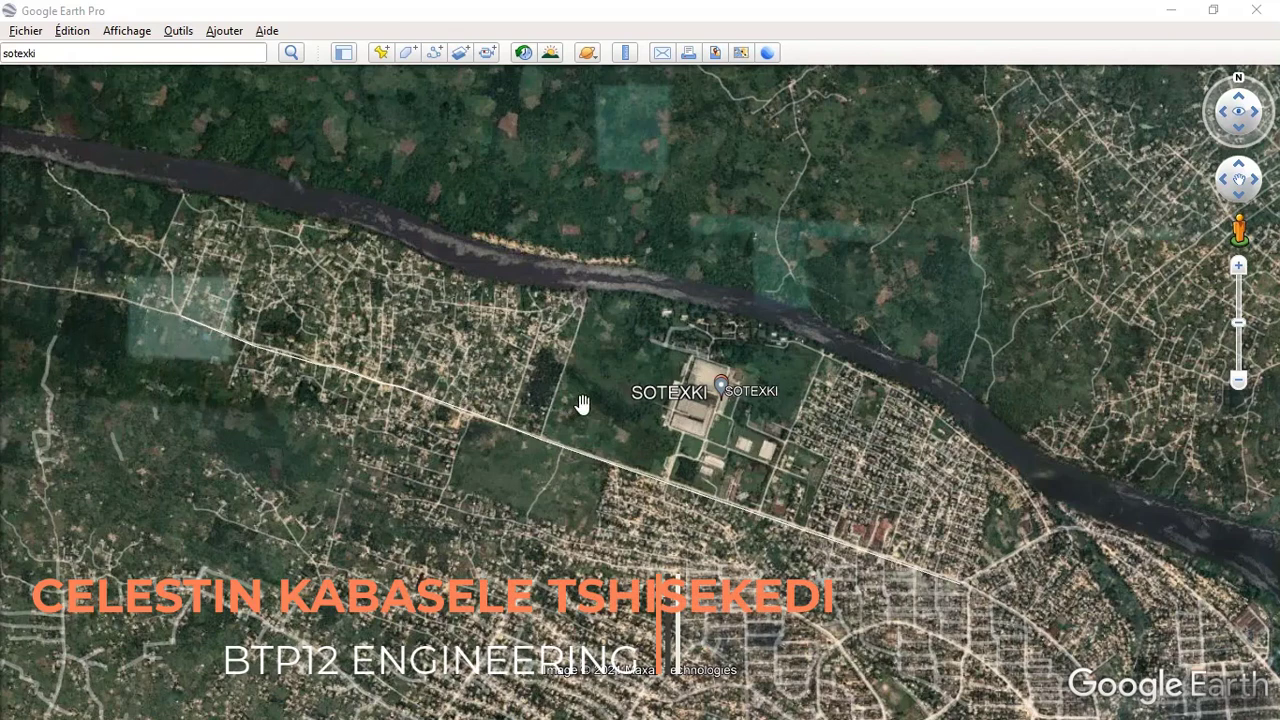
- Delete the existing "TRONCON D'ETUDE" path running along the main road south of SOTEXKI
{"action": "right_click", "coordinate": [605, 462]}
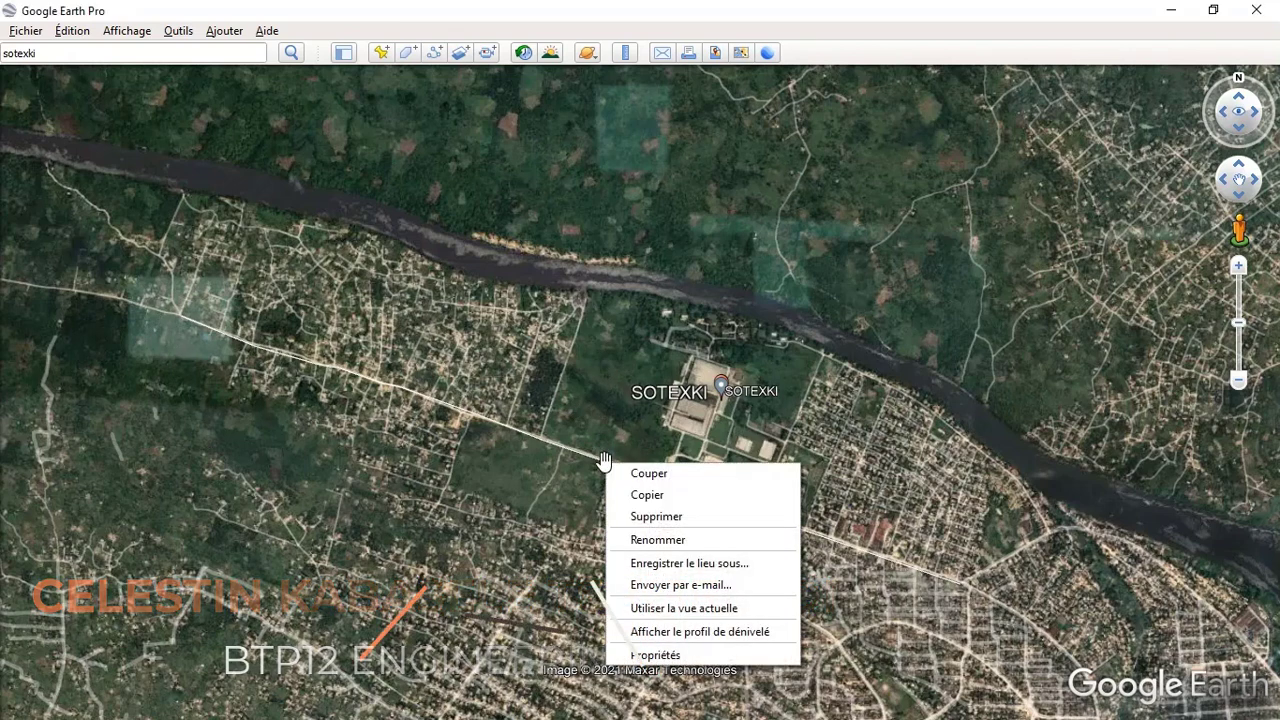
{"action": "left_click", "coordinate": [666, 517]}
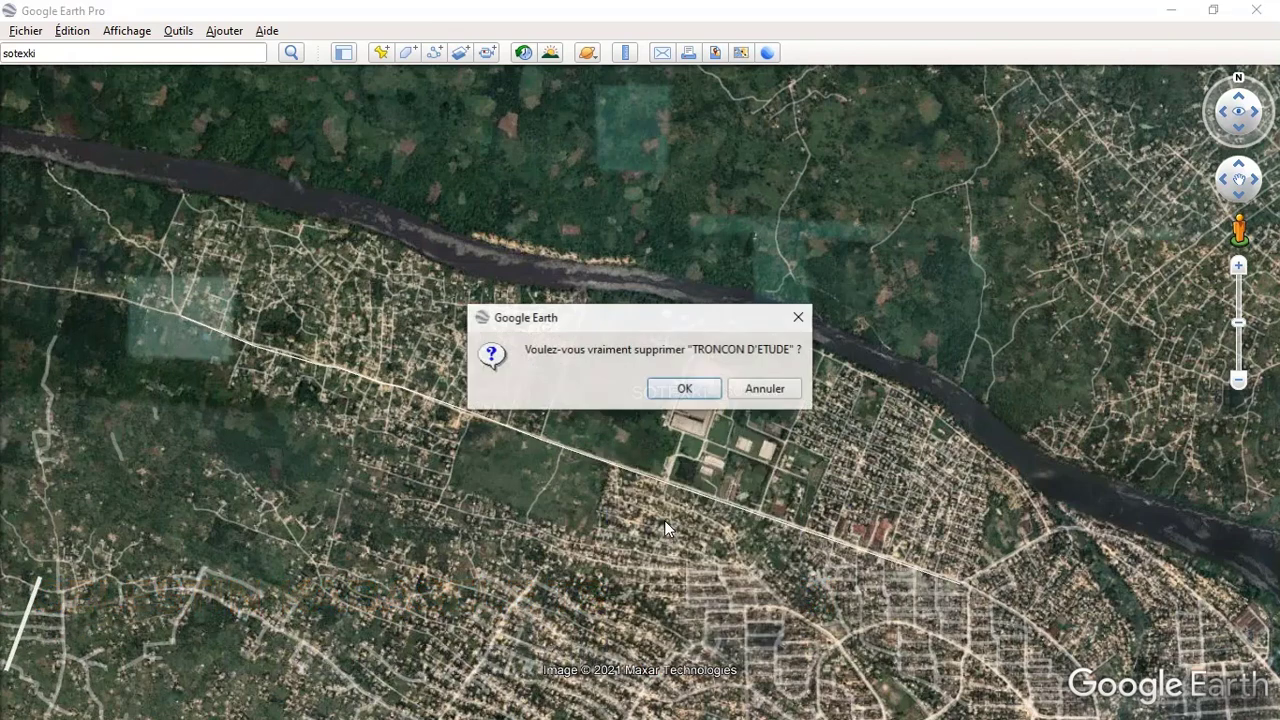
{"action": "left_click", "coordinate": [681, 389]}
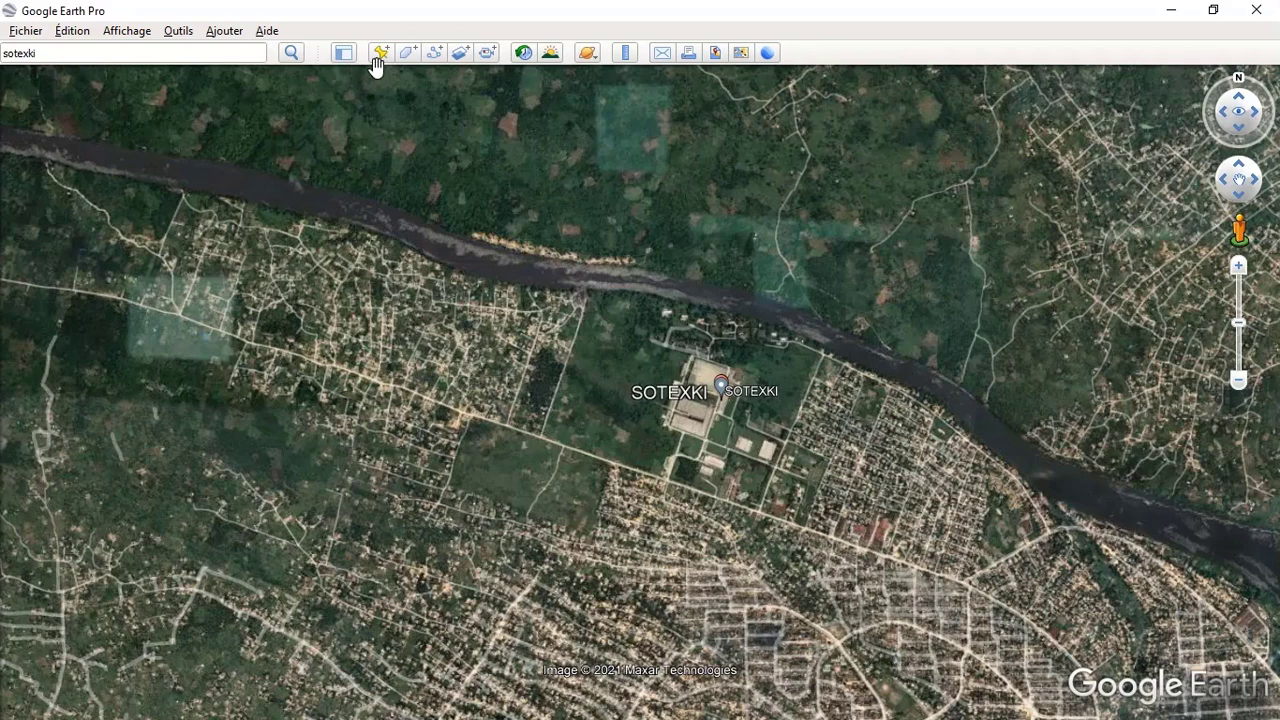
- Create a new path and trace it westward along the main road from the junction southeast of SOTEXKI into the western settlement
{"action": "left_click", "coordinate": [434, 54]}
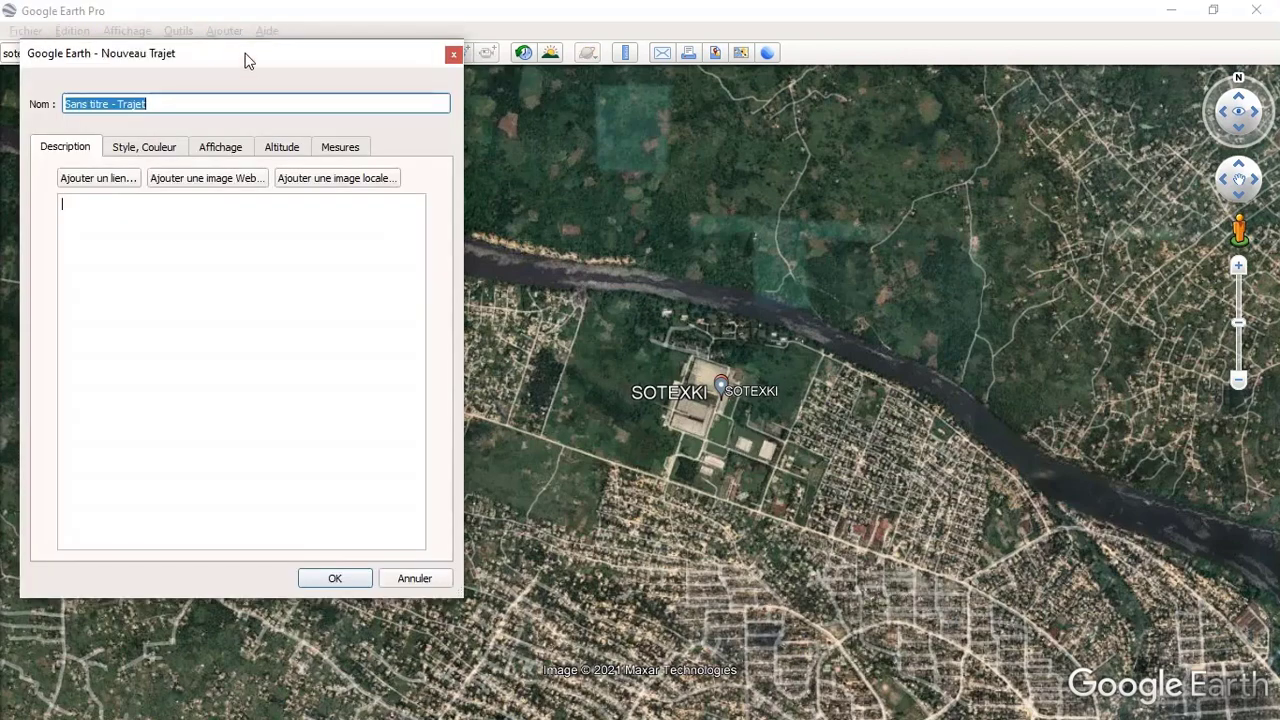
{"action": "left_click_drag", "start_coordinate": [248, 60], "coordinate": [240, 487]}
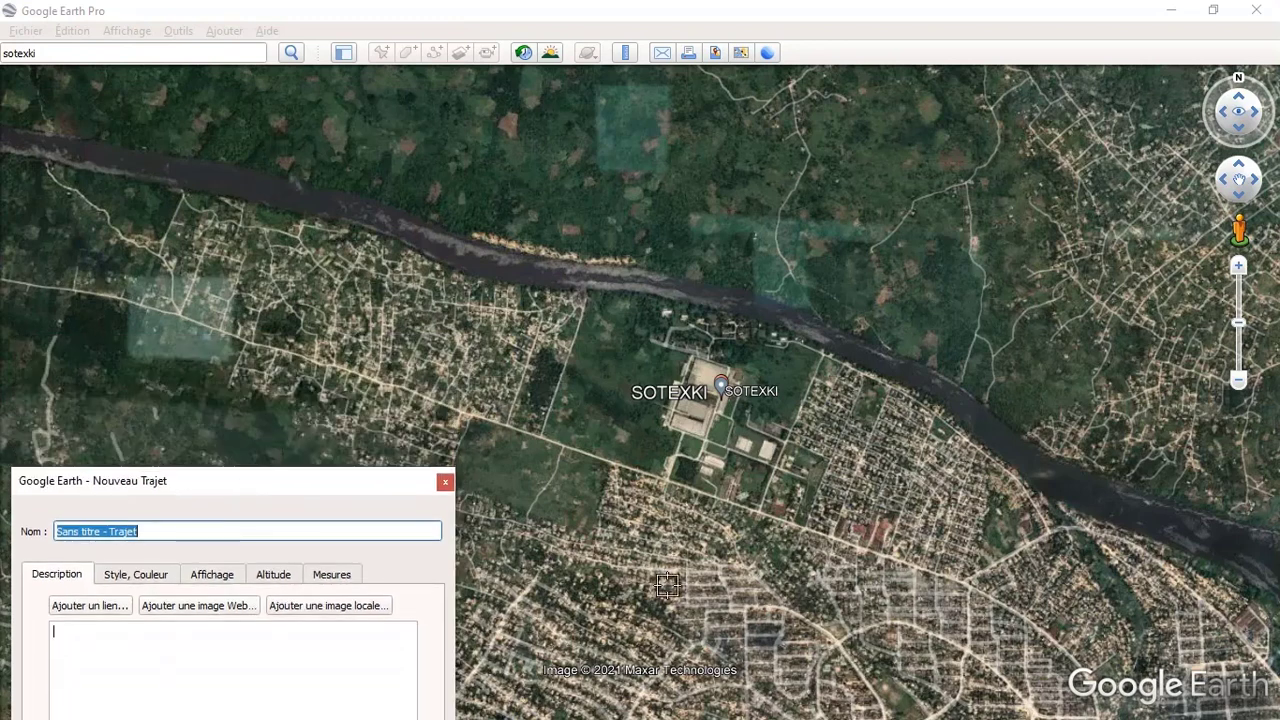
{"action": "left_click", "coordinate": [960, 581]}
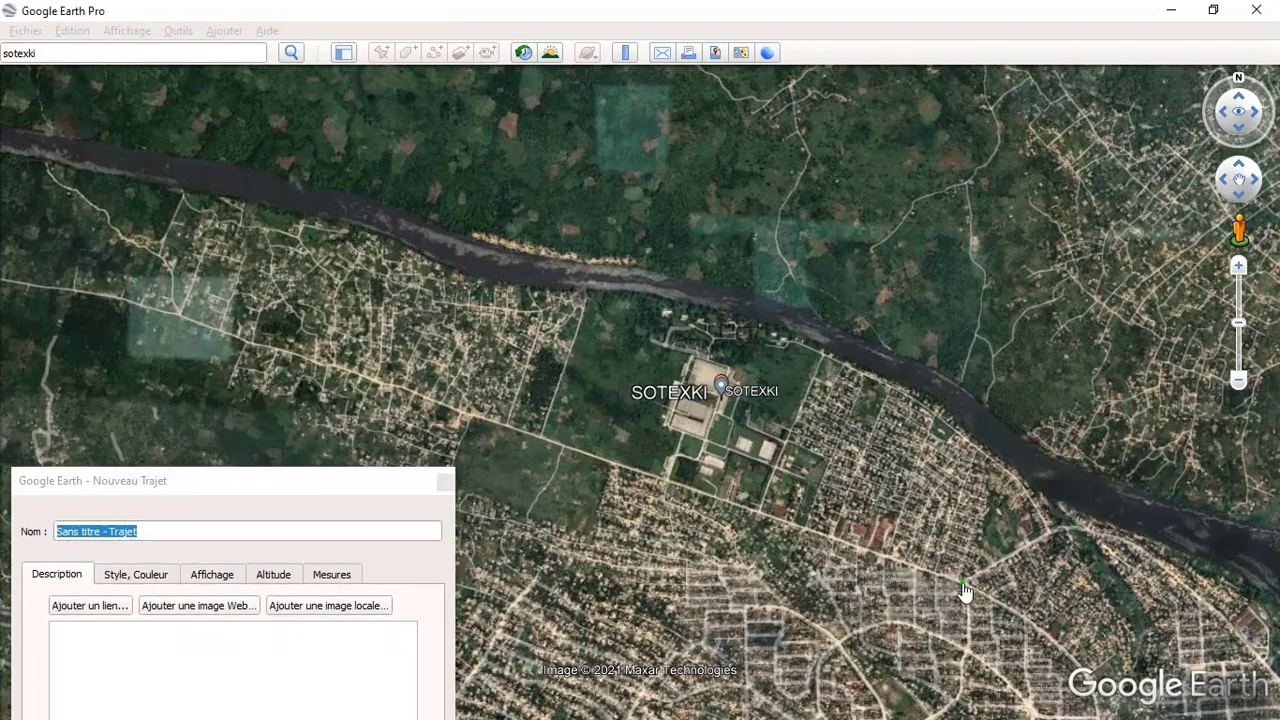
{"action": "left_click", "coordinate": [541, 437]}
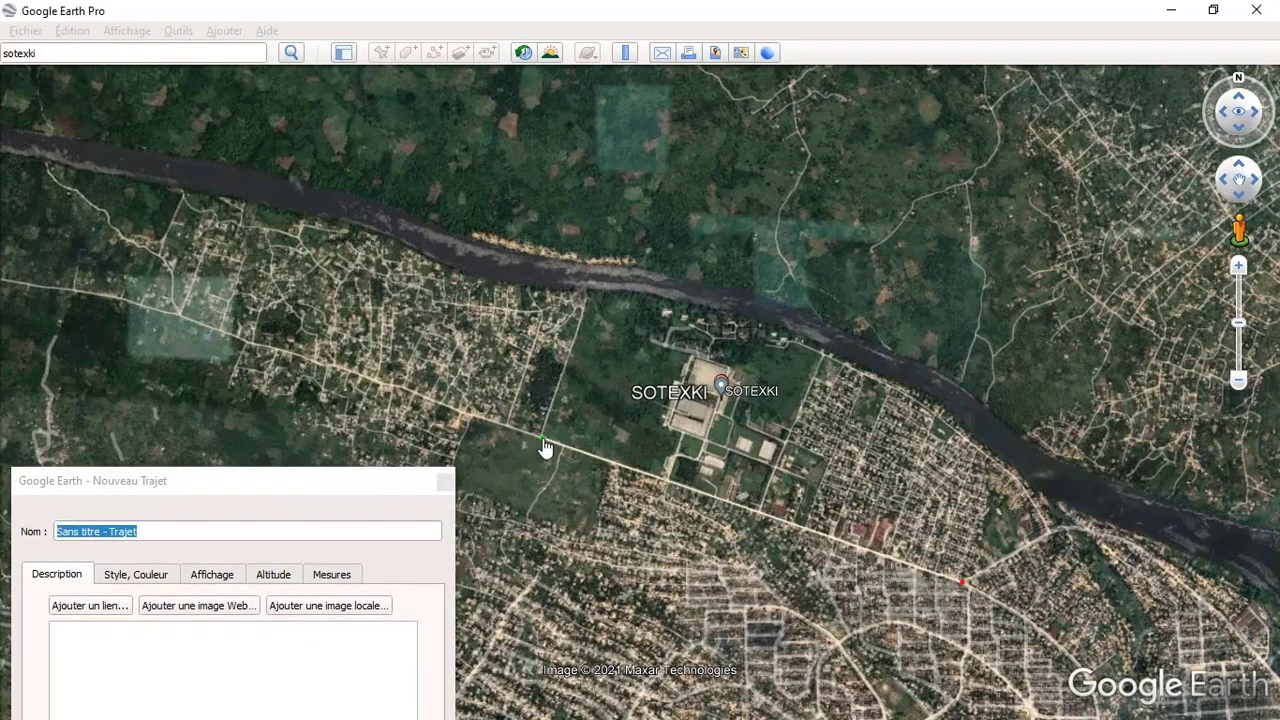
{"action": "left_click", "coordinate": [400, 391]}
{"action": "left_click", "coordinate": [379, 385]}
- Extend the path with more points through the road bend and west to the side-road junction in the pale image patch
{"action": "scroll", "coordinate": [383, 390], "scroll_direction": "up", "scroll_amount": 3}
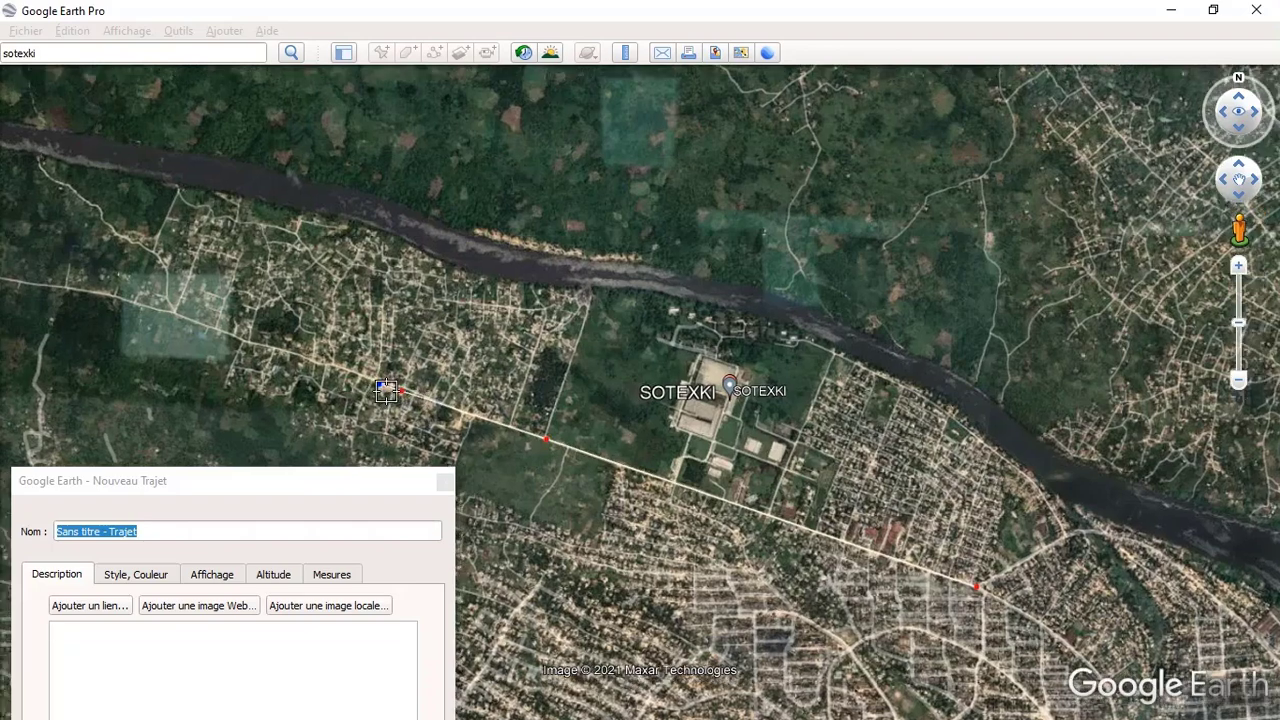
{"action": "scroll", "coordinate": [416, 418], "scroll_direction": "up", "scroll_amount": 2}
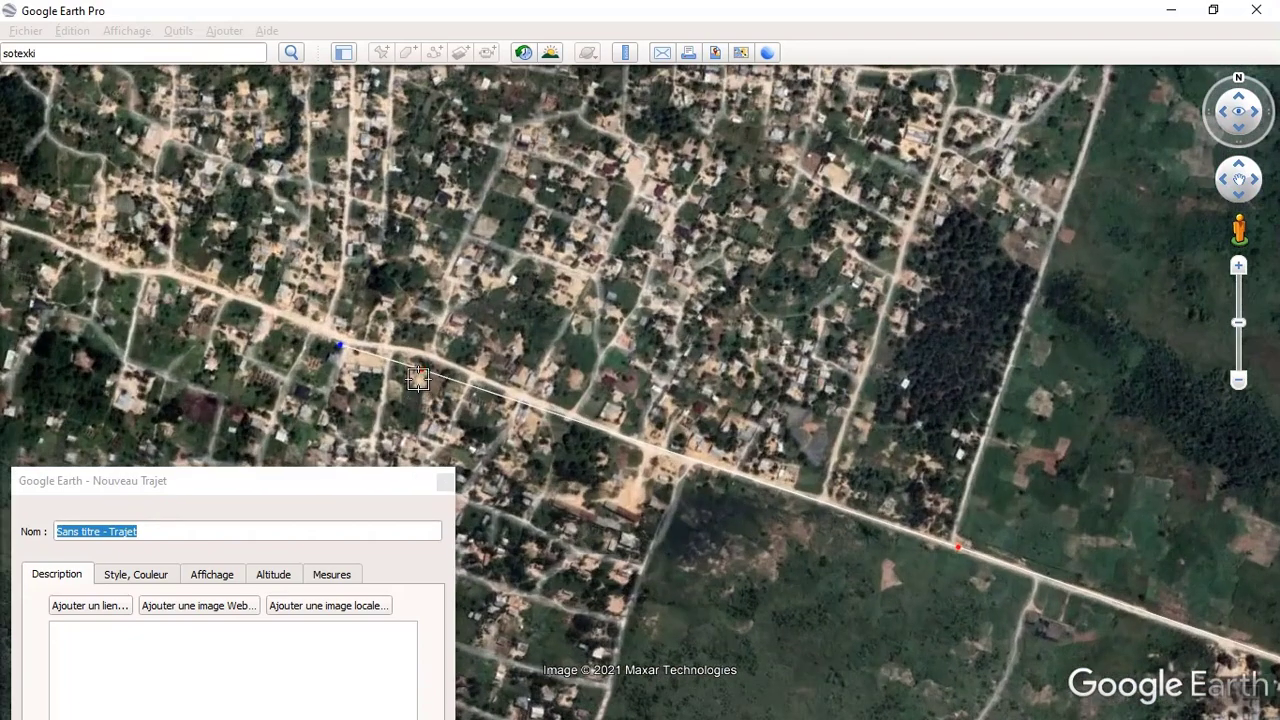
{"action": "left_click", "coordinate": [418, 374]}
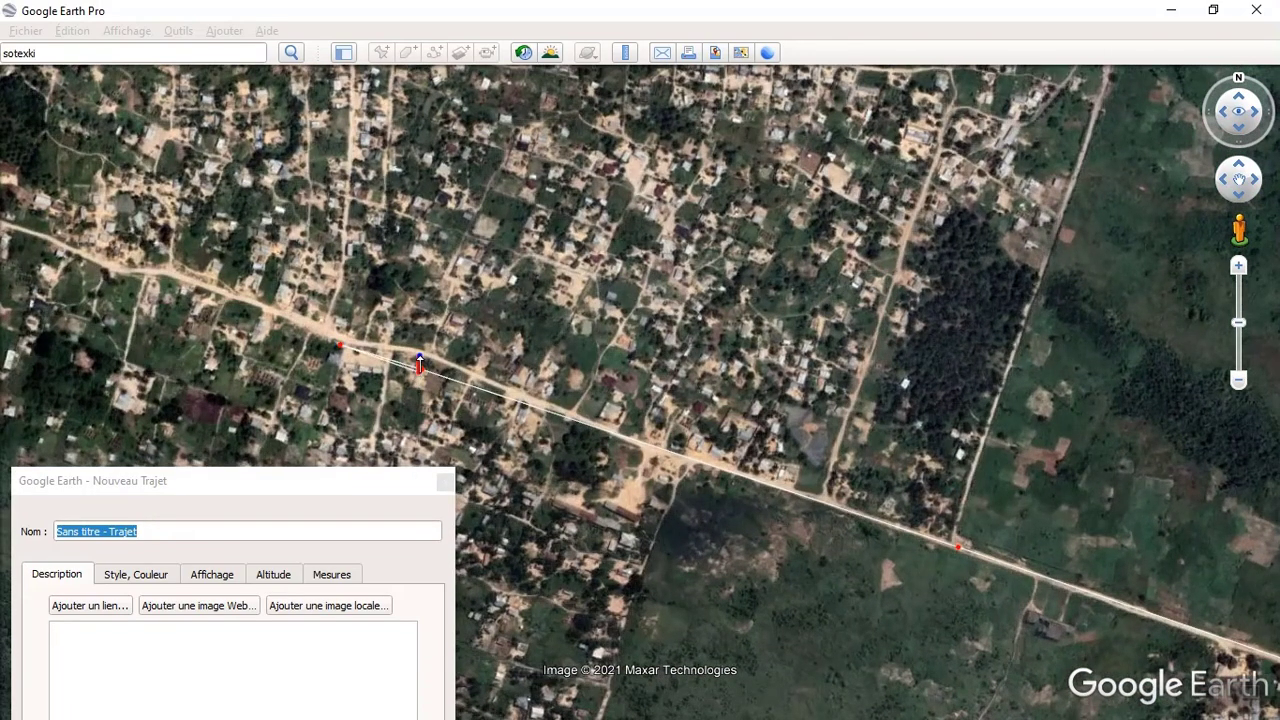
{"action": "left_click_drag", "start_coordinate": [419, 360], "coordinate": [381, 360]}
{"action": "scroll", "coordinate": [497, 393], "scroll_direction": "down", "scroll_amount": 2}
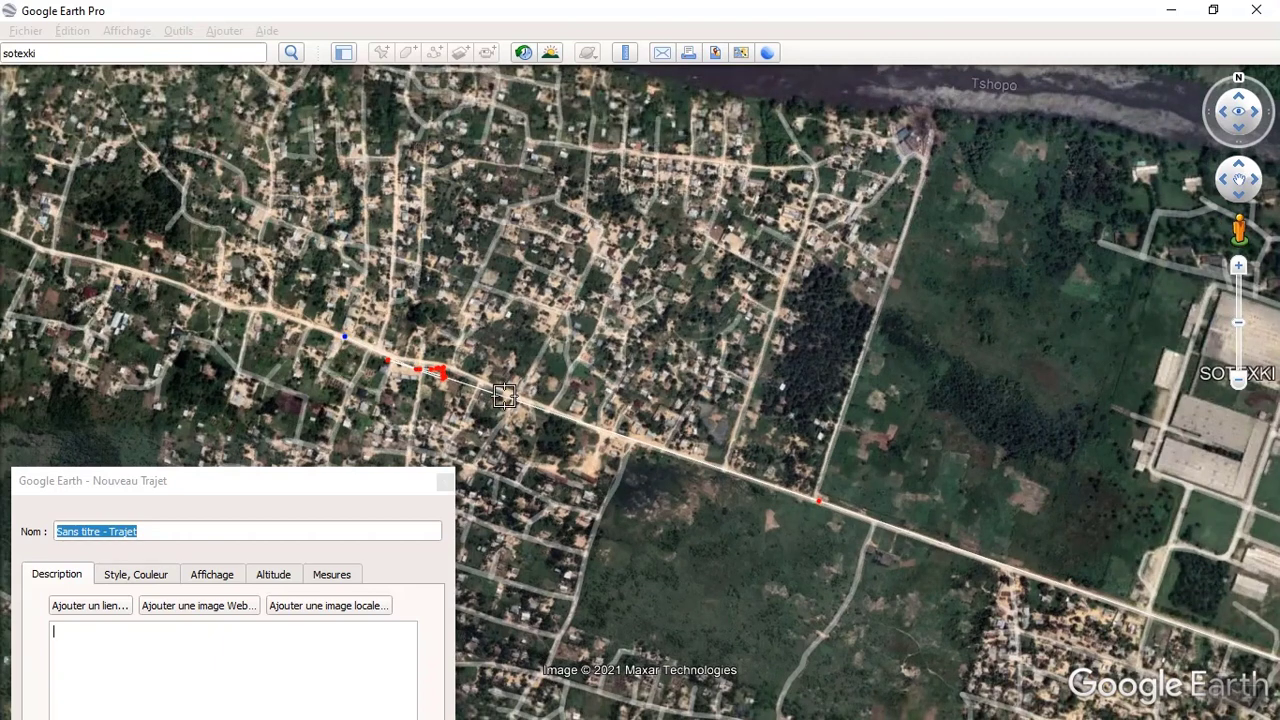
{"action": "scroll", "coordinate": [528, 385], "scroll_direction": "down", "scroll_amount": 2}
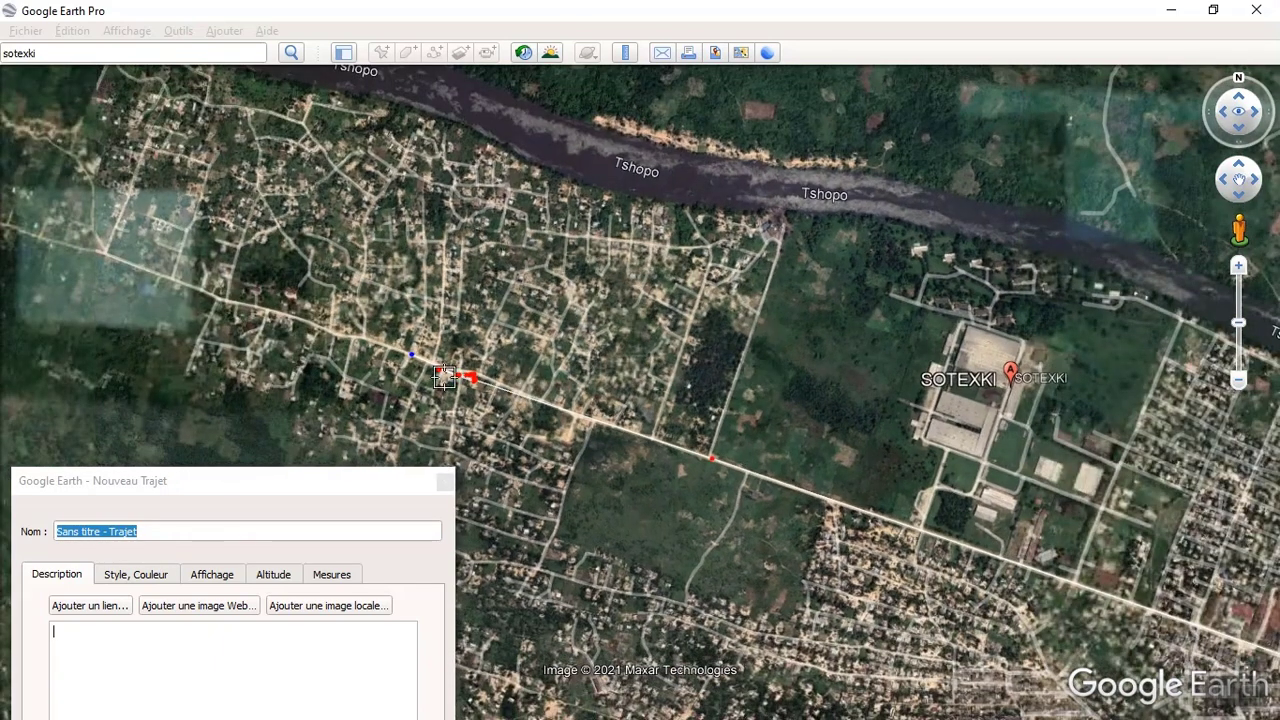
{"action": "left_click", "coordinate": [357, 340]}
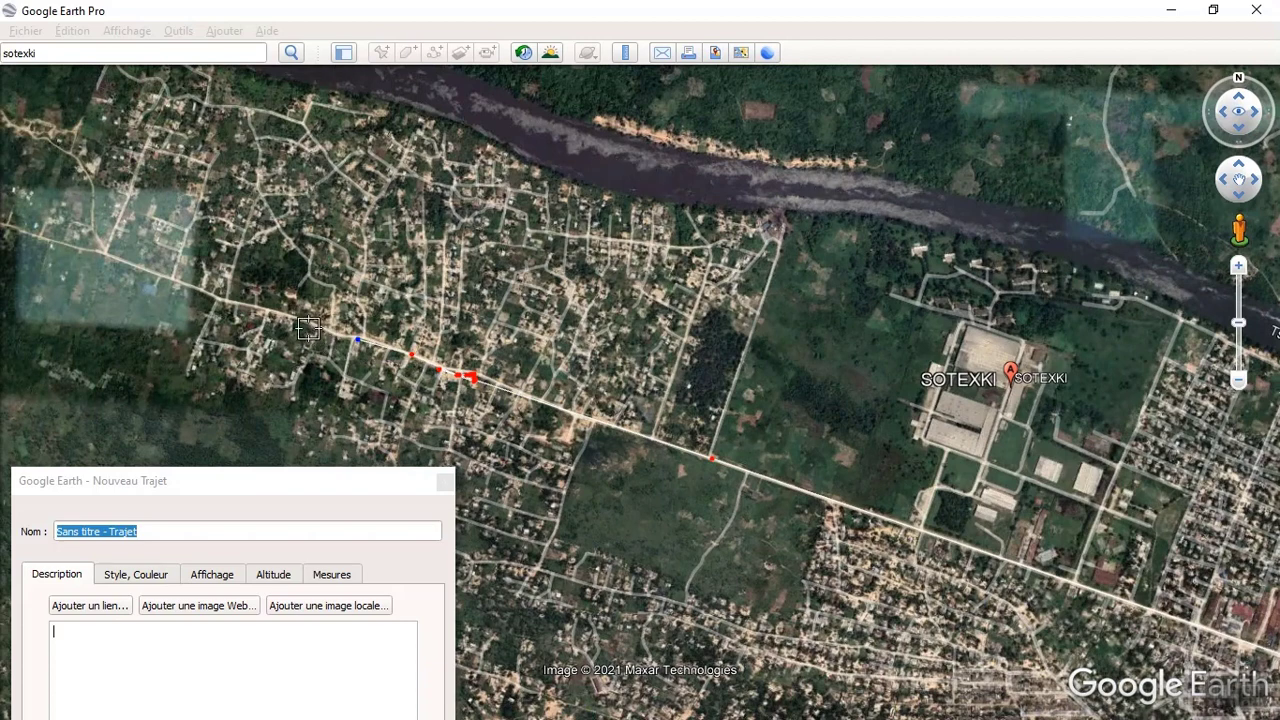
{"action": "left_click", "coordinate": [310, 330]}
{"action": "left_click", "coordinate": [279, 314]}
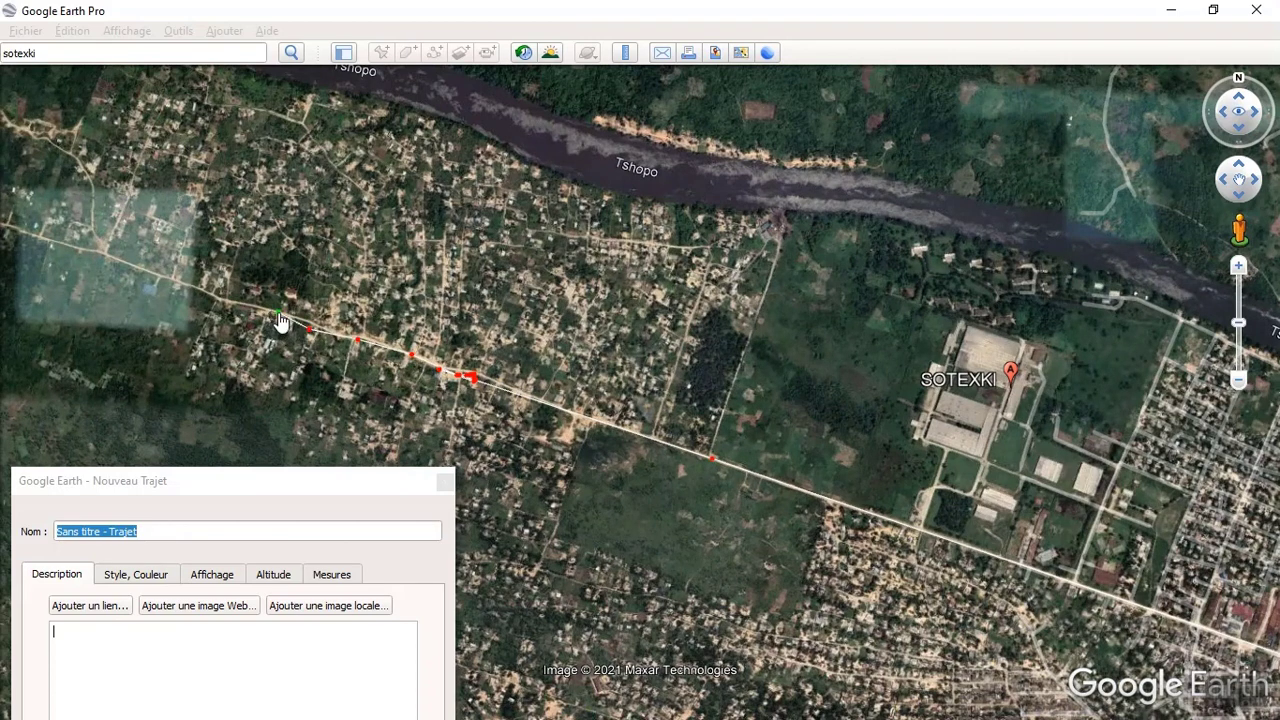
{"action": "left_click", "coordinate": [220, 304]}
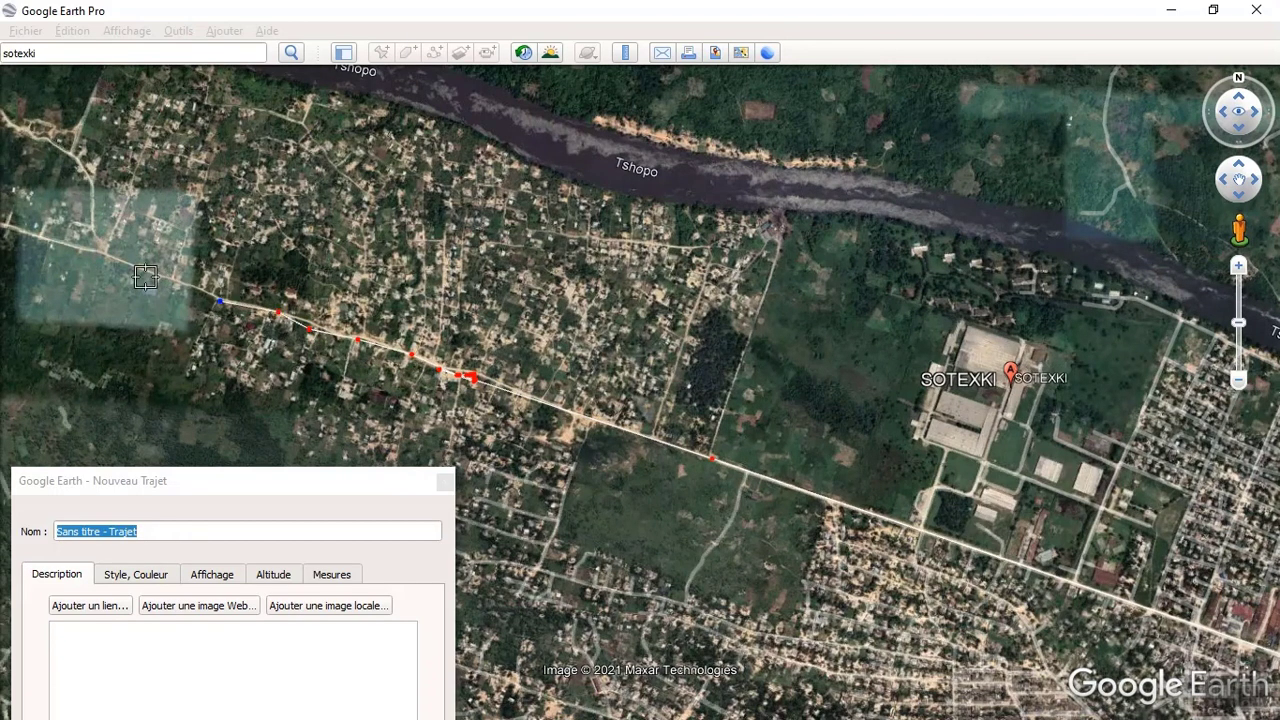
{"action": "left_click", "coordinate": [100, 253]}
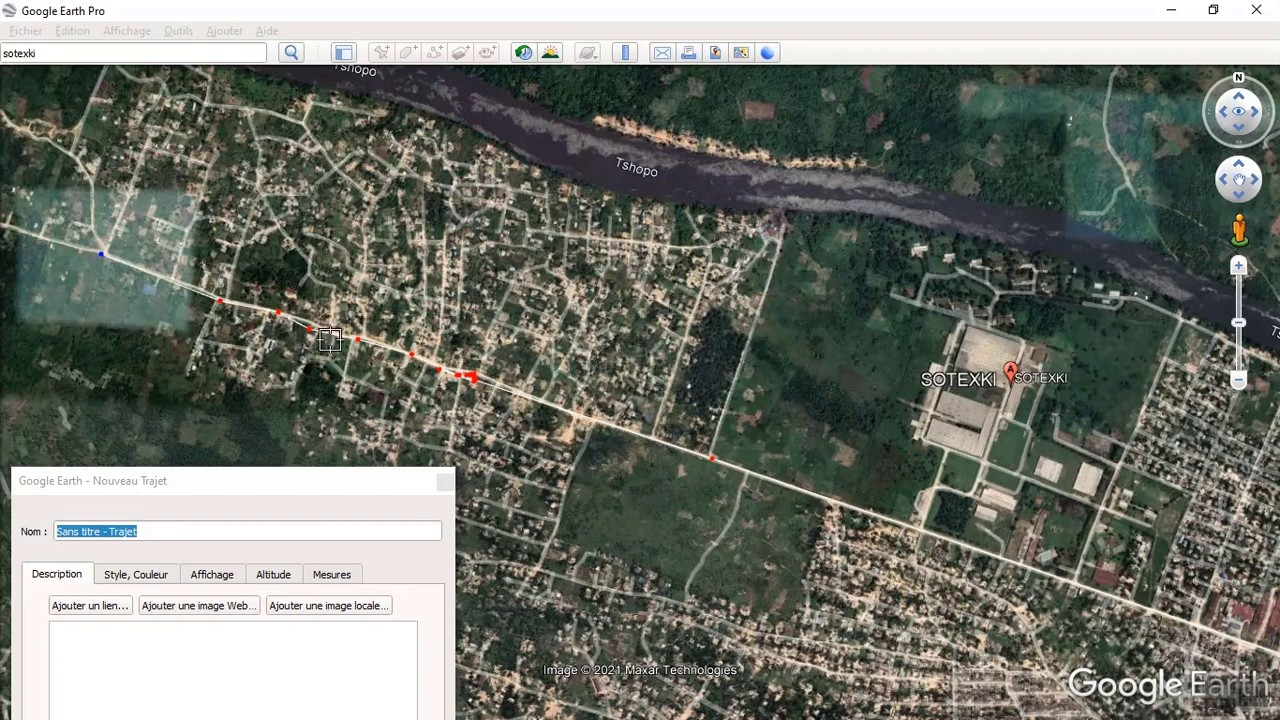
- Name the path "tronçon D'etude" and save it
{"action": "left_click", "coordinate": [295, 485]}
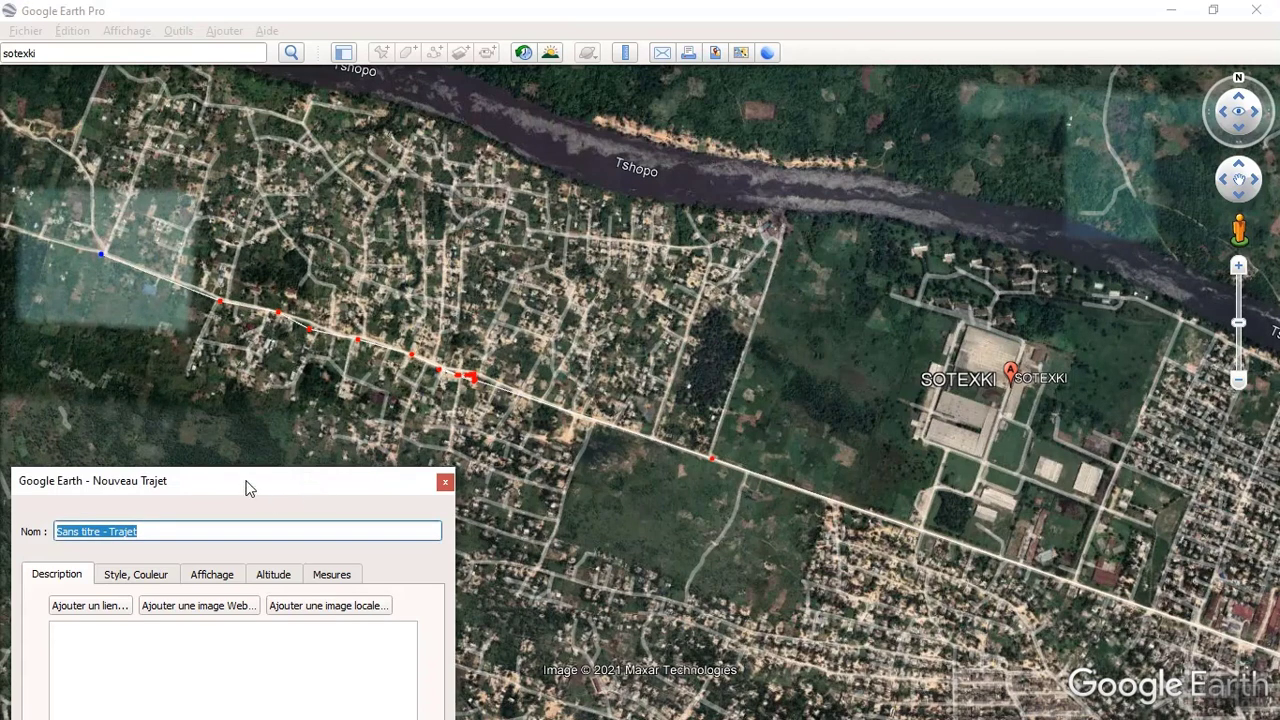
{"action": "left_click_drag", "start_coordinate": [249, 488], "coordinate": [375, 150]}
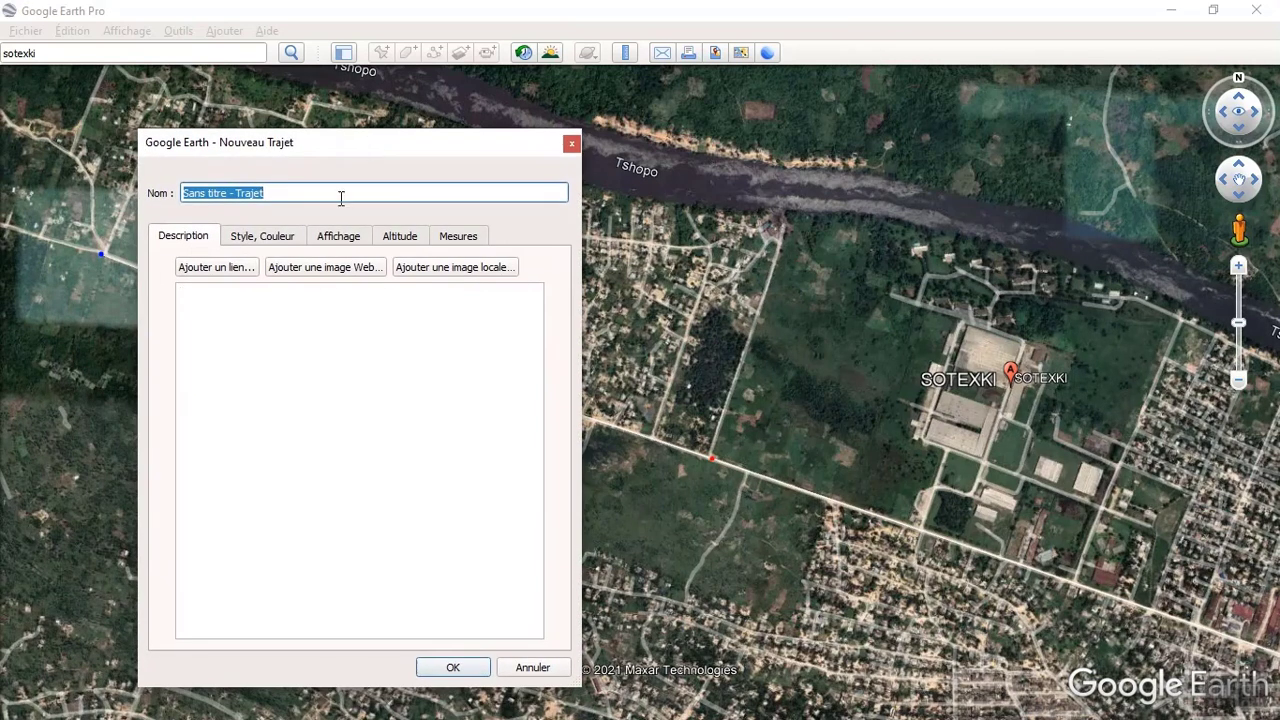
{"action": "type", "text": "&"}
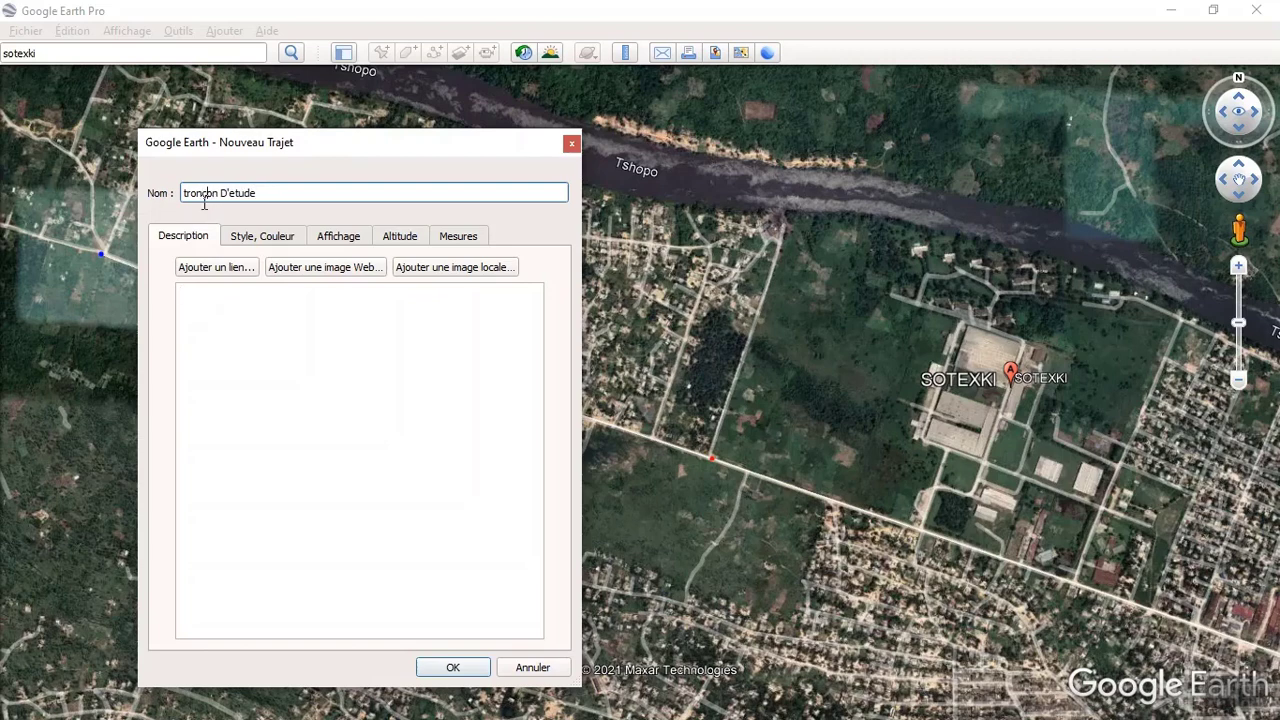
{"action": "left_click", "coordinate": [470, 670]}
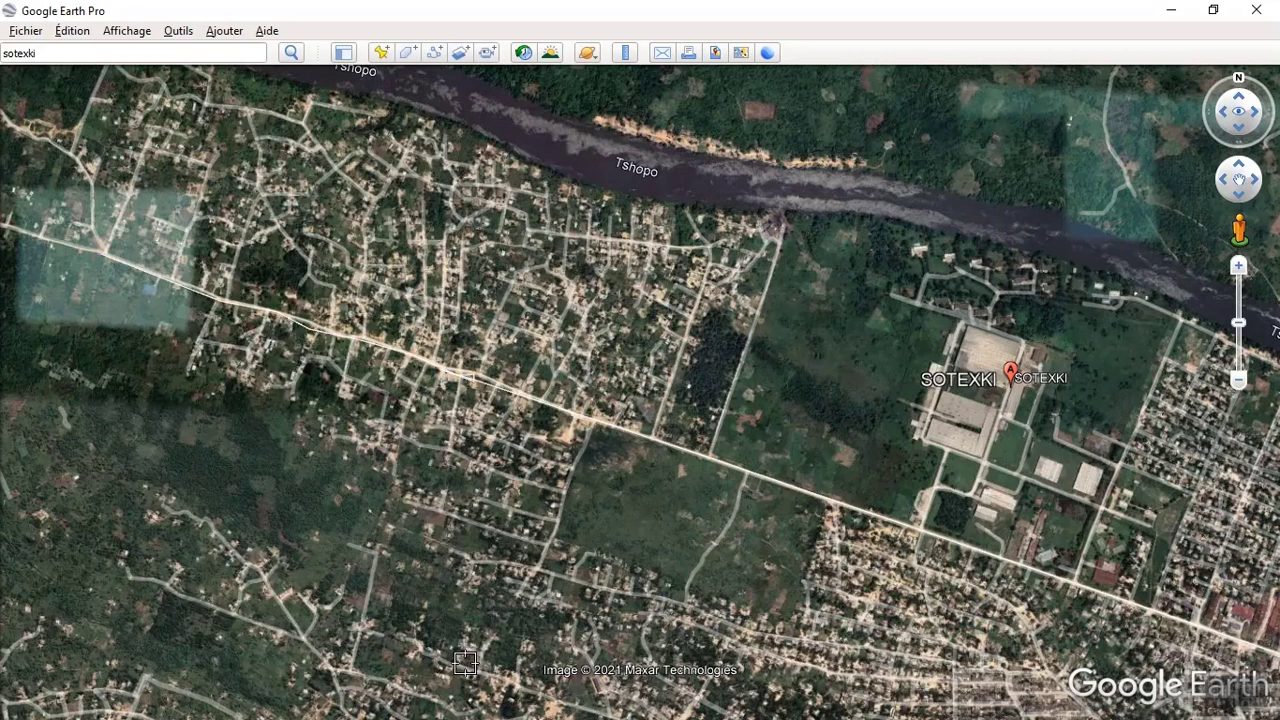
- Reopen the saved path's properties, try to move its stray points at the bend onto the road, and close the editor
{"action": "scroll", "coordinate": [428, 368], "scroll_direction": "up", "scroll_amount": 5}
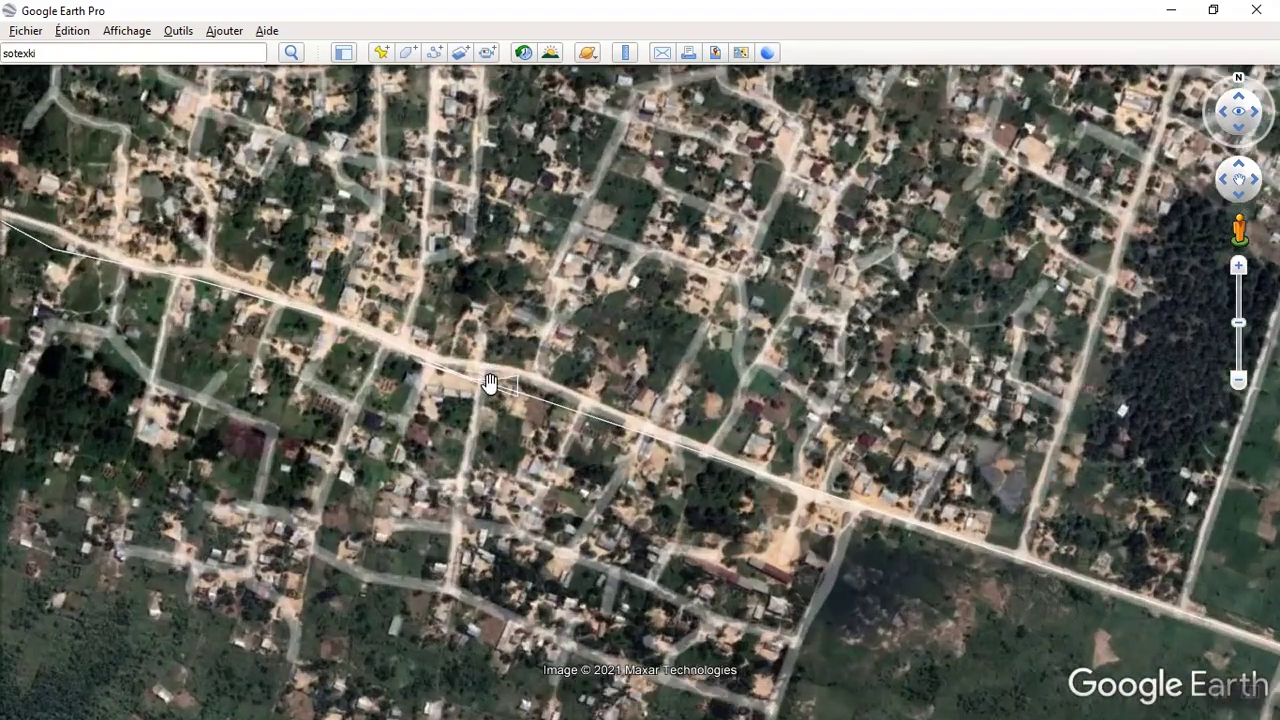
{"action": "right_click", "coordinate": [490, 383]}
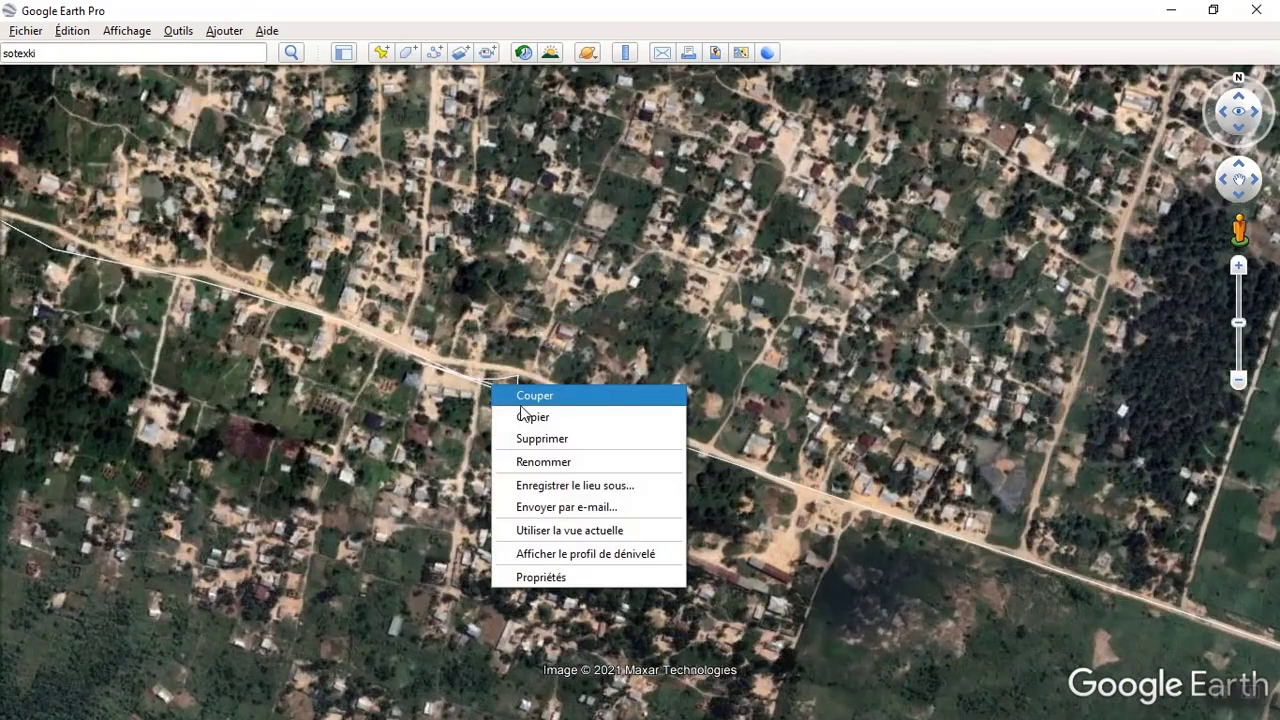
{"action": "left_click", "coordinate": [563, 577]}
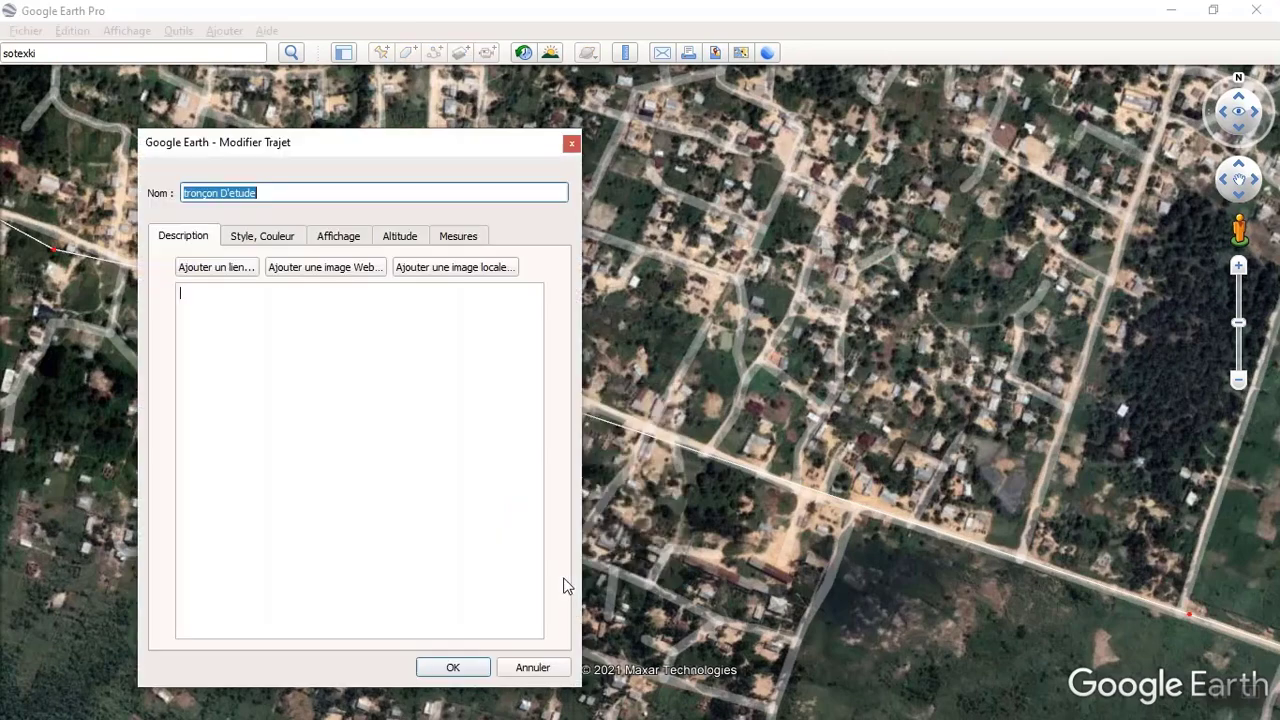
{"action": "left_click_drag", "start_coordinate": [432, 148], "coordinate": [357, 629]}
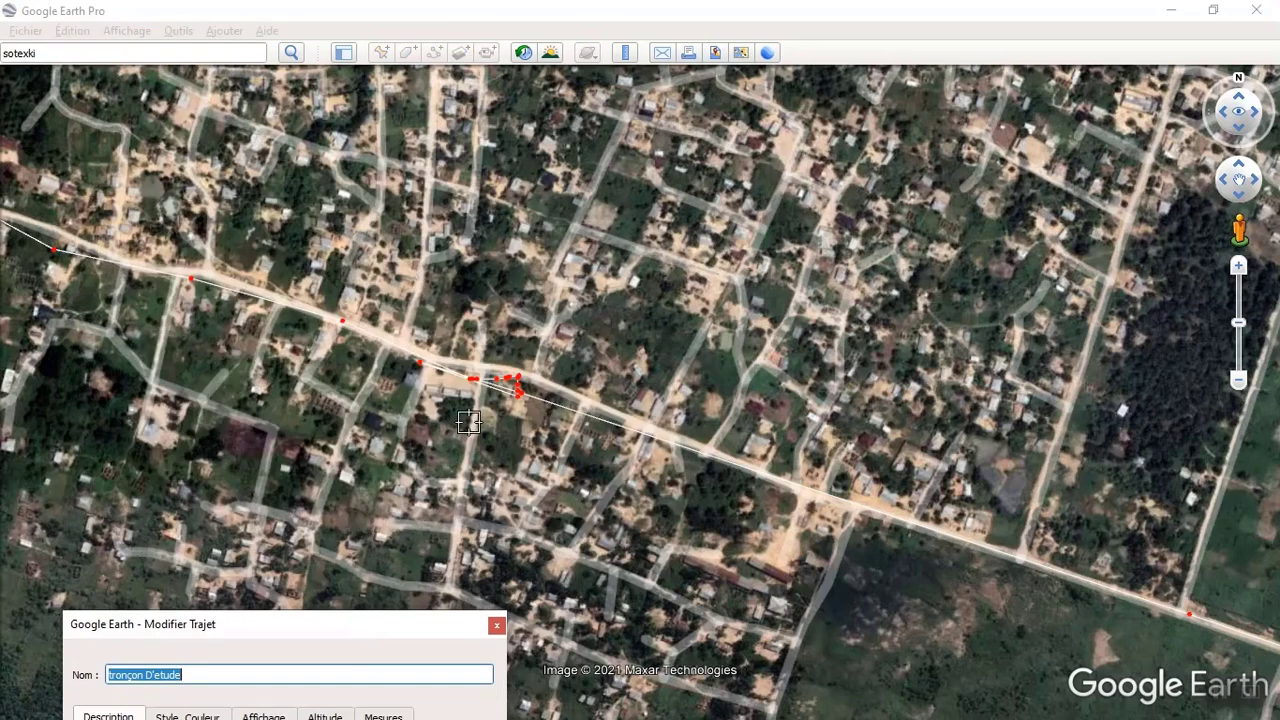
{"action": "scroll", "coordinate": [532, 354], "scroll_direction": "up", "scroll_amount": 3}
{"action": "scroll", "coordinate": [532, 354], "scroll_direction": "up", "scroll_amount": 1}
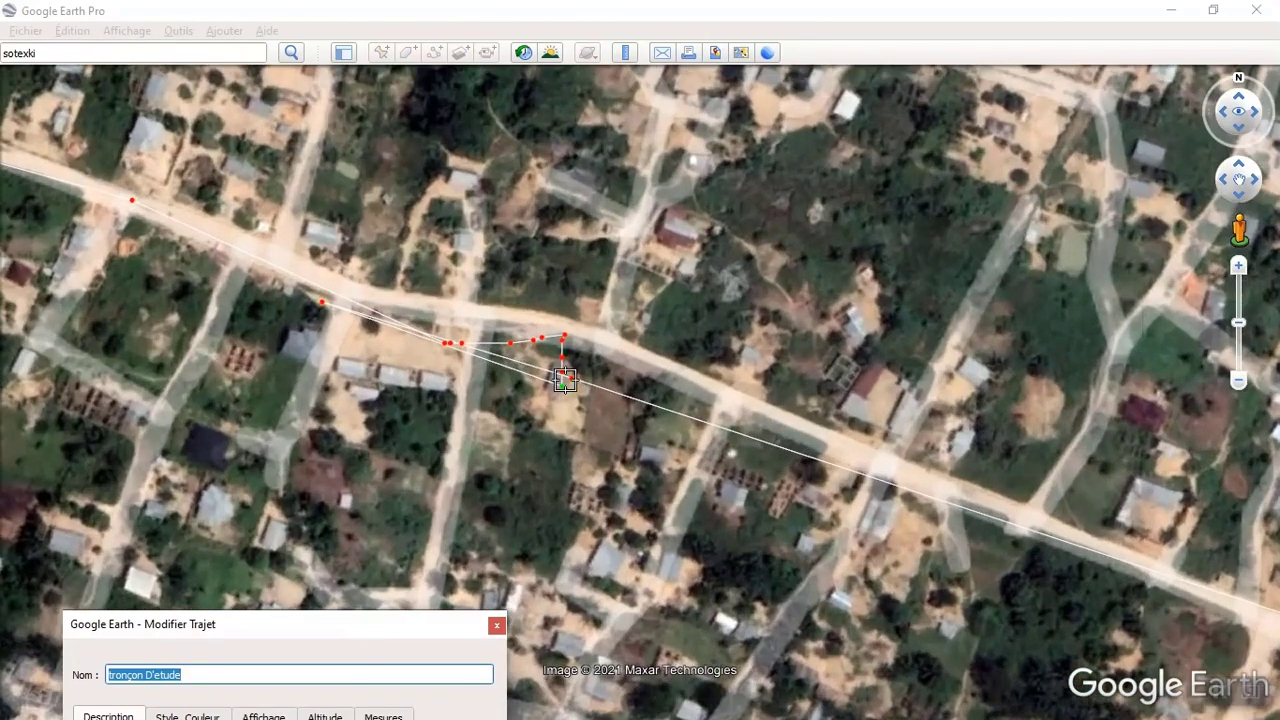
{"action": "left_click_drag", "start_coordinate": [562, 377], "coordinate": [569, 350]}
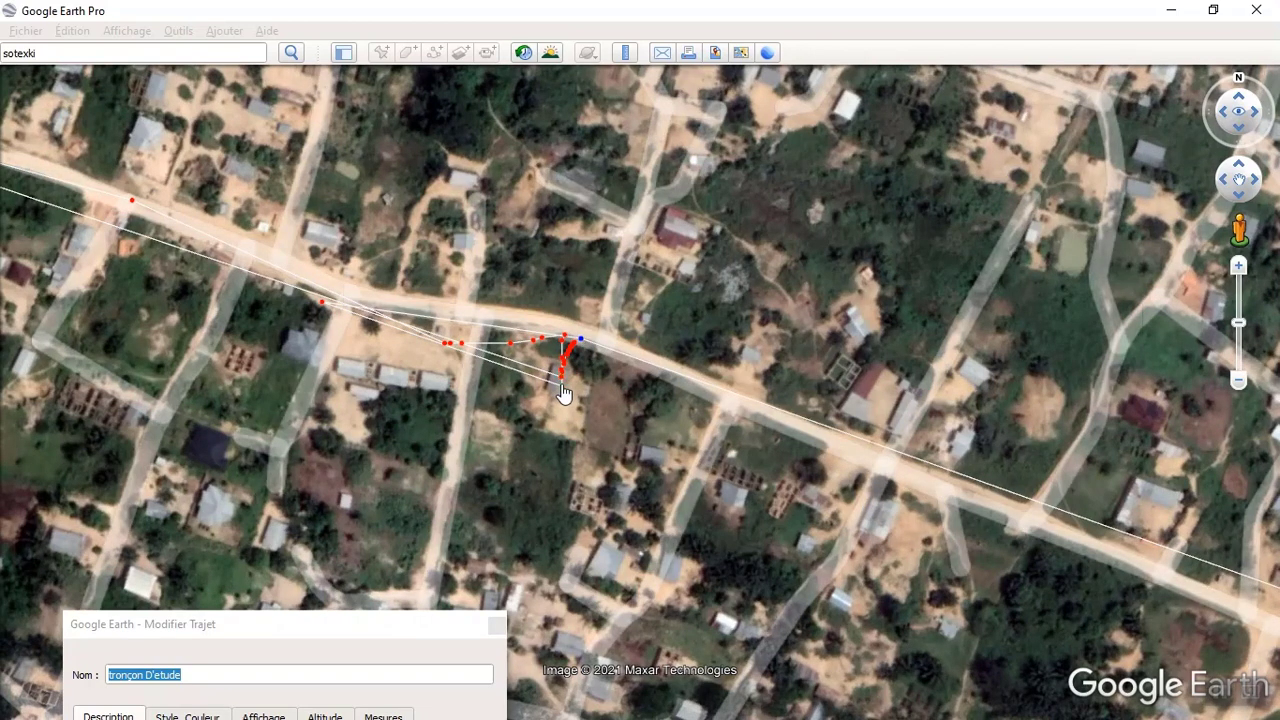
{"action": "left_click_drag", "start_coordinate": [562, 393], "coordinate": [510, 360]}
{"action": "scroll", "coordinate": [510, 360], "scroll_direction": "down", "scroll_amount": 3}
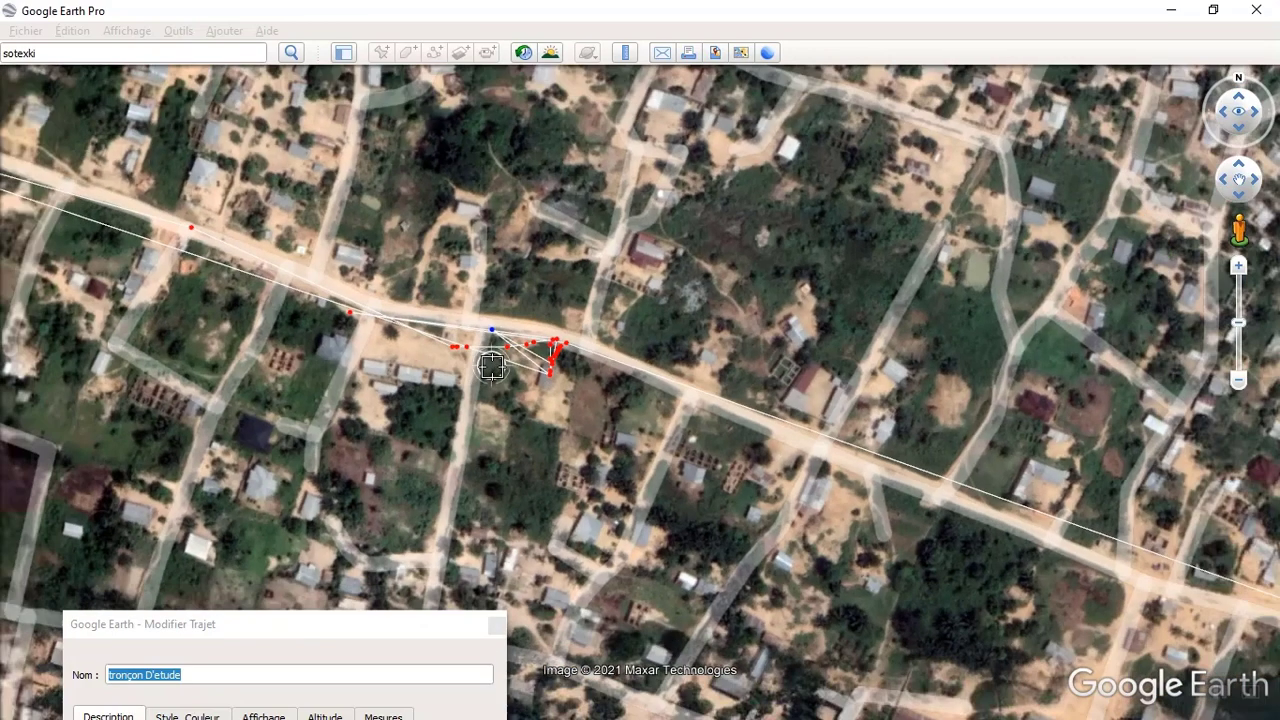
{"action": "scroll", "coordinate": [437, 351], "scroll_direction": "down", "scroll_amount": 3}
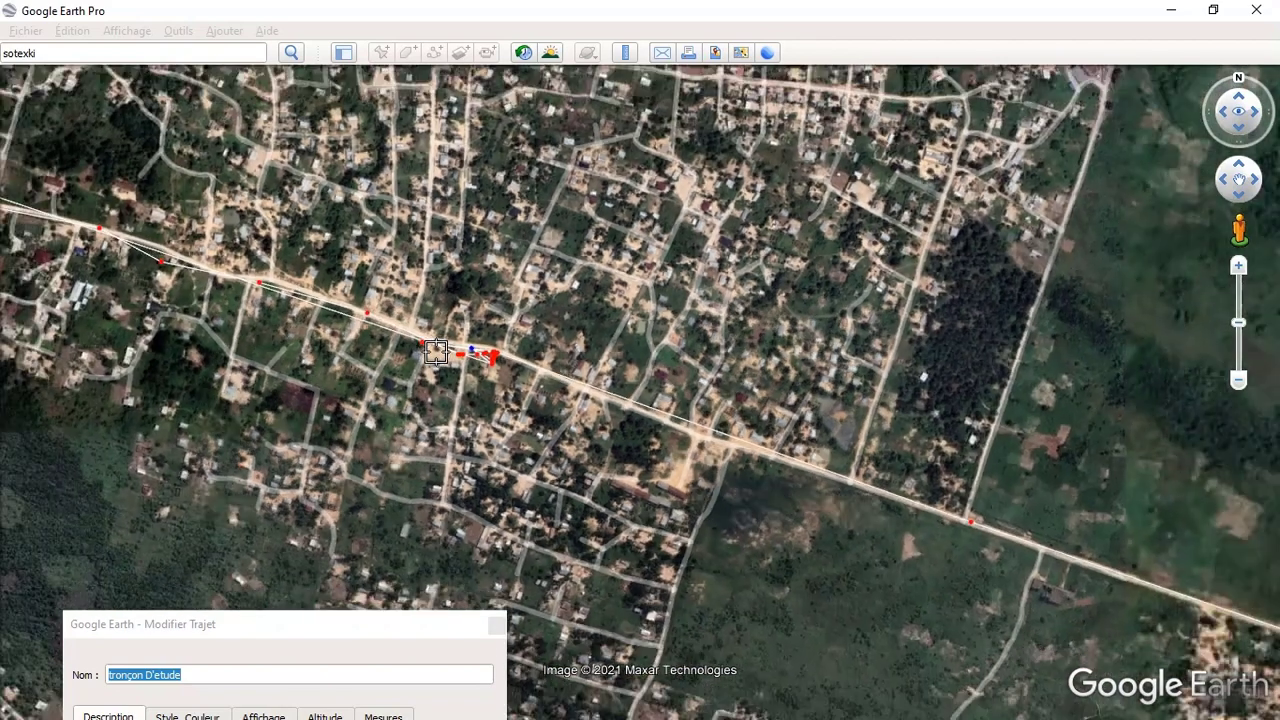
{"action": "scroll", "coordinate": [518, 443], "scroll_direction": "down", "scroll_amount": 3}
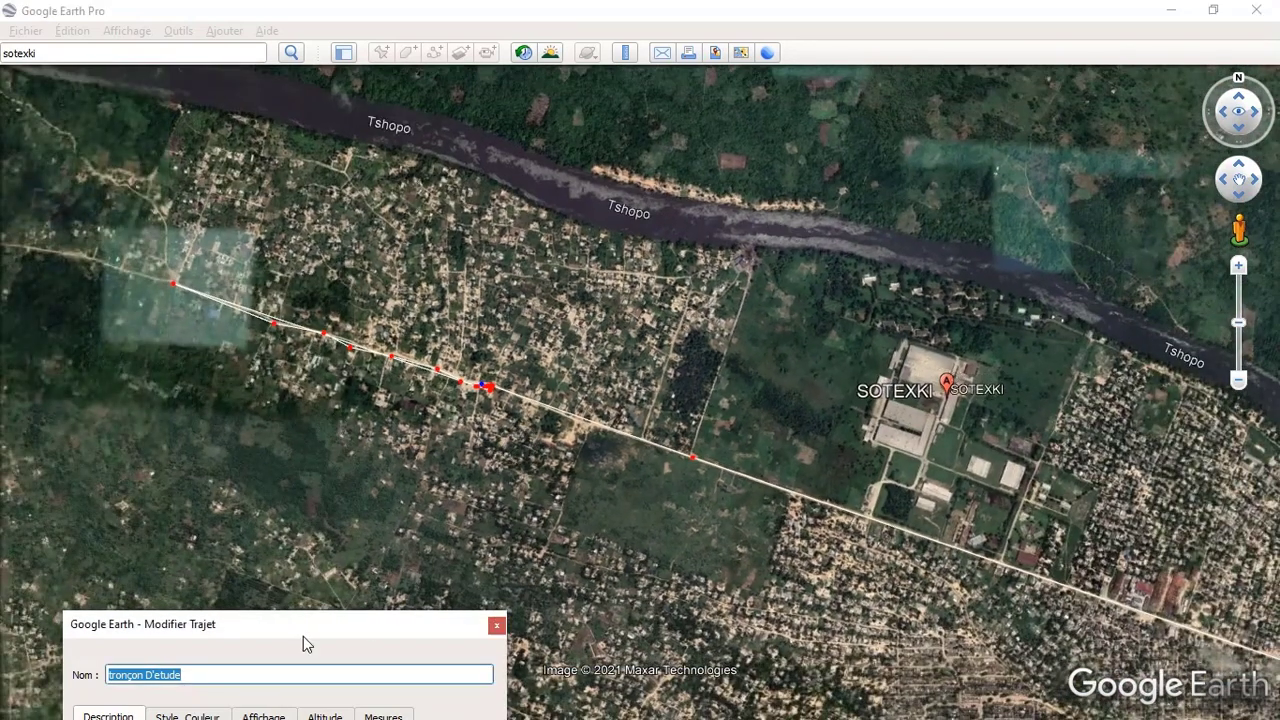
{"action": "left_click_drag", "start_coordinate": [307, 626], "coordinate": [332, 328]}
{"action": "left_click", "coordinate": [520, 328]}
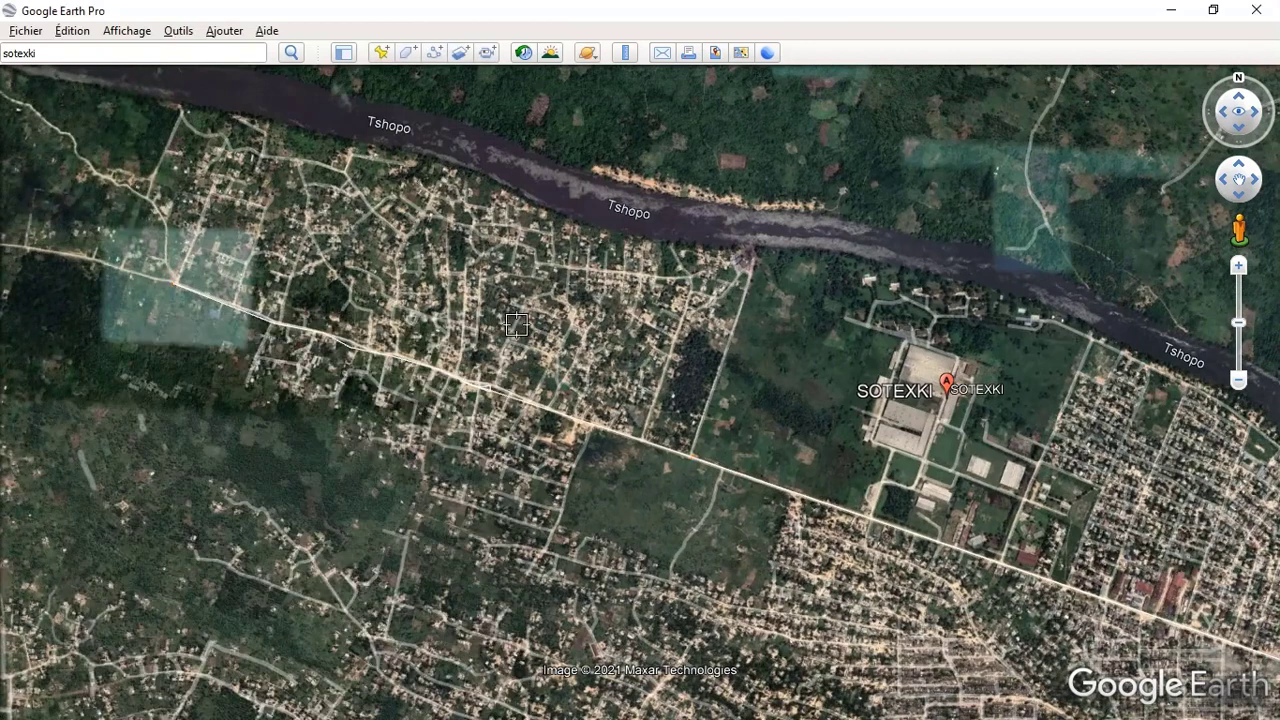
- Delete the badly traced "tronçon D'etude" path from the map
{"action": "right_click", "coordinate": [553, 410]}
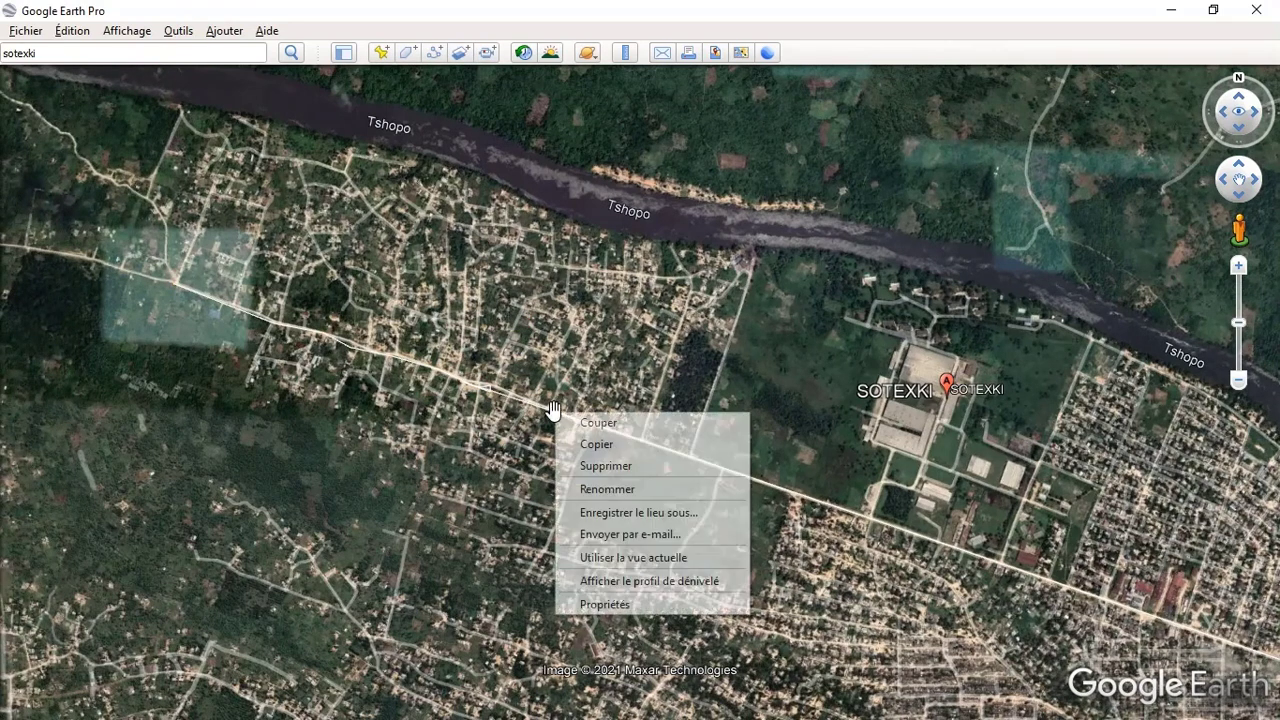
{"action": "left_click", "coordinate": [627, 466]}
{"action": "left_click", "coordinate": [676, 390]}
- Start a new path at the road junction southeast of SOTEXKI and add points westward along the main road to the side road west of the factory
{"action": "scroll", "coordinate": [407, 412], "scroll_direction": "down", "scroll_amount": 4}
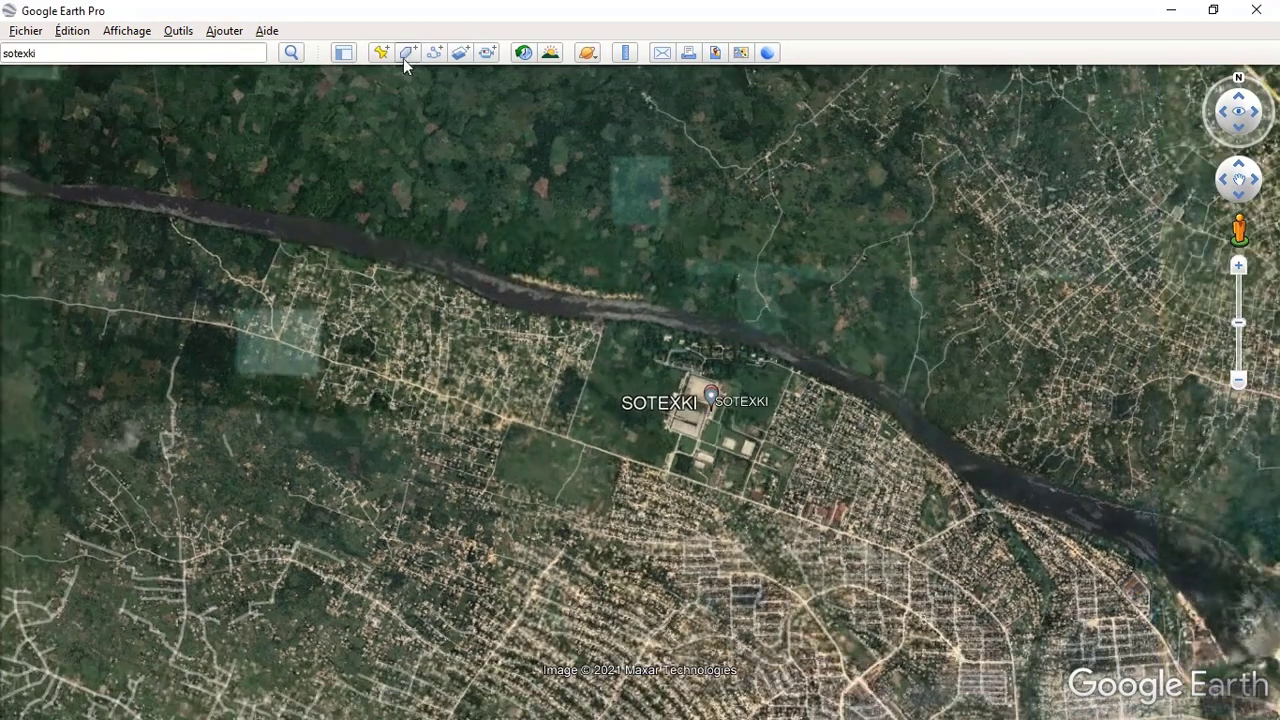
{"action": "left_click", "coordinate": [434, 53]}
{"action": "scroll", "coordinate": [914, 557], "scroll_direction": "up", "scroll_amount": 3}
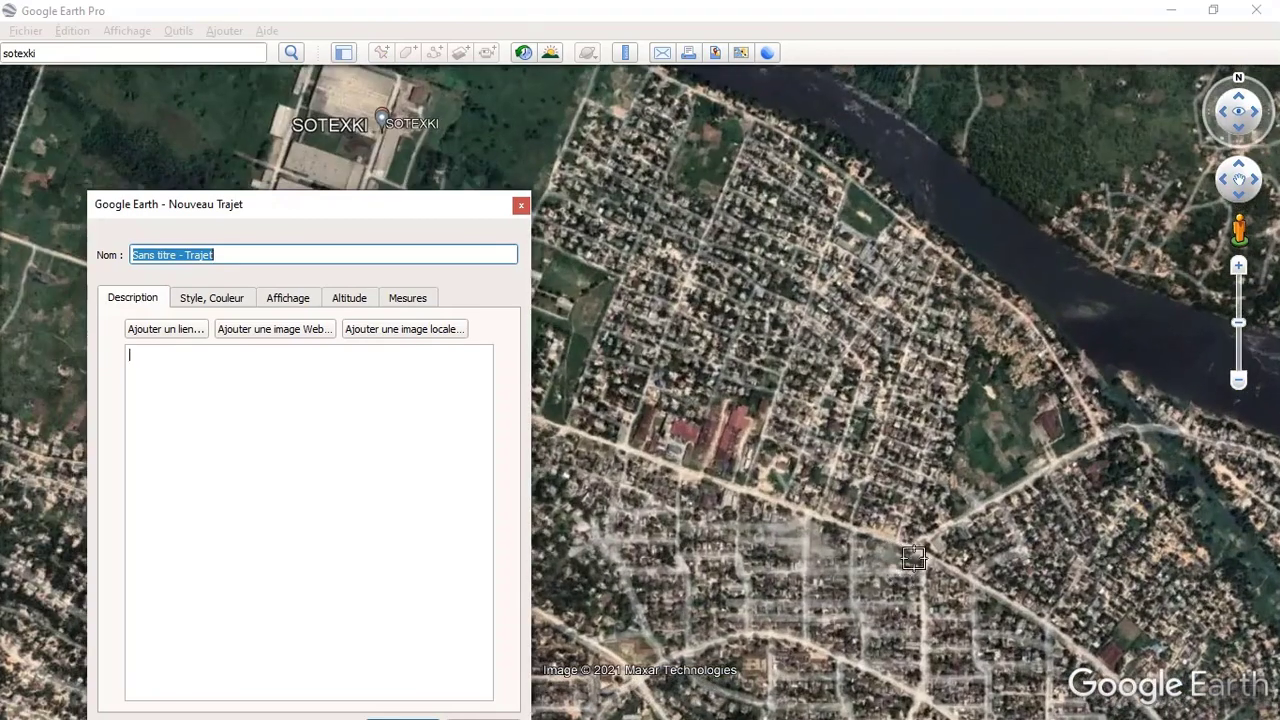
{"action": "left_click", "coordinate": [914, 548]}
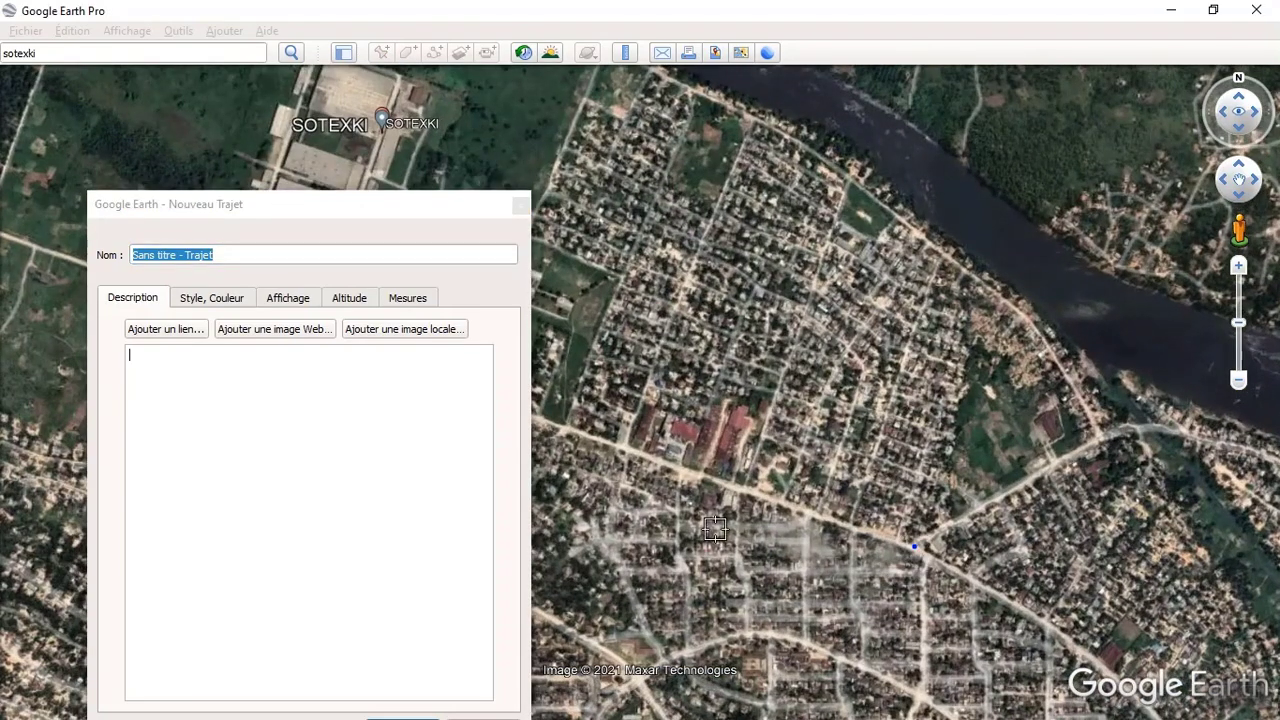
{"action": "left_click", "coordinate": [370, 210]}
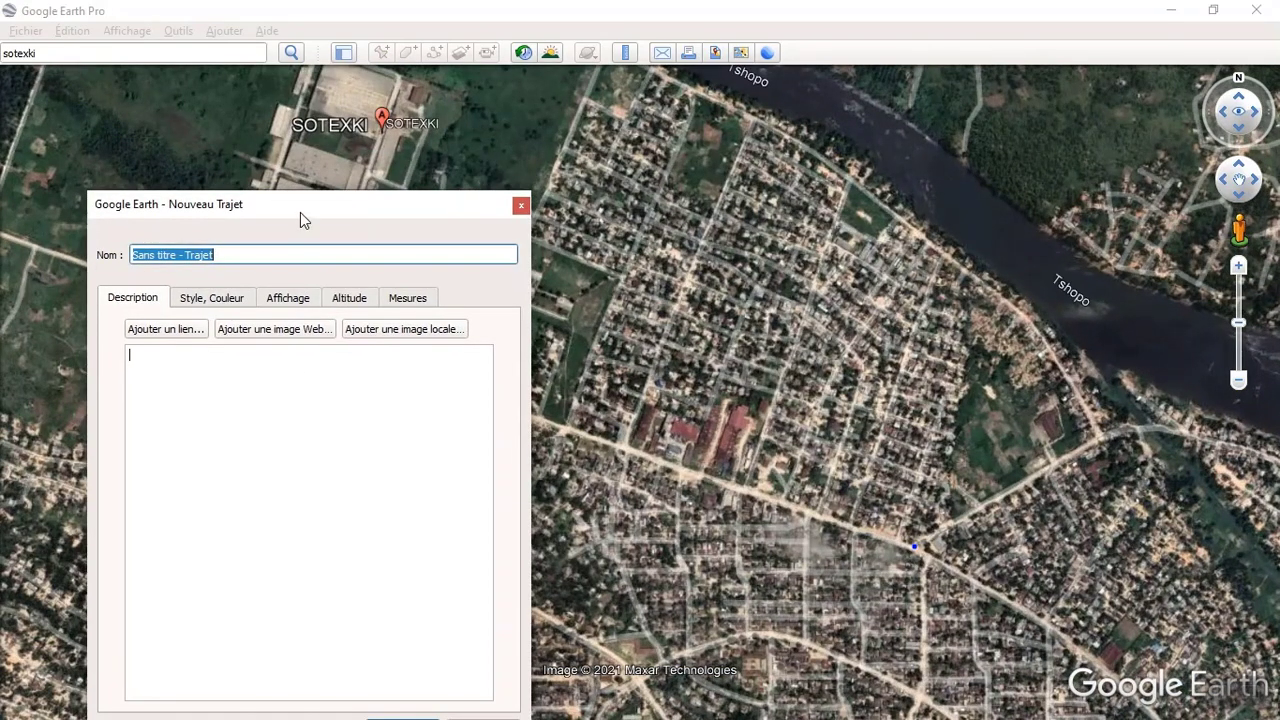
{"action": "left_click_drag", "start_coordinate": [300, 212], "coordinate": [550, 621]}
{"action": "scroll", "coordinate": [510, 448], "scroll_direction": "down", "scroll_amount": 2}
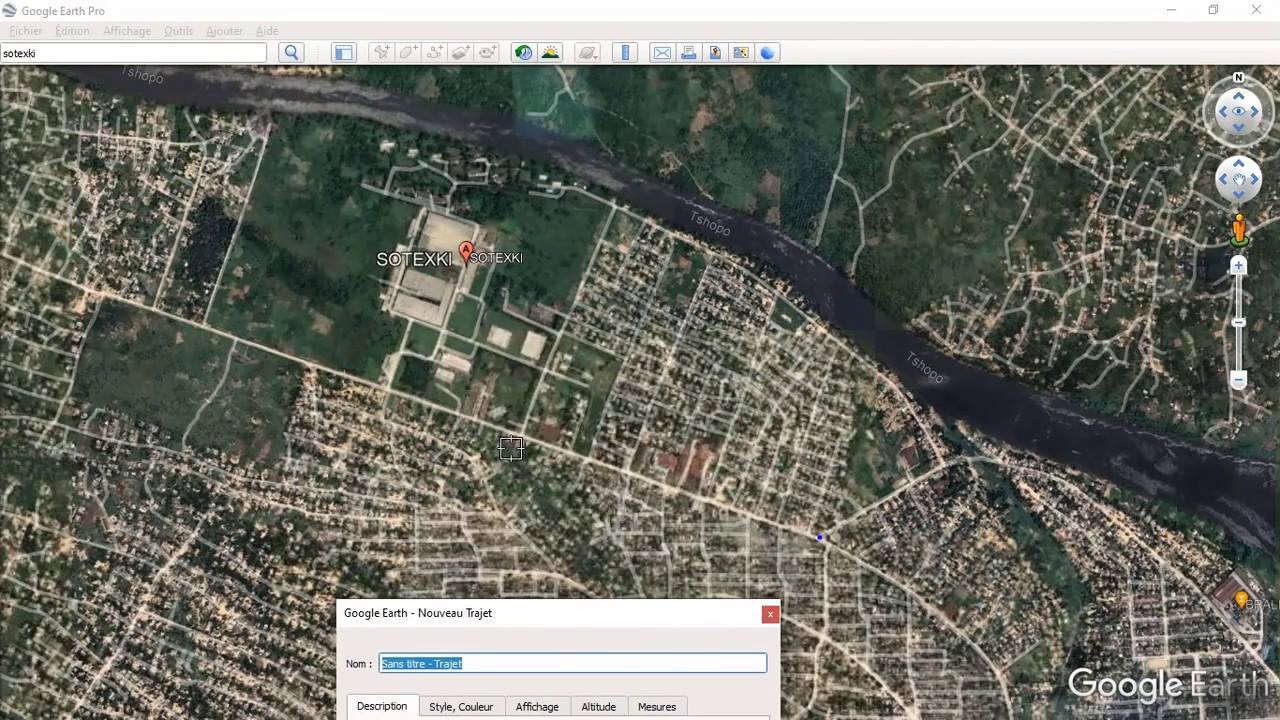
{"action": "left_click", "coordinate": [519, 436]}
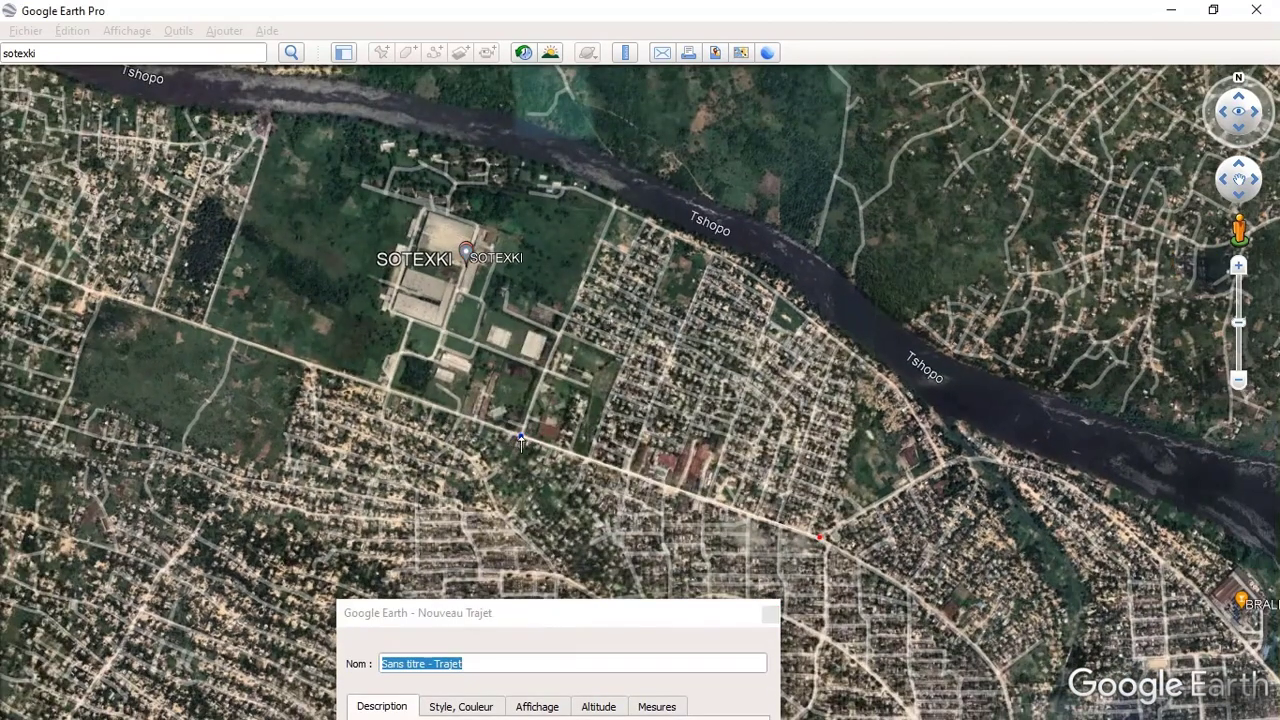
{"action": "left_click", "coordinate": [201, 328]}
- Extend the path west along the main road with two points, at the field-edge junction and inside the settlement
{"action": "scroll", "coordinate": [201, 328], "scroll_direction": "down", "scroll_amount": 2}
{"action": "scroll", "coordinate": [324, 368], "scroll_direction": "down", "scroll_amount": 2}
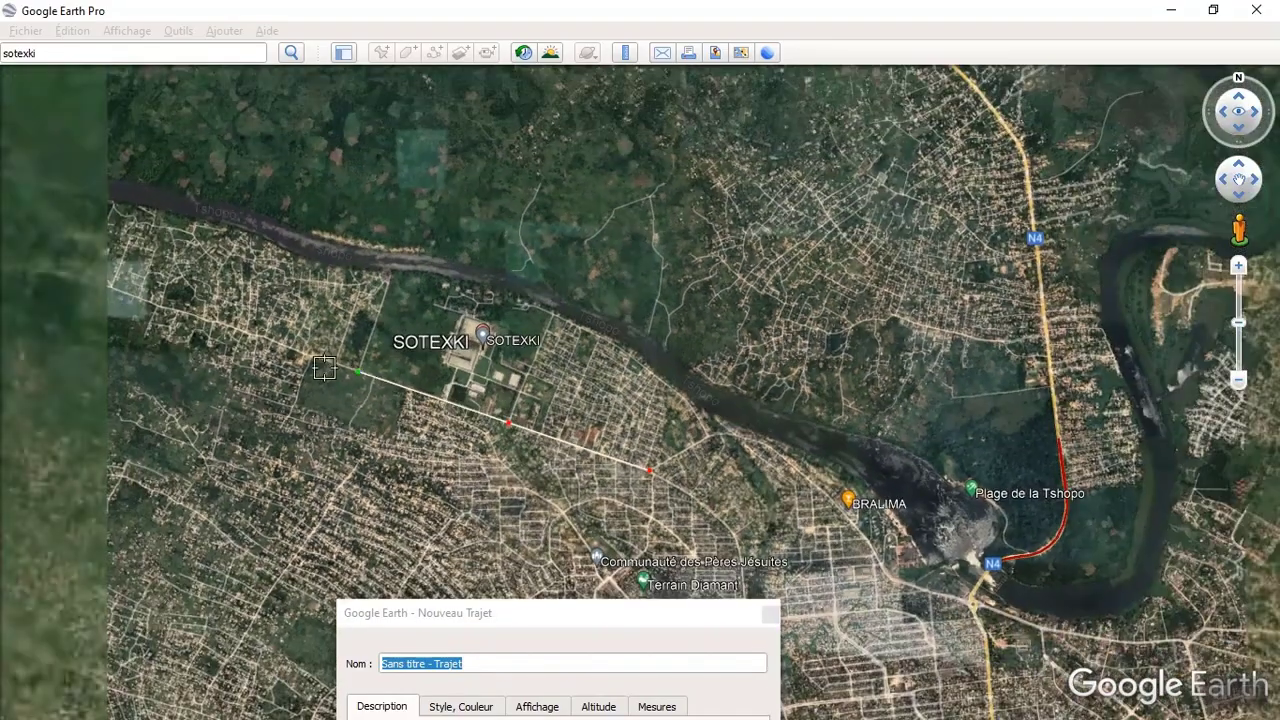
{"action": "scroll", "coordinate": [324, 368], "scroll_direction": "up", "scroll_amount": 5}
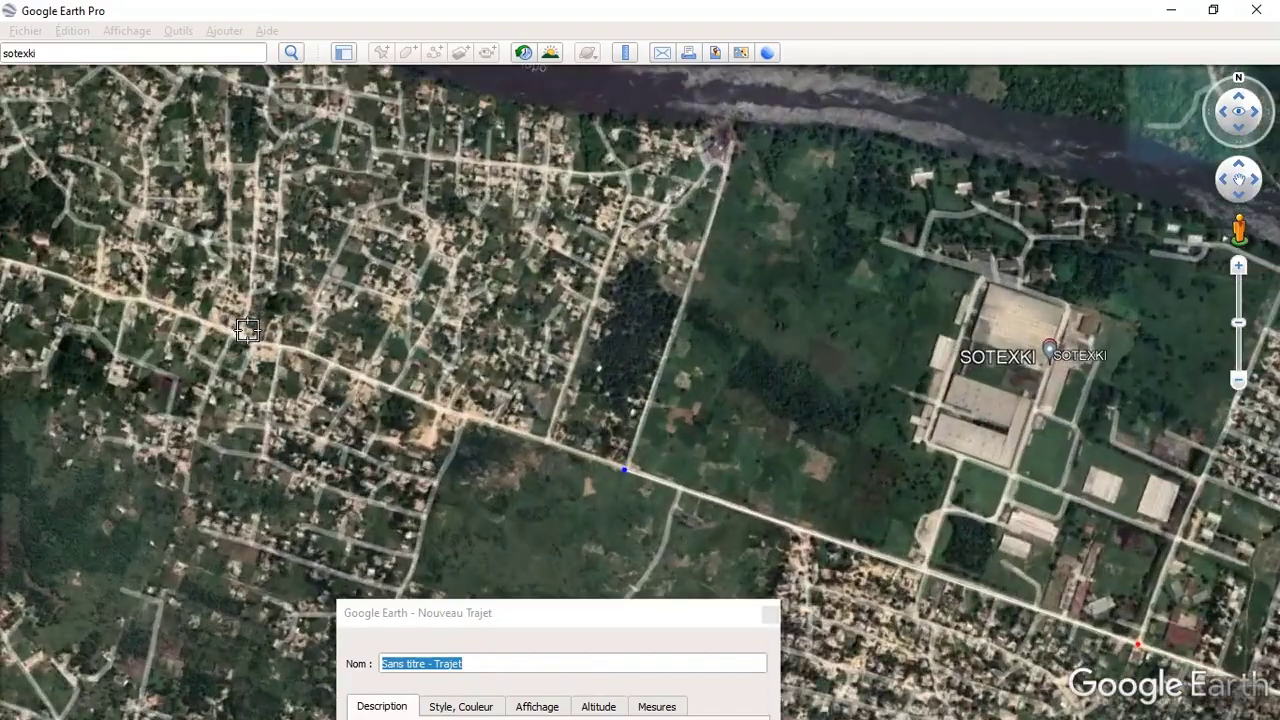
{"action": "scroll", "coordinate": [247, 330], "scroll_direction": "up", "scroll_amount": 2}
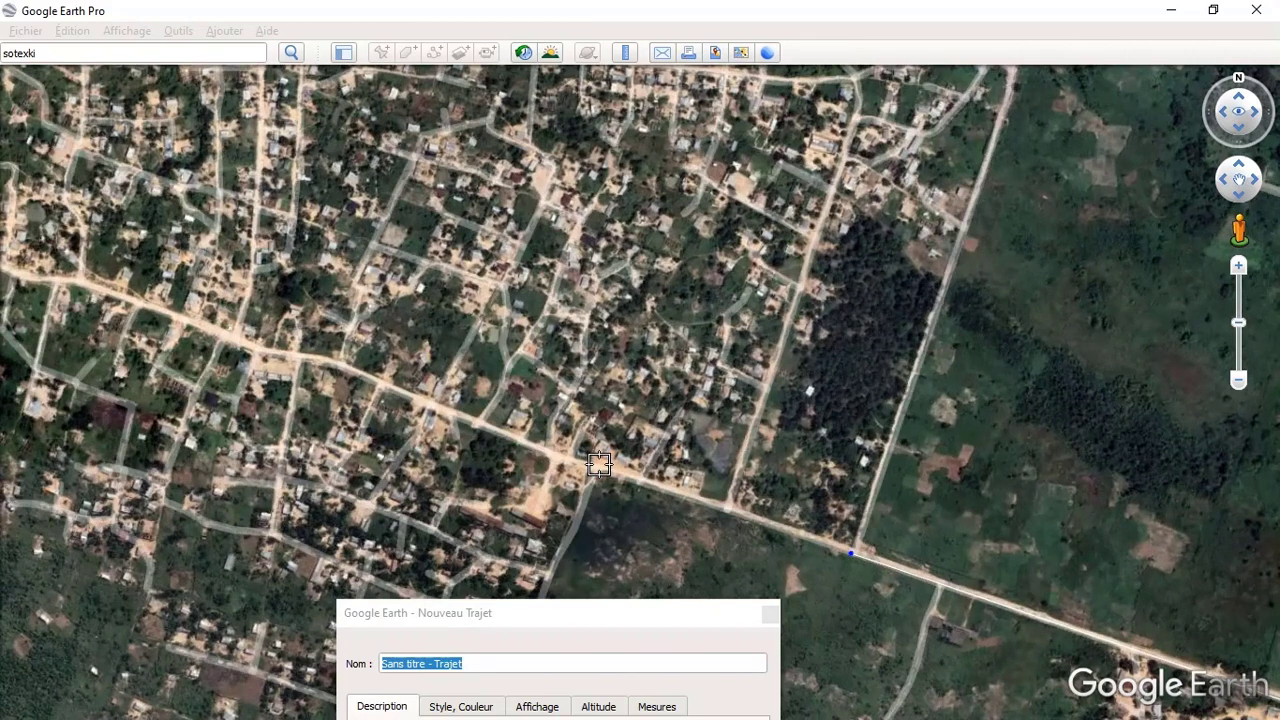
{"action": "left_click", "coordinate": [599, 466]}
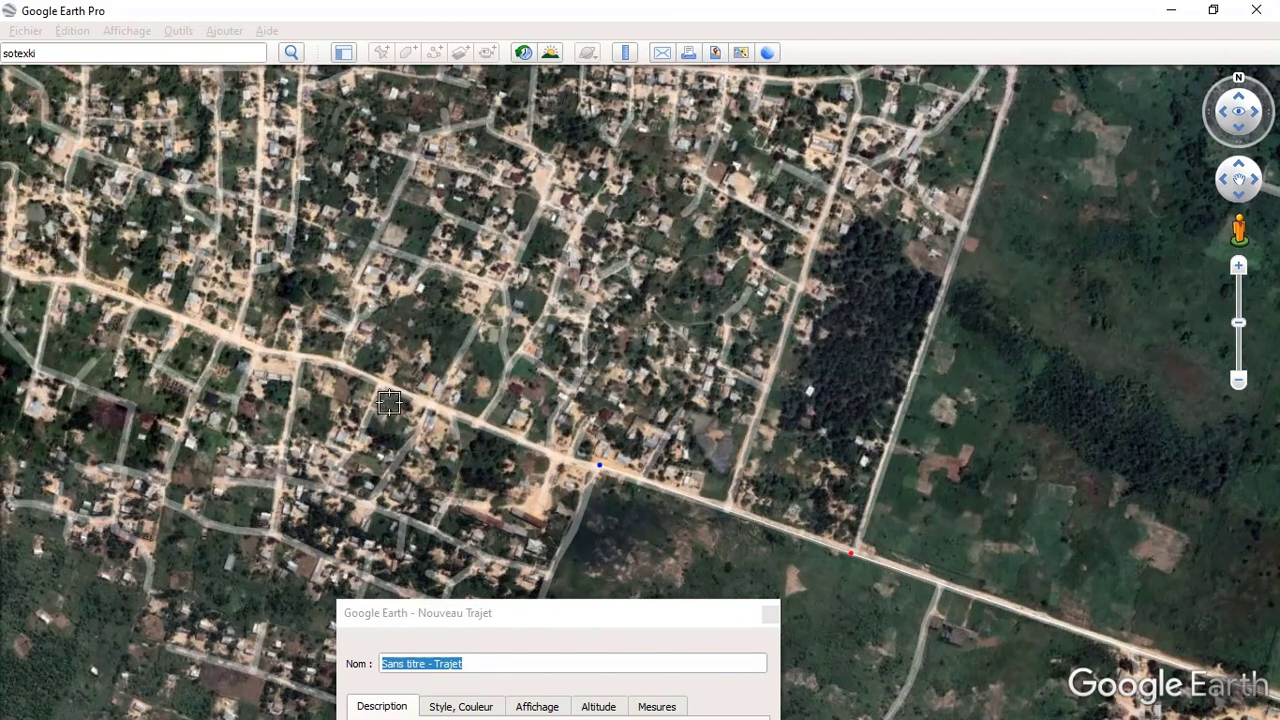
{"action": "left_click", "coordinate": [346, 372]}
- Add closely spaced path points through the slight road bends in the settlement, following the road centre westward
{"action": "scroll", "coordinate": [443, 437], "scroll_direction": "down", "scroll_amount": 3}
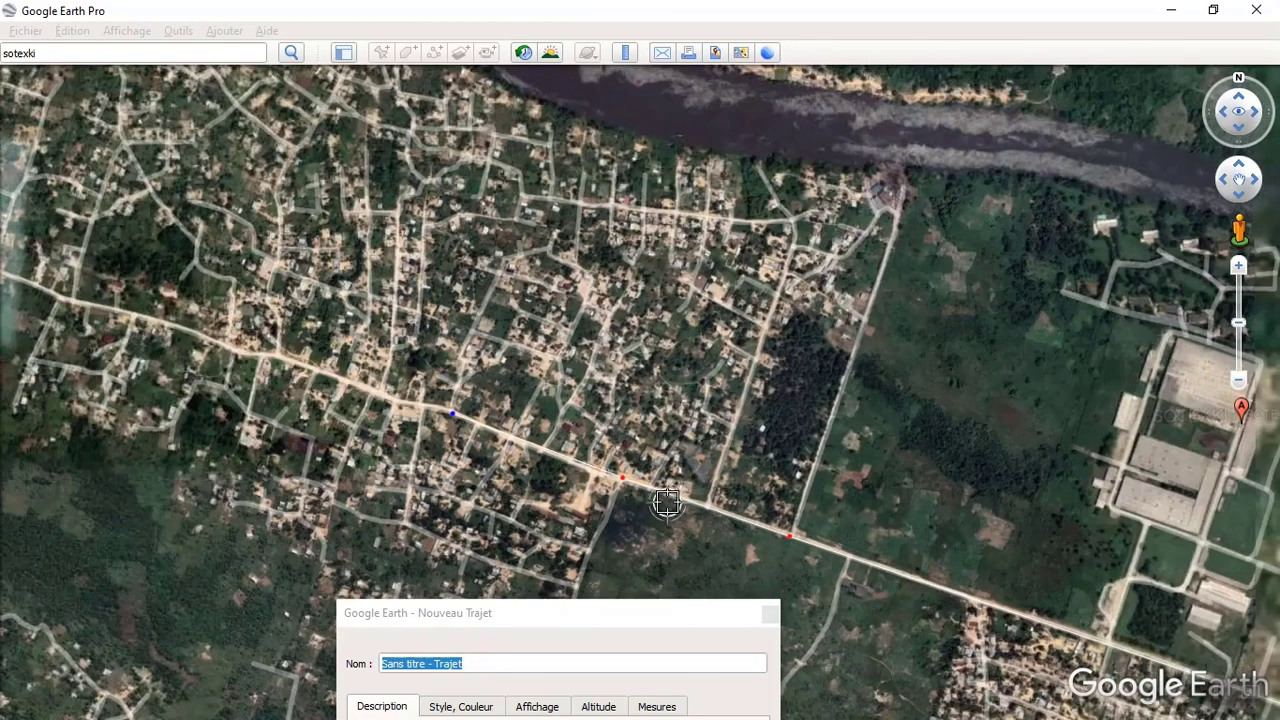
{"action": "scroll", "coordinate": [450, 425], "scroll_direction": "up", "scroll_amount": 3}
{"action": "scroll", "coordinate": [450, 425], "scroll_direction": "up", "scroll_amount": 2}
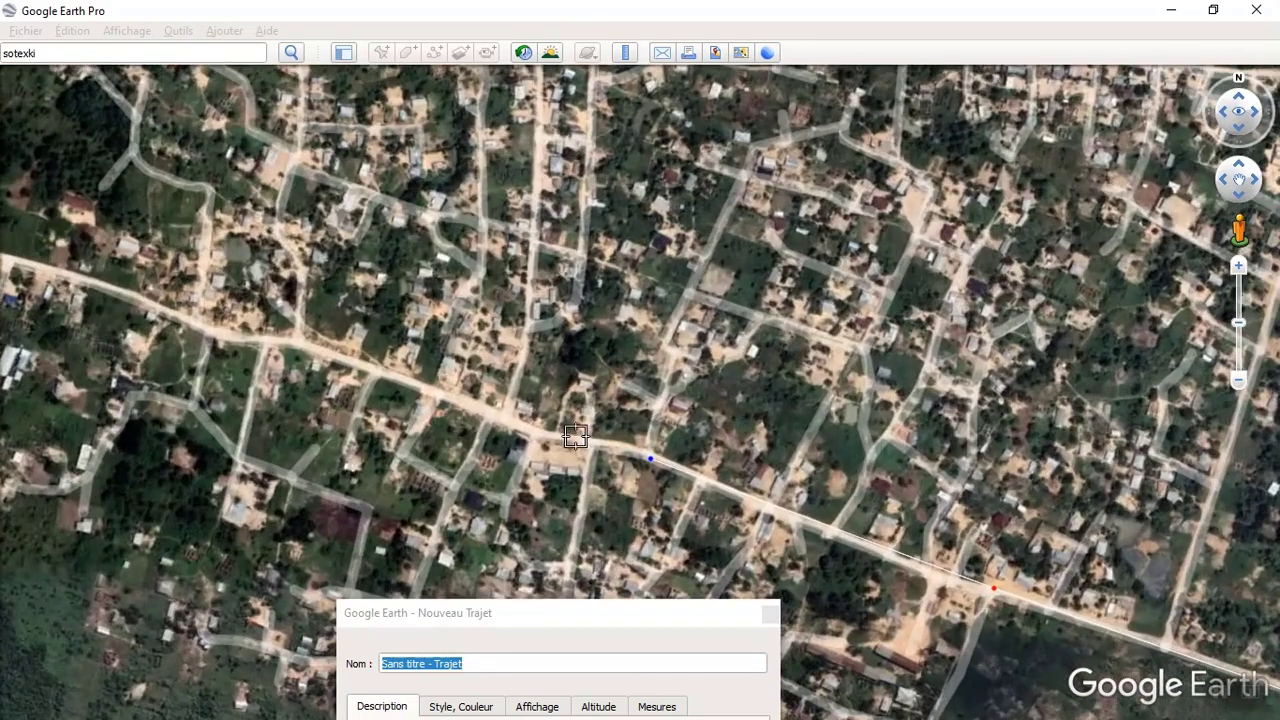
{"action": "left_click", "coordinate": [532, 441]}
{"action": "left_click", "coordinate": [300, 348]}
{"action": "scroll", "coordinate": [271, 352], "scroll_direction": "up", "scroll_amount": 2}
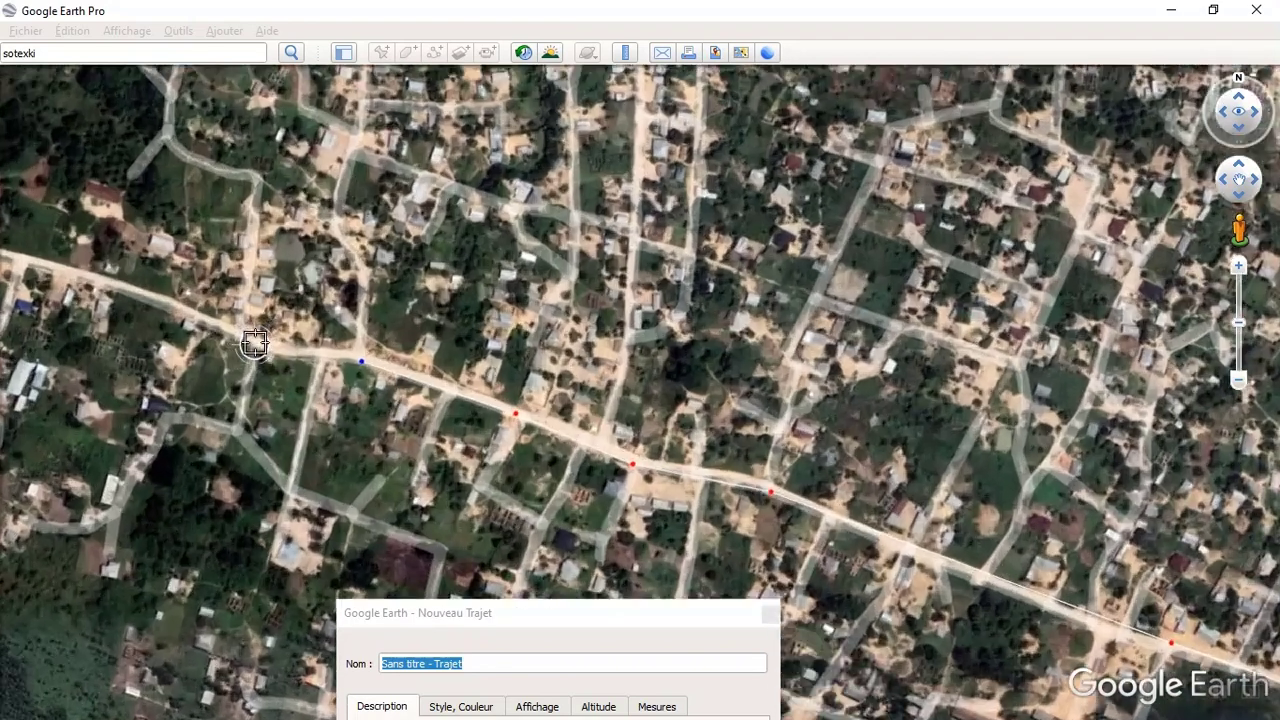
{"action": "scroll", "coordinate": [271, 352], "scroll_direction": "down", "scroll_amount": 3}
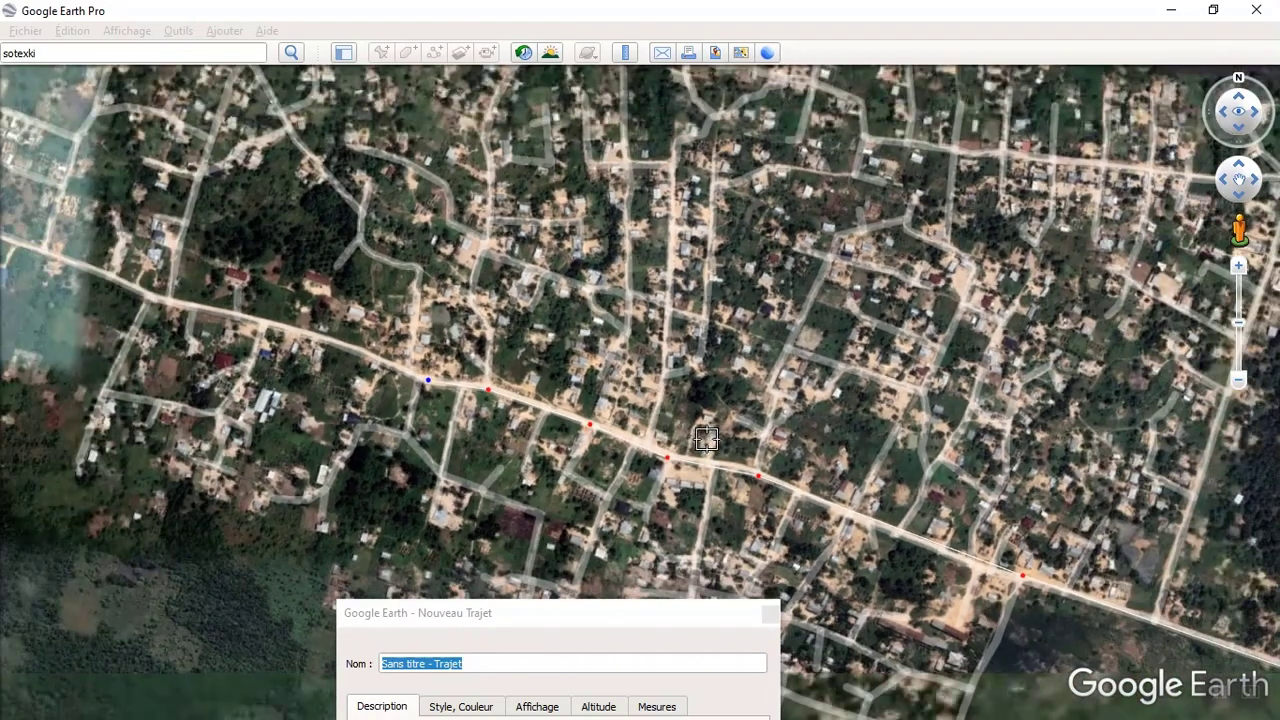
- Continue the path west past the next side roads and end it at the fork within the pale image patch
{"action": "scroll", "coordinate": [545, 412], "scroll_direction": "up", "scroll_amount": 2}
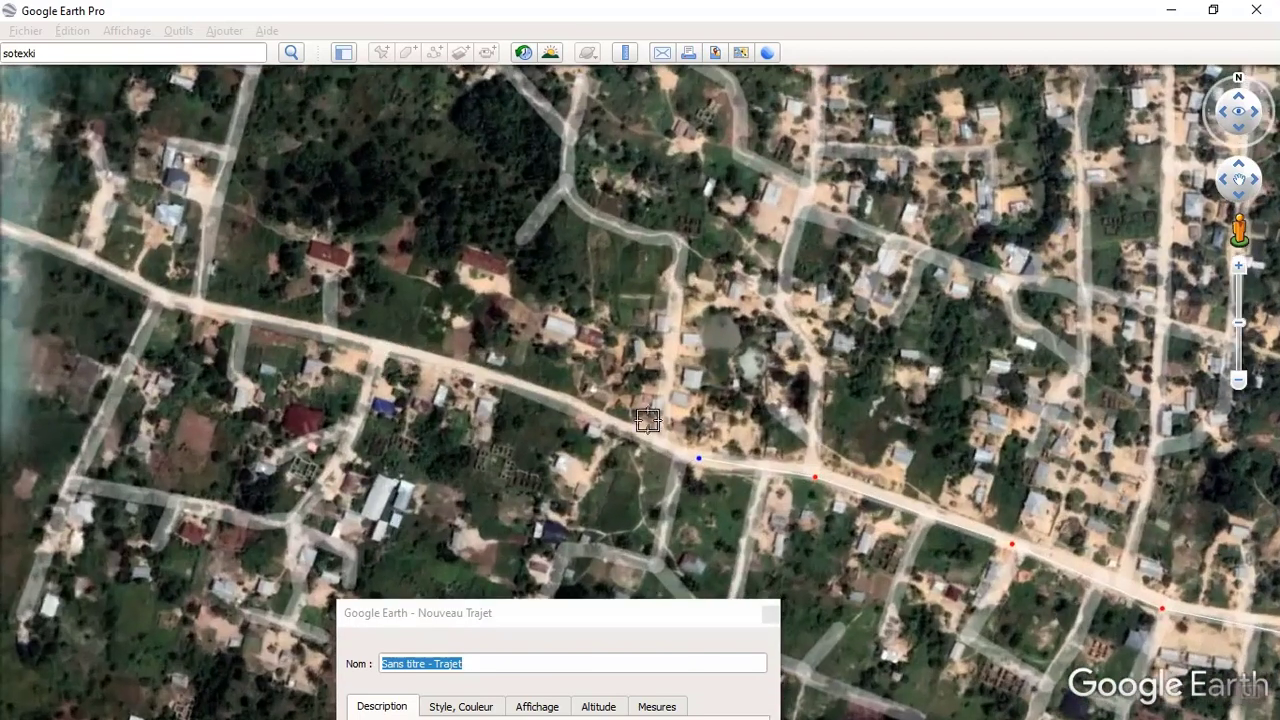
{"action": "left_click", "coordinate": [381, 344]}
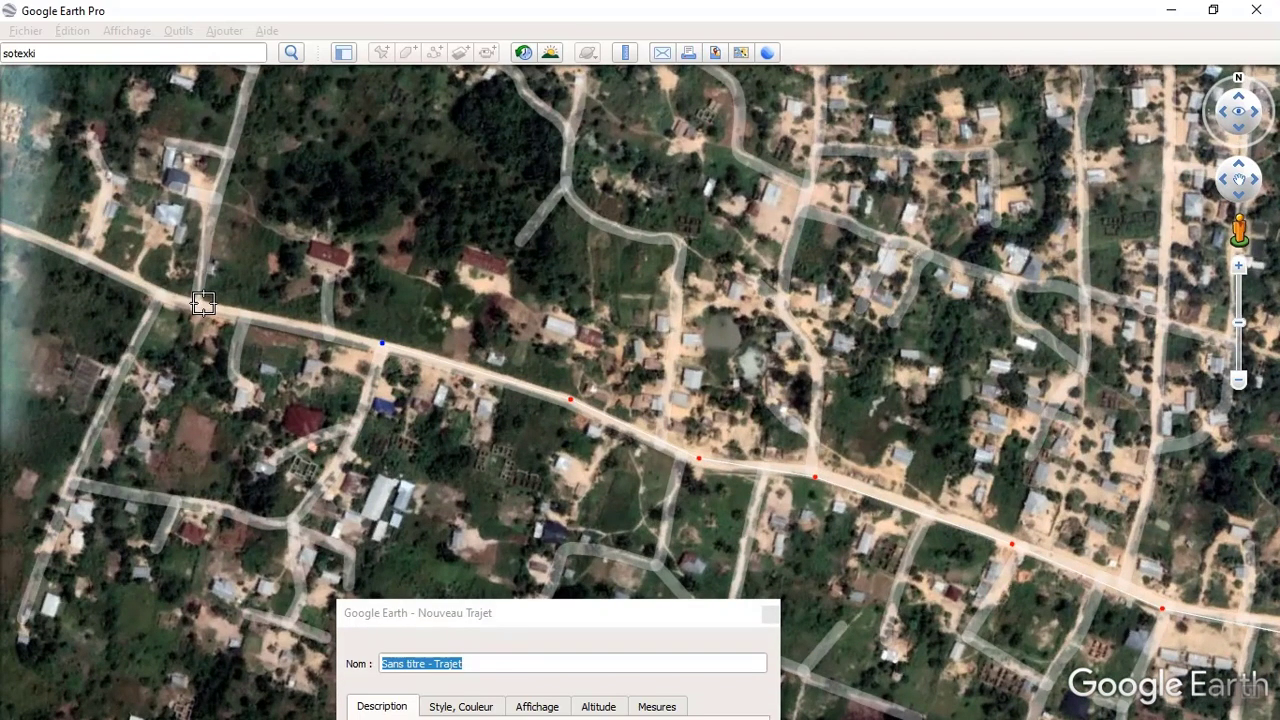
{"action": "scroll", "coordinate": [685, 405], "scroll_direction": "down", "scroll_amount": 4}
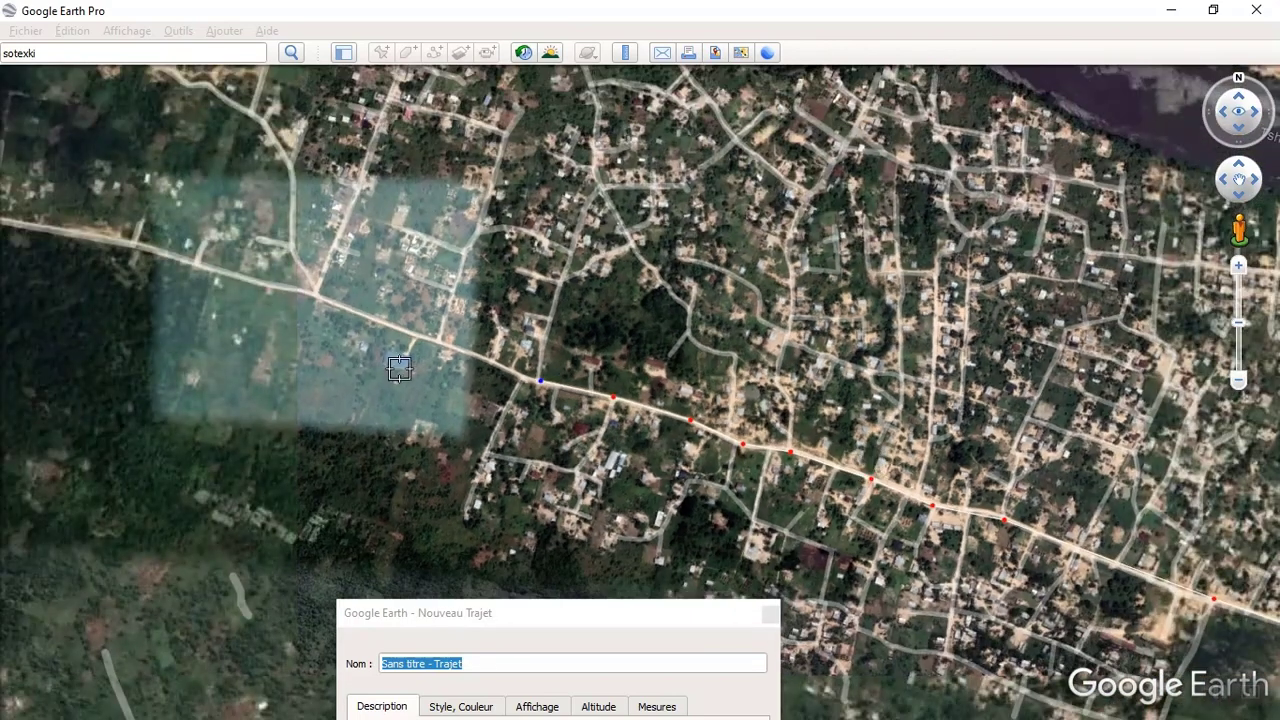
{"action": "scroll", "coordinate": [323, 289], "scroll_direction": "up", "scroll_amount": 2}
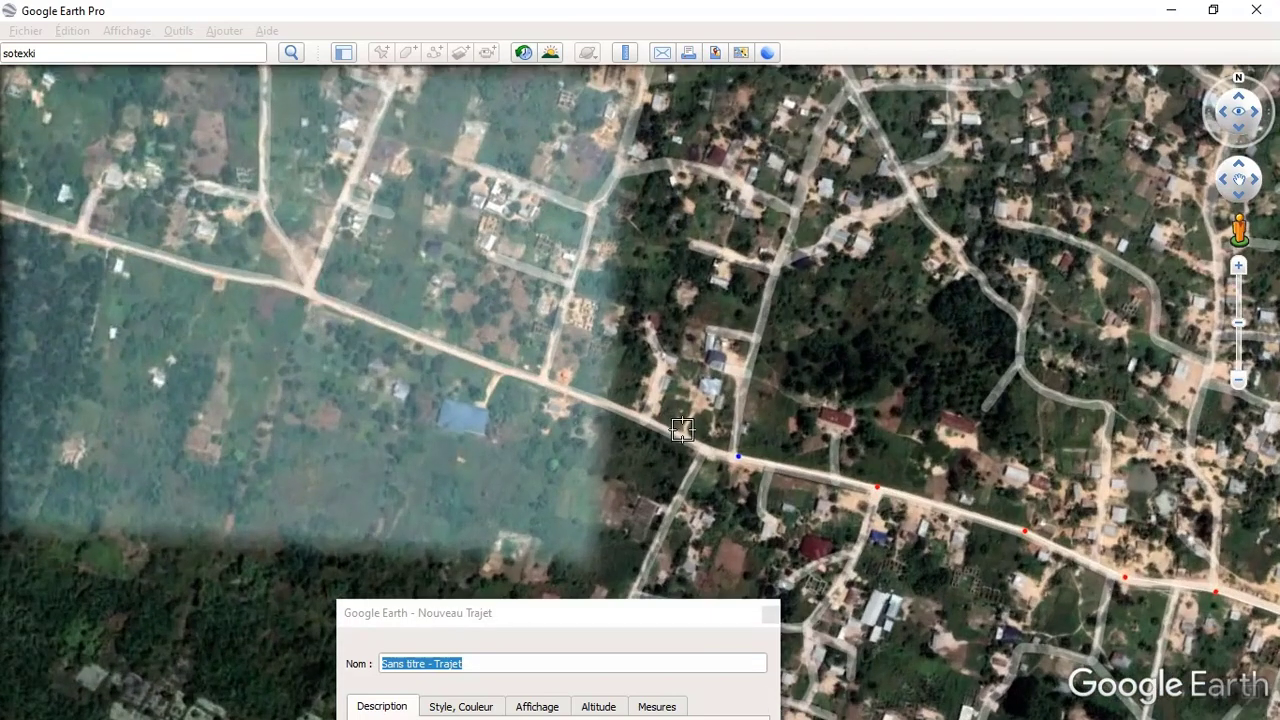
{"action": "left_click", "coordinate": [698, 447]}
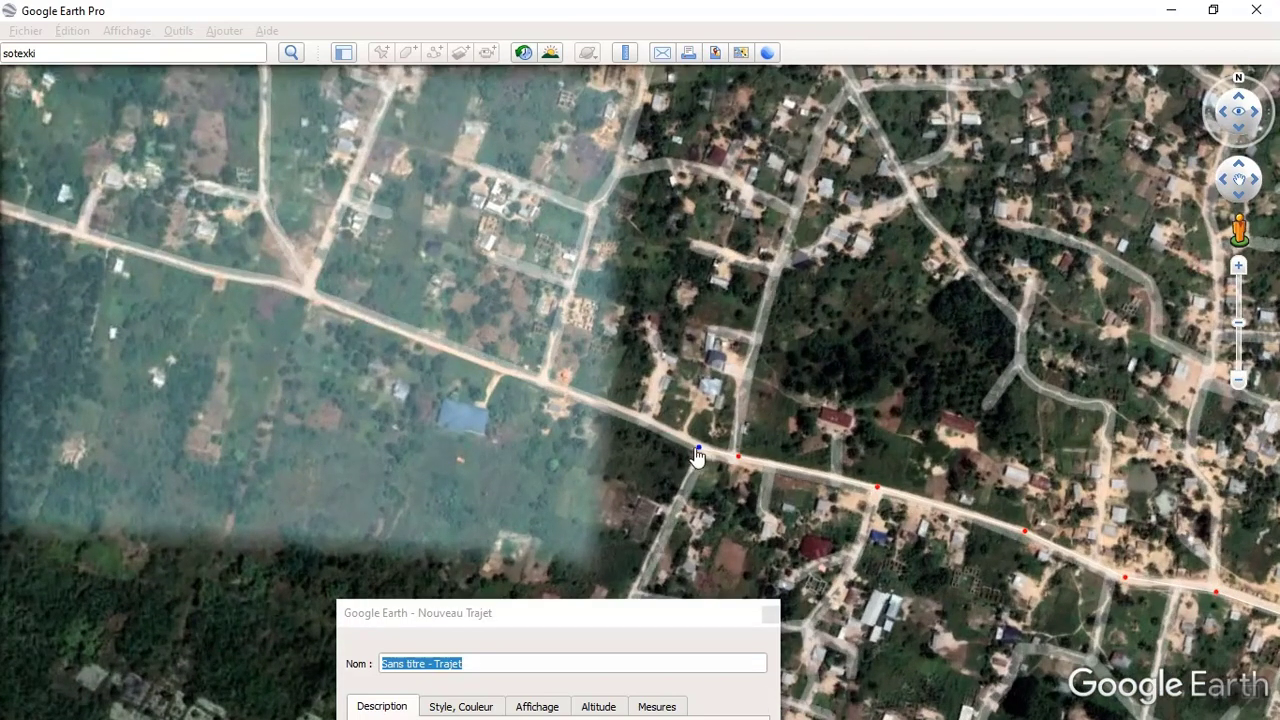
{"action": "left_click", "coordinate": [540, 381]}
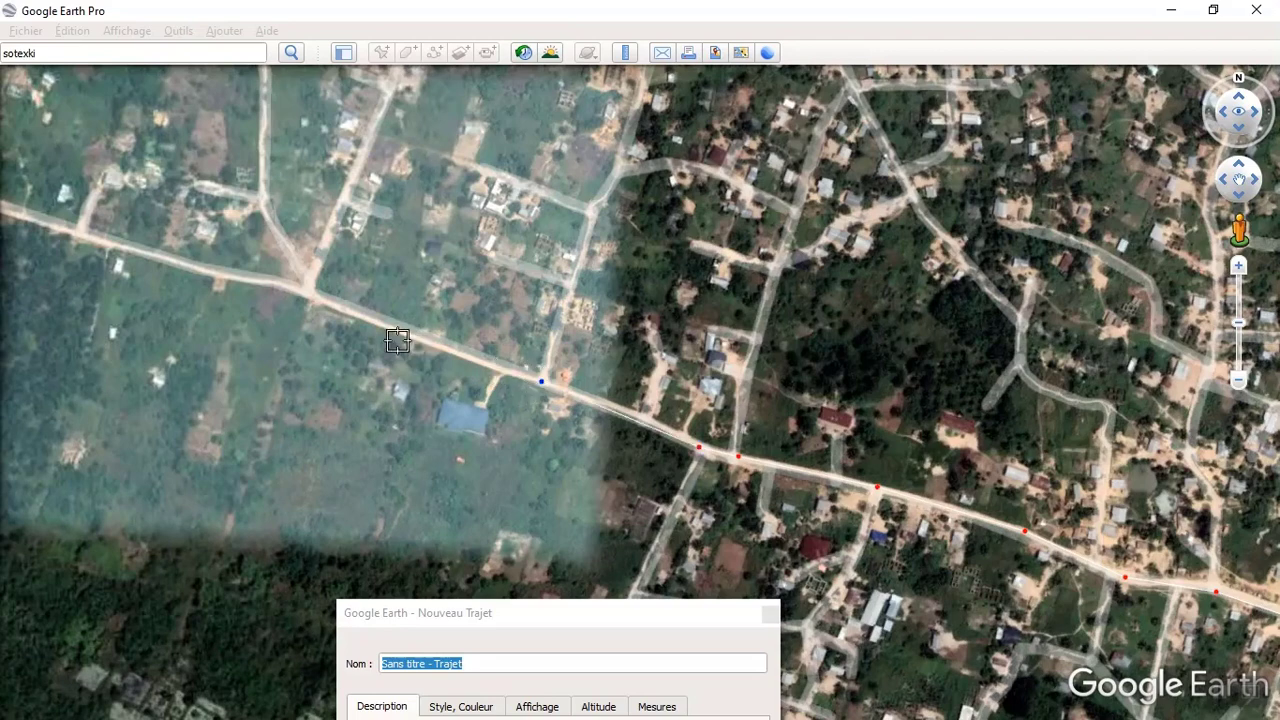
{"action": "left_click", "coordinate": [304, 290]}
- Set the path's line colour to pink #ff007f and its width to 3,0
{"action": "scroll", "coordinate": [360, 340], "scroll_direction": "down", "scroll_amount": 2}
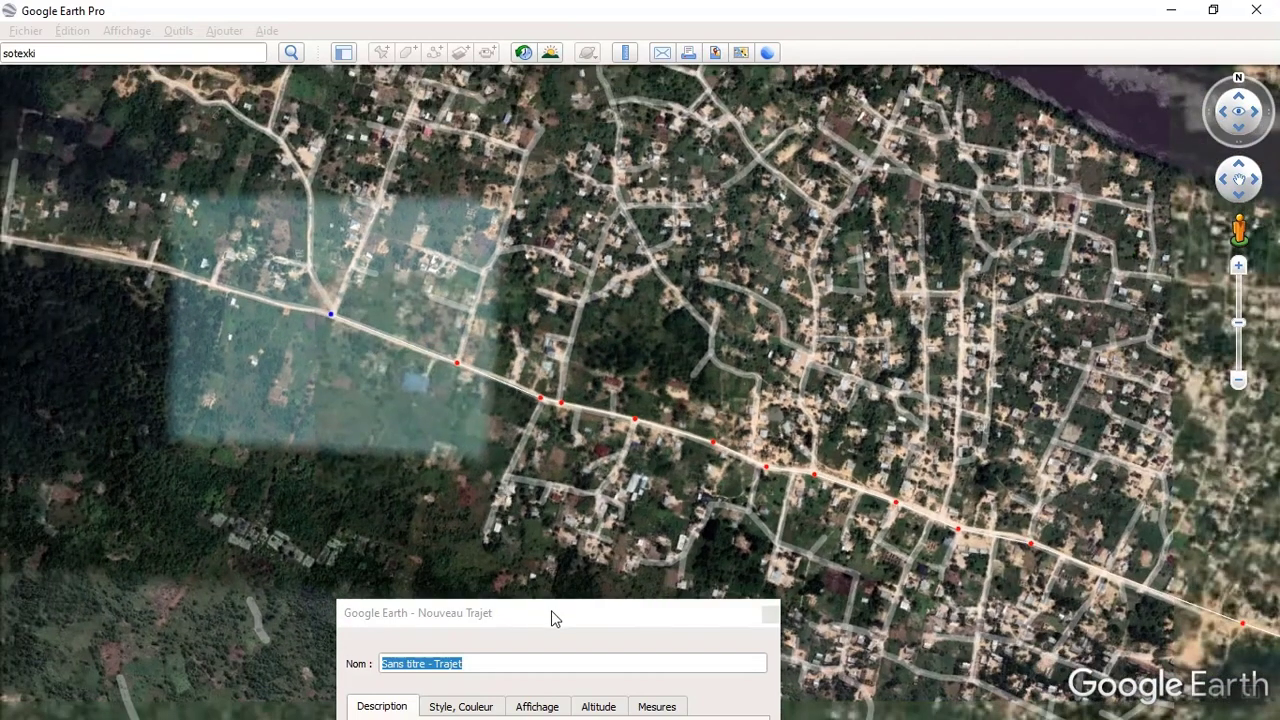
{"action": "left_click_drag", "start_coordinate": [571, 620], "coordinate": [549, 163]}
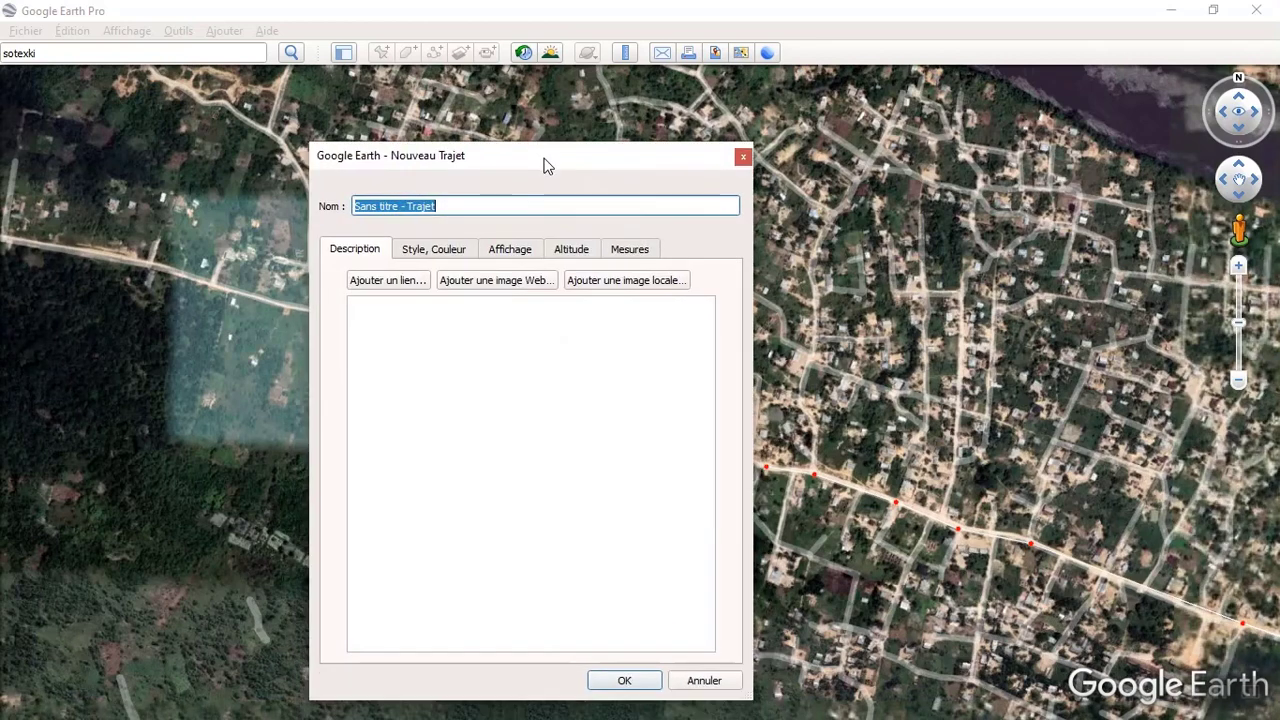
{"action": "left_click", "coordinate": [446, 253]}
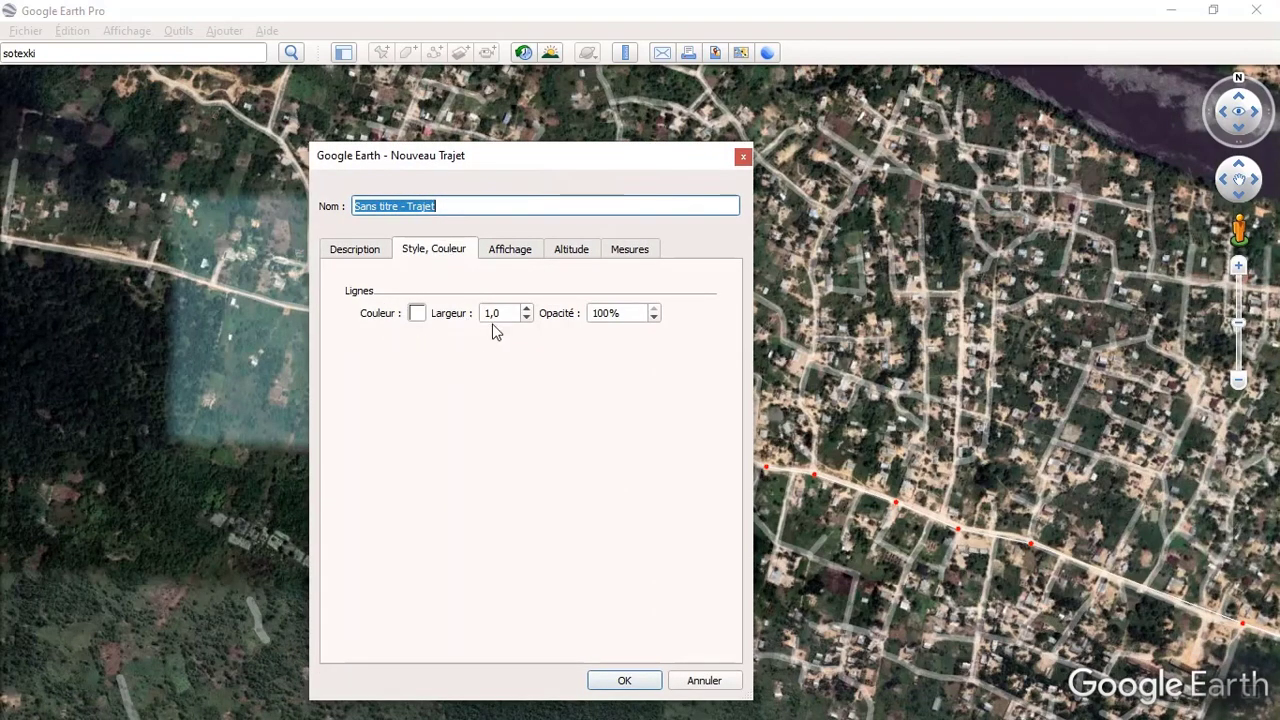
{"action": "left_click", "coordinate": [417, 314]}
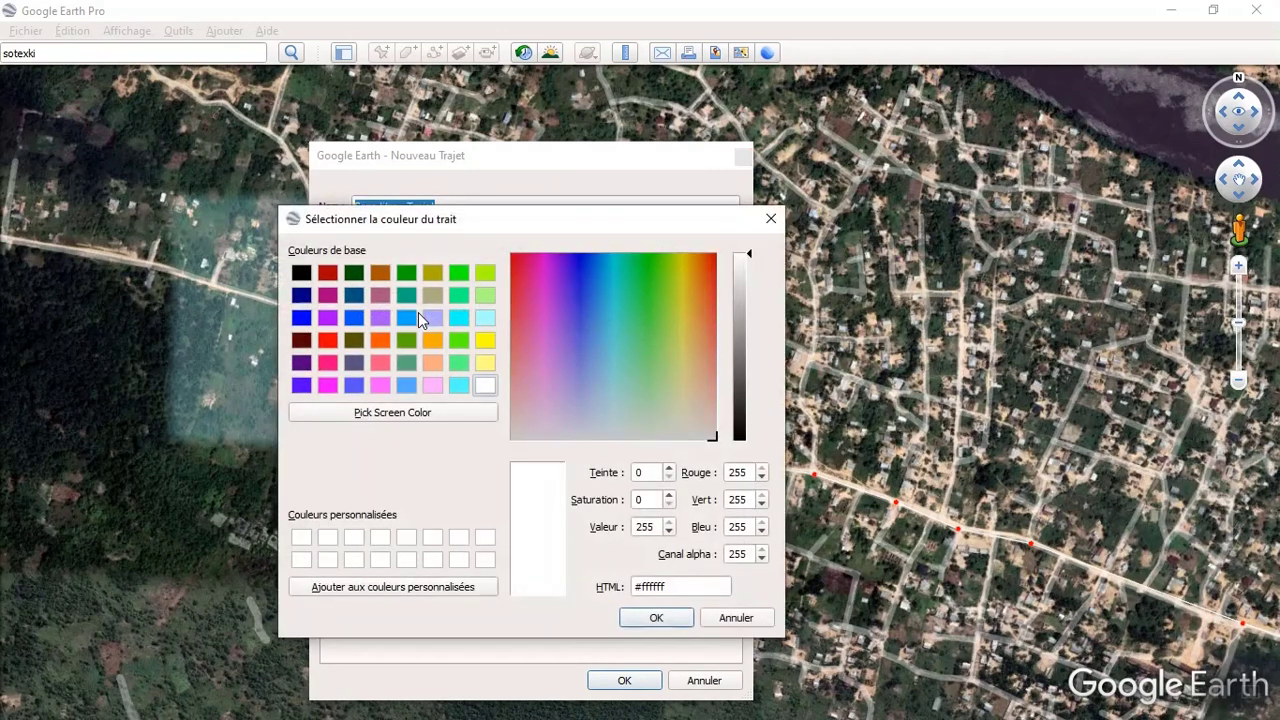
{"action": "left_click", "coordinate": [328, 362]}
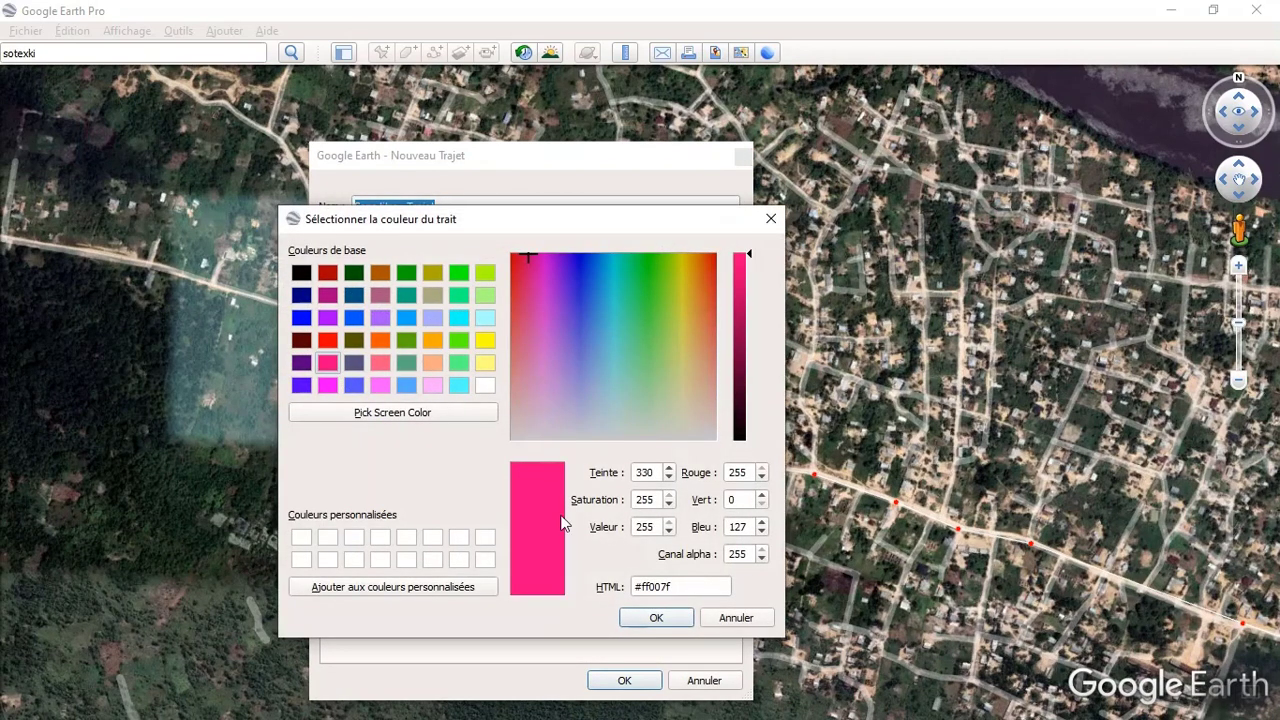
{"action": "left_click", "coordinate": [656, 618]}
{"action": "left_click", "coordinate": [527, 309]}
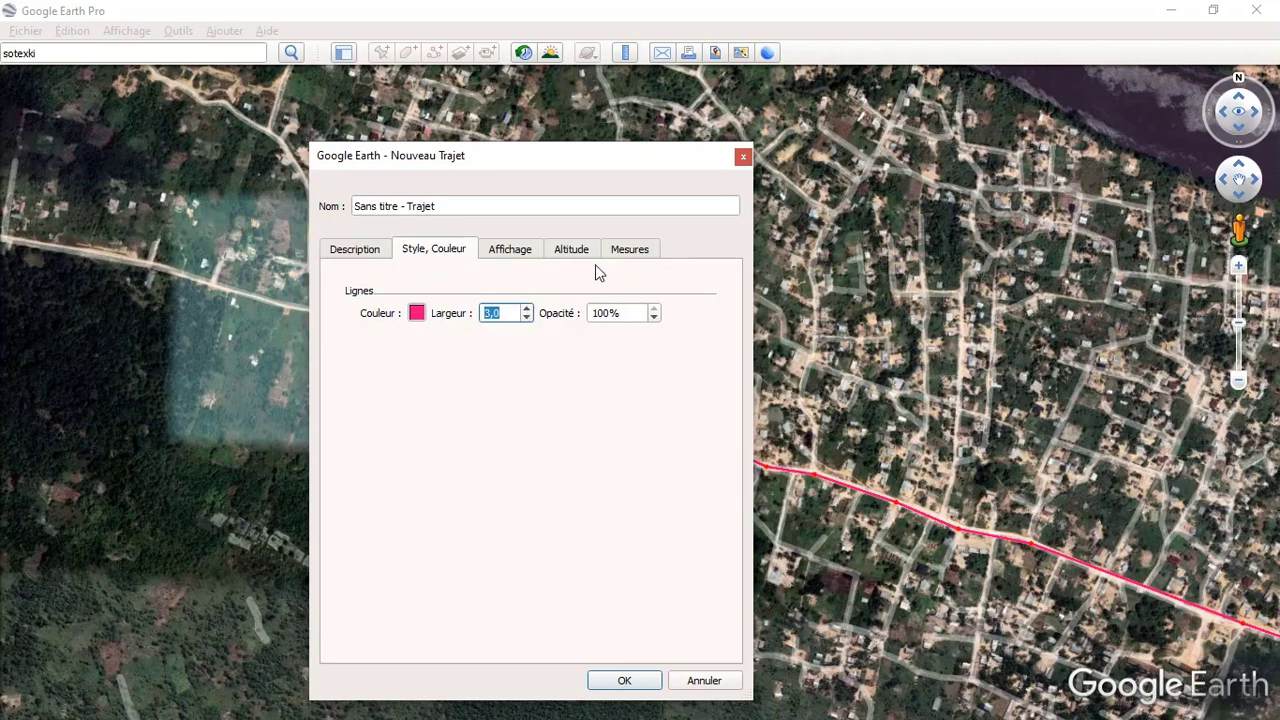
- Display the path's measured length in kilometres
{"action": "left_click", "coordinate": [620, 252]}
{"action": "left_click", "coordinate": [615, 281]}
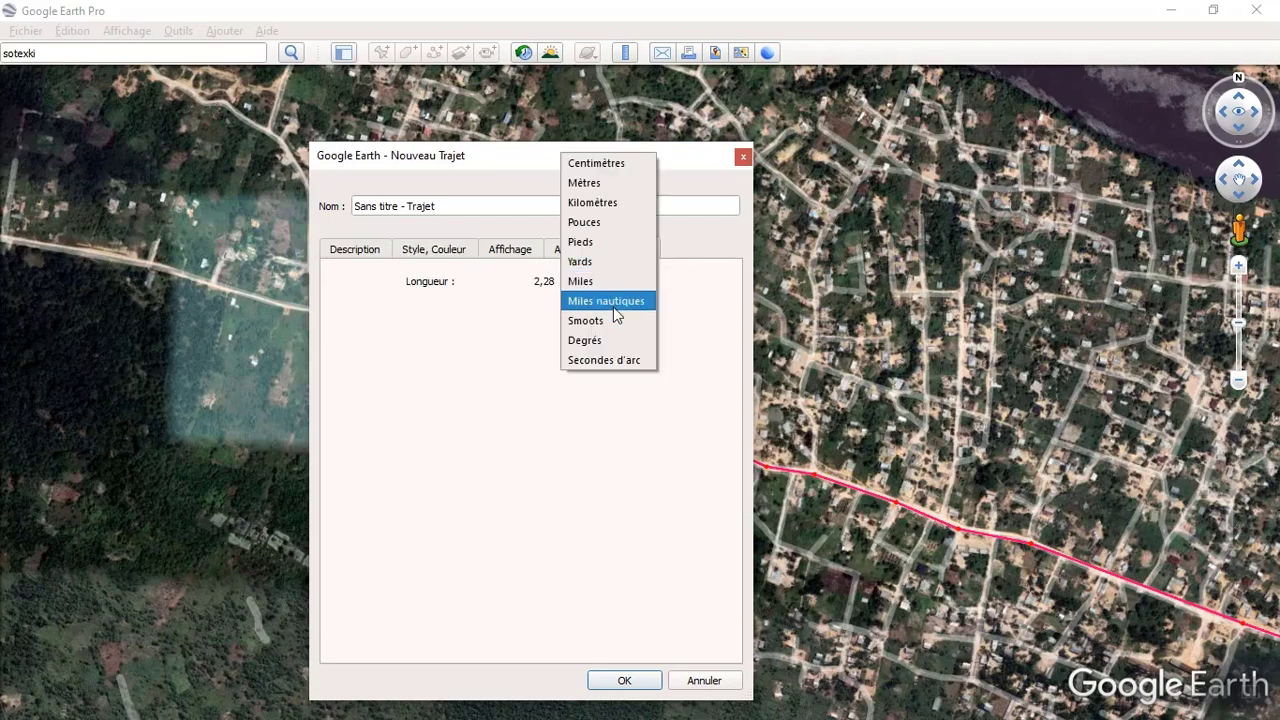
{"action": "left_click", "coordinate": [615, 204]}
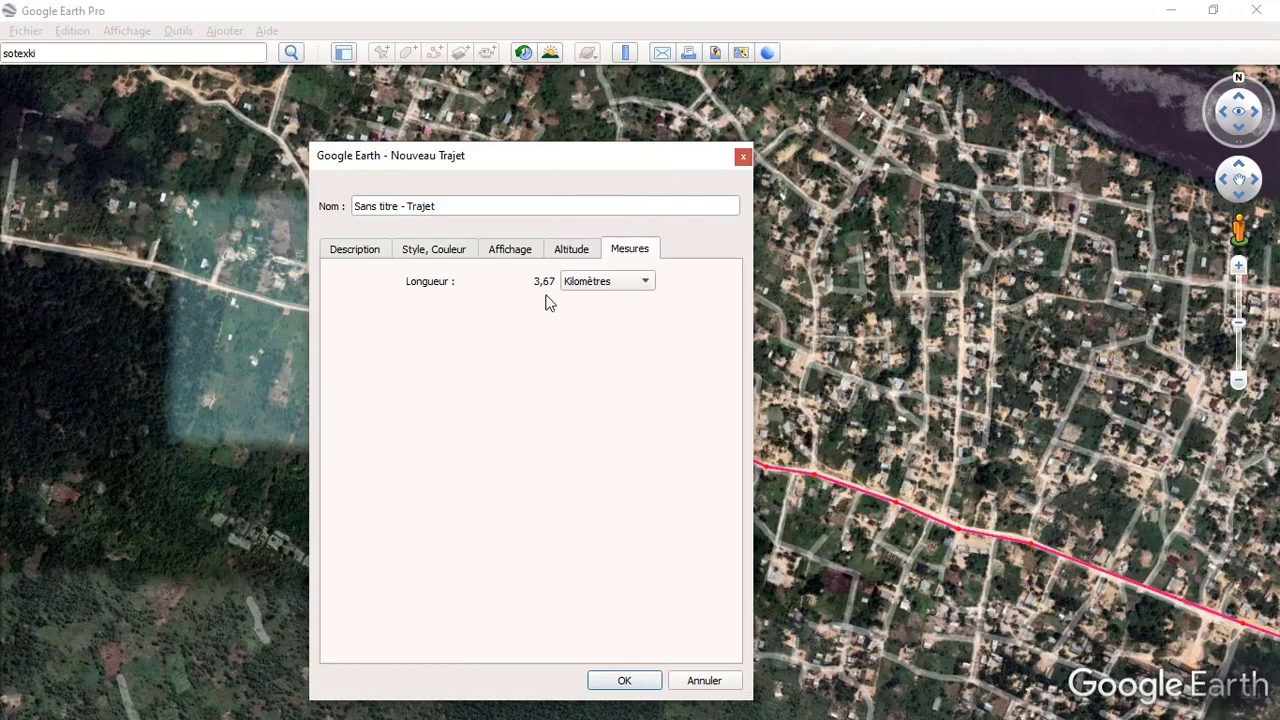
- Name the new path "tronçon d'etude" and confirm its creation
{"action": "left_click", "coordinate": [368, 252]}
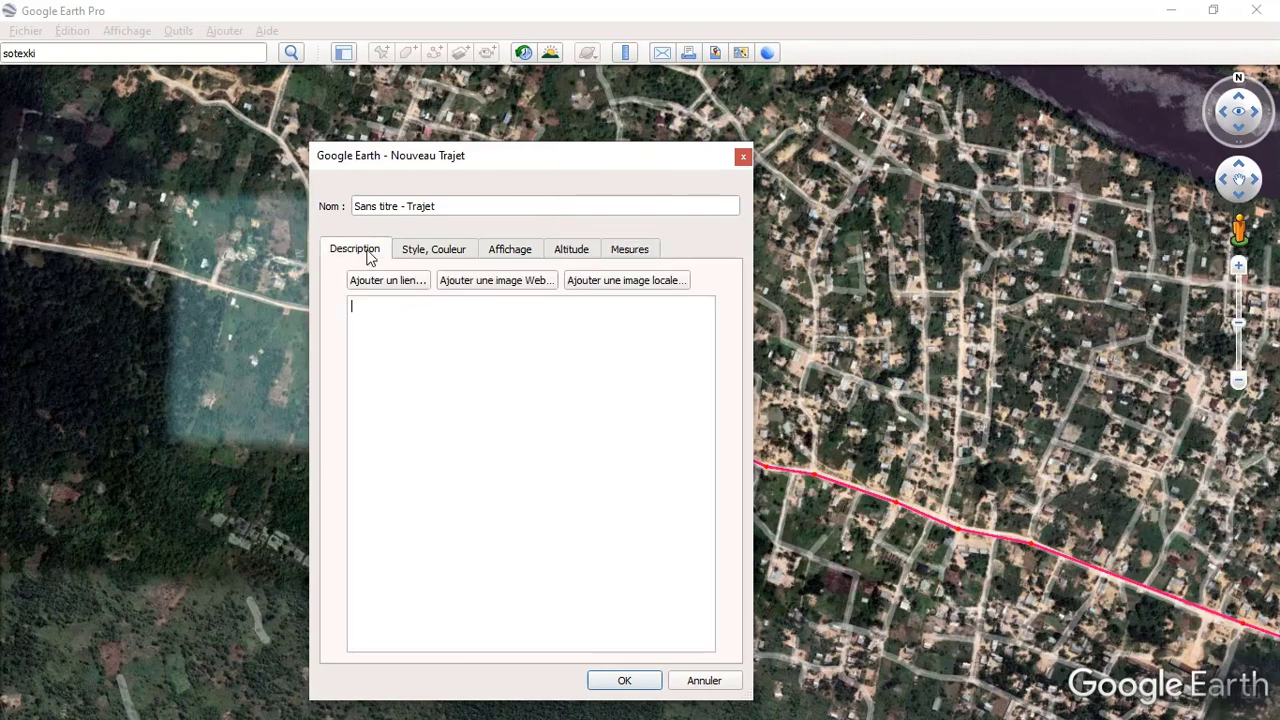
{"action": "triple_click", "coordinate": [448, 210]}
{"action": "type", "text": "tronçon d'etude"}
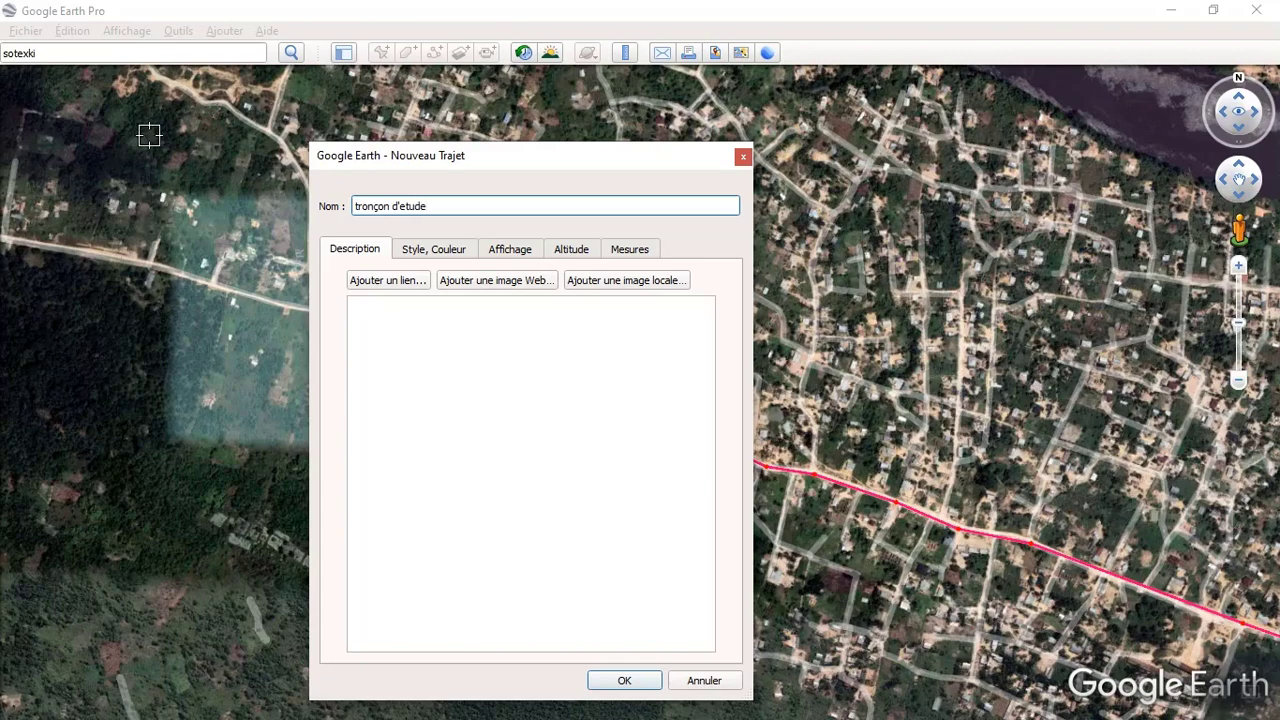
{"action": "left_click", "coordinate": [645, 682]}
- Save the traced path as the KMZ file "tronçon d'etude.kmz" in the HYDRAULIQUE folder under Images
{"action": "scroll", "coordinate": [470, 360], "scroll_direction": "down", "scroll_amount": 5}
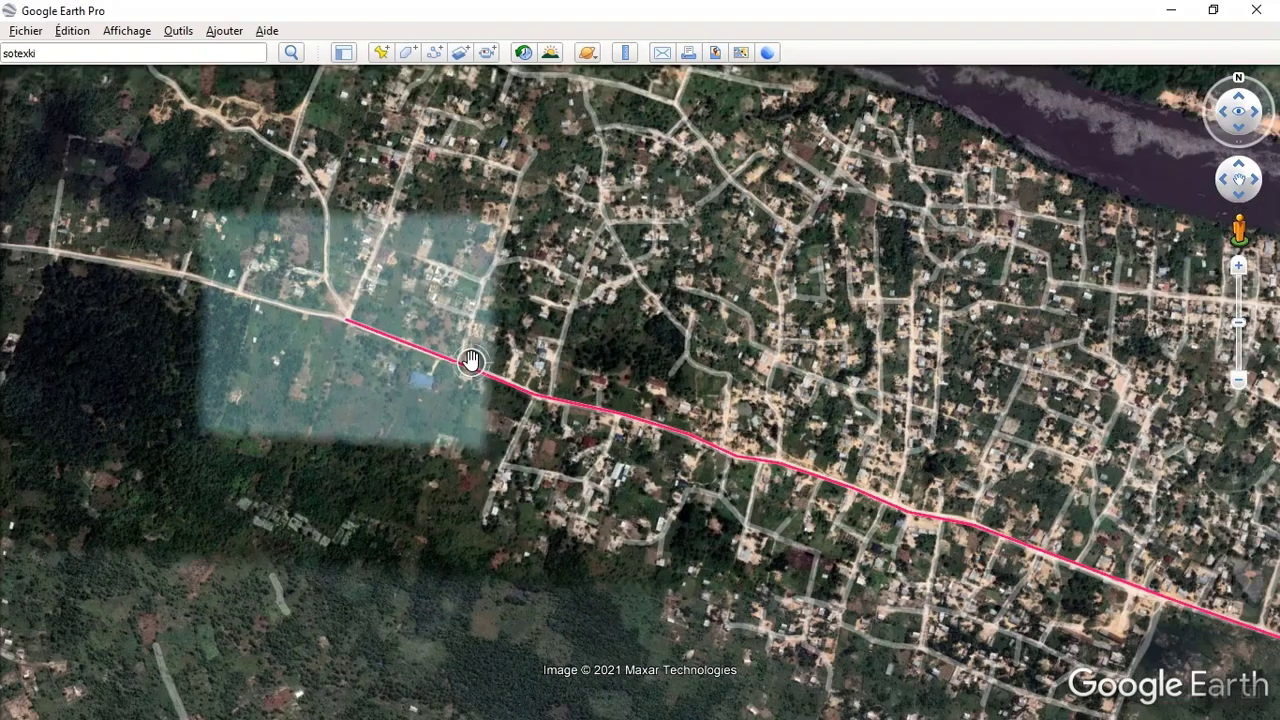
{"action": "scroll", "coordinate": [470, 360], "scroll_direction": "down", "scroll_amount": 5}
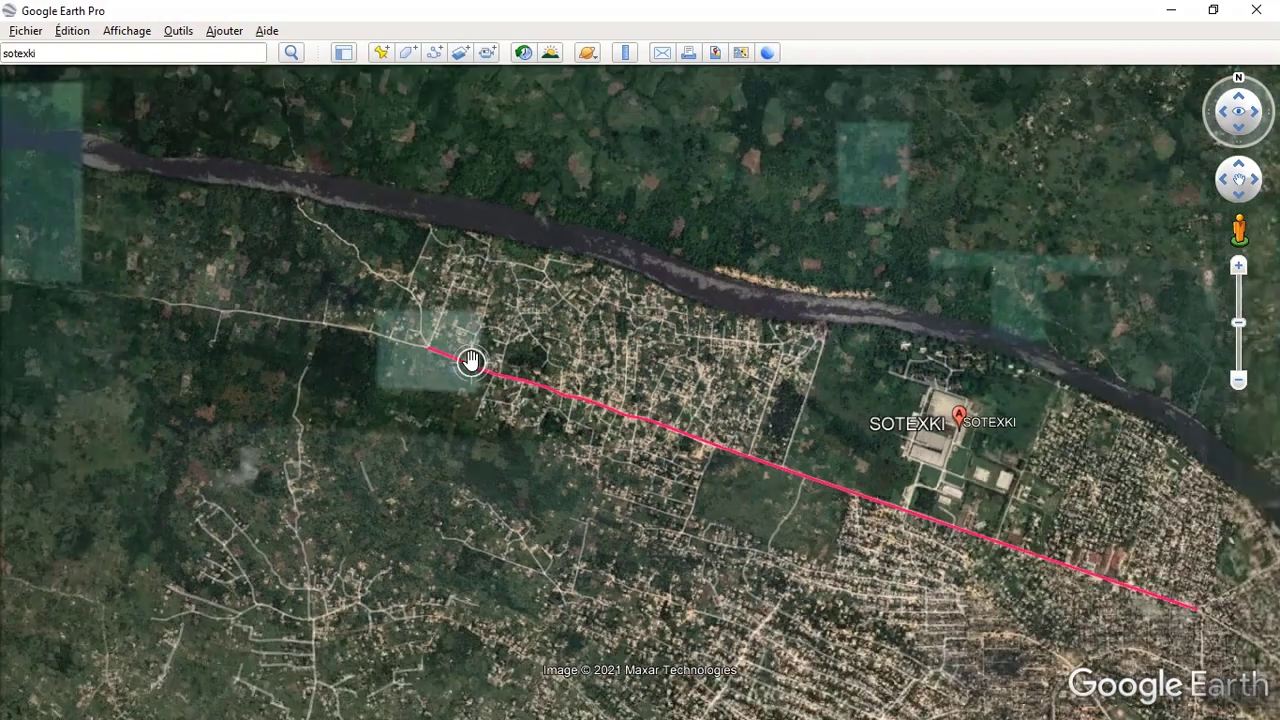
{"action": "scroll", "coordinate": [770, 410], "scroll_direction": "up", "scroll_amount": 3}
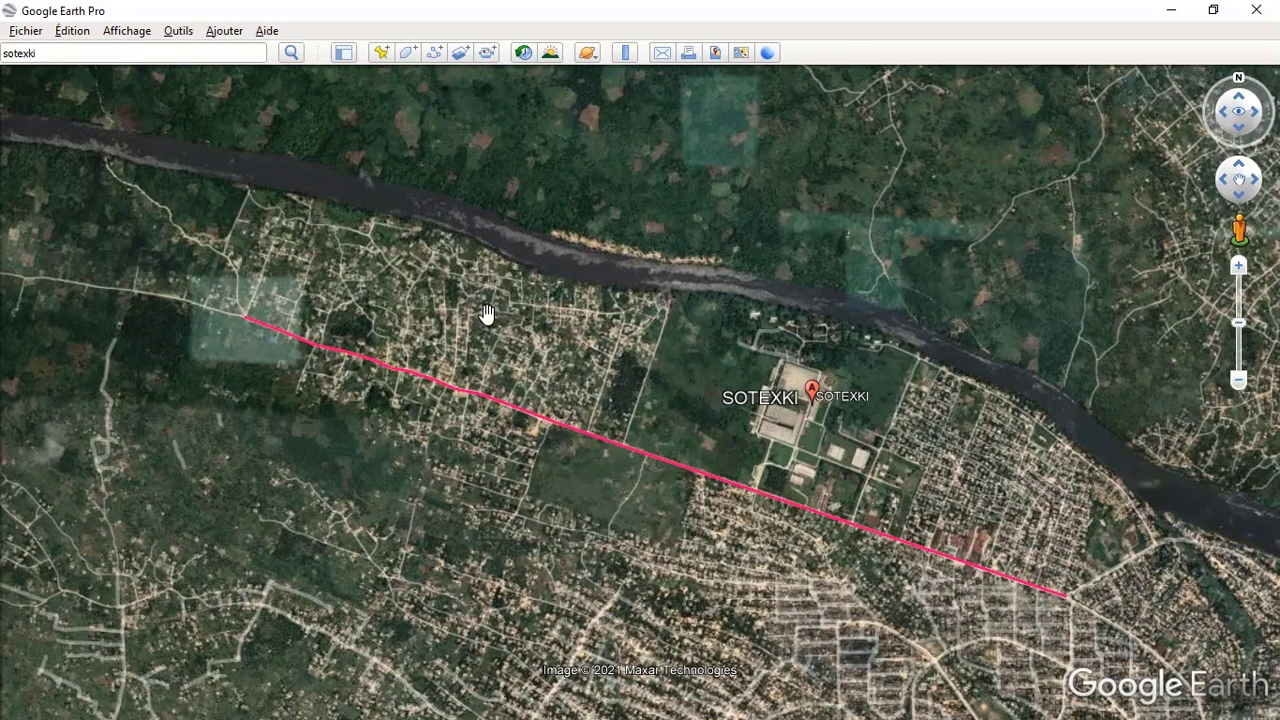
{"action": "left_click", "coordinate": [15, 32]}
{"action": "mouse_move", "coordinate": [62, 74]}
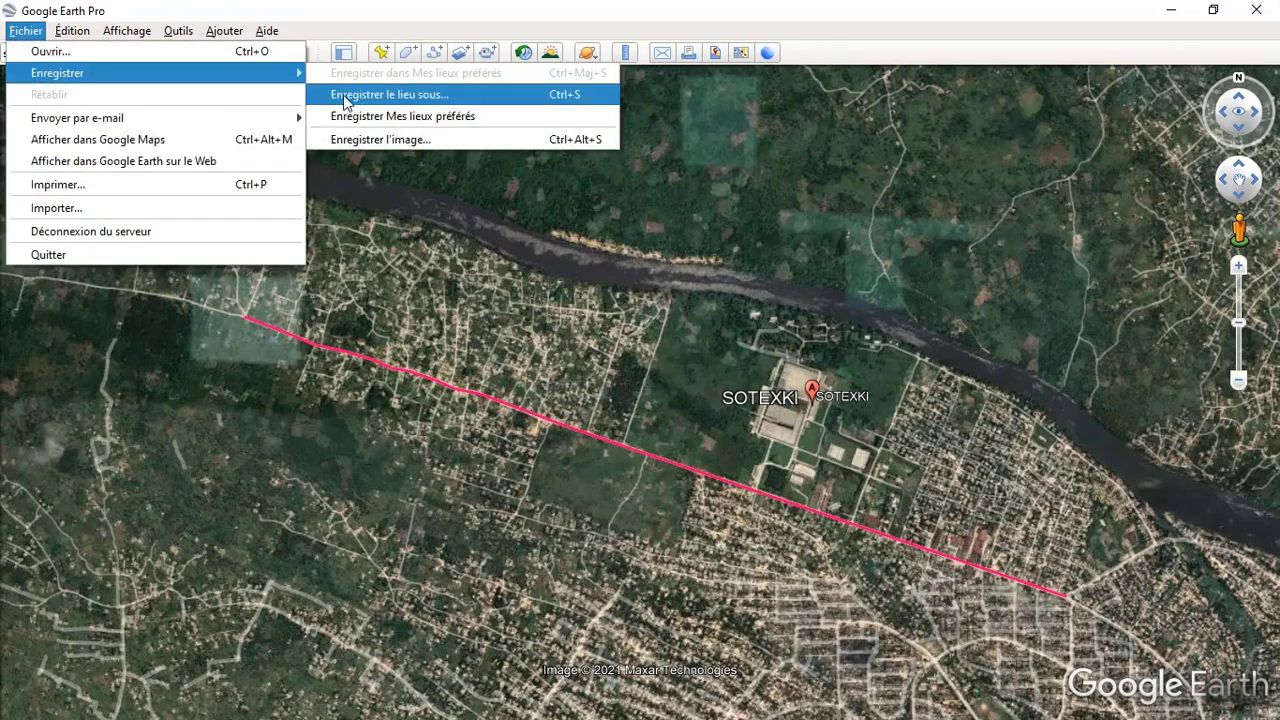
{"action": "left_click", "coordinate": [405, 95]}
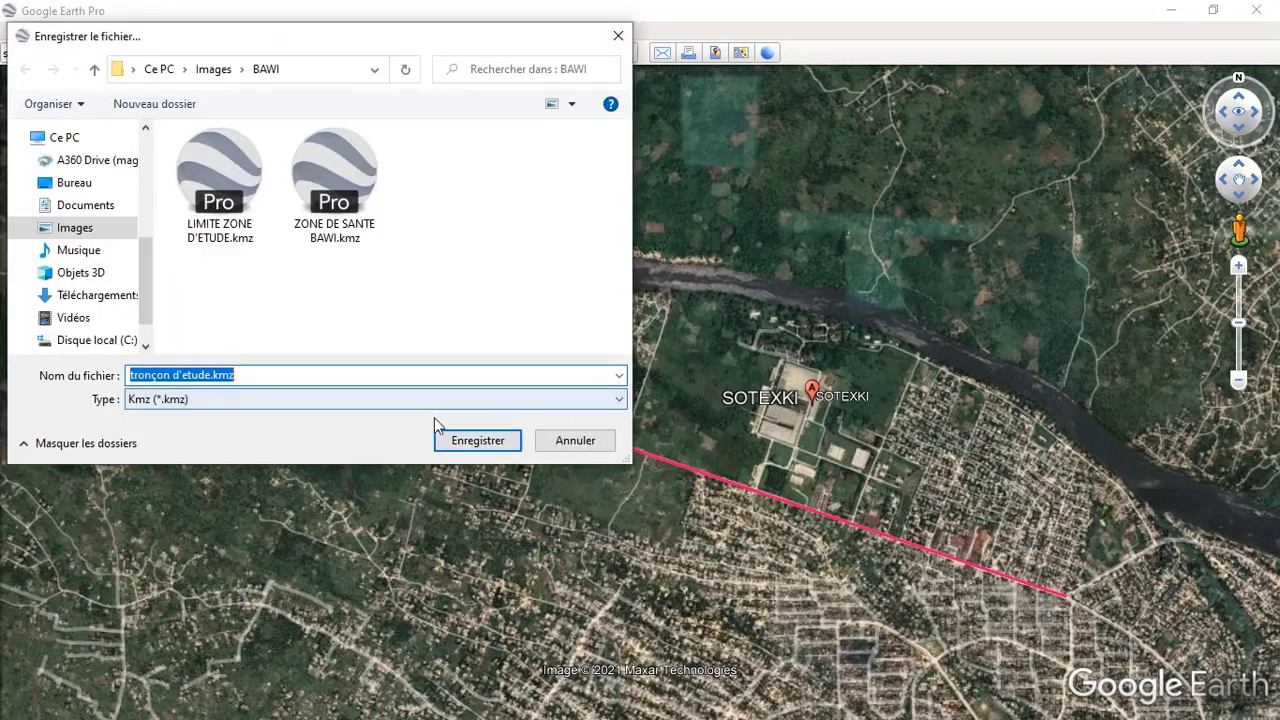
{"action": "left_click", "coordinate": [94, 69]}
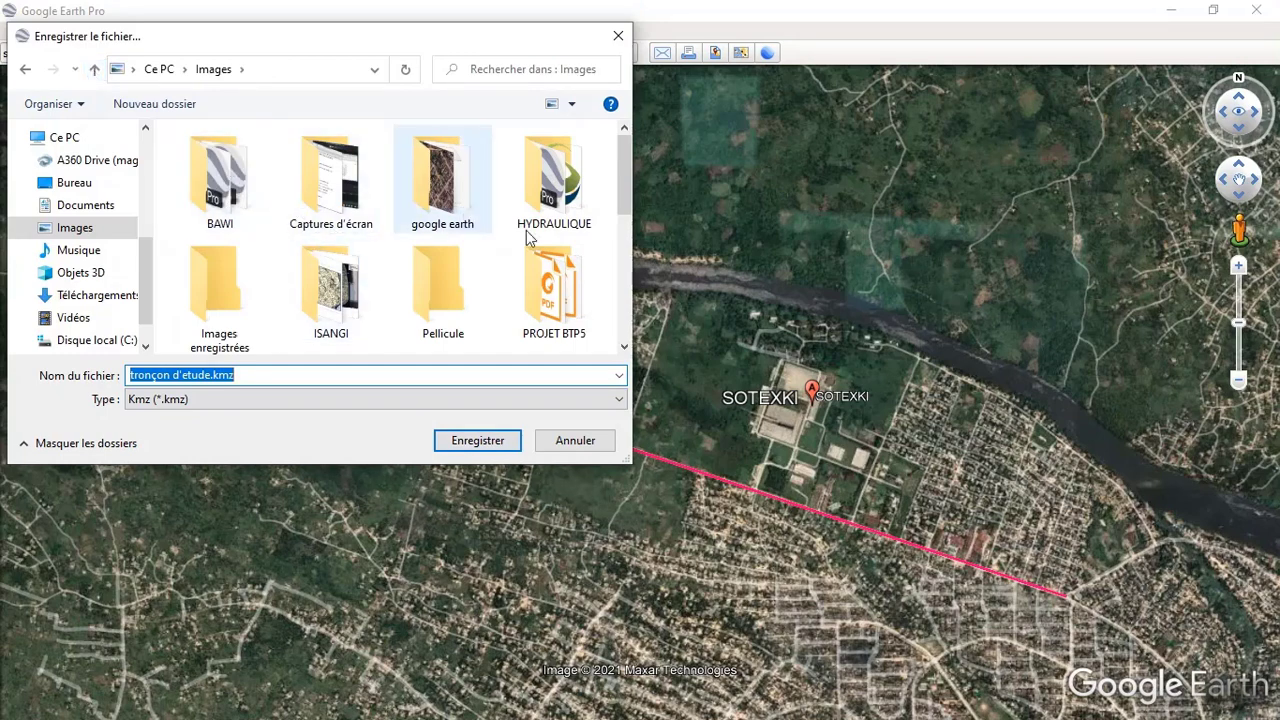
{"action": "double_click", "coordinate": [563, 210]}
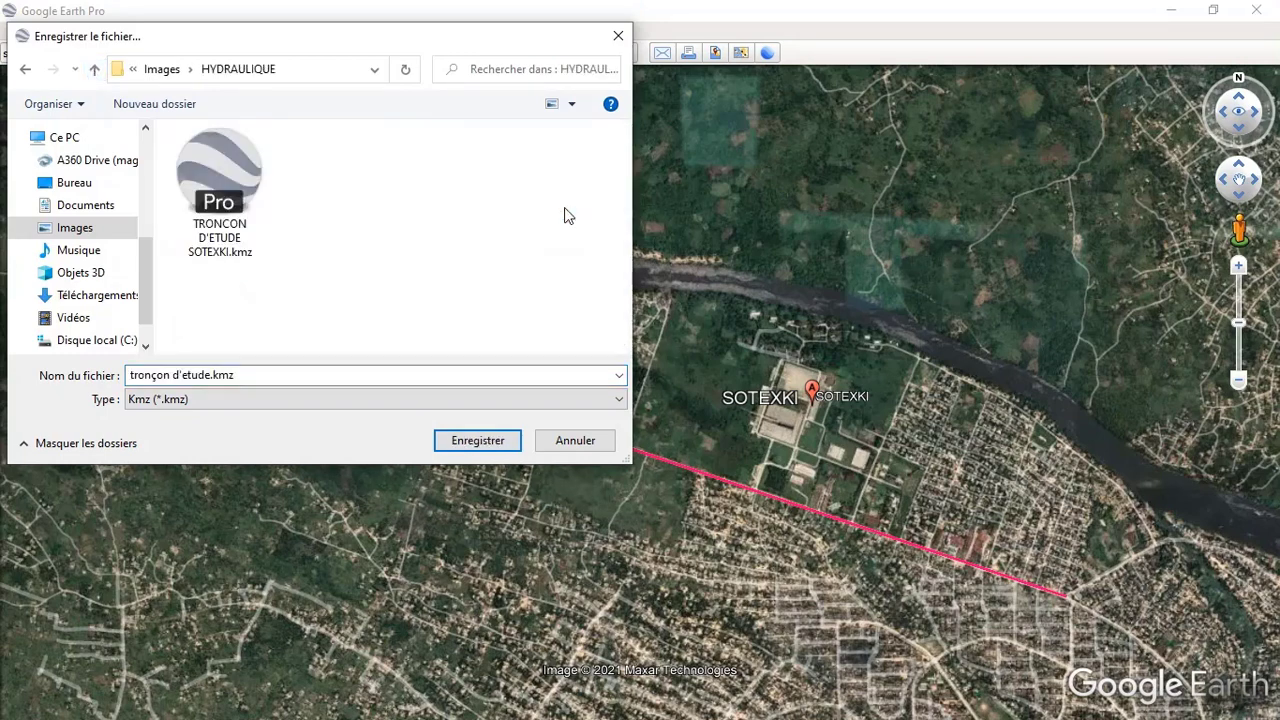
{"action": "left_click", "coordinate": [505, 442]}
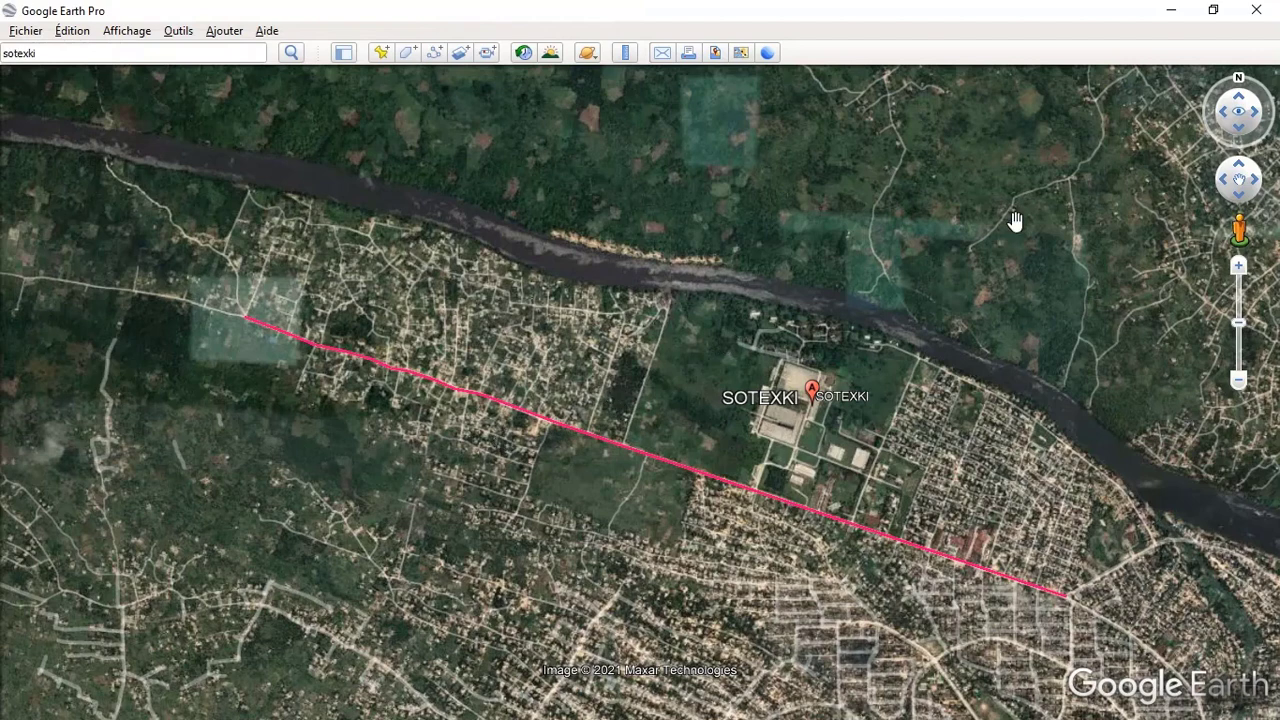
- Switch to Global Mapper, dismiss saving the workspace, and hide the COURBE DE NIVEAU and BAWI layers
{"action": "key", "text": "alt+Tab"}
{"action": "key", "text": "alt+Tab"}
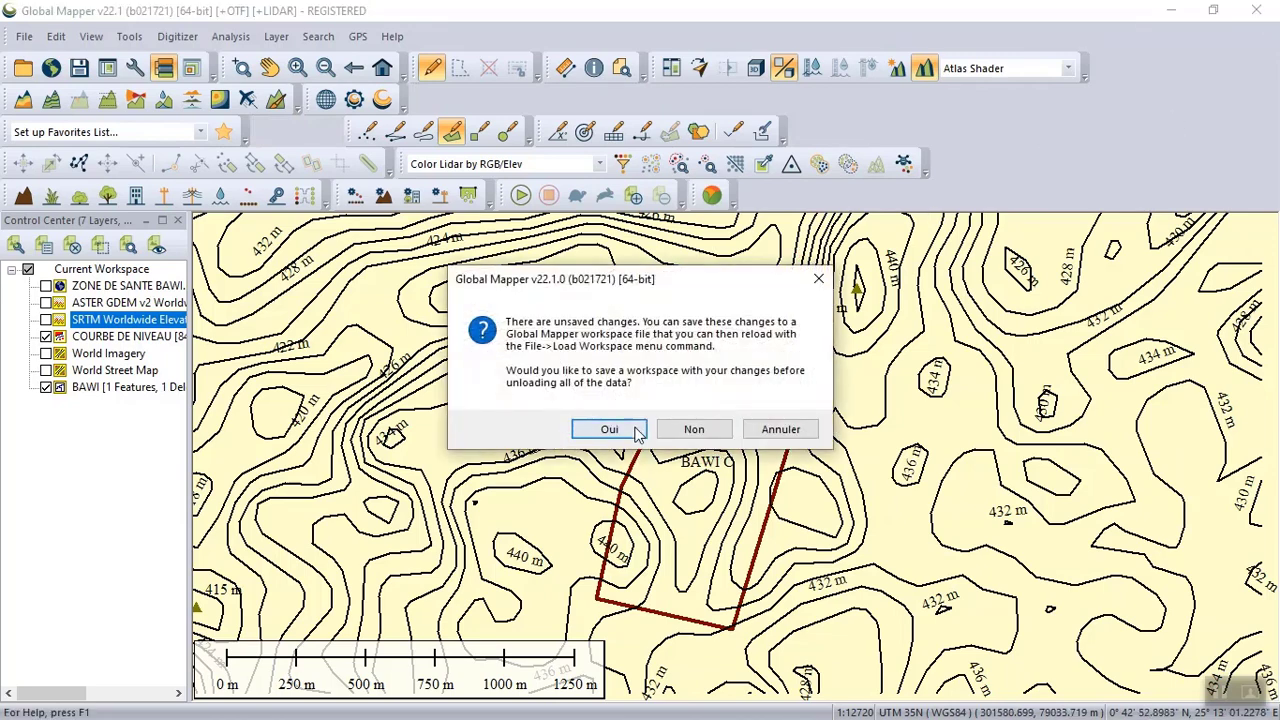
{"action": "left_click", "coordinate": [633, 427]}
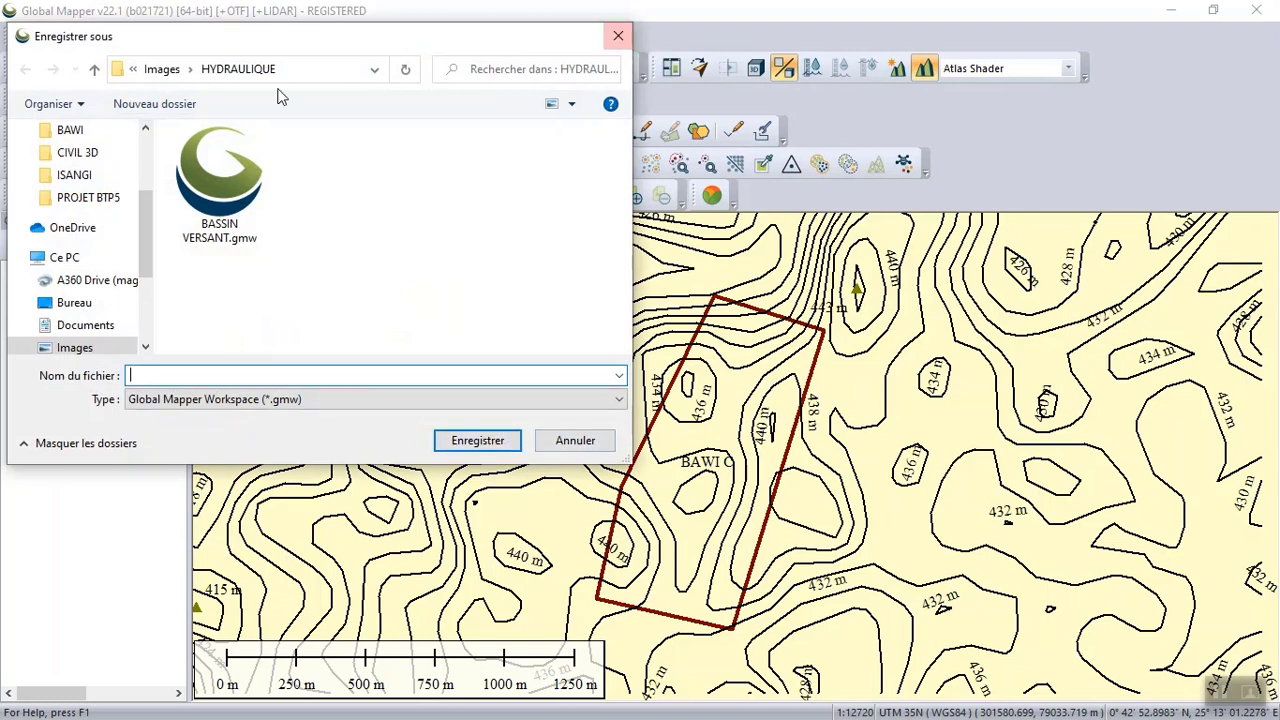
{"action": "left_click", "coordinate": [618, 36]}
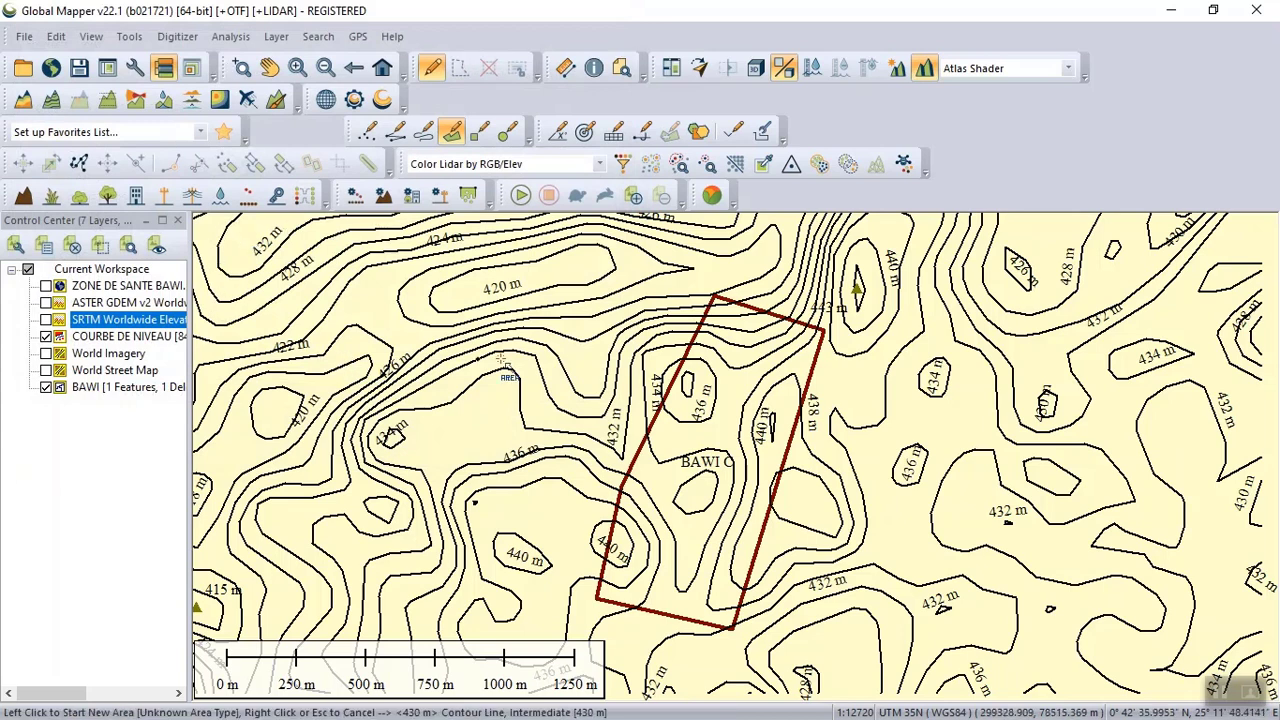
{"action": "left_click", "coordinate": [45, 337]}
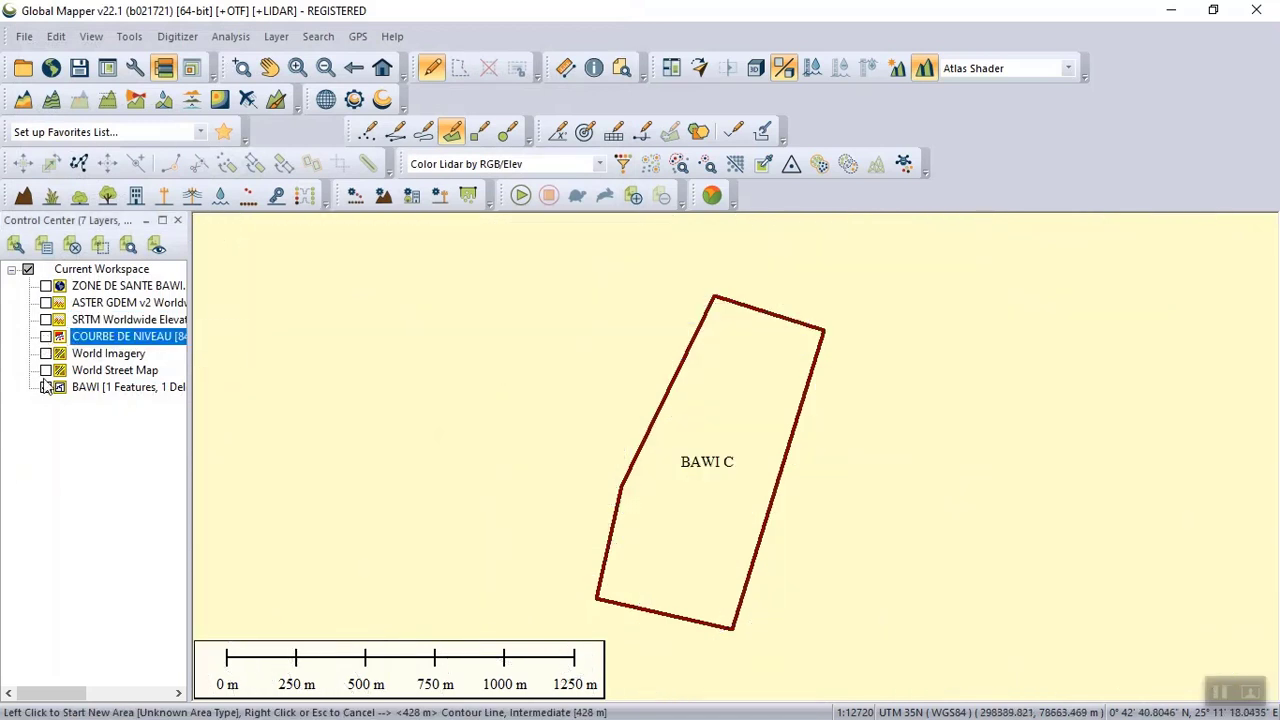
{"action": "left_click", "coordinate": [45, 387]}
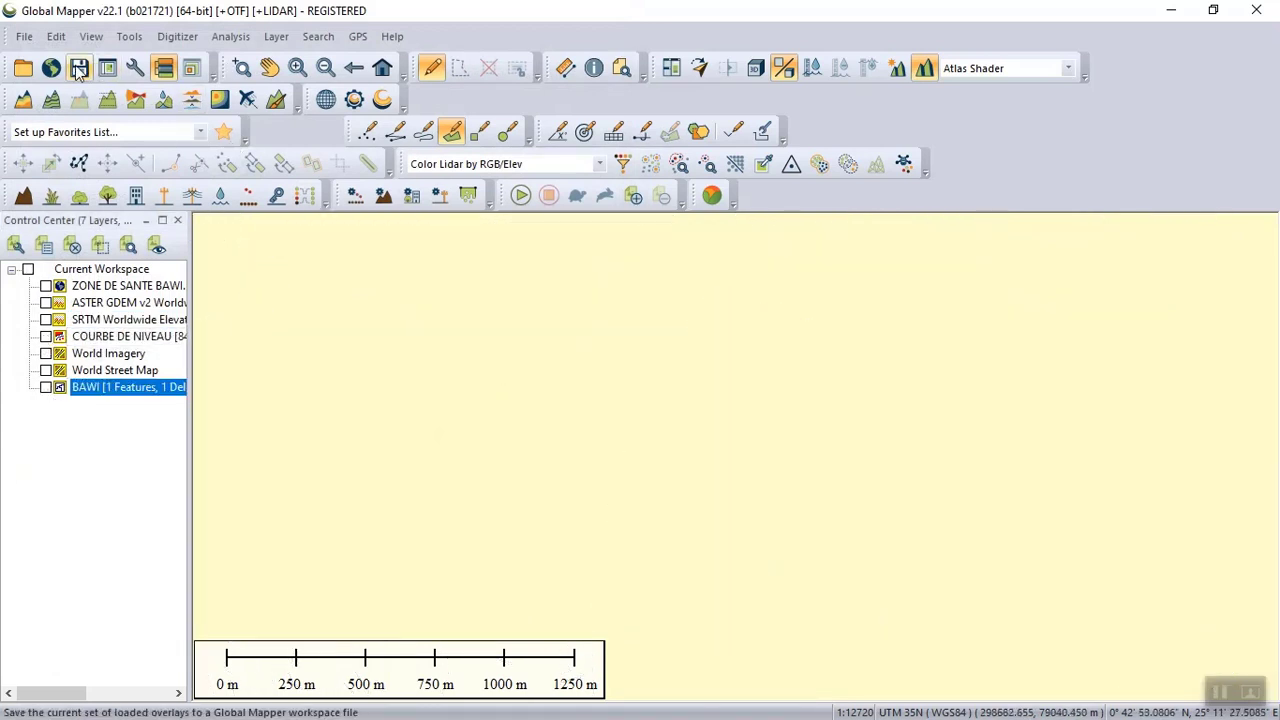
- Add "tronçon d'etude.kmz" from the HYDRAULIQUE folder to the existing workspace containing the BAWI layers
{"action": "left_click", "coordinate": [24, 70]}
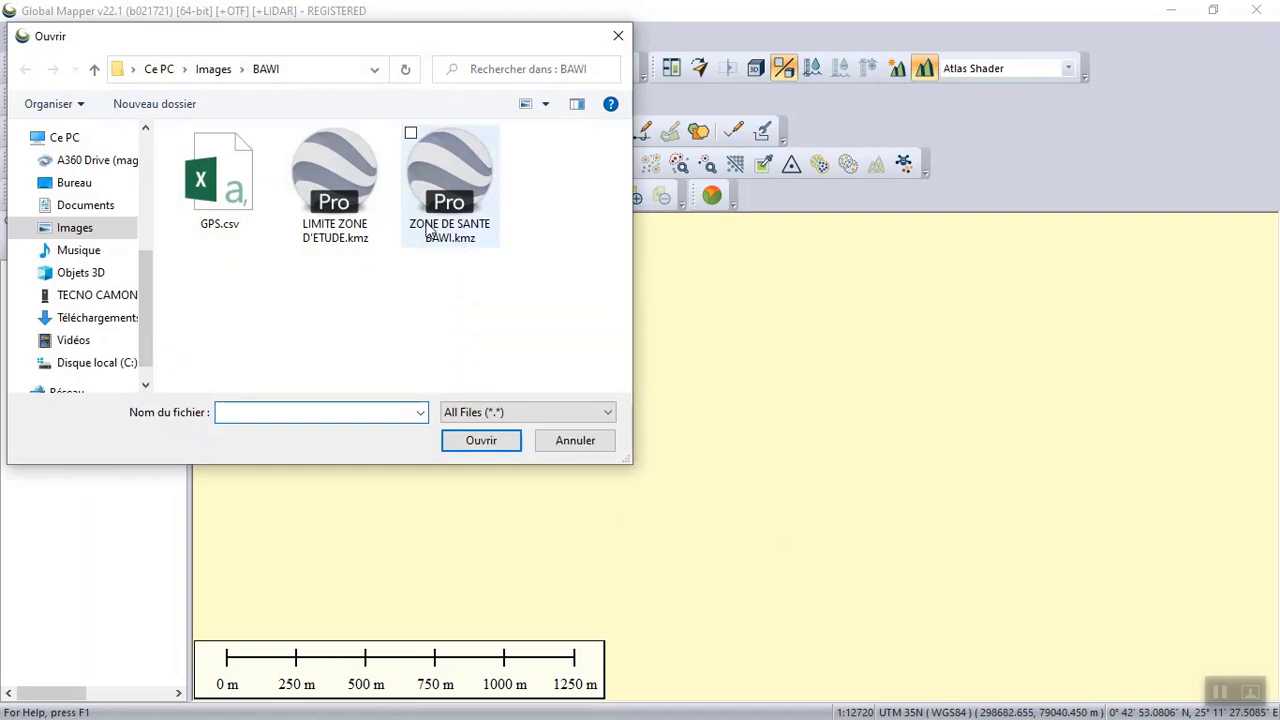
{"action": "left_click", "coordinate": [94, 69]}
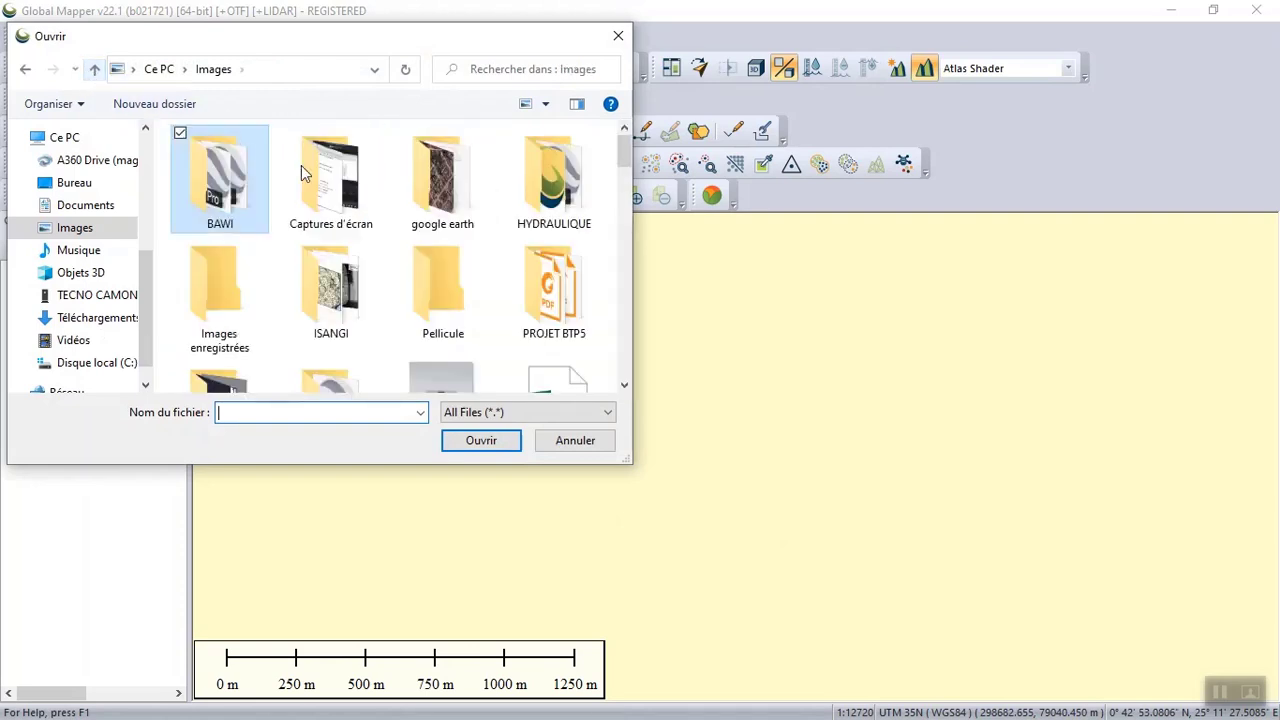
{"action": "left_click", "coordinate": [587, 205]}
{"action": "double_click", "coordinate": [587, 205]}
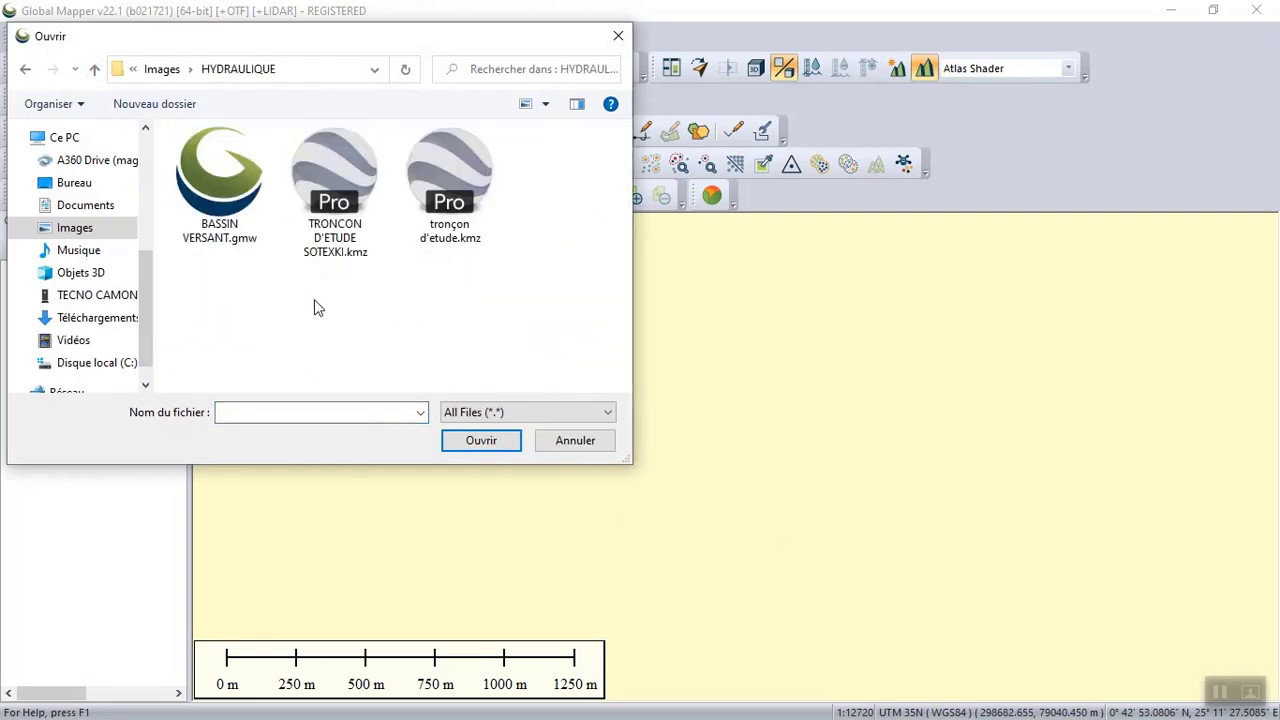
{"action": "left_click", "coordinate": [447, 192]}
{"action": "left_click", "coordinate": [481, 441]}
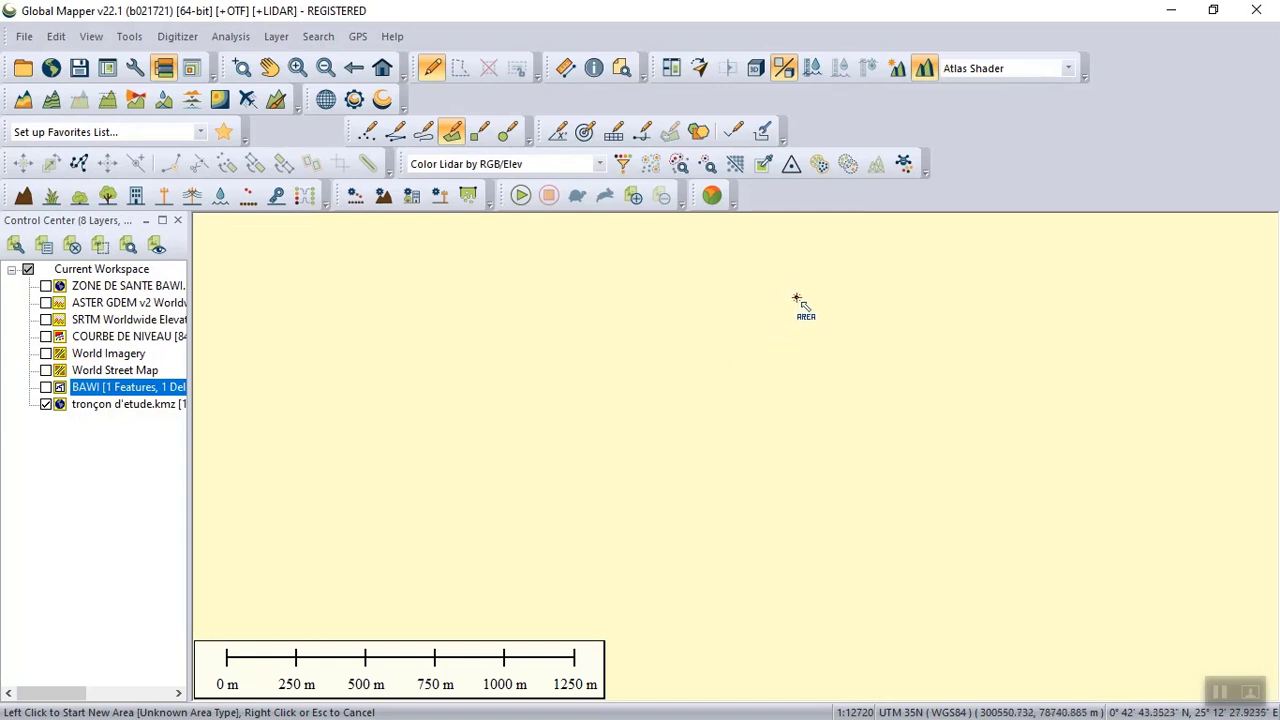
- Leave area drawing and close Global Mapper without saving the workspace changes
{"action": "key", "text": "Escape"}
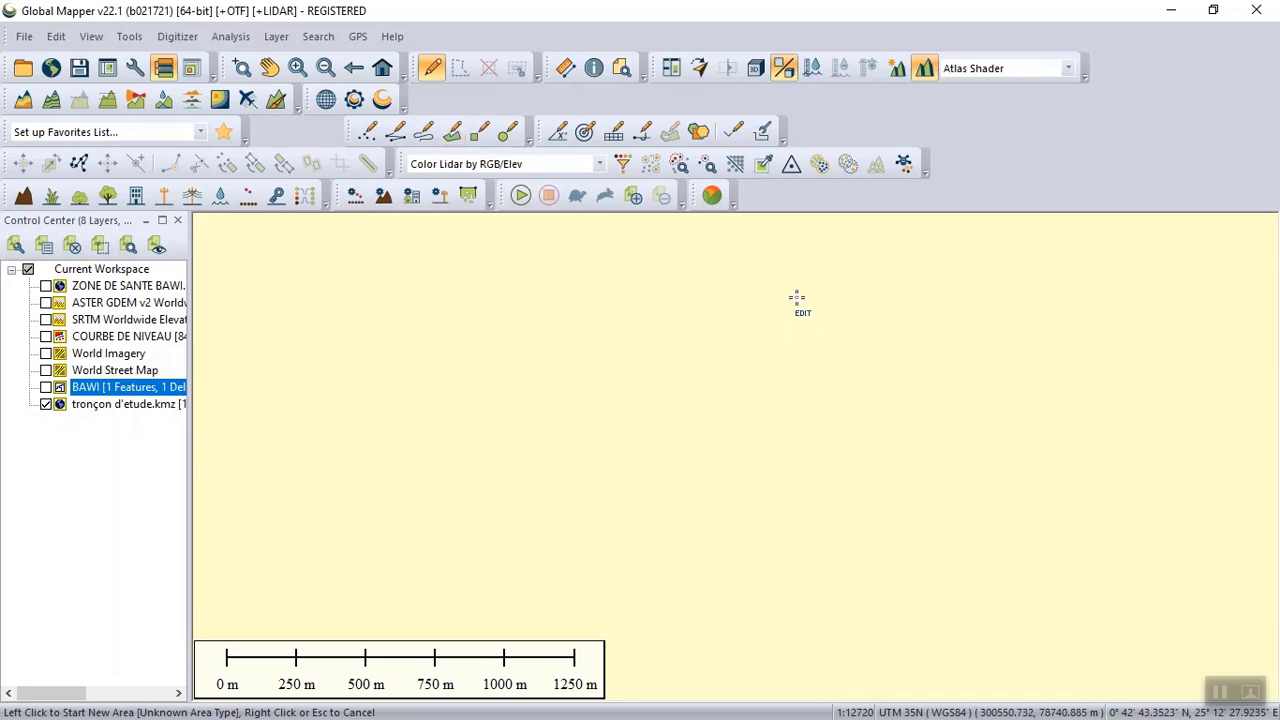
{"action": "scroll", "coordinate": [732, 385], "scroll_direction": "down", "scroll_amount": 1}
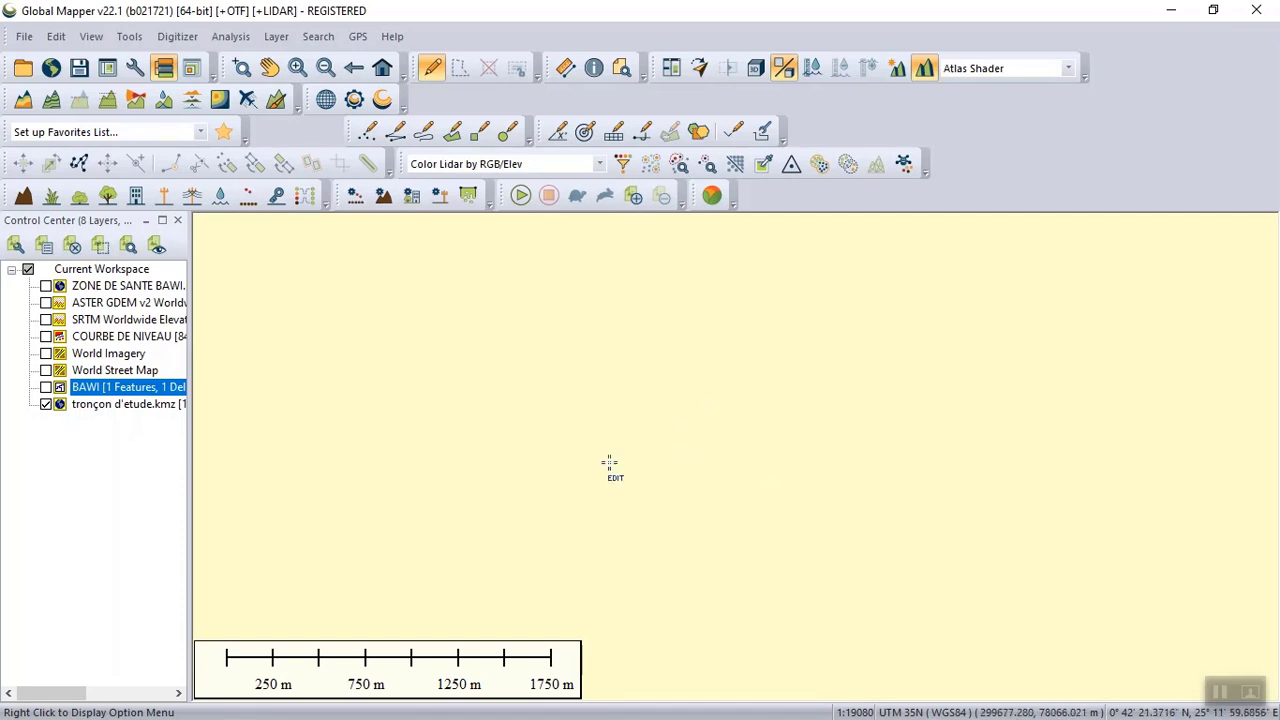
{"action": "left_click", "coordinate": [1256, 10]}
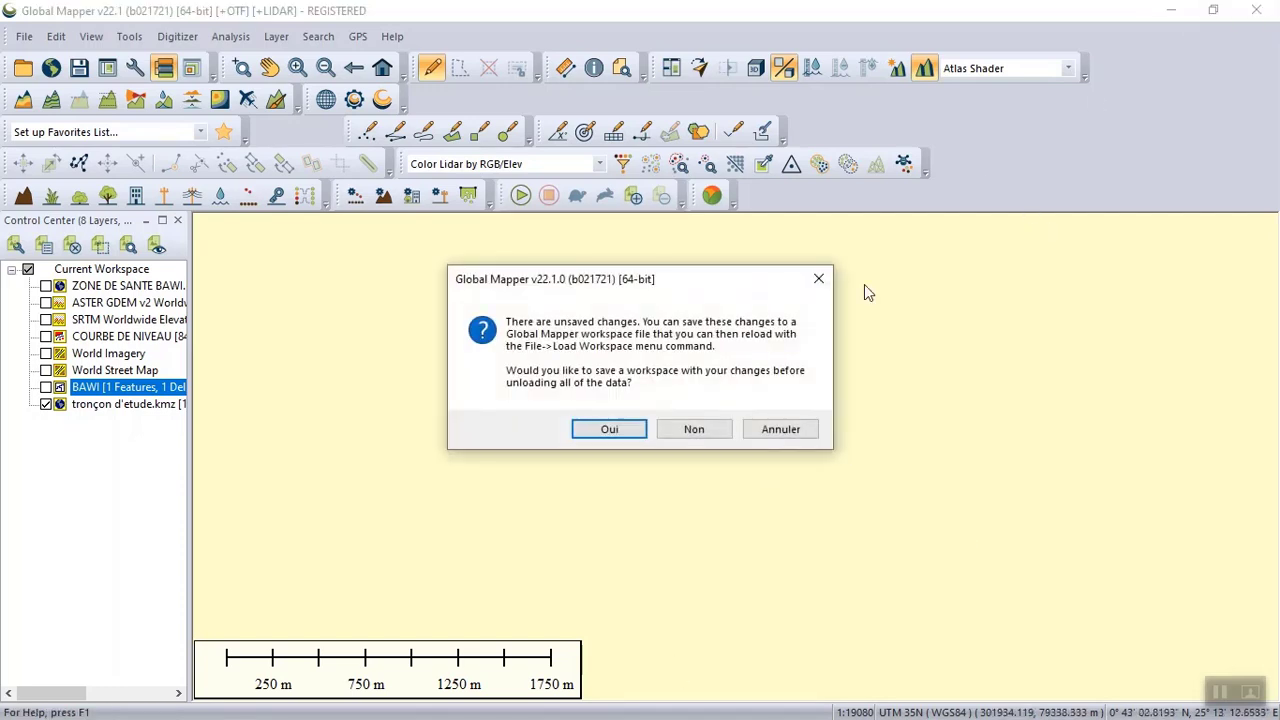
{"action": "left_click", "coordinate": [694, 430]}
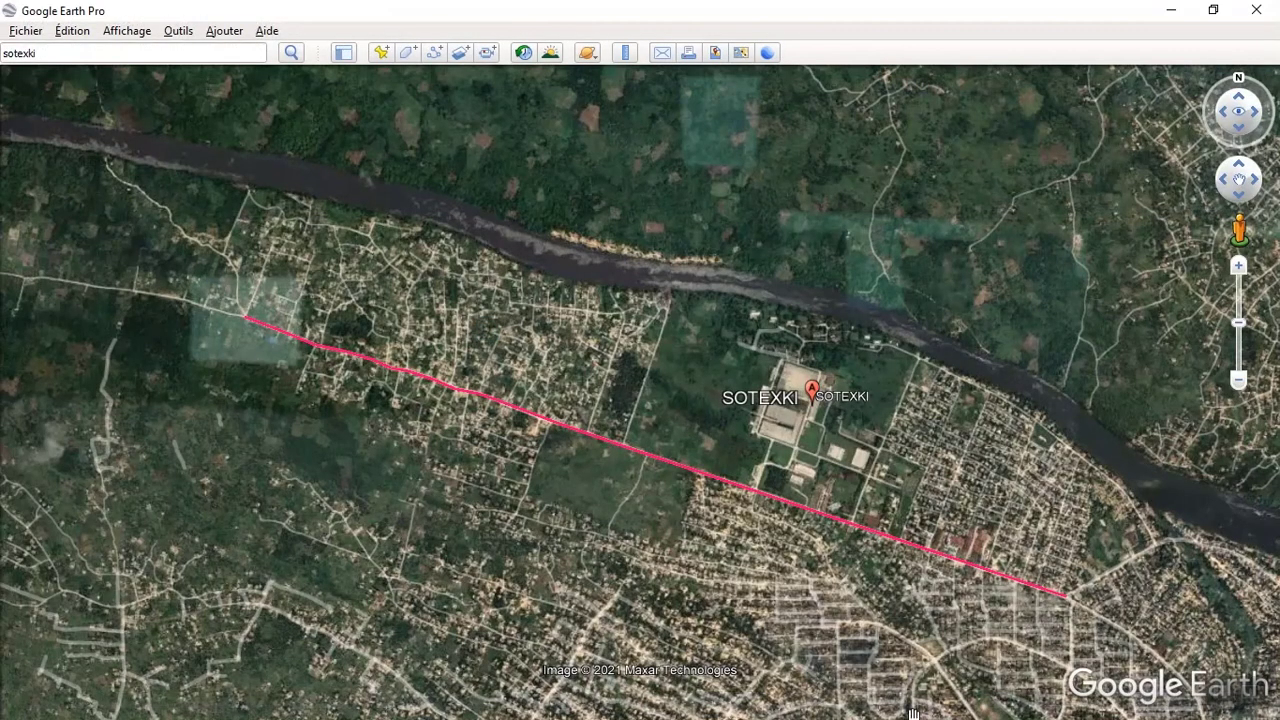
{"action": "key", "text": "alt+Tab"}
{"action": "key", "text": "alt+Tab"}
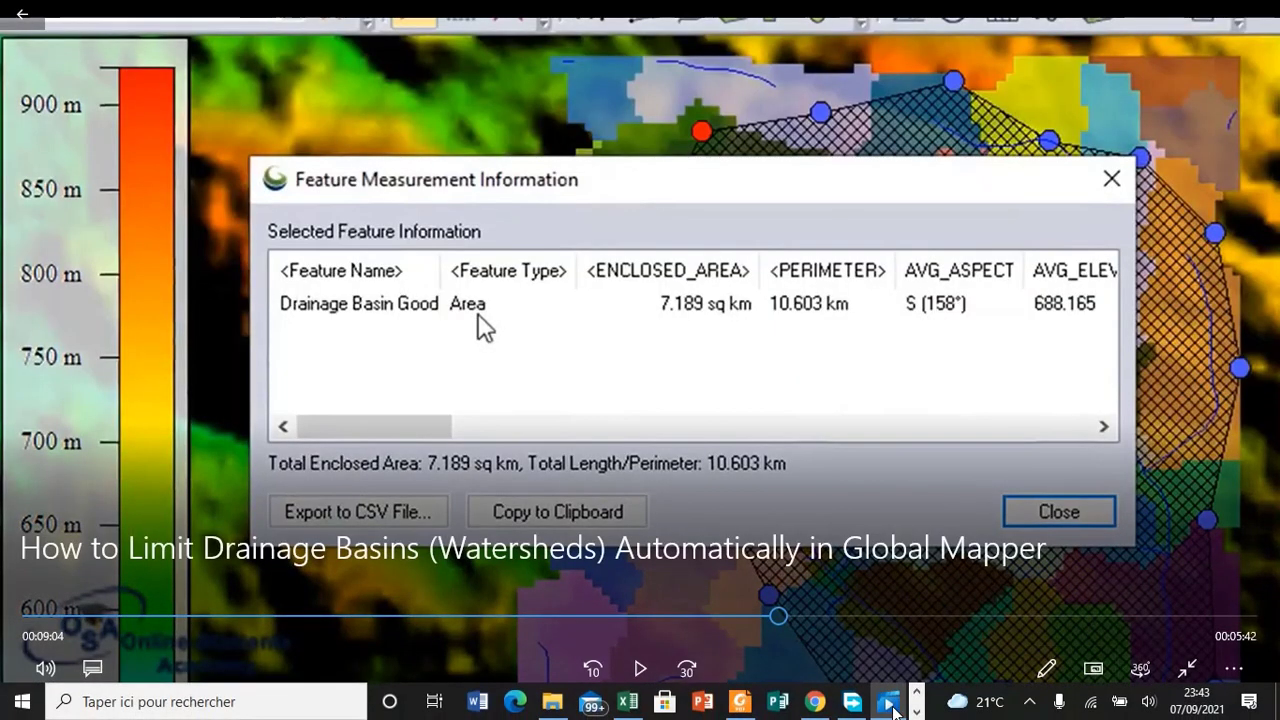
{"action": "key", "text": "alt+Tab"}
{"action": "key", "text": "alt+Tab"}
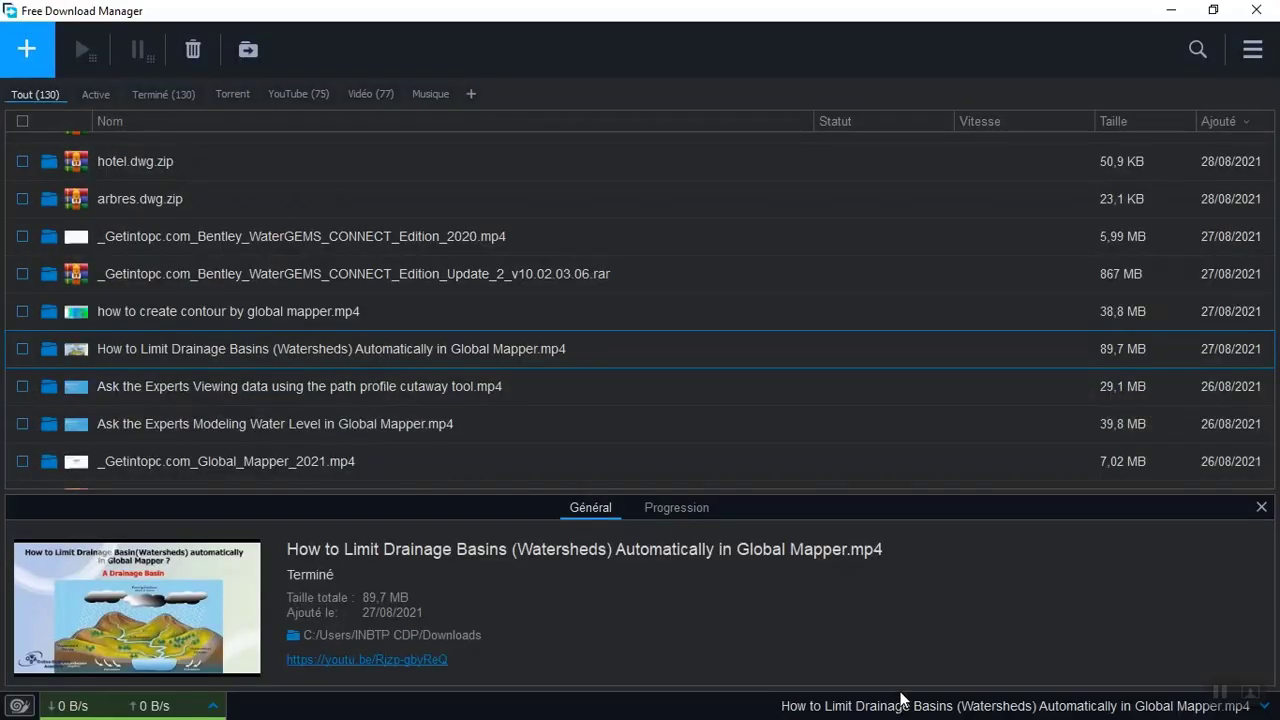
{"action": "key", "text": "alt+Tab"}
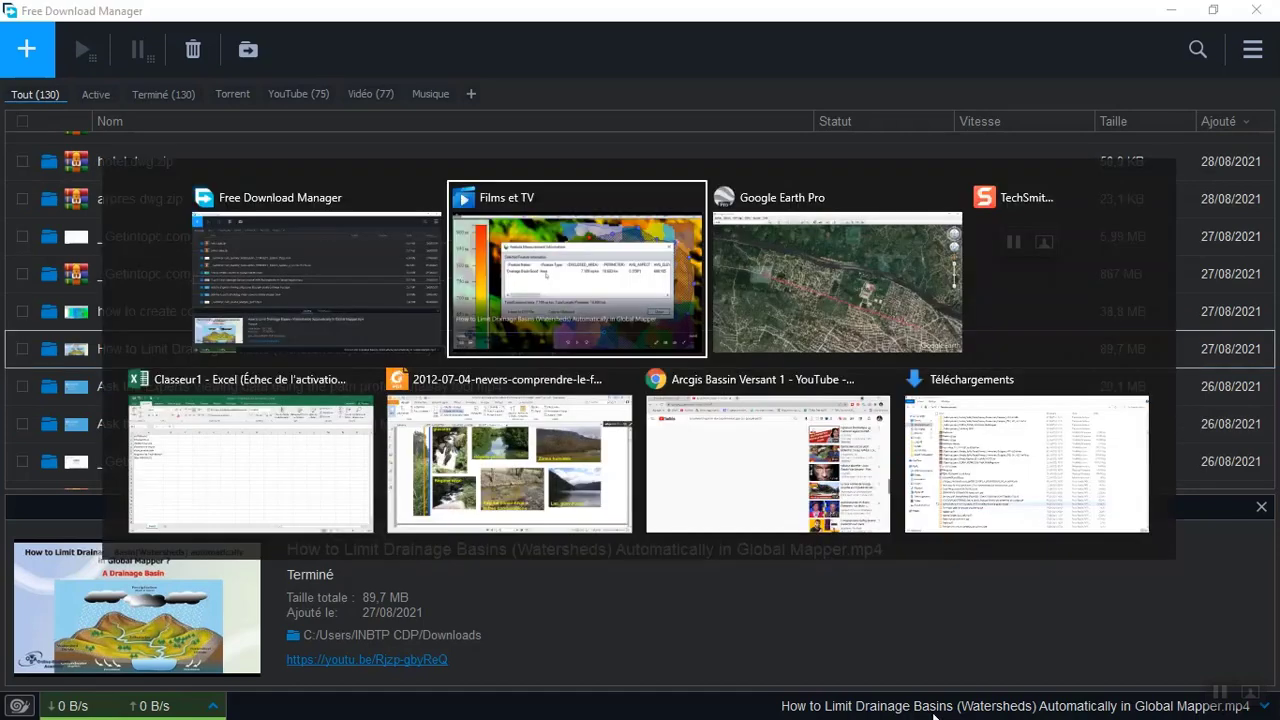
{"action": "key", "text": "alt+Tab"}
{"action": "key", "text": "alt+Tab"}
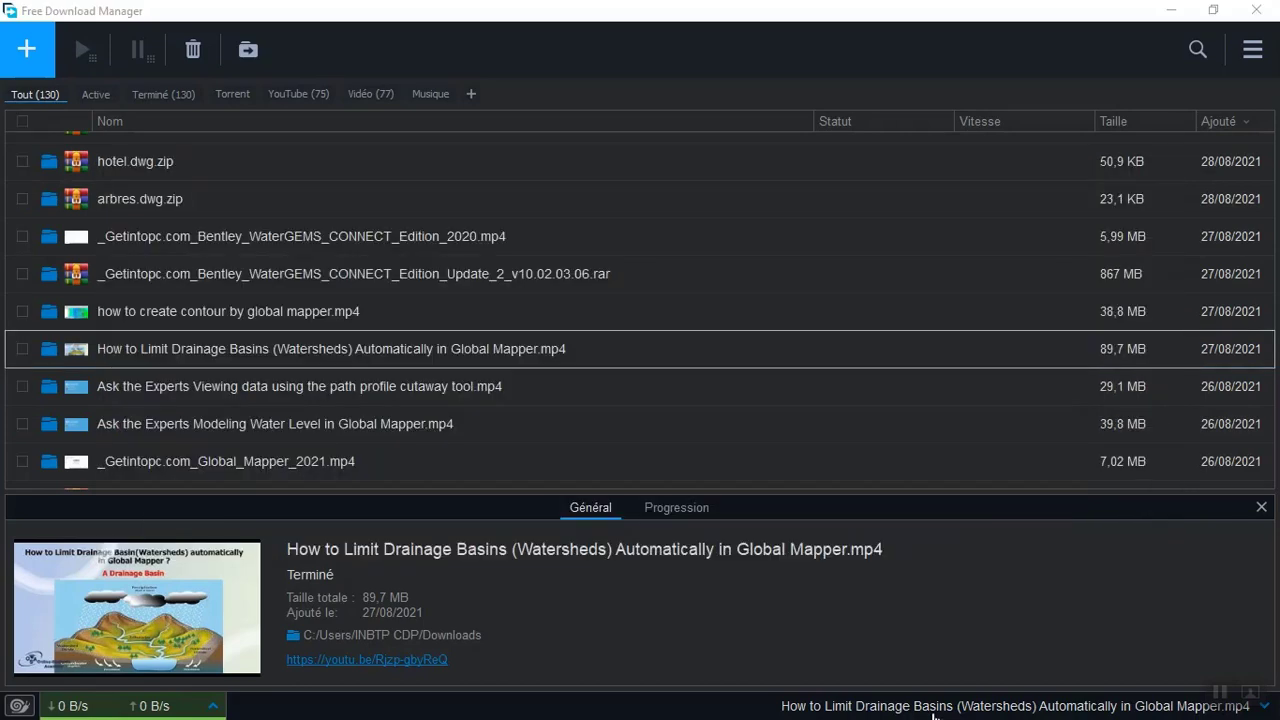
{"action": "key", "text": "alt+Tab"}
{"action": "key", "text": "alt+Tab"}
{"action": "key", "text": "alt+Tab"}
{"action": "key", "text": "alt+Tab"}
{"action": "key", "text": "alt+Tab"}
{"action": "key", "text": "alt+Tab"}
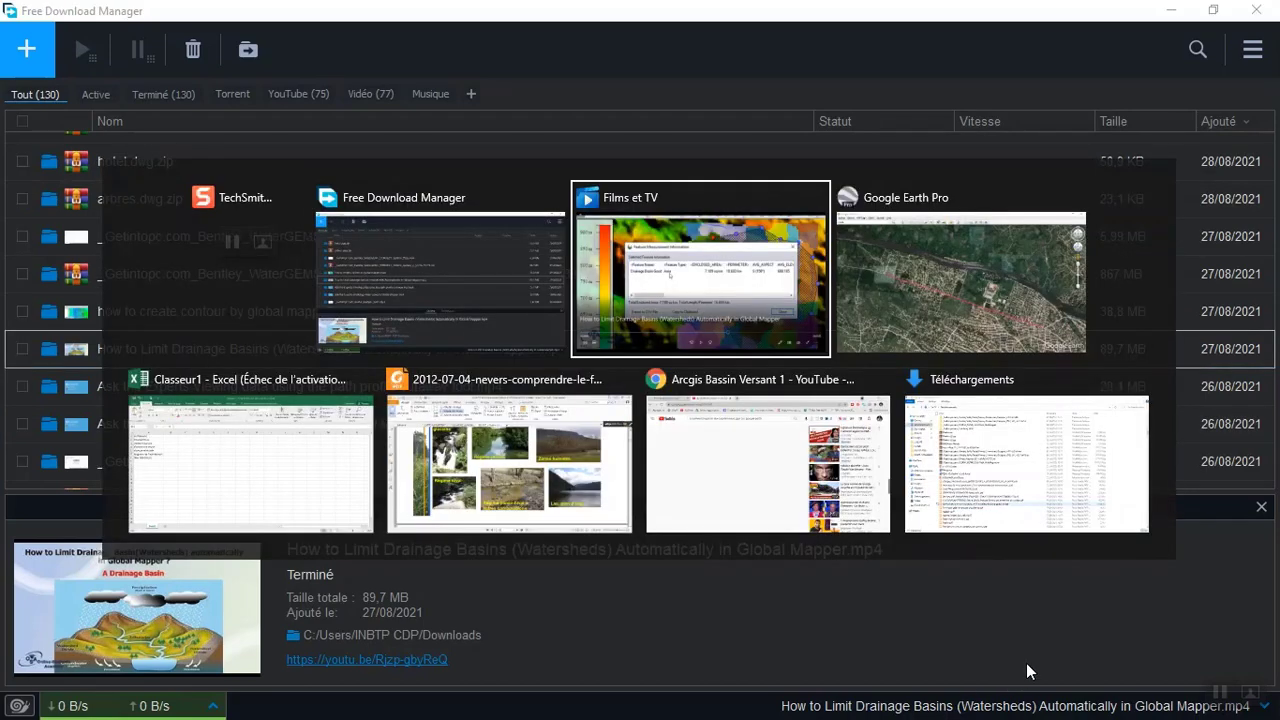
- Switch to a fresh Global Mapper session and load "tronçon d'etude.kmz" from the HYDRAULIQUE folder
{"action": "key", "text": "alt+Tab"}
{"action": "key", "text": "alt+Tab"}
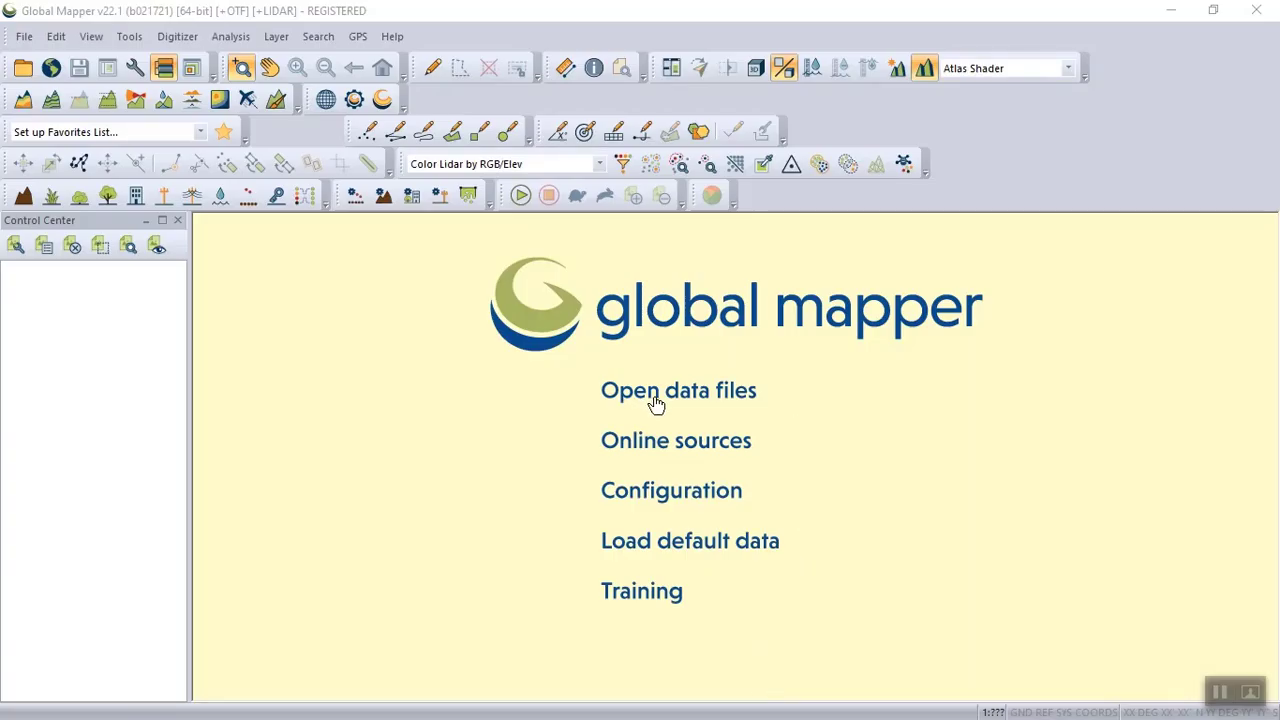
{"action": "left_click", "coordinate": [664, 402]}
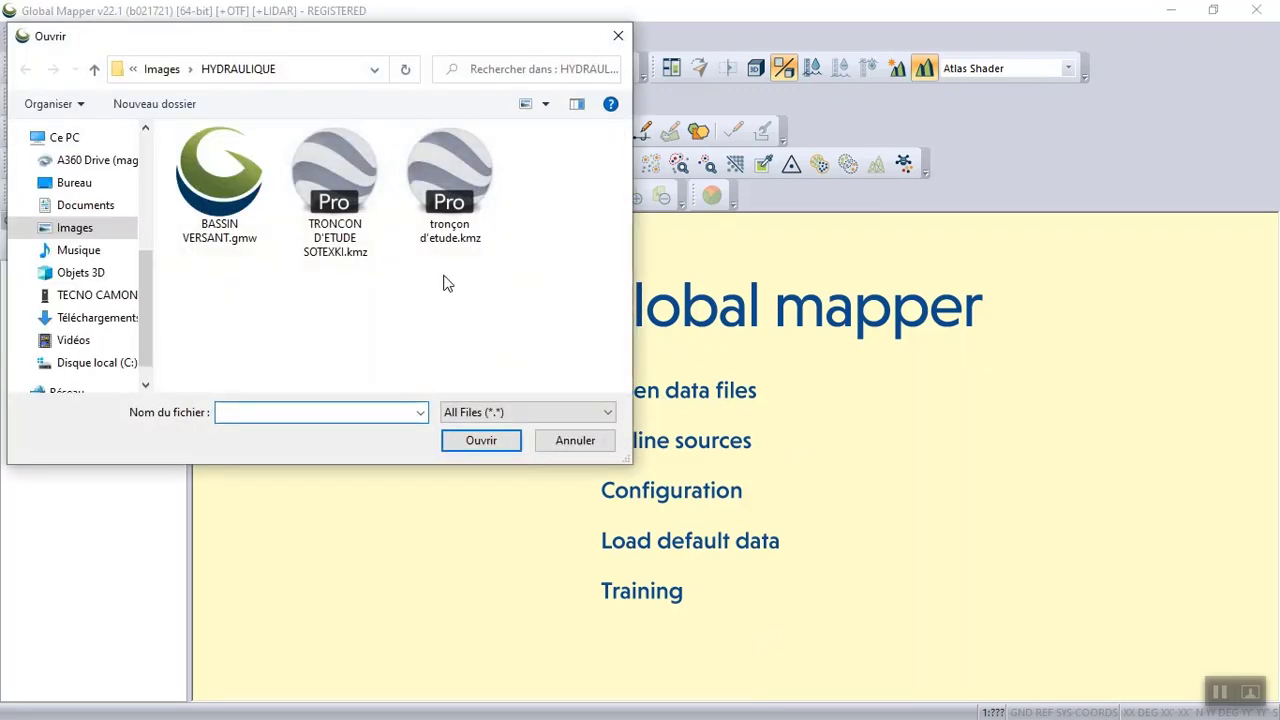
{"action": "left_click", "coordinate": [448, 170]}
{"action": "left_click", "coordinate": [474, 441]}
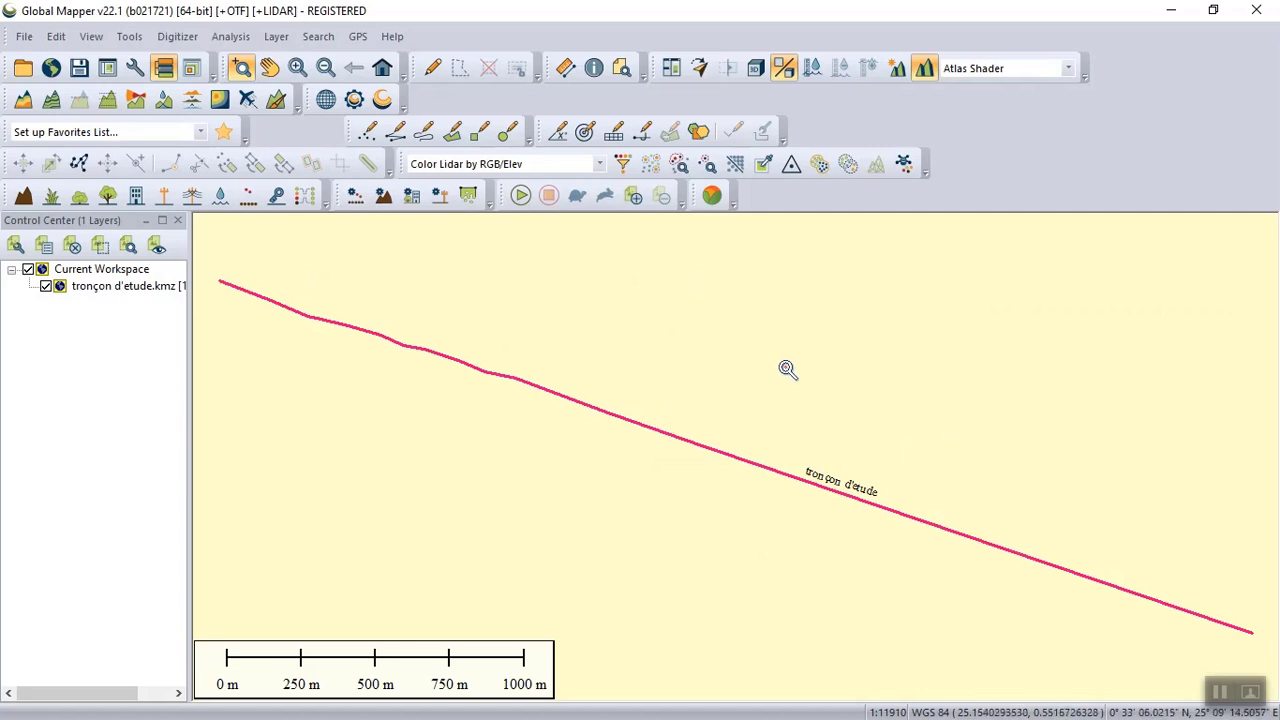
- Set the workspace projection to UTM zone 35 (24°E - 30°E - Northern Hemisphere) with the WGS84 datum and planar units in meters
{"action": "scroll", "coordinate": [788, 364], "scroll_direction": "down", "scroll_amount": 1}
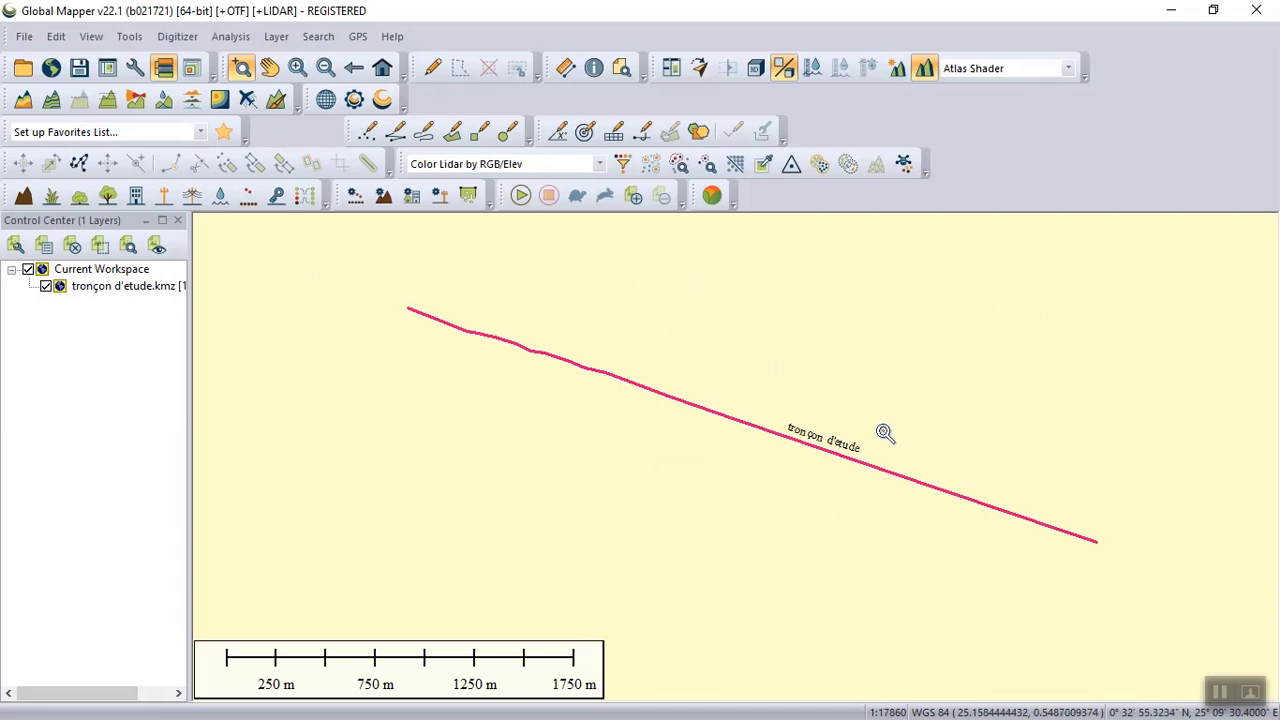
{"action": "scroll", "coordinate": [884, 432], "scroll_direction": "down", "scroll_amount": 1}
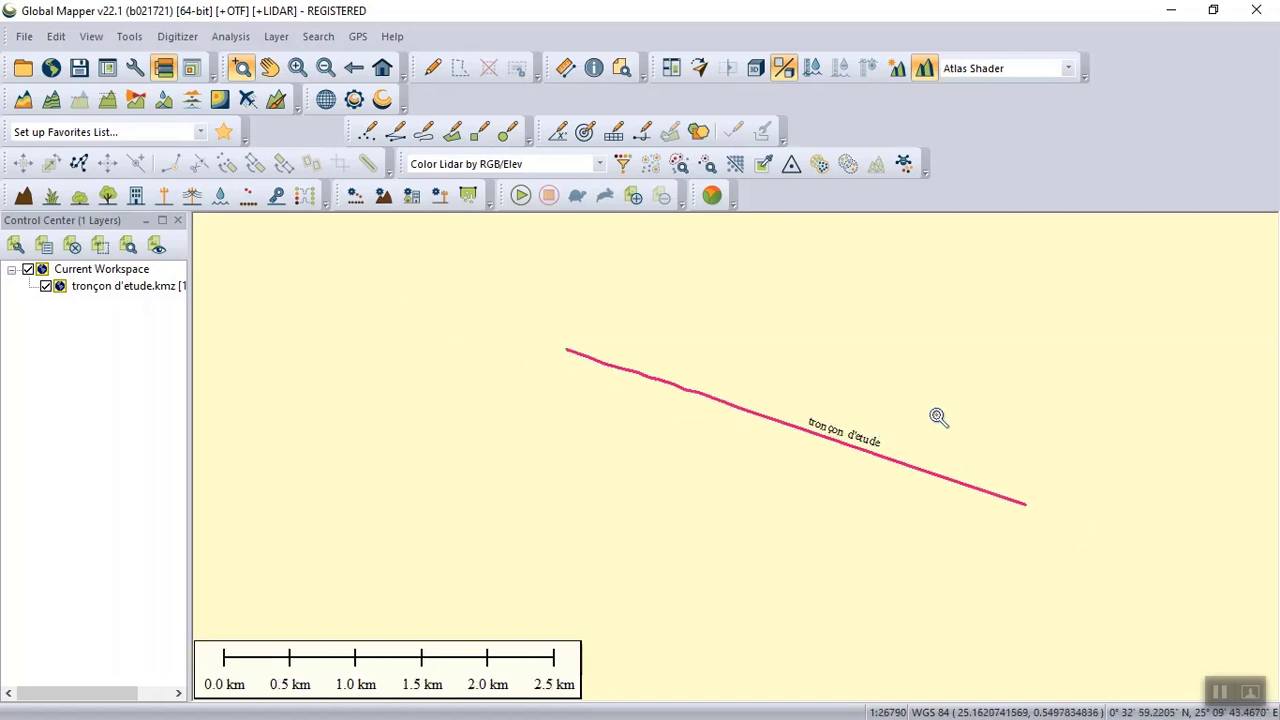
{"action": "left_click", "coordinate": [129, 38]}
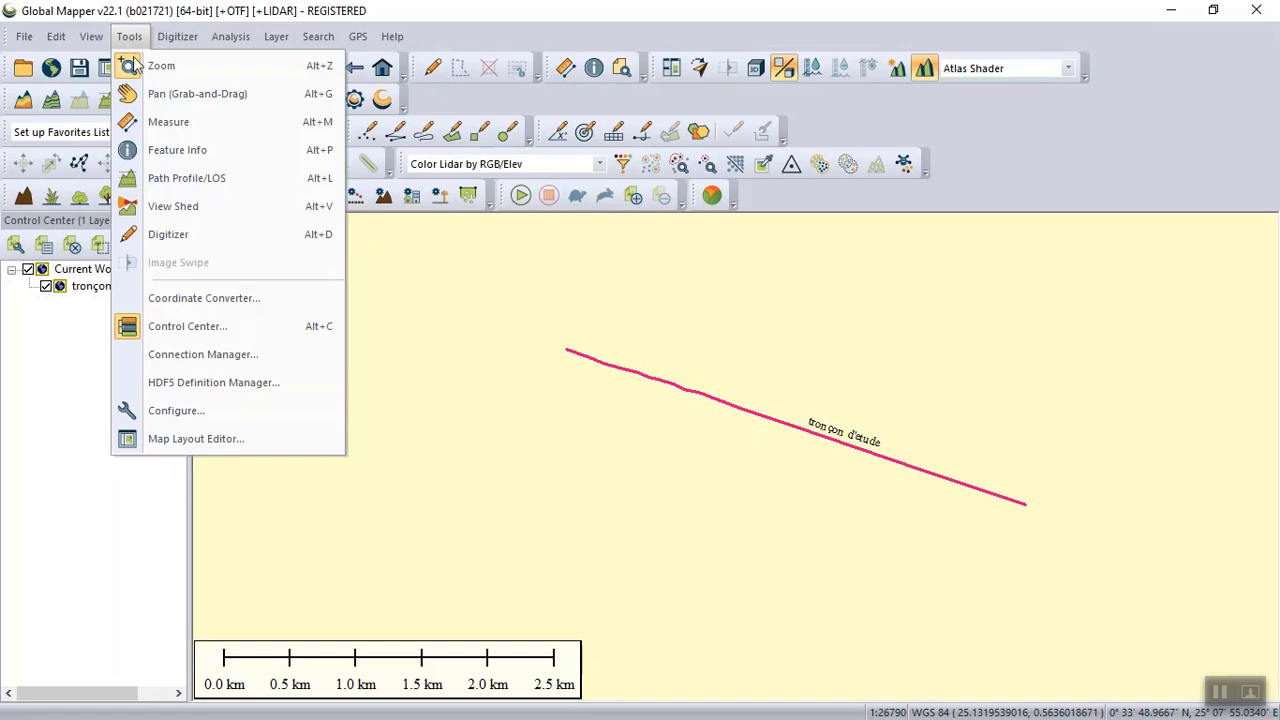
{"action": "left_click", "coordinate": [218, 410]}
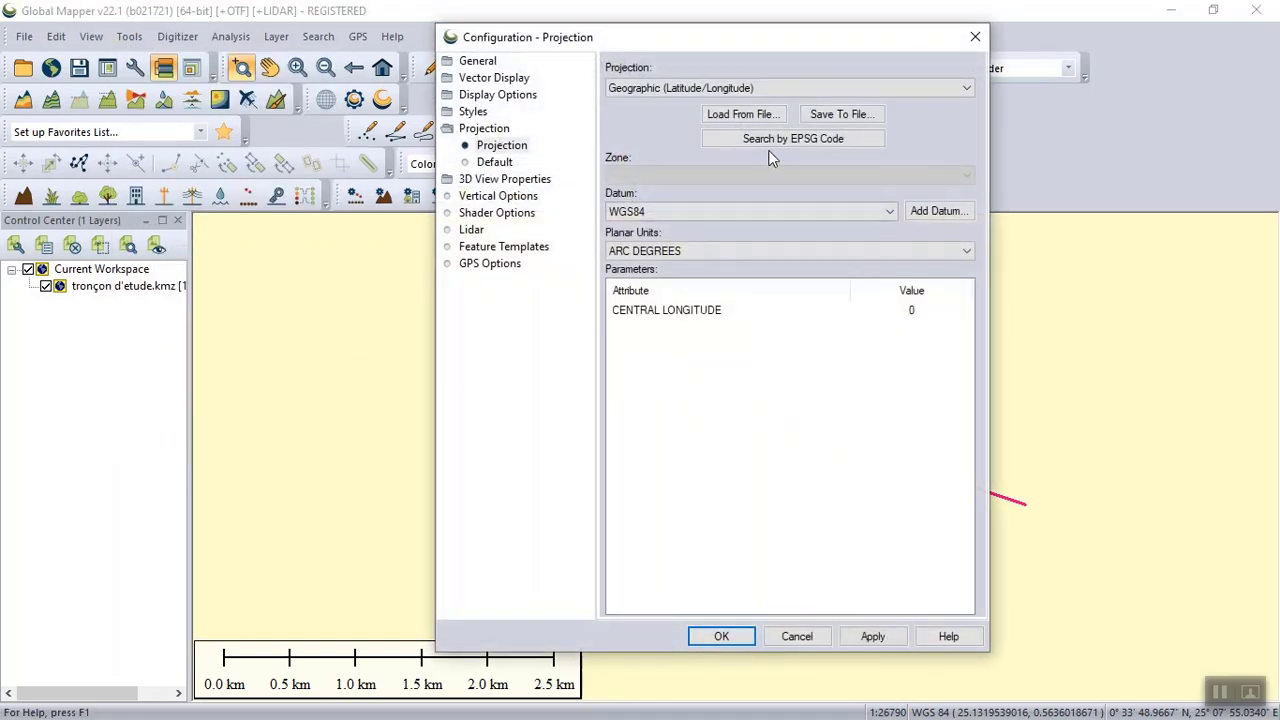
{"action": "left_click", "coordinate": [742, 88]}
{"action": "scroll", "coordinate": [800, 288], "scroll_direction": "down", "scroll_amount": 10}
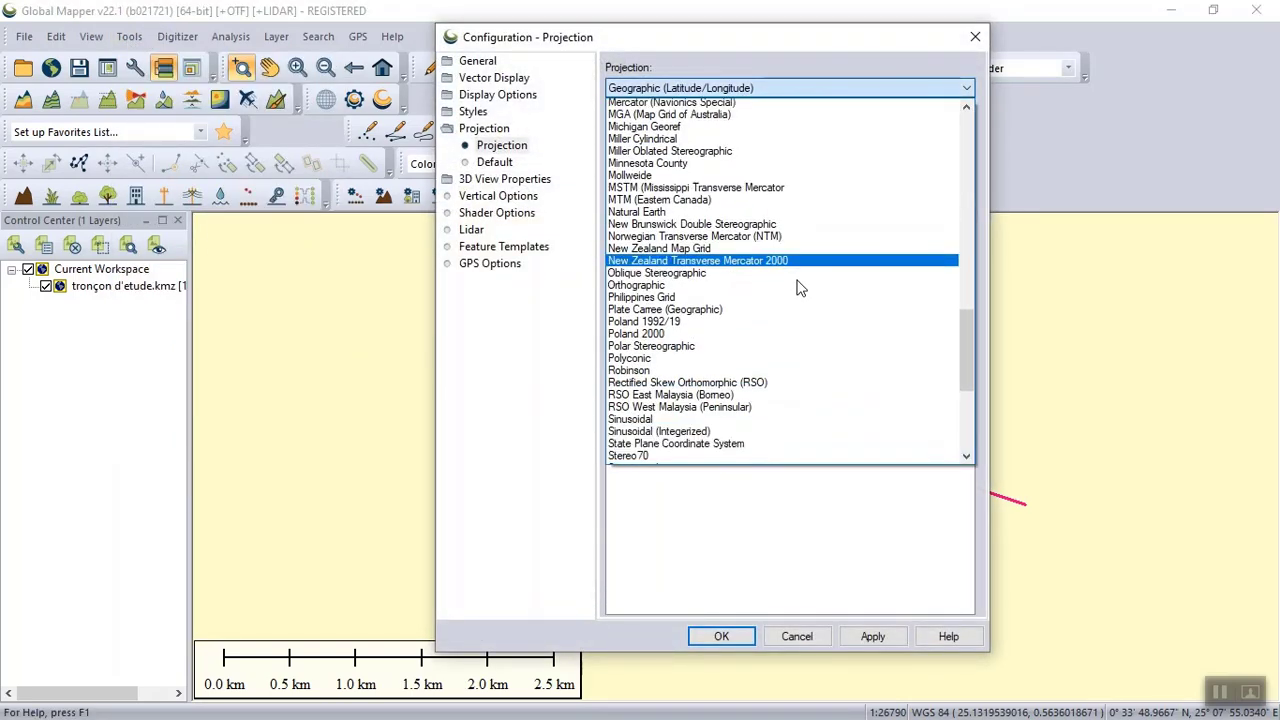
{"action": "scroll", "coordinate": [800, 288], "scroll_direction": "down", "scroll_amount": 7}
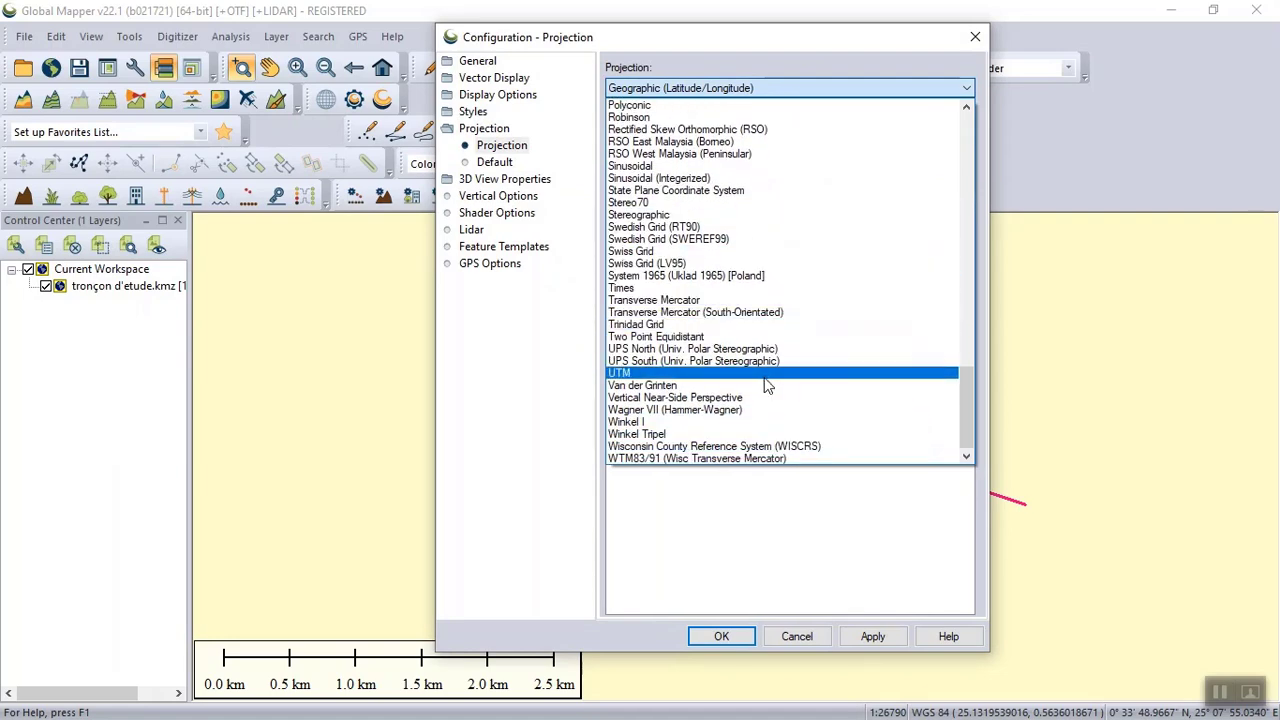
{"action": "left_click", "coordinate": [764, 377]}
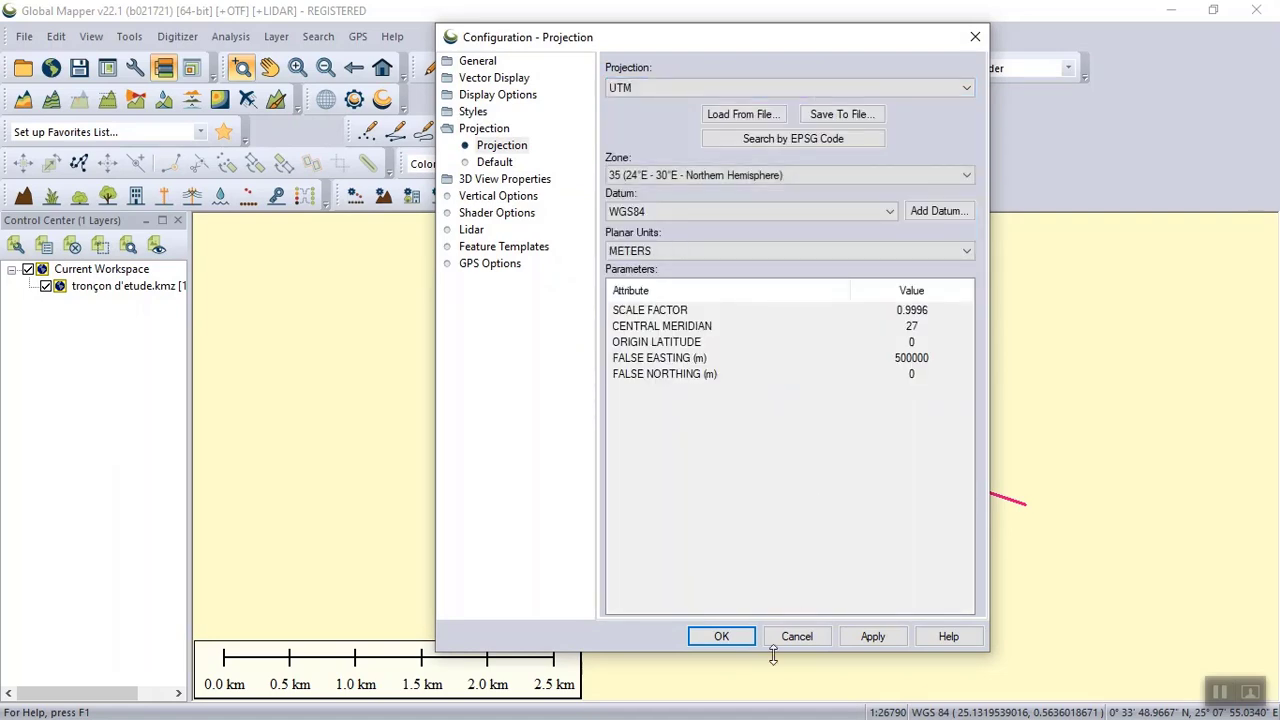
{"action": "left_click", "coordinate": [736, 642]}
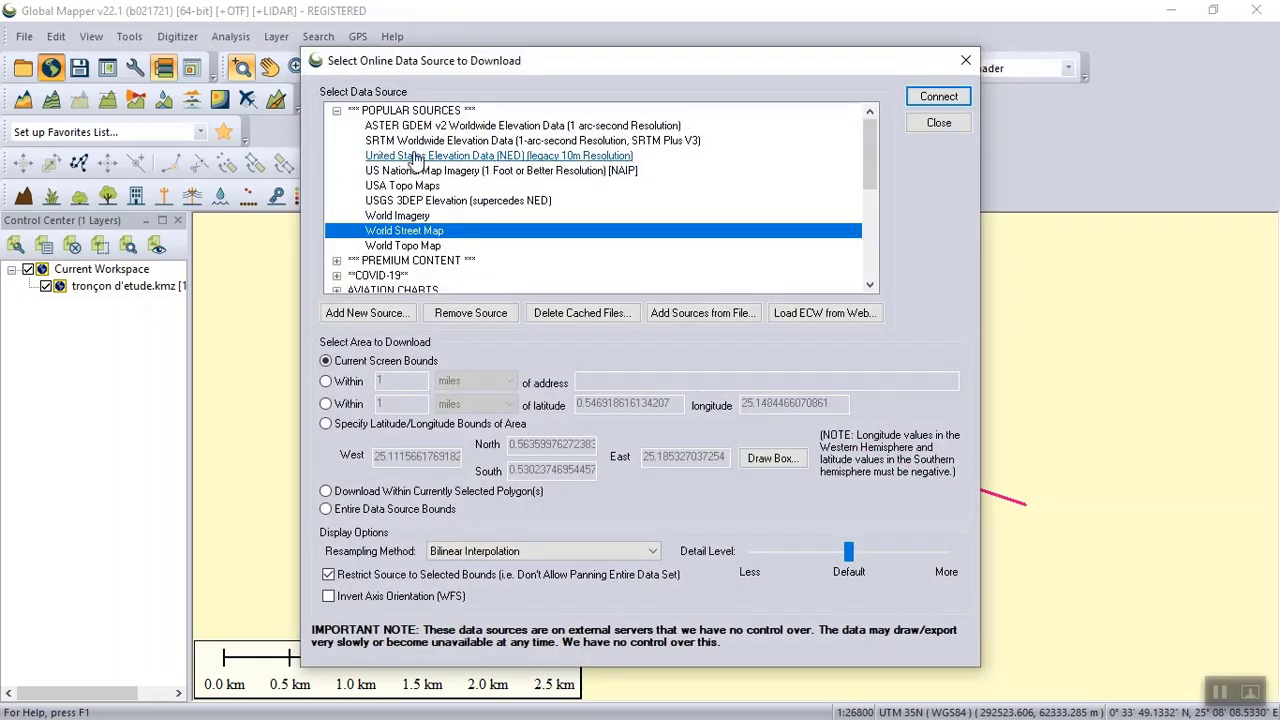
- Load SRTM Worldwide Elevation Data for the current screen bounds and generate 2 m contours in a layer named "courbe de niveaux de 2M"
{"action": "left_click", "coordinate": [414, 145]}
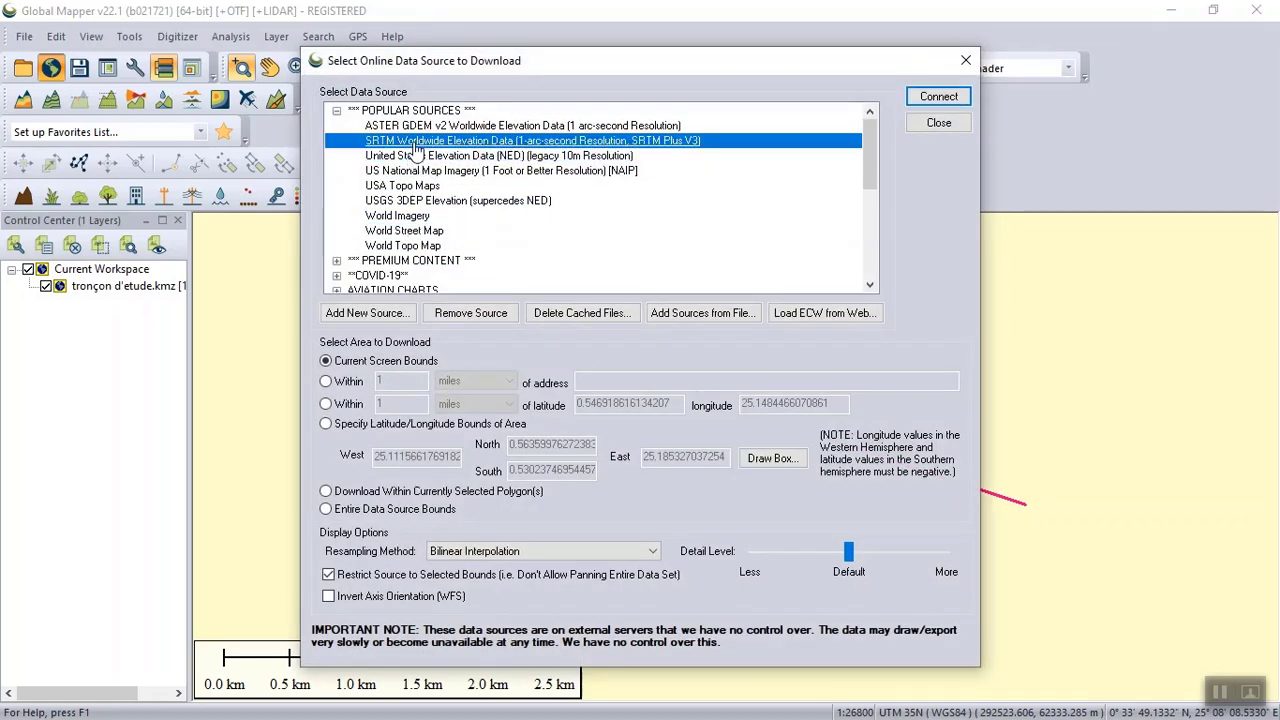
{"action": "left_click", "coordinate": [936, 97]}
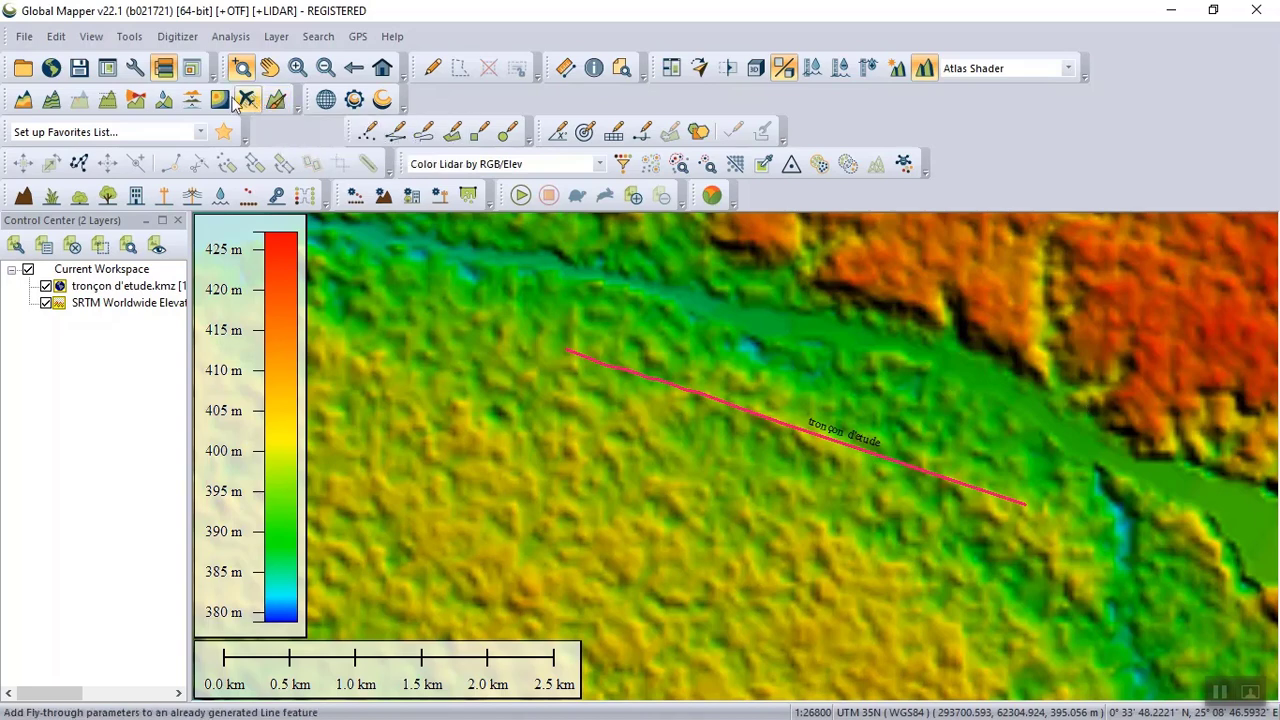
{"action": "left_click", "coordinate": [51, 99]}
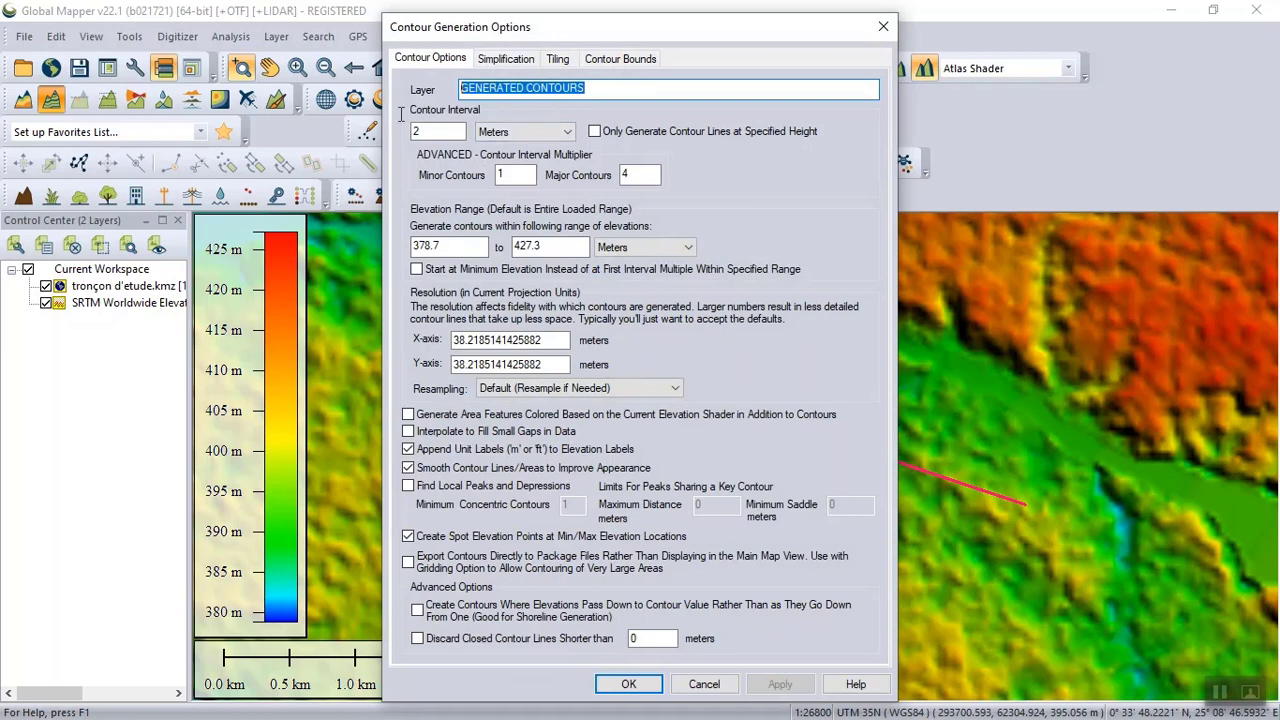
{"action": "type", "text": "courbe de niveaux de 2M"}
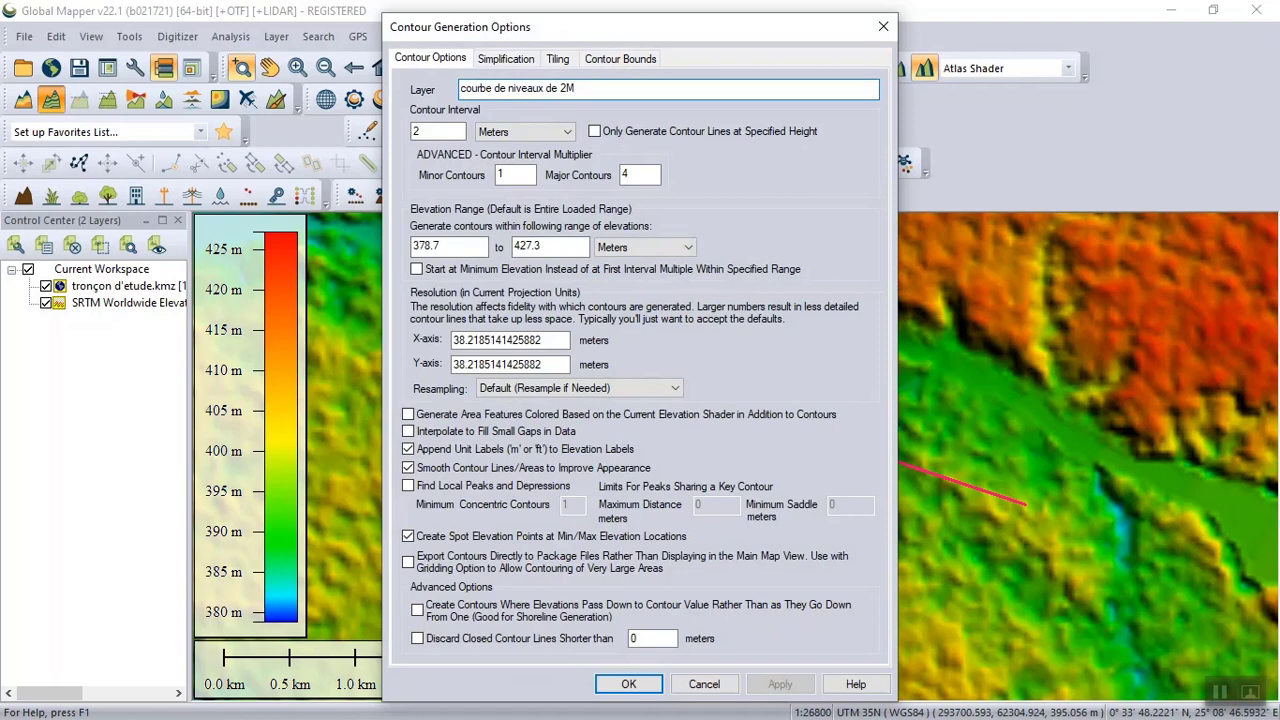
{"action": "left_click", "coordinate": [626, 684]}
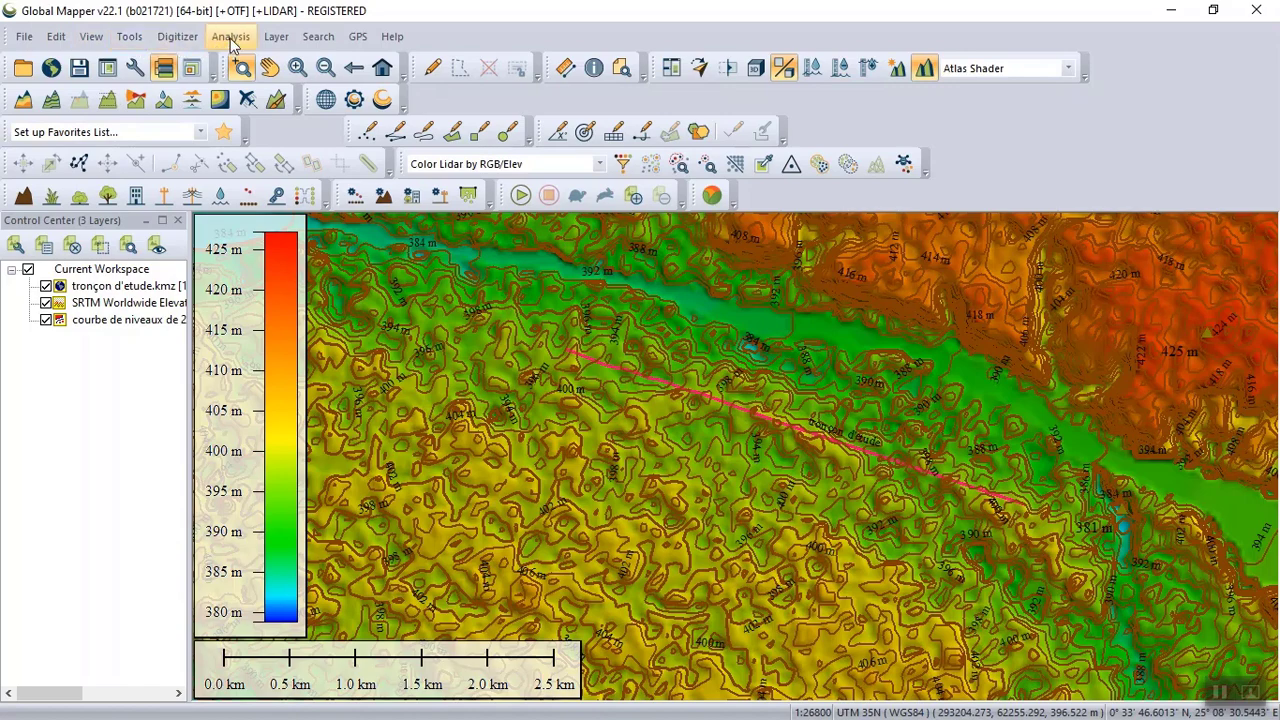
- Generate watersheds in the layer BV ELARGIE with the stream threshold set to a drainage area of 10 hectares
{"action": "left_click", "coordinate": [165, 102]}
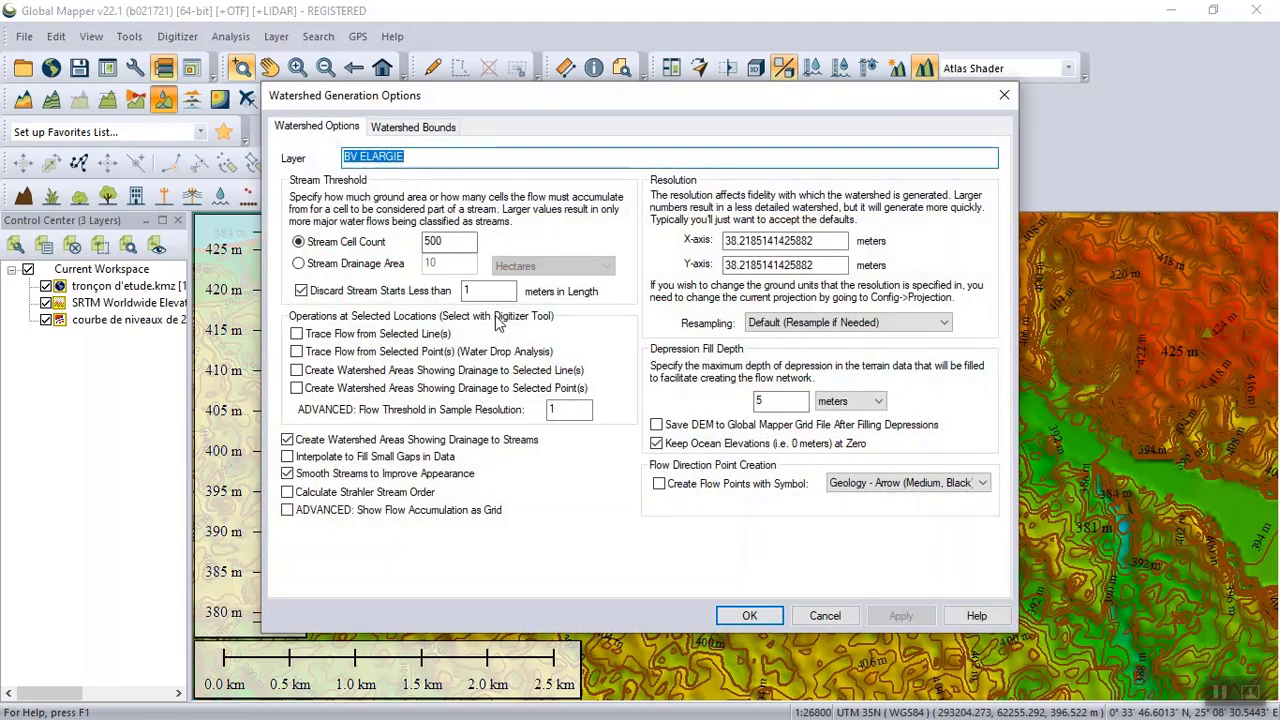
{"action": "left_click", "coordinate": [300, 263]}
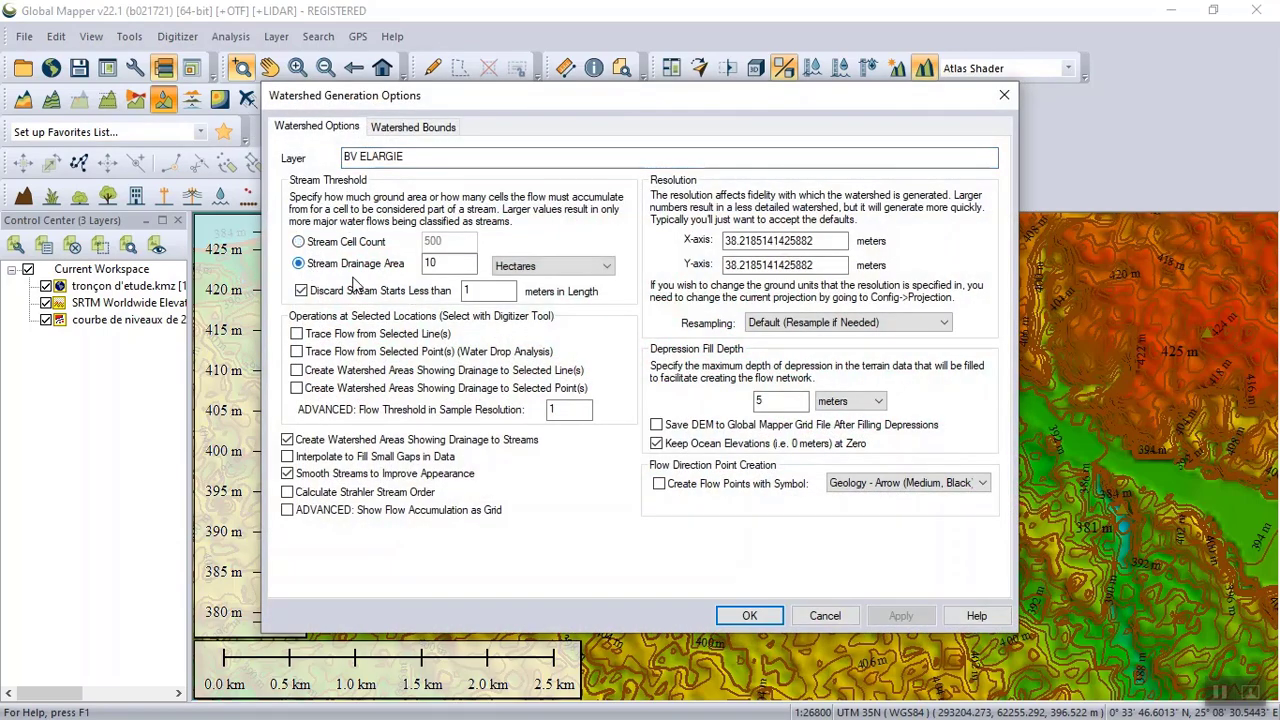
{"action": "left_click", "coordinate": [539, 268]}
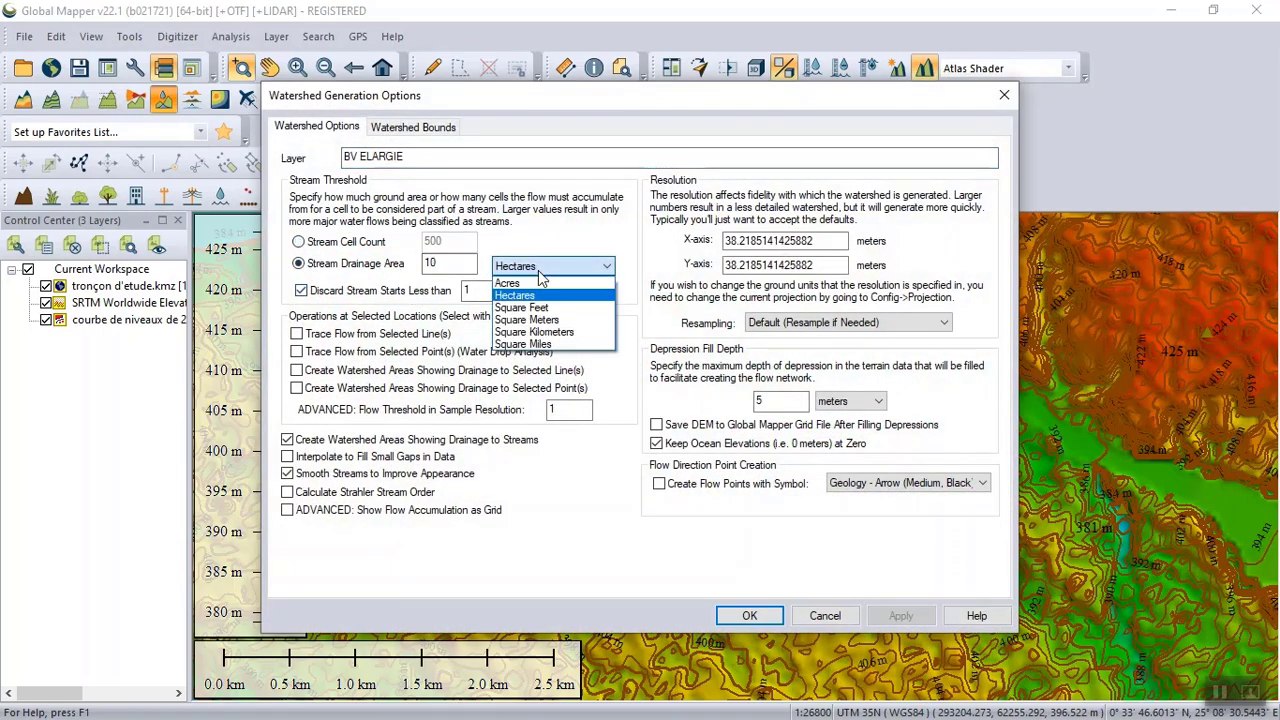
{"action": "left_click", "coordinate": [535, 296]}
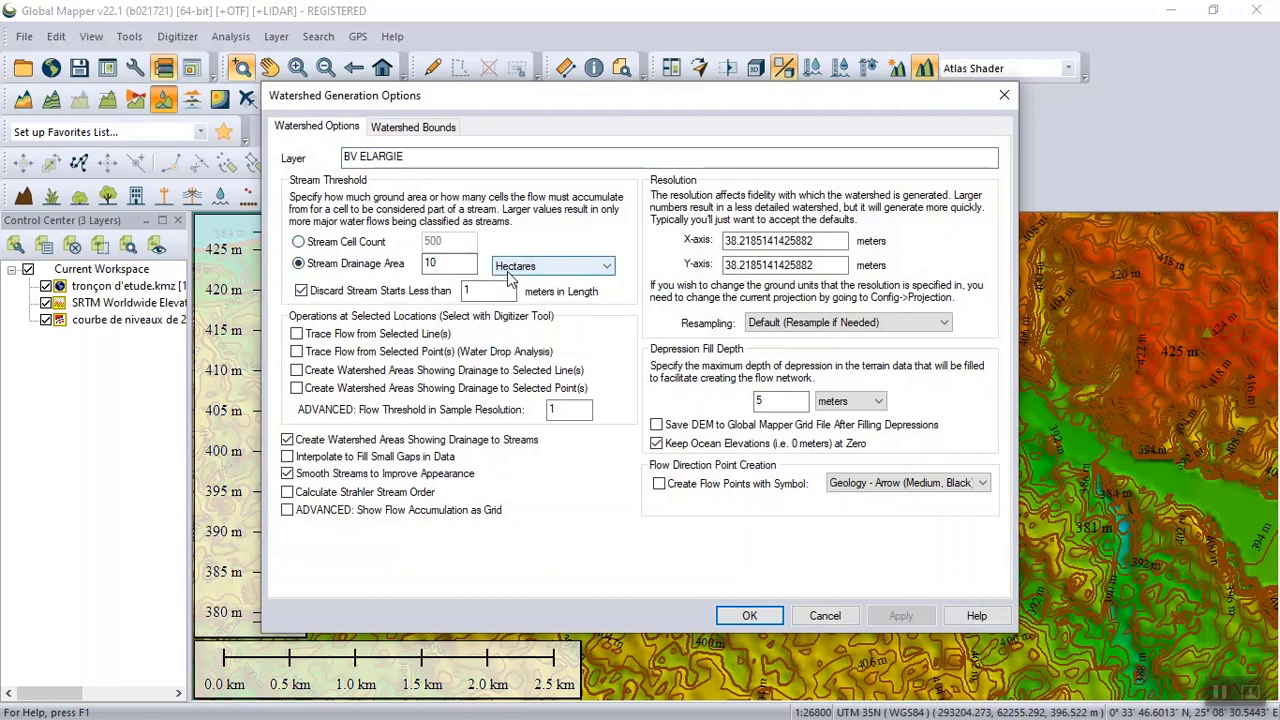
{"action": "left_click", "coordinate": [445, 263]}
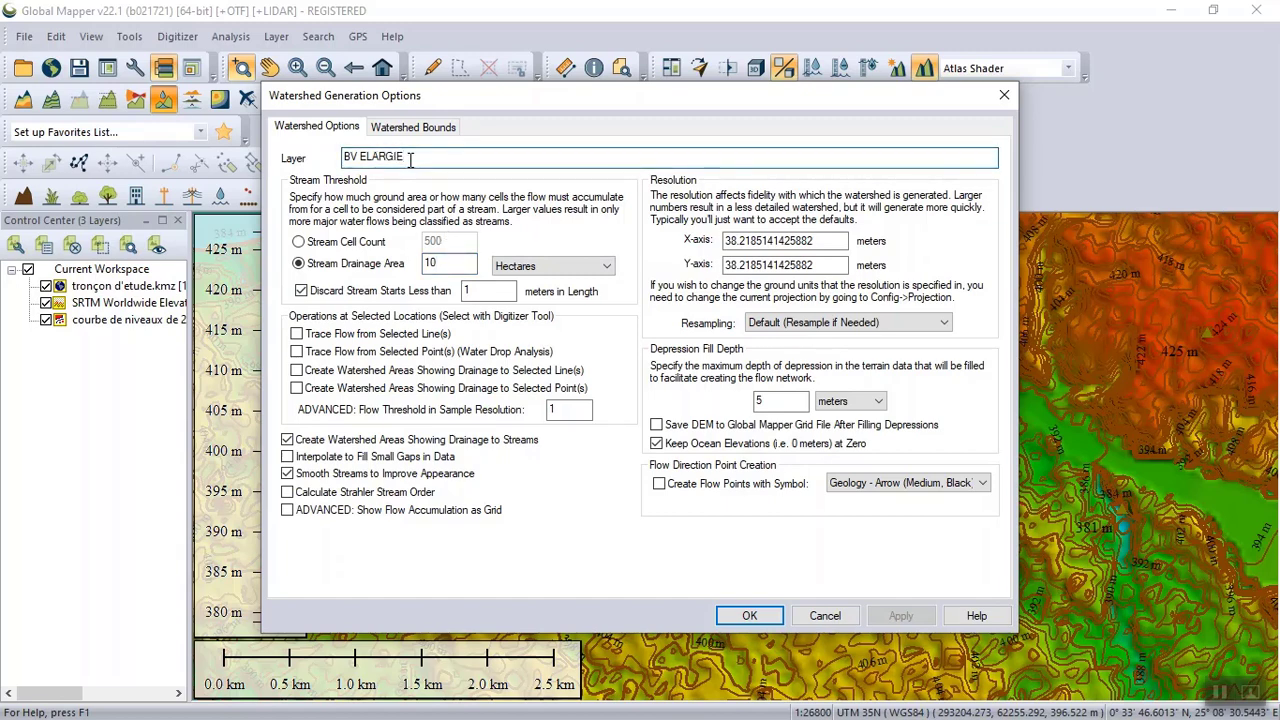
{"action": "left_click", "coordinate": [749, 616]}
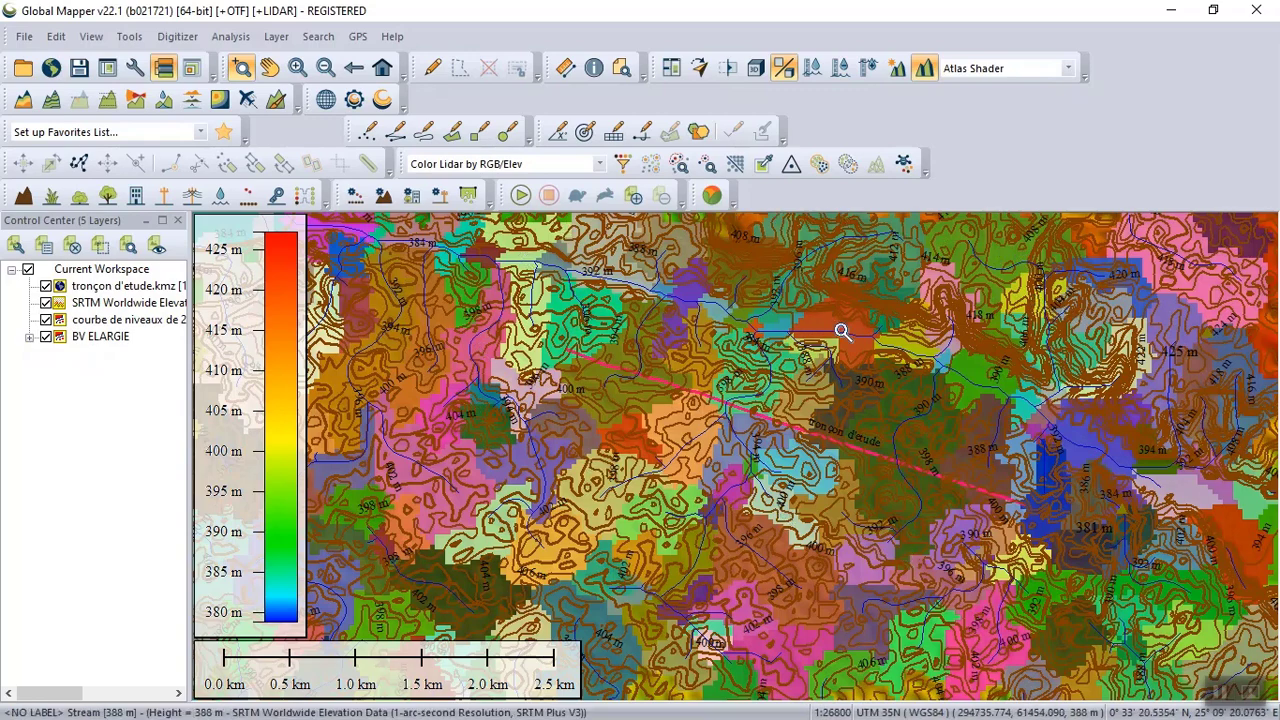
- Use the same line style for all BV ELARGIE features and choose V Track (Opens Towards Start of Solid Line)
{"action": "scroll", "coordinate": [813, 415], "scroll_direction": "up", "scroll_amount": 1}
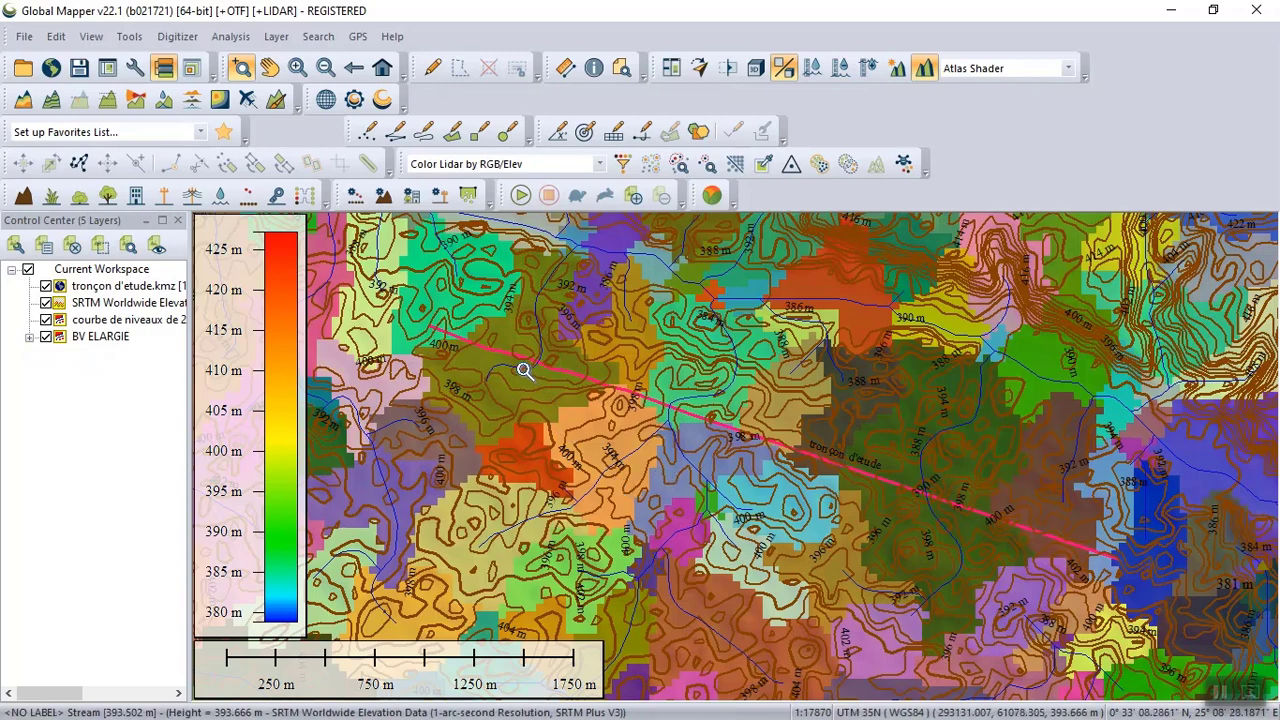
{"action": "scroll", "coordinate": [710, 386], "scroll_direction": "down", "scroll_amount": 1}
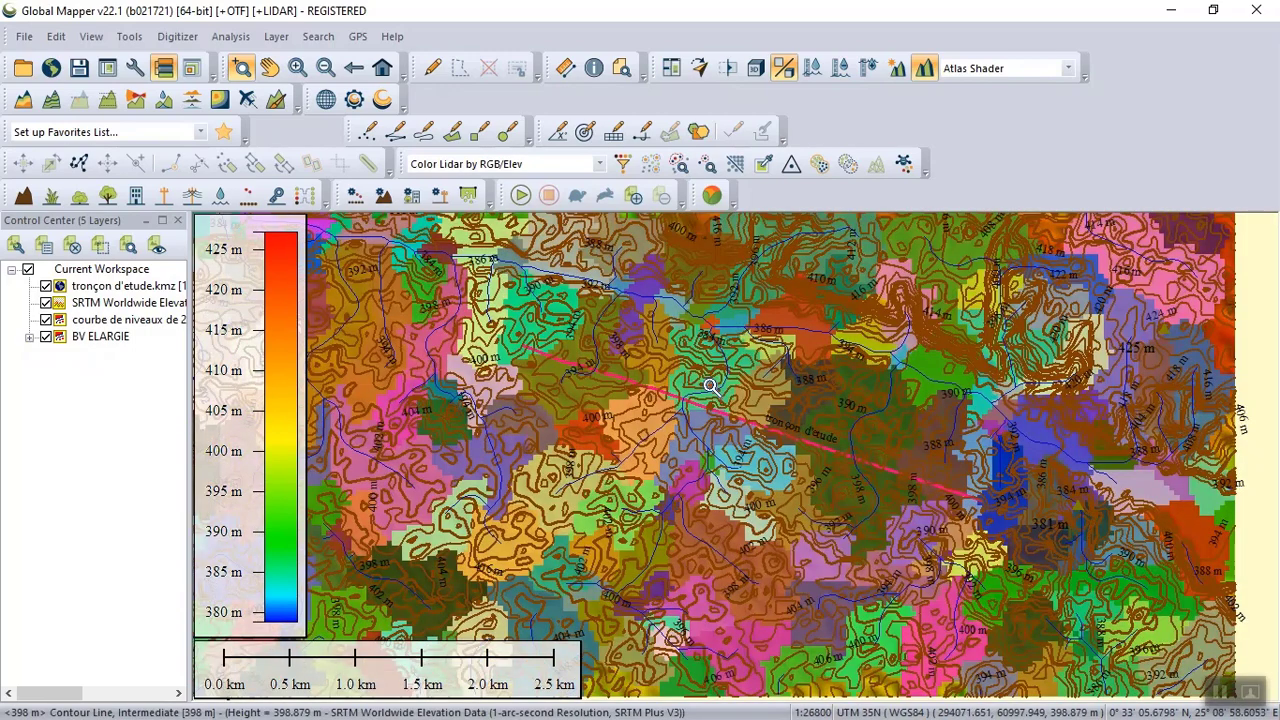
{"action": "scroll", "coordinate": [715, 374], "scroll_direction": "down", "scroll_amount": 1}
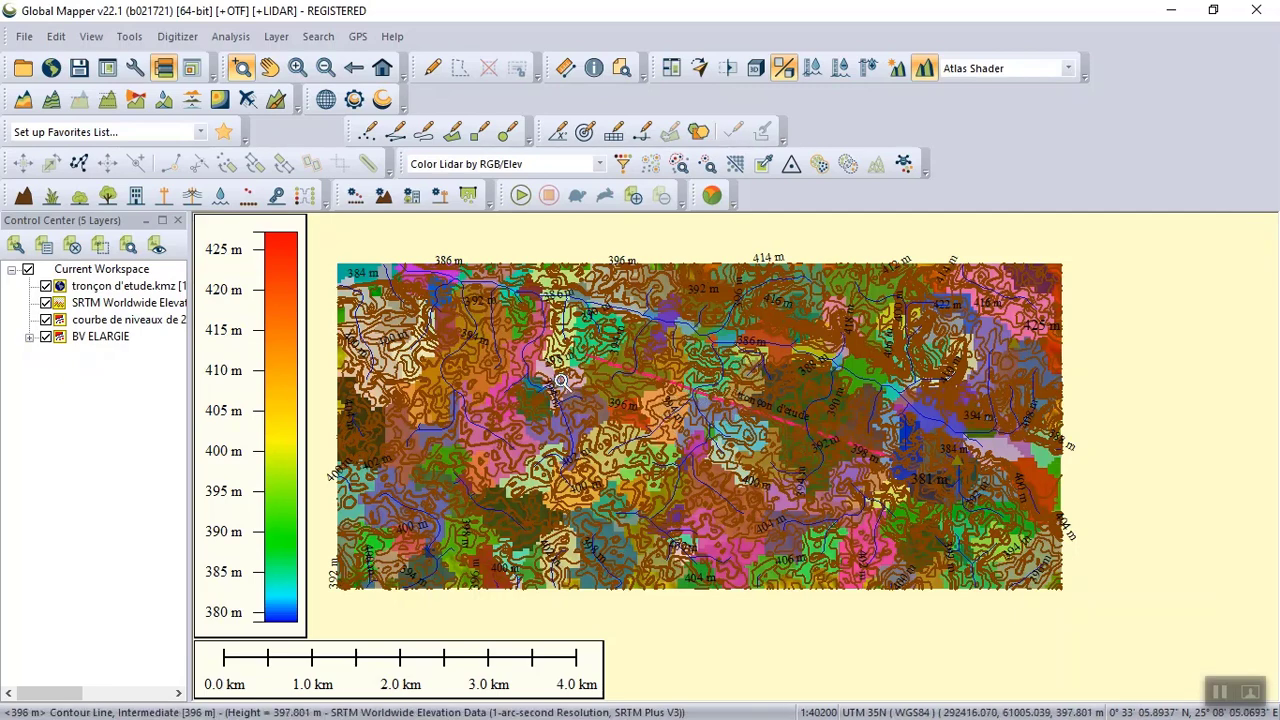
{"action": "left_click", "coordinate": [96, 337]}
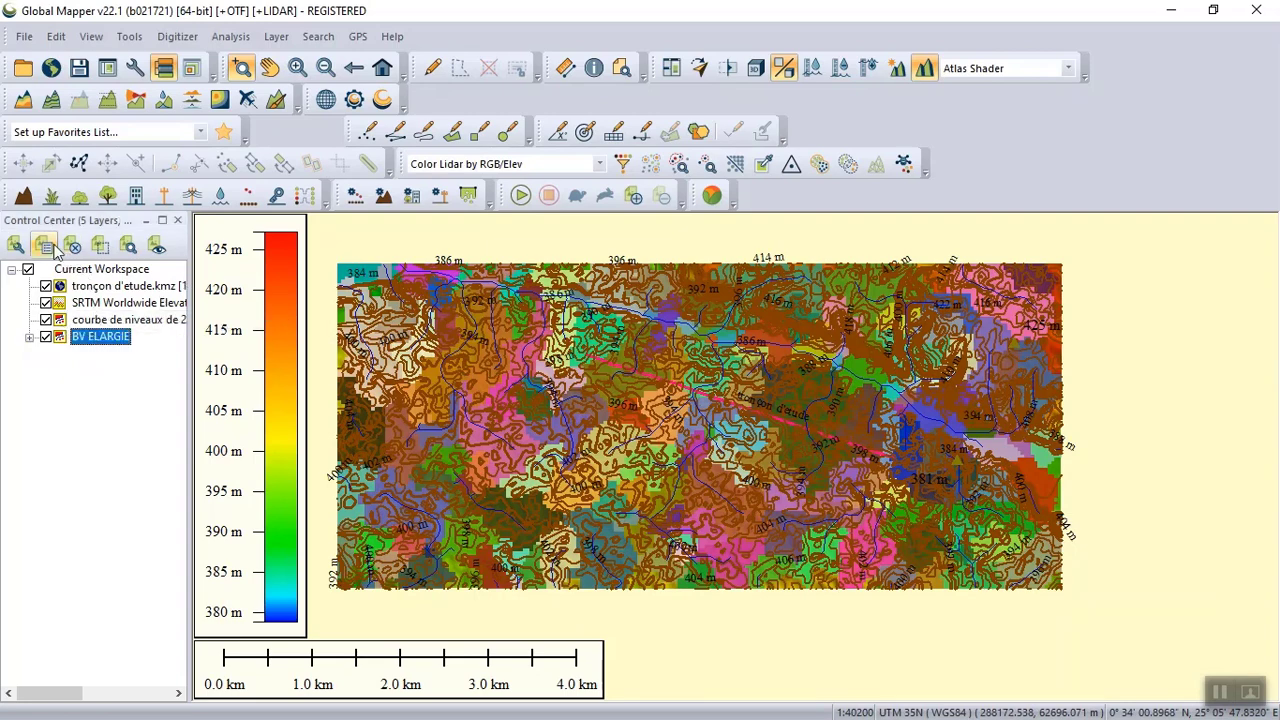
{"action": "left_click", "coordinate": [16, 246]}
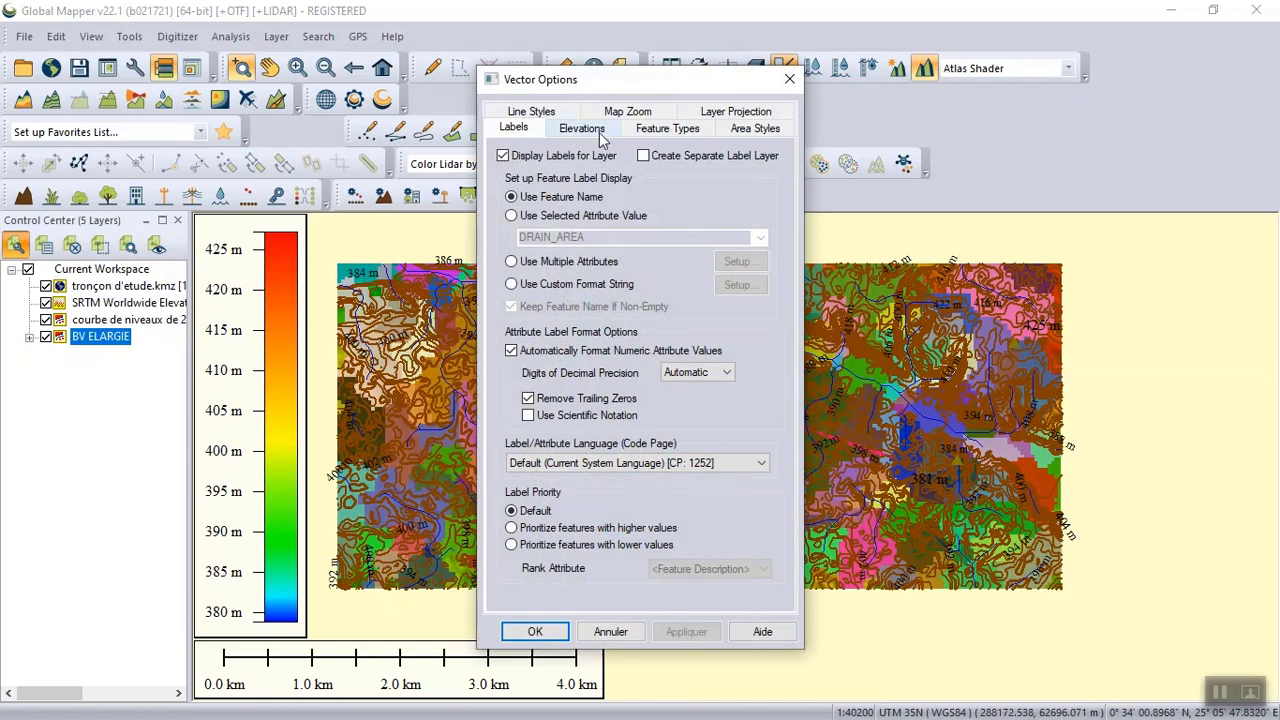
{"action": "left_click", "coordinate": [531, 112]}
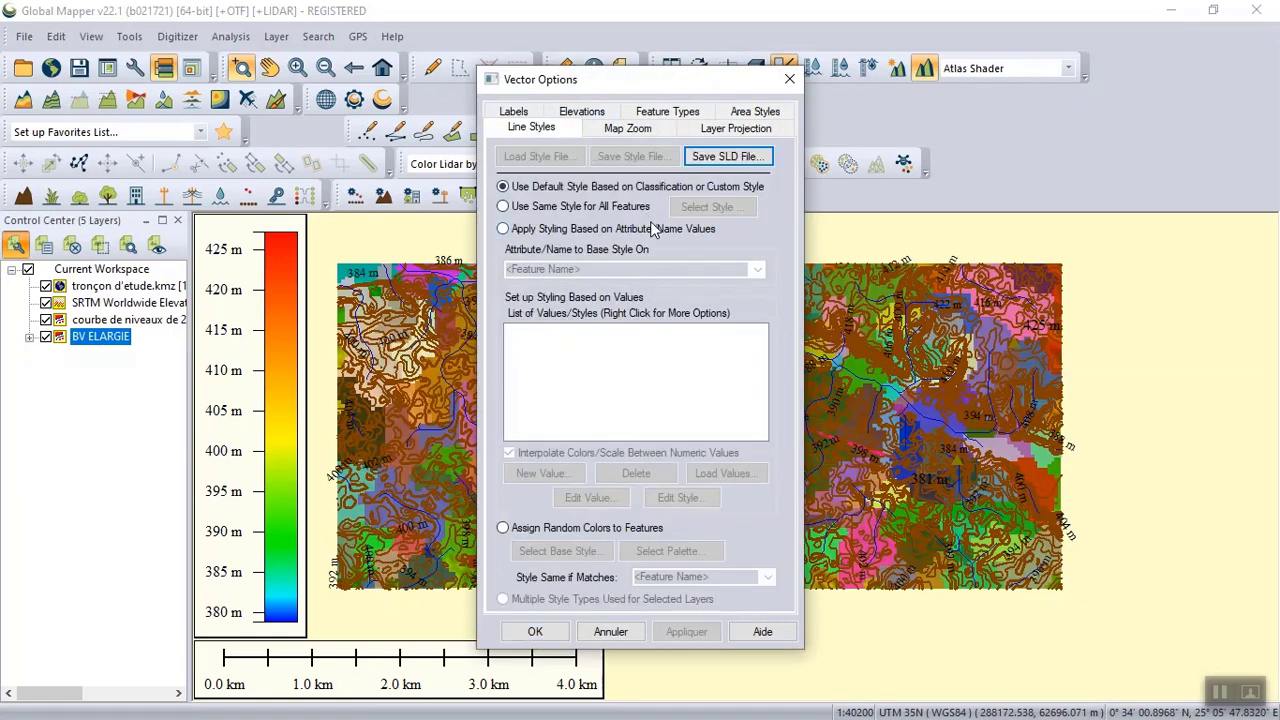
{"action": "left_click", "coordinate": [511, 208]}
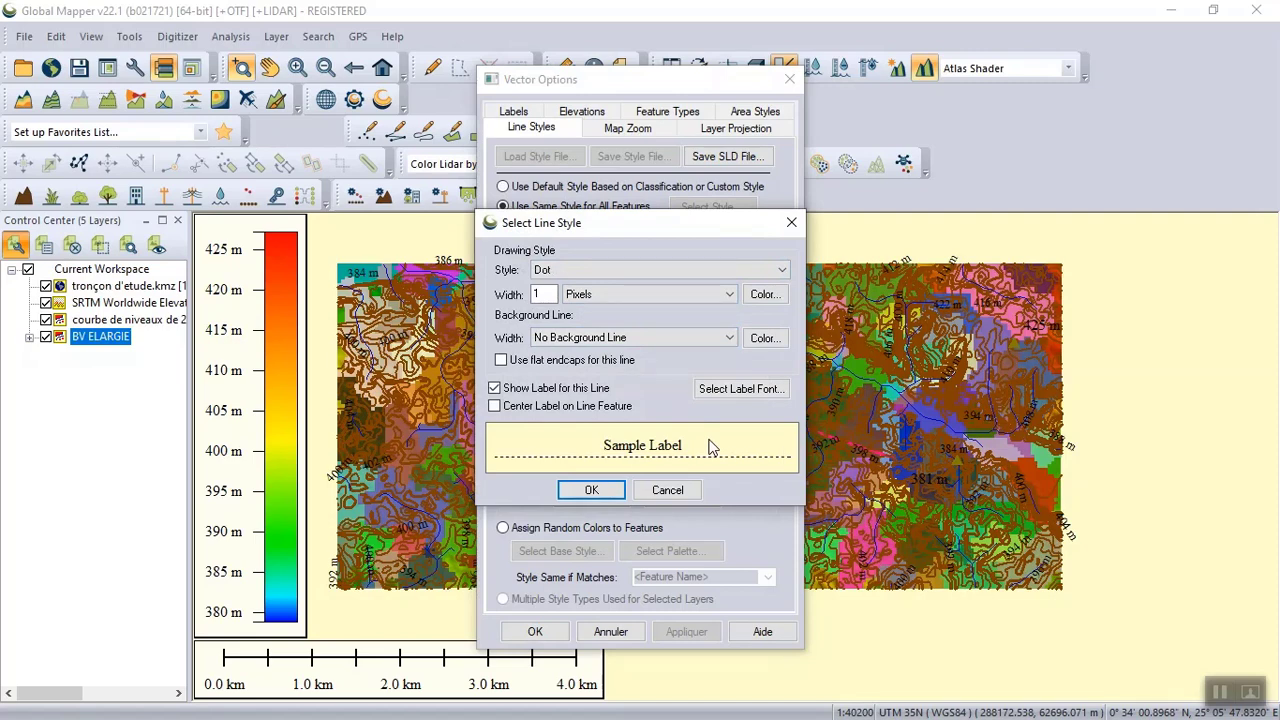
{"action": "key", "text": "Down"}
{"action": "key", "text": "Down"}
{"action": "key", "text": "Down"}
{"action": "key", "text": "Down"}
{"action": "key", "text": "Down"}
{"action": "key", "text": "Down"}
{"action": "key", "text": "Down"}
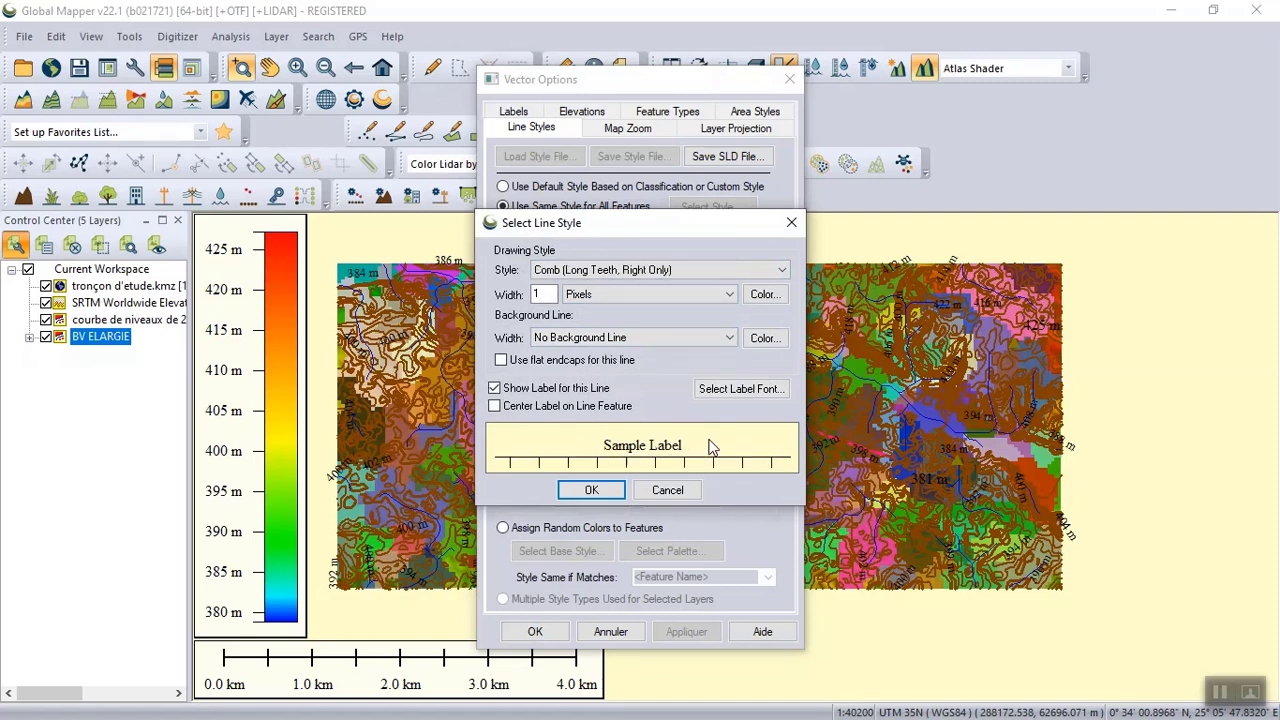
{"action": "key", "text": "Down"}
{"action": "key", "text": "Down"}
{"action": "key", "text": "Down"}
{"action": "key", "text": "Down"}
{"action": "key", "text": "Down"}
{"action": "key", "text": "Down"}
{"action": "key", "text": "Down"}
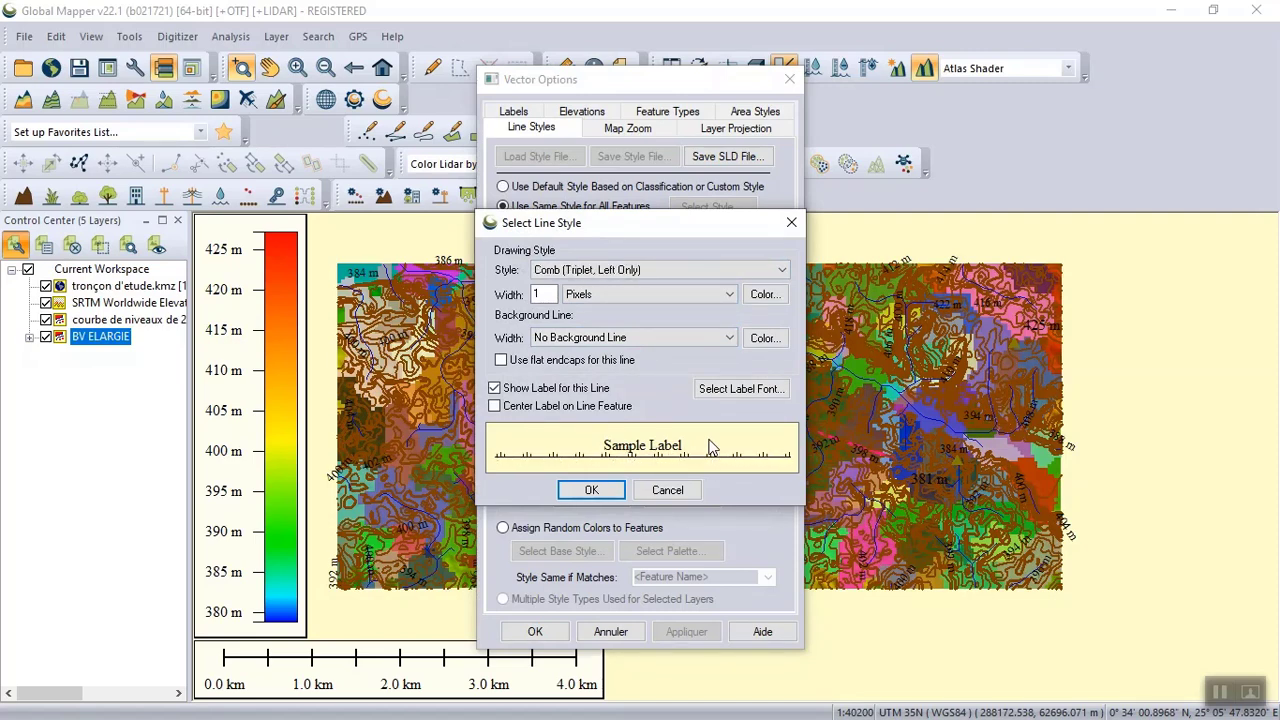
{"action": "key", "text": "Down"}
{"action": "key", "text": "Down"}
{"action": "key", "text": "Down"}
{"action": "key", "text": "Down"}
{"action": "key", "text": "Down"}
{"action": "key", "text": "Down"}
{"action": "key", "text": "Down"}
{"action": "key", "text": "Down"}
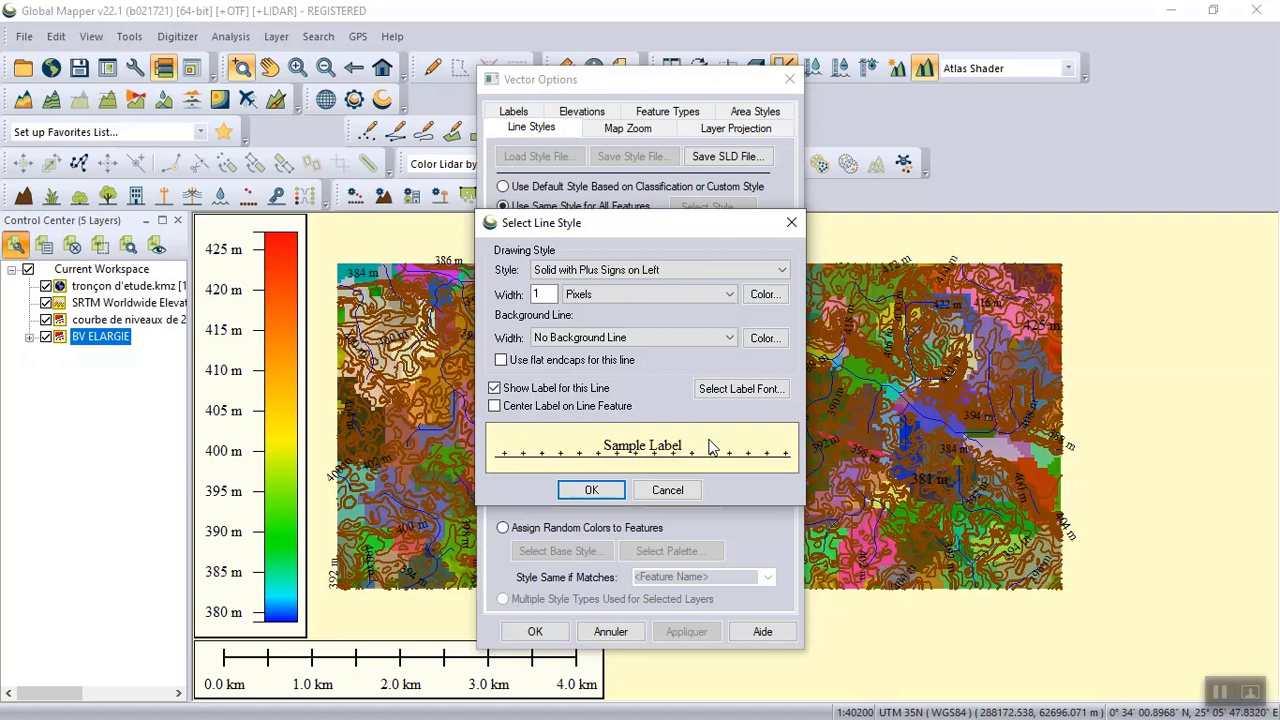
{"action": "key", "text": "Down"}
{"action": "key", "text": "Down"}
{"action": "key", "text": "Down"}
{"action": "key", "text": "Down"}
{"action": "key", "text": "Down"}
{"action": "key", "text": "Down"}
{"action": "key", "text": "Down"}
{"action": "key", "text": "Down"}
{"action": "key", "text": "Down"}
{"action": "key", "text": "Down"}
{"action": "key", "text": "Down"}
{"action": "key", "text": "Down"}
{"action": "key", "text": "Down"}
{"action": "key", "text": "Down"}
{"action": "key", "text": "Down"}
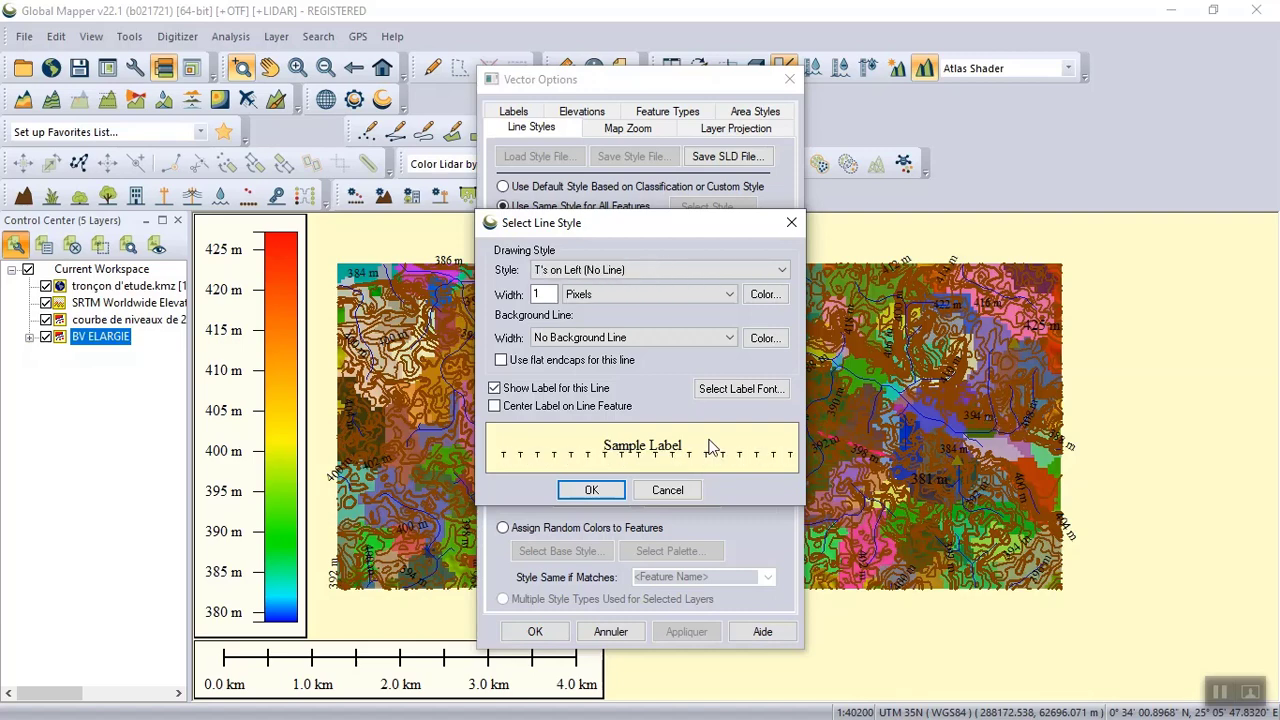
{"action": "key", "text": "Down"}
{"action": "key", "text": "Down"}
{"action": "key", "text": "Down"}
{"action": "key", "text": "Down"}
{"action": "key", "text": "Down"}
{"action": "key", "text": "Down"}
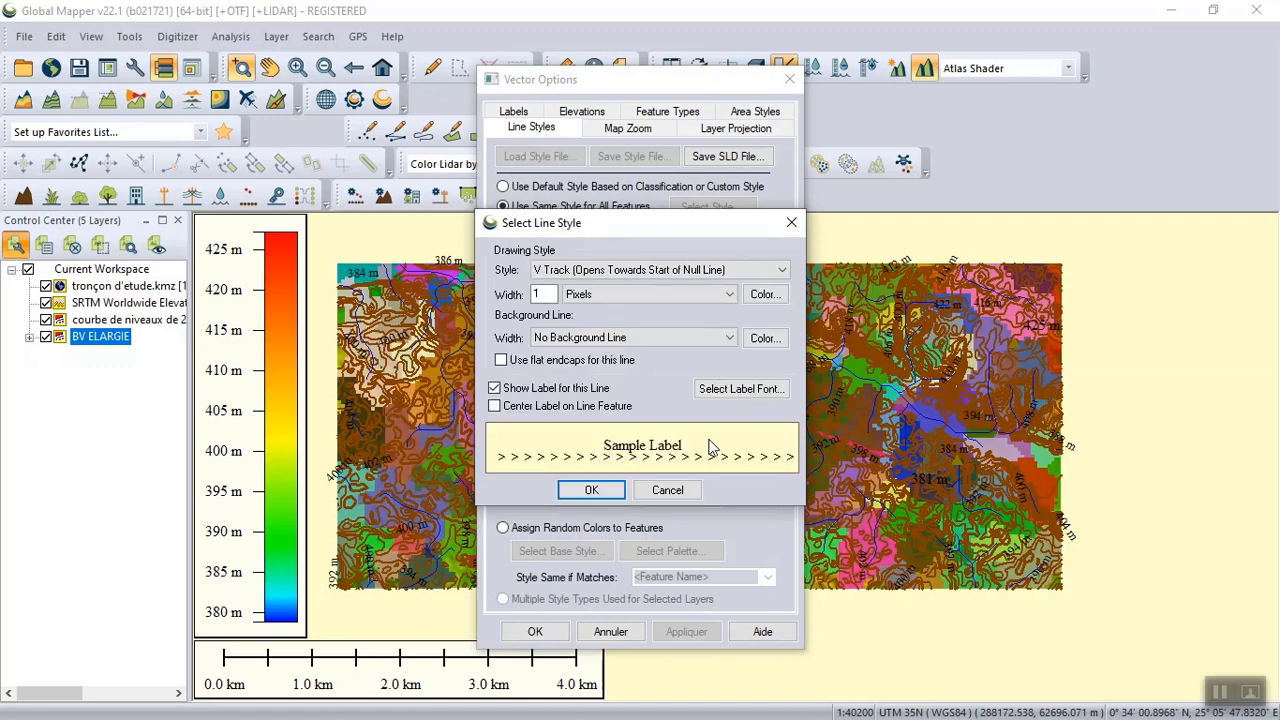
{"action": "key", "text": "Down"}
{"action": "key", "text": "Down"}
{"action": "key", "text": "Down"}
{"action": "key", "text": "Down"}
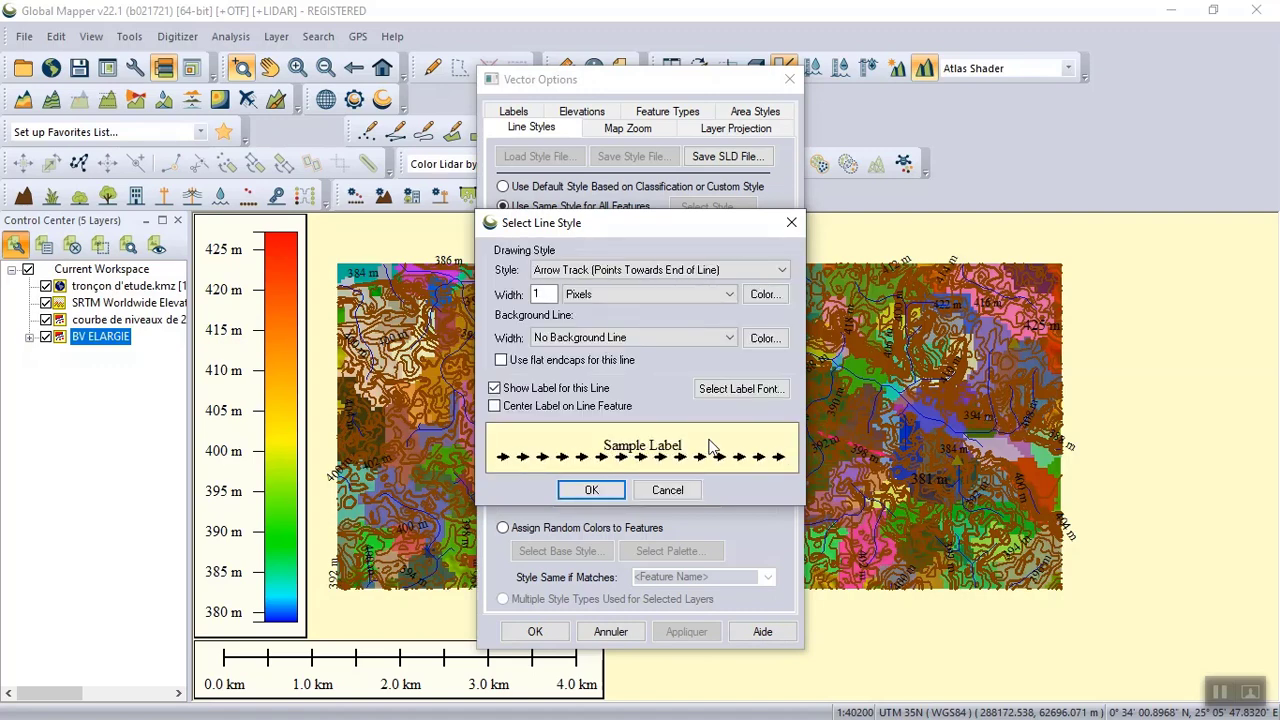
{"action": "key", "text": "Down"}
{"action": "key", "text": "Down"}
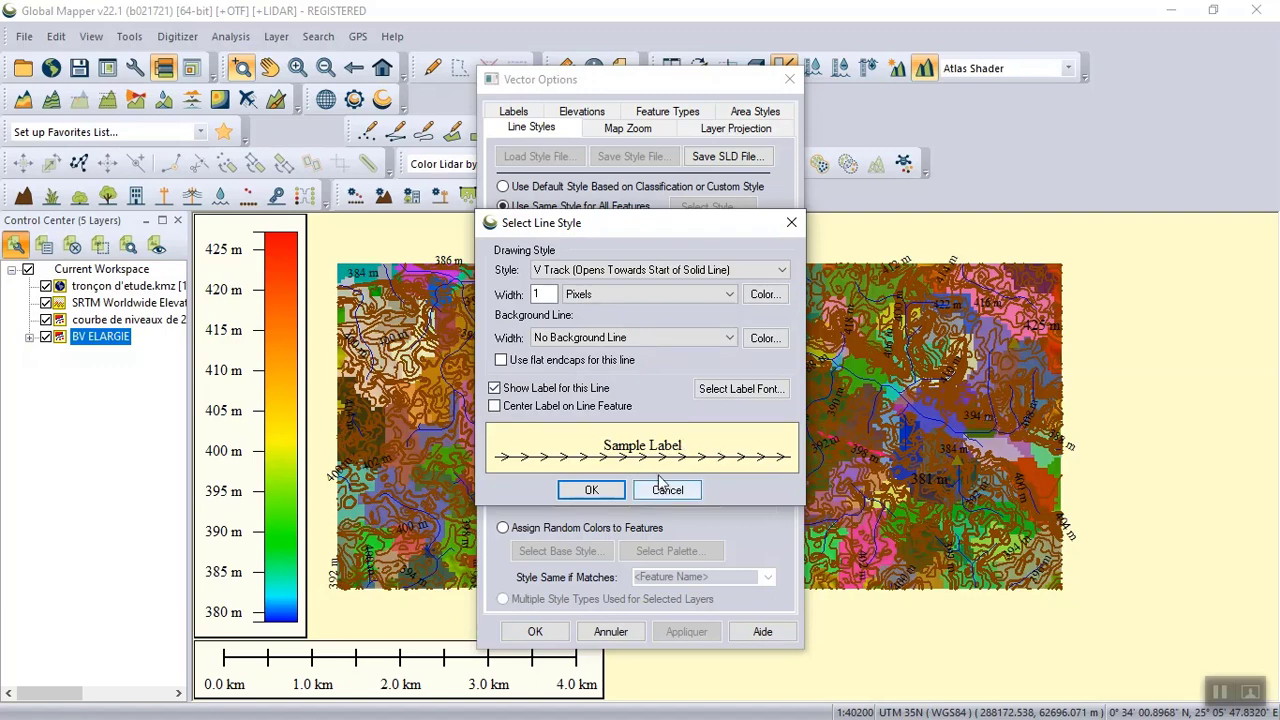
- Set the BV ELARGIE line style to a width of 3 pixels in blue and apply it to the streams
{"action": "left_click_drag", "start_coordinate": [541, 294], "coordinate": [511, 297]}
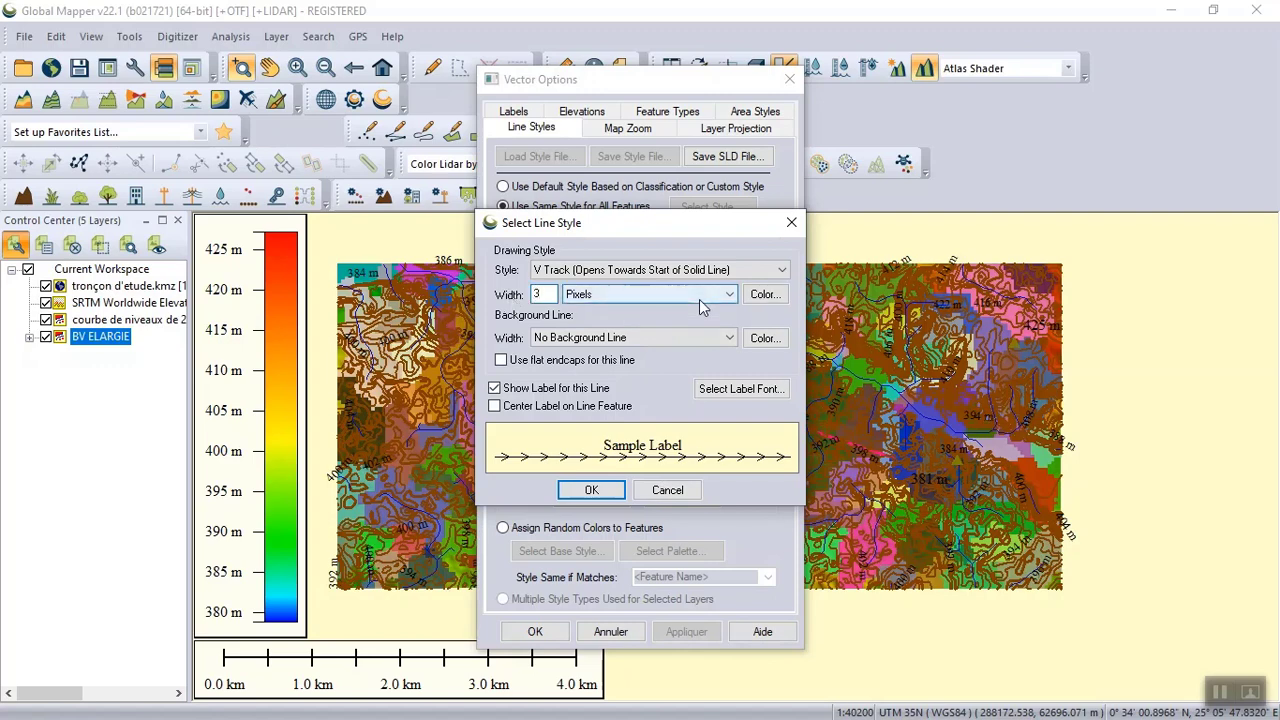
{"action": "left_click", "coordinate": [764, 294]}
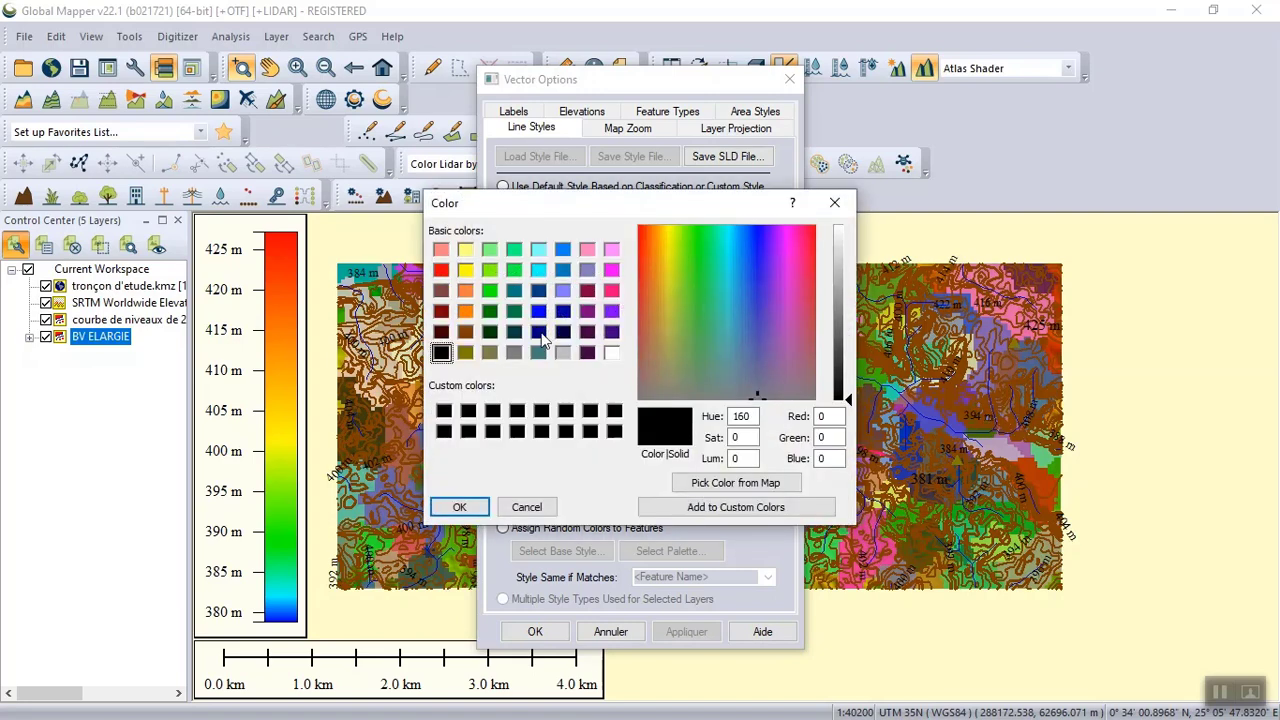
{"action": "left_click", "coordinate": [539, 313]}
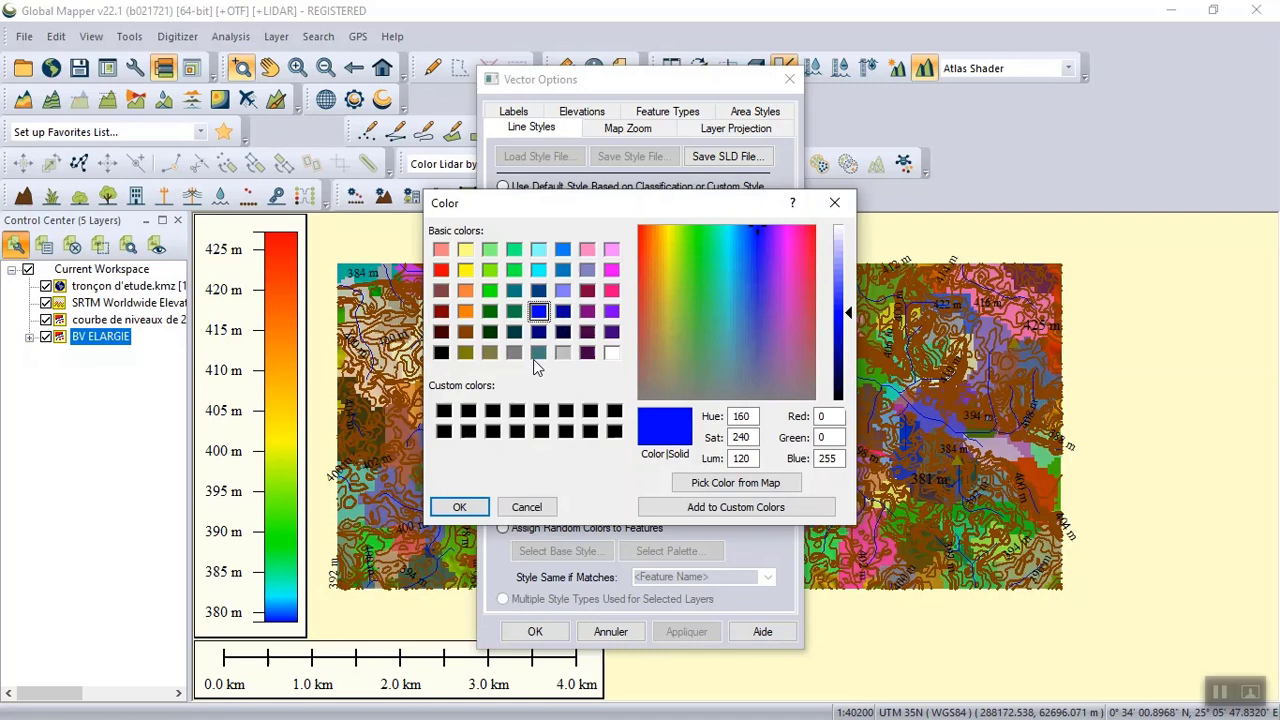
{"action": "left_click", "coordinate": [459, 507]}
{"action": "left_click", "coordinate": [590, 490]}
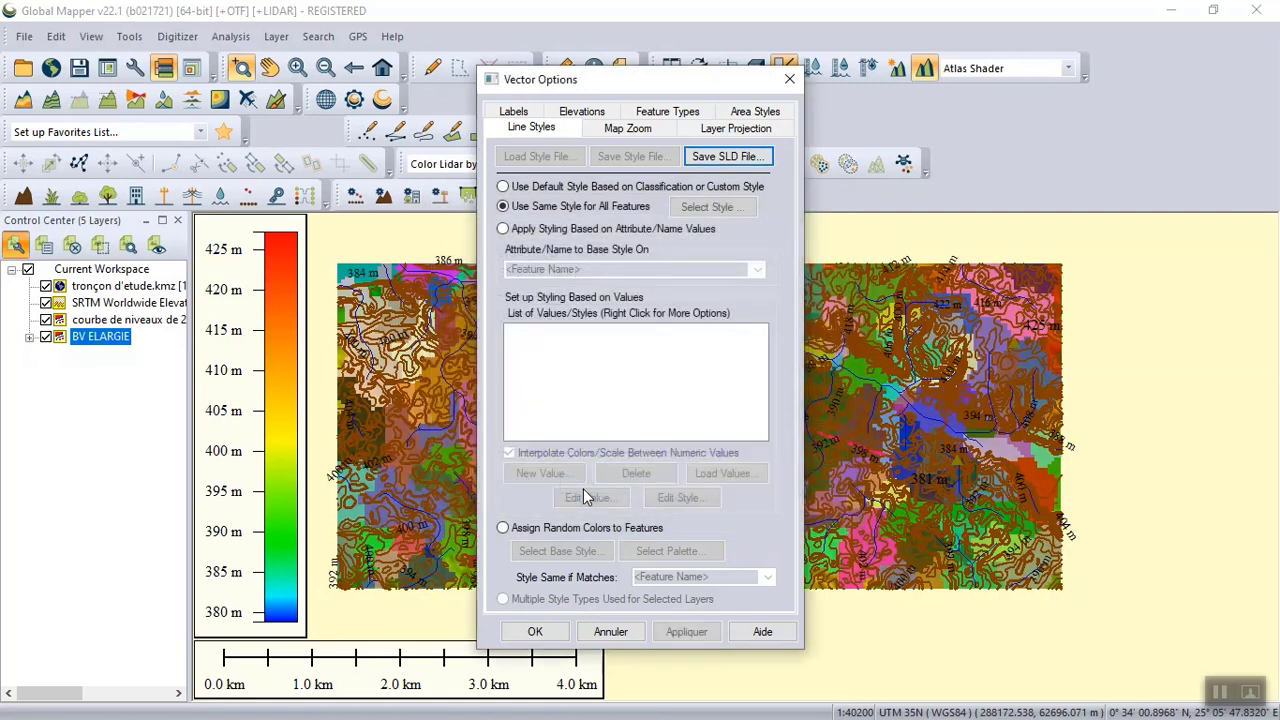
{"action": "left_click", "coordinate": [684, 631]}
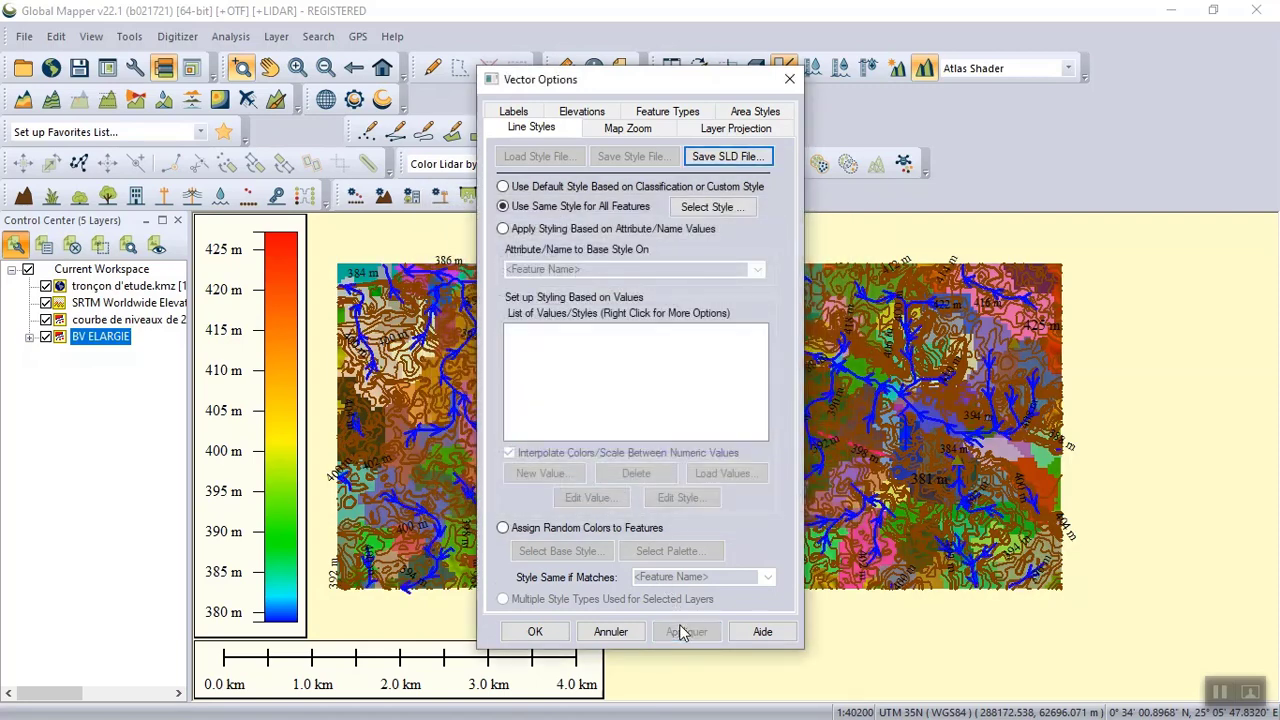
{"action": "left_click", "coordinate": [530, 631]}
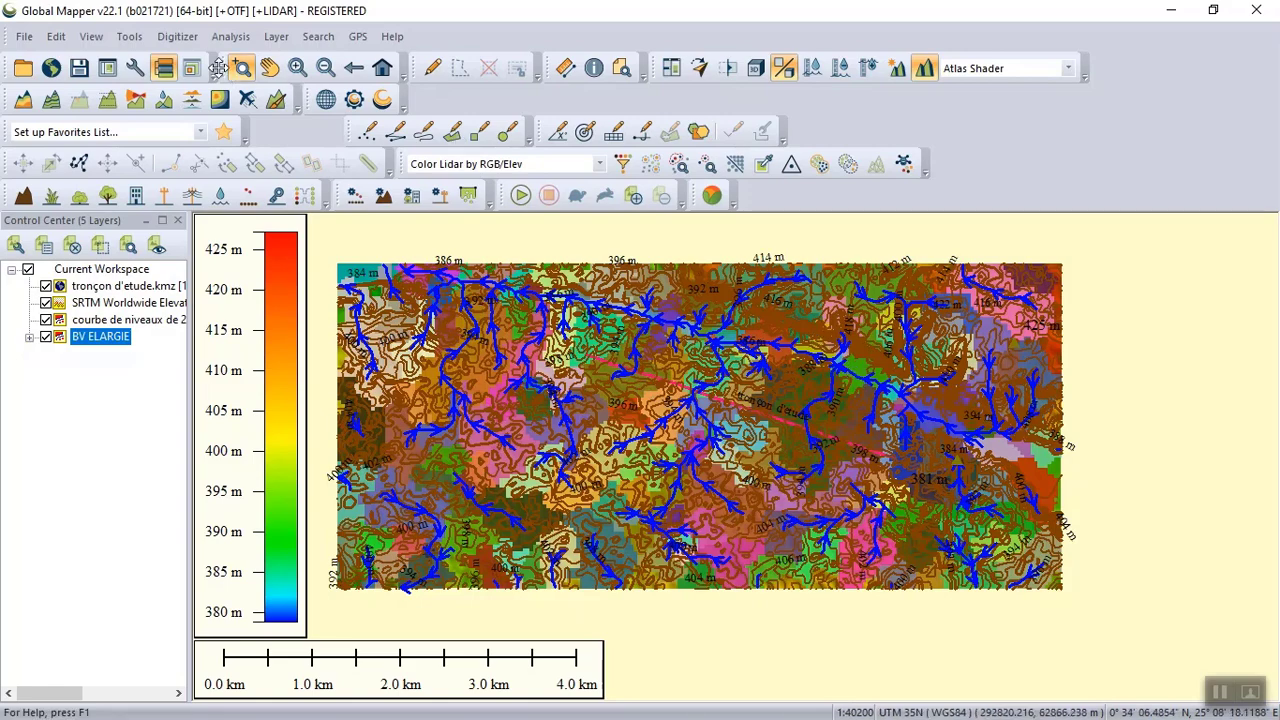
- Load SRTM Worldwide Elevation Data for the current screen bounds and hide the earlier SRTM layer
{"action": "left_click", "coordinate": [51, 67]}
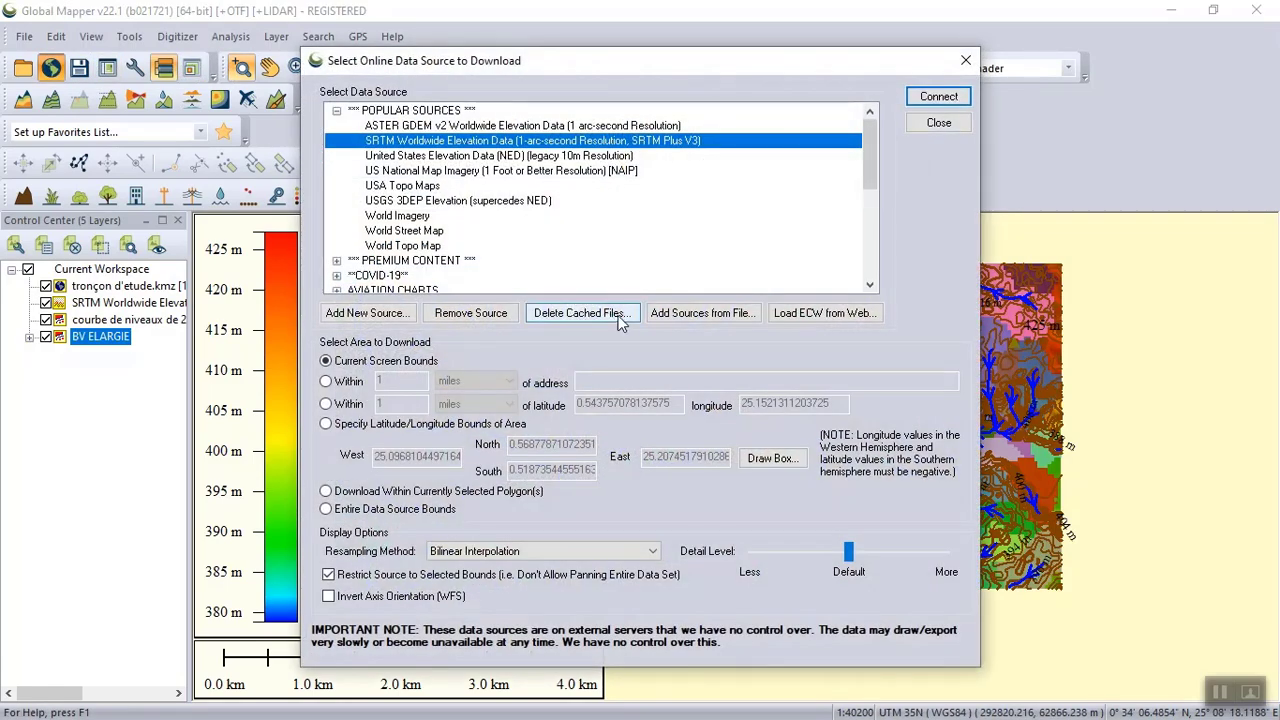
{"action": "left_click", "coordinate": [938, 97]}
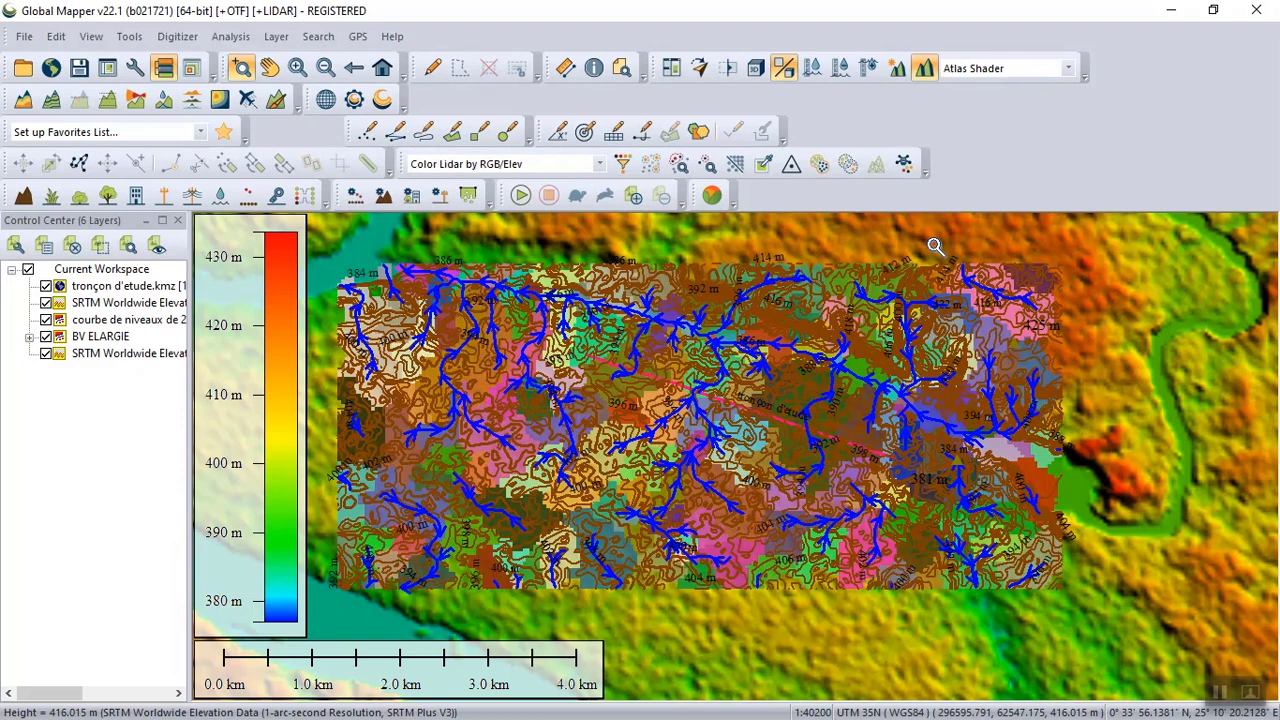
{"action": "left_click", "coordinate": [46, 303]}
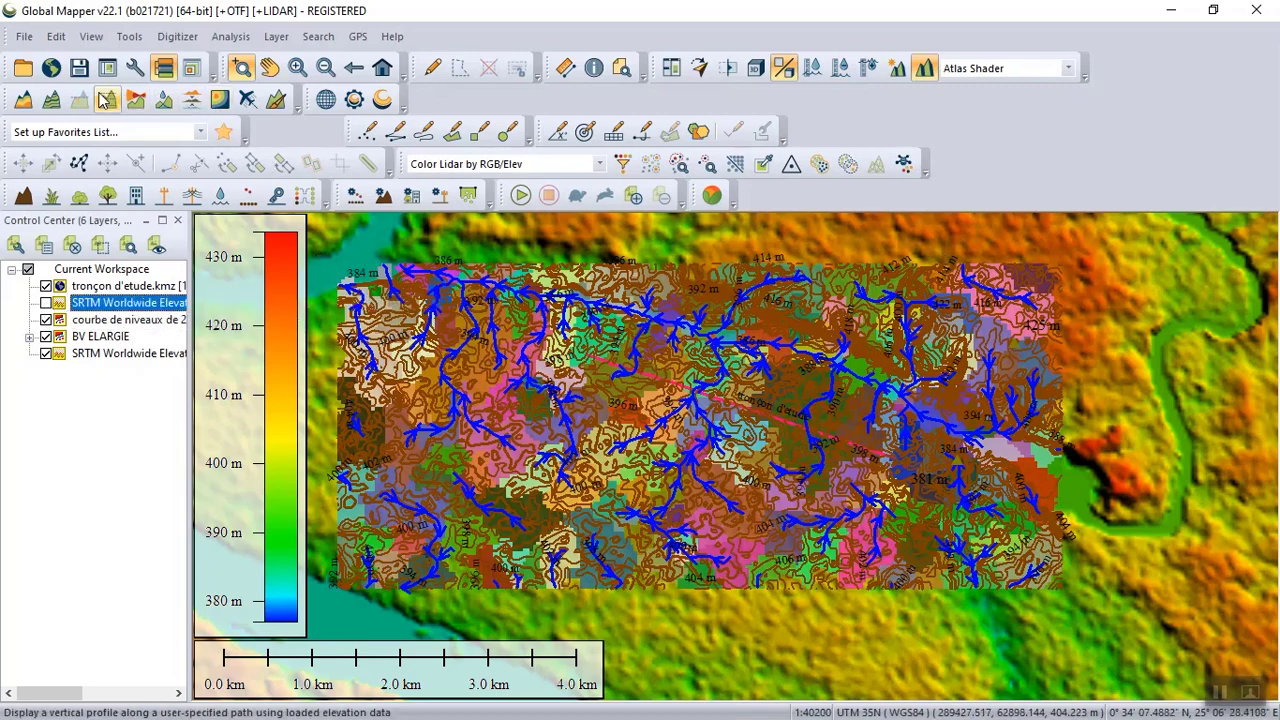
- Generate watersheds in a layer named BV (2) with the stream threshold set to a drainage area of 10 hectares
{"action": "left_click", "coordinate": [164, 101]}
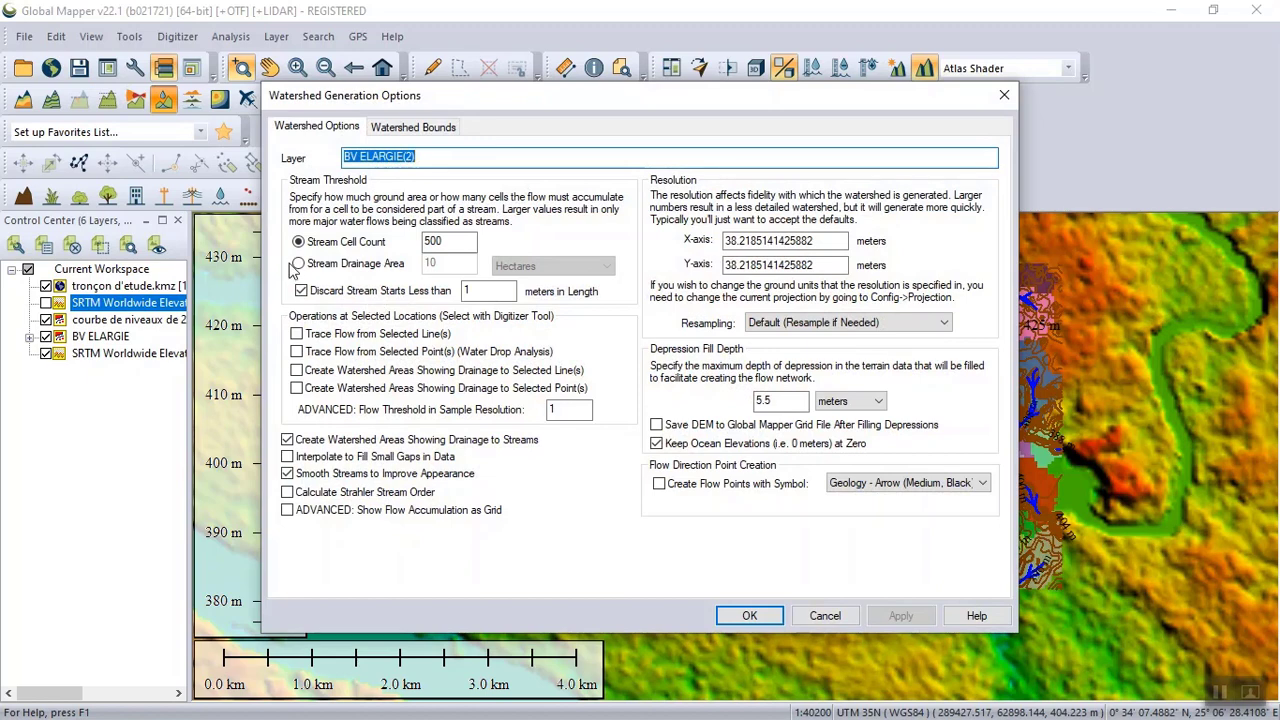
{"action": "left_click", "coordinate": [298, 264]}
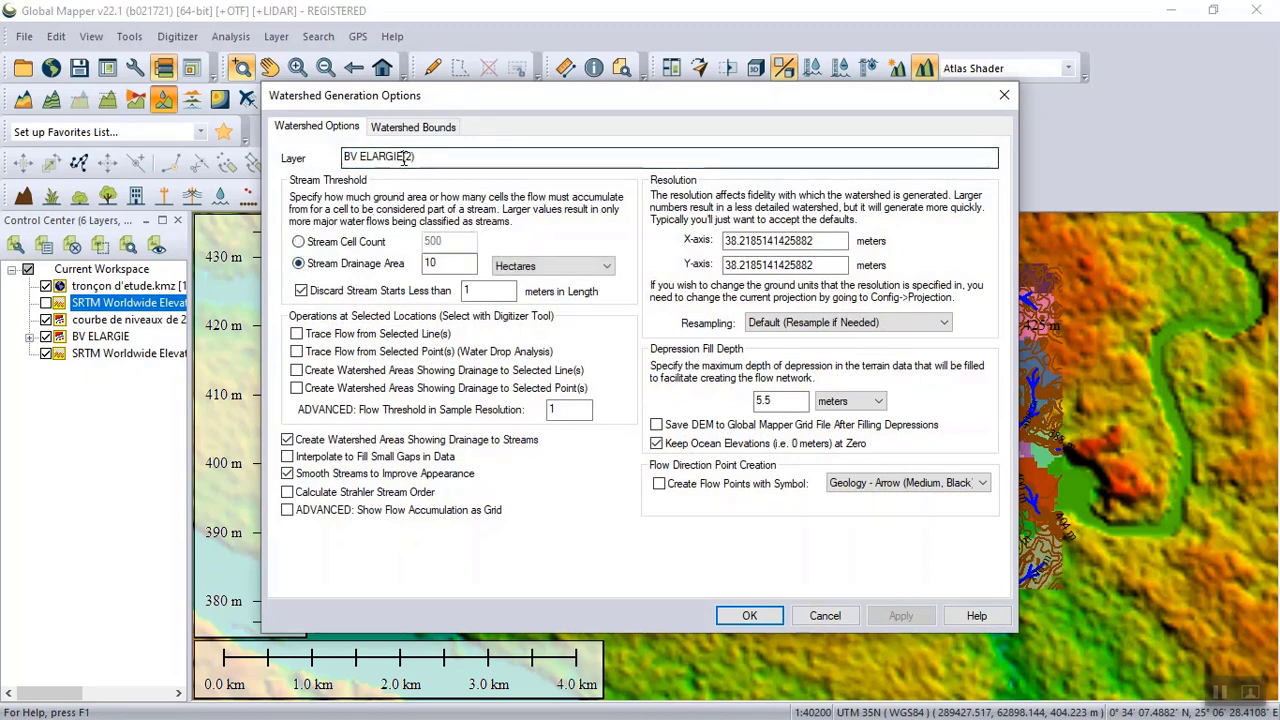
{"action": "left_click_drag", "start_coordinate": [405, 160], "coordinate": [358, 160]}
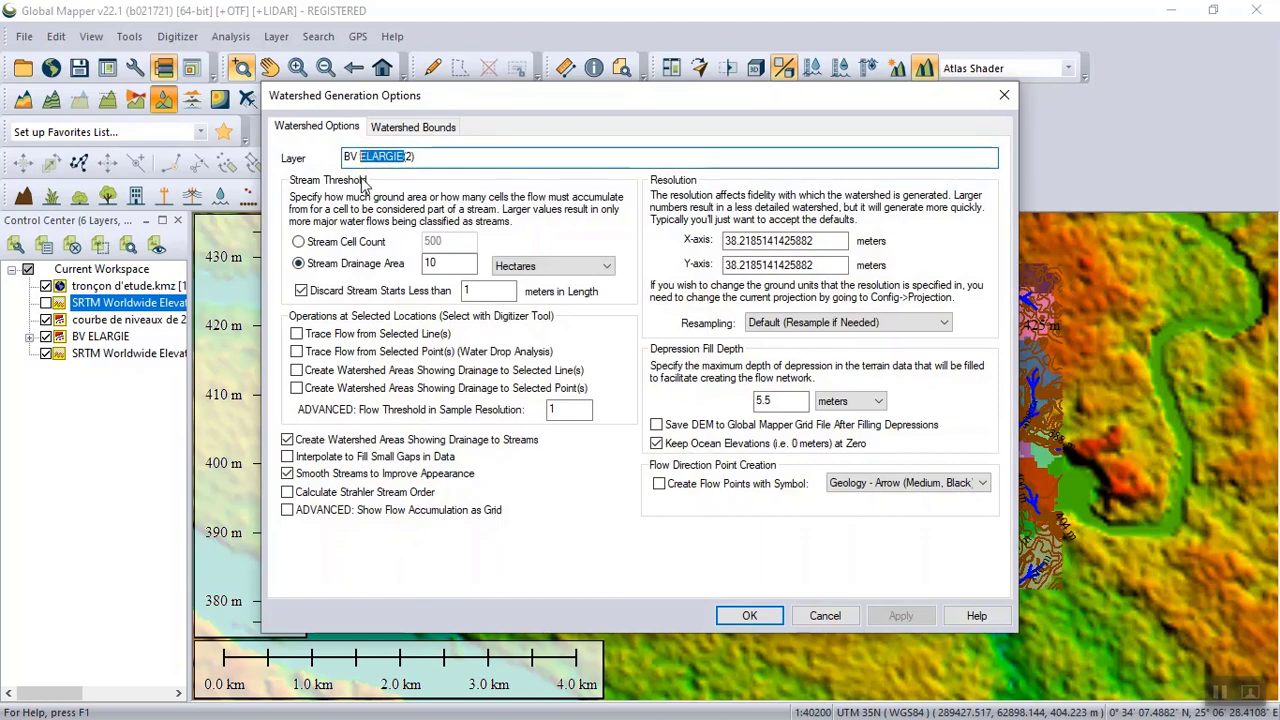
{"action": "key", "text": "BackSpace"}
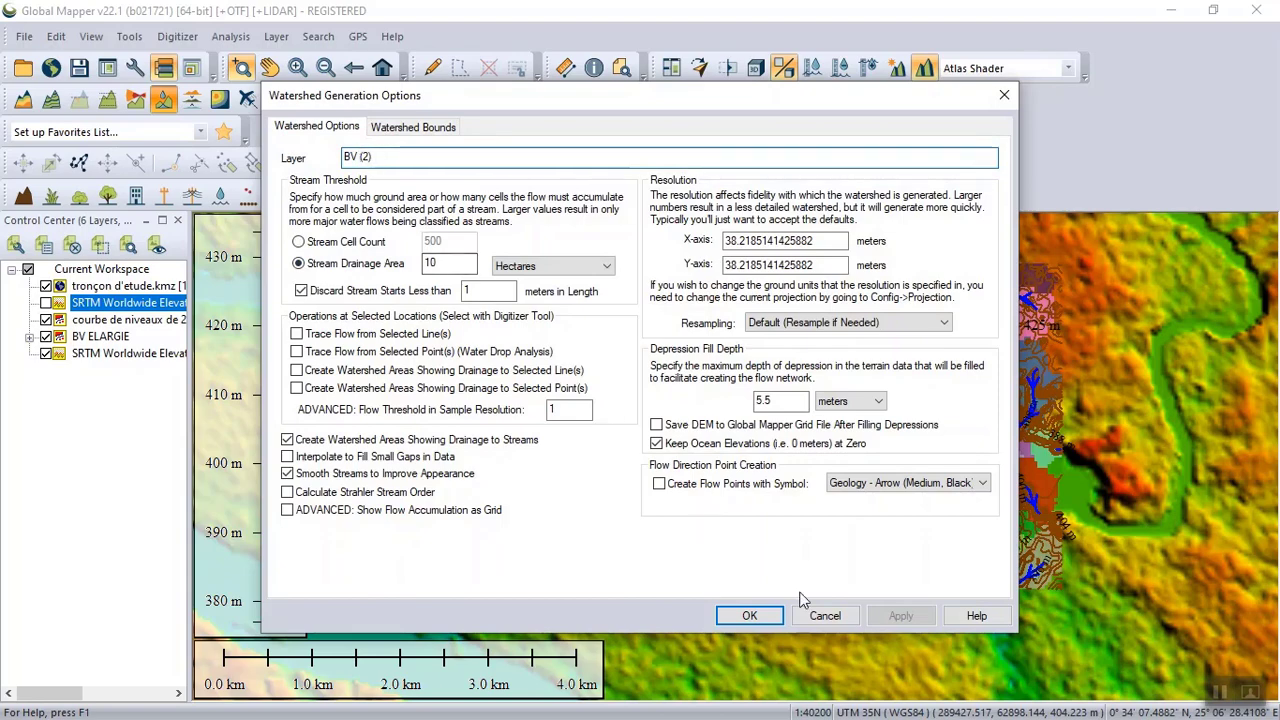
{"action": "left_click", "coordinate": [750, 616]}
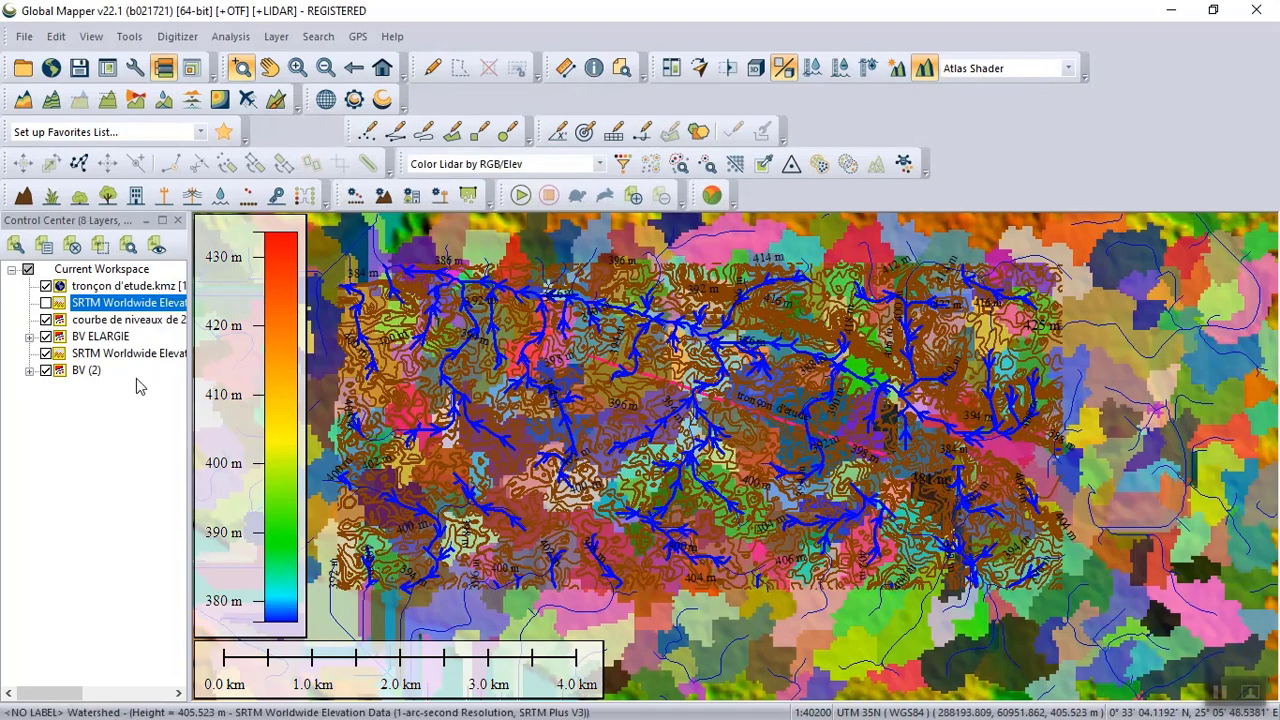
- Hide the BV ELARGIE watershed layer and the 2 m contour layer "courbe de niveaux de 2M"
{"action": "left_click", "coordinate": [46, 337]}
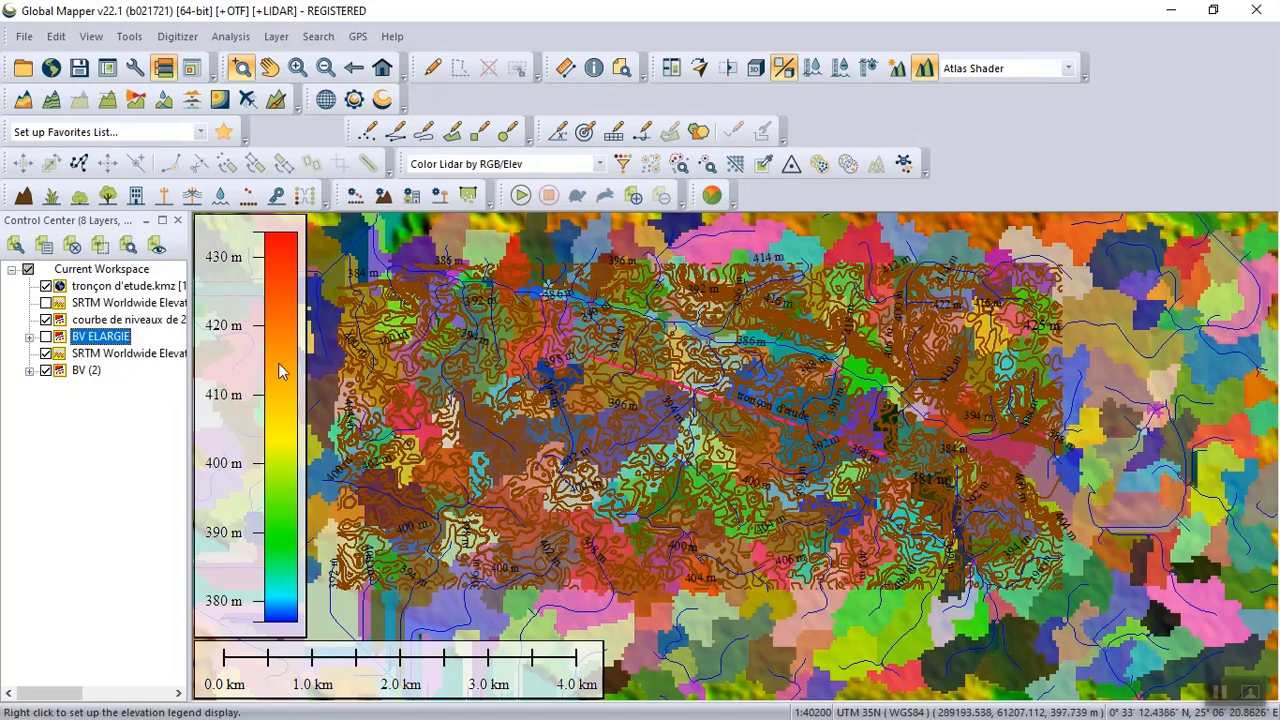
{"action": "left_click", "coordinate": [46, 320]}
{"action": "left_click", "coordinate": [100, 320]}
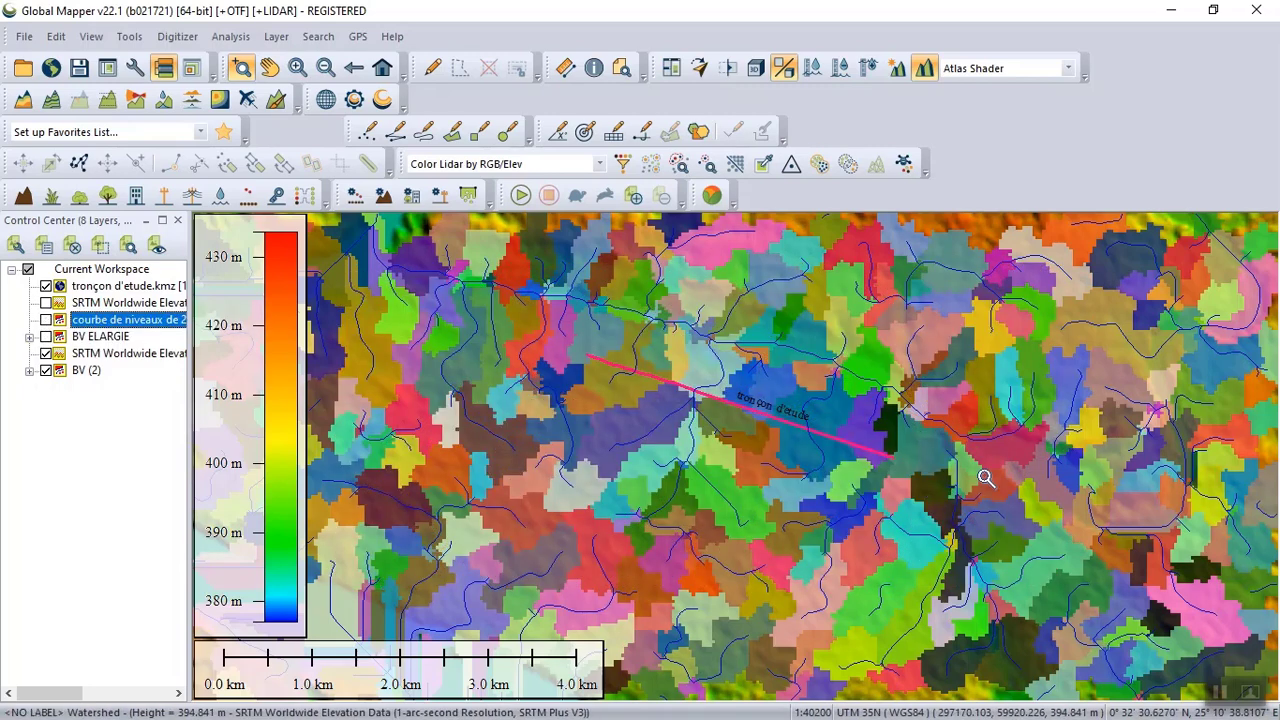
- Trace an area feature from the tronçon d'etude road's eastern part along the outer southern edges of the teal, light blue and orange sub-watersheds
{"action": "left_click", "coordinate": [451, 137]}
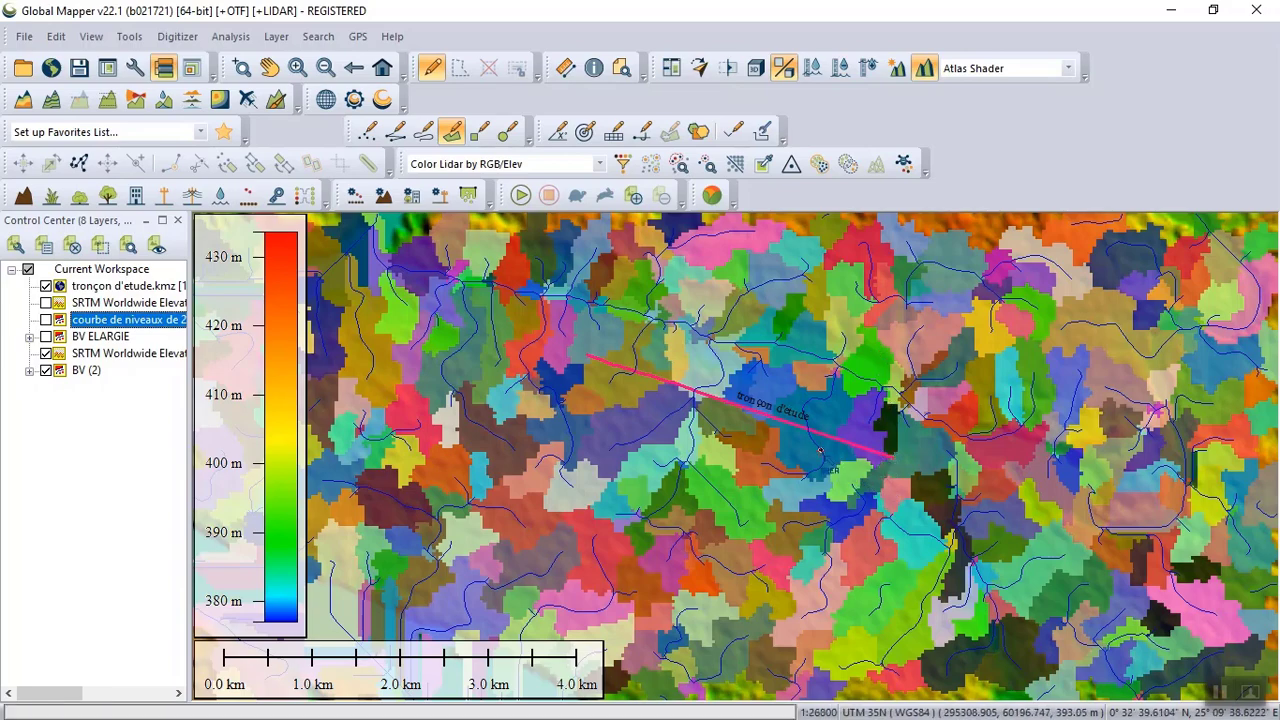
{"action": "scroll", "coordinate": [821, 450], "scroll_direction": "up", "scroll_amount": 1}
{"action": "scroll", "coordinate": [869, 428], "scroll_direction": "up", "scroll_amount": 1}
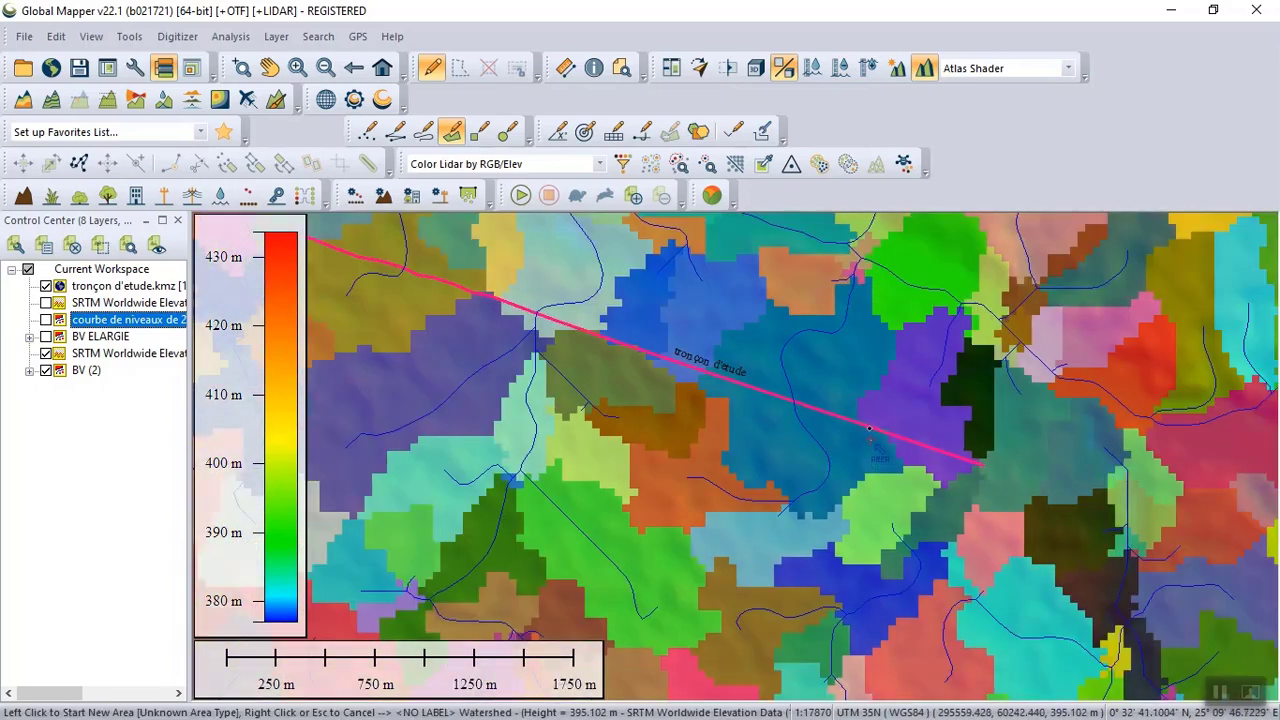
{"action": "left_click", "coordinate": [865, 430]}
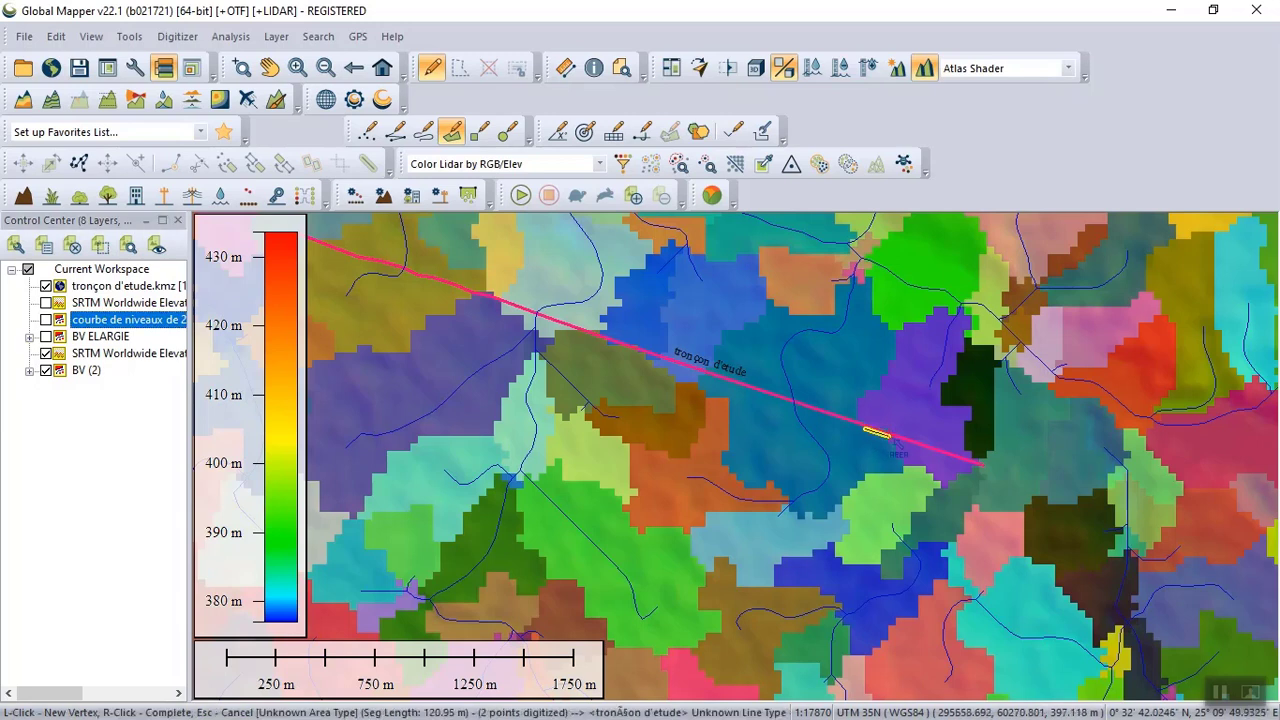
{"action": "left_click", "coordinate": [897, 447]}
{"action": "left_click", "coordinate": [898, 463]}
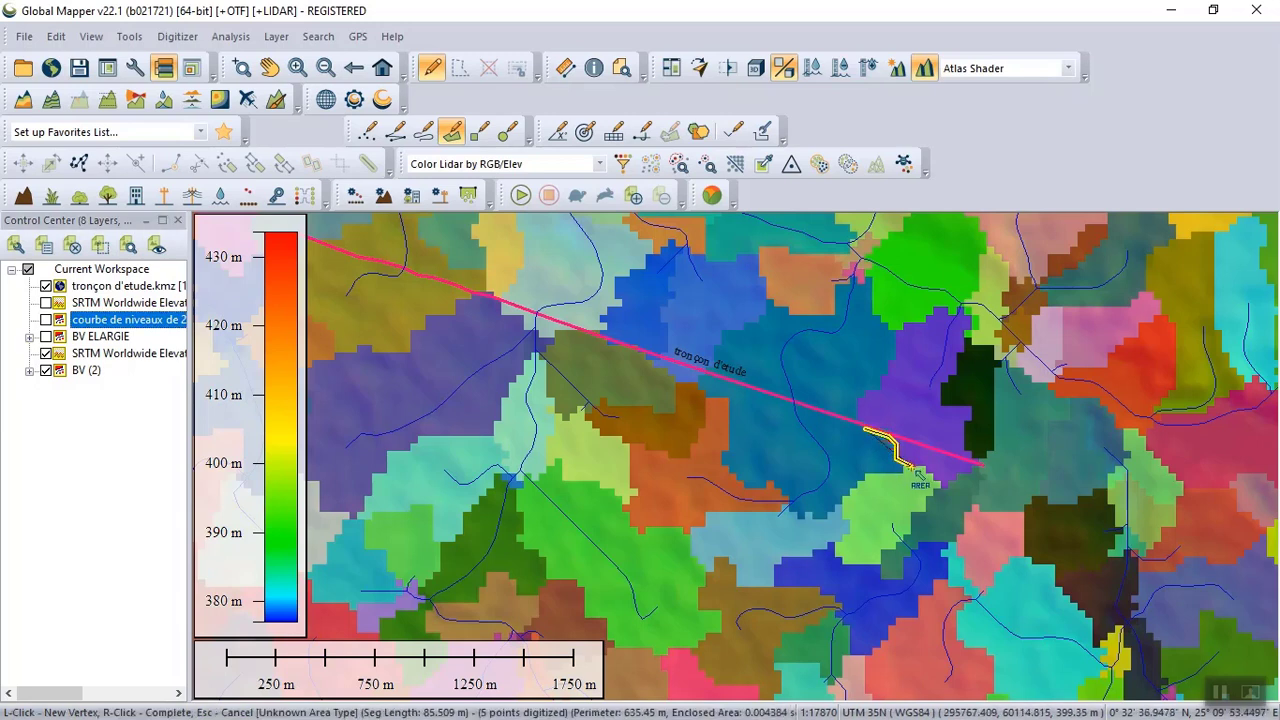
{"action": "left_click", "coordinate": [901, 476]}
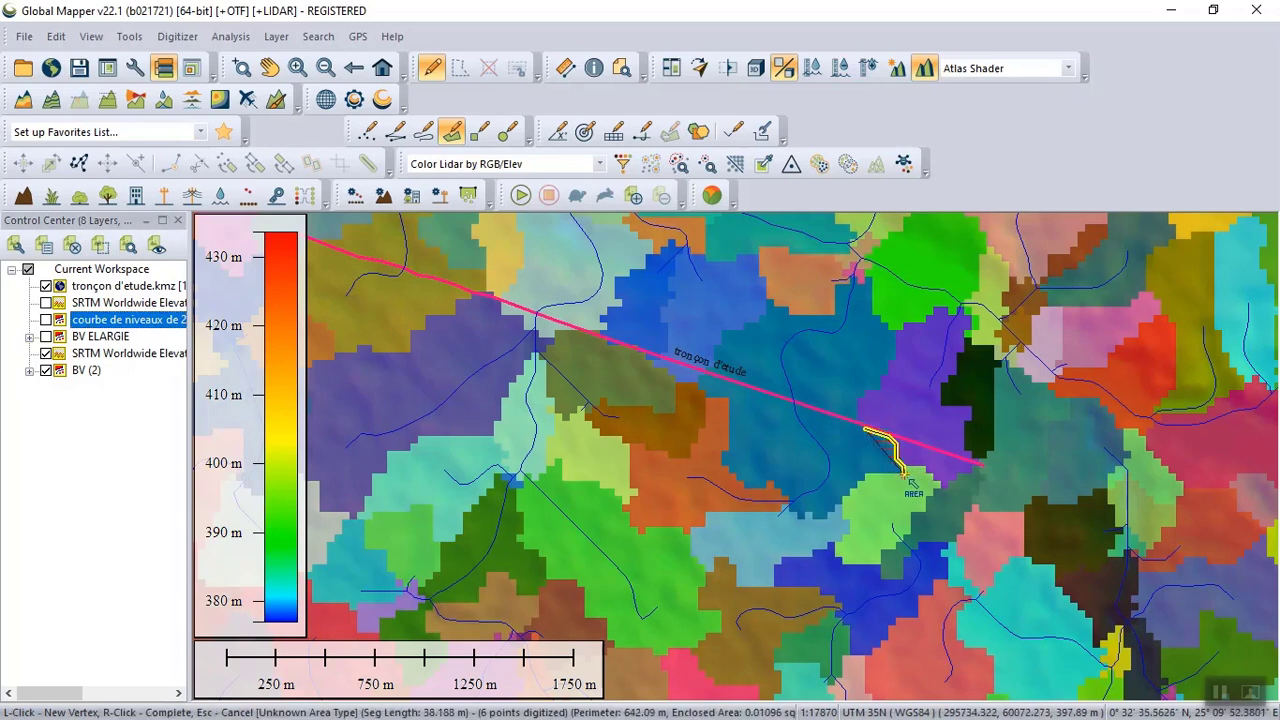
{"action": "left_click", "coordinate": [873, 474]}
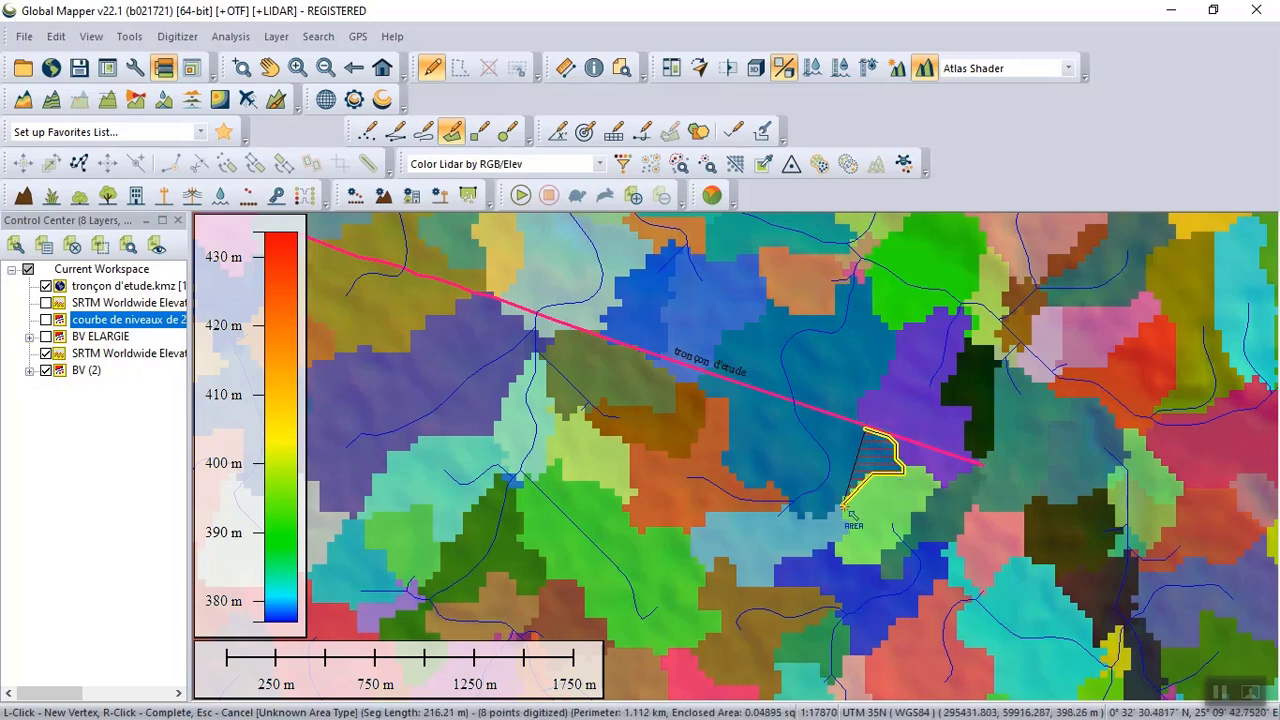
{"action": "left_click", "coordinate": [829, 517]}
{"action": "left_click", "coordinate": [806, 518]}
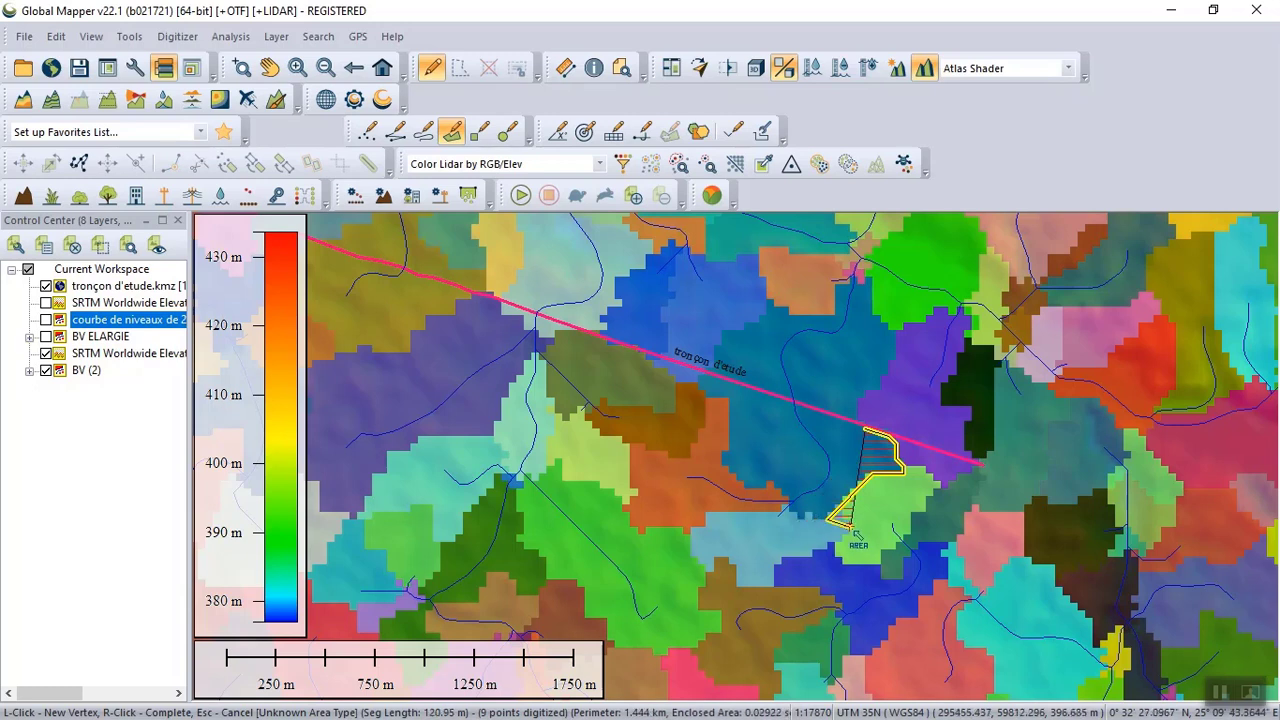
{"action": "left_click", "coordinate": [849, 528]}
{"action": "left_click", "coordinate": [852, 530]}
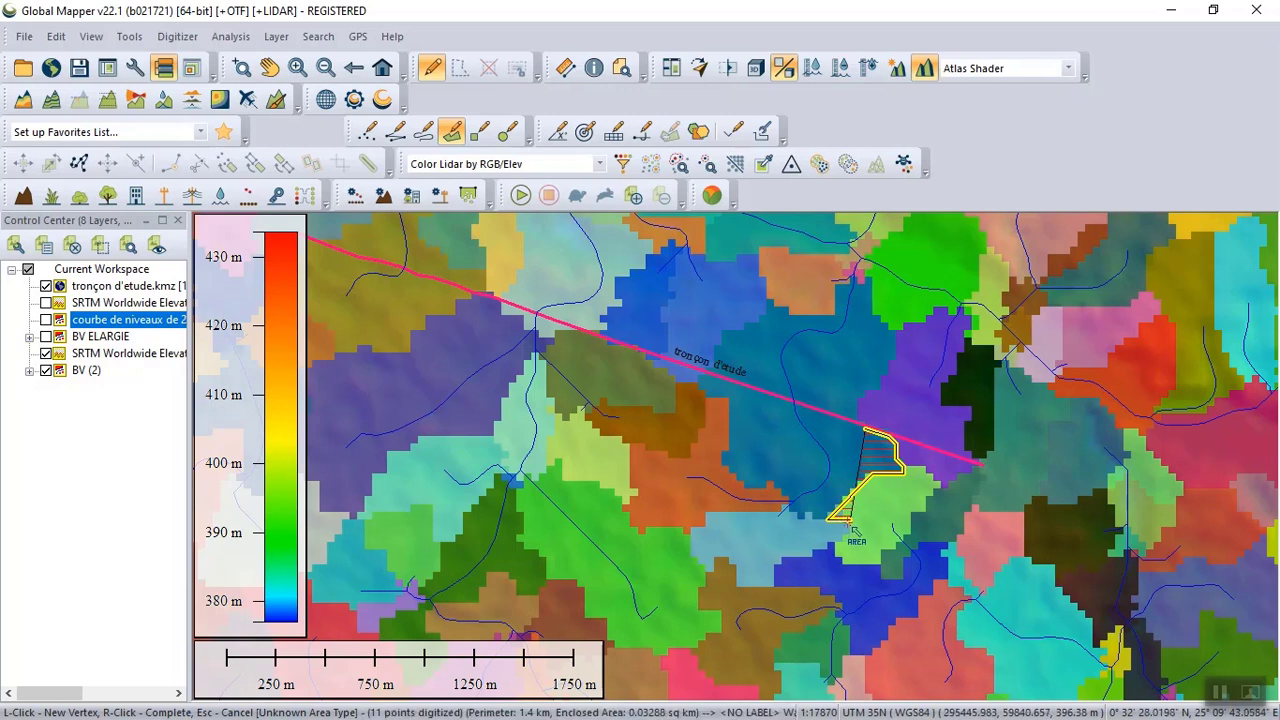
{"action": "left_click", "coordinate": [834, 540]}
{"action": "left_click", "coordinate": [813, 549]}
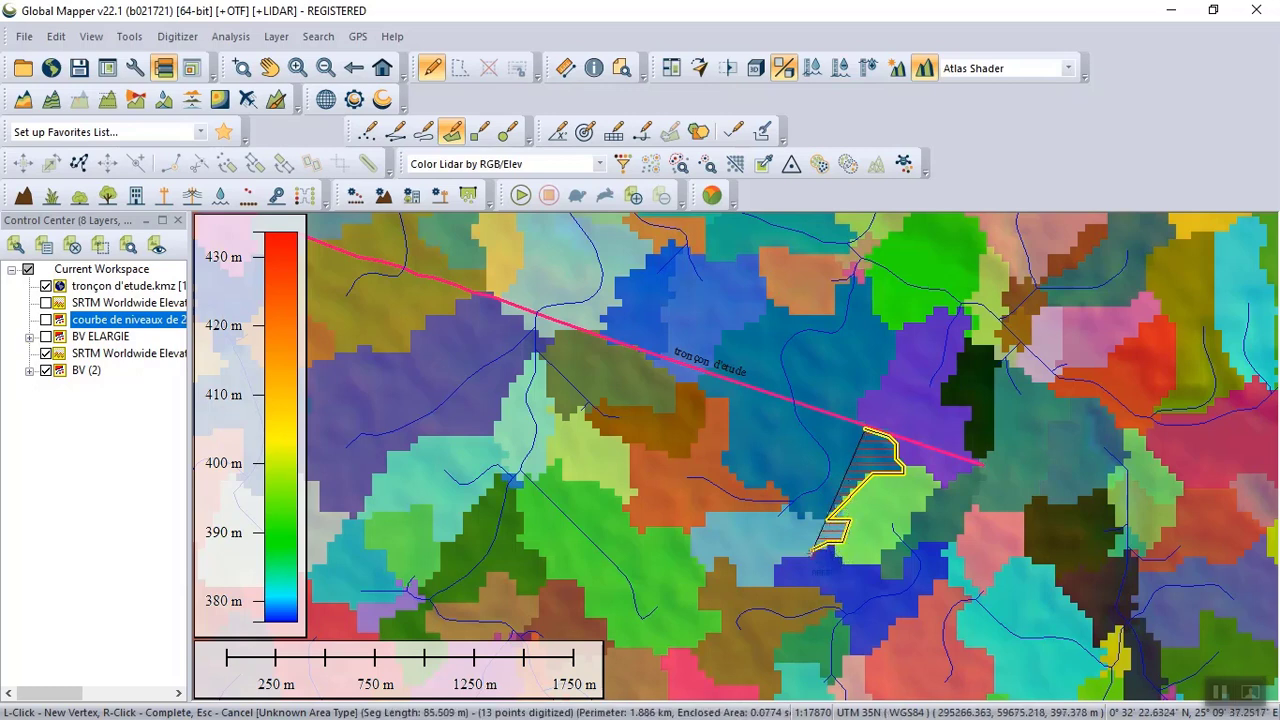
{"action": "left_click", "coordinate": [798, 557]}
{"action": "left_click", "coordinate": [782, 563]}
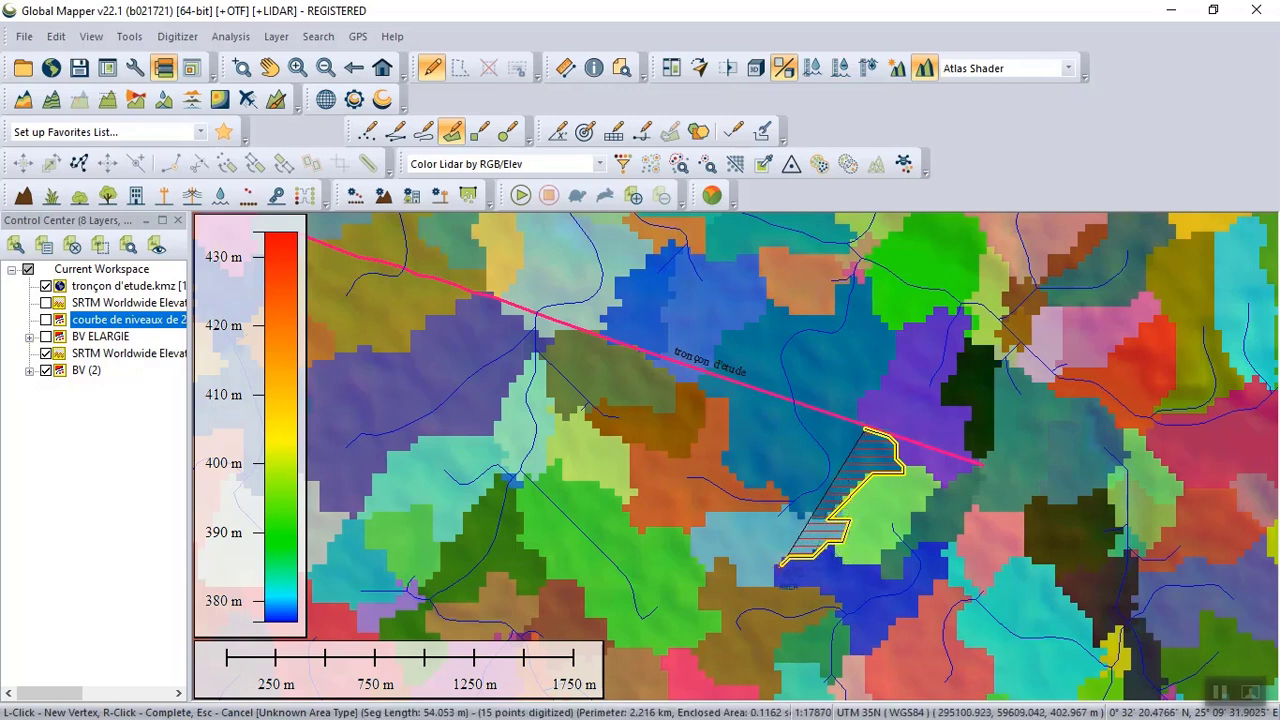
{"action": "left_click", "coordinate": [760, 576]}
{"action": "left_click", "coordinate": [738, 587]}
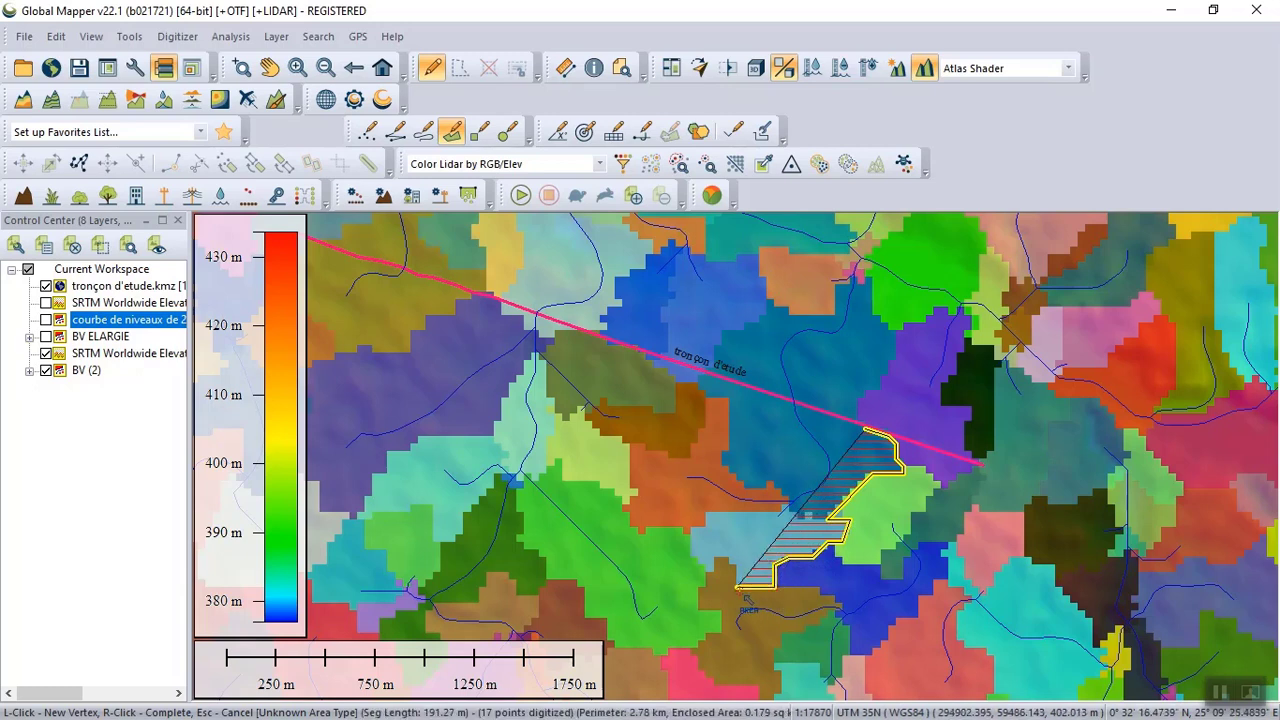
{"action": "left_click", "coordinate": [740, 588]}
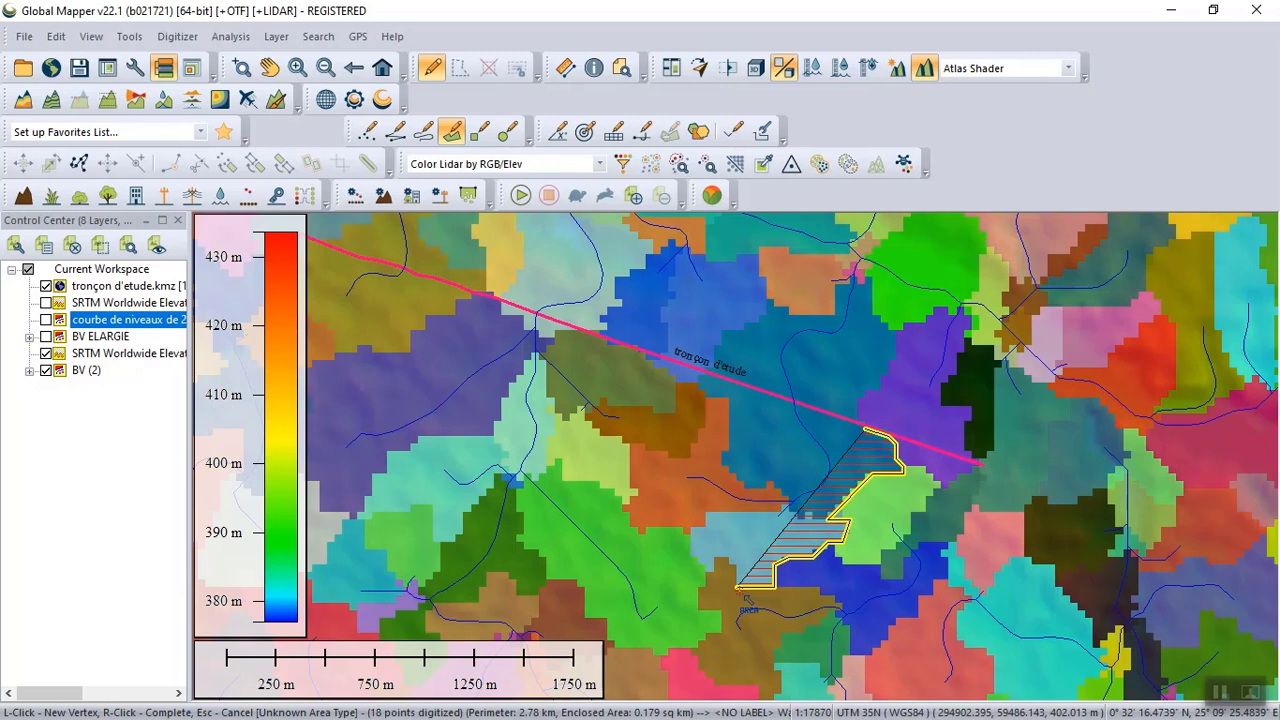
{"action": "left_click", "coordinate": [731, 573]}
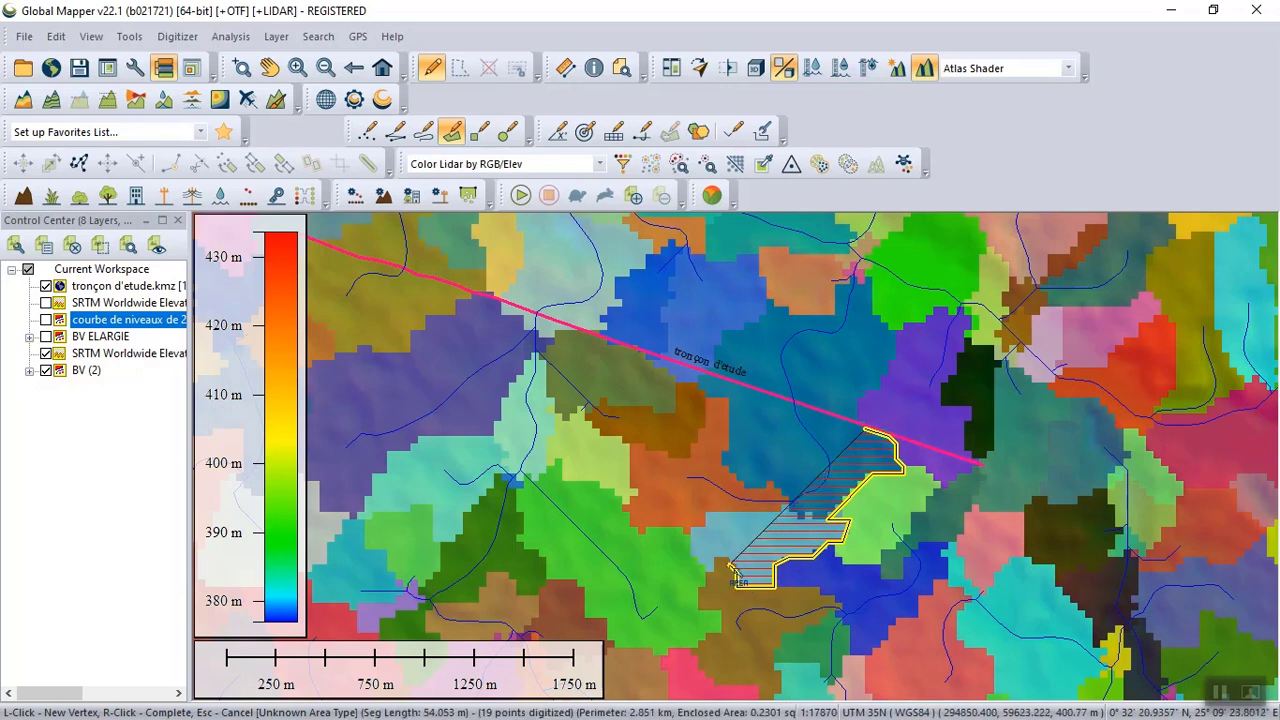
{"action": "left_click", "coordinate": [723, 558]}
{"action": "left_click", "coordinate": [717, 561]}
{"action": "left_click", "coordinate": [712, 566]}
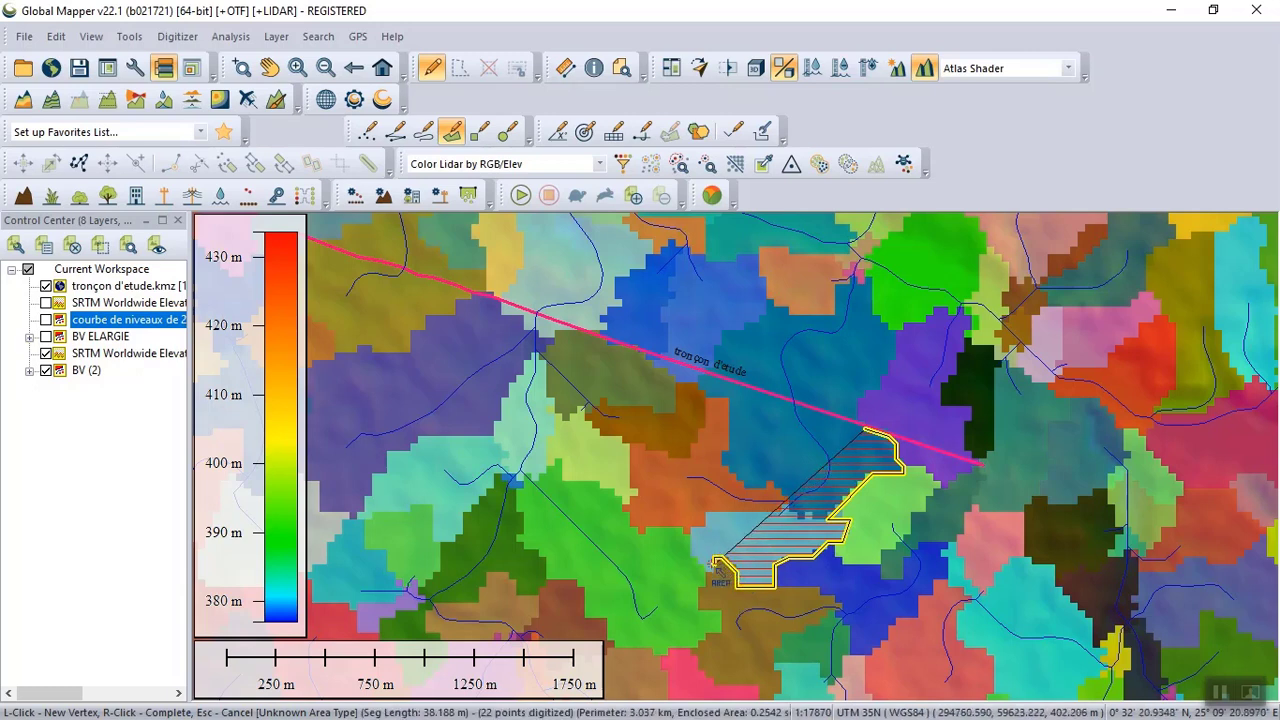
{"action": "left_click", "coordinate": [714, 572]}
{"action": "left_click", "coordinate": [691, 558]}
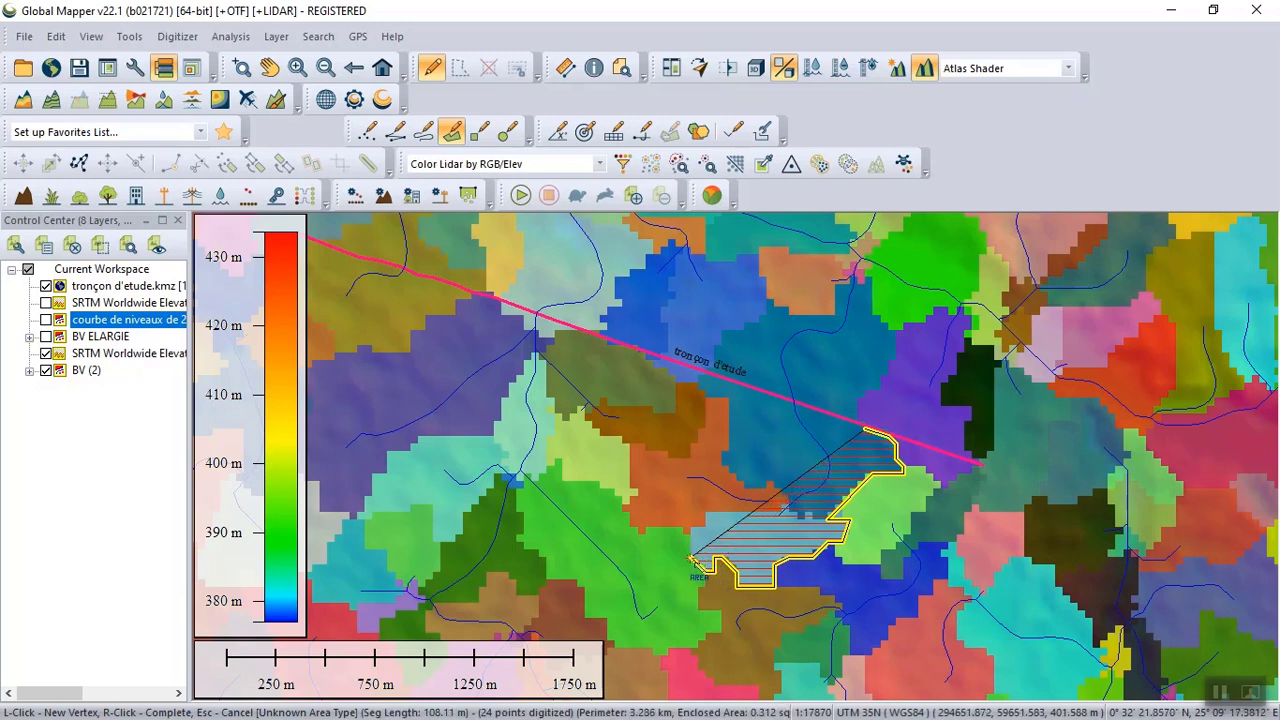
{"action": "left_click", "coordinate": [690, 552]}
{"action": "left_click", "coordinate": [688, 544]}
{"action": "left_click", "coordinate": [685, 533]}
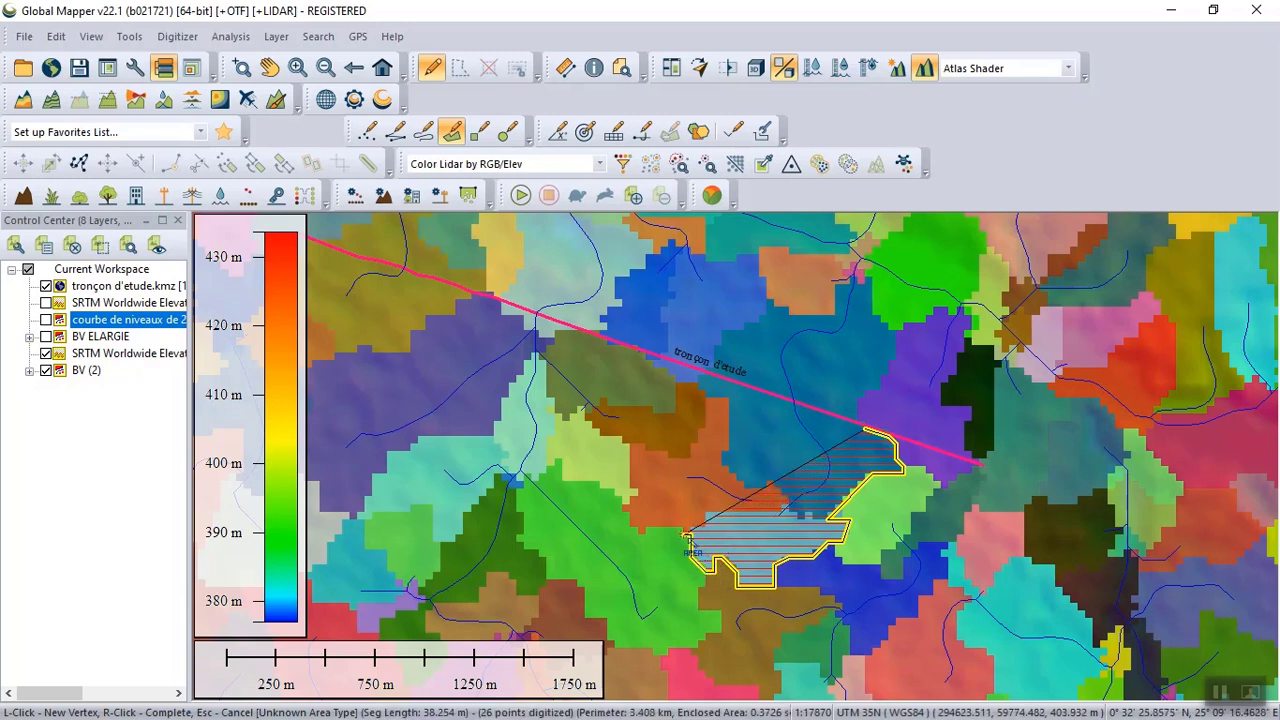
{"action": "left_click", "coordinate": [668, 529]}
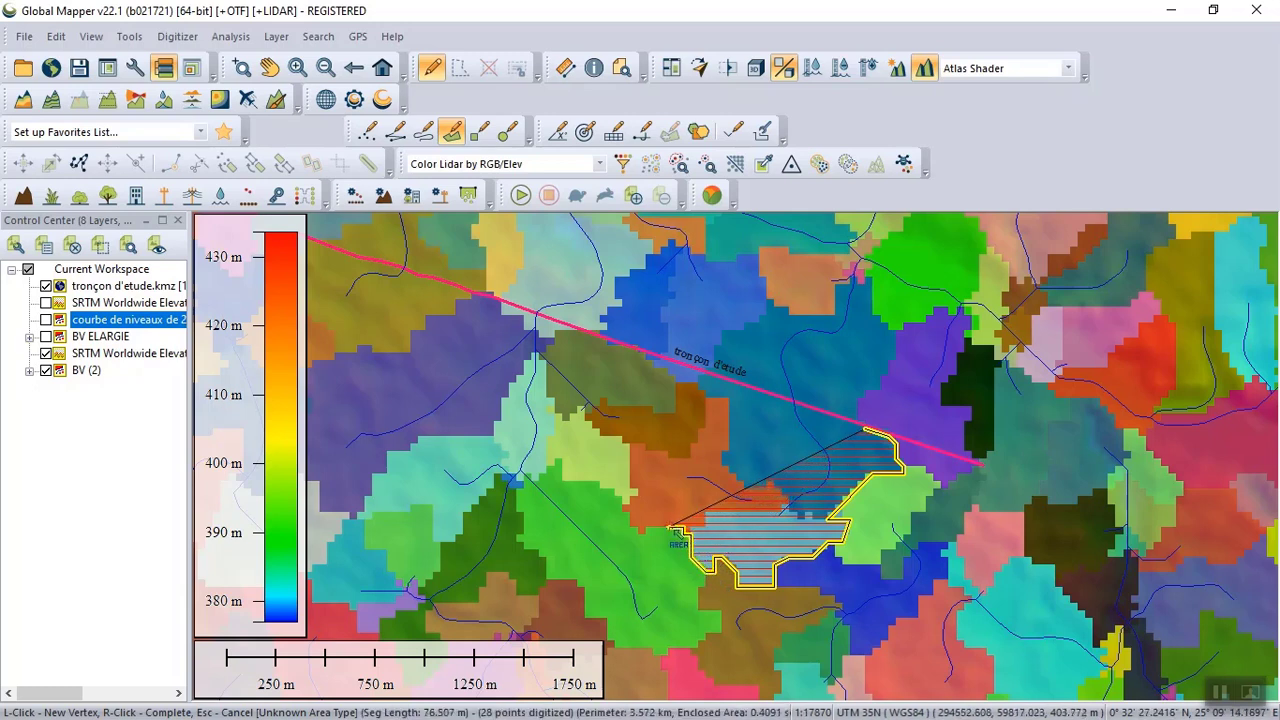
{"action": "left_click", "coordinate": [648, 530]}
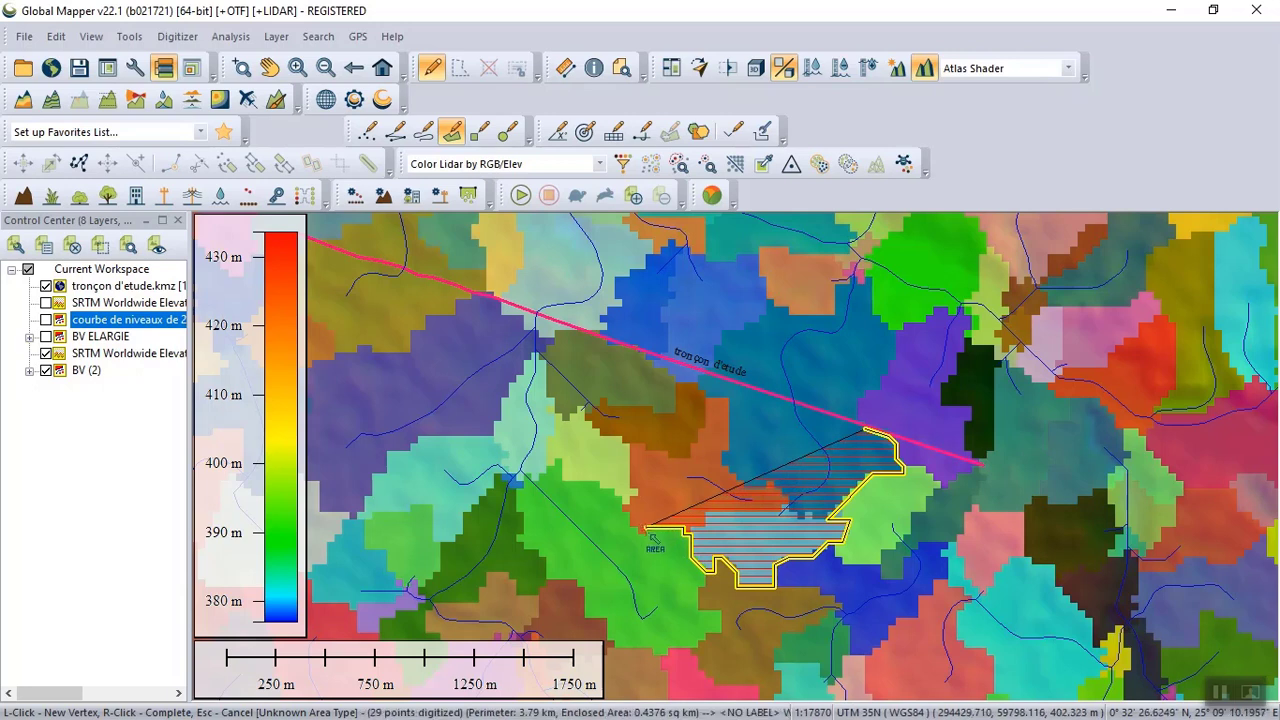
{"action": "left_click", "coordinate": [645, 531]}
{"action": "left_click", "coordinate": [640, 529]}
{"action": "left_click", "coordinate": [635, 526]}
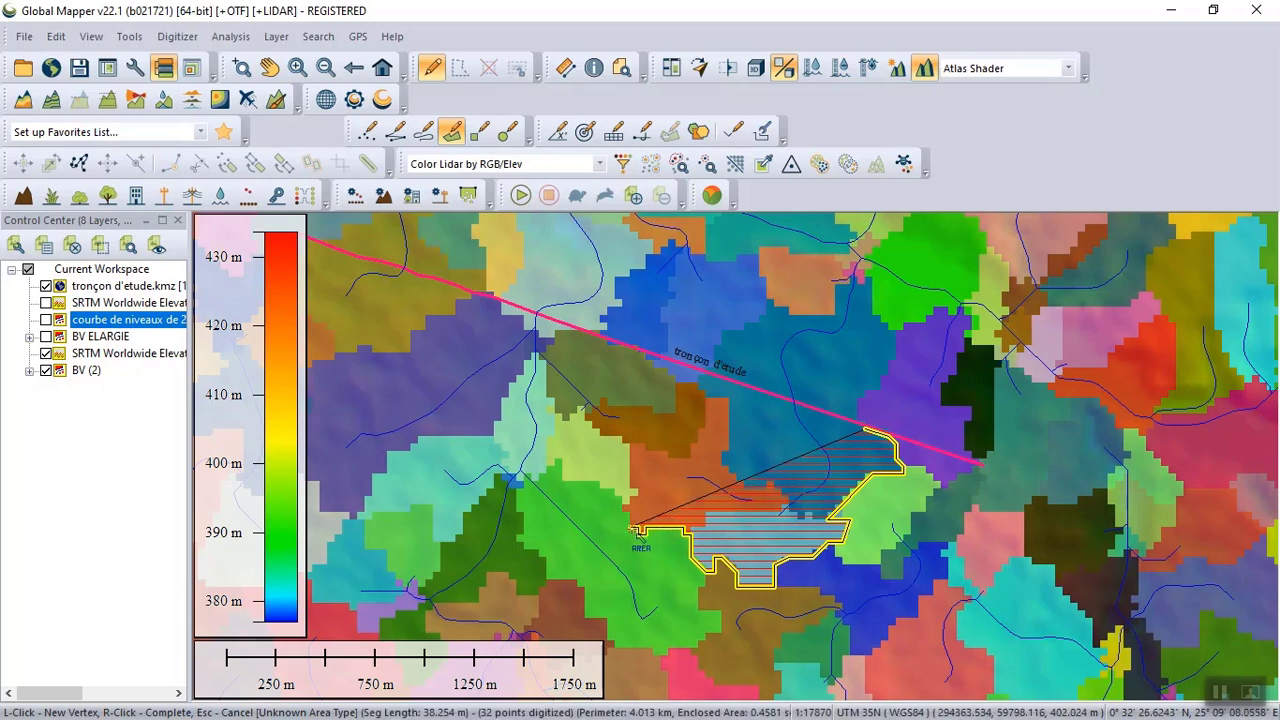
- Continue the catchment area outline north along the orange sub-watershed's western edge to its northwest corner
{"action": "left_click", "coordinate": [630, 521]}
{"action": "left_click", "coordinate": [626, 516]}
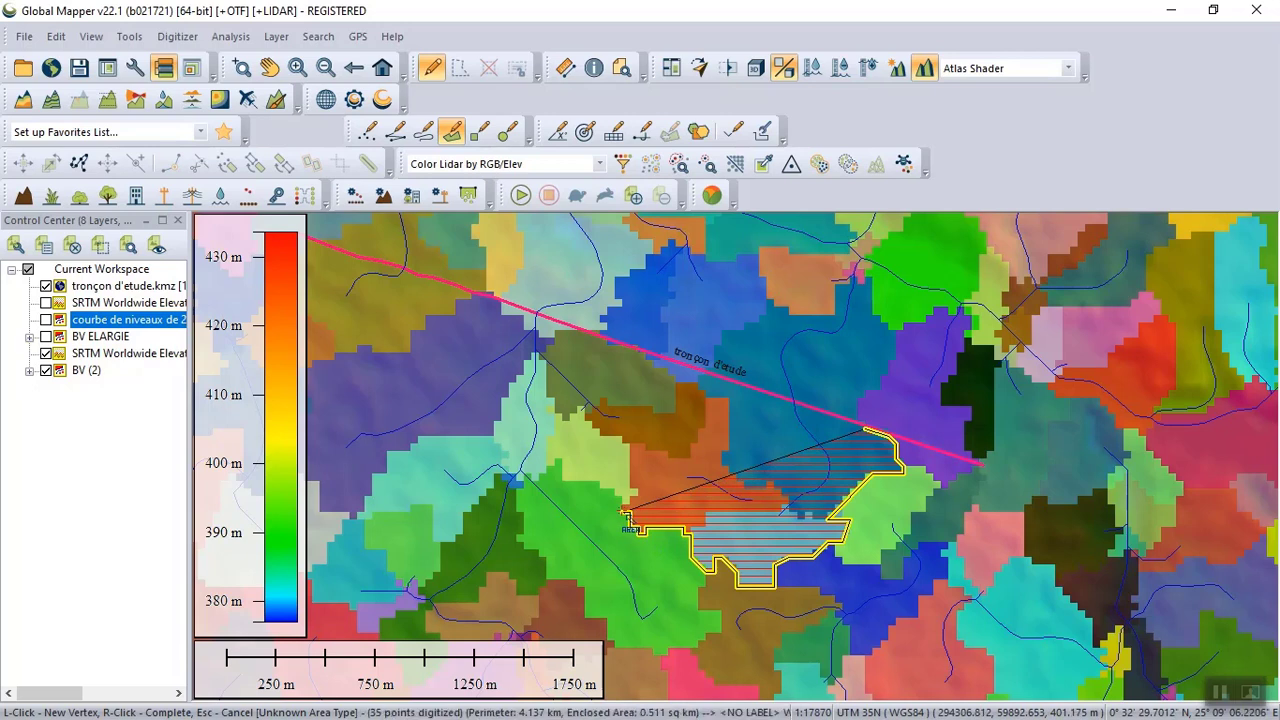
{"action": "left_click", "coordinate": [623, 506]}
{"action": "left_click", "coordinate": [628, 498]}
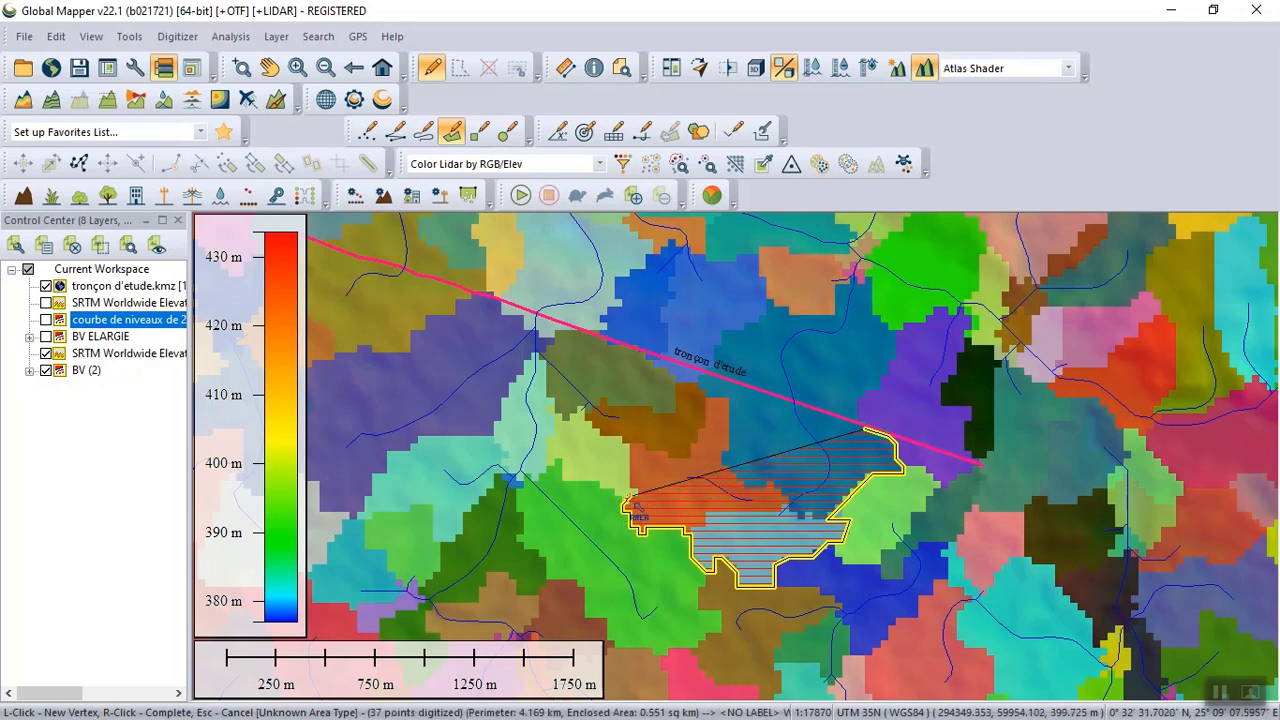
{"action": "left_click", "coordinate": [634, 493]}
{"action": "left_click", "coordinate": [632, 492]}
{"action": "left_click", "coordinate": [640, 487]}
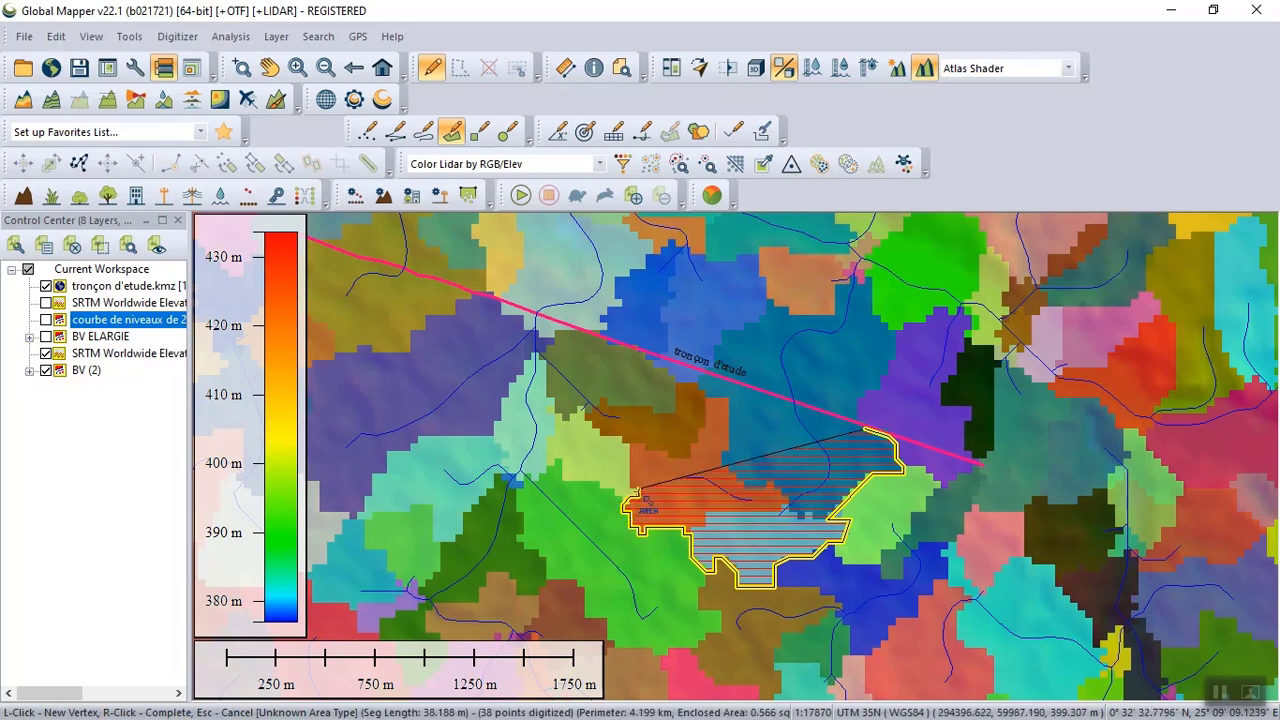
{"action": "left_click", "coordinate": [631, 446]}
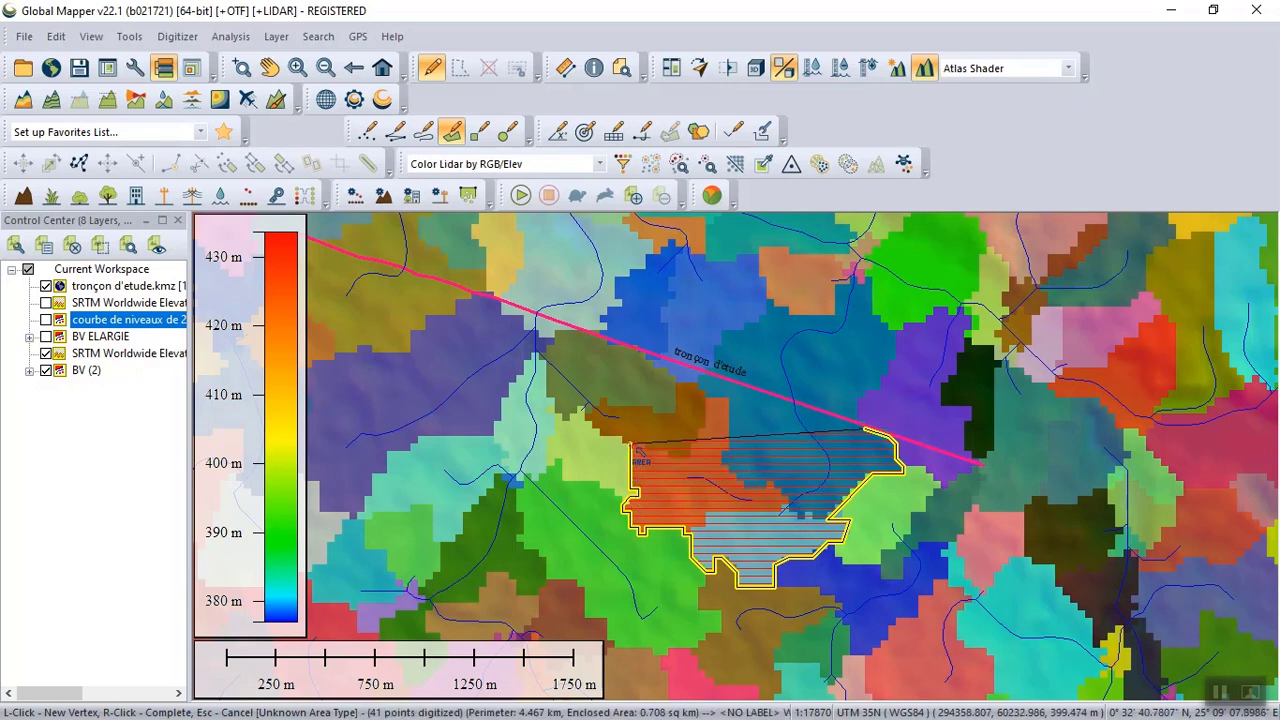
- Extend the outline along the boundary between the orange and brown sub-watersheds up to the tronçon d'etude road
{"action": "left_click", "coordinate": [645, 444]}
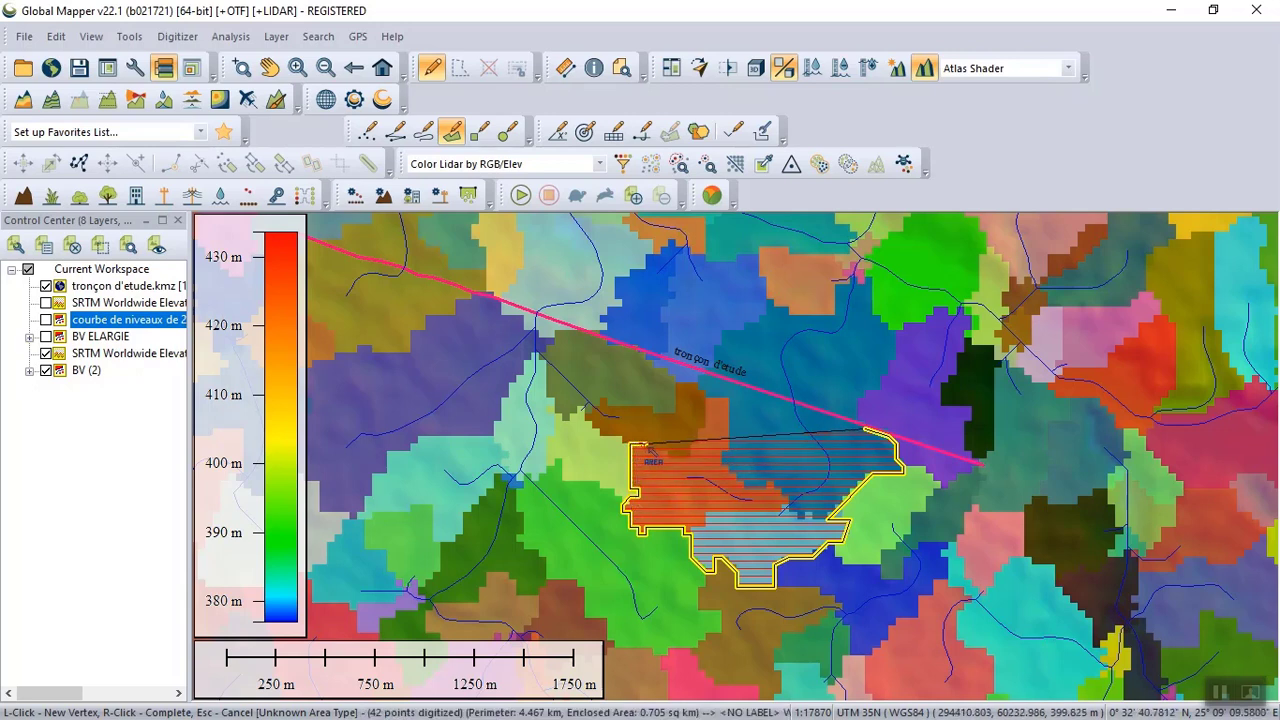
{"action": "left_click", "coordinate": [655, 450]}
{"action": "left_click", "coordinate": [664, 452]}
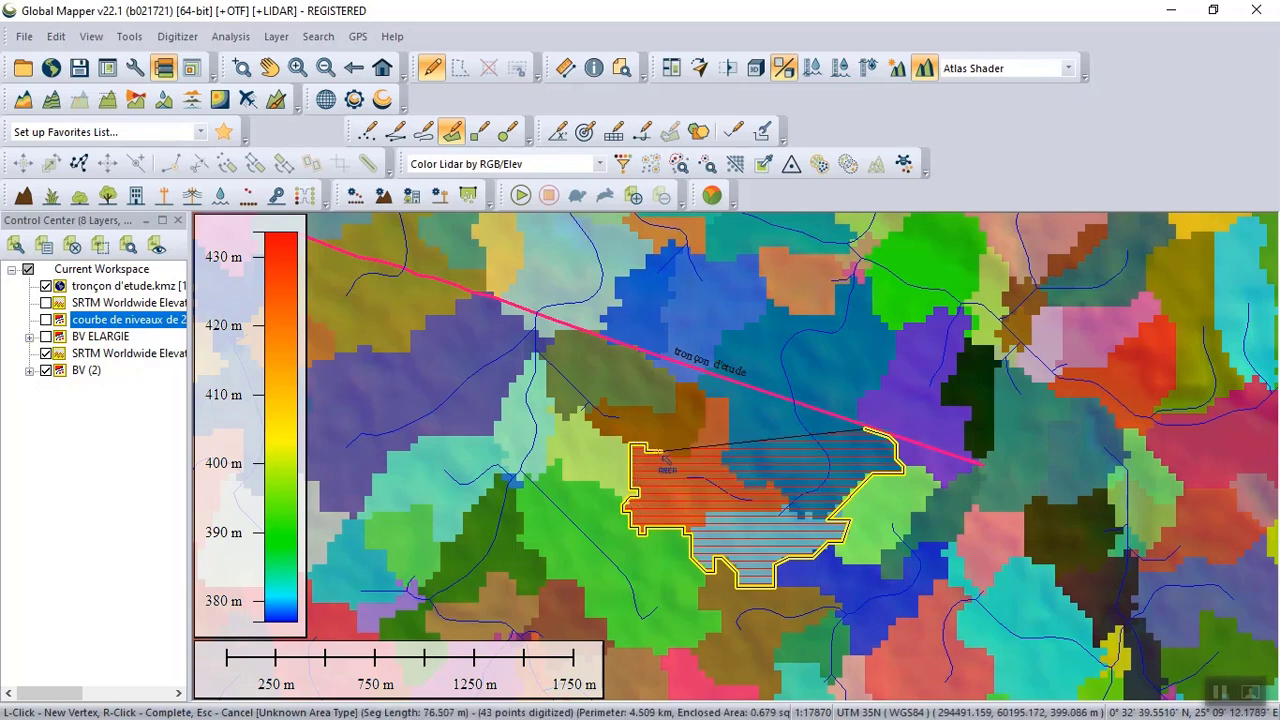
{"action": "left_click", "coordinate": [672, 456]}
{"action": "left_click", "coordinate": [680, 458]}
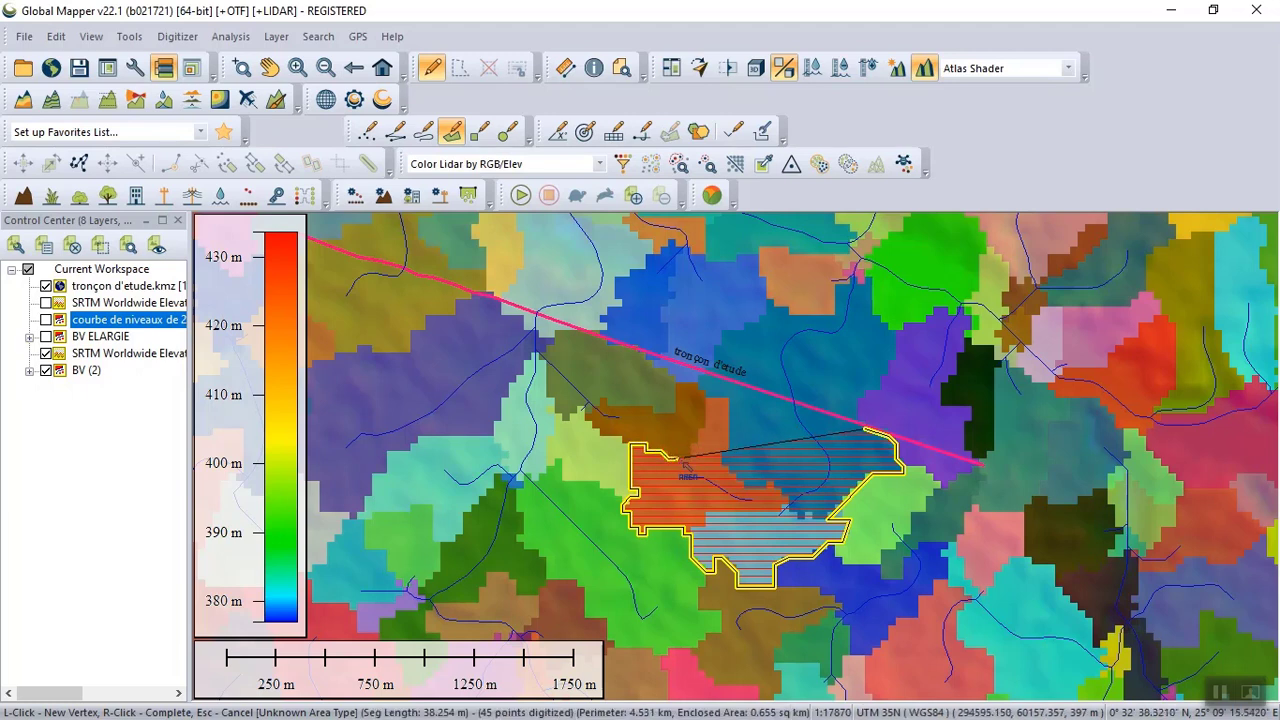
{"action": "left_click", "coordinate": [686, 455]}
{"action": "left_click", "coordinate": [692, 447]}
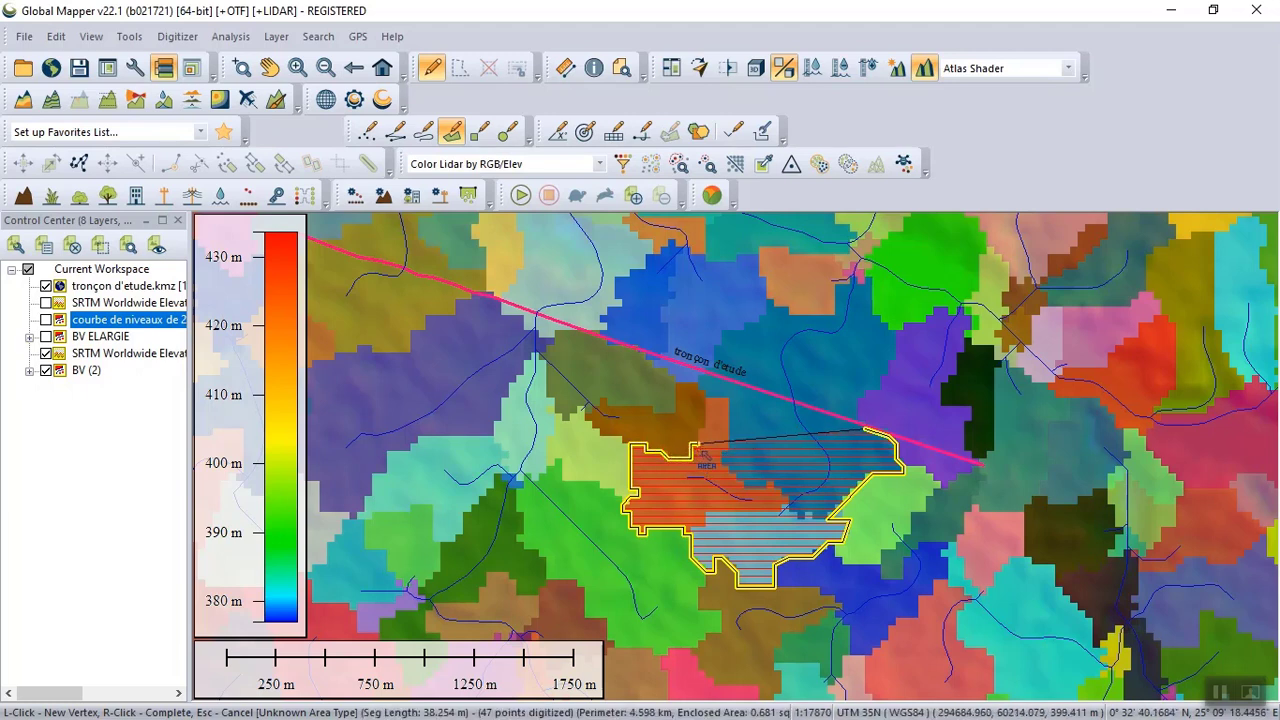
{"action": "left_click", "coordinate": [699, 443]}
{"action": "left_click", "coordinate": [700, 438]}
{"action": "left_click", "coordinate": [703, 431]}
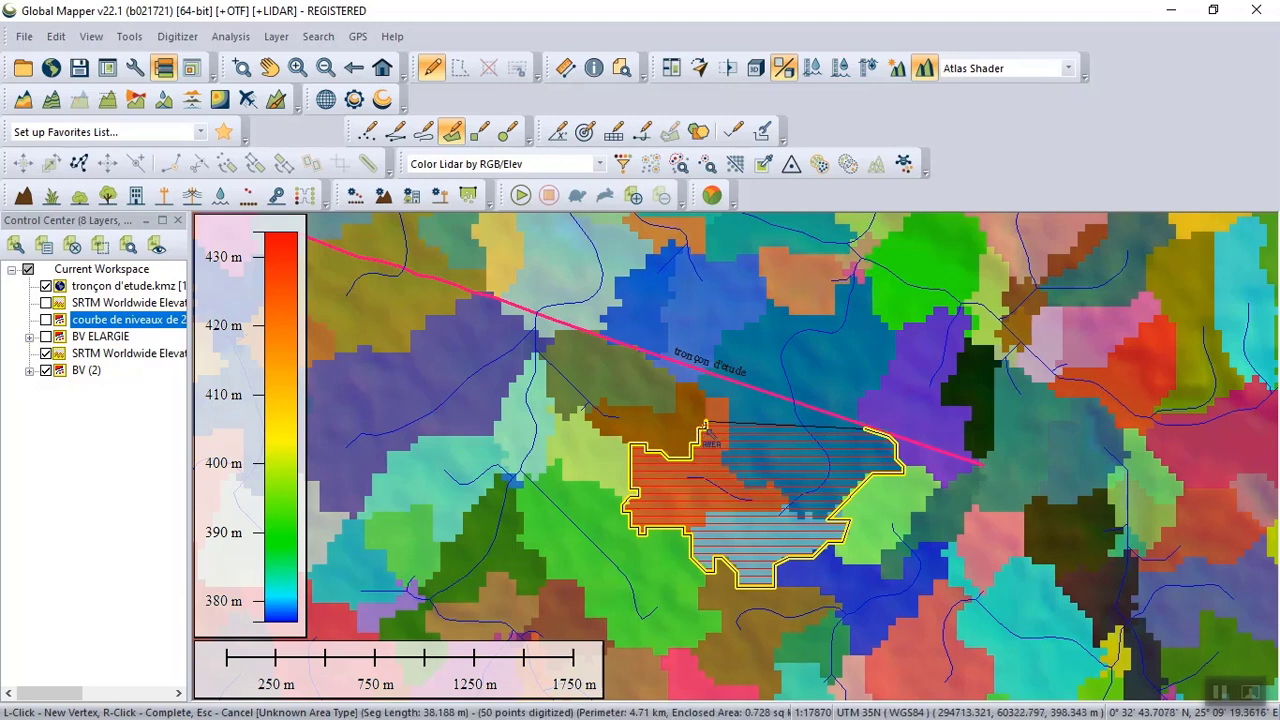
{"action": "left_click", "coordinate": [702, 410]}
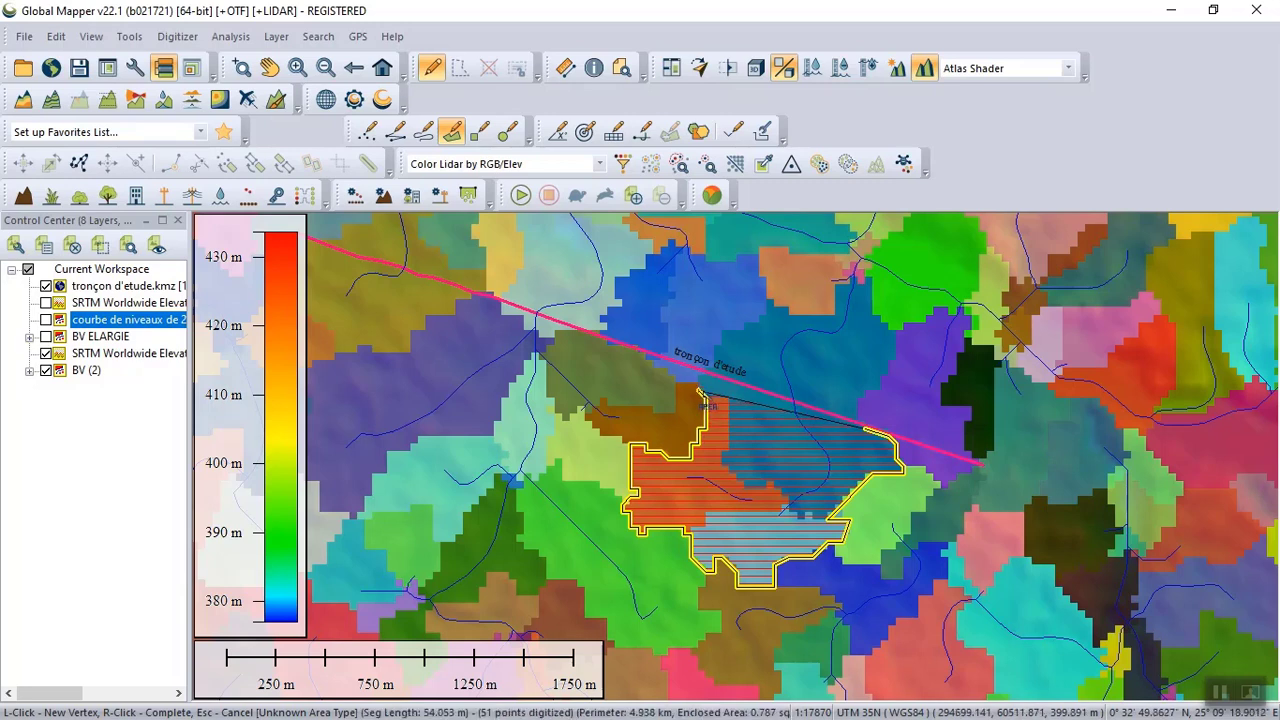
{"action": "left_click", "coordinate": [698, 390]}
{"action": "left_click", "coordinate": [703, 379]}
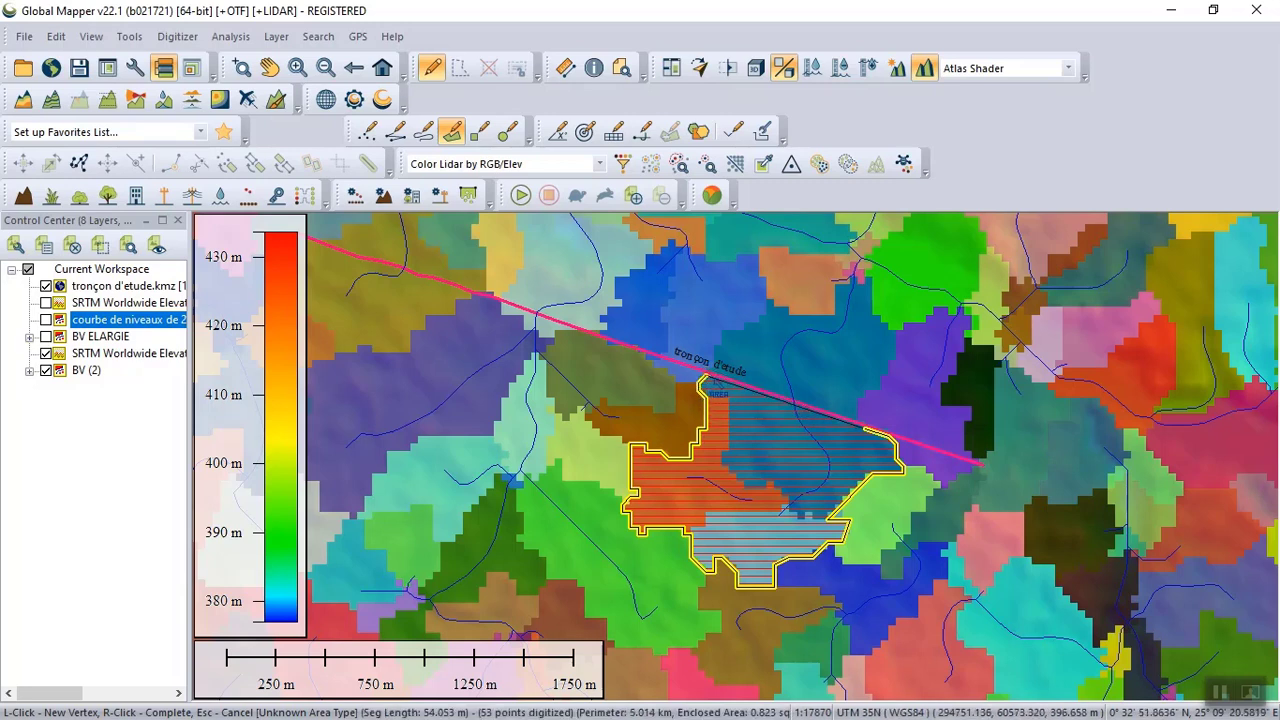
- Follow the tronçon d'etude road back to the outline's eastern starting vertex and complete the area
{"action": "scroll", "coordinate": [703, 381], "scroll_direction": "up", "scroll_amount": 5}
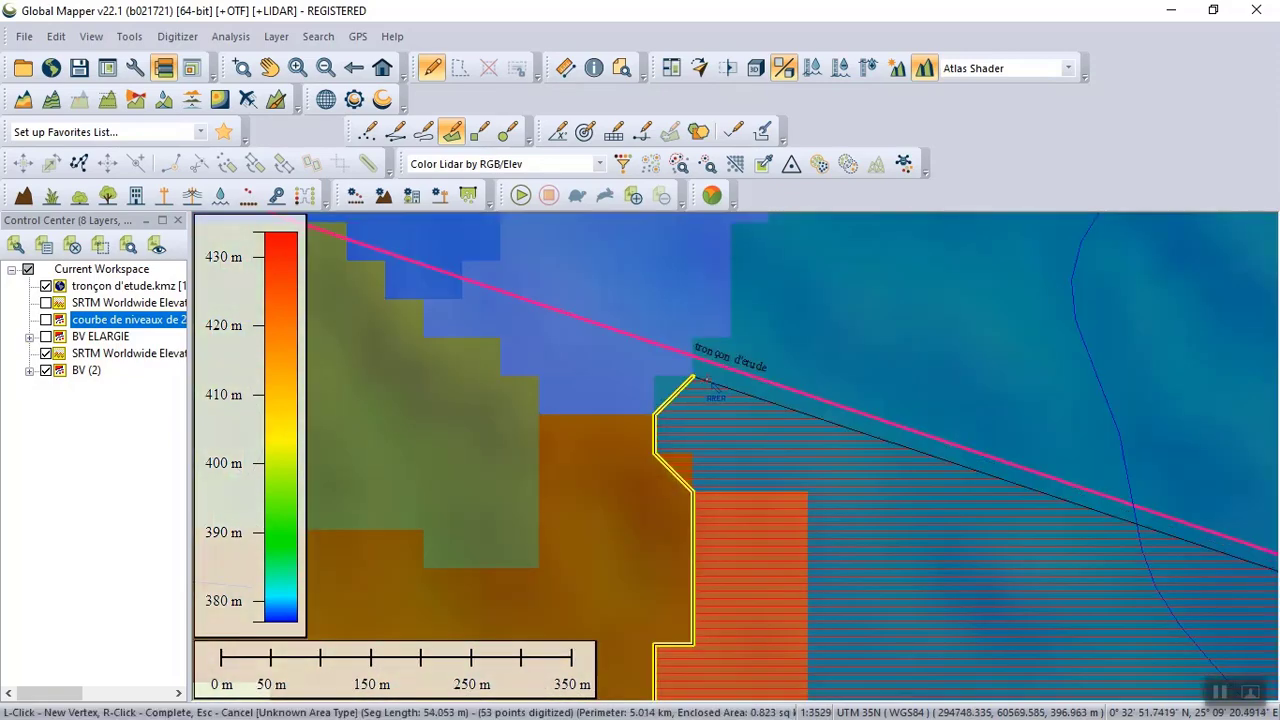
{"action": "left_click", "coordinate": [714, 379]}
{"action": "scroll", "coordinate": [713, 378], "scroll_direction": "down", "scroll_amount": 1}
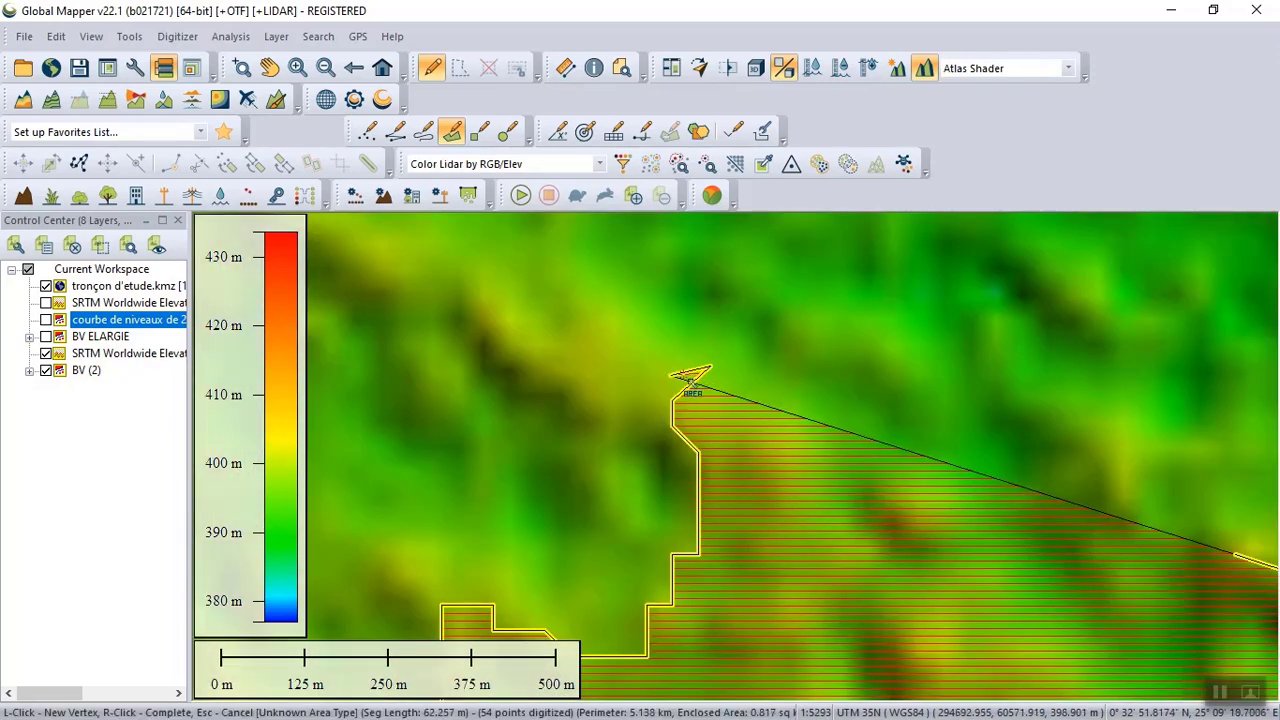
{"action": "scroll", "coordinate": [712, 380], "scroll_direction": "down", "scroll_amount": 9}
{"action": "scroll", "coordinate": [705, 393], "scroll_direction": "up", "scroll_amount": 10}
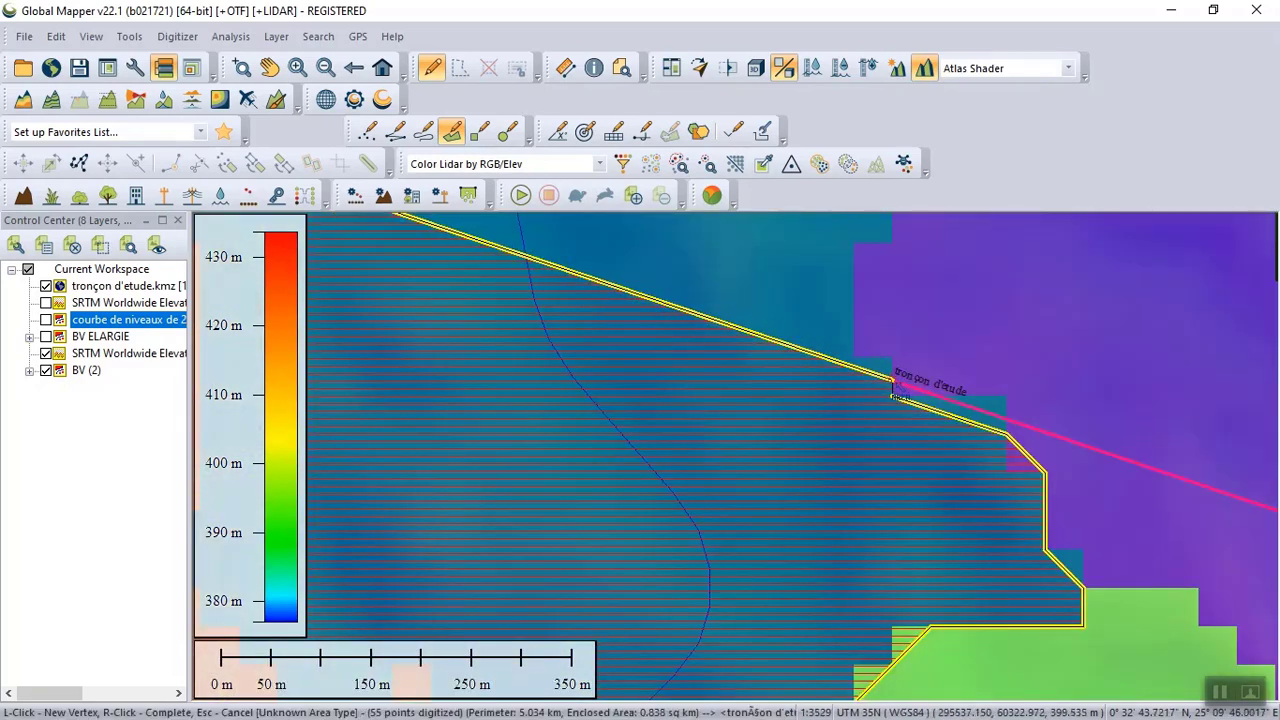
{"action": "left_click", "coordinate": [893, 390]}
{"action": "right_click", "coordinate": [893, 393]}
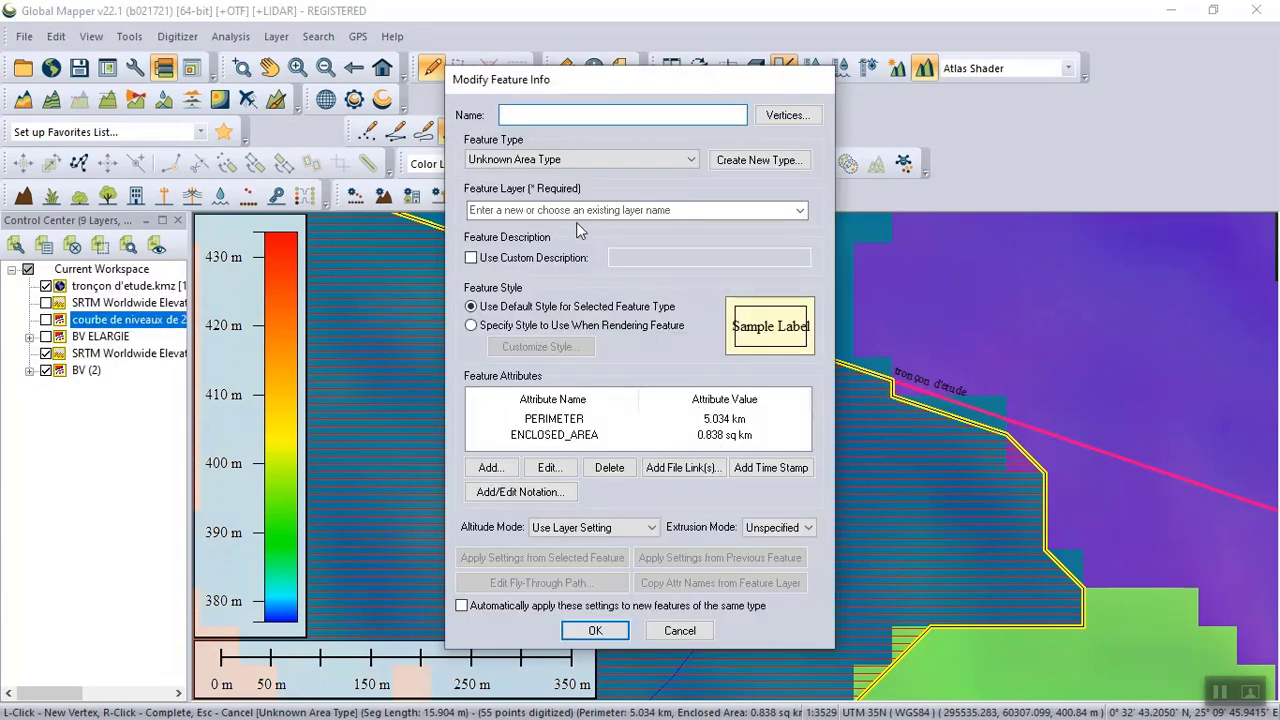
- Name the new area feature BV 1 and assign it to a new layer named BV1
{"action": "type", "text": "BV 1"}
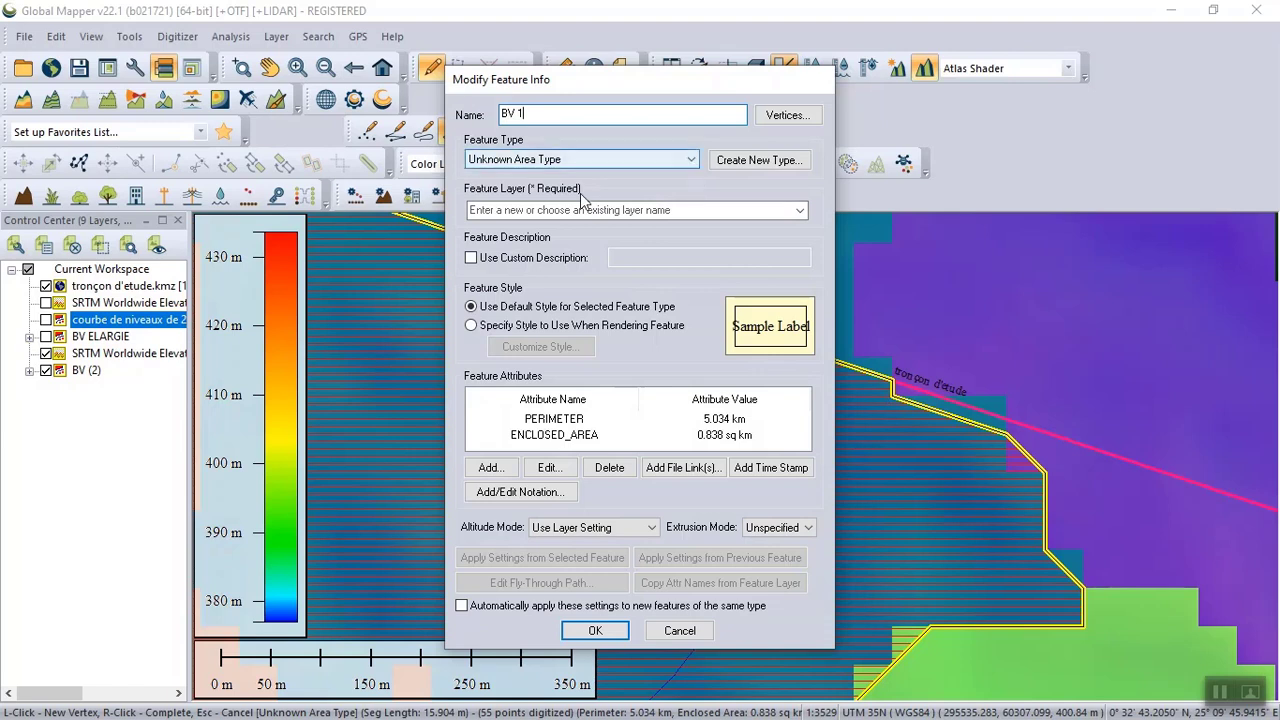
{"action": "left_click", "coordinate": [642, 210]}
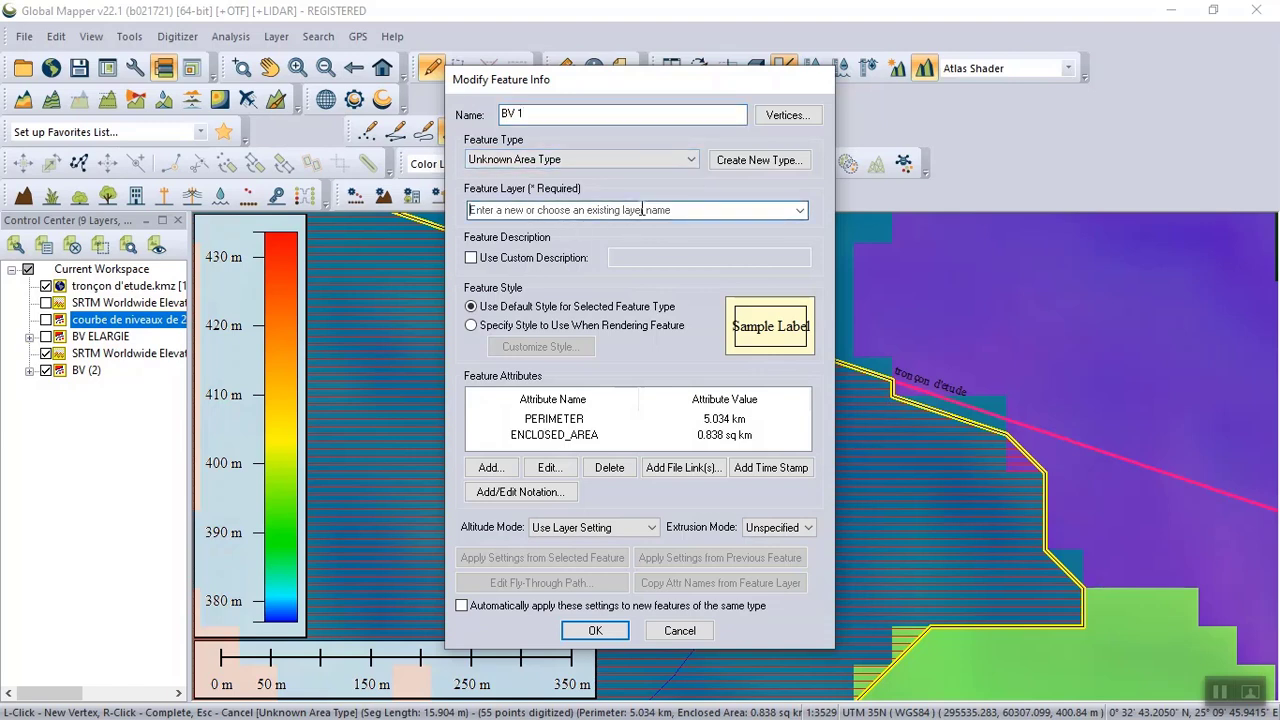
{"action": "type", "text": "BV1"}
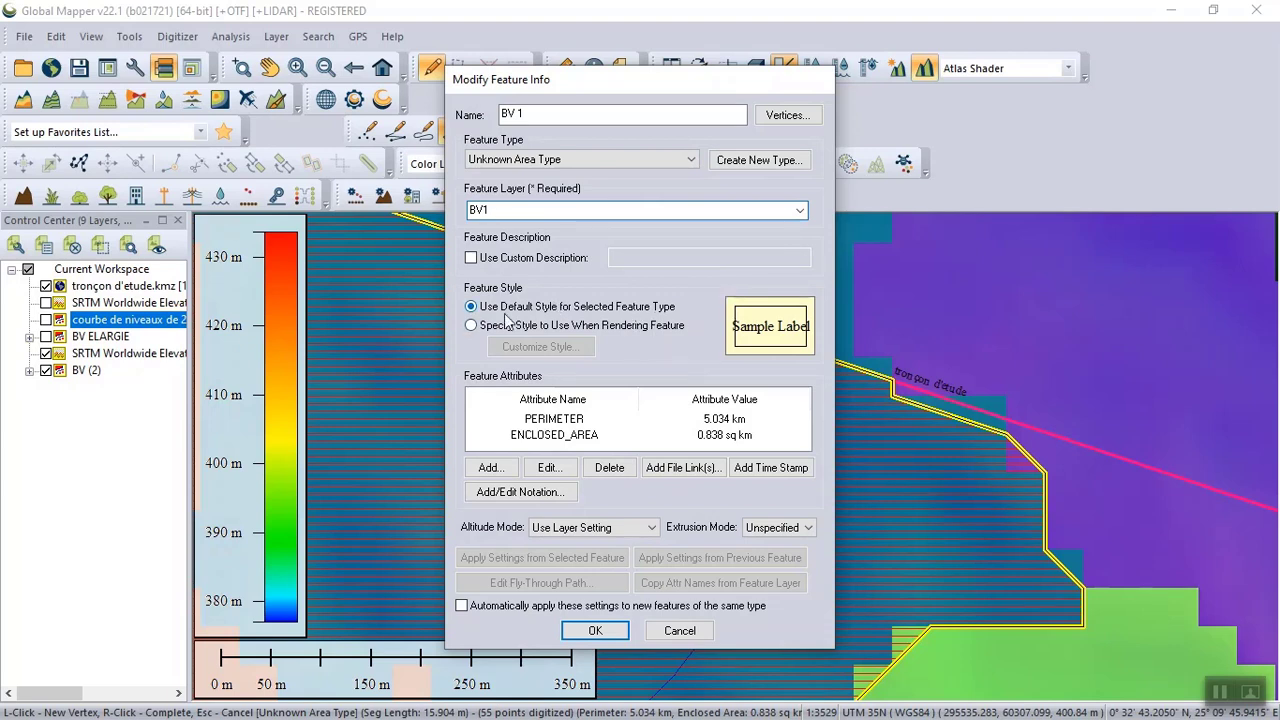
- Give the area a custom style with a solid magenta border 2 pixels wide and save the feature
{"action": "left_click", "coordinate": [472, 326]}
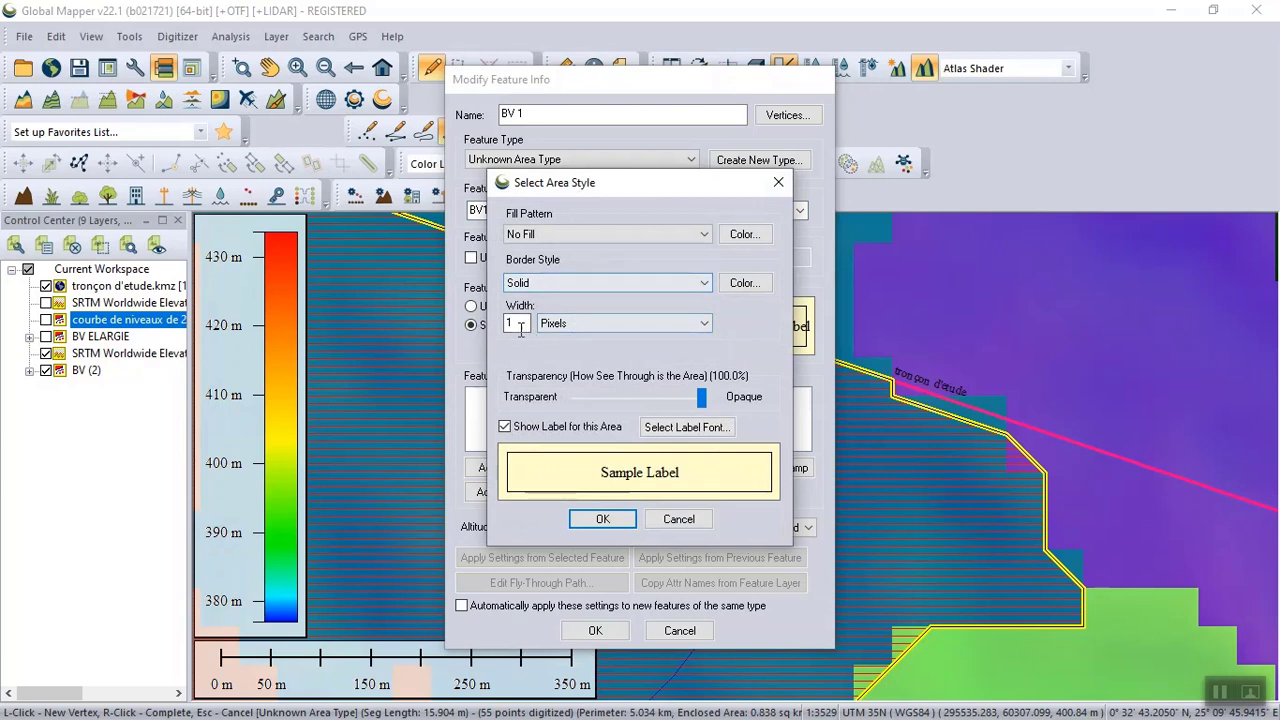
{"action": "key", "text": "Tab"}
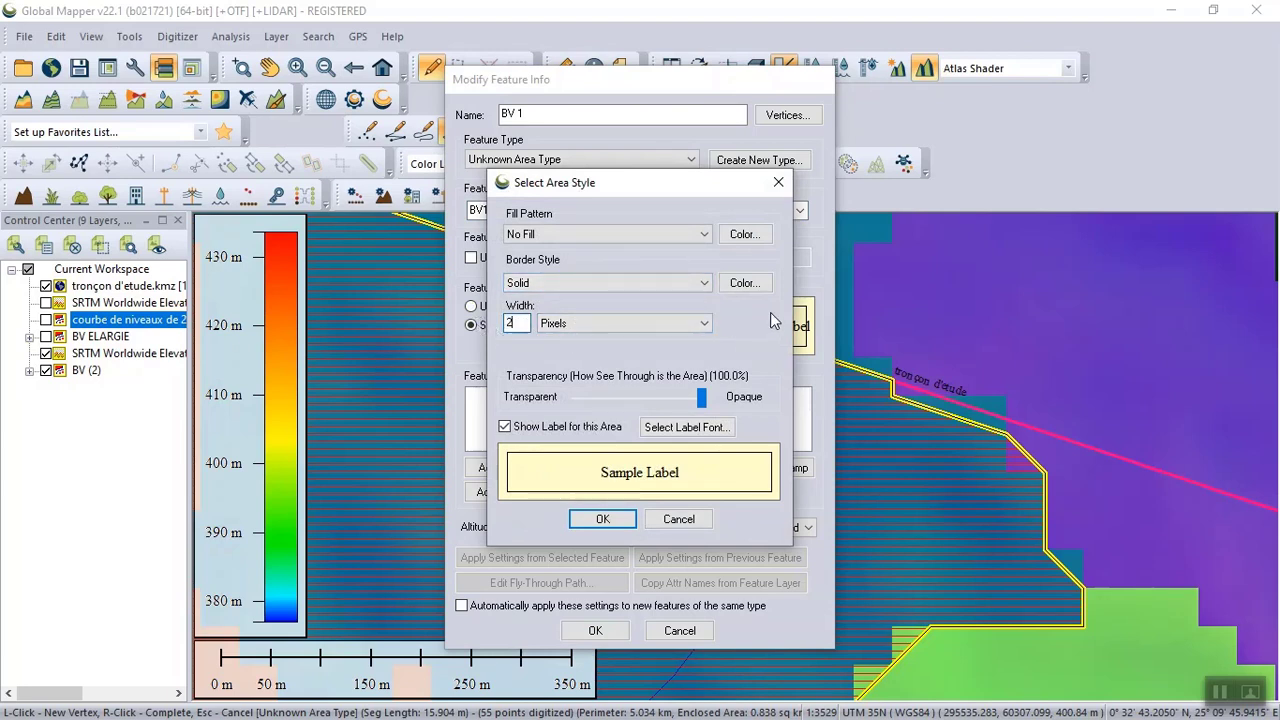
{"action": "left_click", "coordinate": [745, 284]}
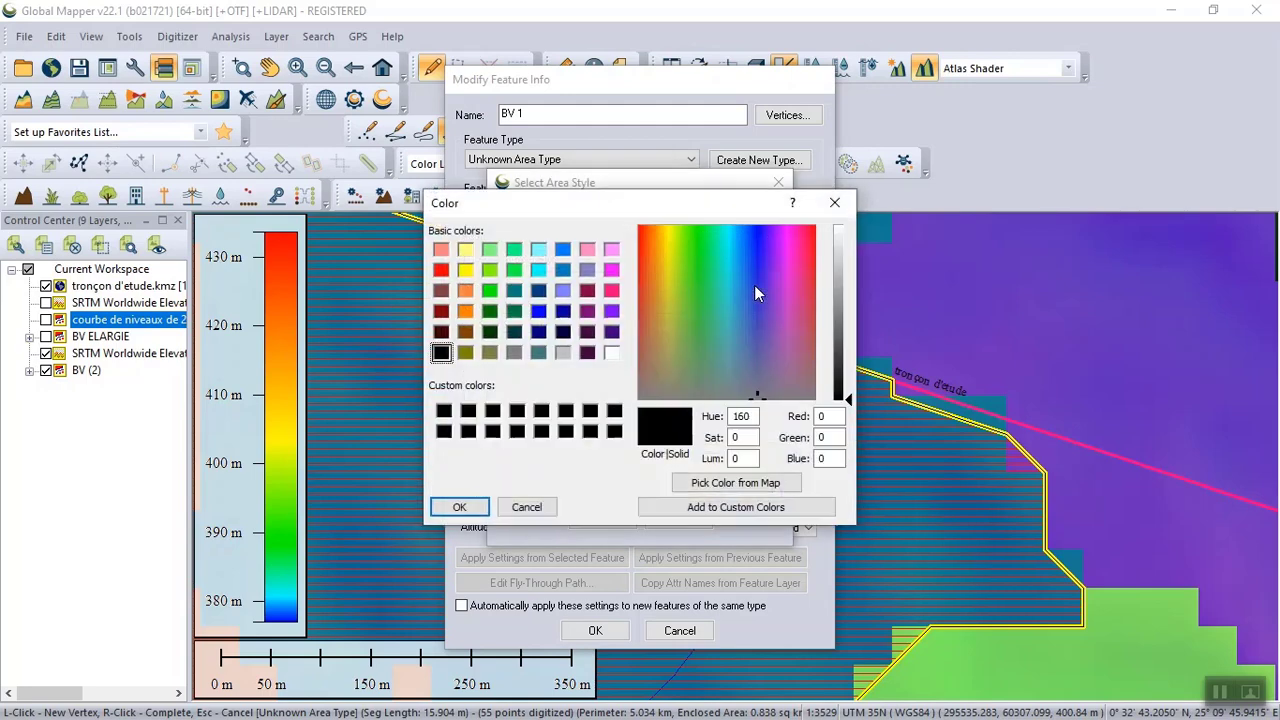
{"action": "left_click", "coordinate": [611, 270]}
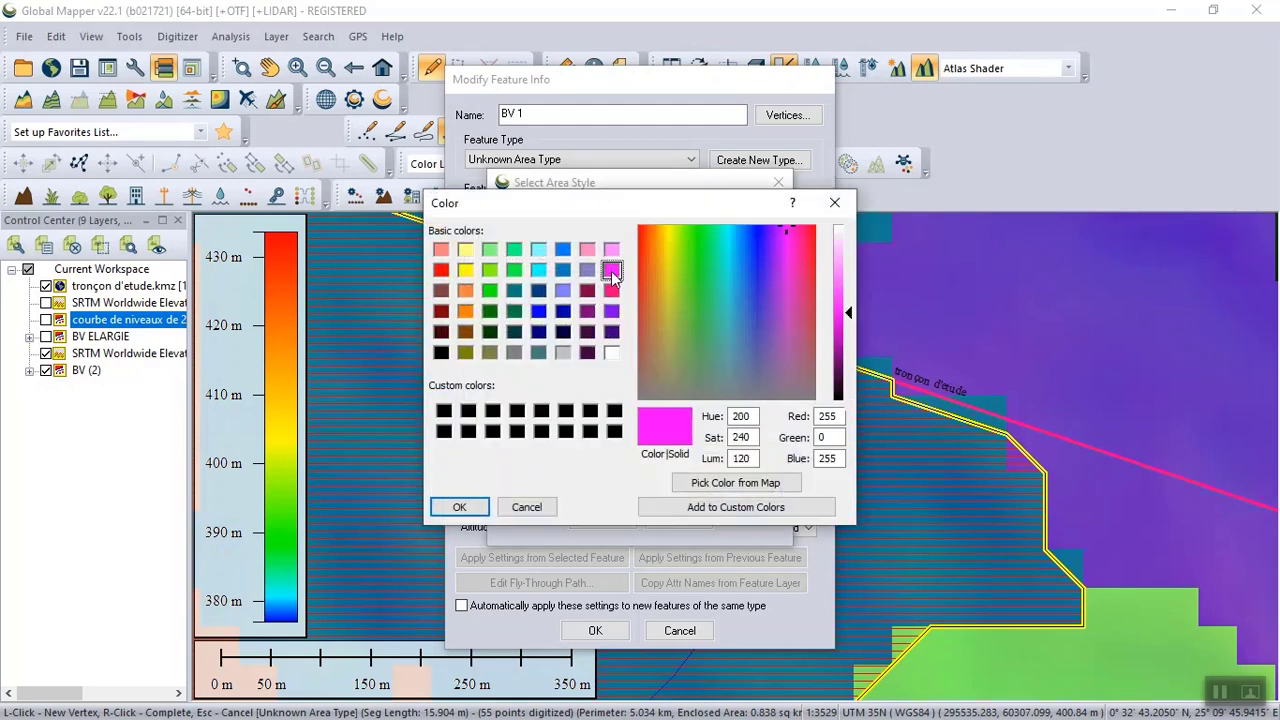
{"action": "left_click", "coordinate": [459, 507]}
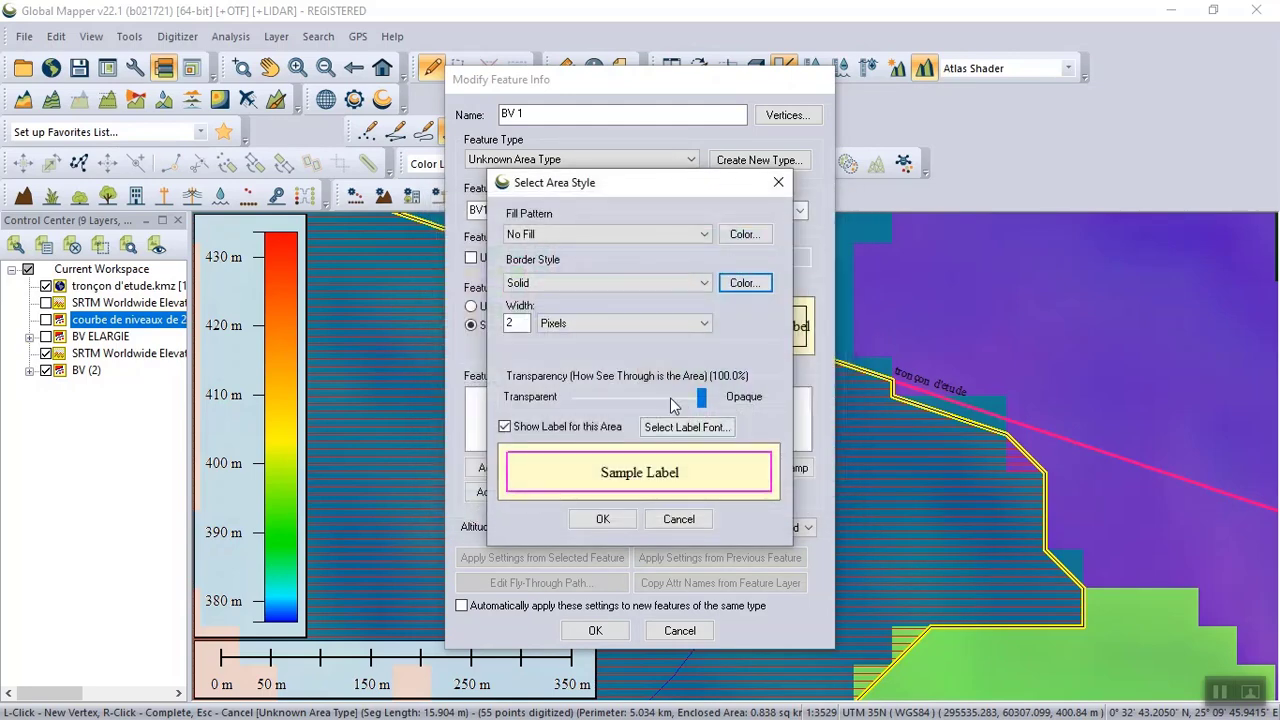
{"action": "left_click", "coordinate": [603, 519]}
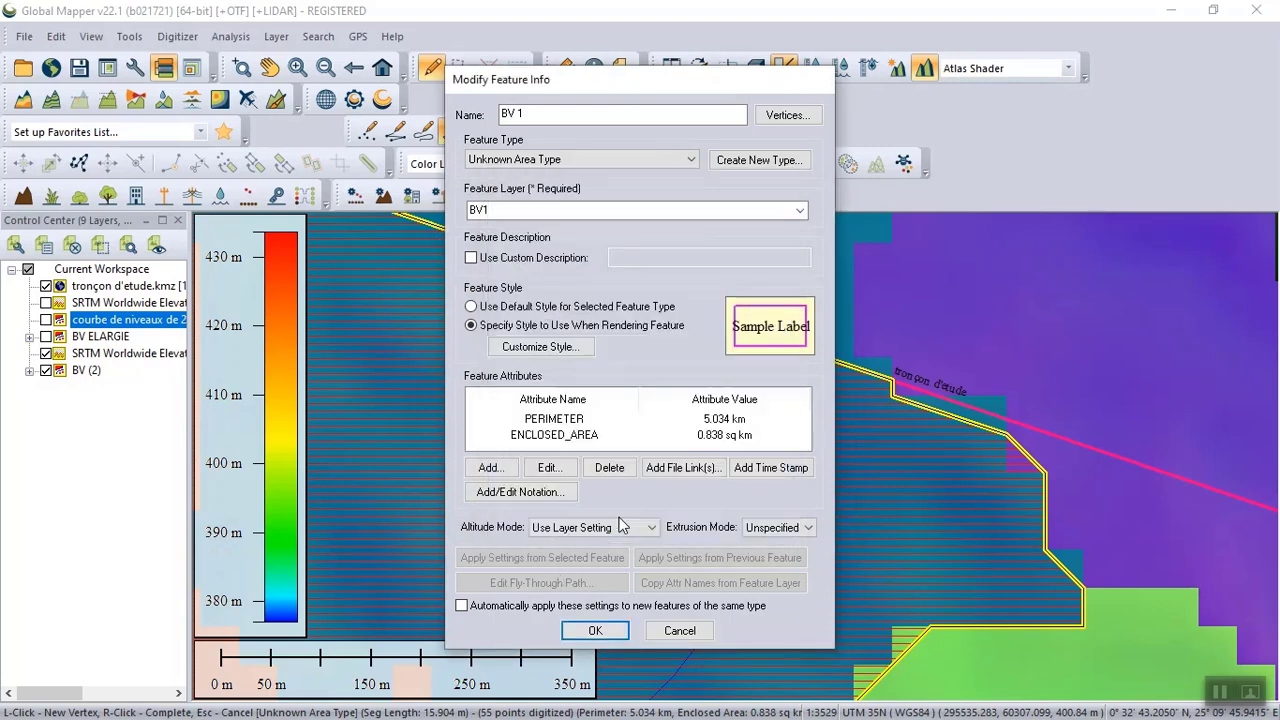
{"action": "left_click", "coordinate": [595, 630]}
- Start a second area at the road and trace it along the northeastern edges of the olive and brown sub-watersheds
{"action": "scroll", "coordinate": [769, 410], "scroll_direction": "down", "scroll_amount": 5}
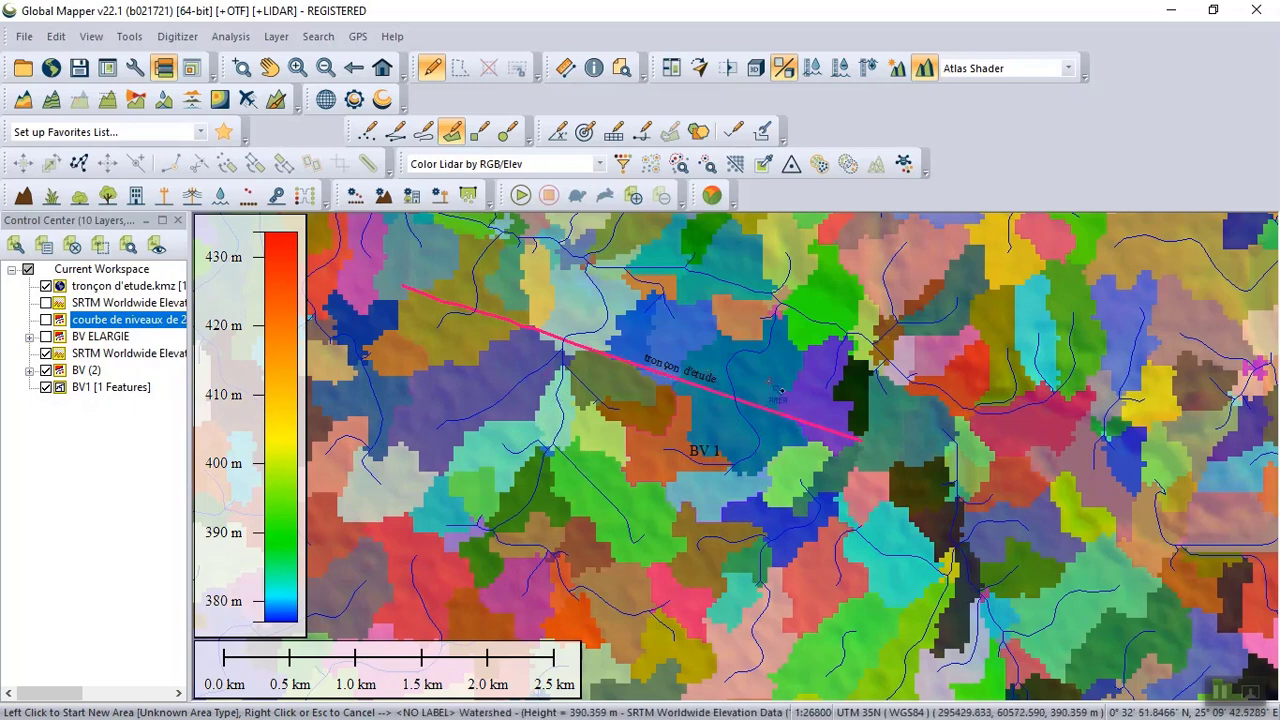
{"action": "scroll", "coordinate": [632, 388], "scroll_direction": "up", "scroll_amount": 1}
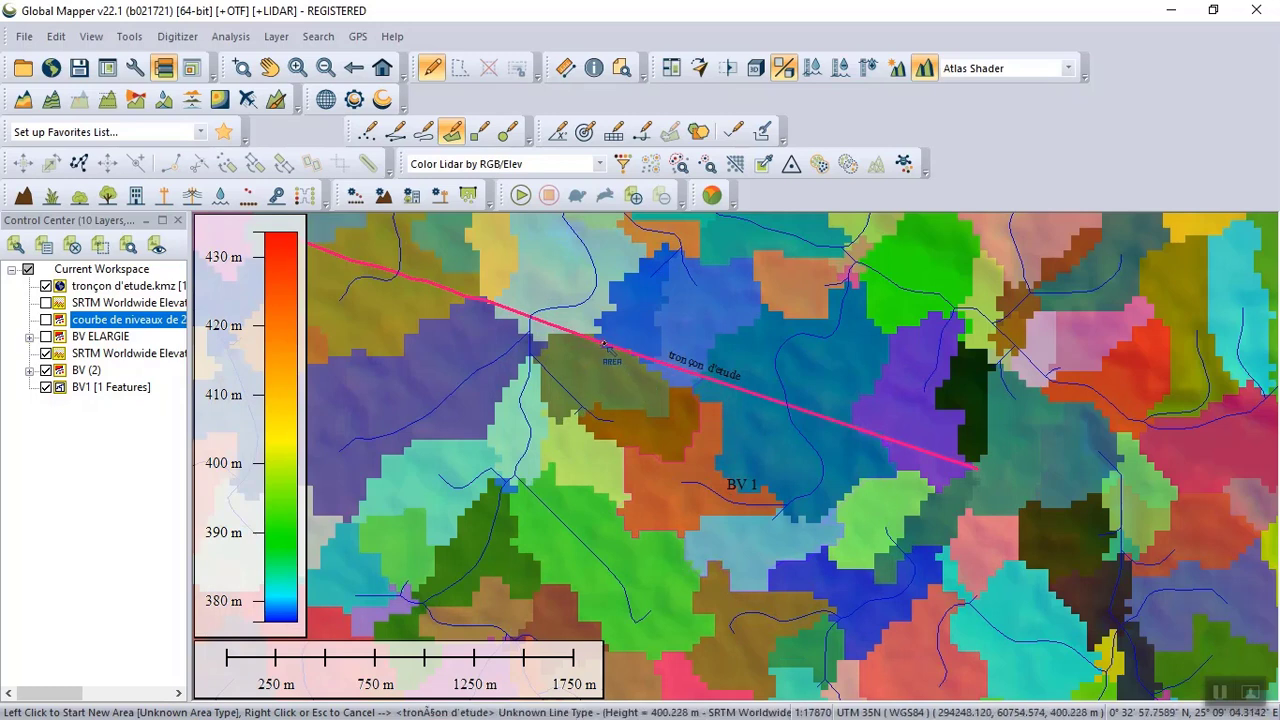
{"action": "left_click", "coordinate": [603, 345]}
{"action": "left_click", "coordinate": [632, 353]}
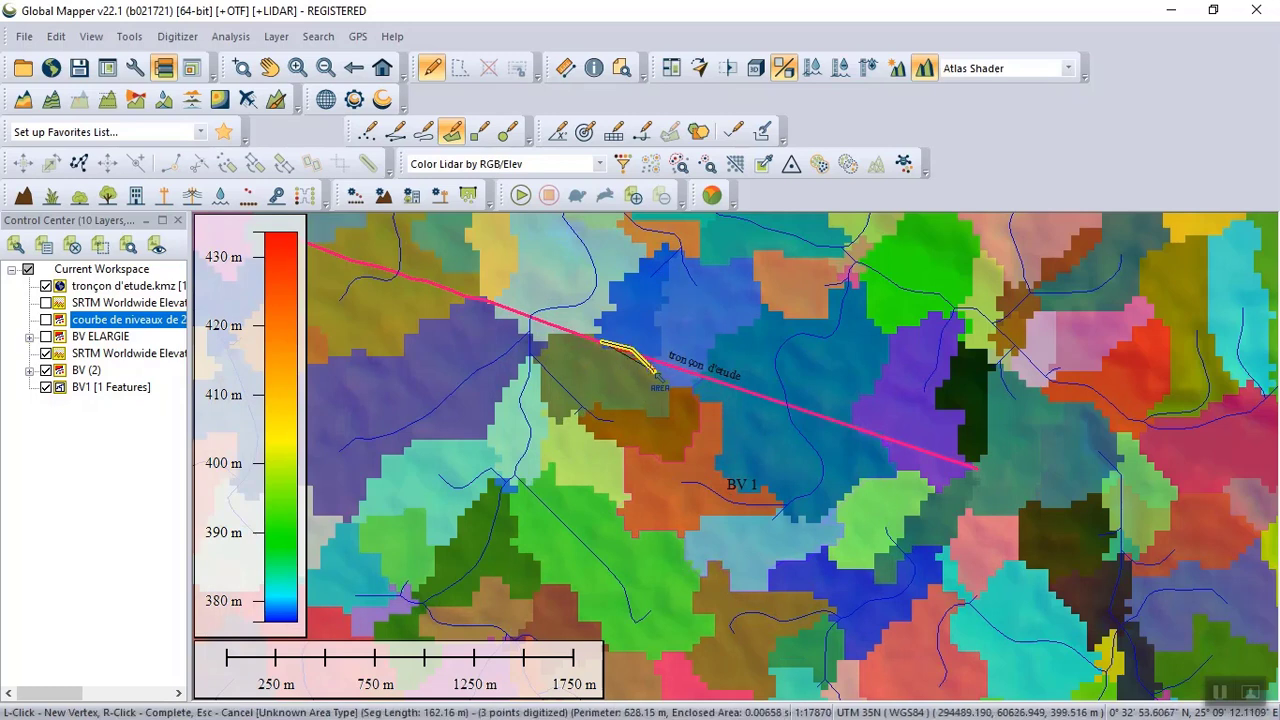
{"action": "left_click", "coordinate": [670, 388]}
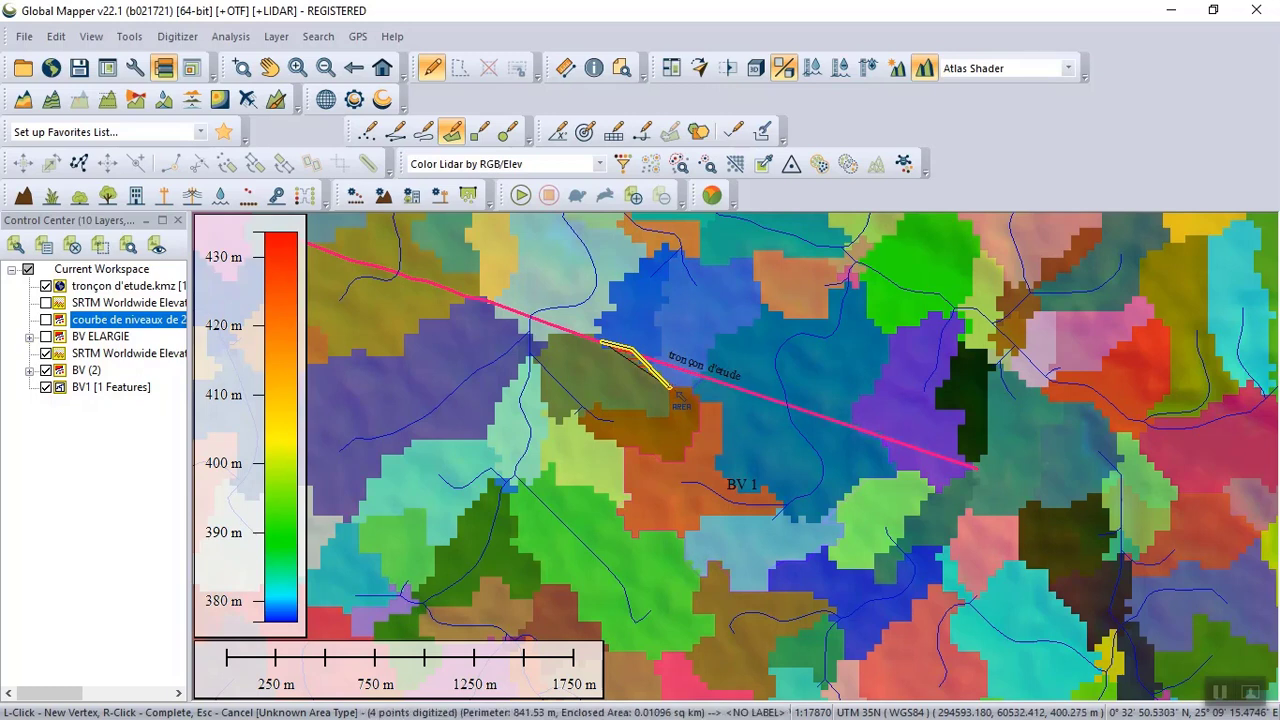
{"action": "left_click", "coordinate": [689, 389]}
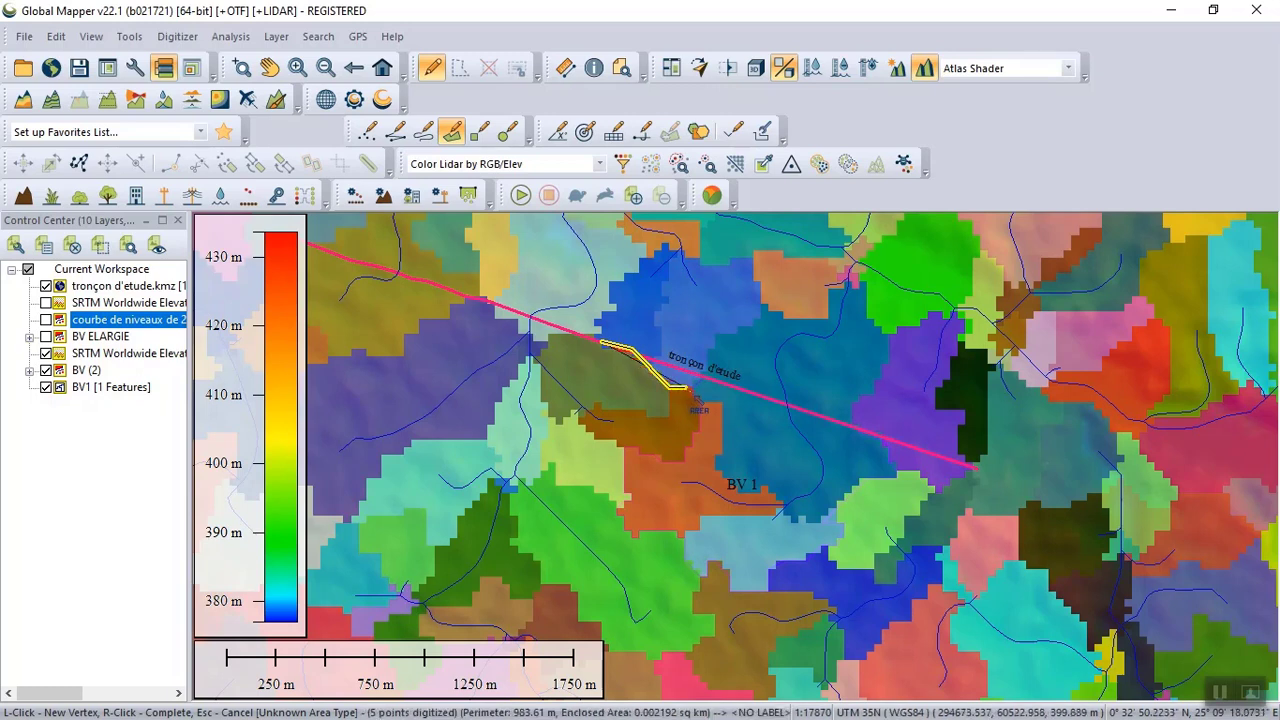
{"action": "left_click", "coordinate": [700, 396]}
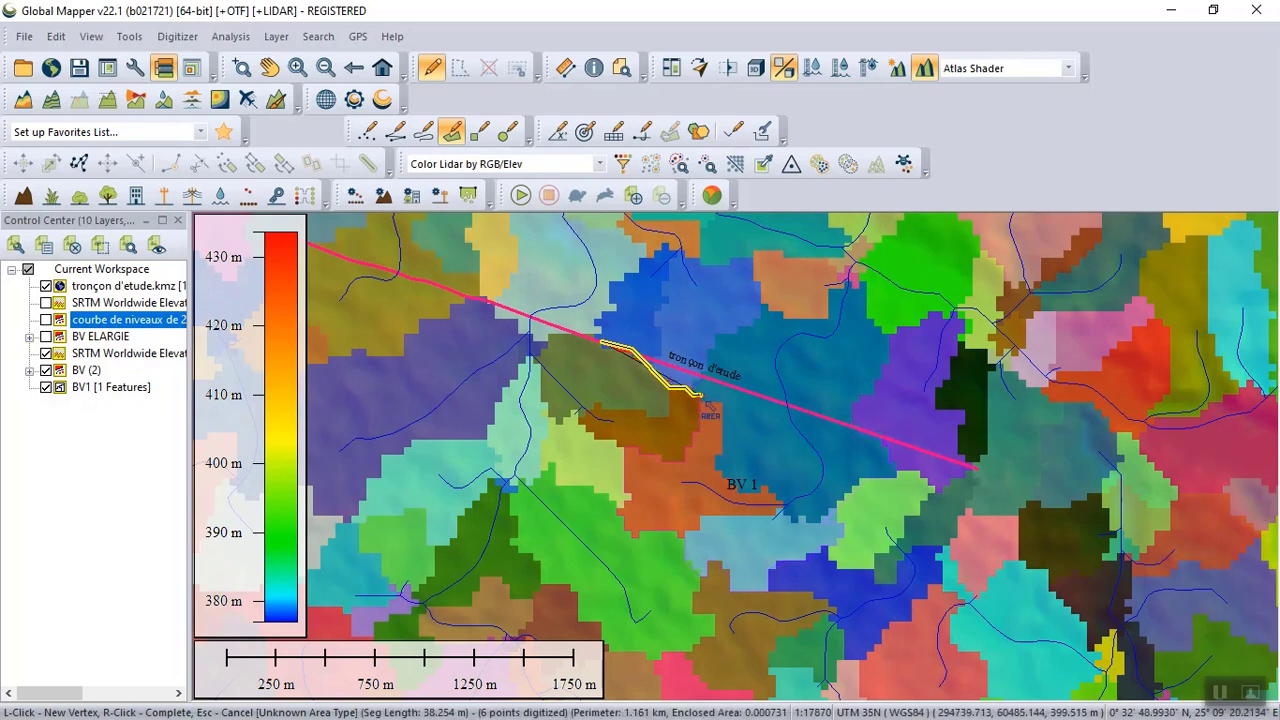
- Continue the second area's outline south along the stepped eastern edge of the brown sub-watershed to its southeastern corner
{"action": "left_click", "coordinate": [701, 432]}
{"action": "left_click", "coordinate": [697, 434]}
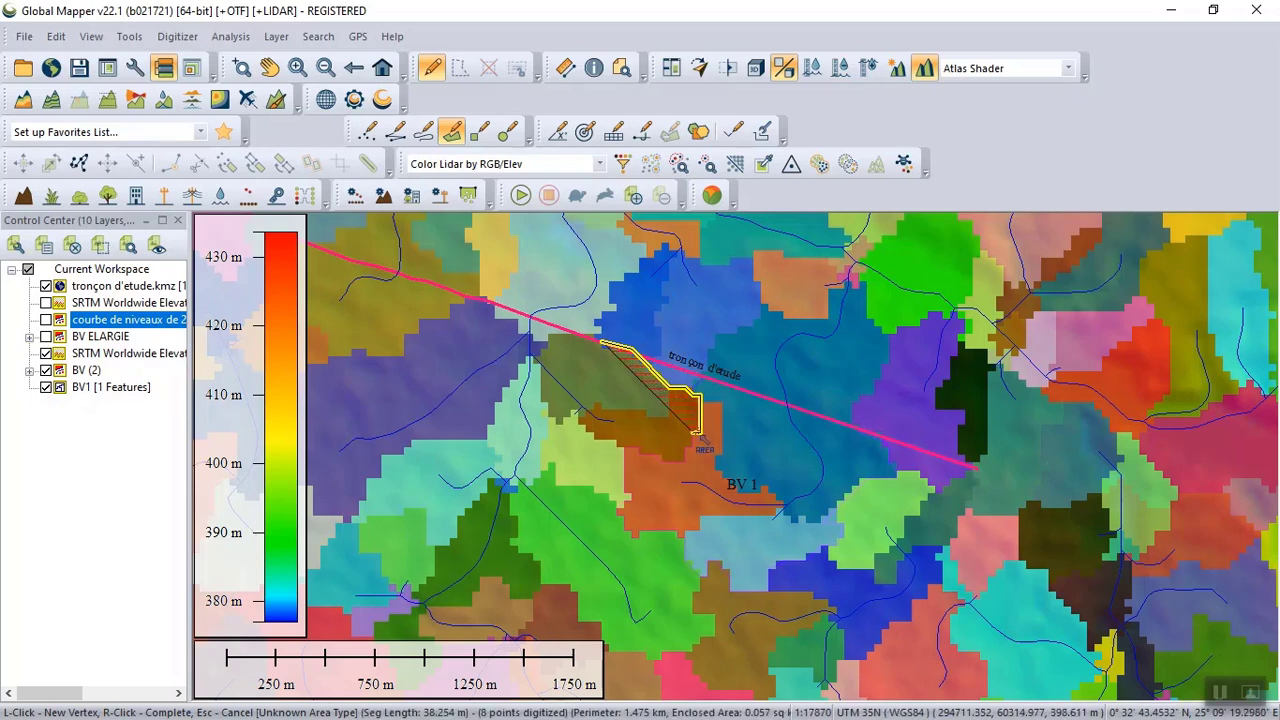
{"action": "left_click", "coordinate": [698, 441]}
{"action": "left_click", "coordinate": [693, 447]}
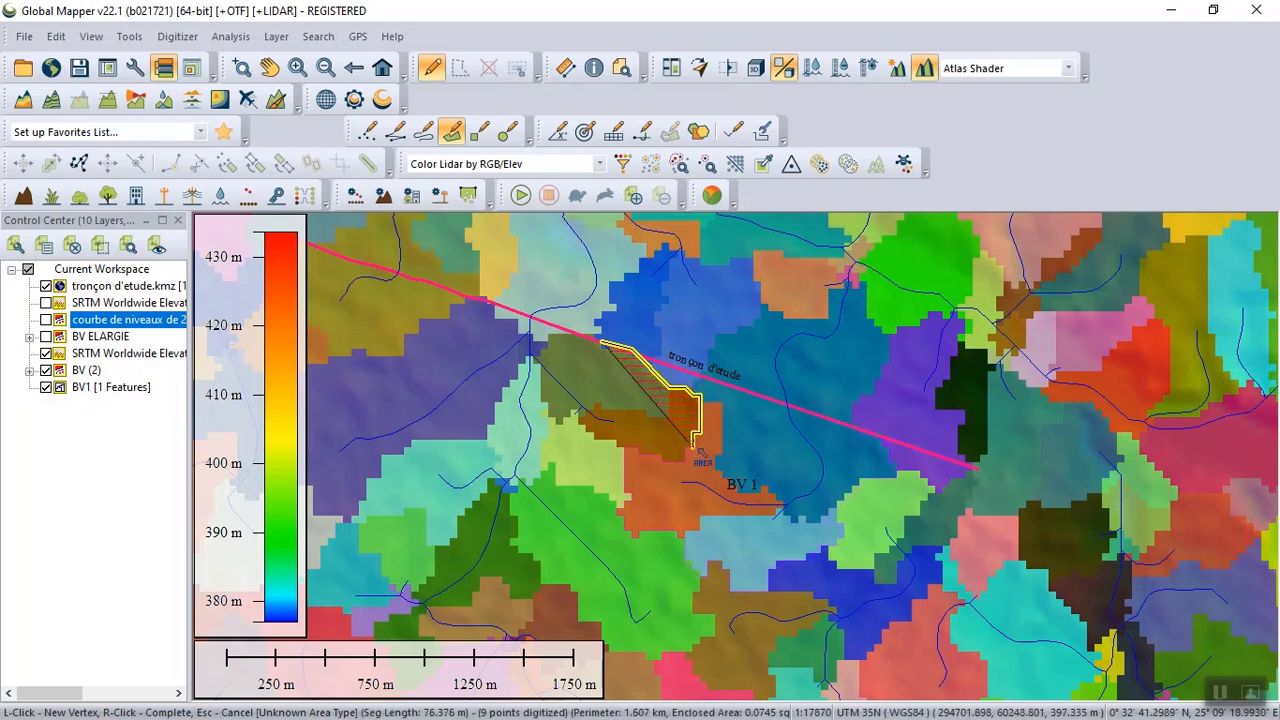
{"action": "left_click", "coordinate": [689, 452]}
{"action": "left_click", "coordinate": [665, 461]}
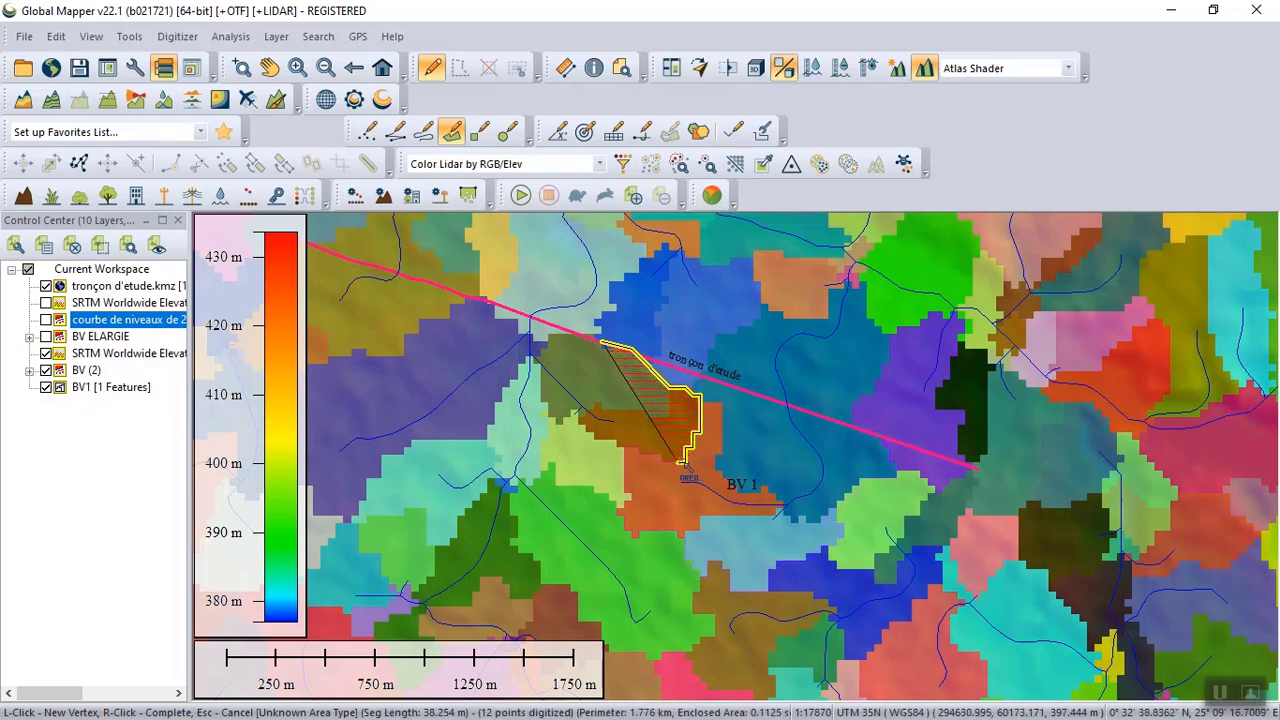
- Trace the outline west along the brown sub-watershed's southern edge to its junction with the yellow-green and orange sub-watersheds
{"action": "left_click", "coordinate": [662, 462]}
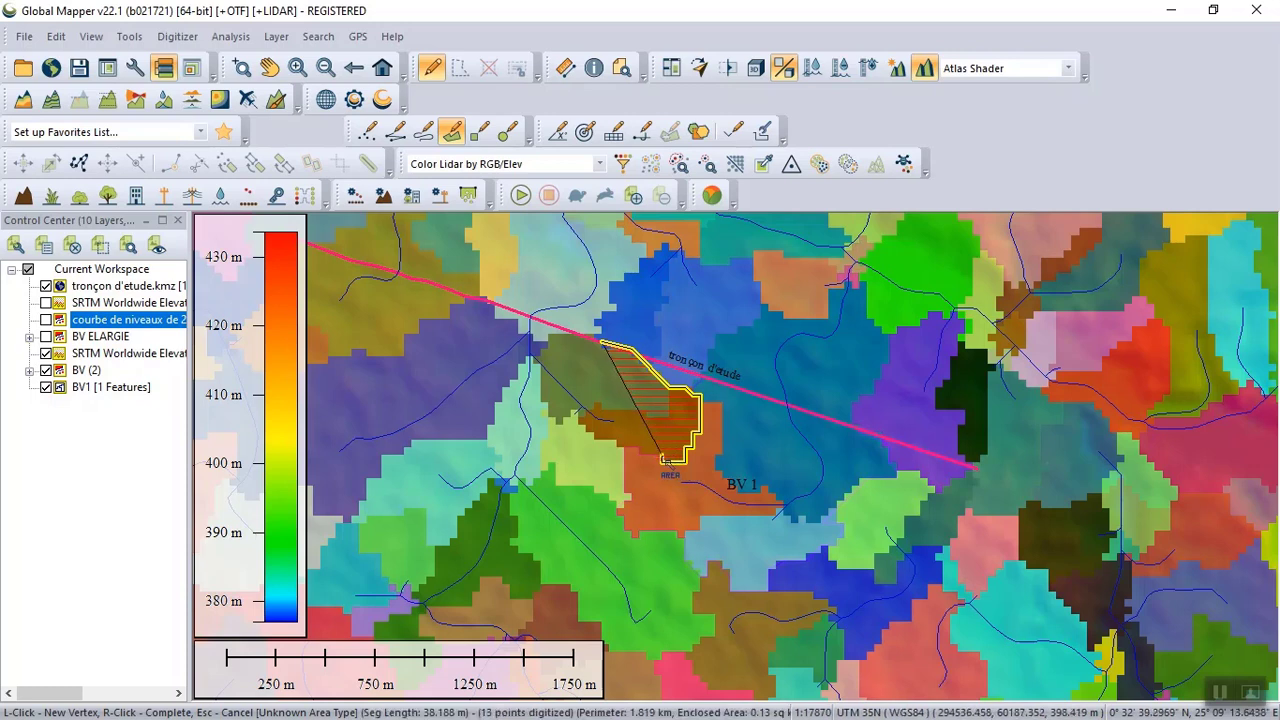
{"action": "left_click", "coordinate": [655, 461]}
{"action": "left_click", "coordinate": [645, 458]}
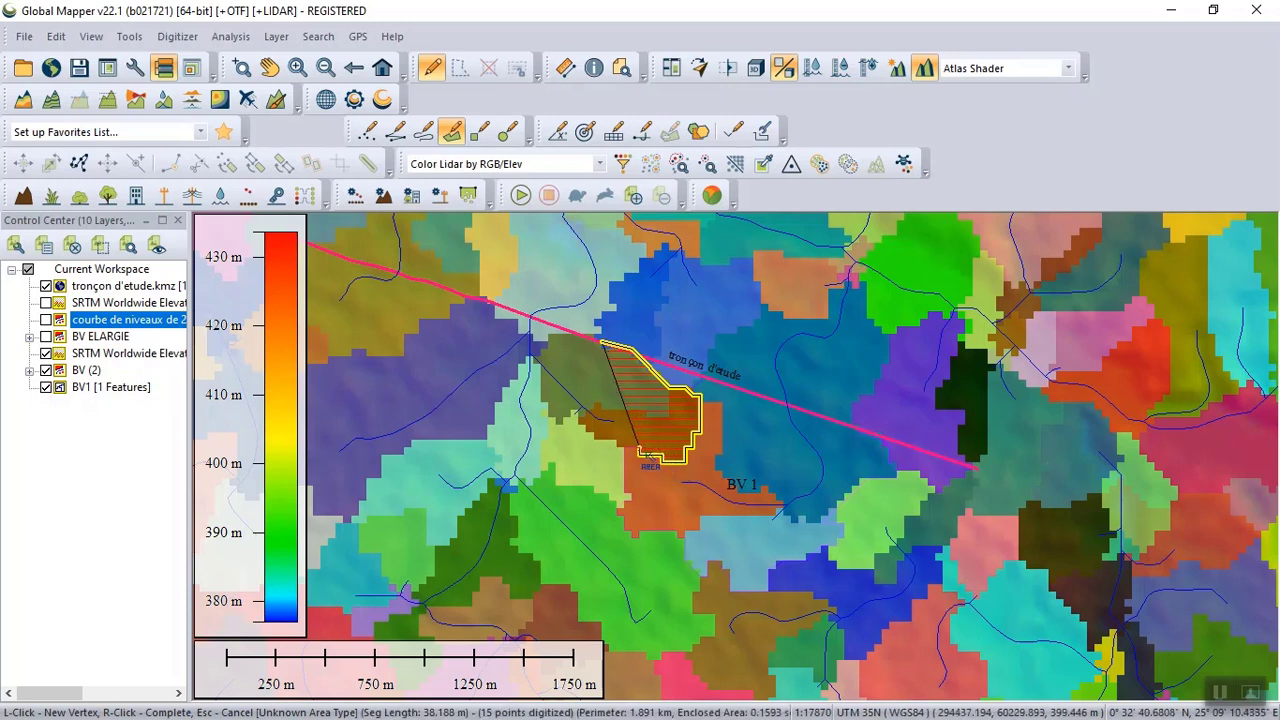
{"action": "left_click", "coordinate": [638, 452]}
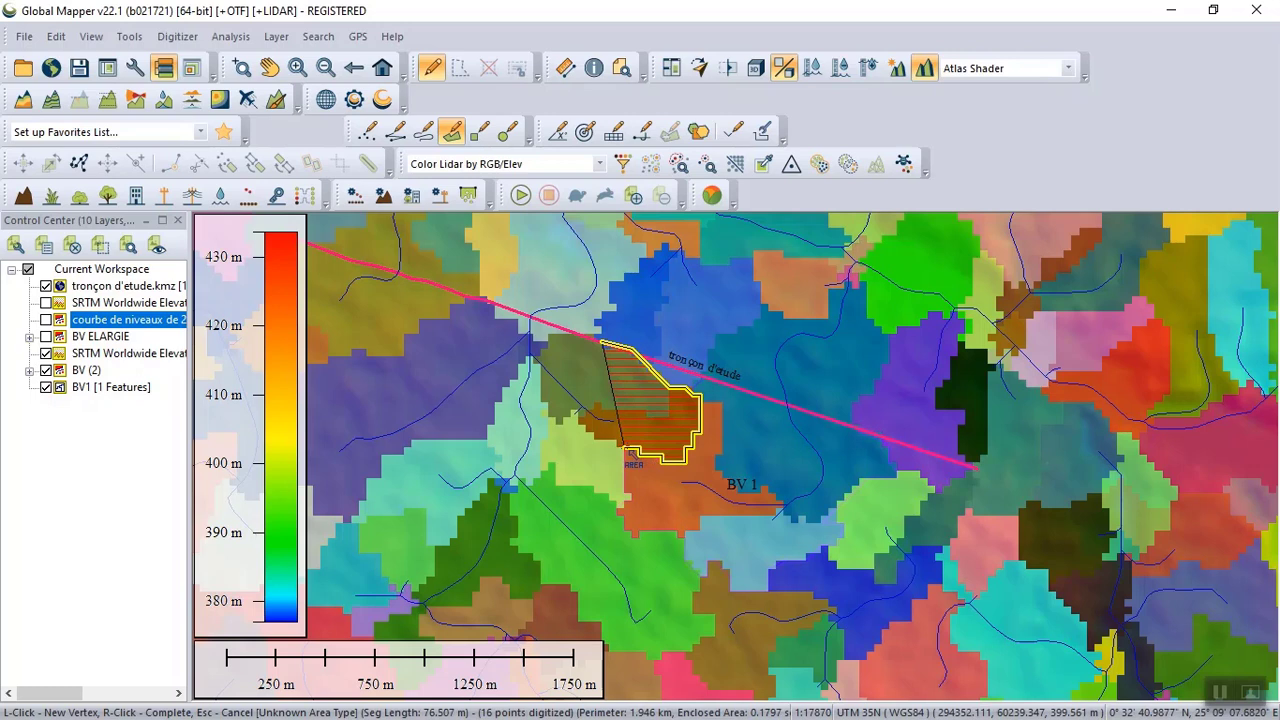
{"action": "left_click", "coordinate": [624, 448]}
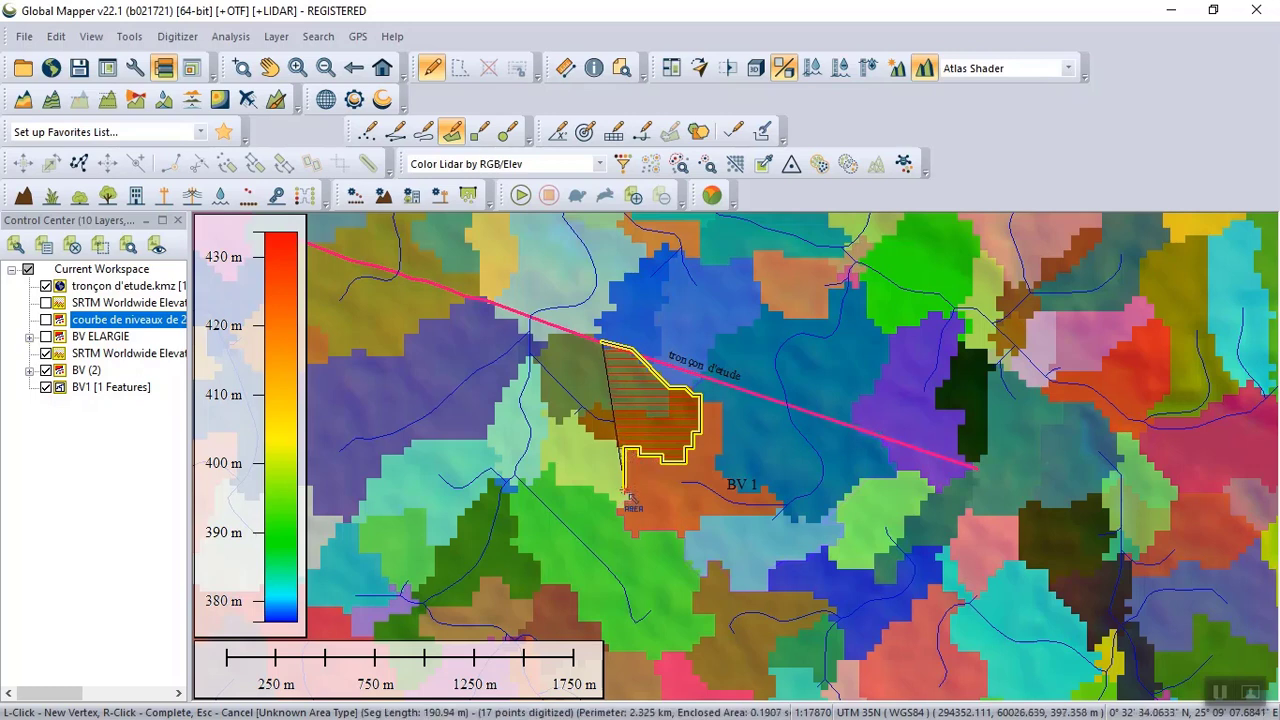
- Continue the outline south along the border between the yellow-green and orange sub-watersheds to the bright green one
{"action": "left_click", "coordinate": [627, 495]}
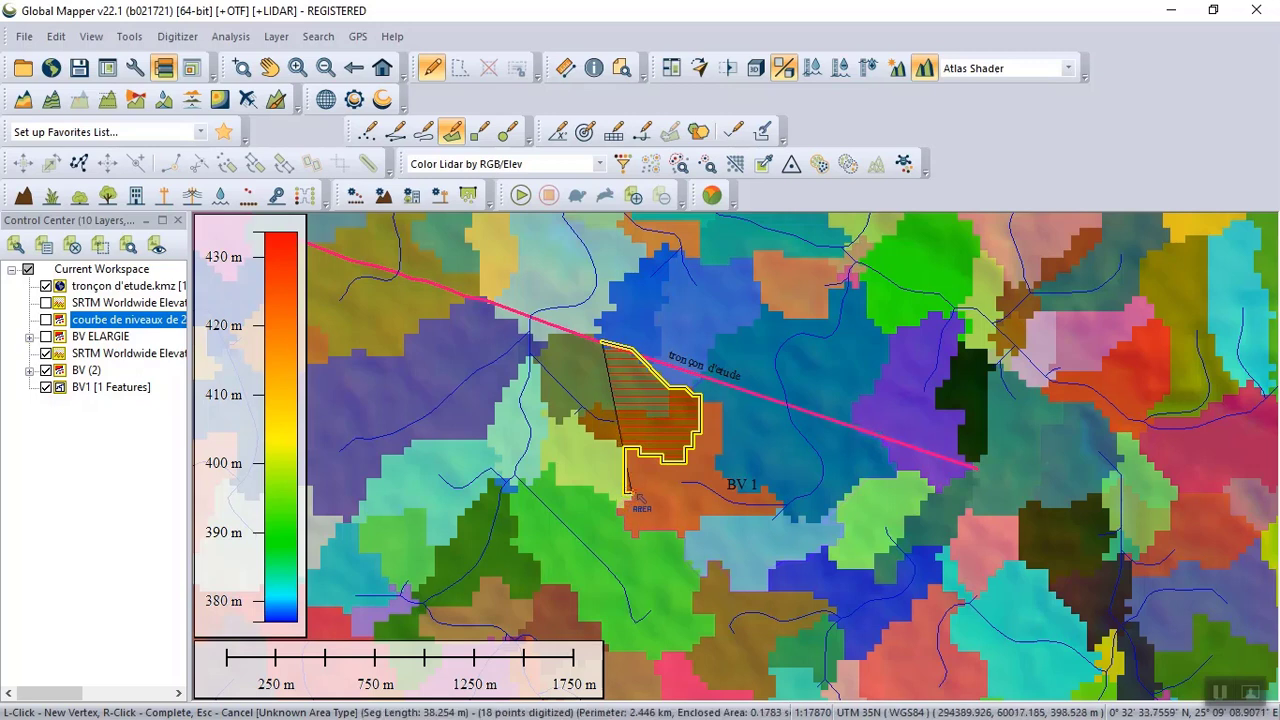
{"action": "left_click", "coordinate": [640, 496]}
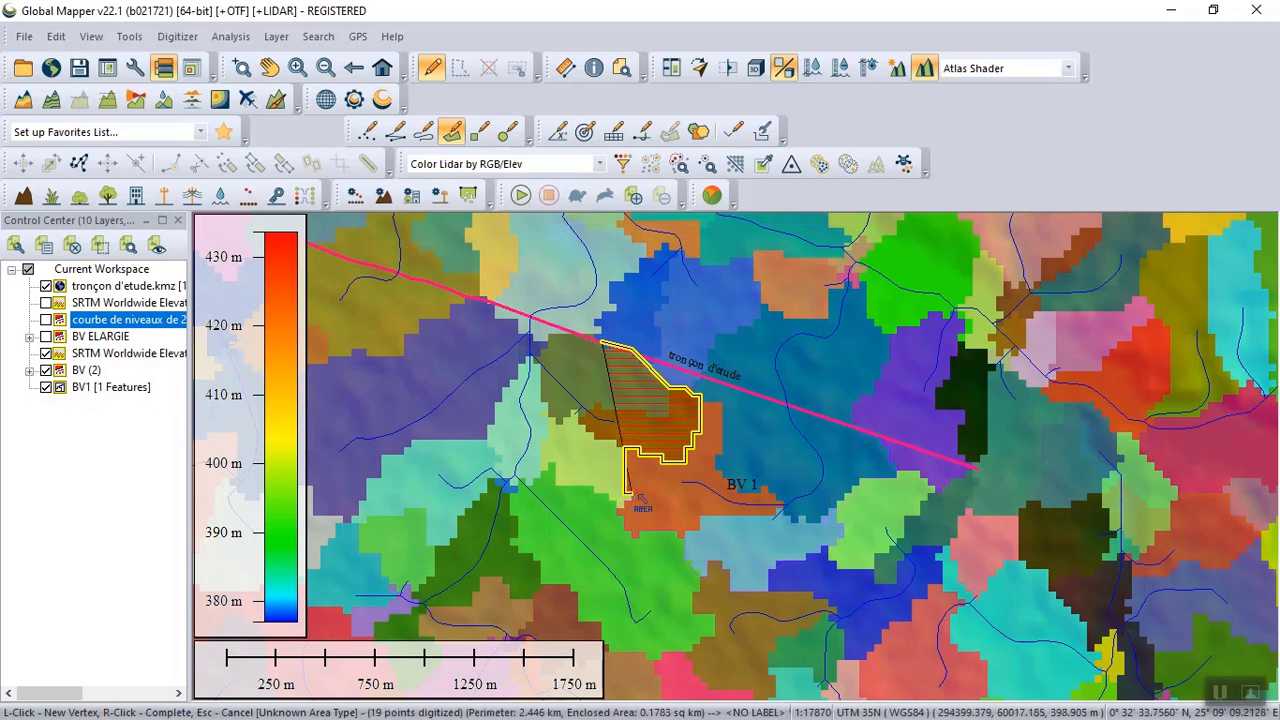
{"action": "left_click", "coordinate": [624, 501]}
{"action": "left_click", "coordinate": [620, 505]}
{"action": "left_click", "coordinate": [623, 511]}
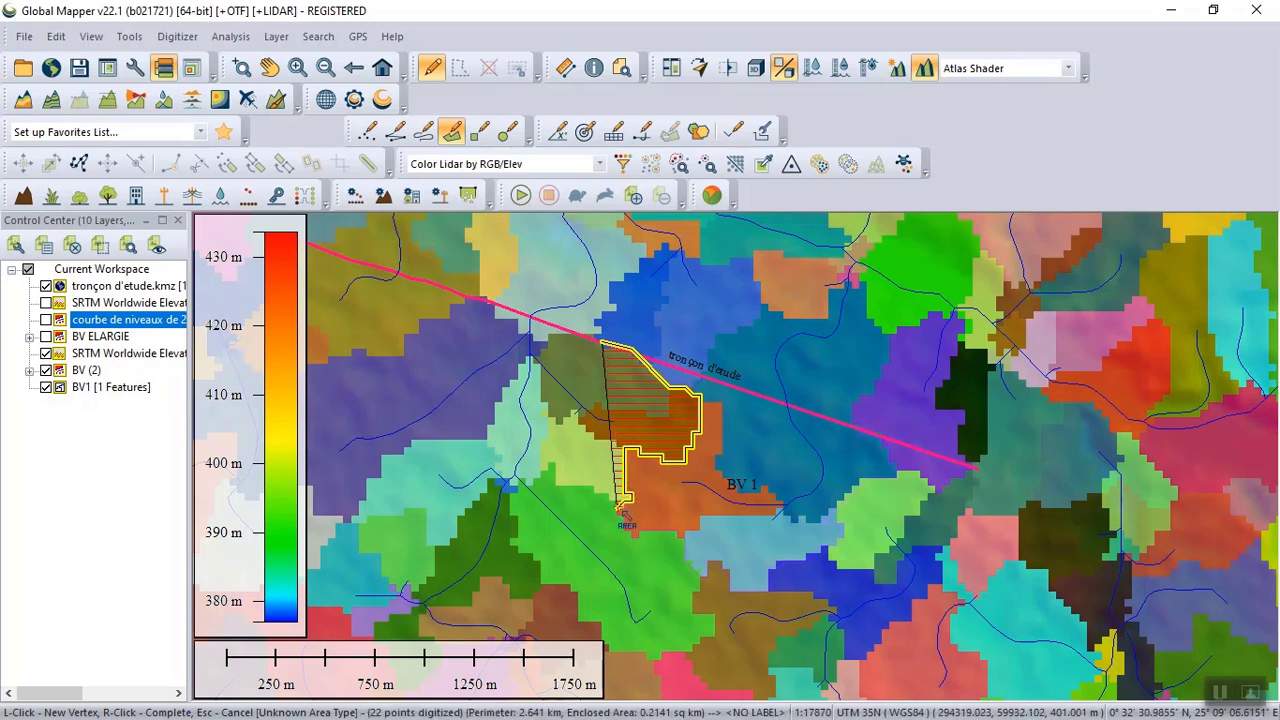
{"action": "left_click", "coordinate": [627, 520]}
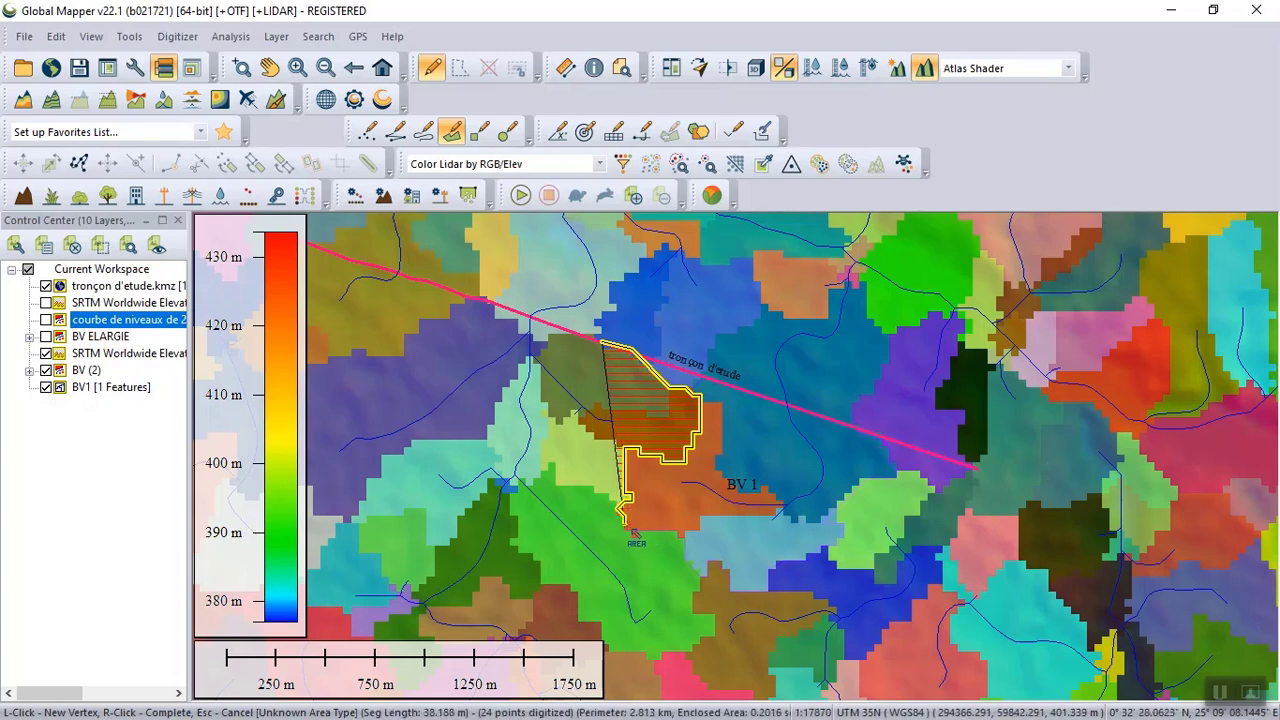
- Trace the outline east along the bright green sub-watershed's northern edge, below the orange one, to its northeastern corner
{"action": "scroll", "coordinate": [630, 530], "scroll_direction": "up", "scroll_amount": 3}
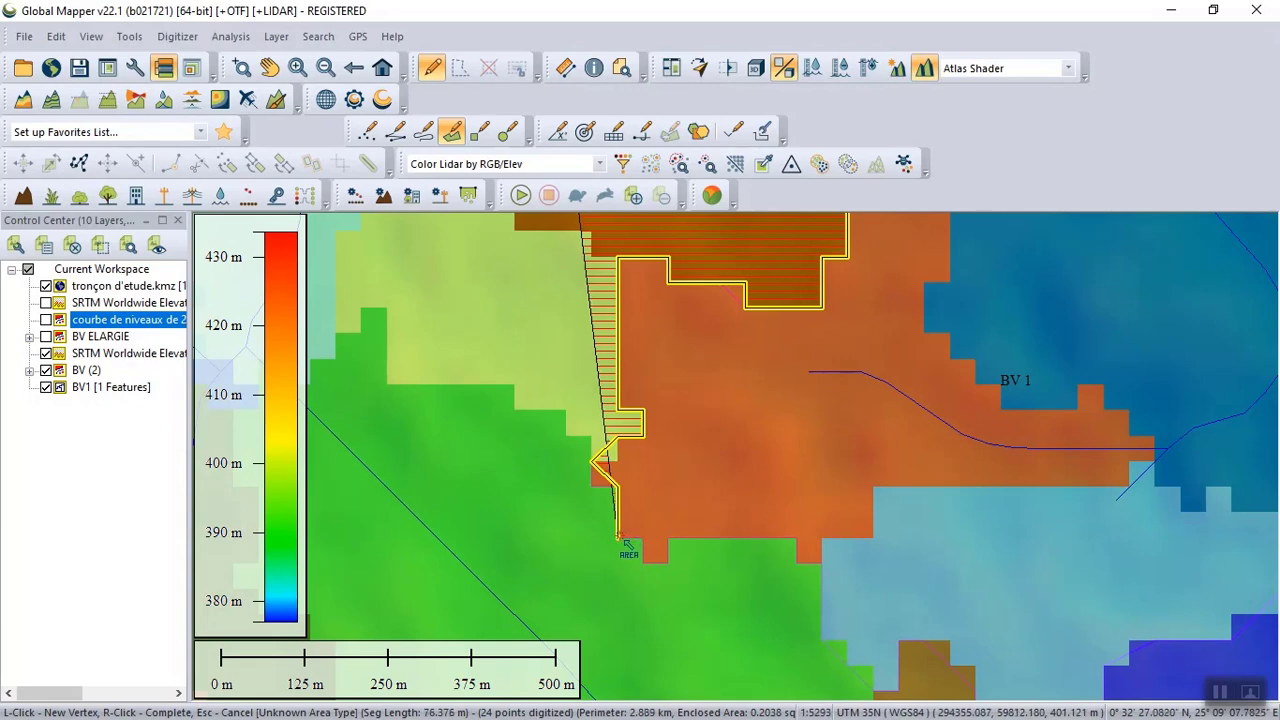
{"action": "left_click", "coordinate": [630, 541]}
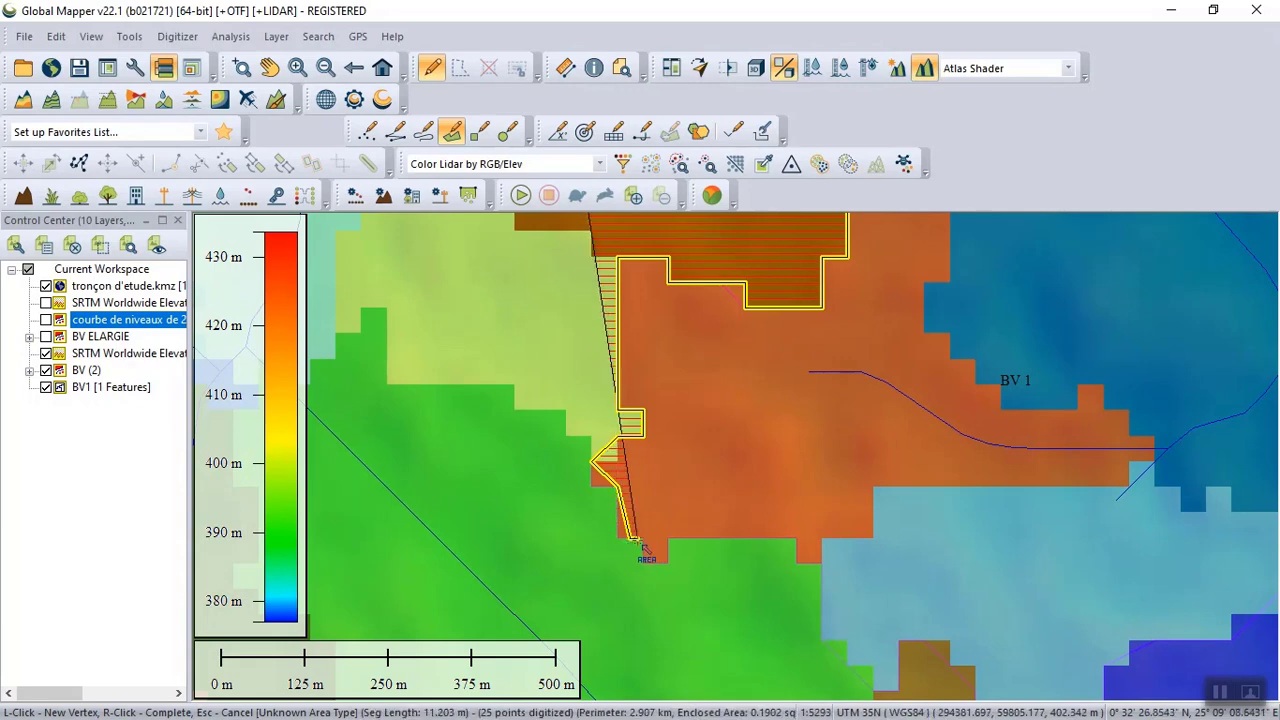
{"action": "left_click", "coordinate": [640, 543]}
{"action": "left_click", "coordinate": [643, 564]}
{"action": "scroll", "coordinate": [648, 569], "scroll_direction": "down", "scroll_amount": 4}
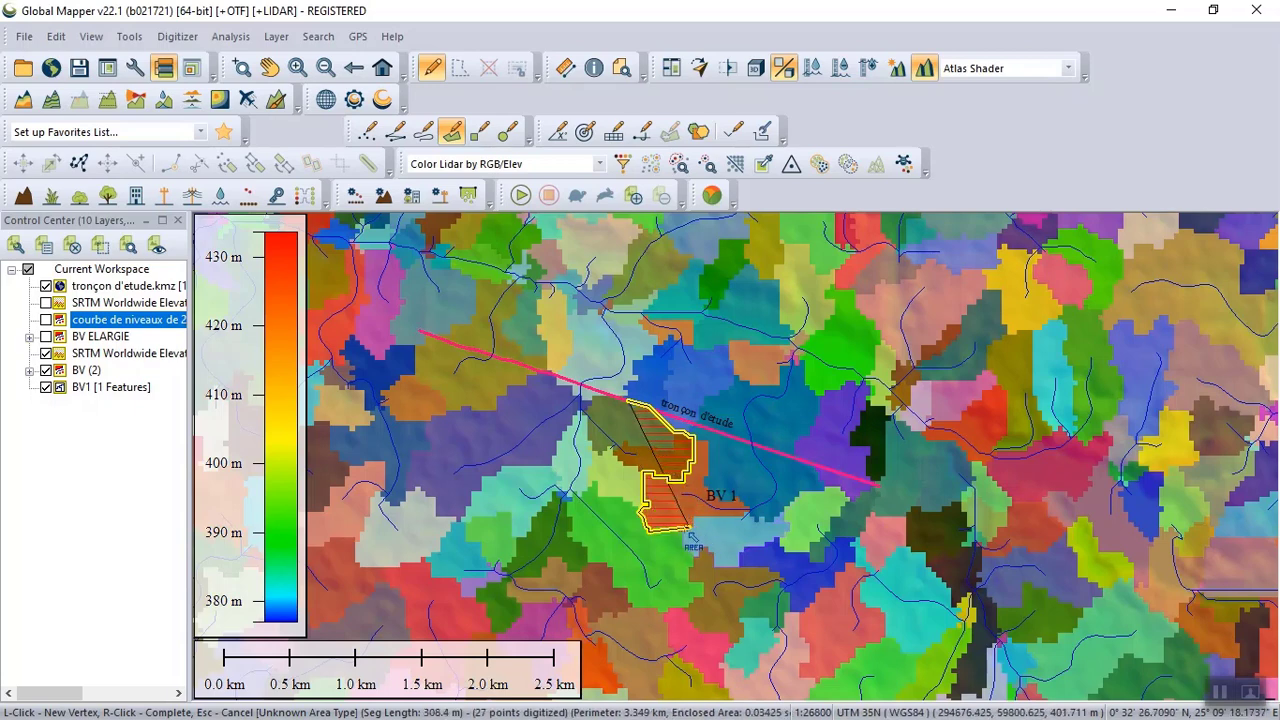
{"action": "left_click", "coordinate": [670, 526]}
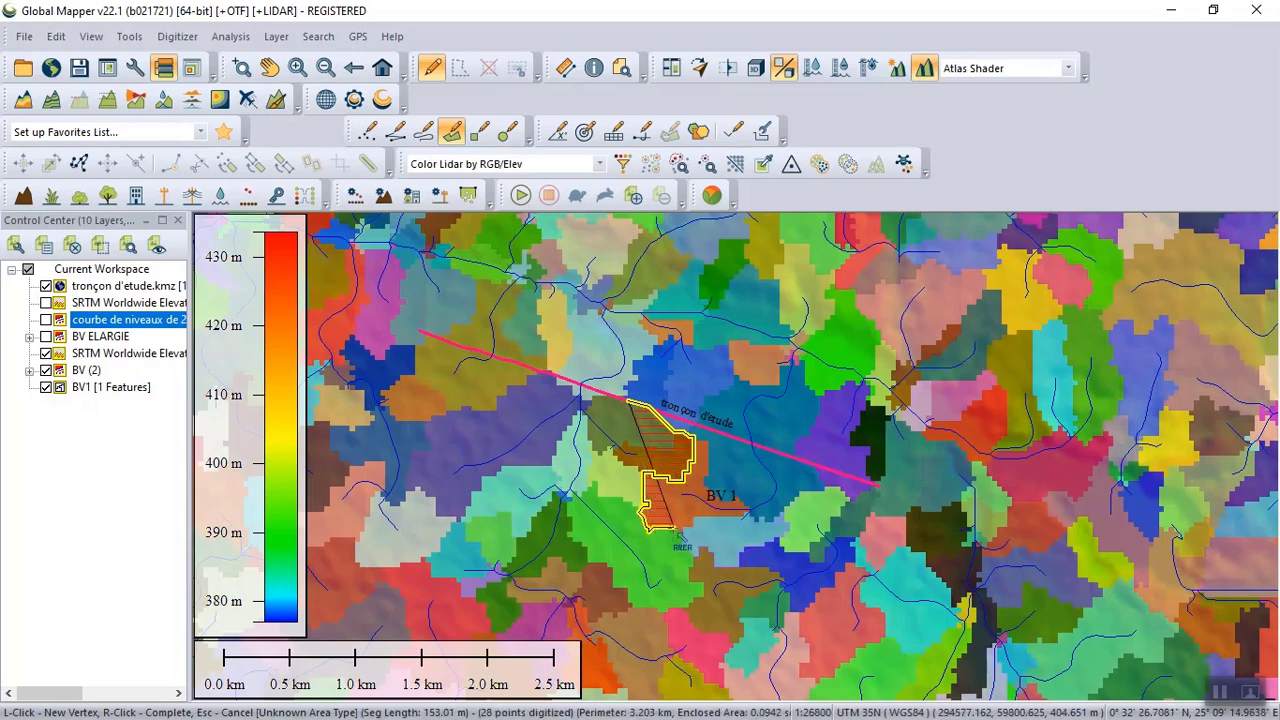
{"action": "left_click", "coordinate": [680, 535]}
{"action": "left_click", "coordinate": [686, 539]}
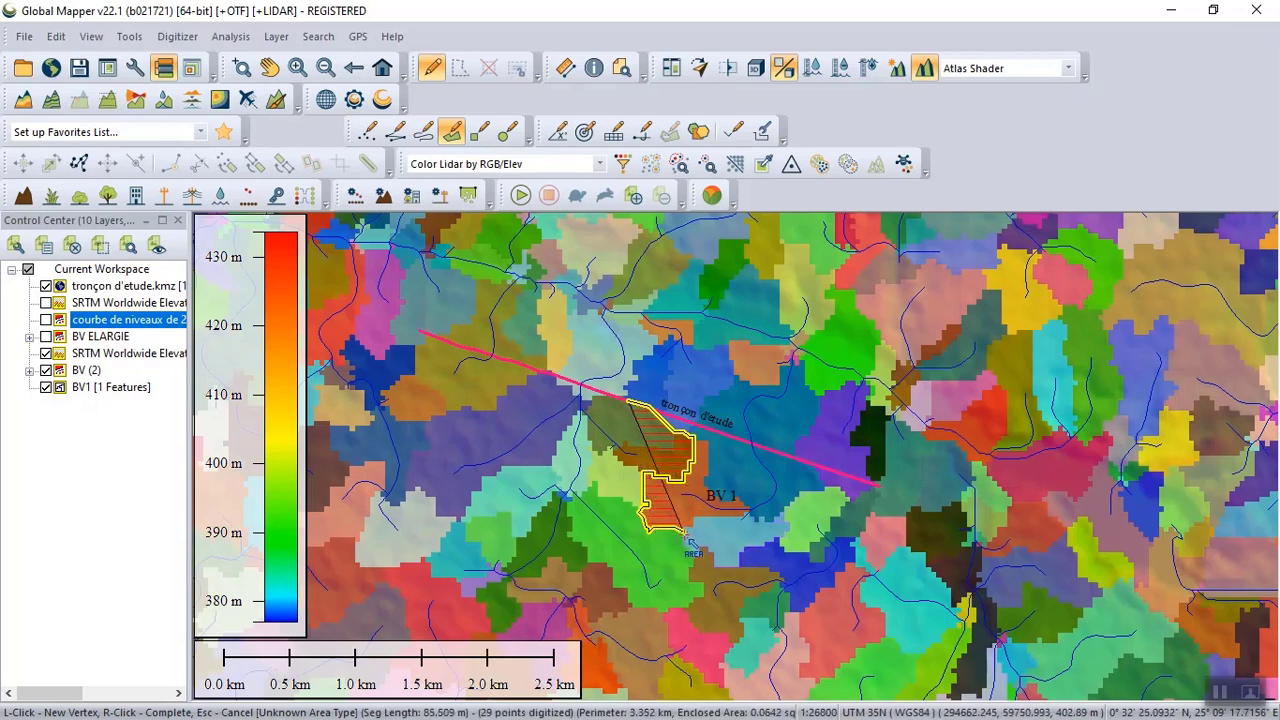
- Follow the bright green sub-watershed's eastern edge south with the area outline down to its southeastern corner
{"action": "left_click", "coordinate": [692, 558]}
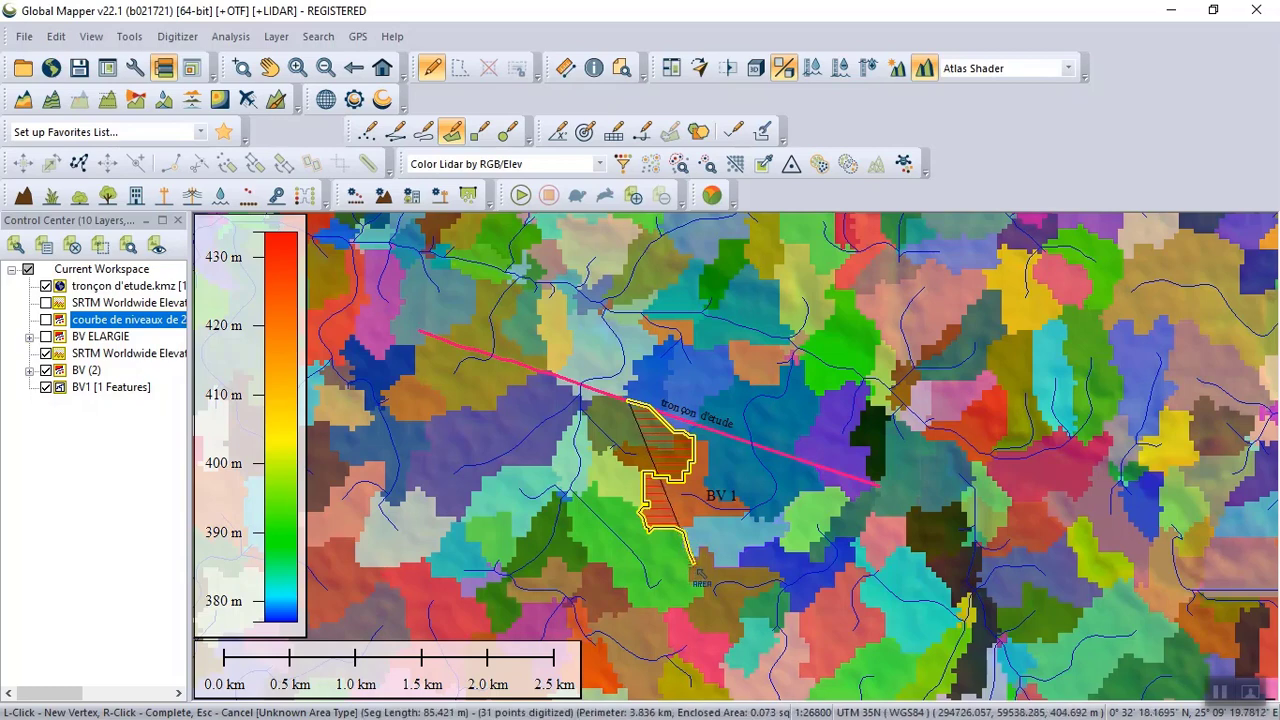
{"action": "left_click", "coordinate": [690, 574]}
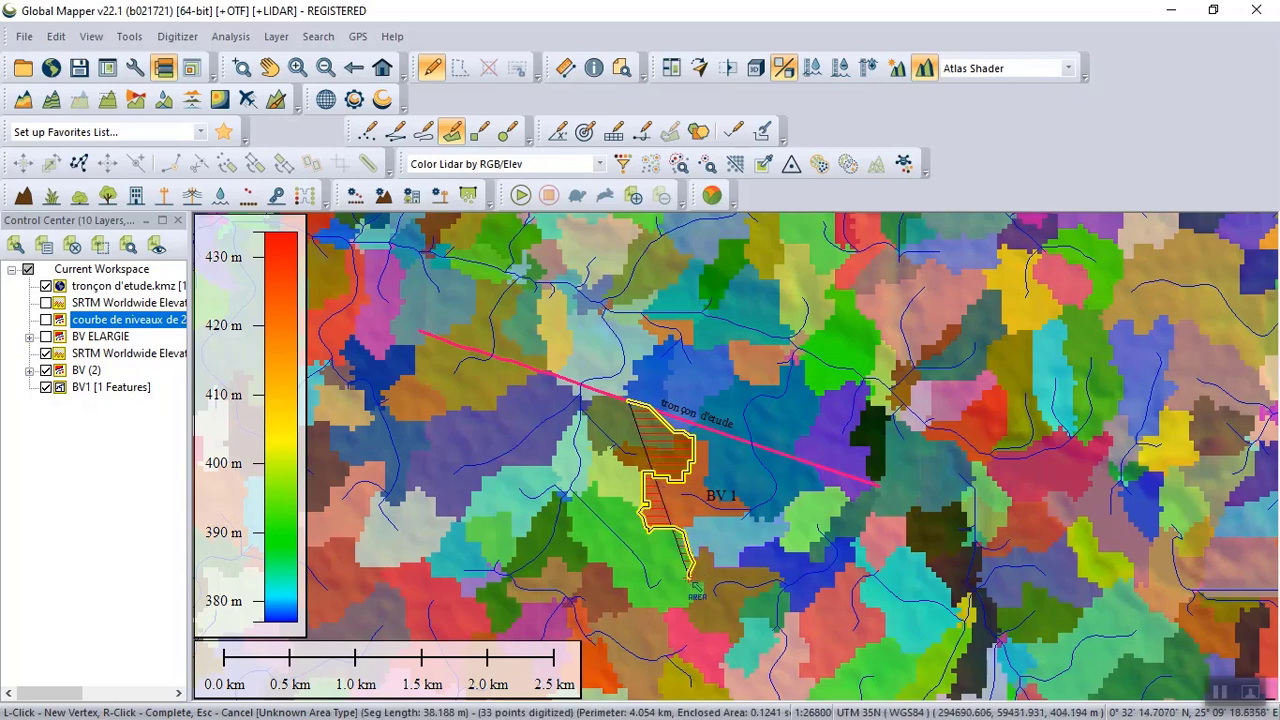
{"action": "left_click", "coordinate": [695, 582]}
{"action": "left_click", "coordinate": [702, 592]}
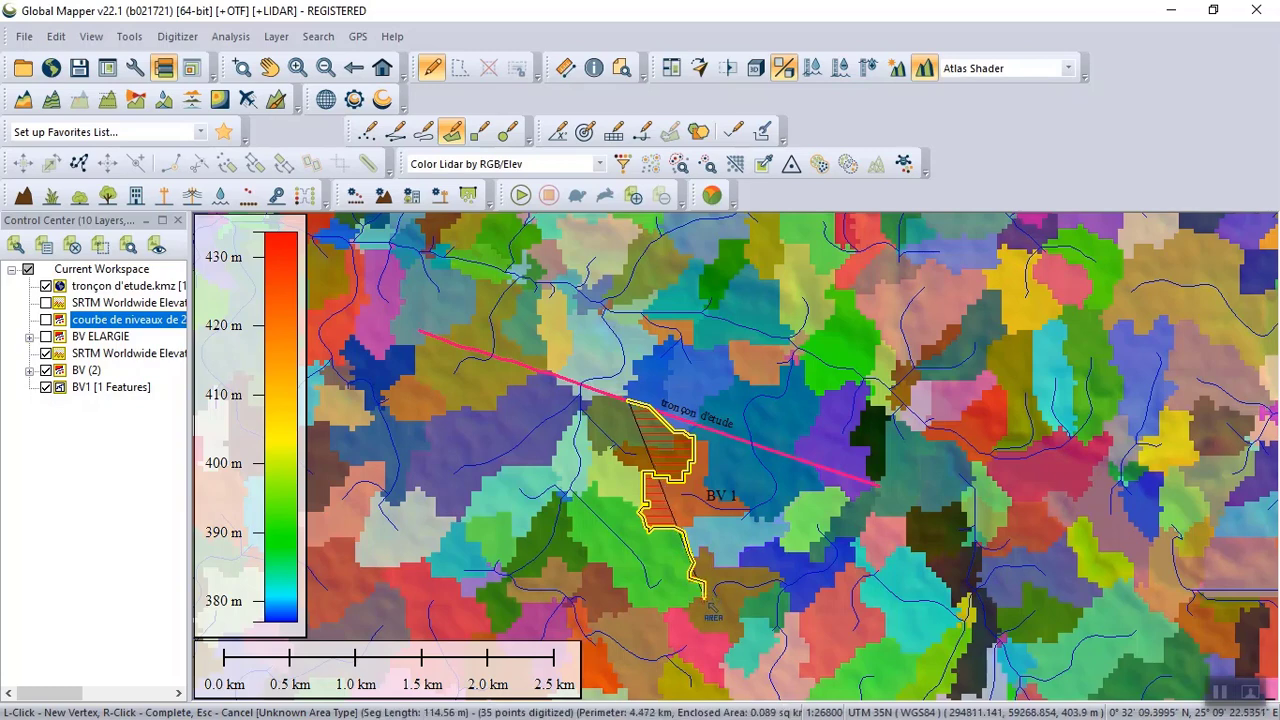
{"action": "left_click", "coordinate": [703, 596]}
{"action": "scroll", "coordinate": [703, 598], "scroll_direction": "down", "scroll_amount": 1}
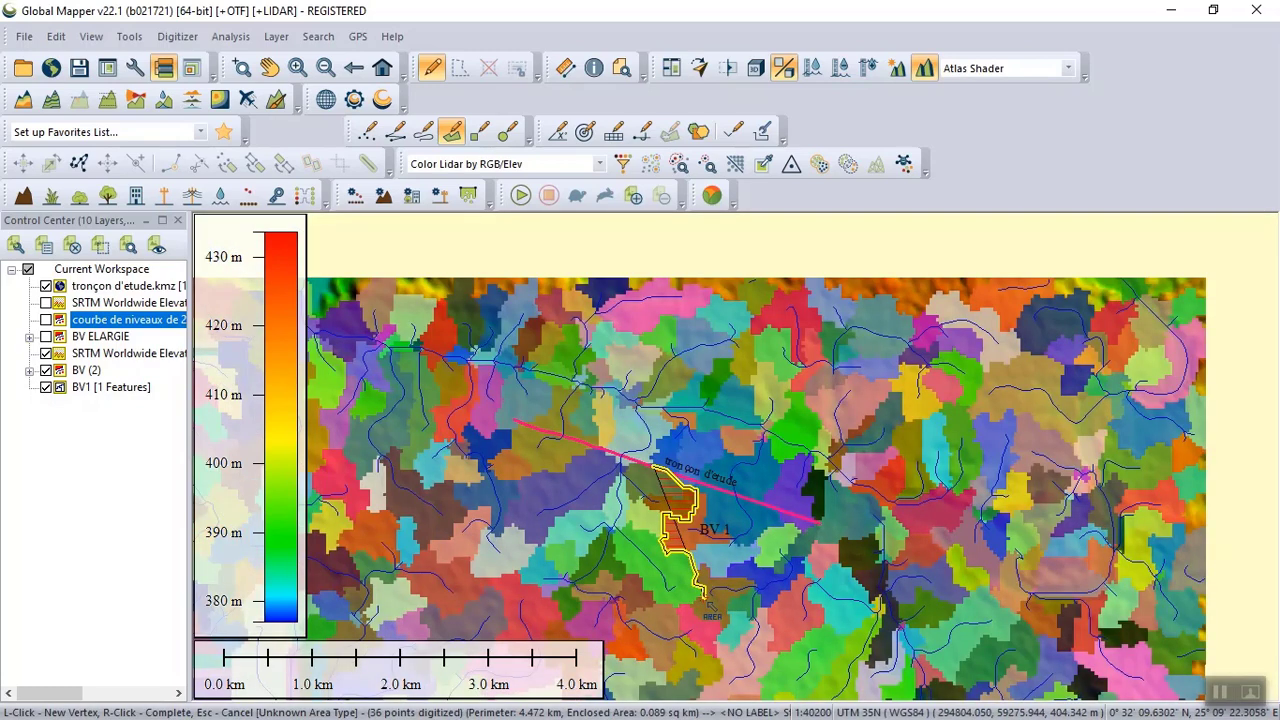
- Extend the outline south along the eastern edge of the pink-red sub-watershed toward the catchment's southern end
{"action": "left_click", "coordinate": [699, 598]}
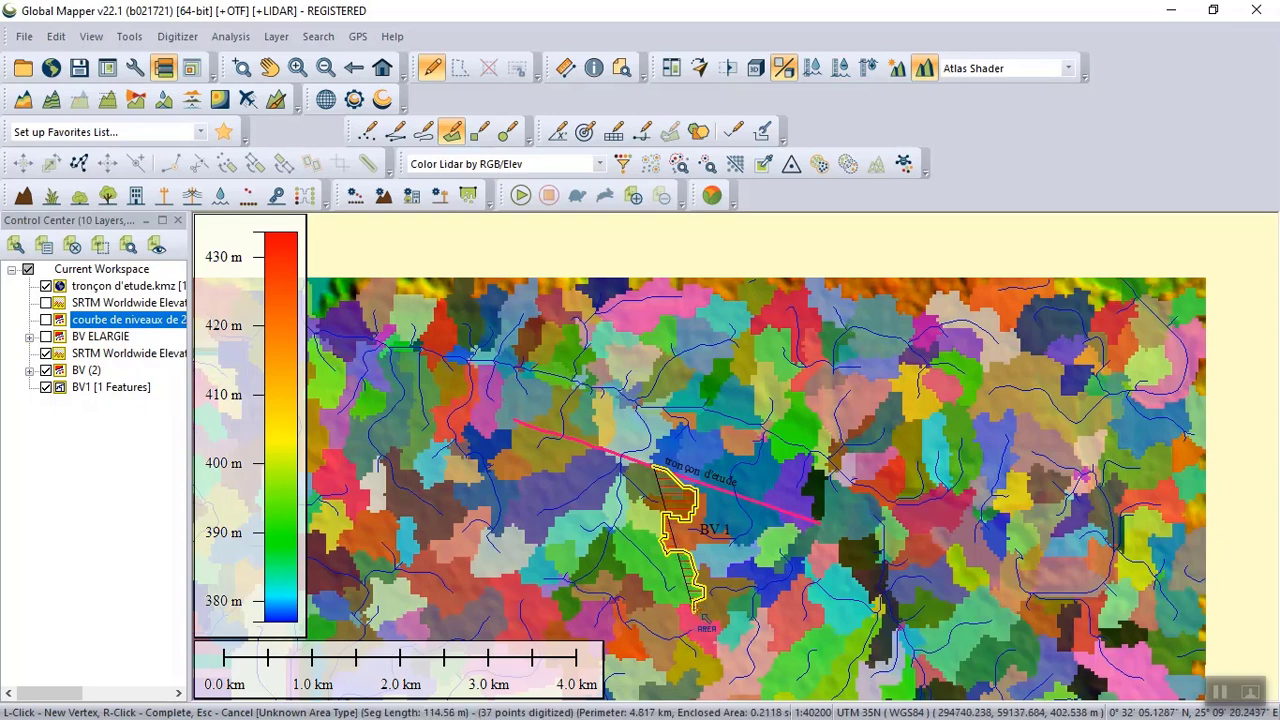
{"action": "left_click", "coordinate": [716, 628]}
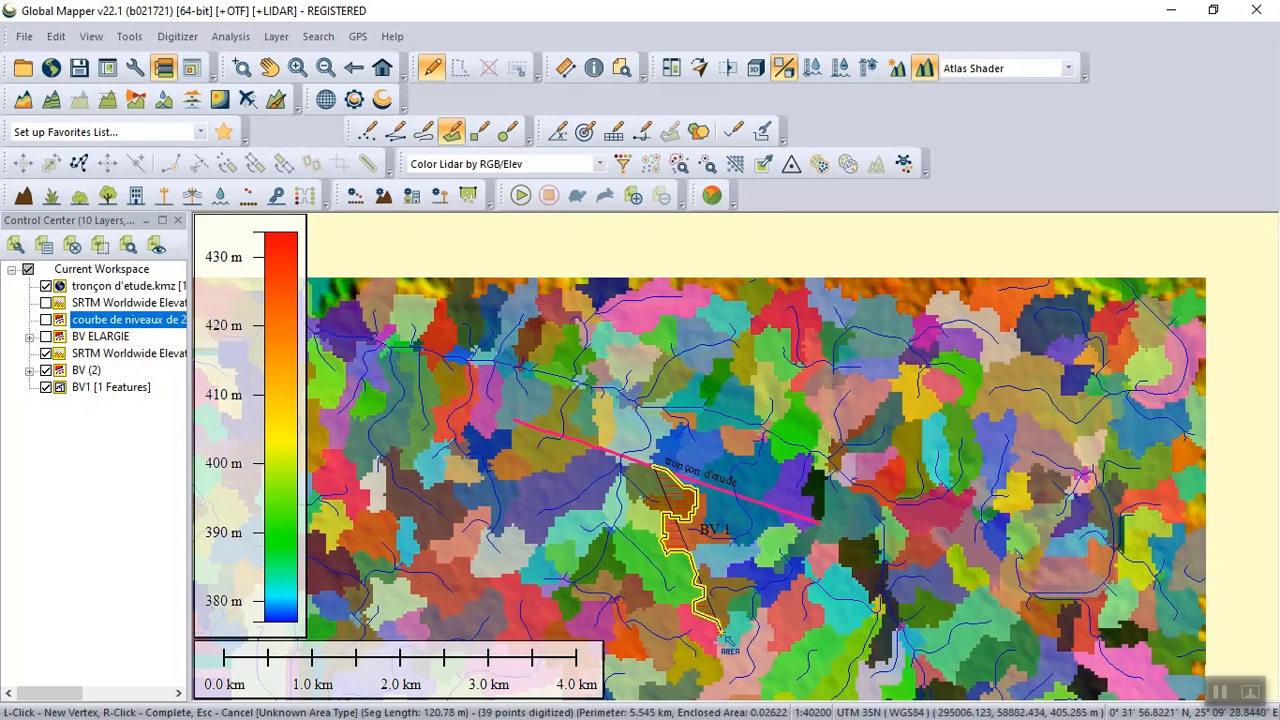
{"action": "left_click", "coordinate": [720, 633]}
{"action": "left_click", "coordinate": [721, 665]}
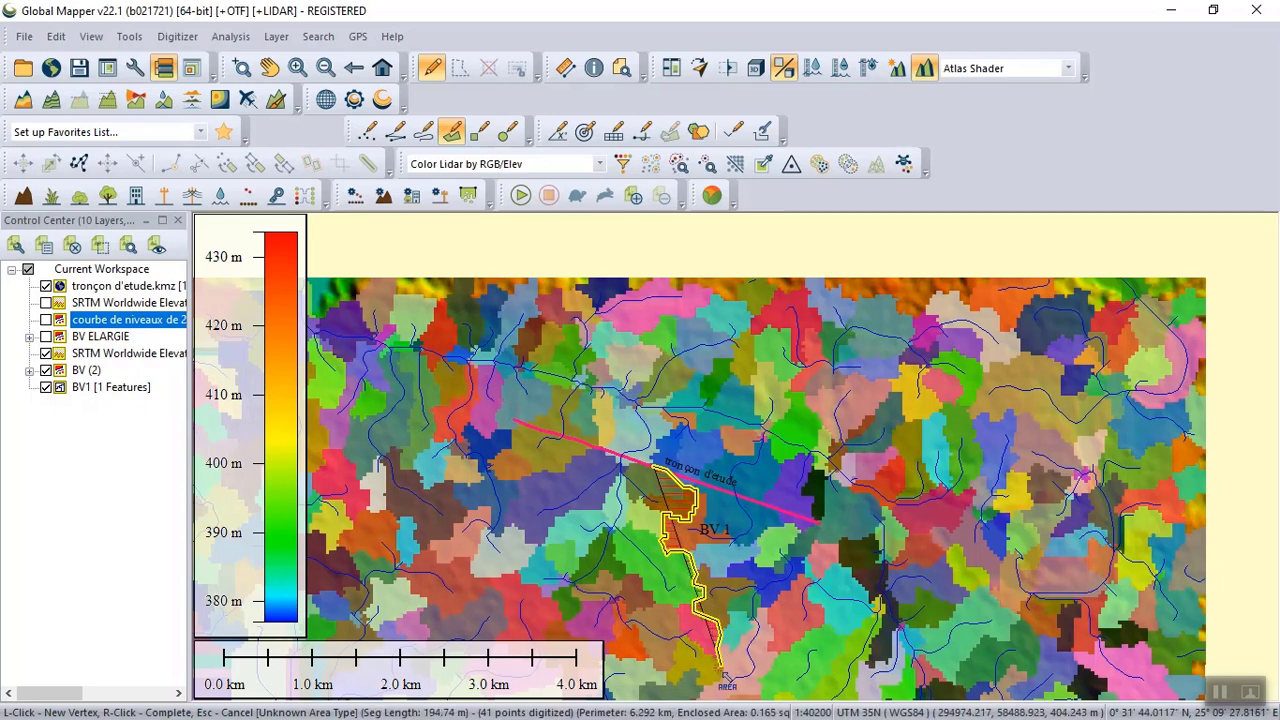
{"action": "left_click", "coordinate": [718, 670]}
{"action": "key", "text": "Down"}
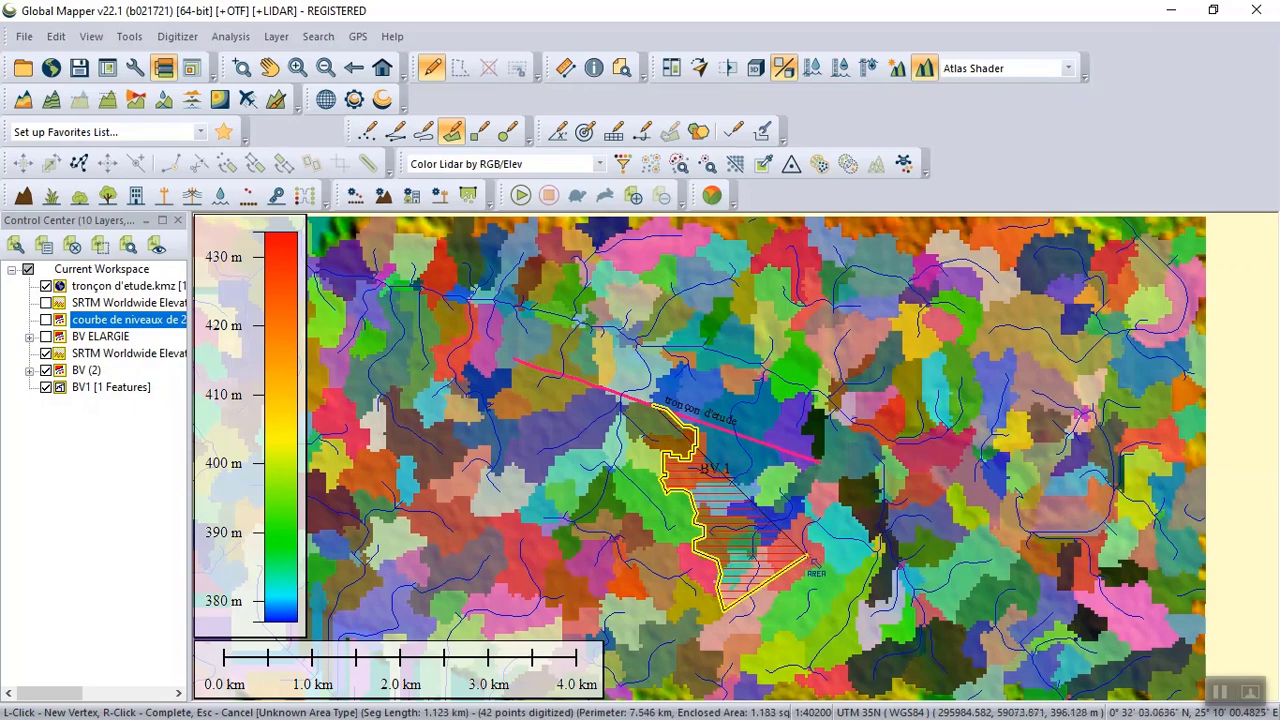
- Round the catchment's southeastern corner and trace the outline west along the southern edge of the olive-gold sub-watershed
{"action": "scroll", "coordinate": [825, 535], "scroll_direction": "down", "scroll_amount": 2}
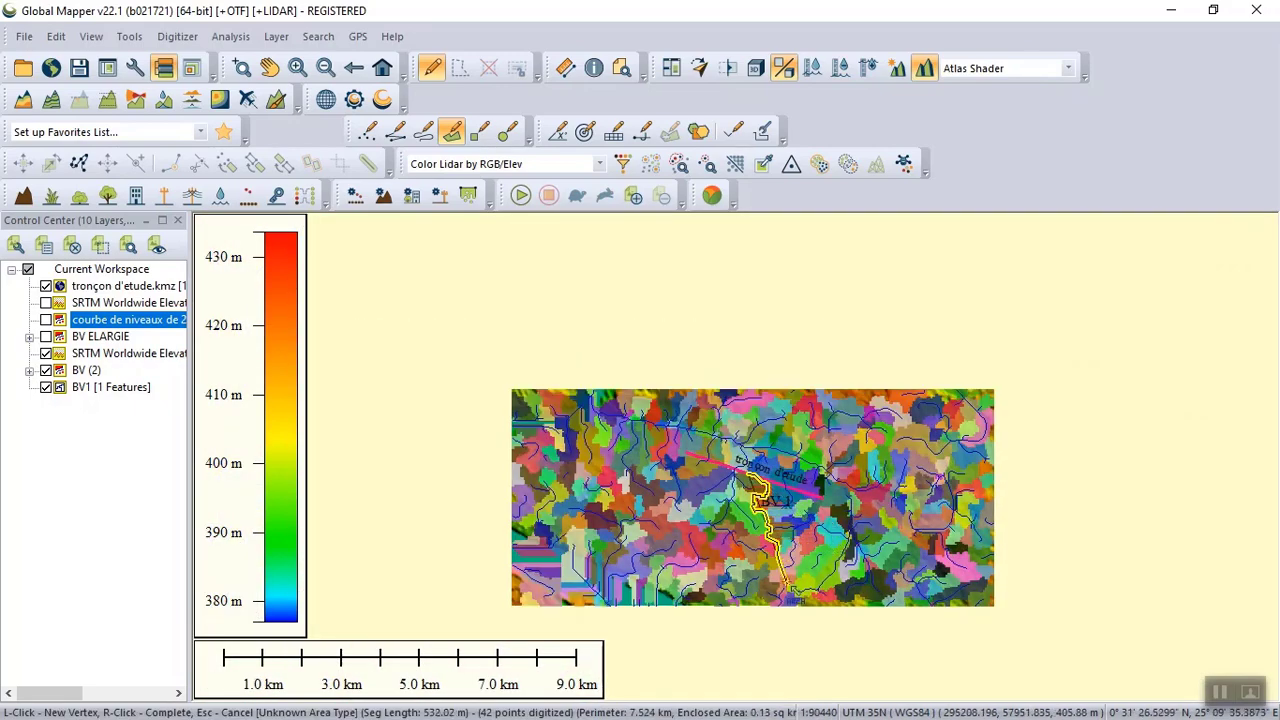
{"action": "scroll", "coordinate": [775, 540], "scroll_direction": "up", "scroll_amount": 3}
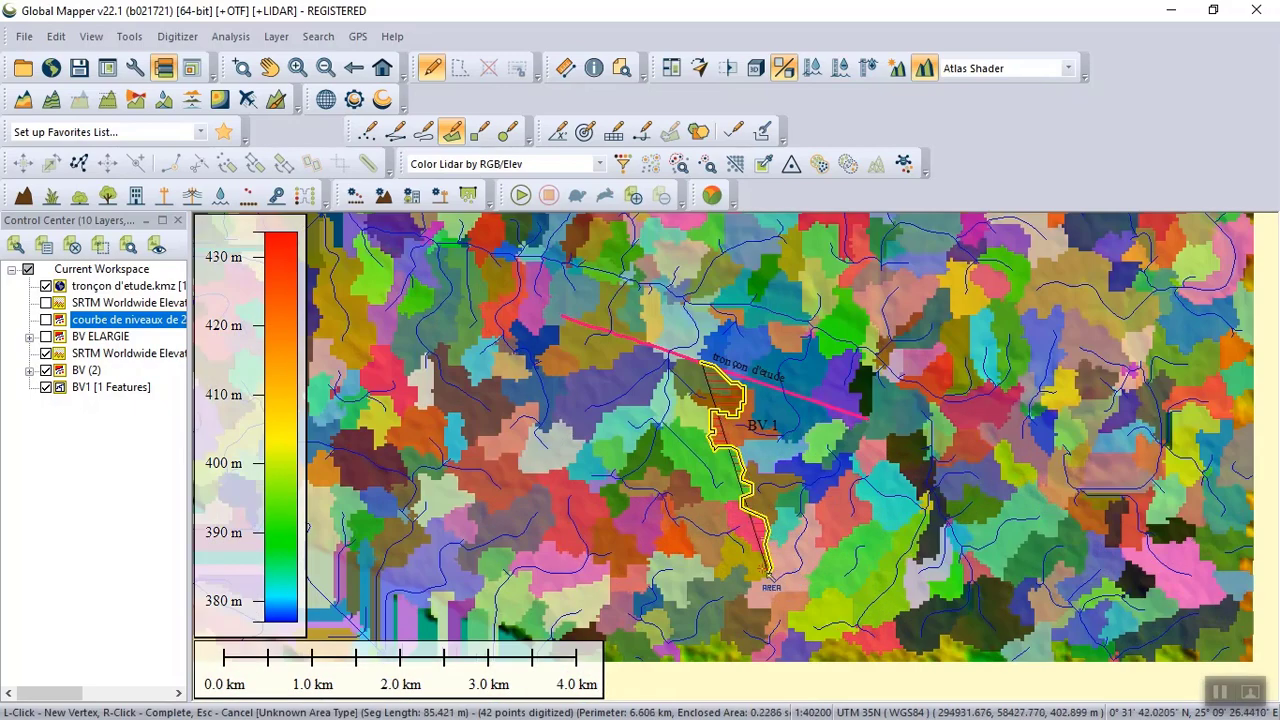
{"action": "left_click", "coordinate": [768, 576]}
{"action": "left_click", "coordinate": [747, 584]}
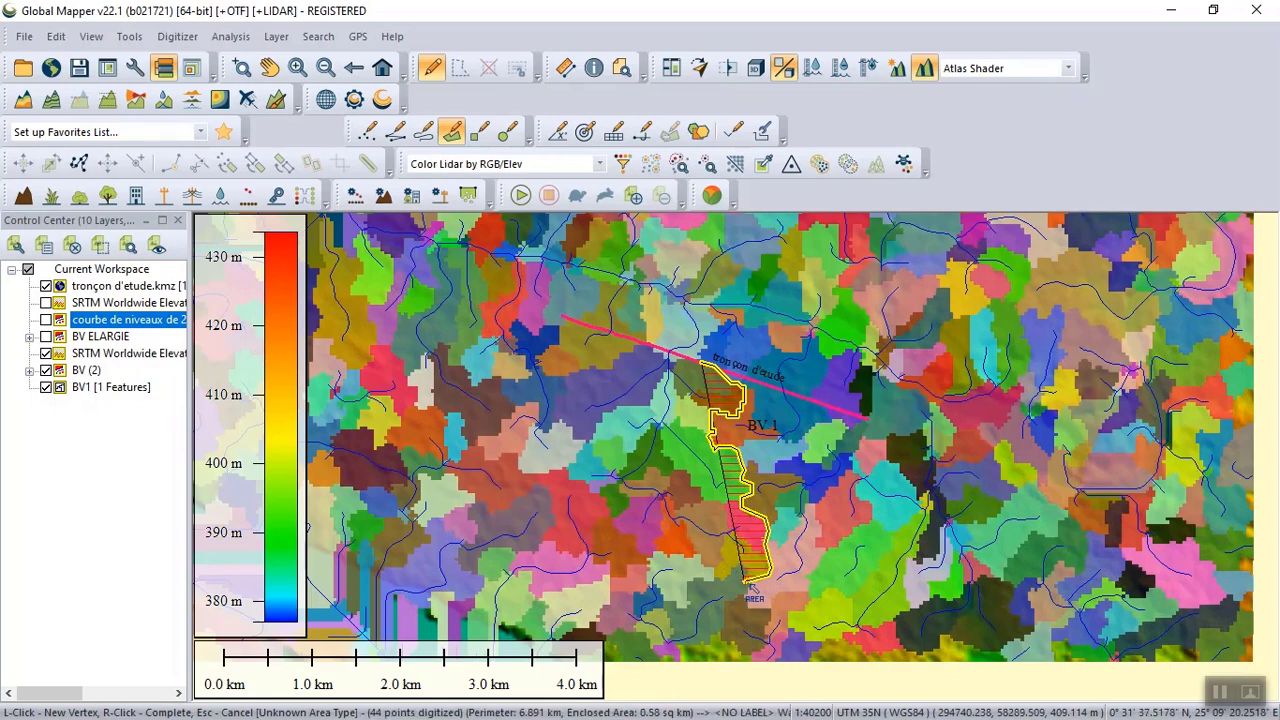
{"action": "left_click", "coordinate": [752, 575]}
{"action": "left_click", "coordinate": [746, 580]}
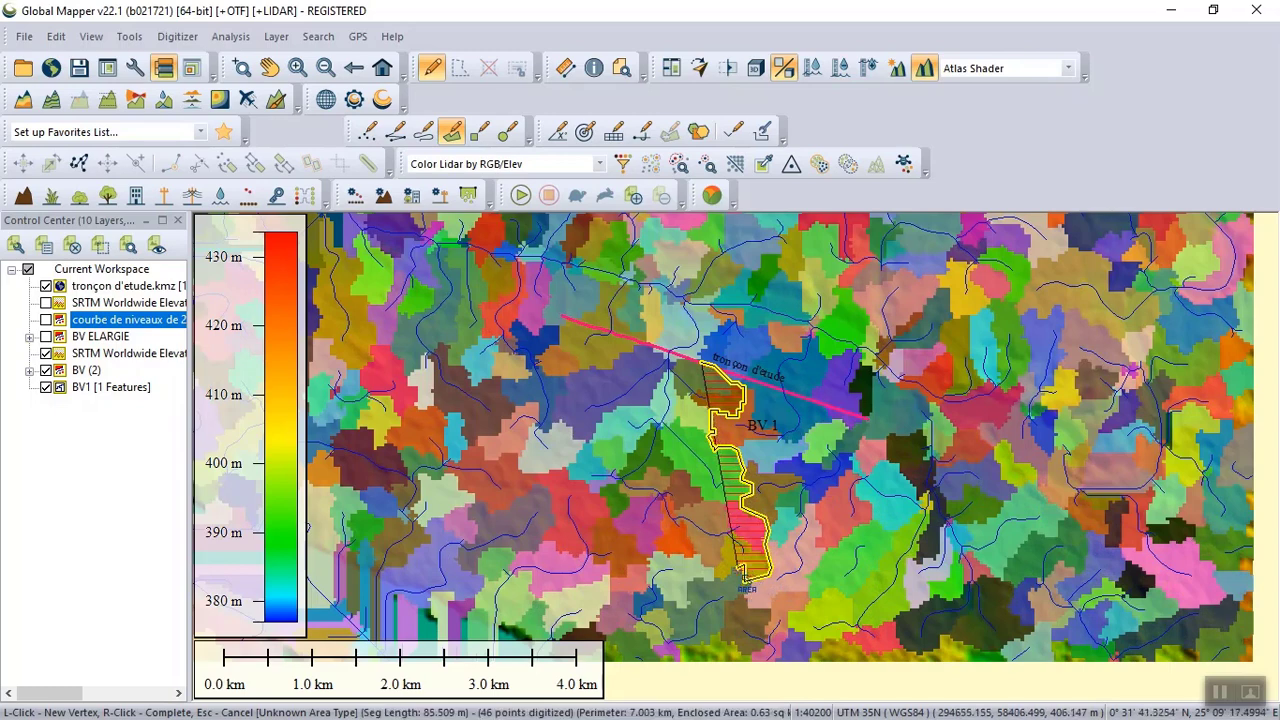
{"action": "left_click", "coordinate": [734, 582]}
{"action": "left_click", "coordinate": [724, 580]}
{"action": "left_click", "coordinate": [715, 578]}
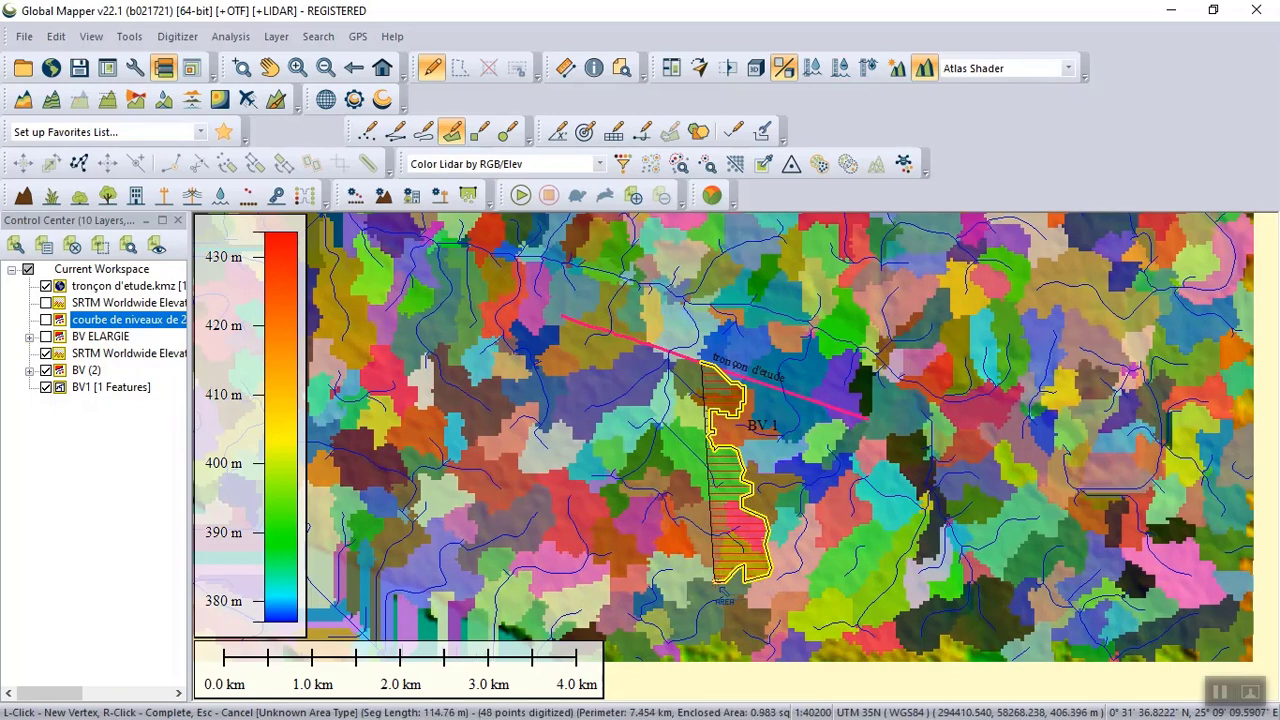
{"action": "left_click", "coordinate": [708, 578]}
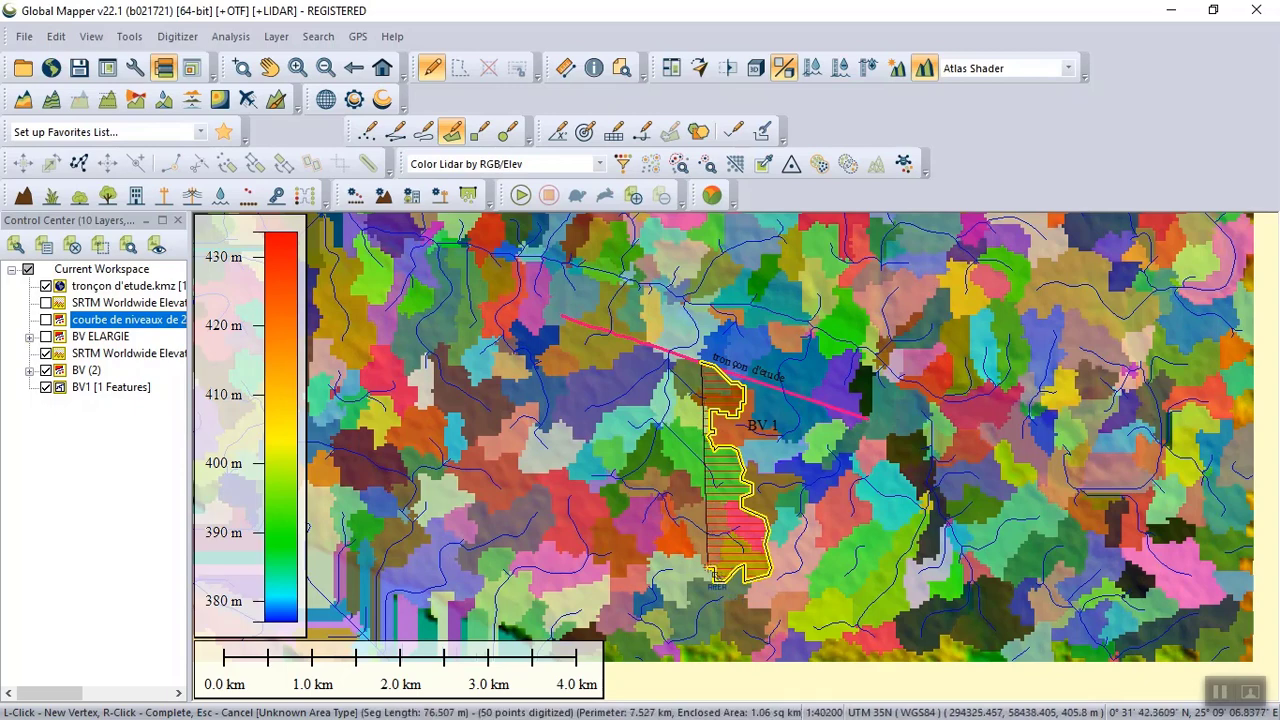
- Continue the area outline west along the southern edges of the brown and orange-red sub-watersheds to the magenta one's southern tip
{"action": "left_click", "coordinate": [702, 570]}
{"action": "left_click", "coordinate": [699, 556]}
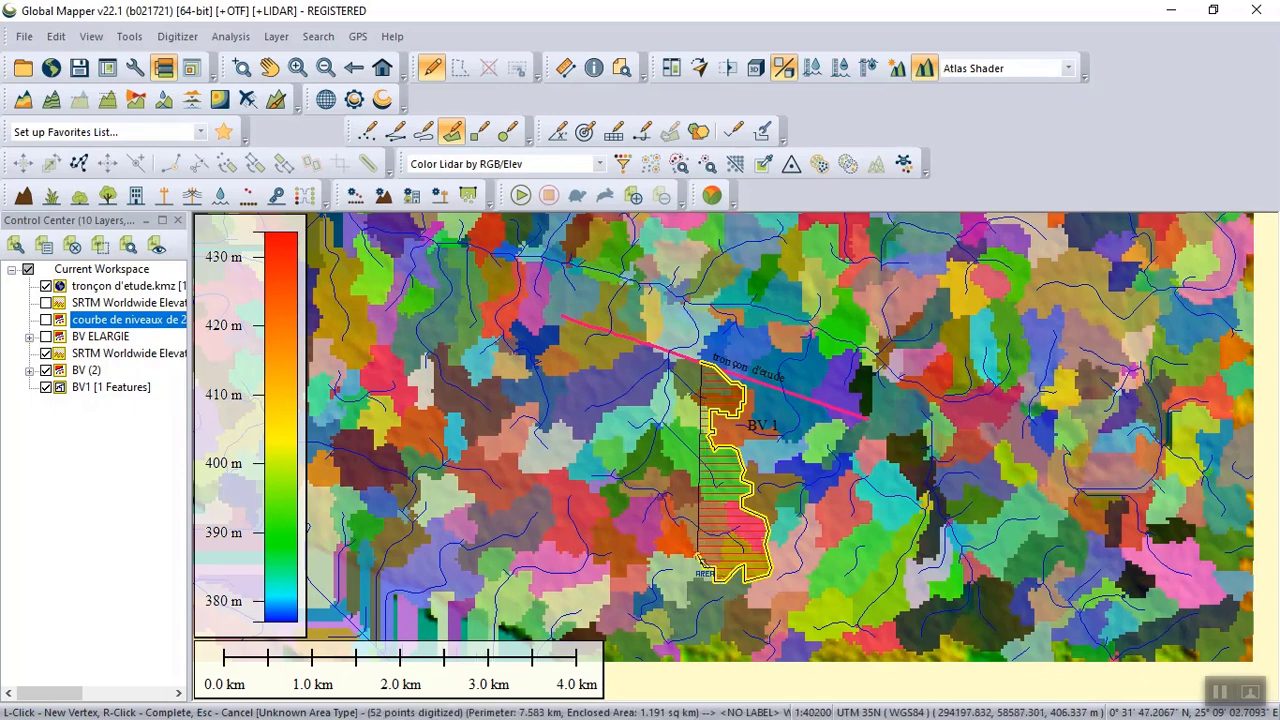
{"action": "left_click", "coordinate": [690, 563]}
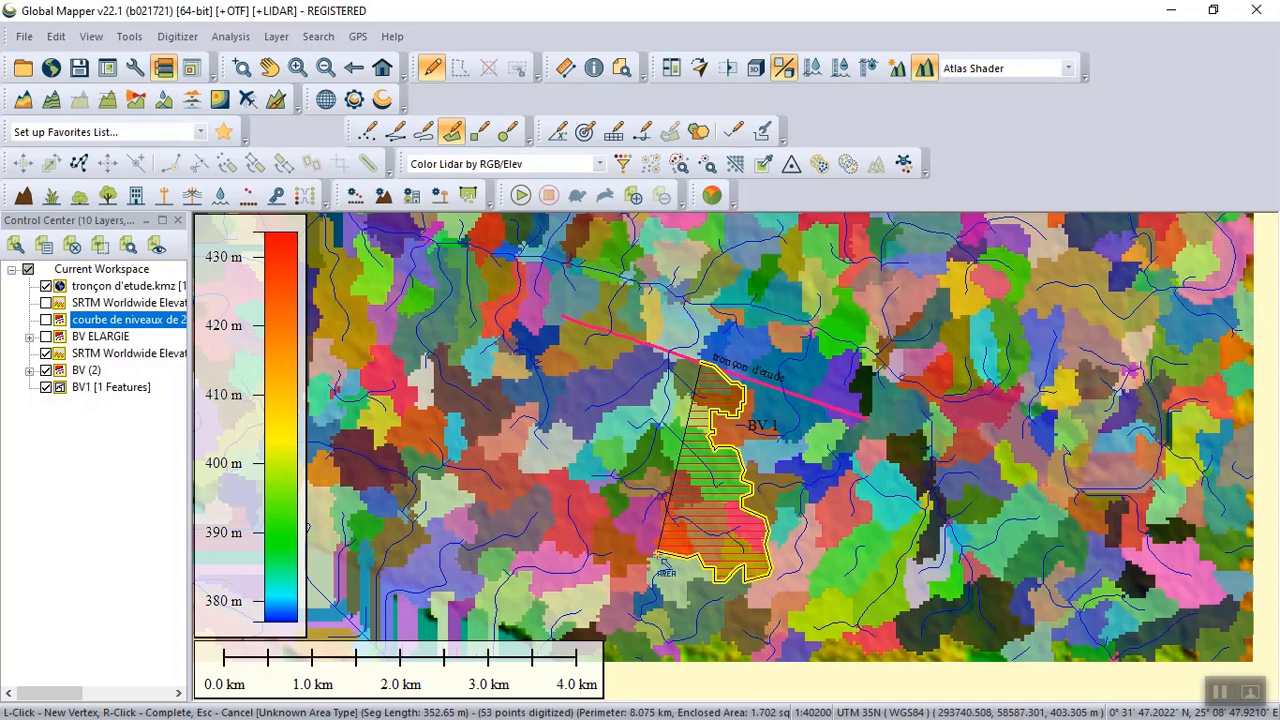
{"action": "left_click", "coordinate": [655, 562]}
{"action": "left_click", "coordinate": [648, 560]}
{"action": "left_click", "coordinate": [643, 556]}
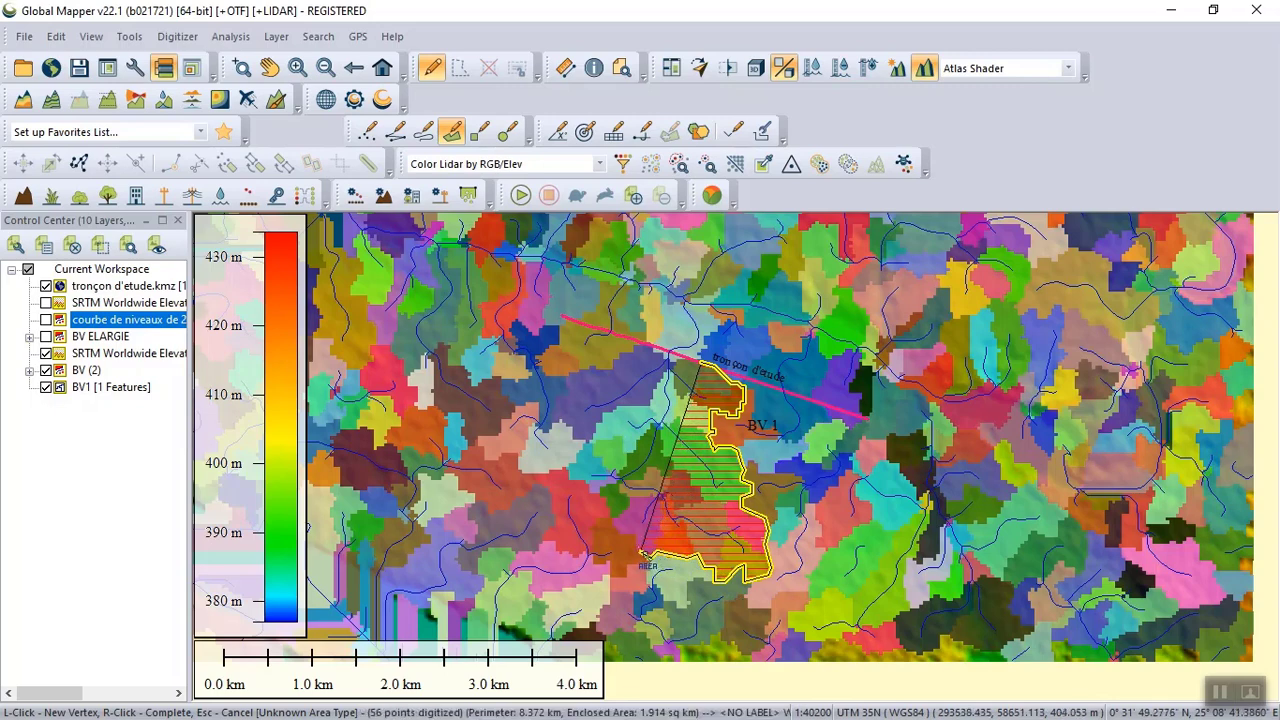
- Trace the outline northwest along the magenta sub-watershed's southwestern edge up to the small dark green sub-watershed
{"action": "left_click", "coordinate": [631, 542]}
{"action": "left_click", "coordinate": [617, 528]}
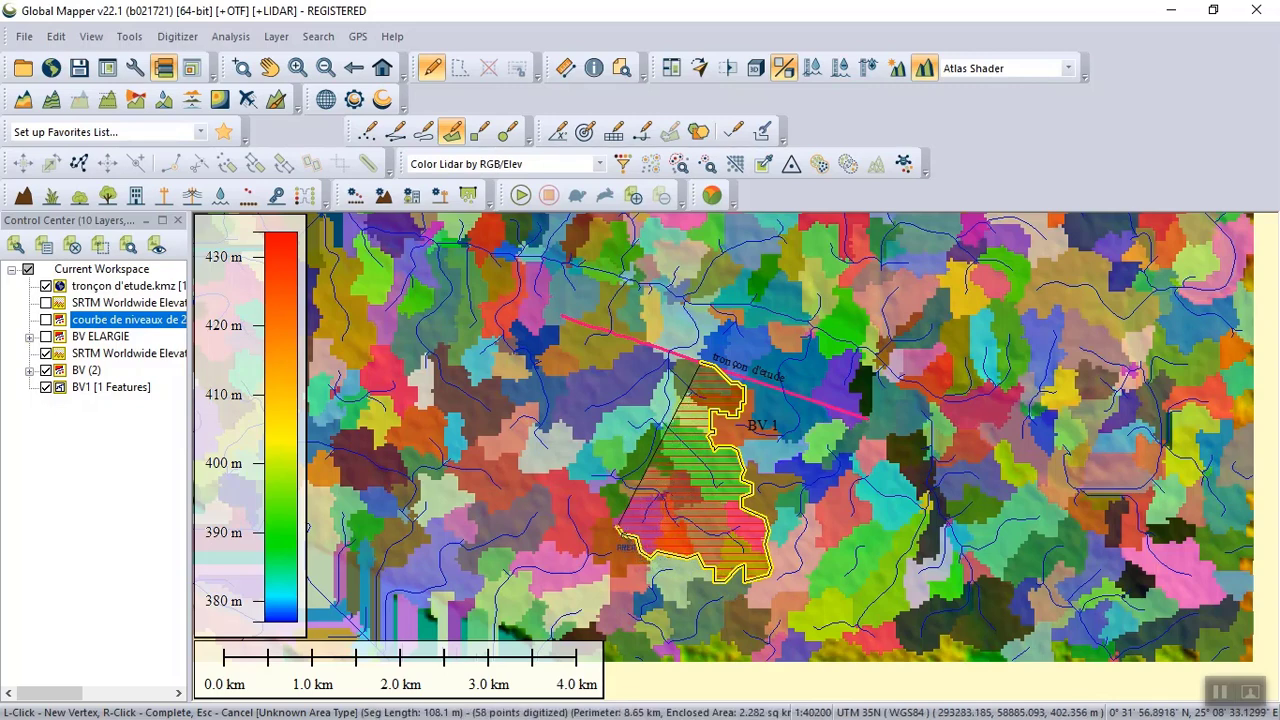
{"action": "left_click", "coordinate": [611, 524]}
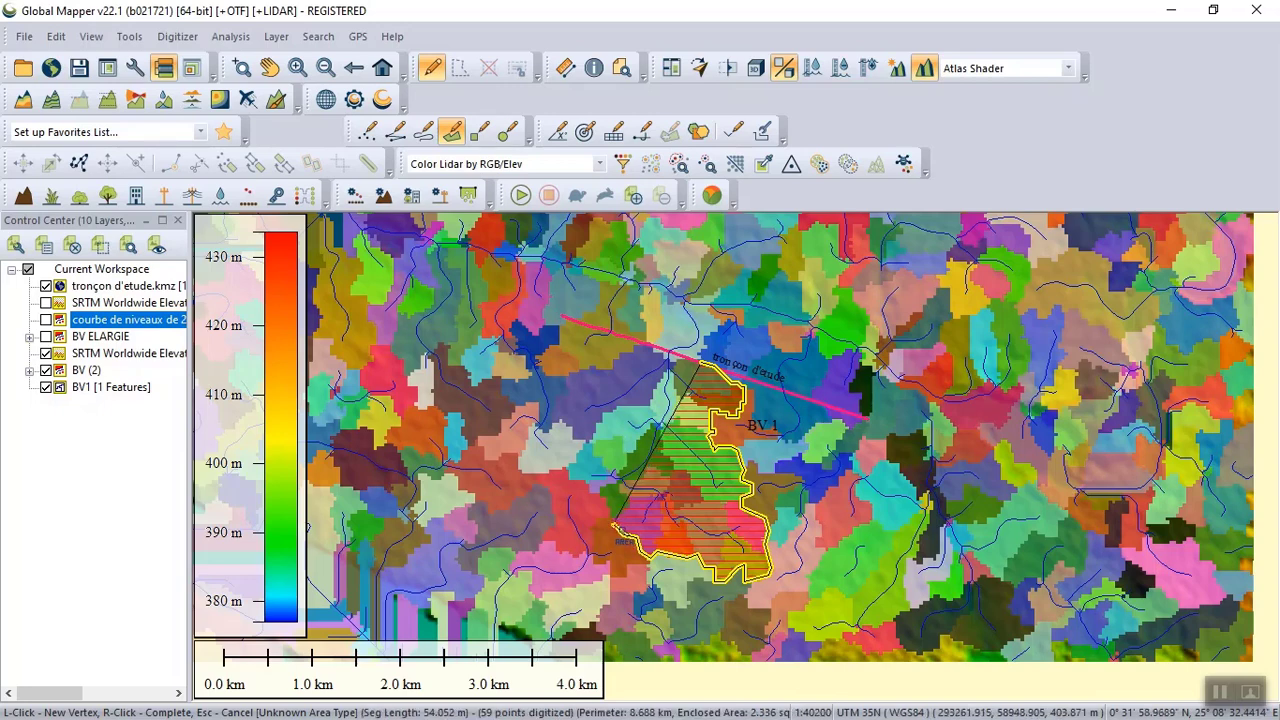
{"action": "scroll", "coordinate": [613, 528], "scroll_direction": "up", "scroll_amount": 2}
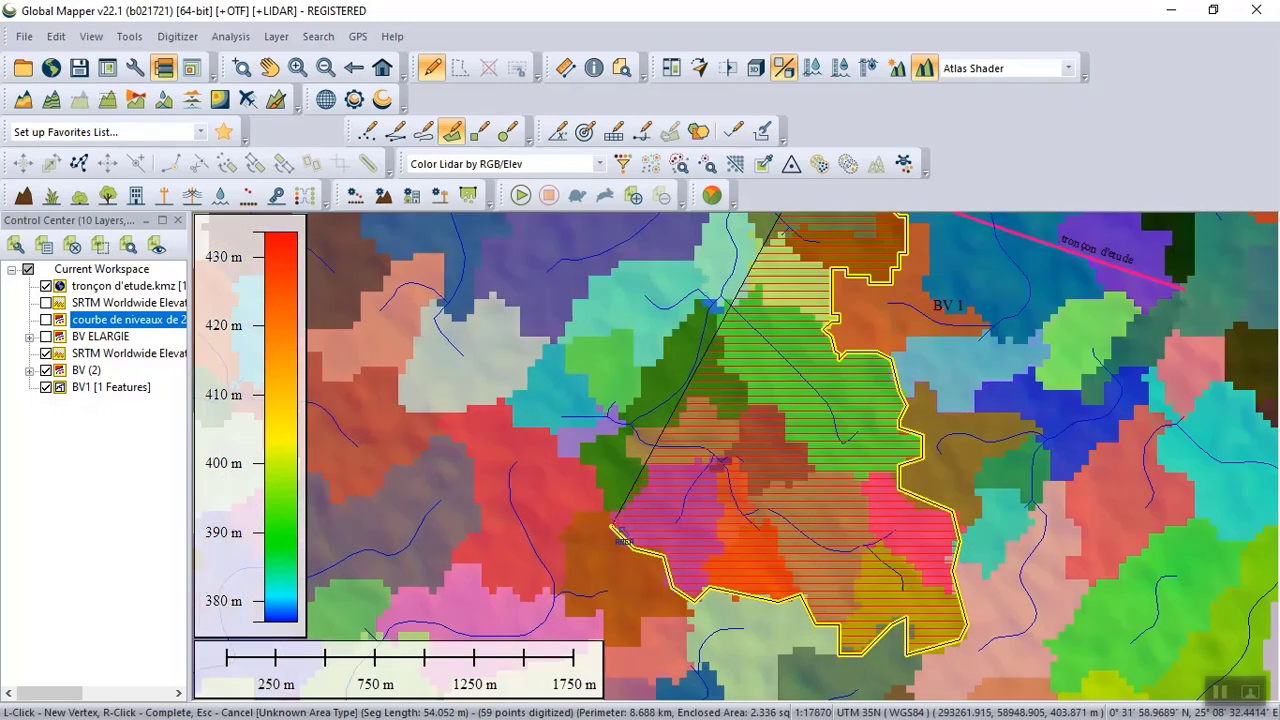
{"action": "left_click", "coordinate": [607, 514]}
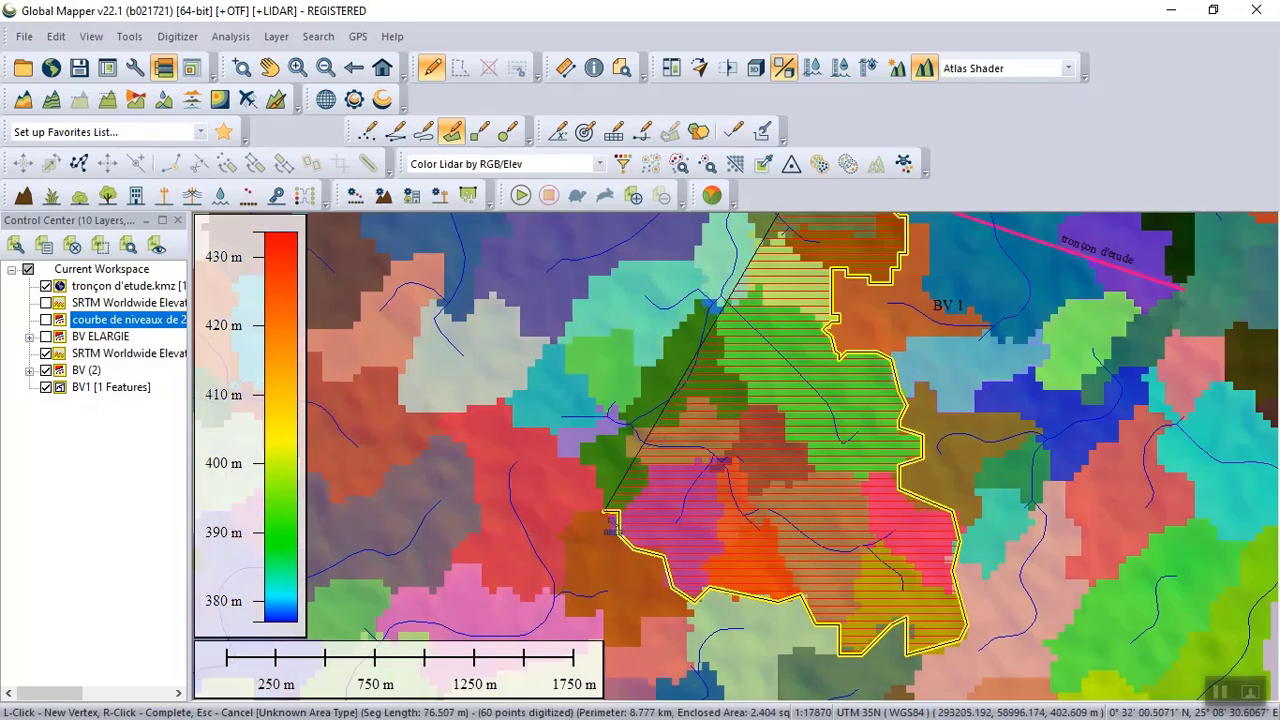
- Follow the small dark green sub-watershed's western edge north, reaching the lilac sub-watershed's southwestern corner
{"action": "left_click", "coordinate": [603, 501]}
{"action": "left_click", "coordinate": [599, 489]}
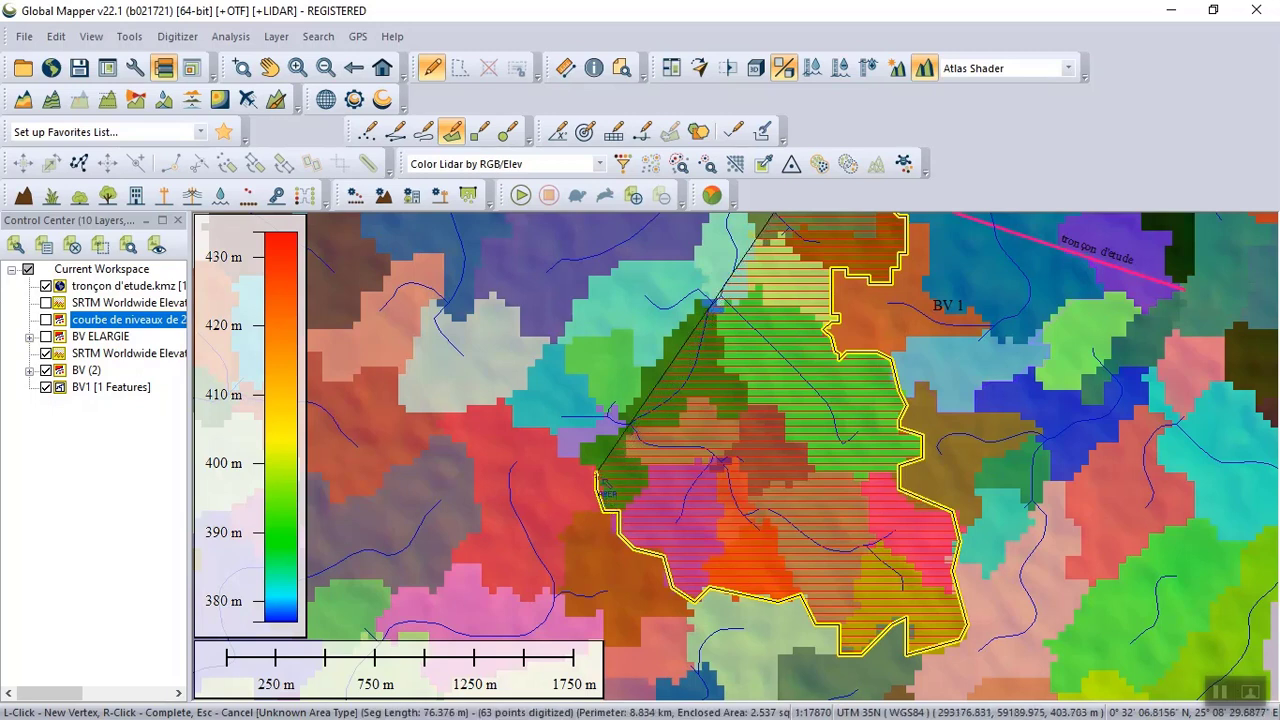
{"action": "left_click", "coordinate": [590, 474]}
{"action": "left_click", "coordinate": [582, 457]}
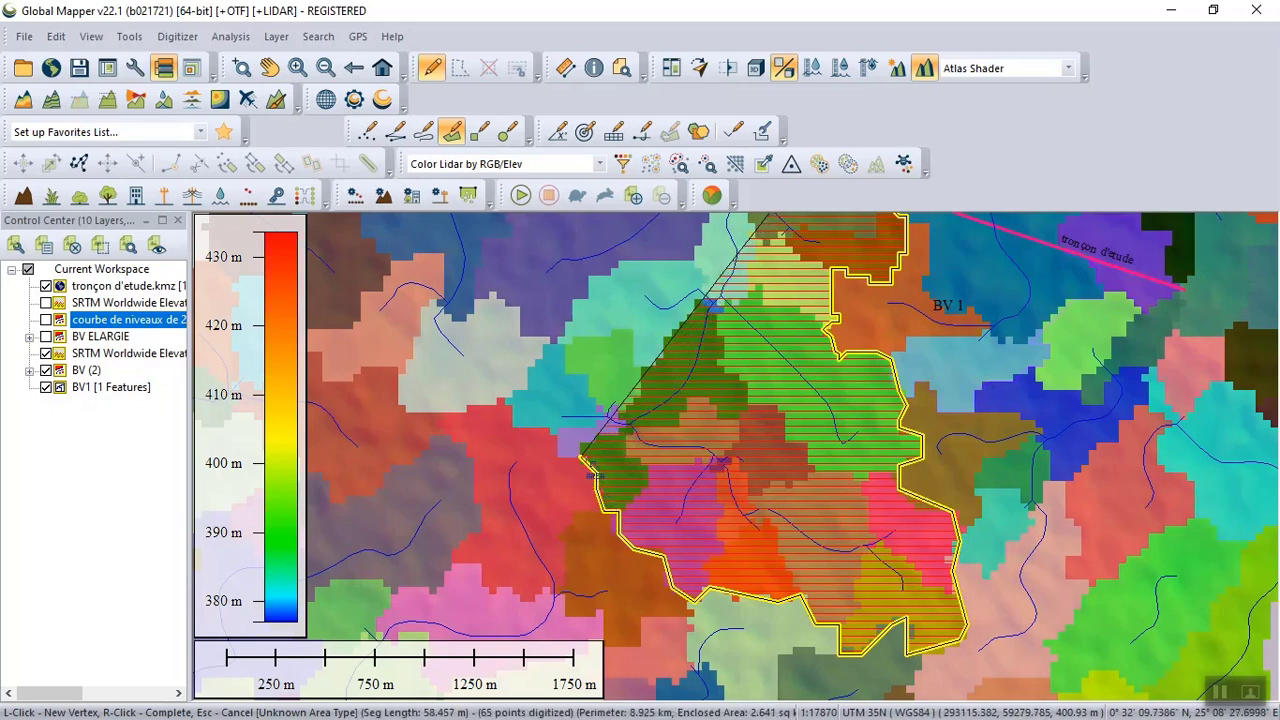
{"action": "left_click", "coordinate": [574, 464]}
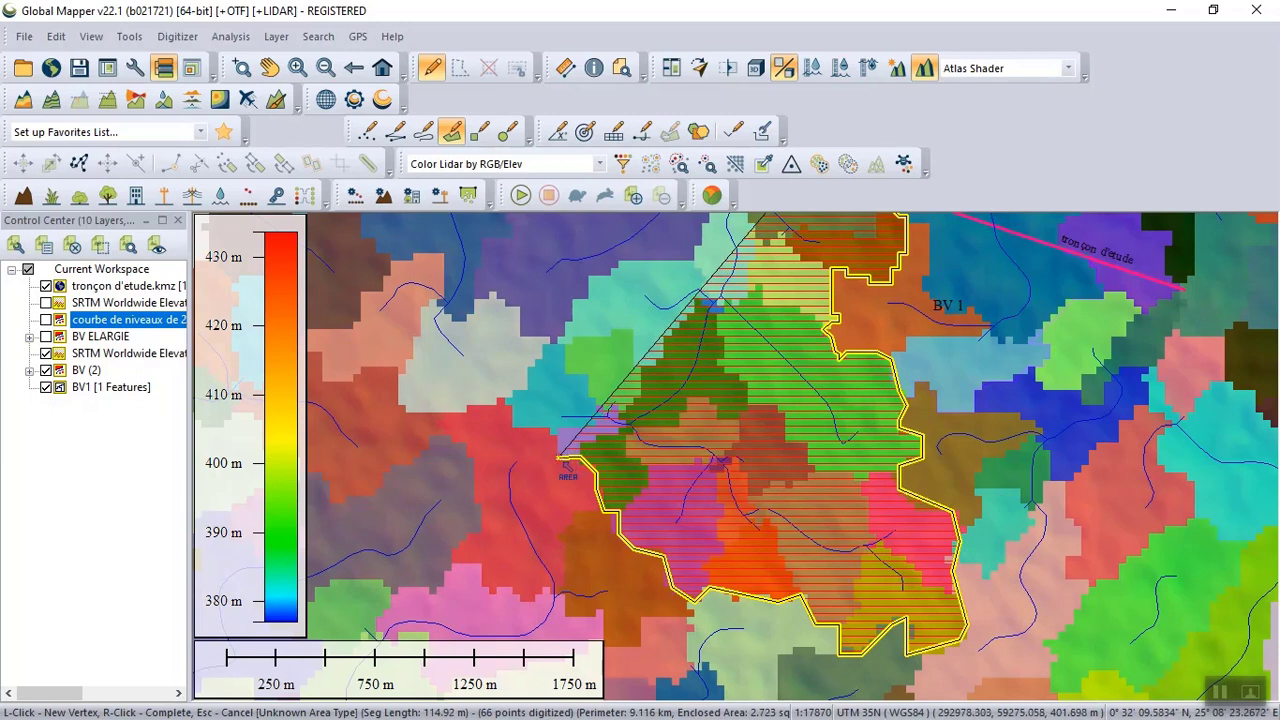
- Carry the outline around the lilac sub-watershed's western end and along the teal one's southern edge to the catchment's western tip
{"action": "left_click", "coordinate": [558, 447]}
{"action": "left_click", "coordinate": [557, 437]}
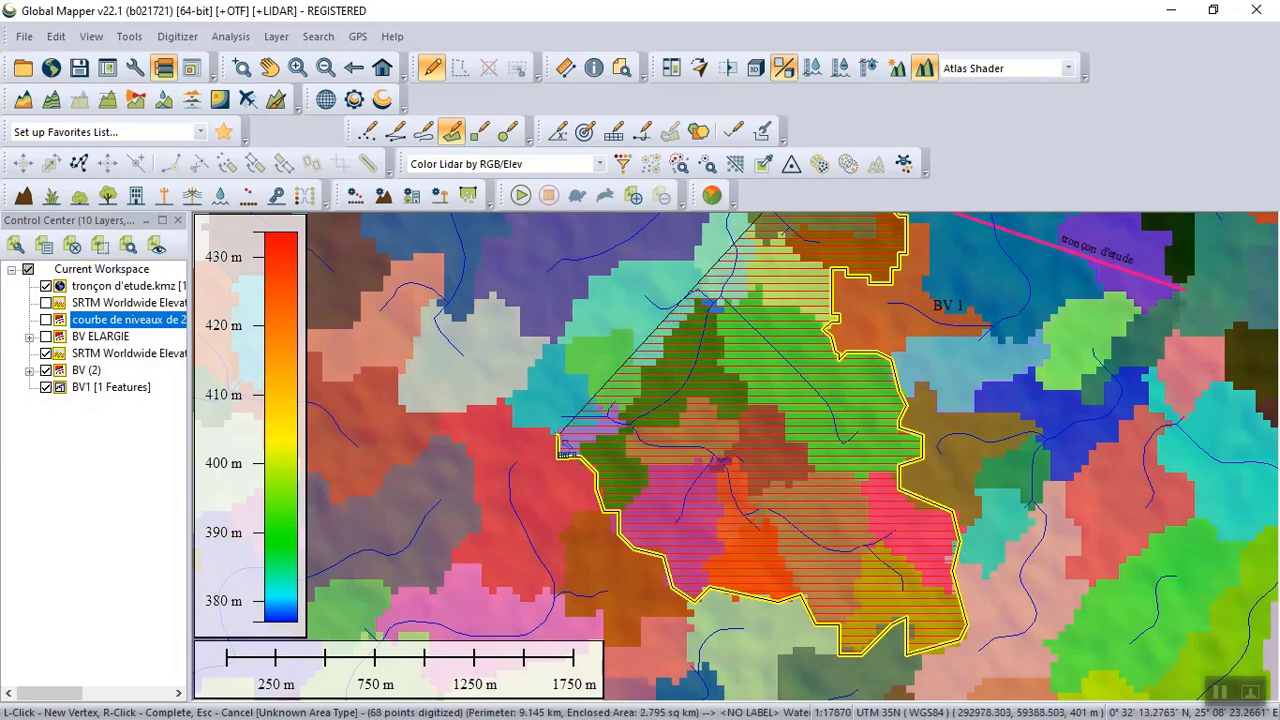
{"action": "left_click", "coordinate": [512, 412]}
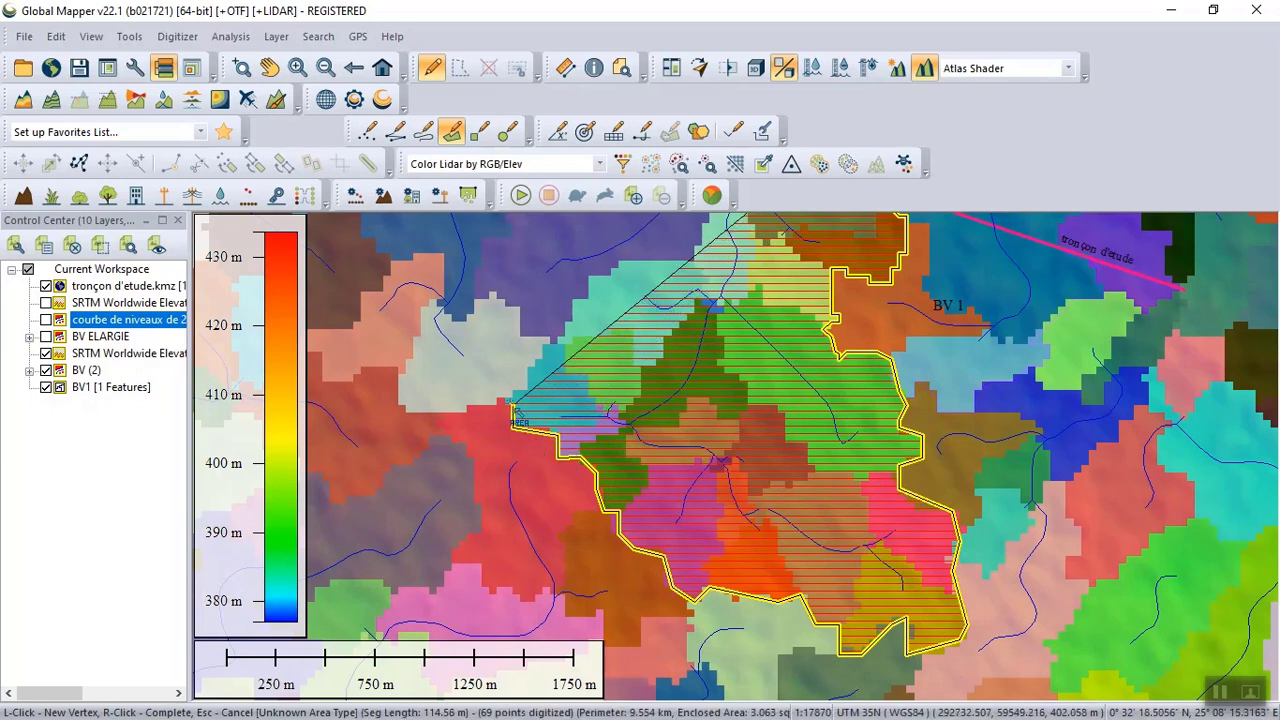
{"action": "left_click", "coordinate": [470, 406]}
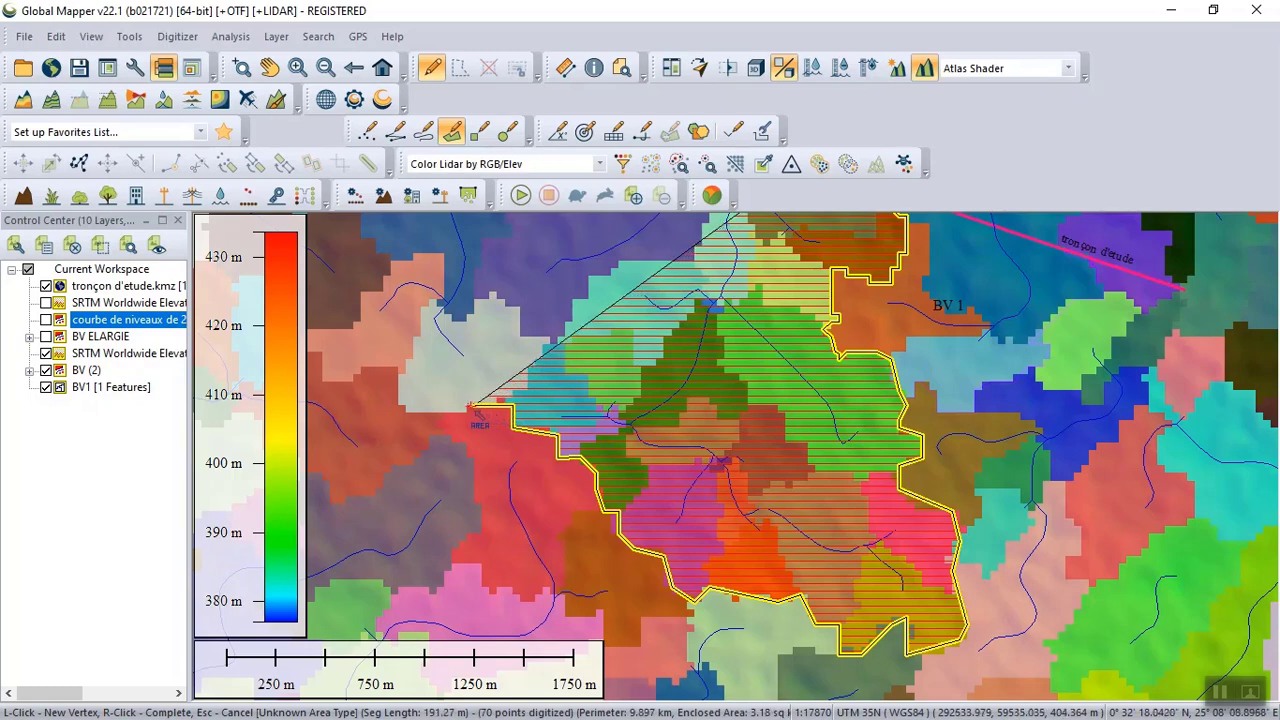
{"action": "left_click", "coordinate": [474, 408]}
- Turn the outline back at the western tip and trace northeast up the teal sub-watershed's stepped northwestern edge
{"action": "scroll", "coordinate": [475, 407], "scroll_direction": "down", "scroll_amount": 2}
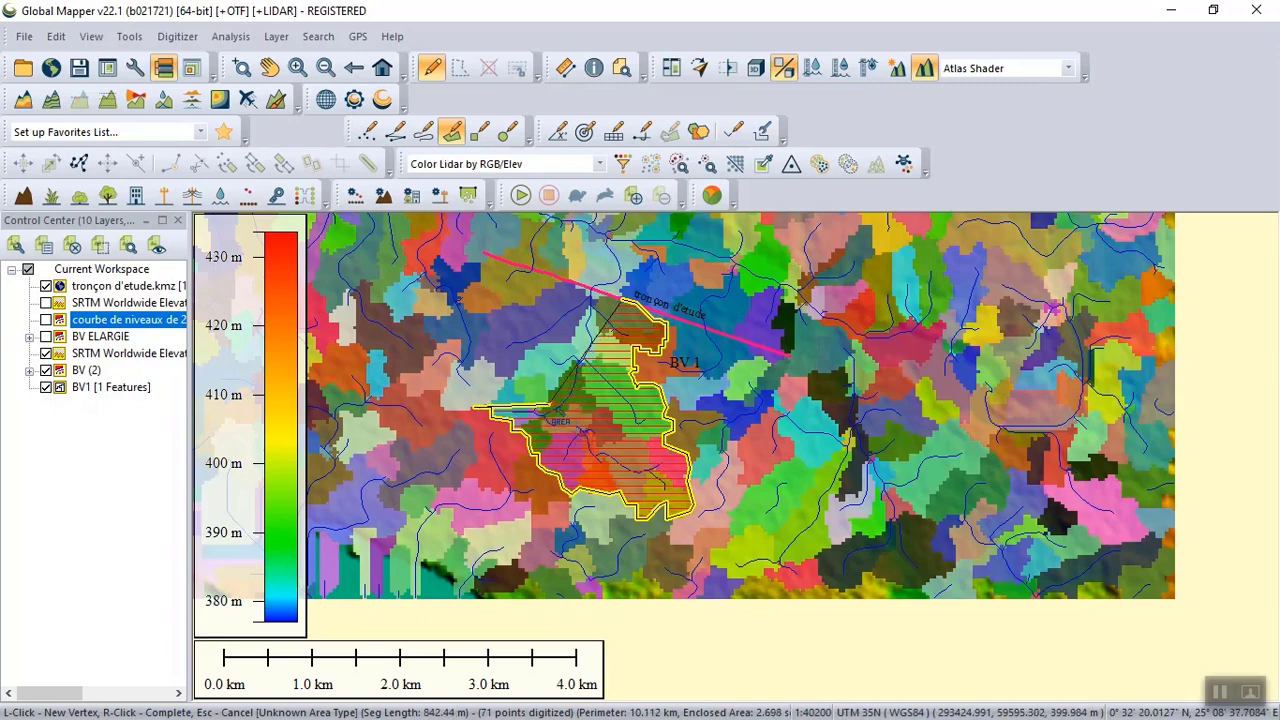
{"action": "scroll", "coordinate": [547, 414], "scroll_direction": "up", "scroll_amount": 1}
{"action": "scroll", "coordinate": [463, 411], "scroll_direction": "up", "scroll_amount": 3}
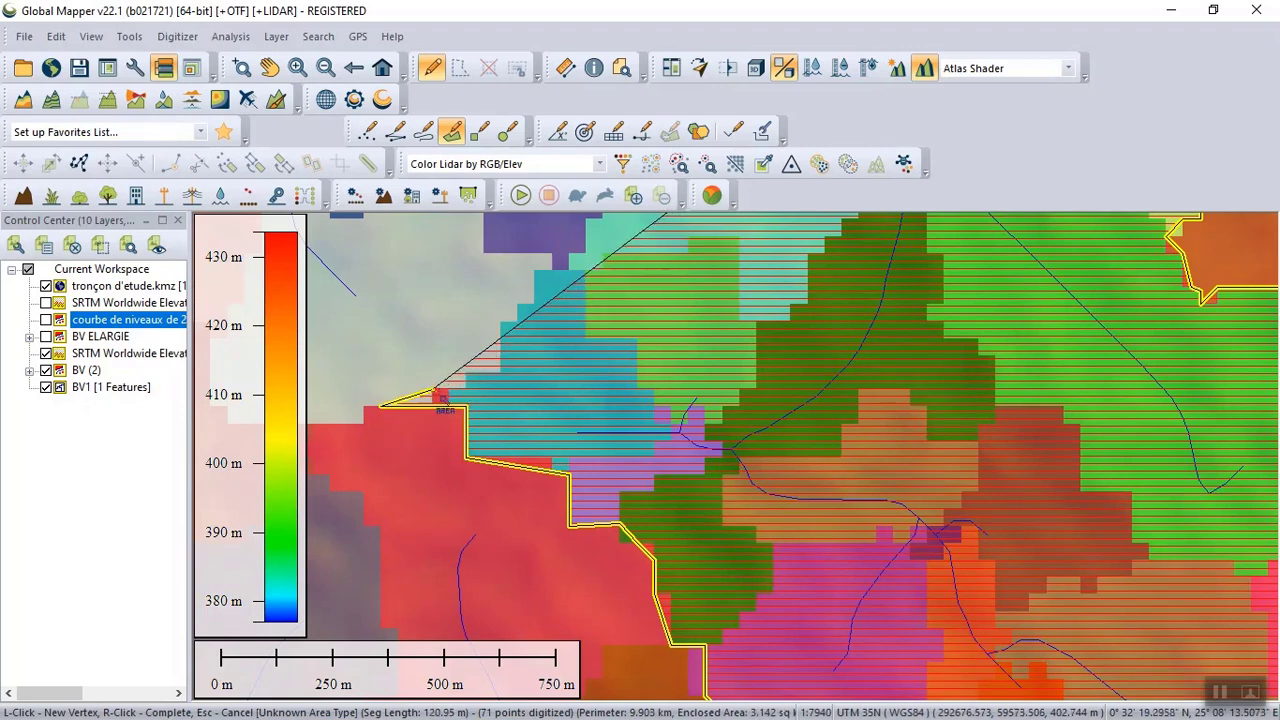
{"action": "left_click", "coordinate": [442, 394]}
{"action": "left_click", "coordinate": [466, 389]}
{"action": "left_click", "coordinate": [467, 374]}
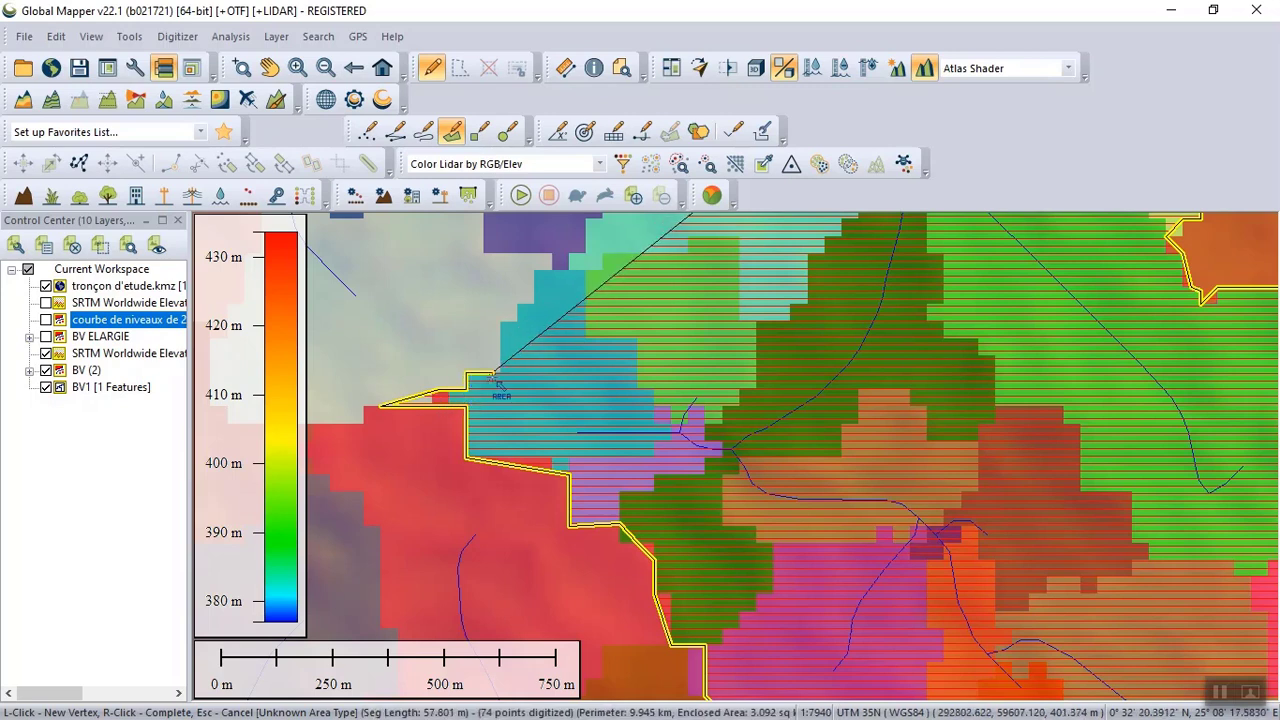
{"action": "left_click", "coordinate": [500, 373]}
{"action": "left_click", "coordinate": [501, 323]}
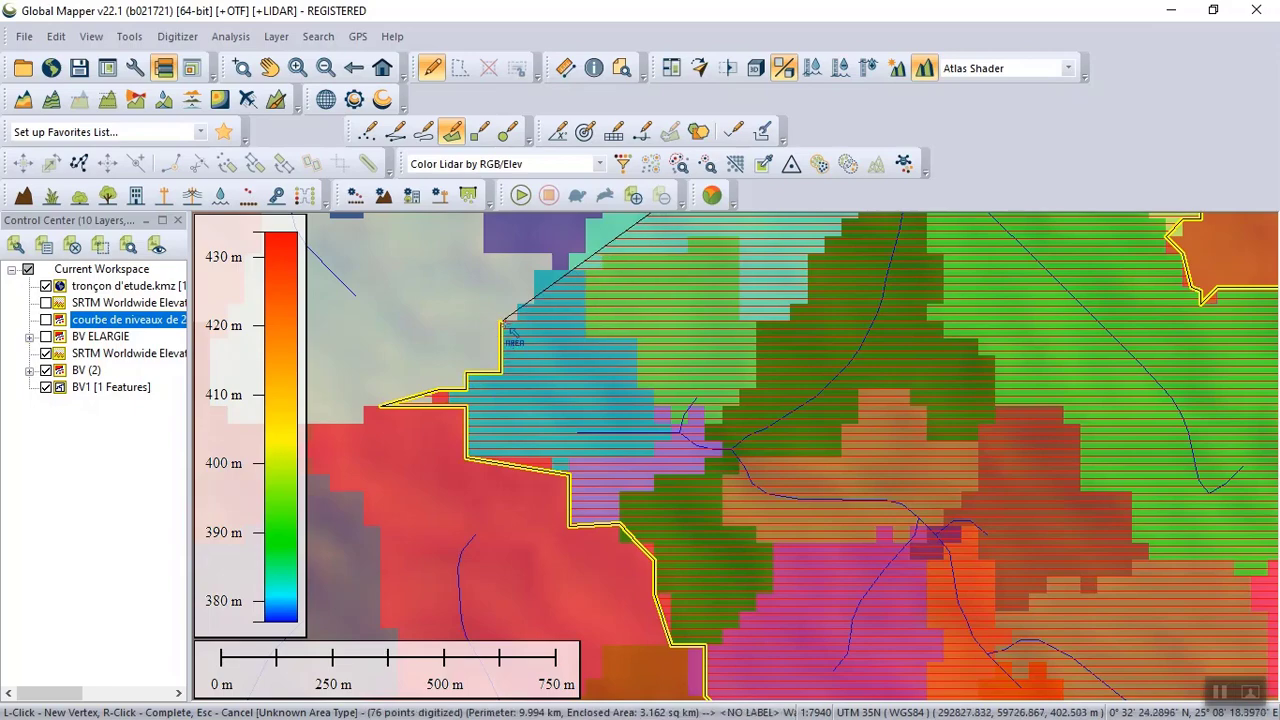
{"action": "left_click", "coordinate": [517, 322]}
{"action": "left_click", "coordinate": [519, 305]}
{"action": "left_click", "coordinate": [532, 303]}
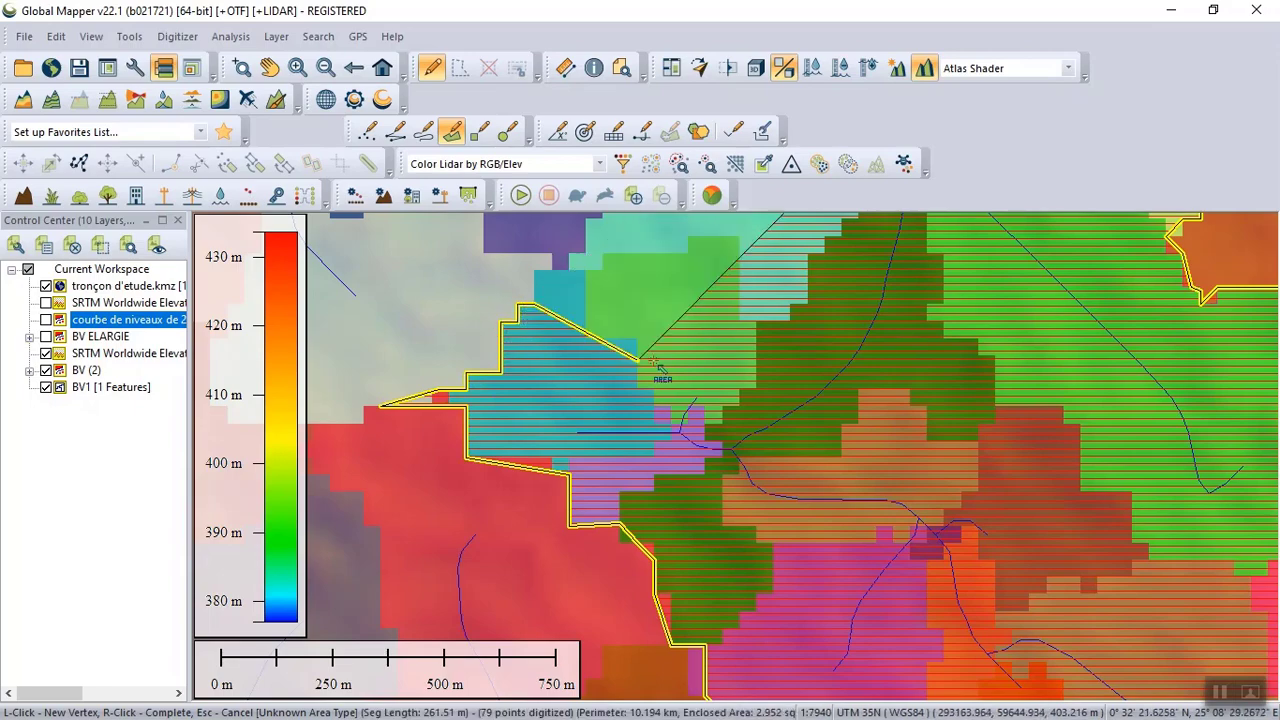
- Trace the outline northwest along the border between the pale grey and purple sub-watersheds to the purple one's southwestern corner
{"action": "scroll", "coordinate": [652, 360], "scroll_direction": "down", "scroll_amount": 3}
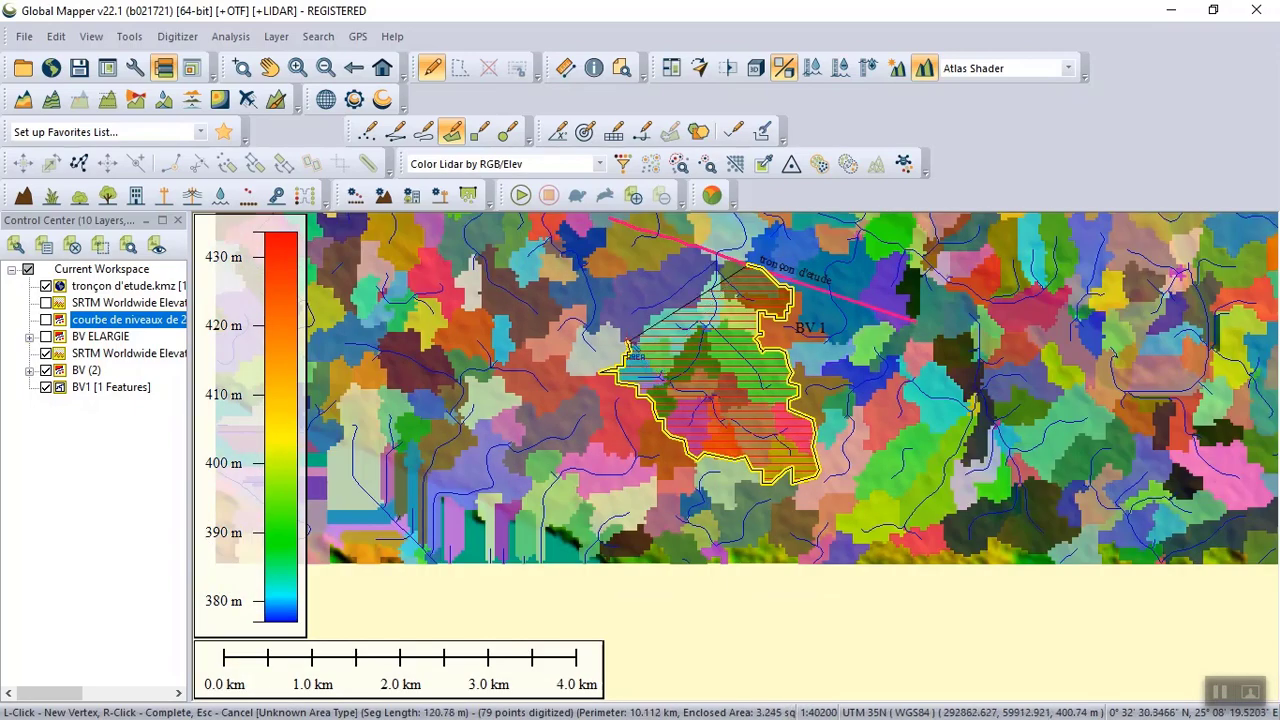
{"action": "scroll", "coordinate": [641, 362], "scroll_direction": "up", "scroll_amount": 2}
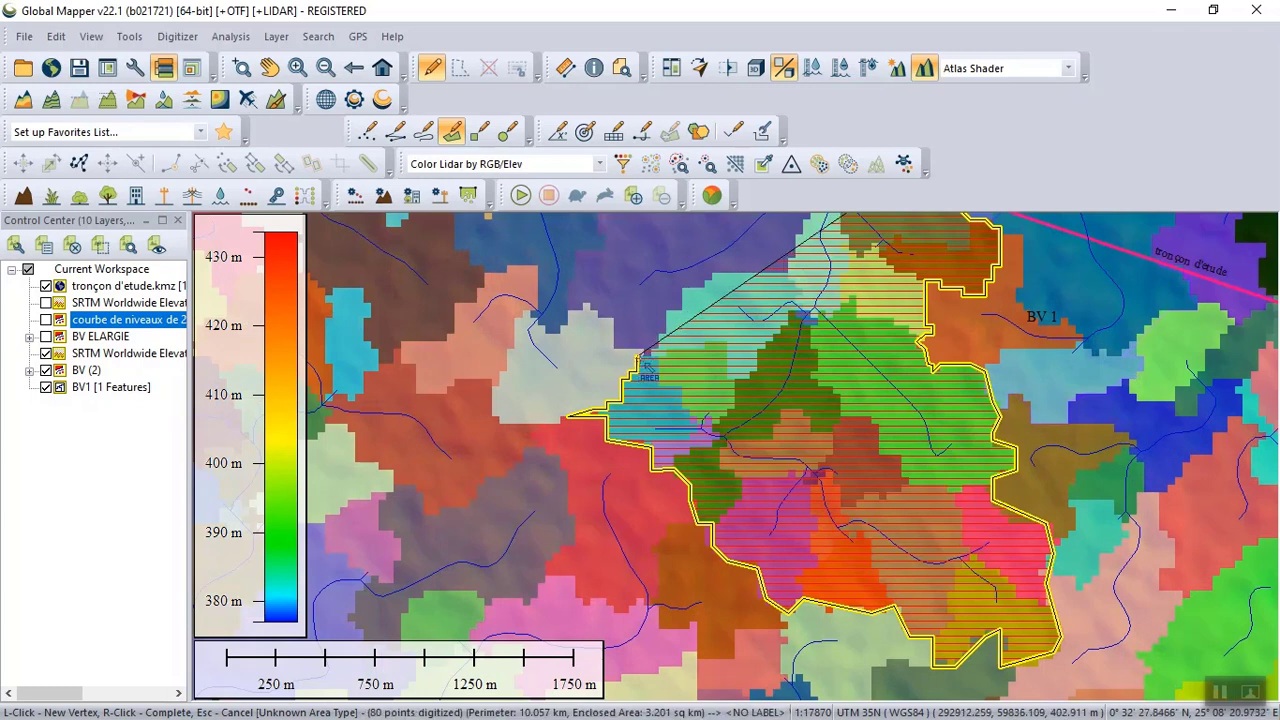
{"action": "left_click", "coordinate": [638, 358]}
{"action": "left_click", "coordinate": [630, 354]}
{"action": "left_click", "coordinate": [622, 351]}
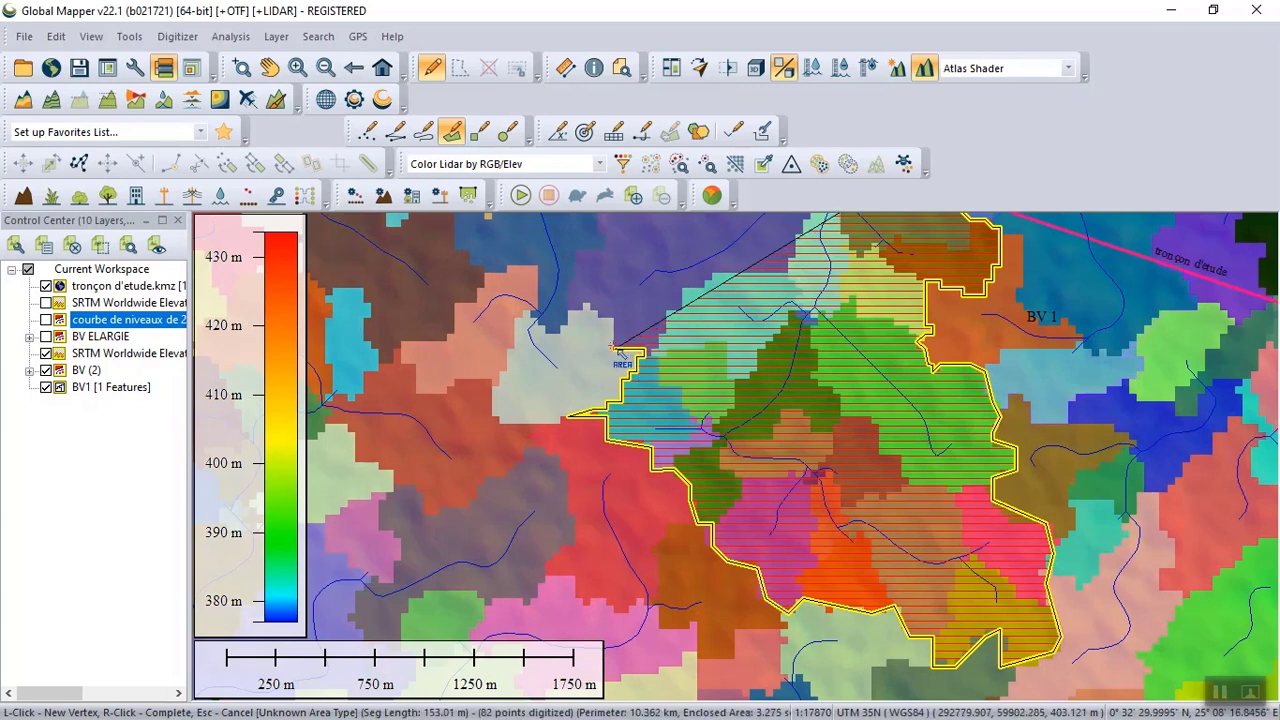
{"action": "left_click", "coordinate": [609, 336]}
{"action": "left_click", "coordinate": [598, 322]}
{"action": "left_click", "coordinate": [598, 322]}
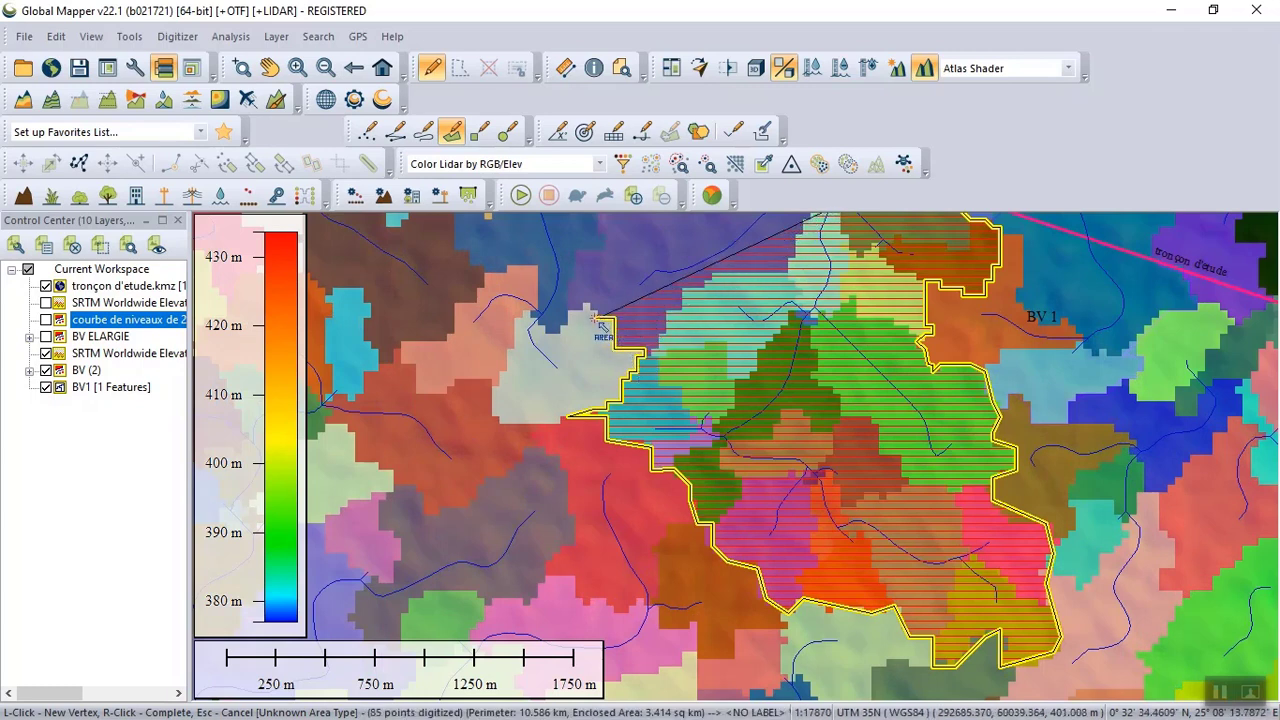
{"action": "left_click", "coordinate": [591, 312]}
{"action": "left_click", "coordinate": [587, 306]}
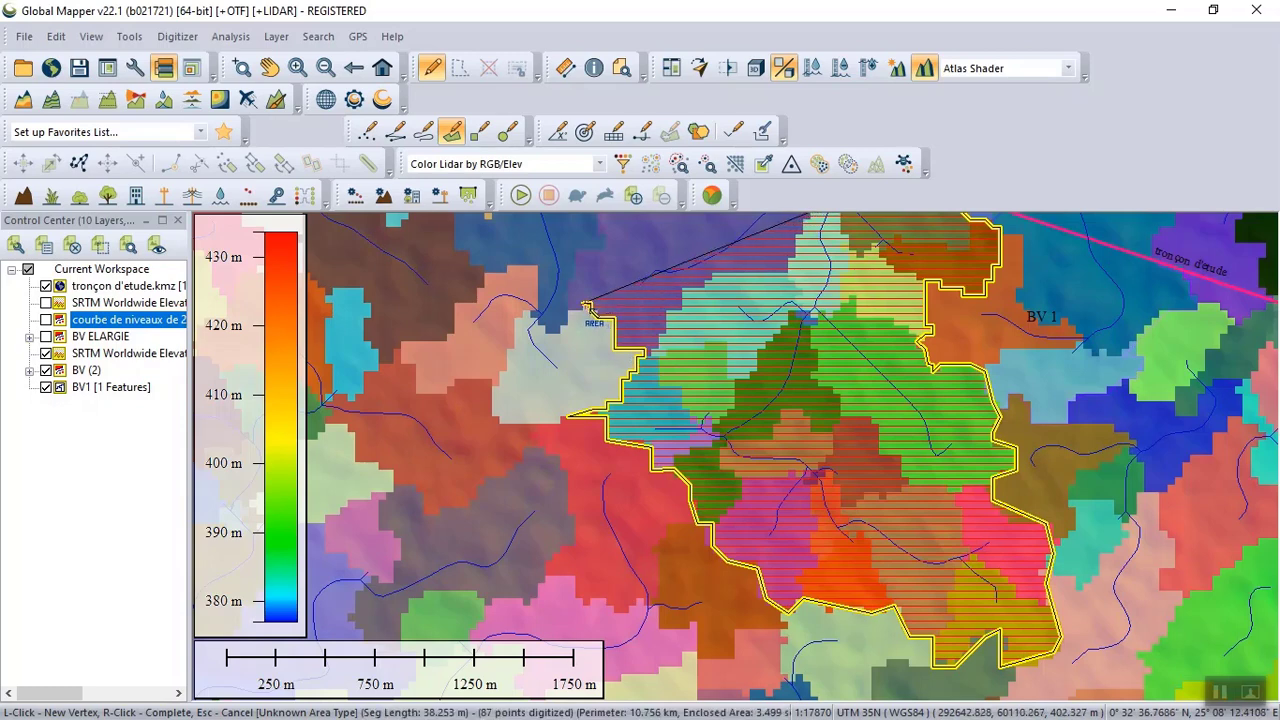
{"action": "left_click", "coordinate": [583, 311]}
{"action": "left_click", "coordinate": [577, 315]}
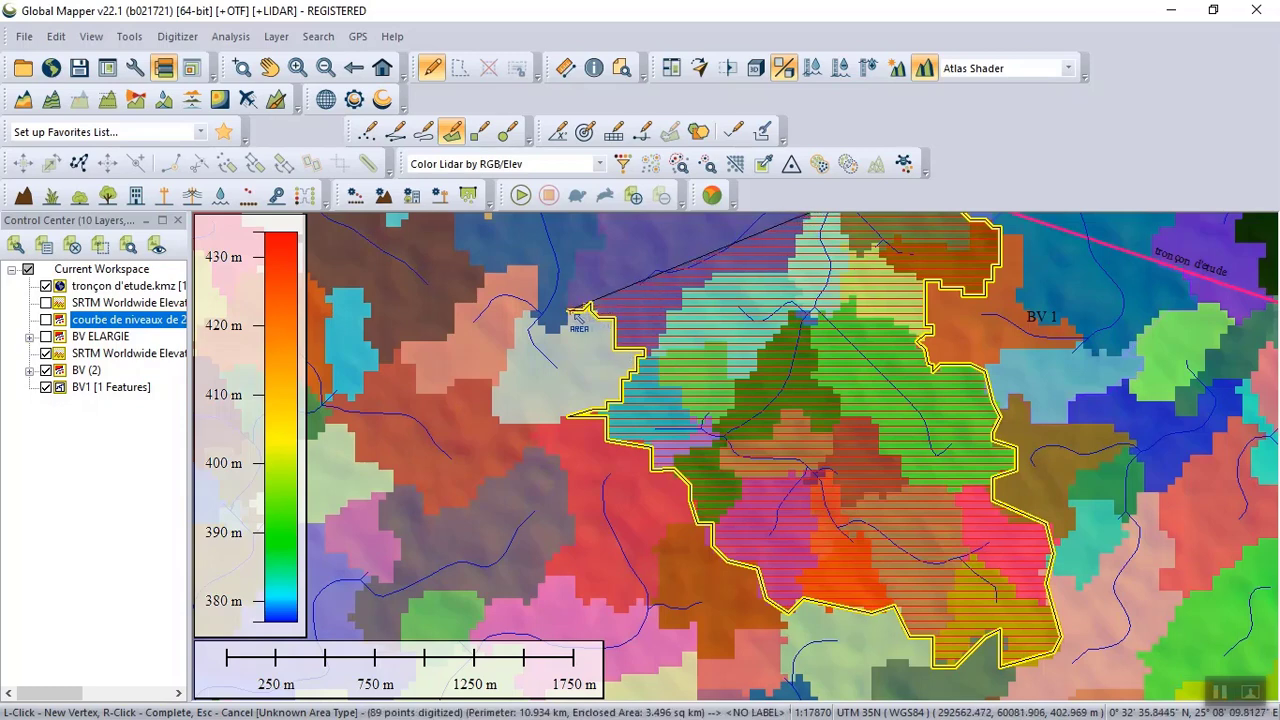
- Follow the purple sub-watershed's stepped western edge north, along the blue sub-watershed, up to the orange one
{"action": "scroll", "coordinate": [574, 318], "scroll_direction": "down", "scroll_amount": 3}
{"action": "scroll", "coordinate": [575, 318], "scroll_direction": "up", "scroll_amount": 5}
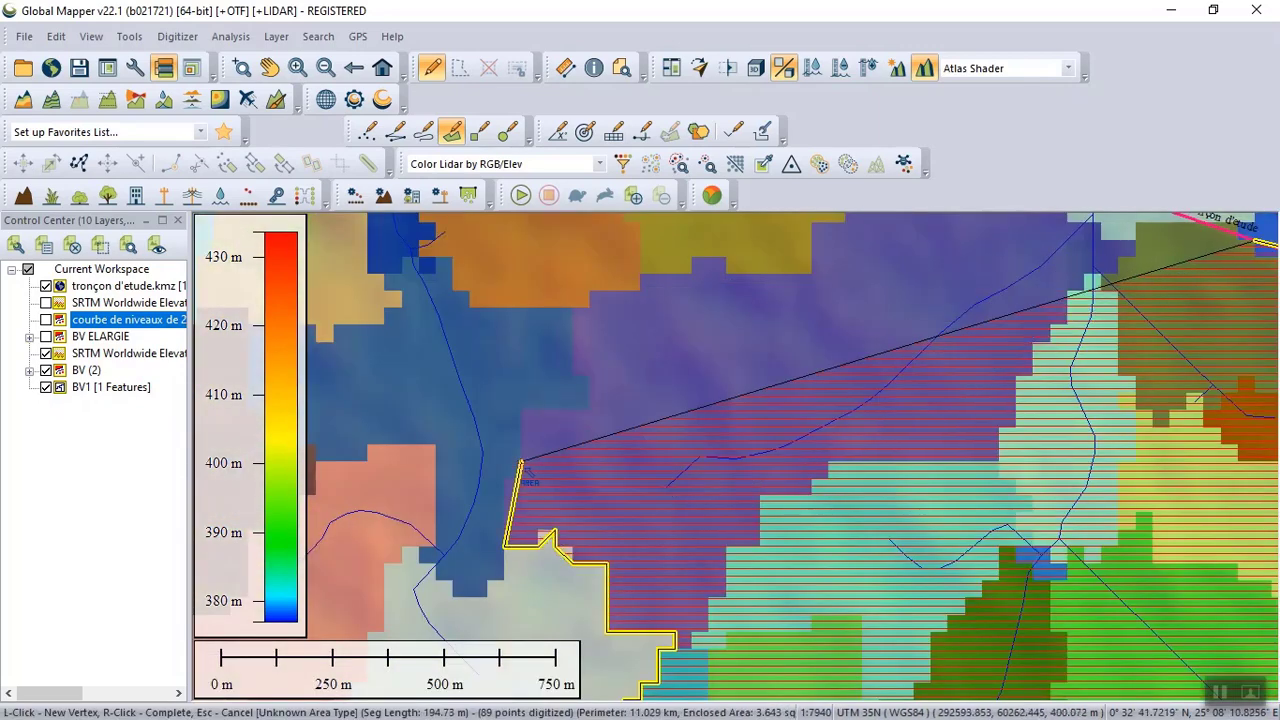
{"action": "left_click", "coordinate": [505, 480]}
{"action": "left_click", "coordinate": [513, 478]}
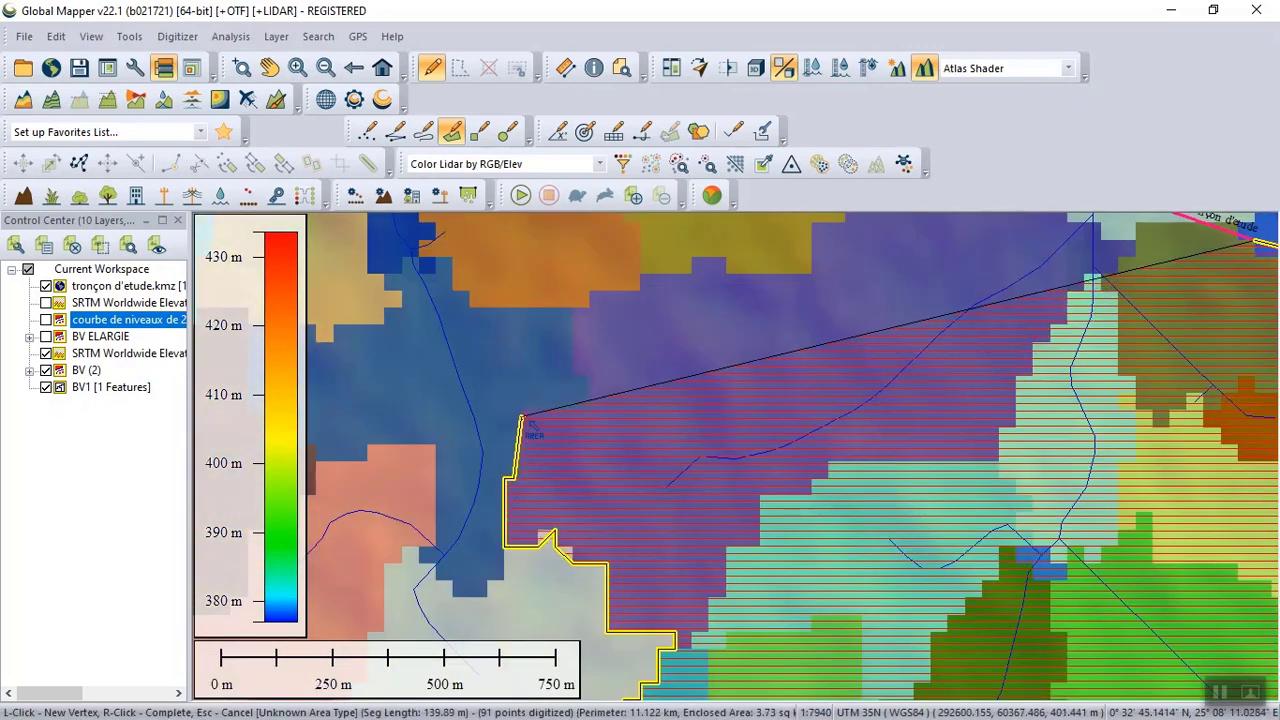
{"action": "left_click", "coordinate": [521, 410]}
{"action": "left_click", "coordinate": [585, 410]}
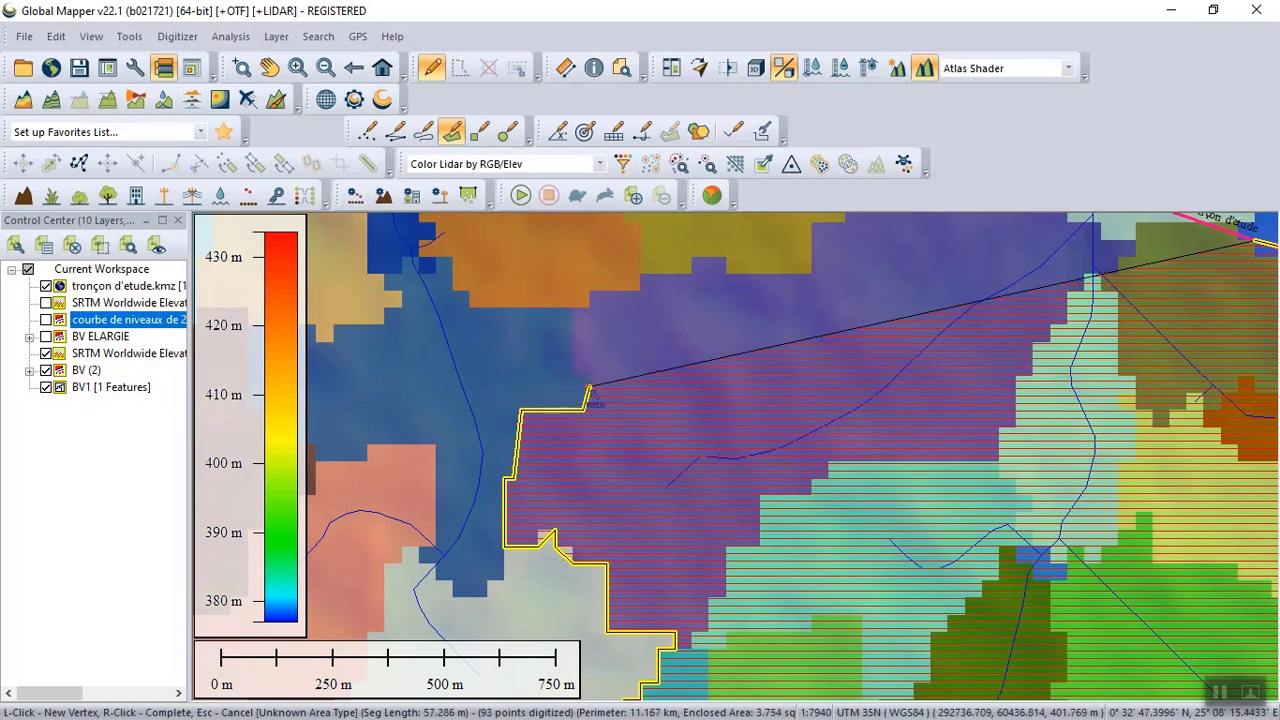
{"action": "left_click", "coordinate": [590, 377]}
{"action": "left_click", "coordinate": [575, 375]}
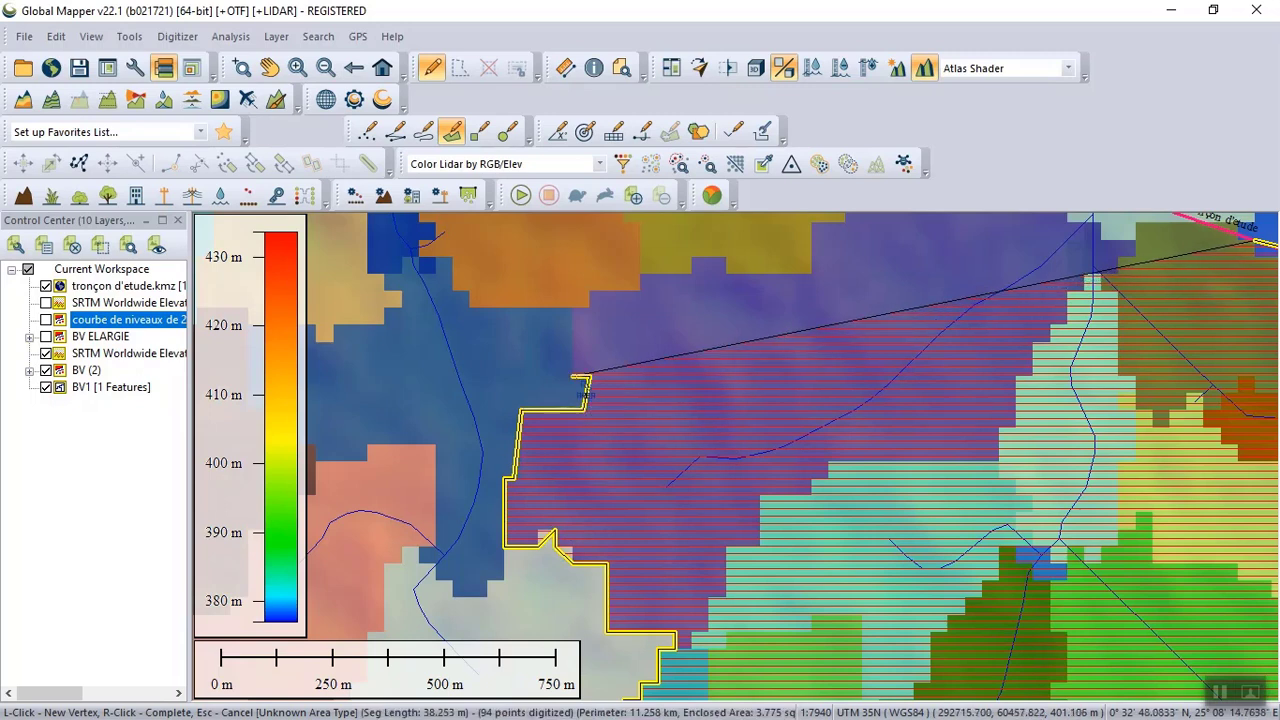
{"action": "left_click", "coordinate": [575, 326]}
{"action": "left_click", "coordinate": [575, 310]}
- Trace the outline northeast along the stepped border between the purple and orange sub-watersheds to the olive one
{"action": "left_click", "coordinate": [589, 296]}
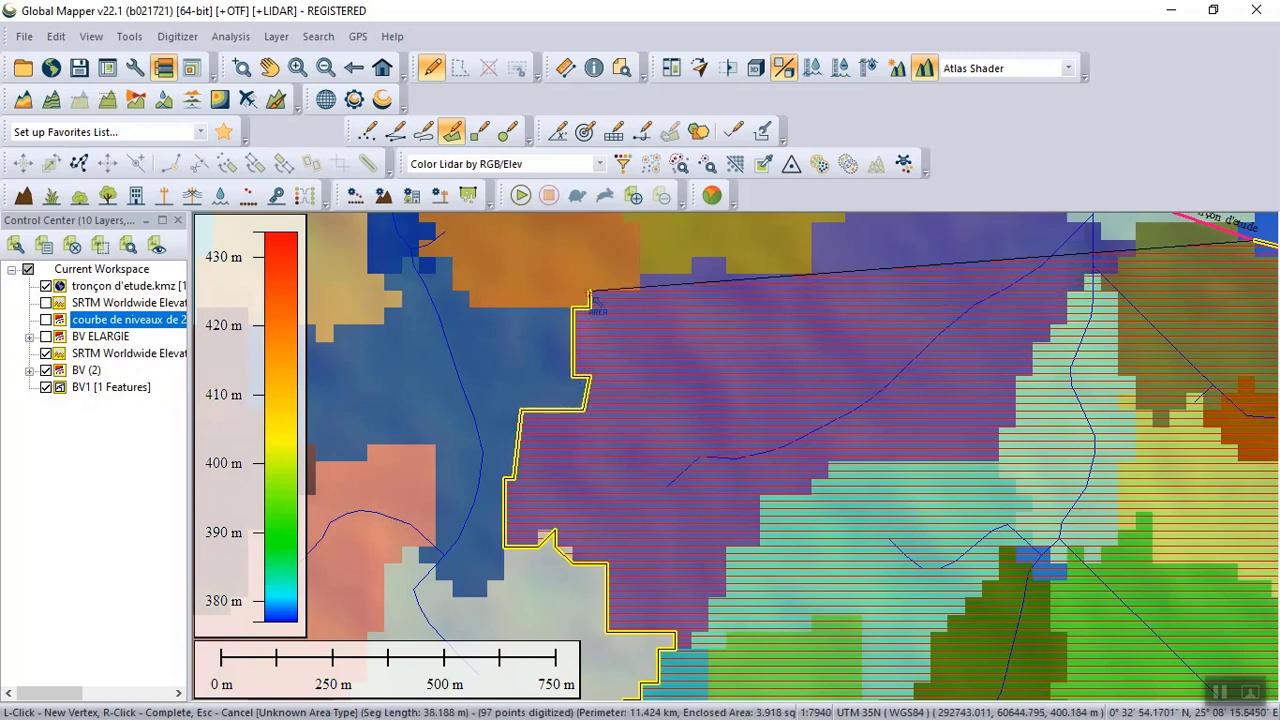
{"action": "left_click", "coordinate": [642, 291]}
{"action": "left_click", "coordinate": [645, 273]}
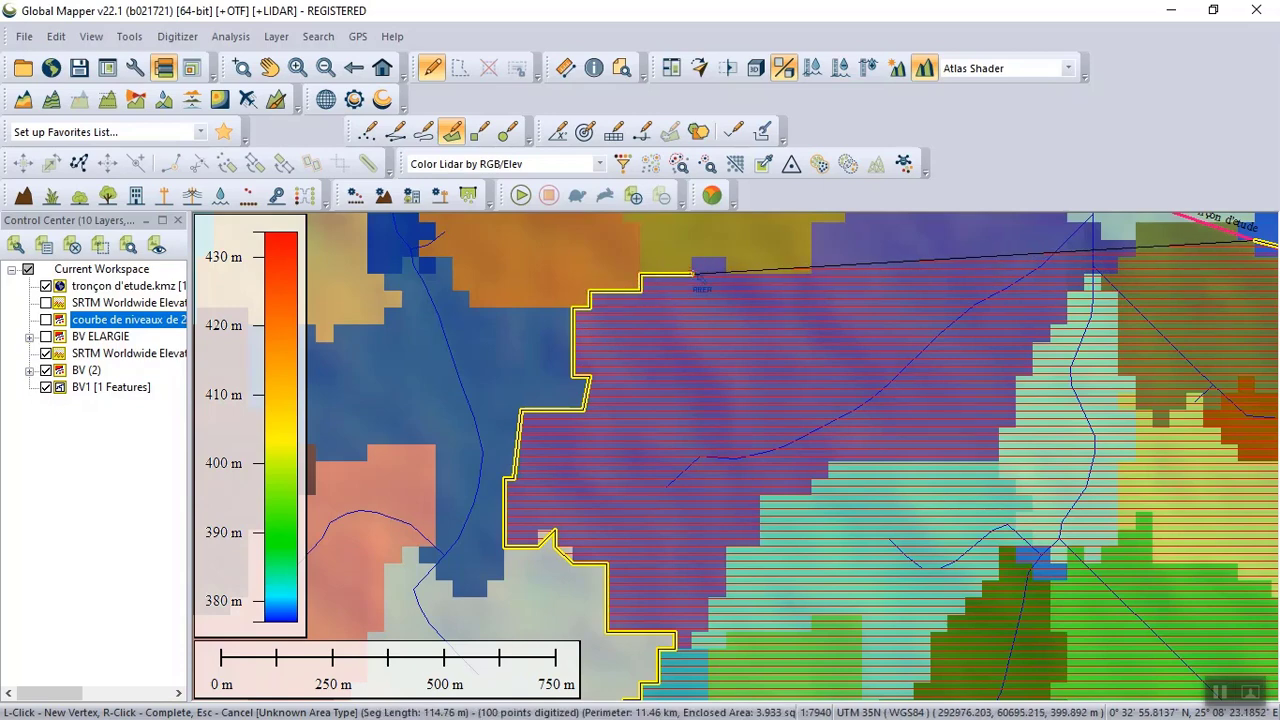
{"action": "left_click", "coordinate": [691, 259]}
{"action": "left_click", "coordinate": [741, 327]}
{"action": "scroll", "coordinate": [744, 331], "scroll_direction": "down", "scroll_amount": 3}
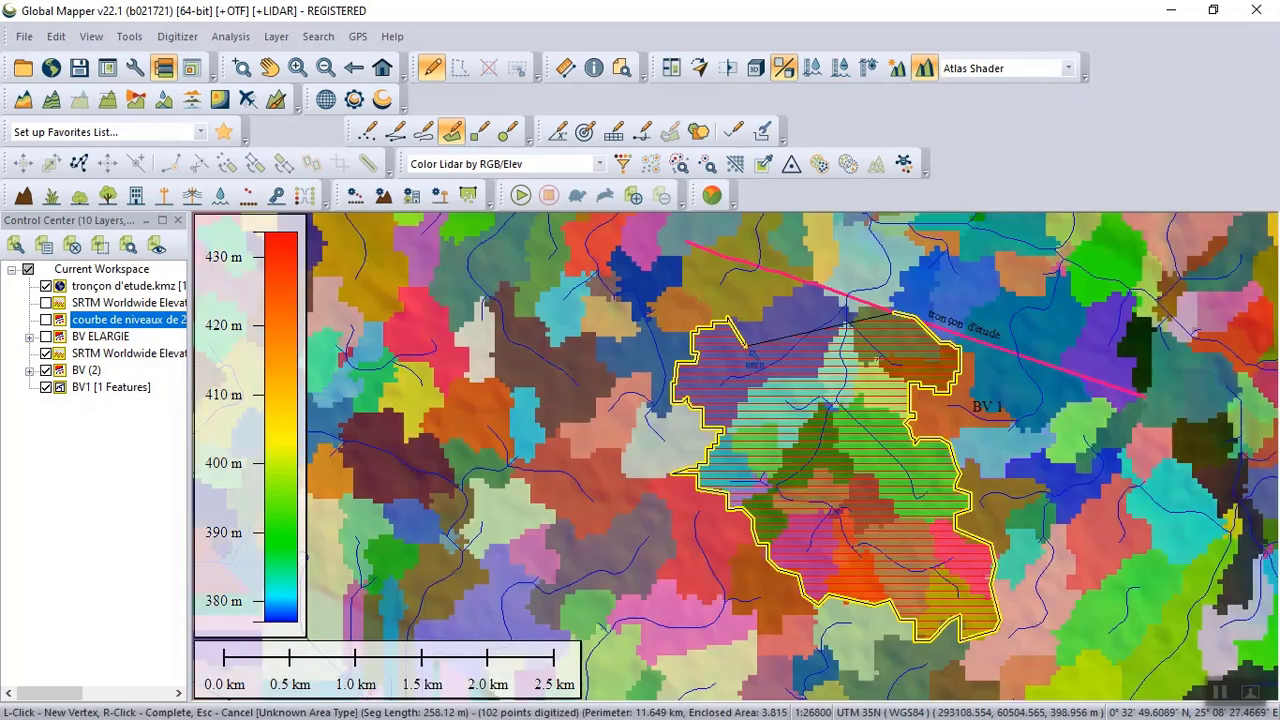
{"action": "scroll", "coordinate": [746, 343], "scroll_direction": "up", "scroll_amount": 3}
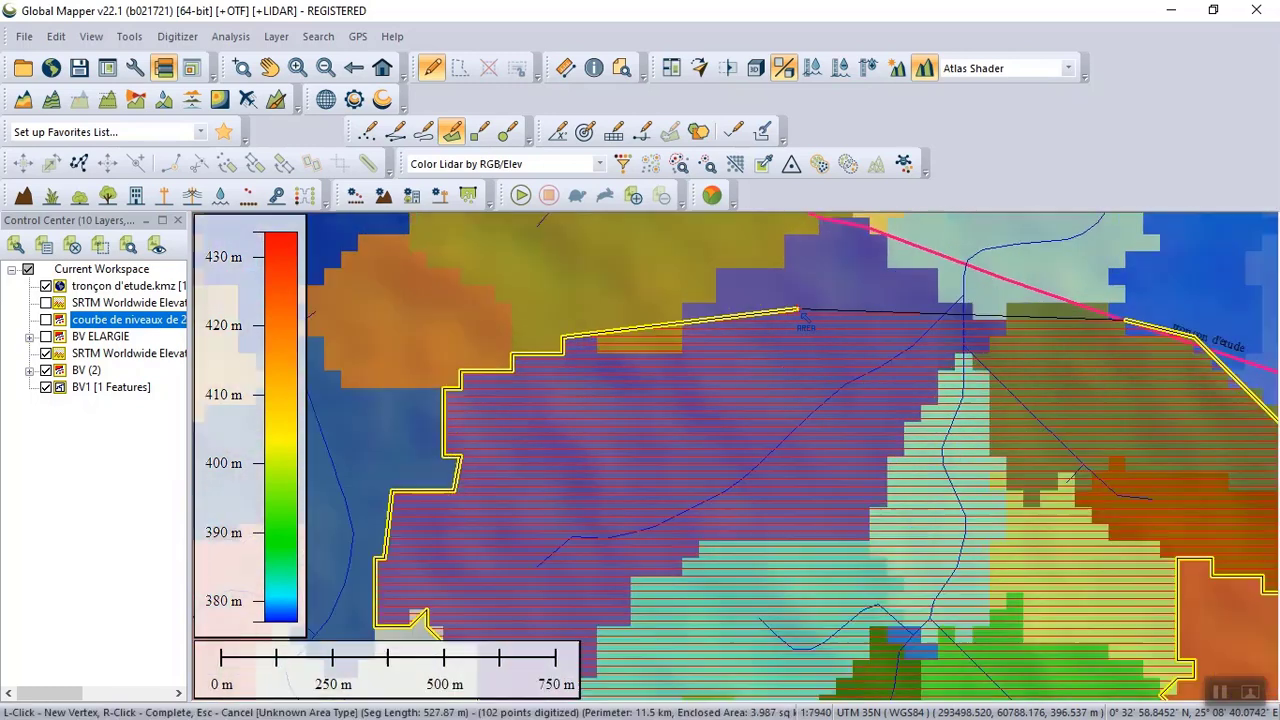
- Follow the purple sub-watershed's stepped border with the olive one northeast, up to the last steps before the road
{"action": "left_click", "coordinate": [597, 353]}
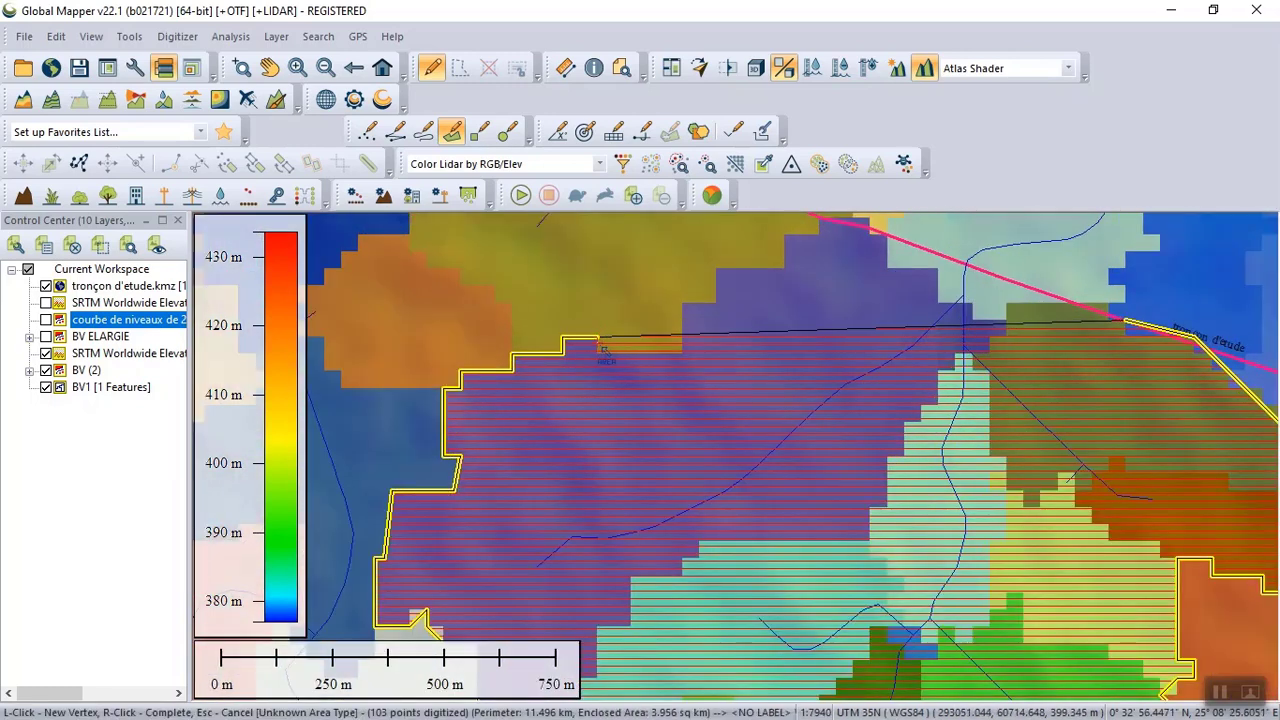
{"action": "left_click", "coordinate": [679, 353]}
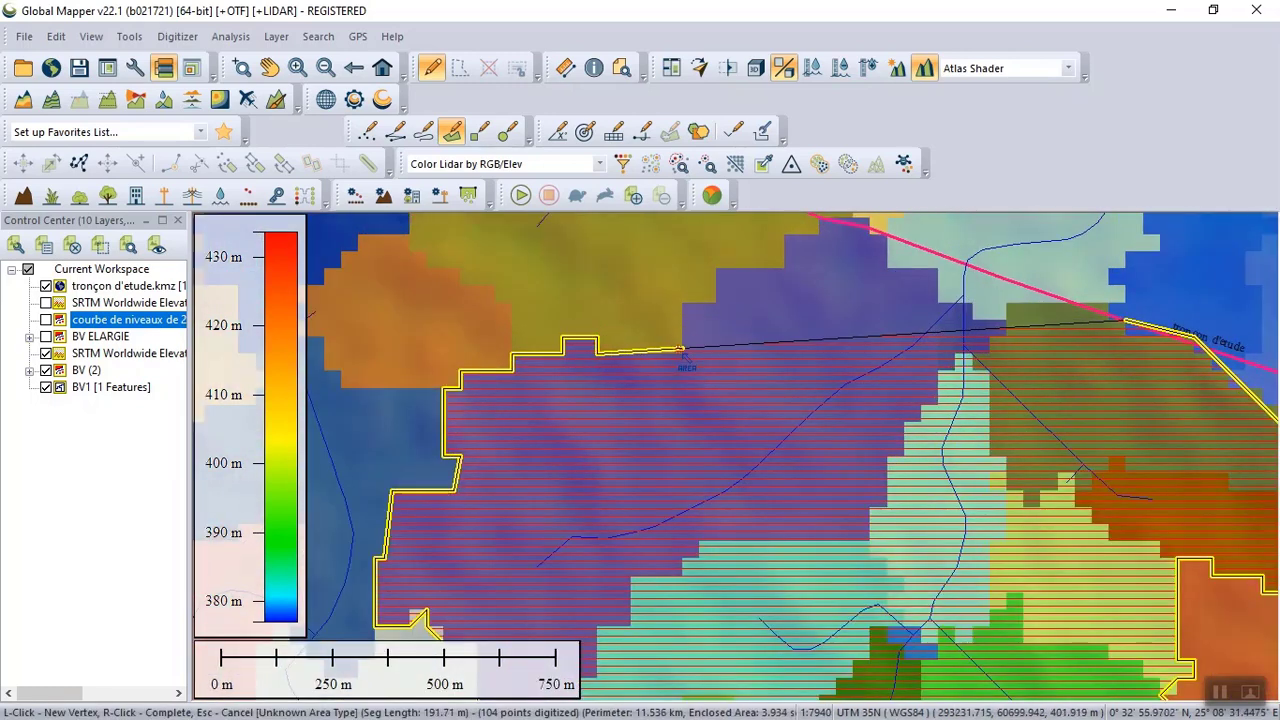
{"action": "left_click", "coordinate": [683, 352]}
{"action": "left_click", "coordinate": [684, 302]}
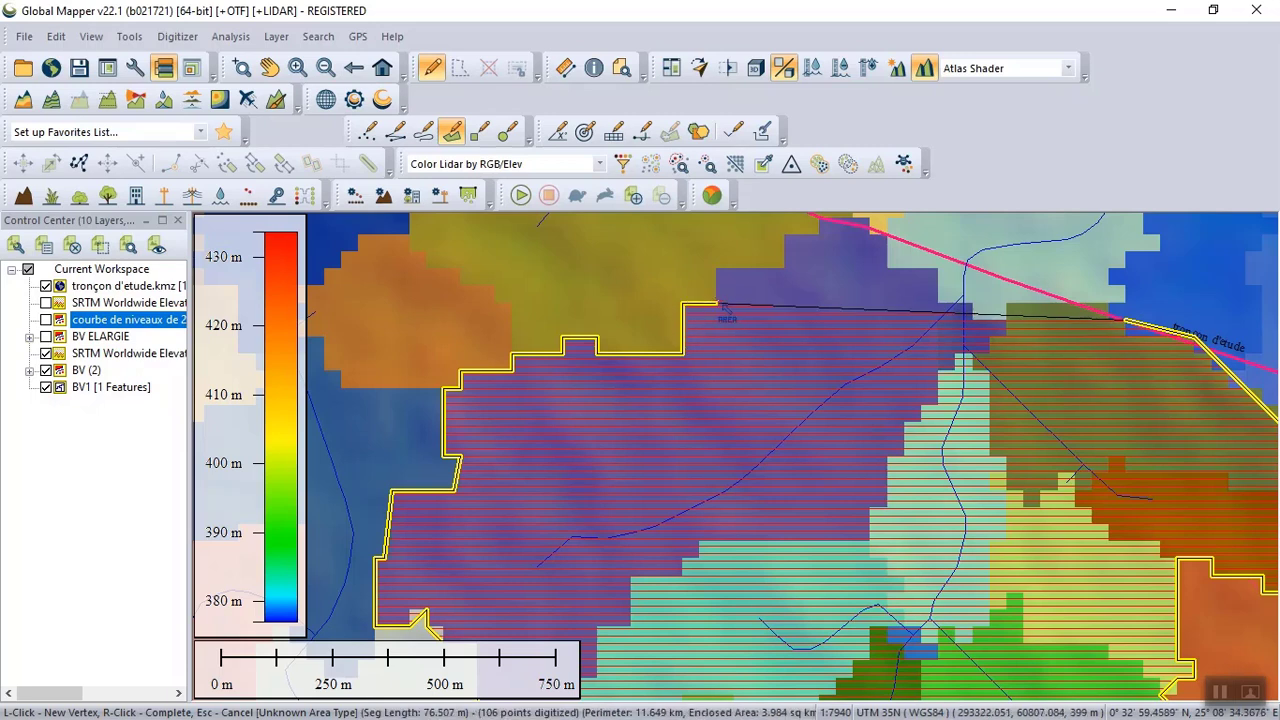
{"action": "left_click", "coordinate": [716, 302]}
{"action": "left_click", "coordinate": [716, 268]}
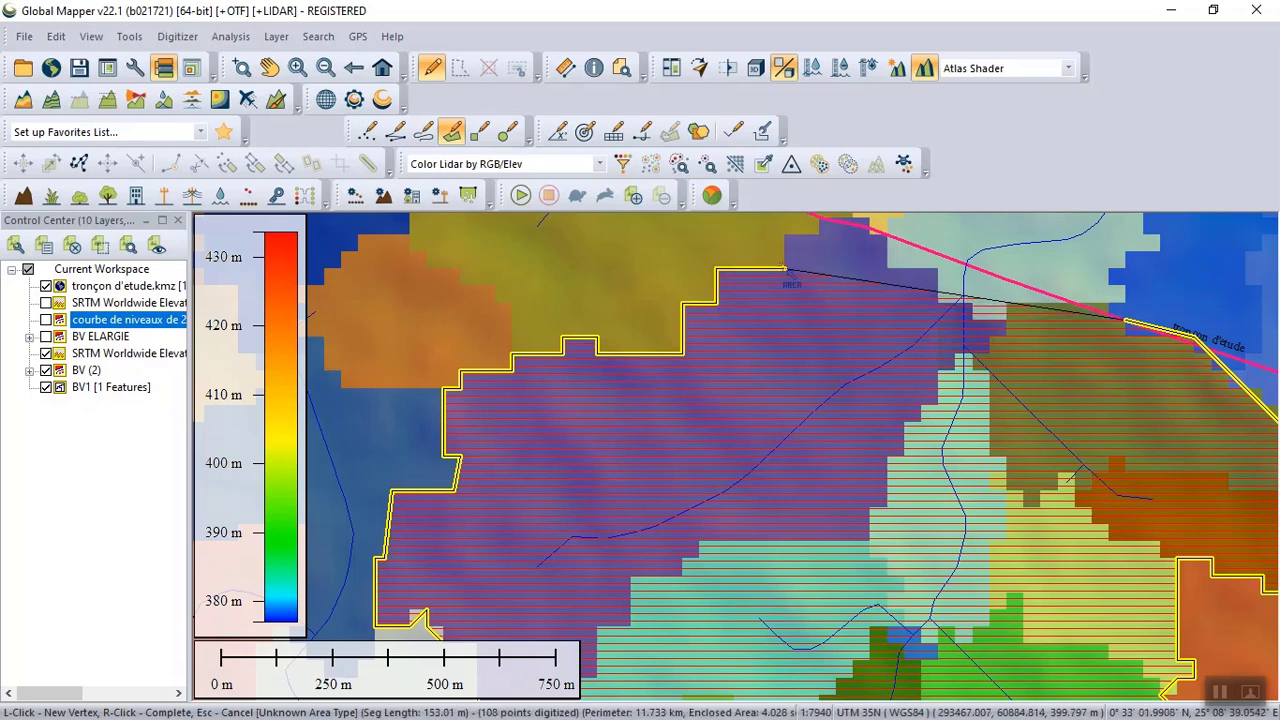
{"action": "left_click", "coordinate": [785, 268]}
{"action": "key", "text": "Up"}
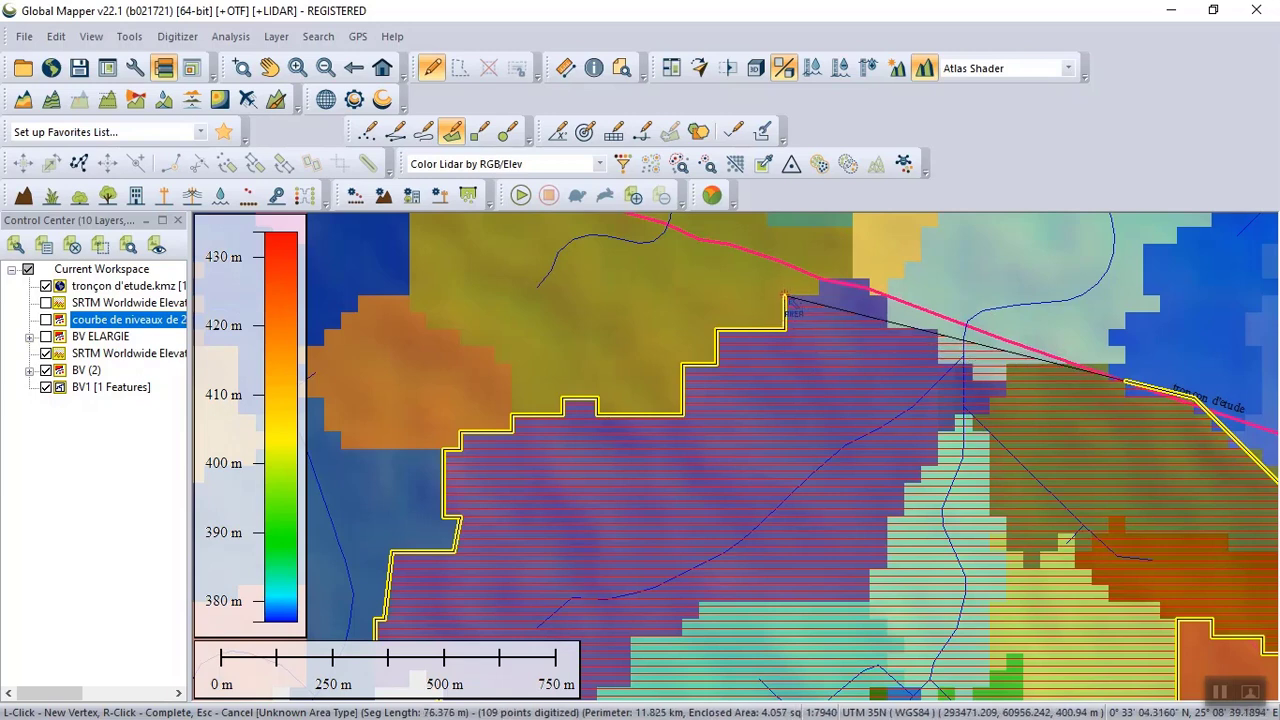
- Bring the outline up to the road, follow the road southeast and complete the area at its starting point
{"action": "left_click", "coordinate": [815, 297]}
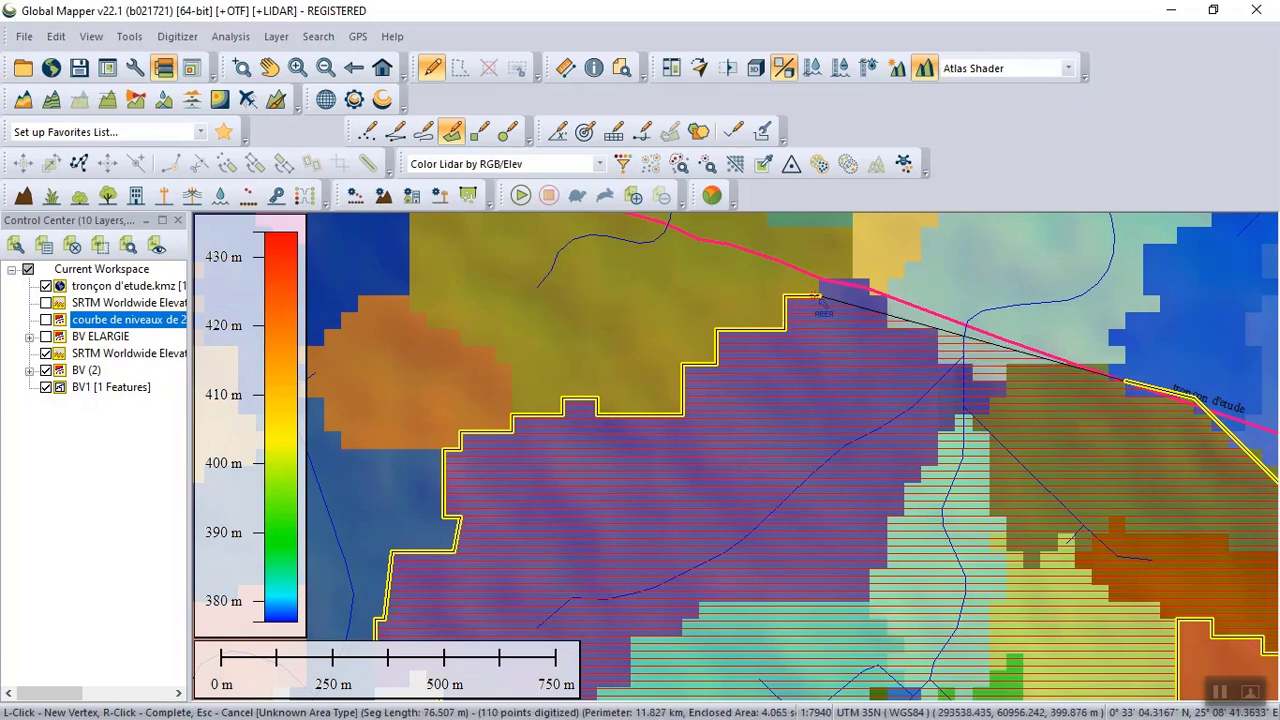
{"action": "left_click", "coordinate": [819, 290]}
{"action": "left_click", "coordinate": [820, 282]}
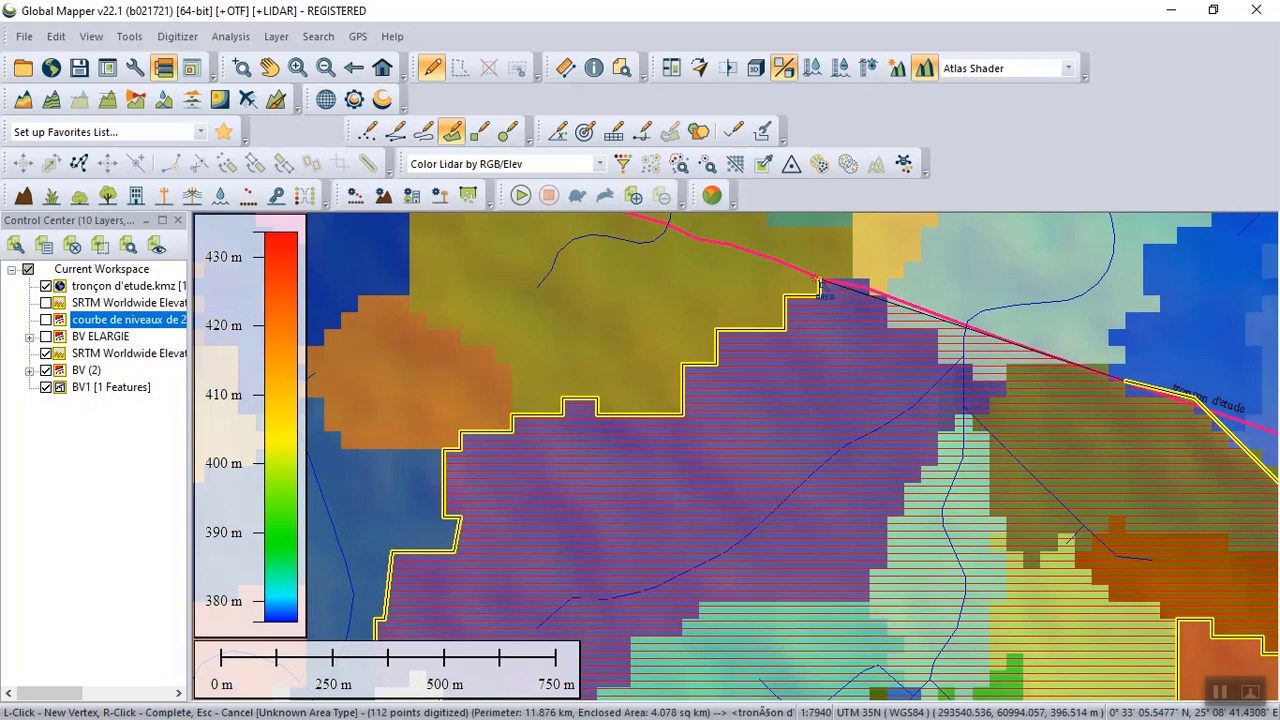
{"action": "scroll", "coordinate": [820, 284], "scroll_direction": "down", "scroll_amount": 1}
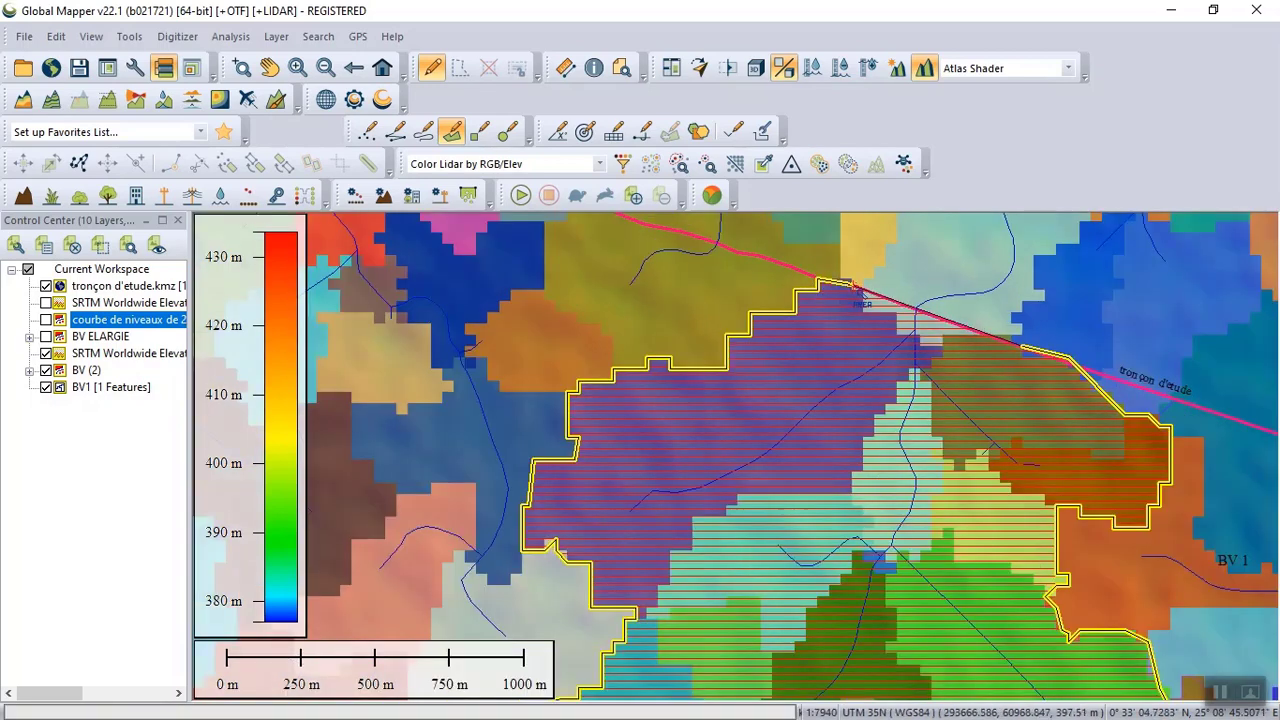
{"action": "scroll", "coordinate": [820, 284], "scroll_direction": "up", "scroll_amount": 3}
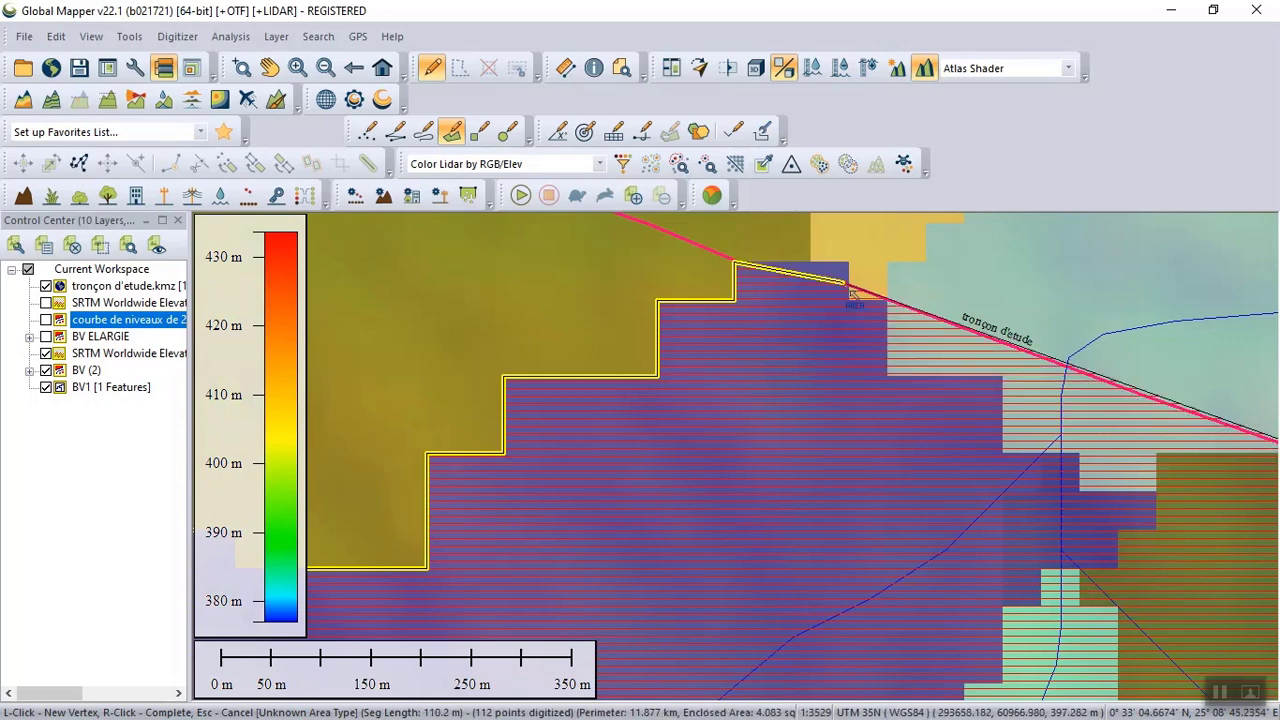
{"action": "left_click", "coordinate": [852, 289]}
{"action": "scroll", "coordinate": [852, 289], "scroll_direction": "down", "scroll_amount": 3}
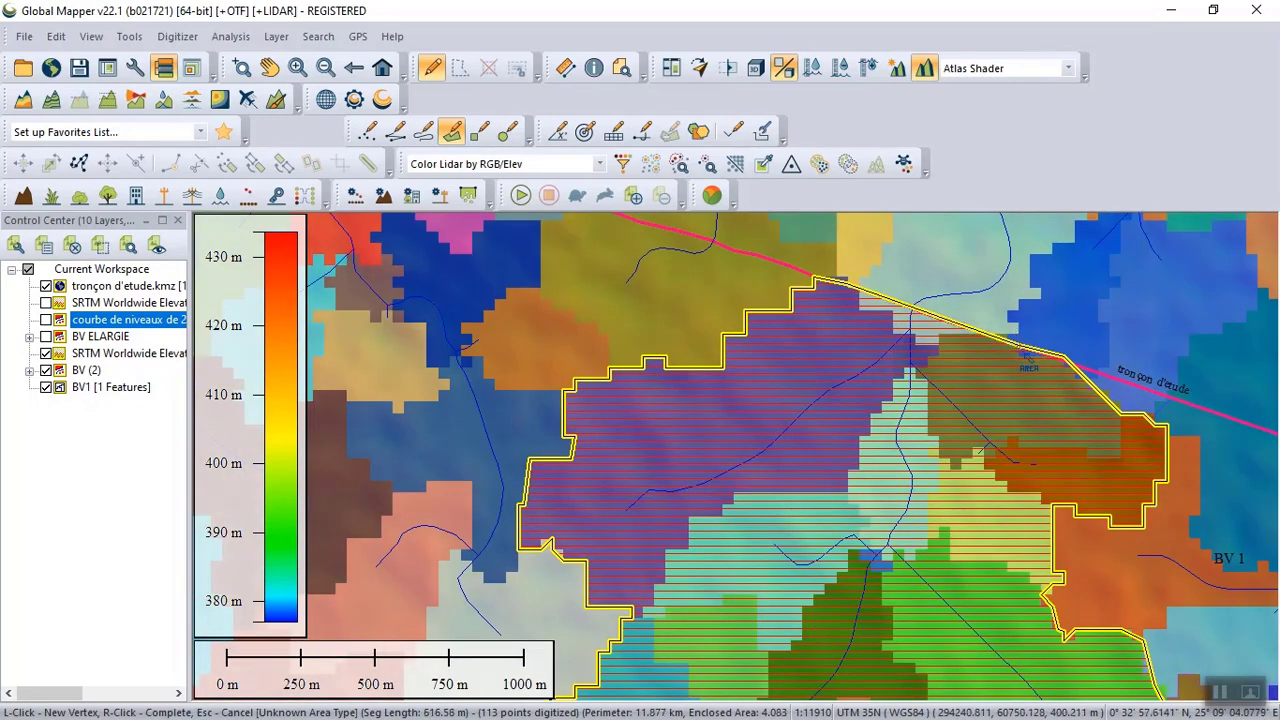
{"action": "right_click", "coordinate": [1023, 354]}
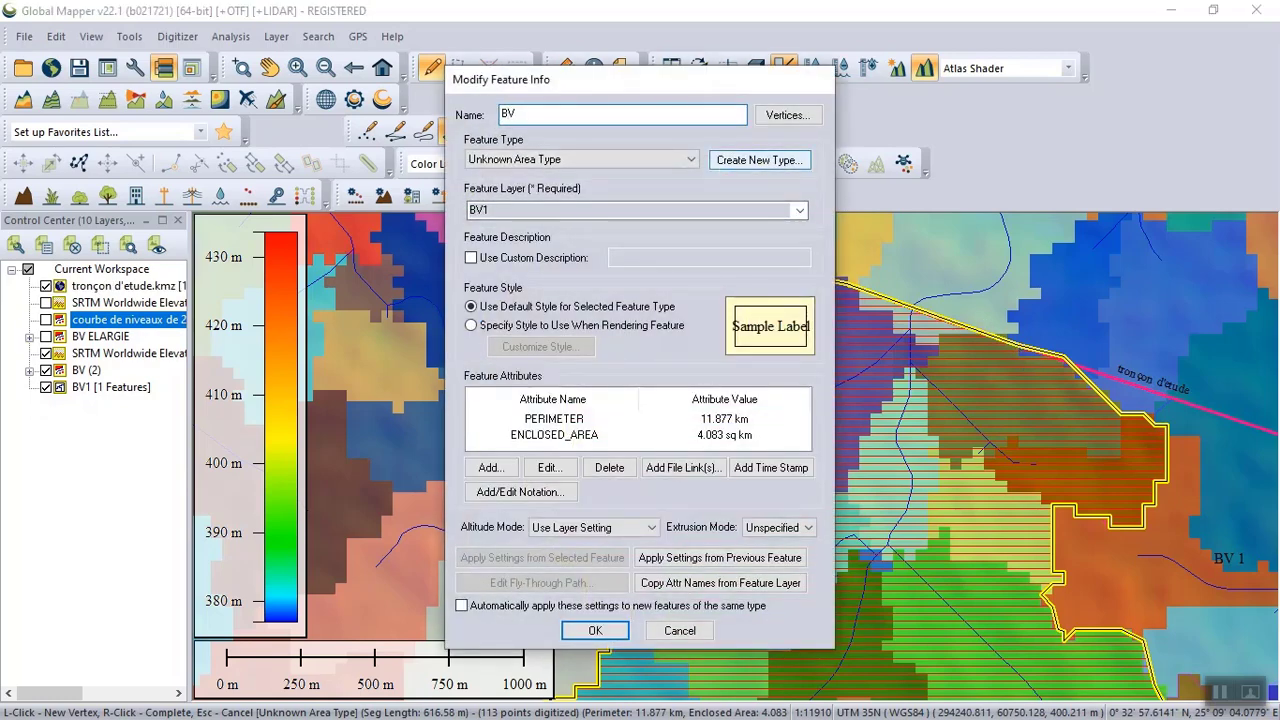
- Name the area BV 2 and assign it to a new feature layer called BV 2
{"action": "left_click", "coordinate": [800, 211]}
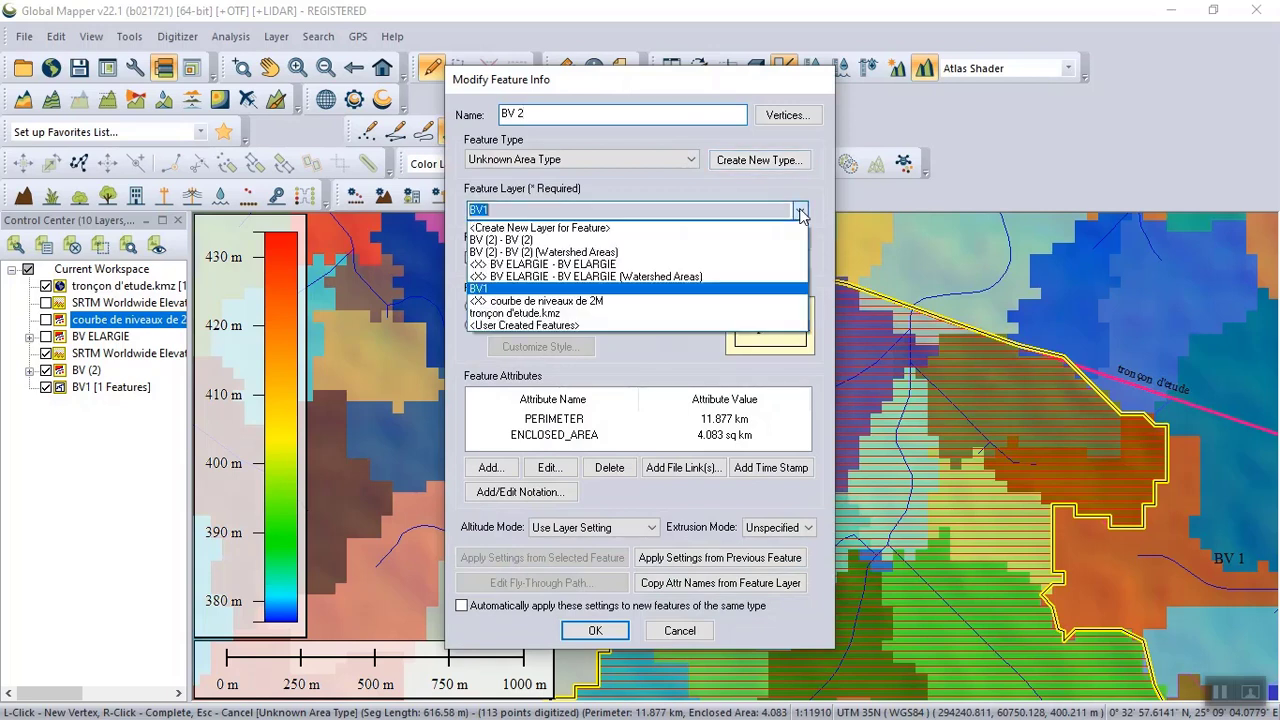
{"action": "left_click", "coordinate": [555, 229]}
{"action": "type", "text": "B"}
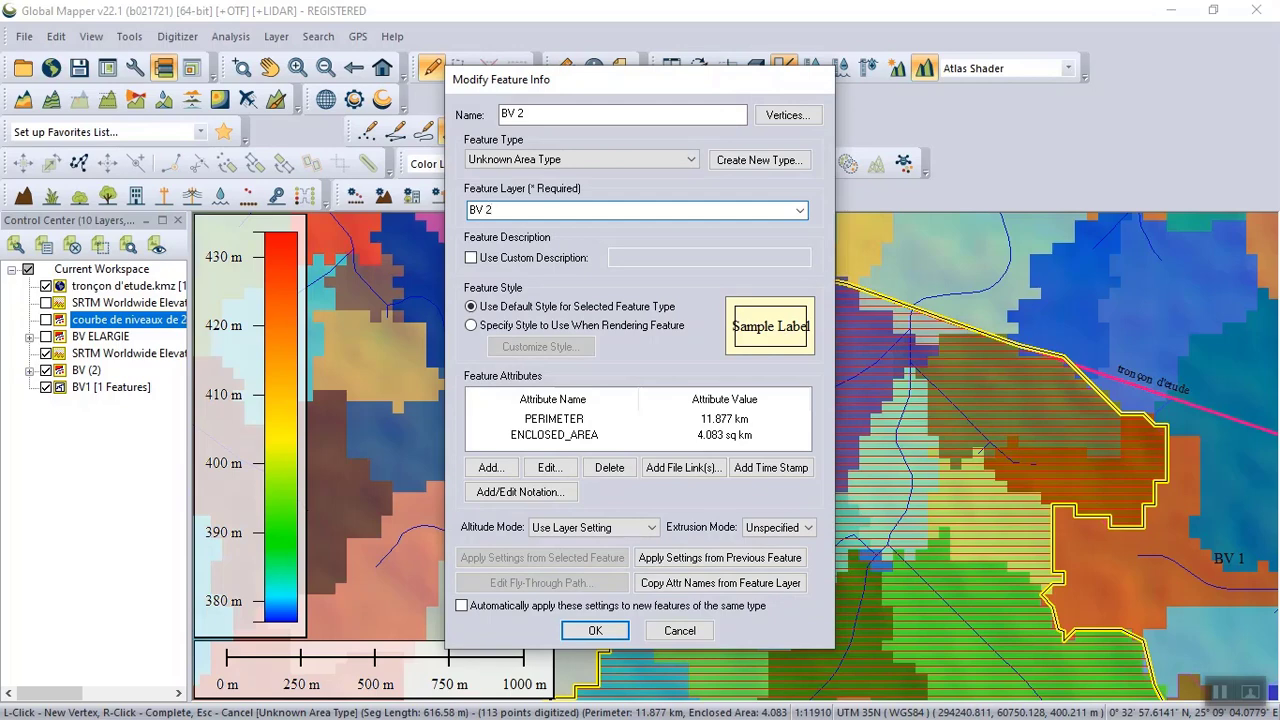
- Give the BV 2 area a custom style with a light pink (255, 128, 255) border 2 pixels wide and save the feature
{"action": "left_click", "coordinate": [472, 326]}
{"action": "left_click", "coordinate": [740, 283]}
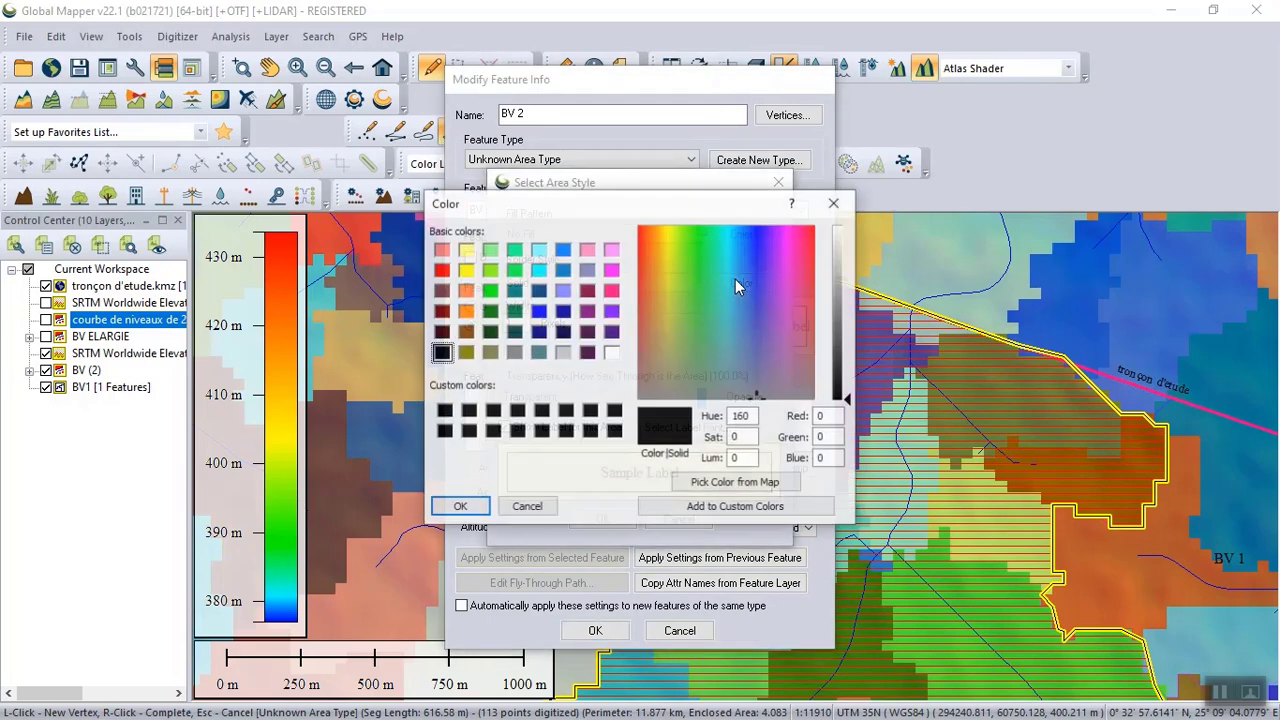
{"action": "left_click", "coordinate": [611, 270]}
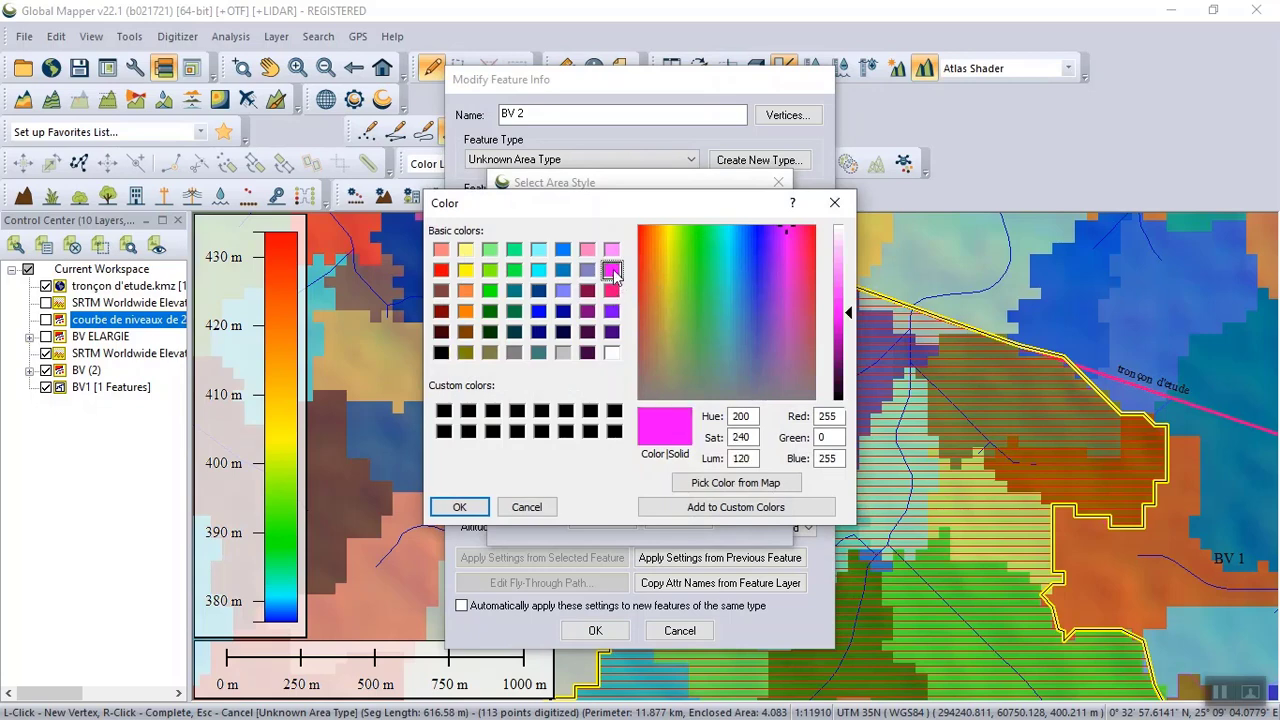
{"action": "left_click", "coordinate": [612, 250]}
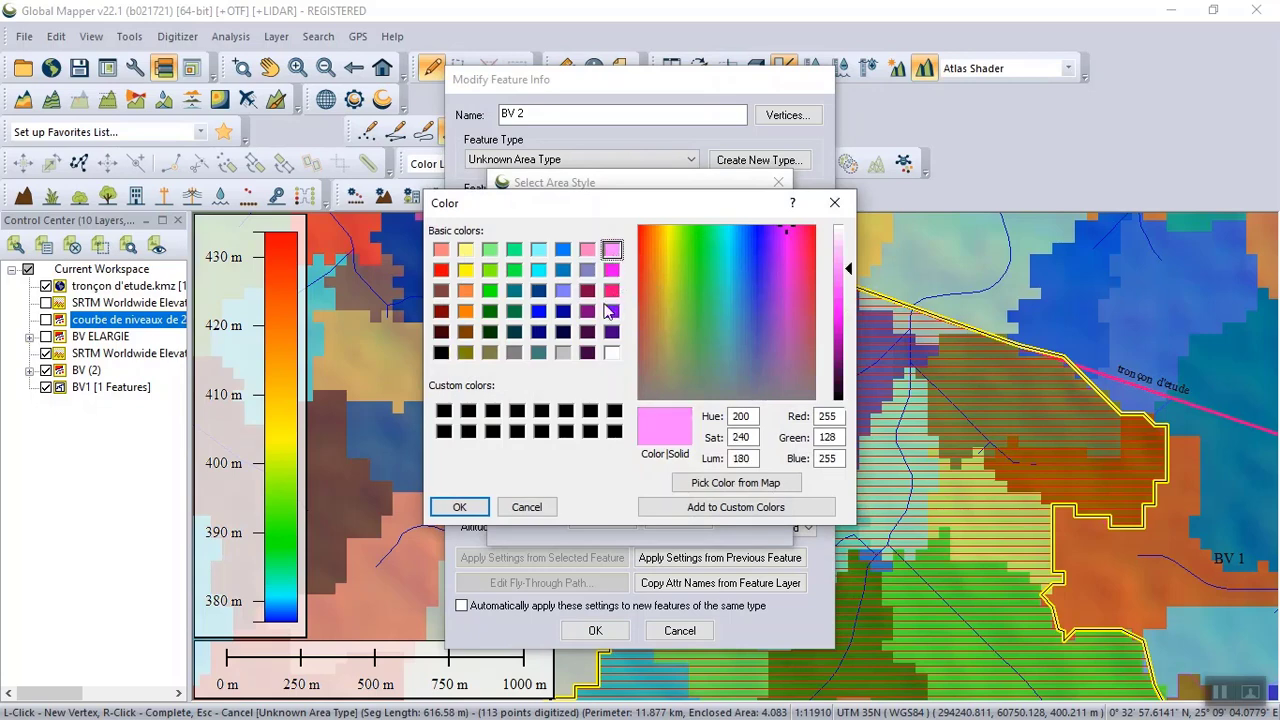
{"action": "left_click", "coordinate": [459, 507]}
{"action": "left_click_drag", "start_coordinate": [522, 330], "coordinate": [496, 325]}
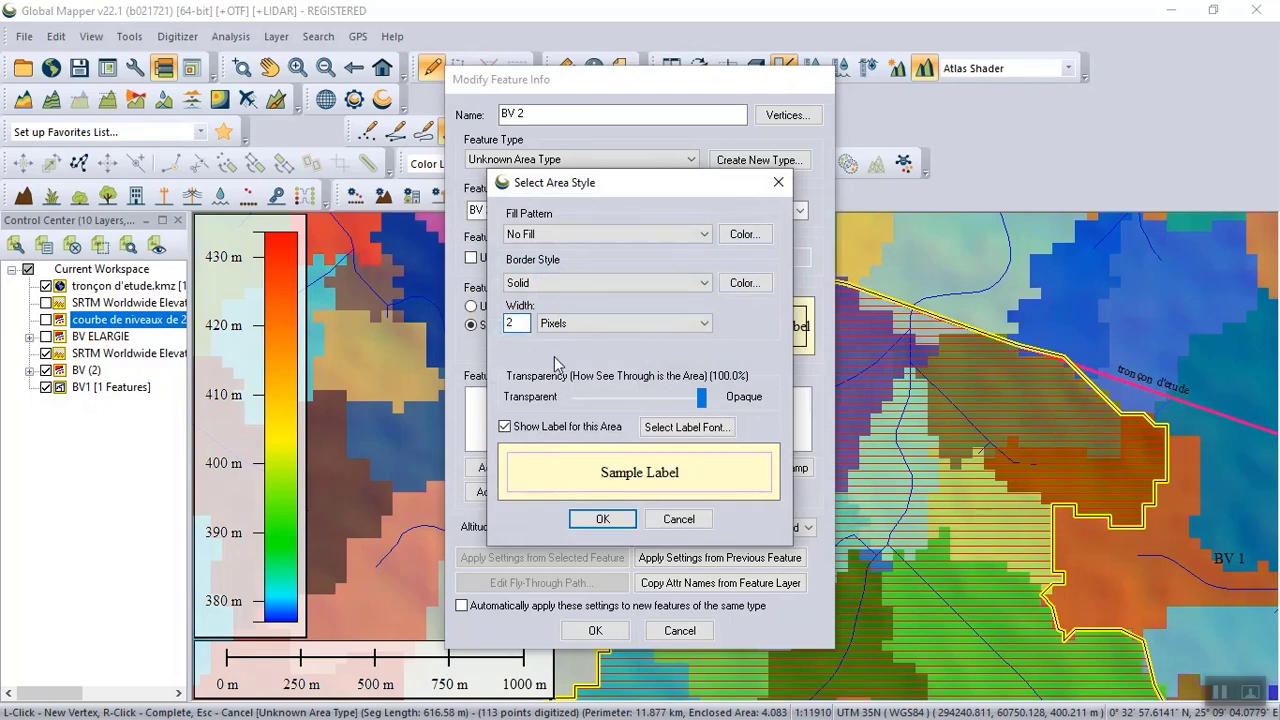
{"action": "left_click", "coordinate": [602, 520]}
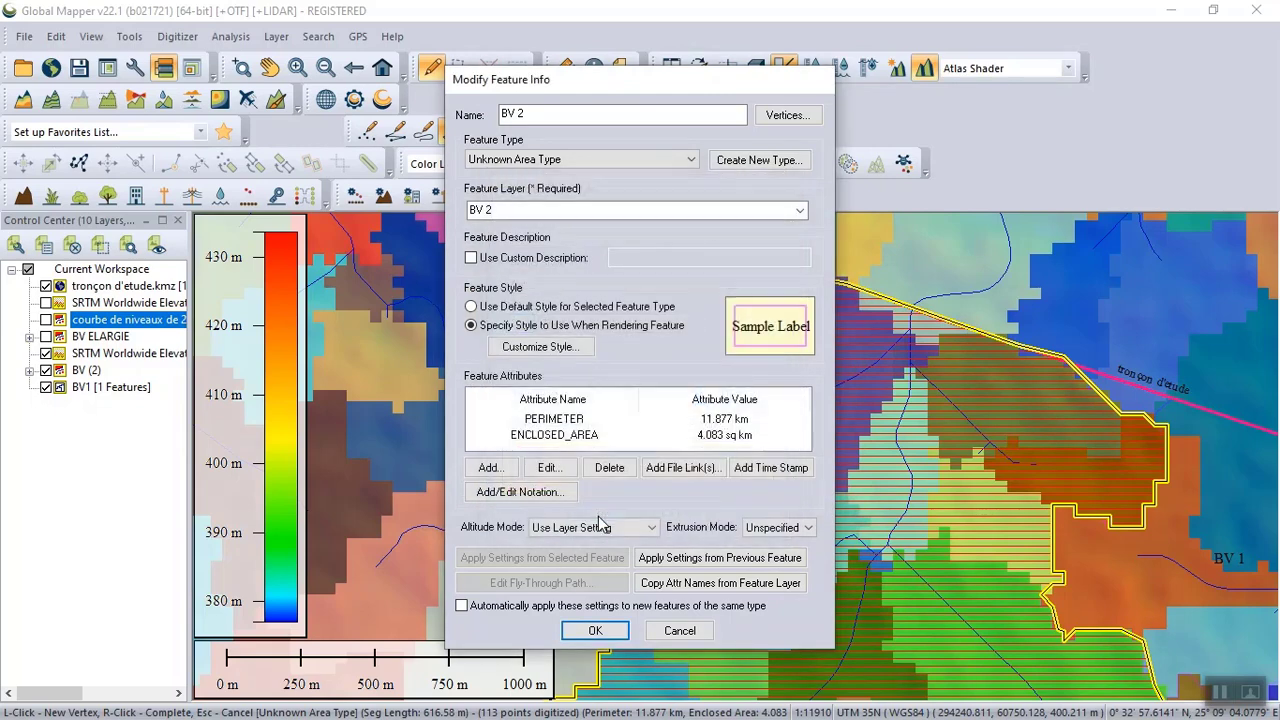
{"action": "left_click", "coordinate": [595, 631]}
- Start a new catchment area outline at the western end of the road section, on the olive sub-watershed
{"action": "scroll", "coordinate": [740, 484], "scroll_direction": "down", "scroll_amount": 2}
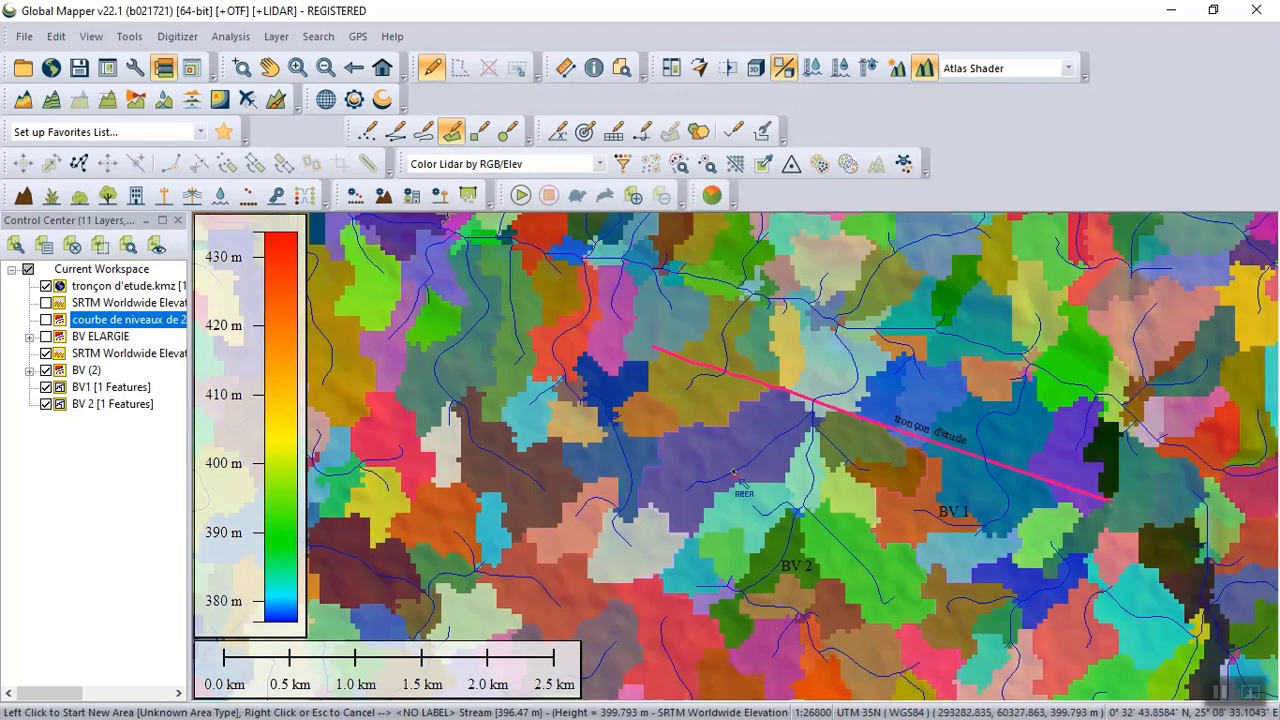
{"action": "scroll", "coordinate": [738, 478], "scroll_direction": "down", "scroll_amount": 1}
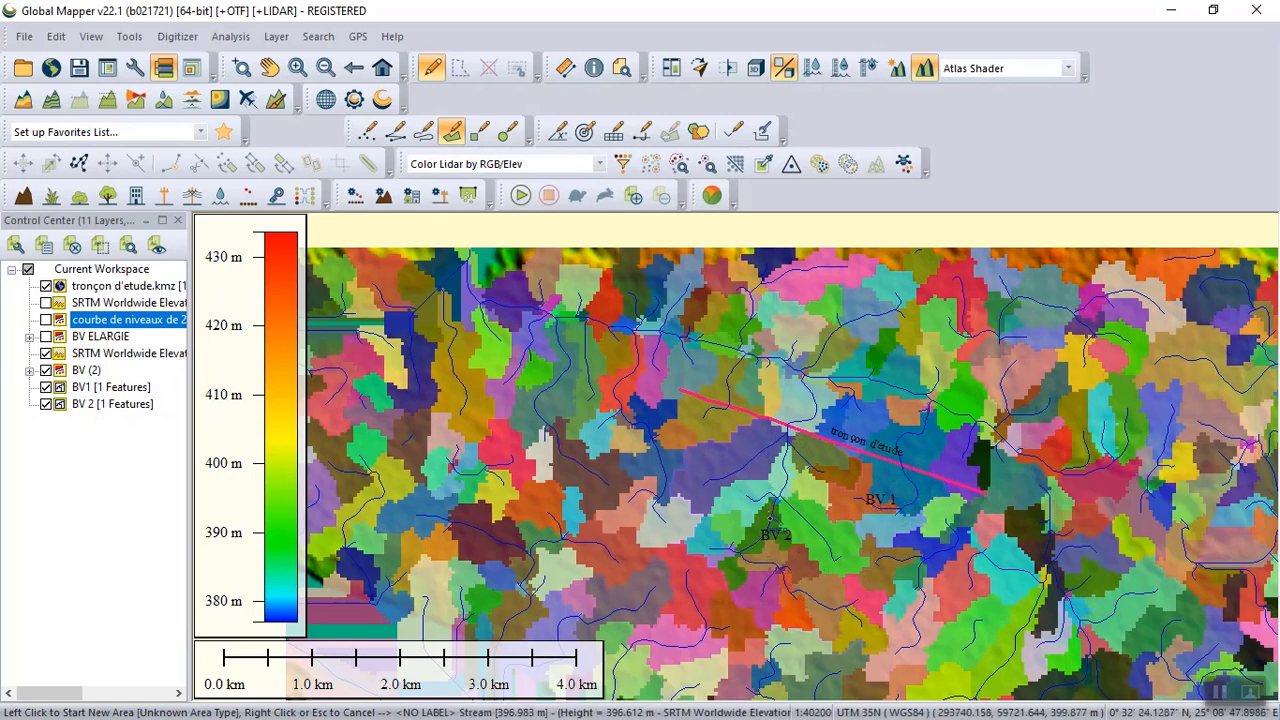
{"action": "scroll", "coordinate": [732, 406], "scroll_direction": "up", "scroll_amount": 1}
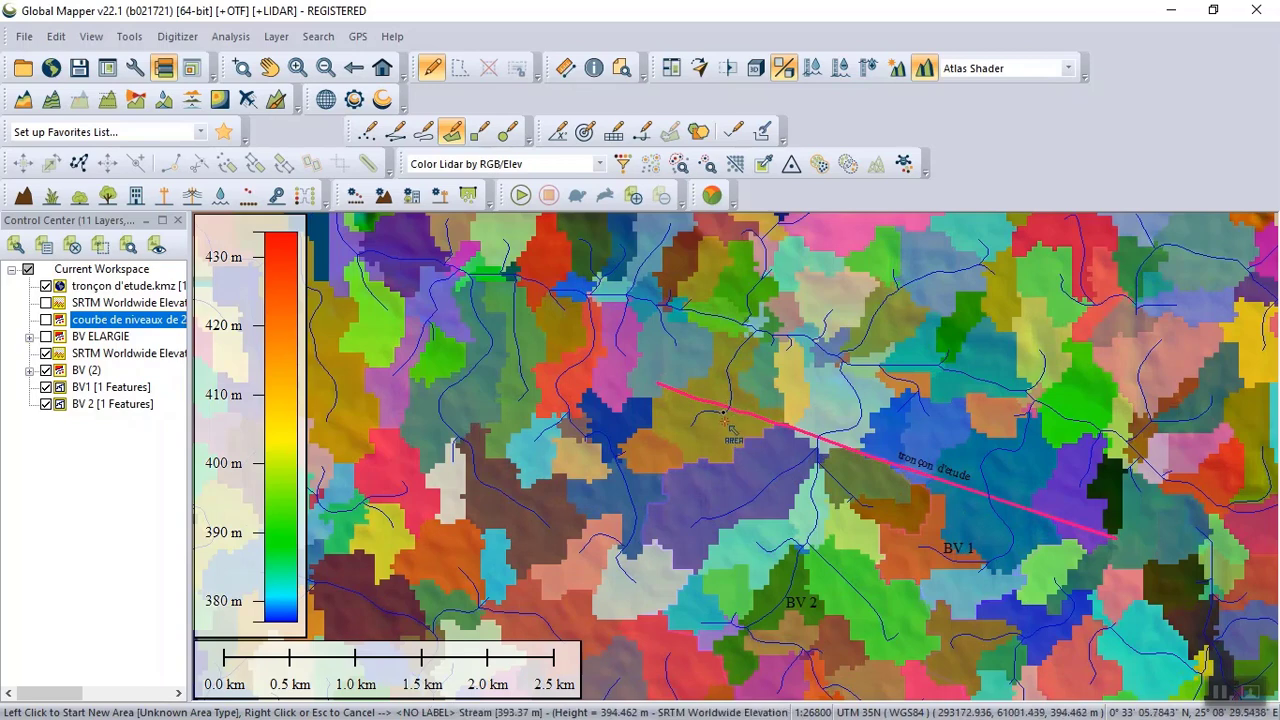
{"action": "scroll", "coordinate": [789, 428], "scroll_direction": "up", "scroll_amount": 1}
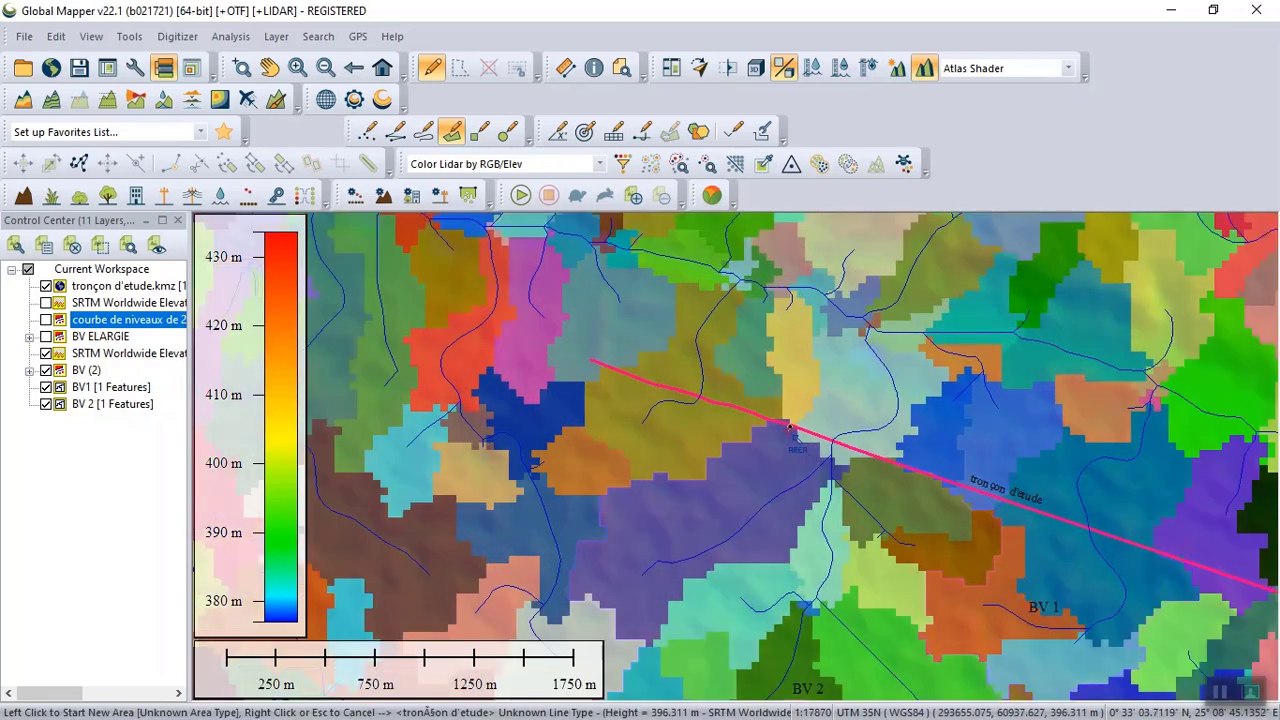
{"action": "left_click", "coordinate": [601, 367]}
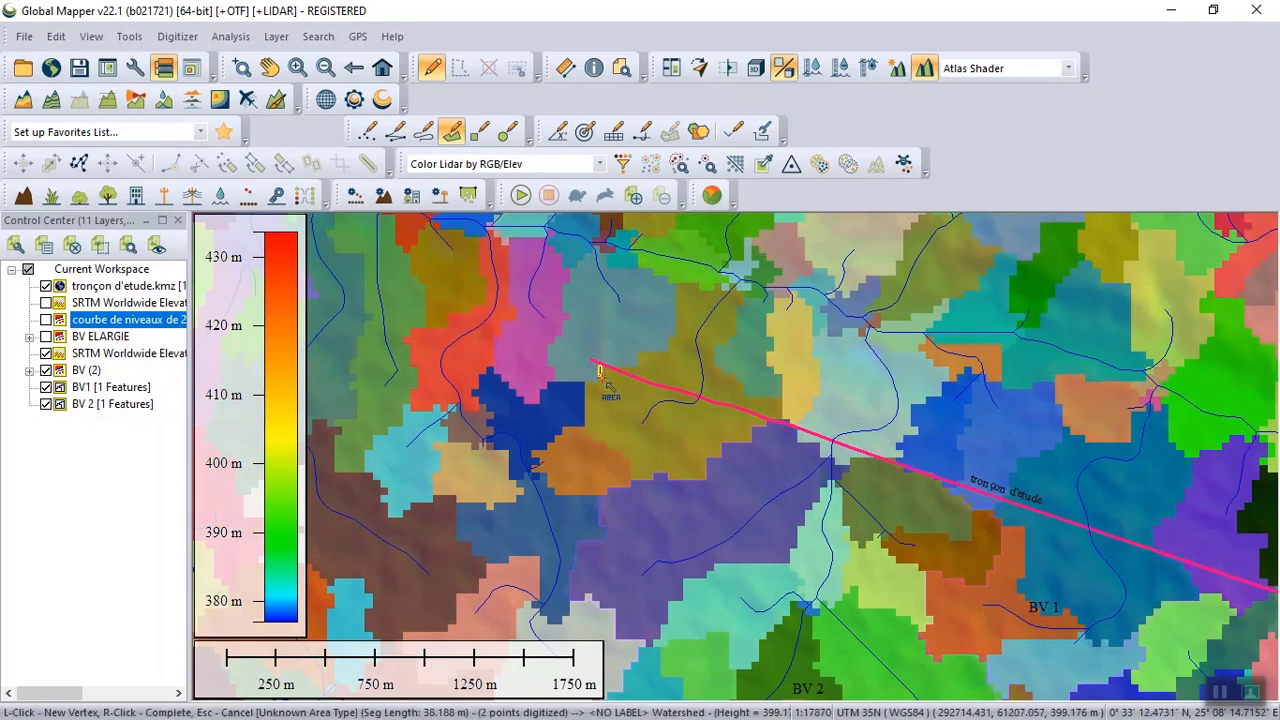
- Trace the olive watershed south of the western end of tronçon d'etude as an area of about 0.31 sq km
{"action": "left_click", "coordinate": [603, 383]}
{"action": "left_click", "coordinate": [587, 384]}
{"action": "left_click", "coordinate": [587, 368]}
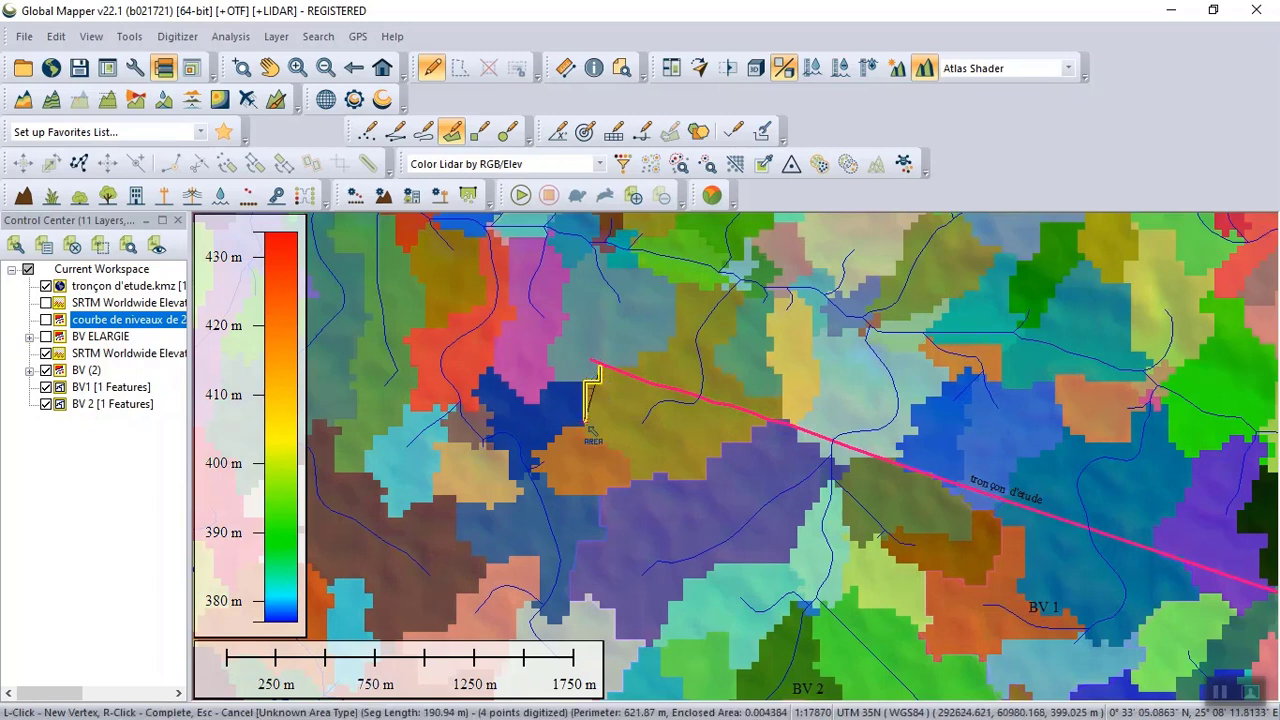
{"action": "left_click", "coordinate": [592, 432]}
{"action": "left_click", "coordinate": [586, 433]}
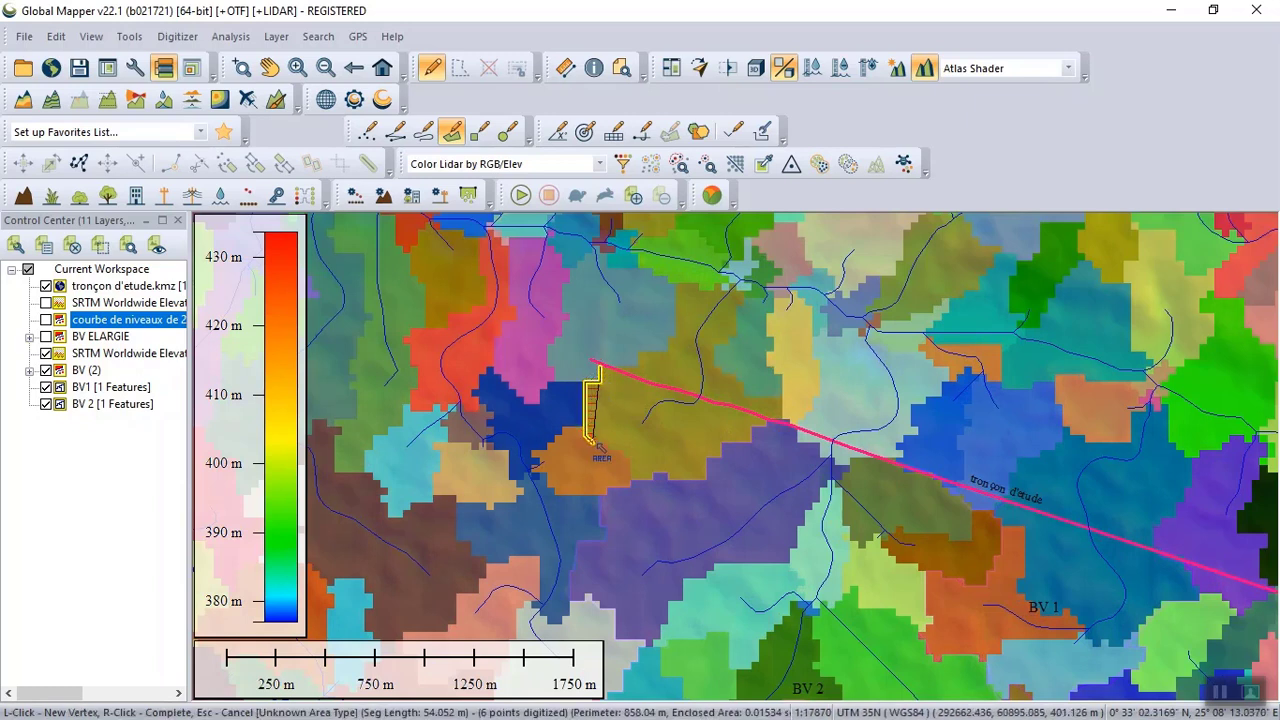
{"action": "left_click", "coordinate": [607, 445]}
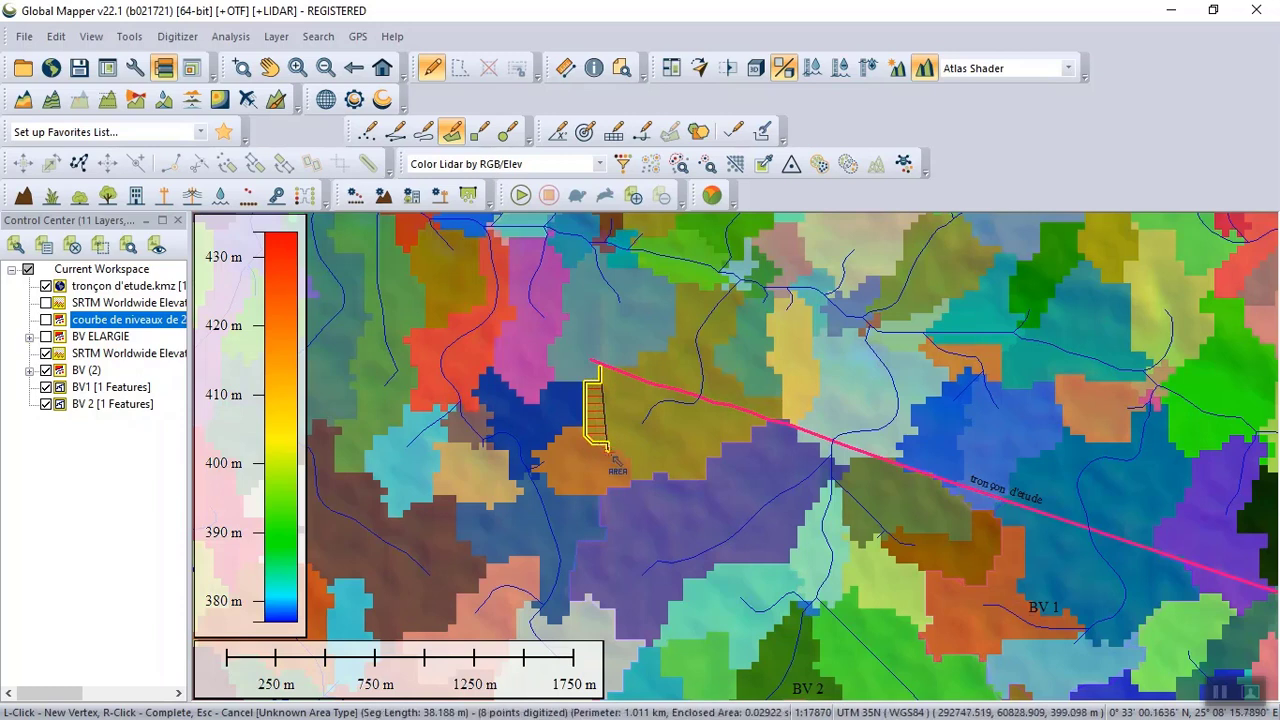
{"action": "left_click", "coordinate": [613, 452]}
{"action": "left_click", "coordinate": [622, 456]}
{"action": "left_click", "coordinate": [630, 459]}
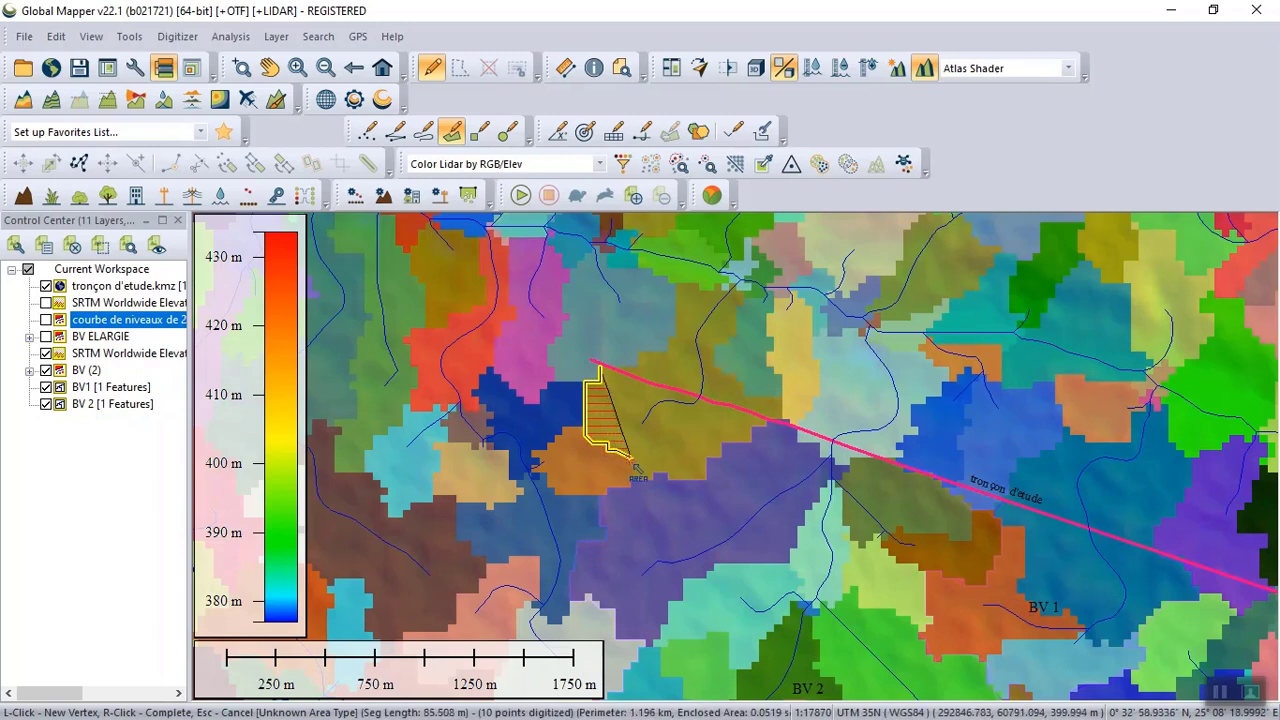
{"action": "left_click", "coordinate": [630, 478]}
{"action": "left_click", "coordinate": [652, 478]}
{"action": "left_click", "coordinate": [654, 479]}
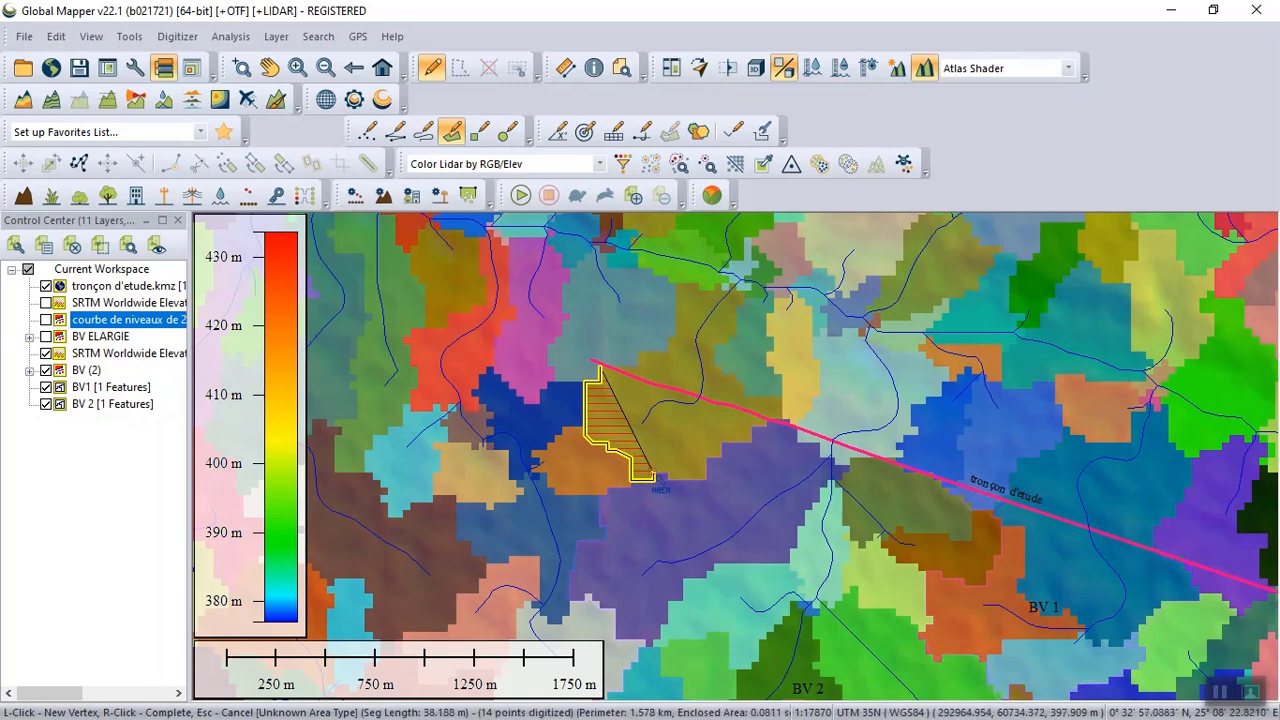
{"action": "left_click", "coordinate": [667, 475]}
{"action": "left_click", "coordinate": [688, 479]}
{"action": "left_click", "coordinate": [712, 479]}
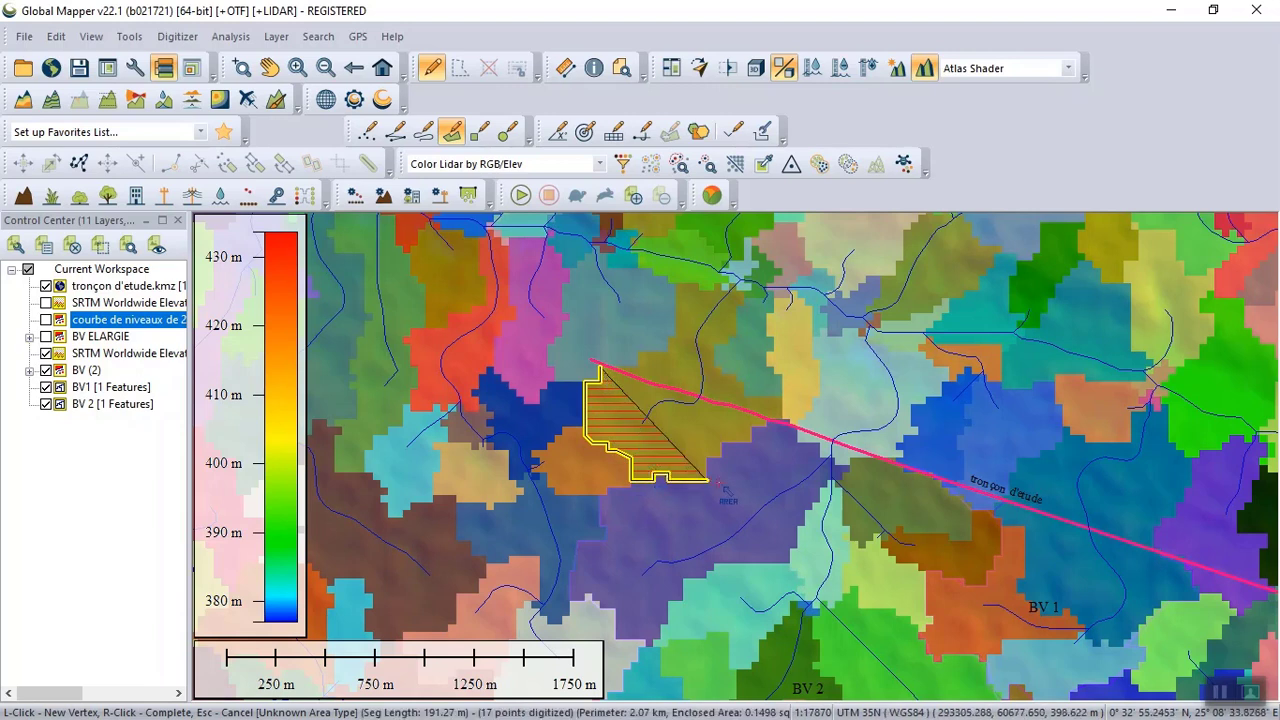
{"action": "left_click", "coordinate": [711, 463]}
{"action": "left_click", "coordinate": [716, 462]}
{"action": "left_click", "coordinate": [721, 455]}
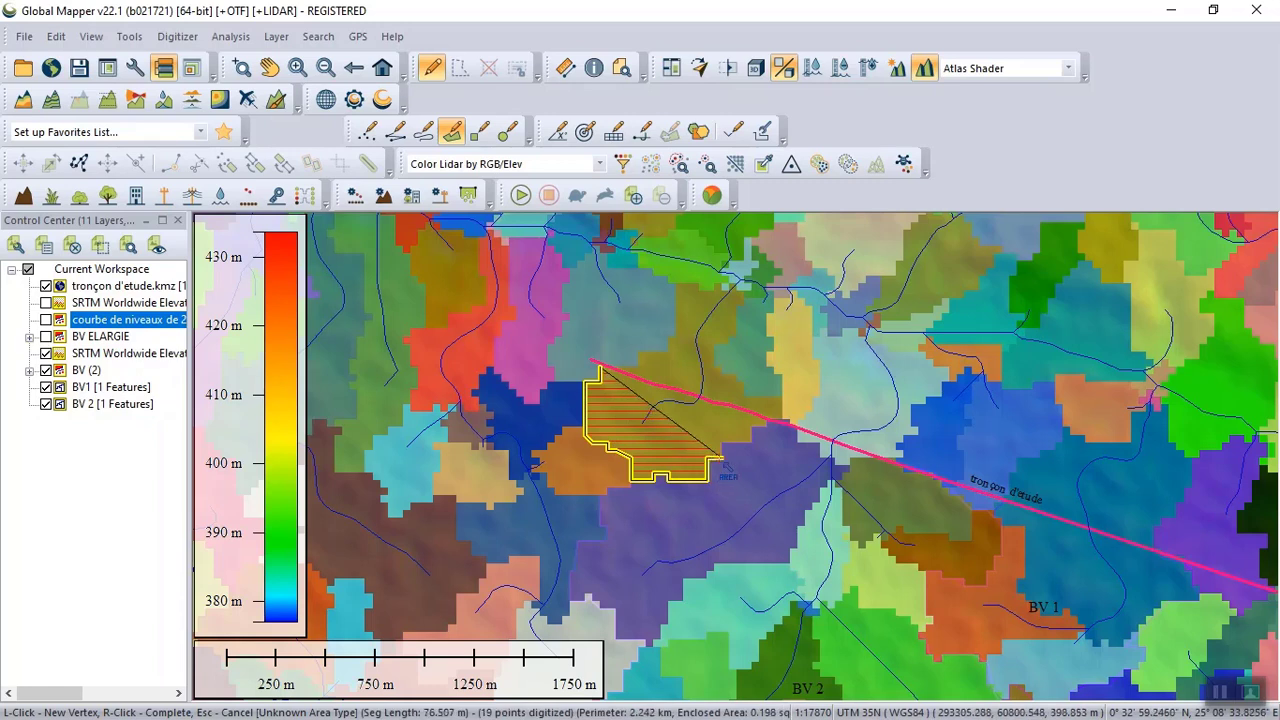
{"action": "left_click", "coordinate": [722, 444]}
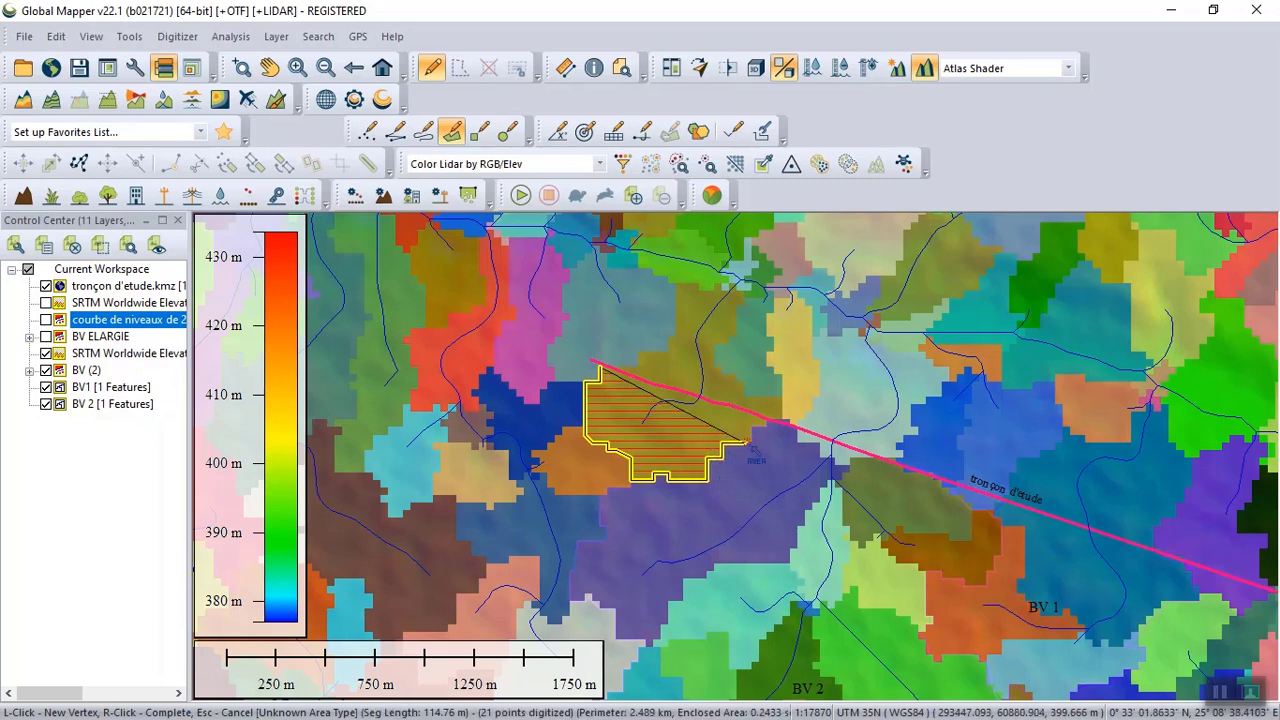
{"action": "left_click", "coordinate": [752, 429]}
{"action": "left_click", "coordinate": [760, 427]}
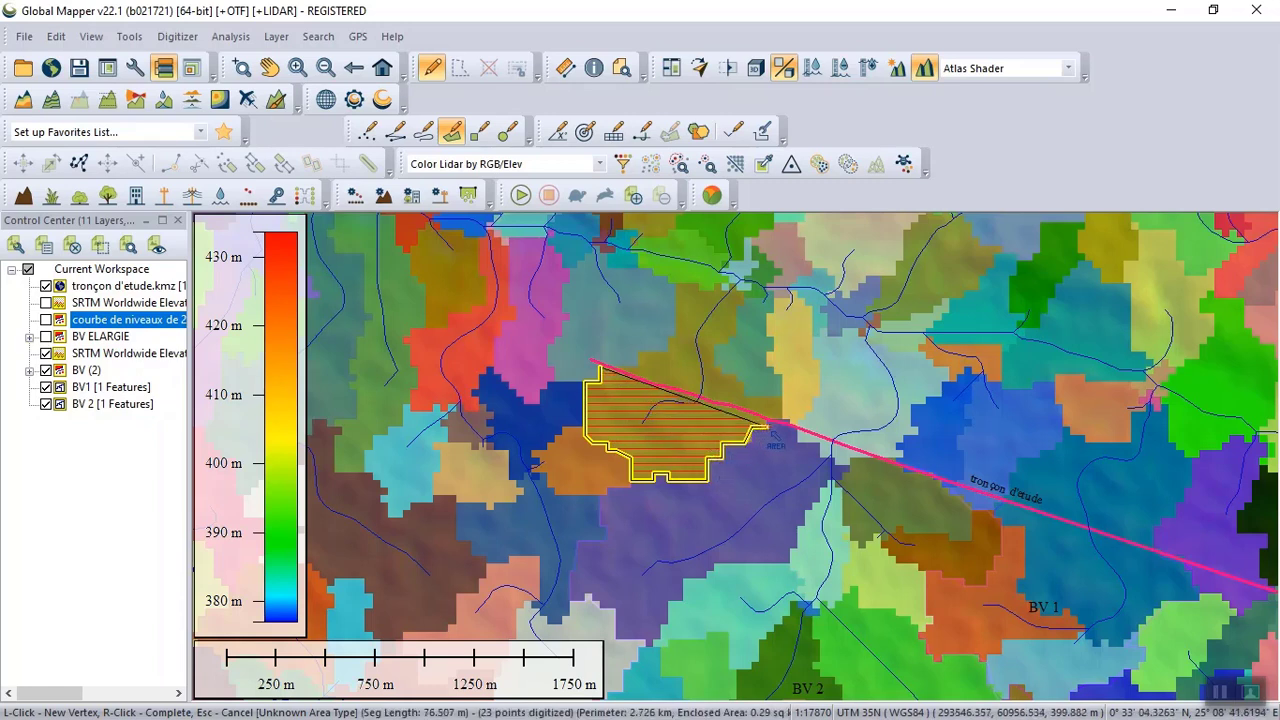
{"action": "left_click", "coordinate": [768, 421]}
{"action": "left_click", "coordinate": [770, 423]}
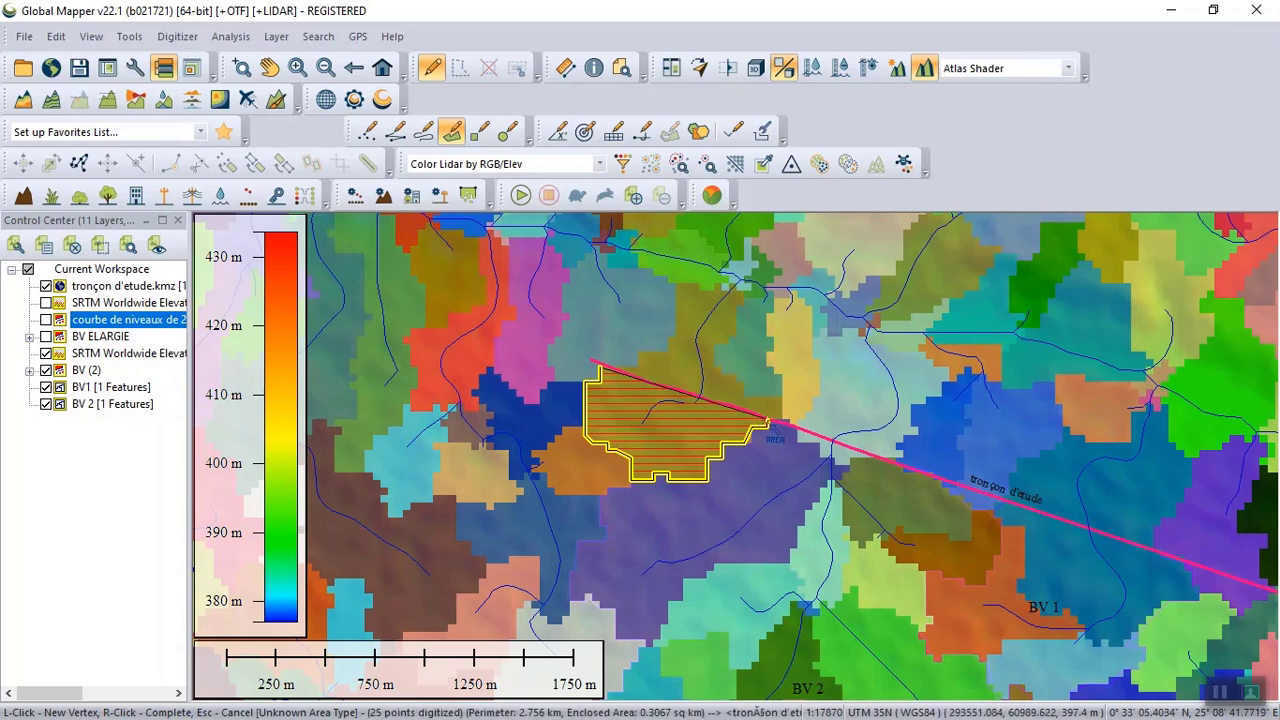
{"action": "right_click", "coordinate": [604, 376]}
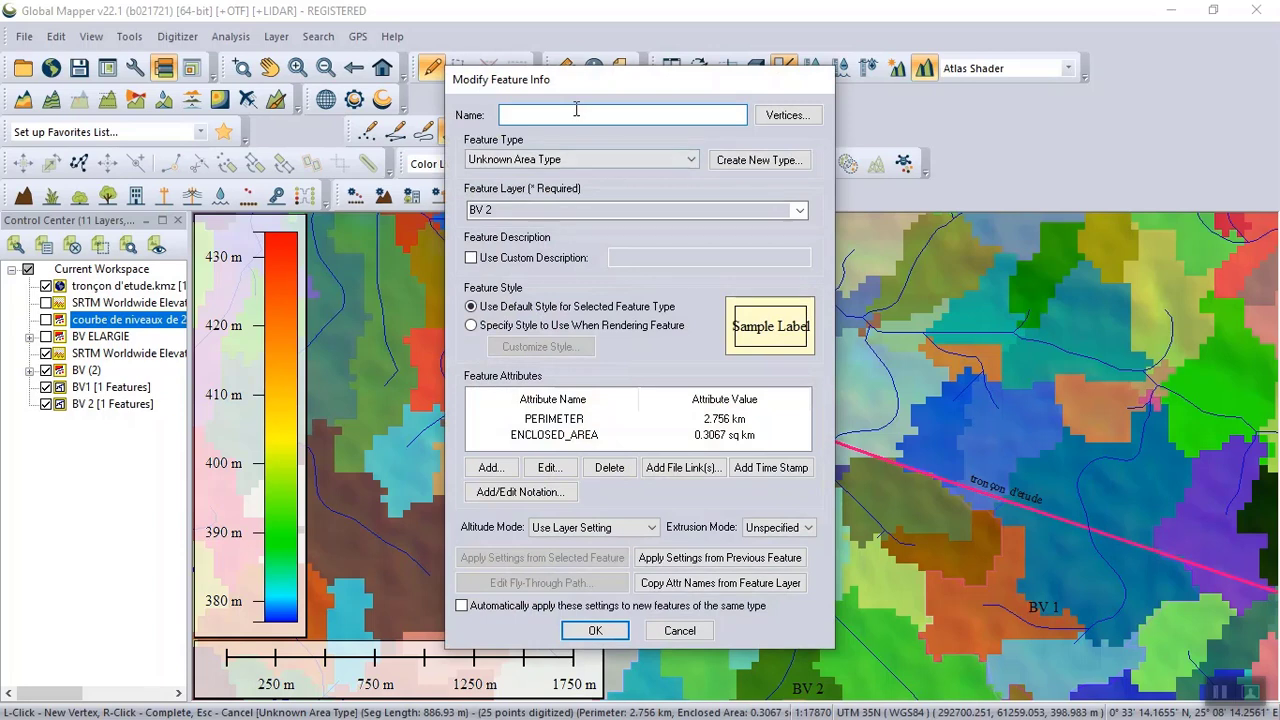
- Name the new area BV 3 and assign it to a new feature layer called BV 3
{"action": "left_click", "coordinate": [576, 110]}
{"action": "type", "text": "BV 3"}
{"action": "left_click", "coordinate": [800, 210]}
{"action": "left_click", "coordinate": [755, 228]}
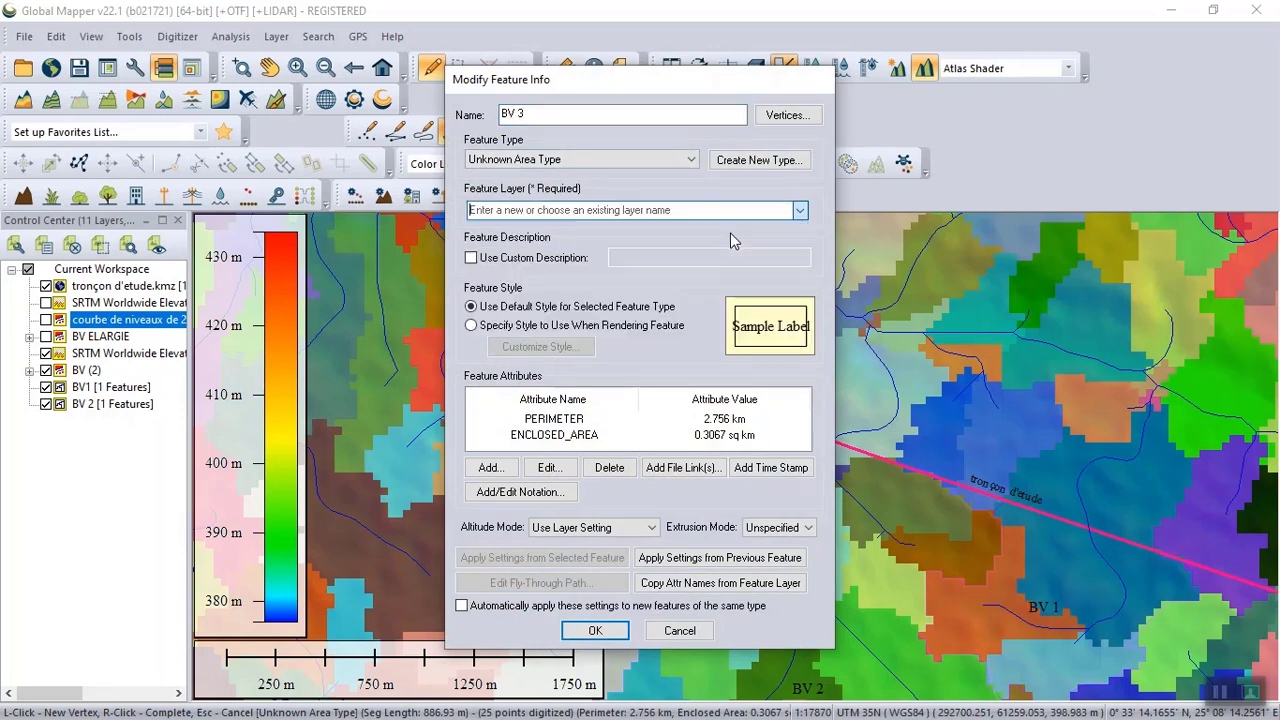
{"action": "type", "text": "BV 3"}
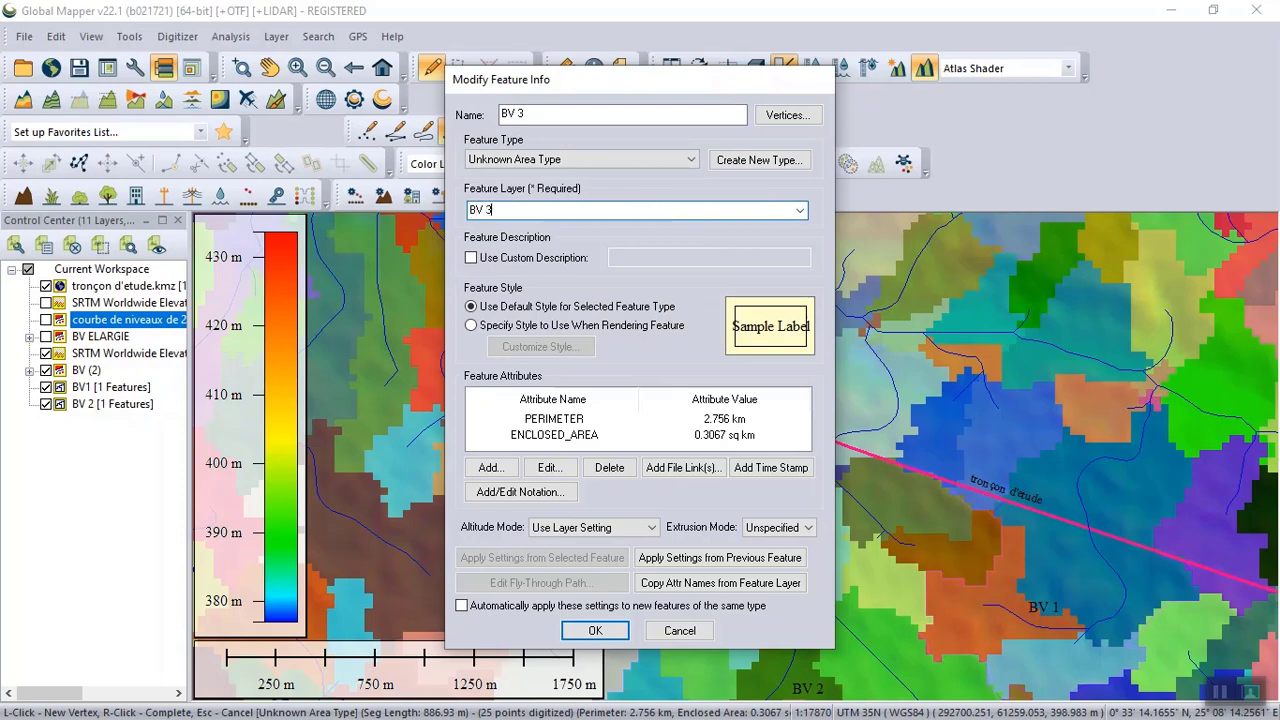
- Give the BV 3 area a custom style with a bright pink solid border 3 pixels wide, and create the feature
{"action": "left_click", "coordinate": [488, 328]}
{"action": "left_click", "coordinate": [744, 283]}
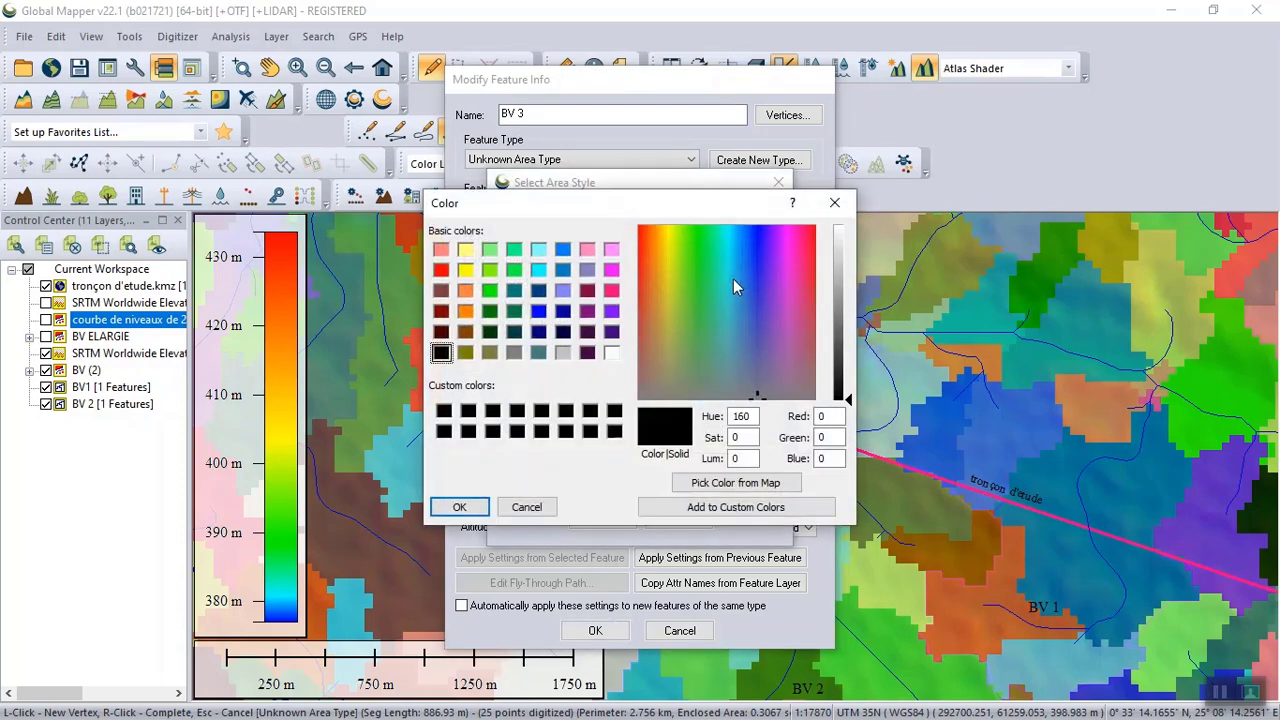
{"action": "left_click", "coordinate": [611, 290]}
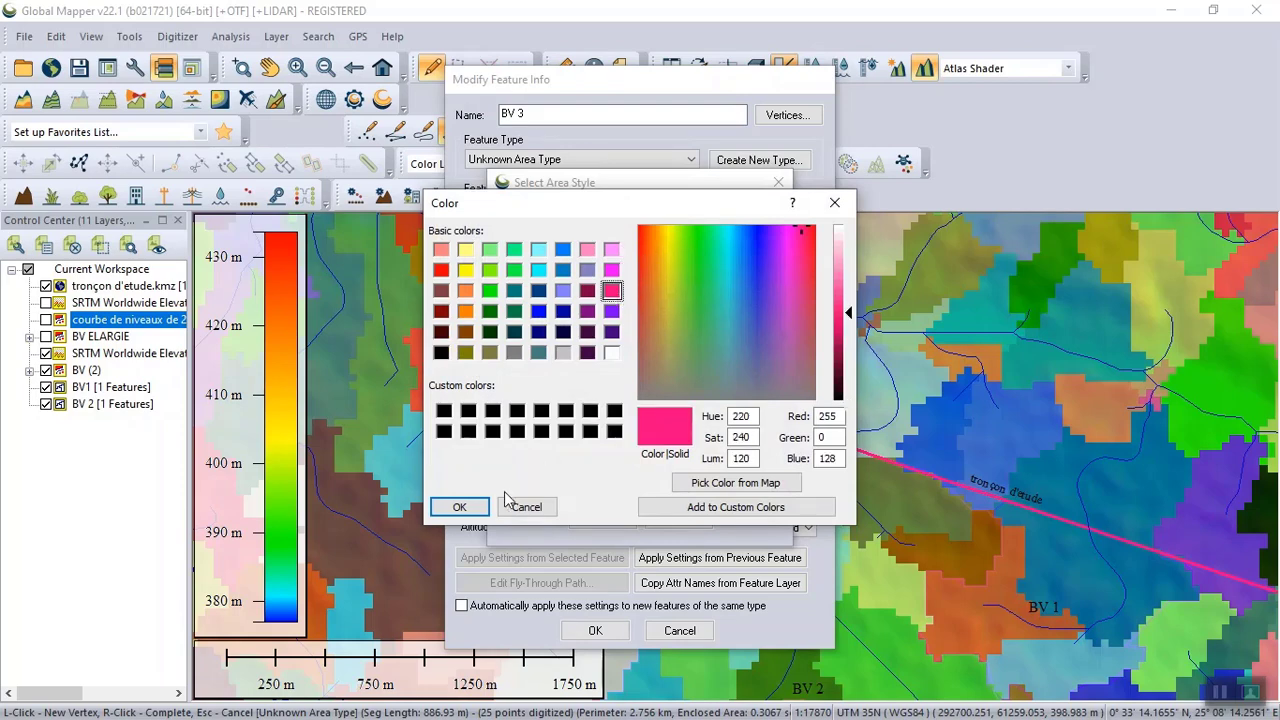
{"action": "left_click", "coordinate": [478, 511]}
{"action": "double_click", "coordinate": [520, 323]}
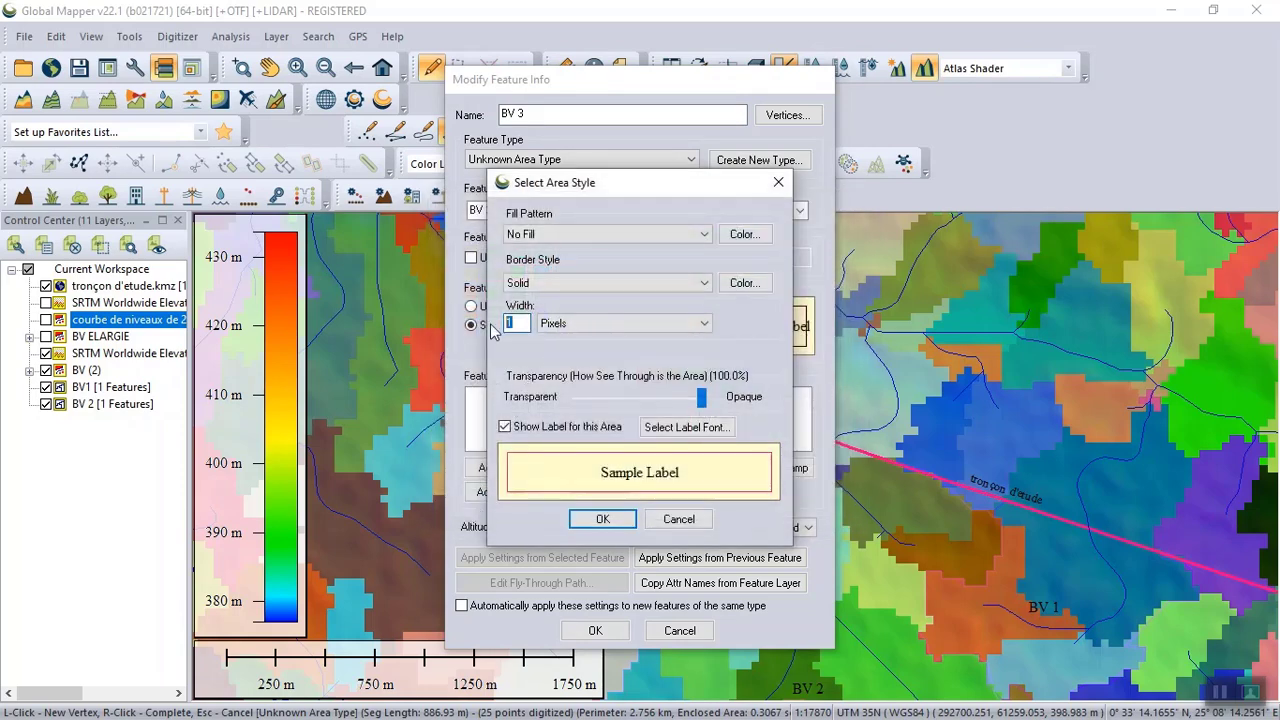
{"action": "type", "text": "2"}
{"action": "type", "text": "3"}
{"action": "left_click", "coordinate": [603, 519]}
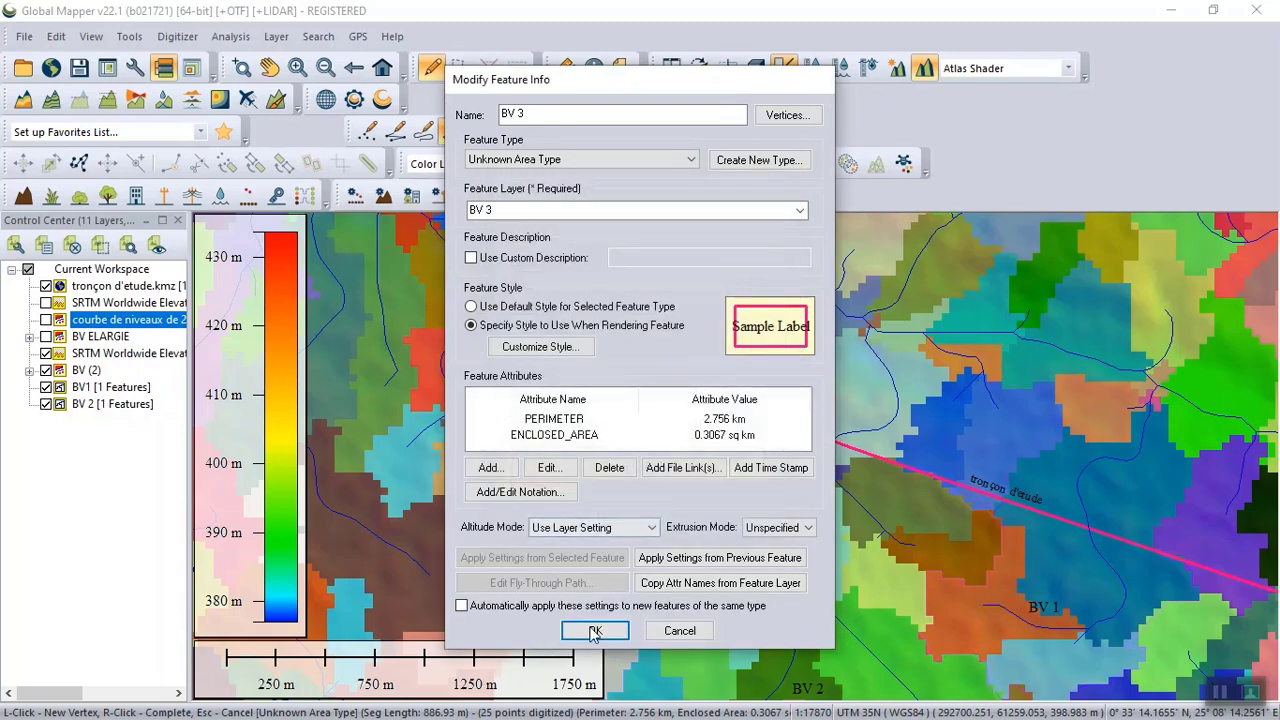
{"action": "left_click", "coordinate": [594, 631]}
- Hide the BV (2) watershed layer so only the traced basins show over the terrain, and end area drawing
{"action": "scroll", "coordinate": [598, 425], "scroll_direction": "down", "scroll_amount": 3}
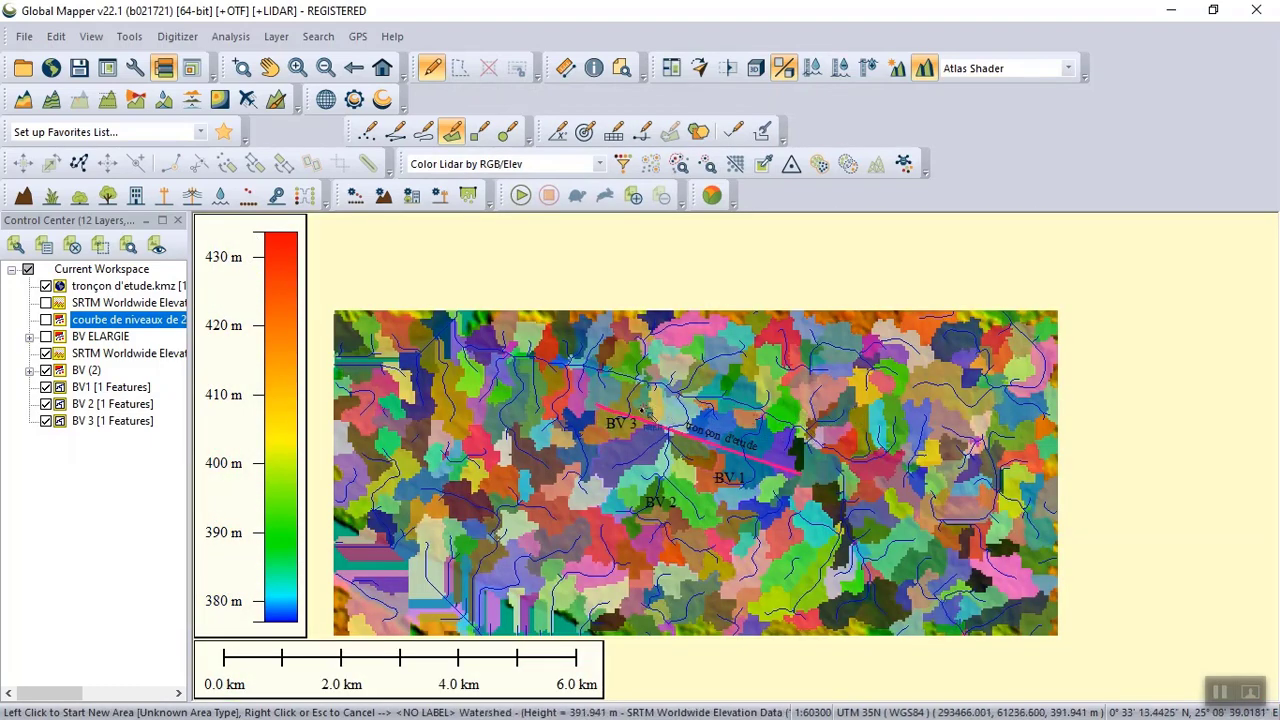
{"action": "scroll", "coordinate": [641, 411], "scroll_direction": "up", "scroll_amount": 1}
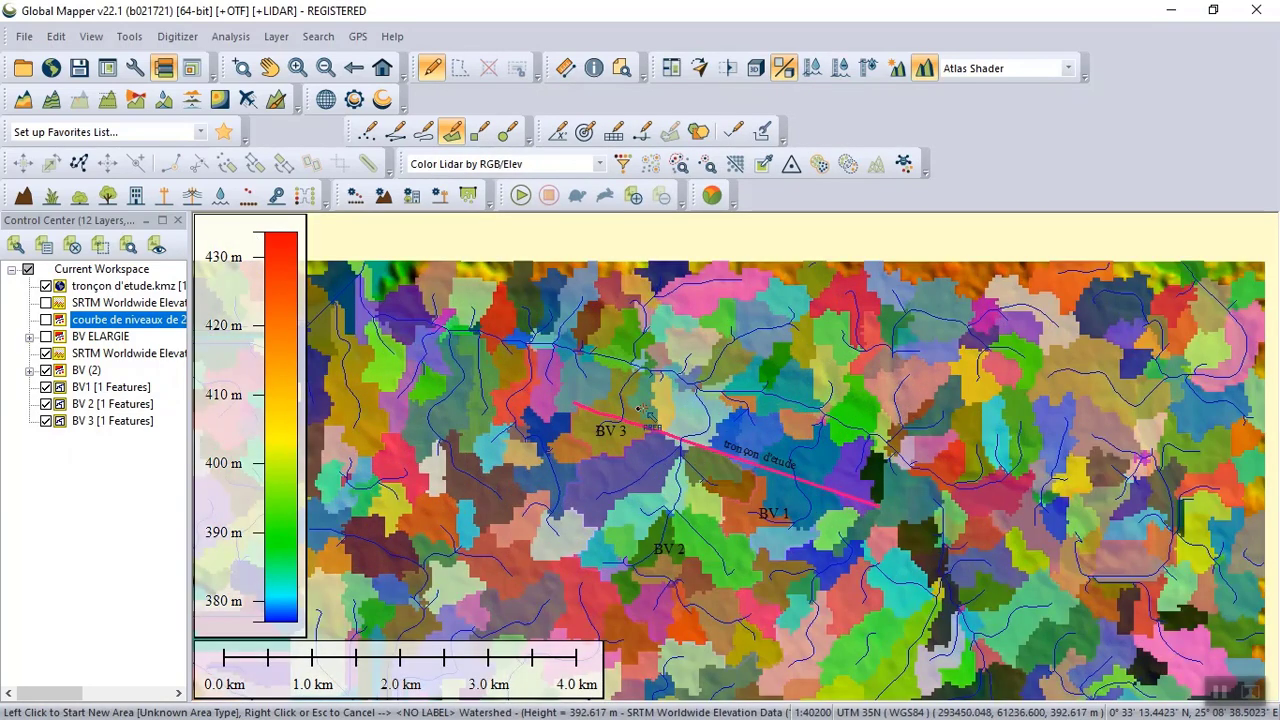
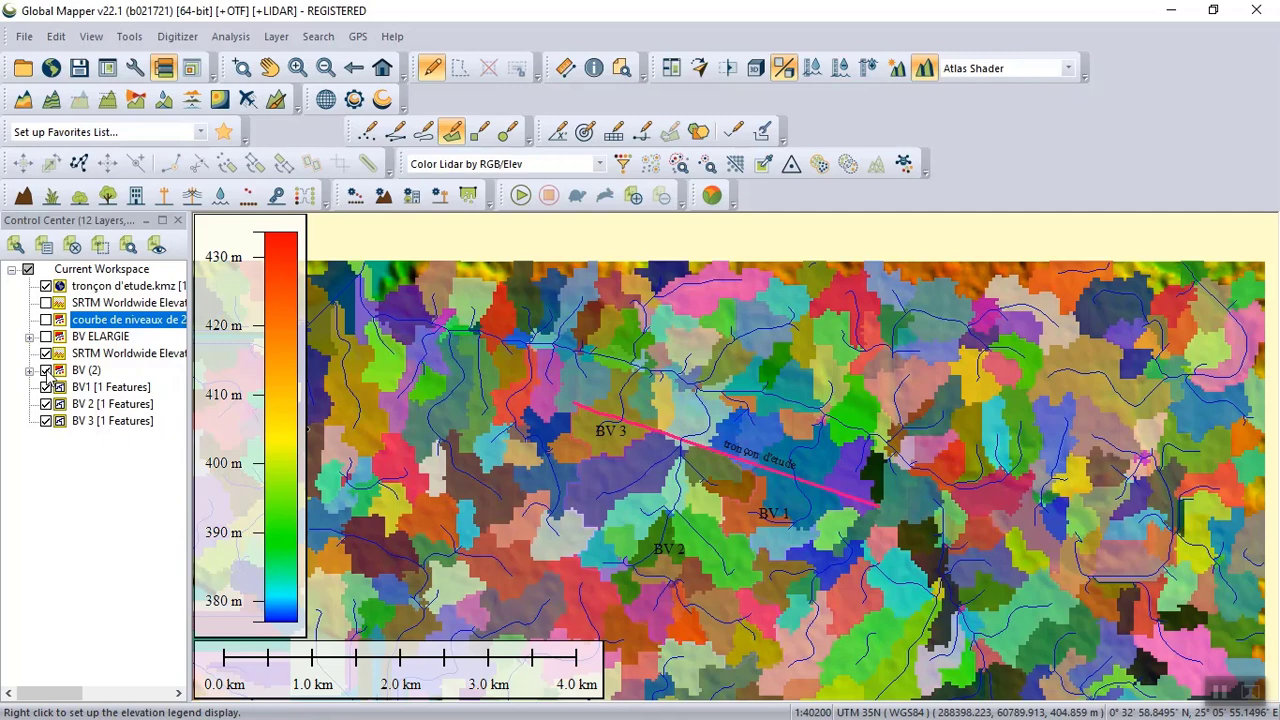
{"action": "left_click", "coordinate": [46, 371]}
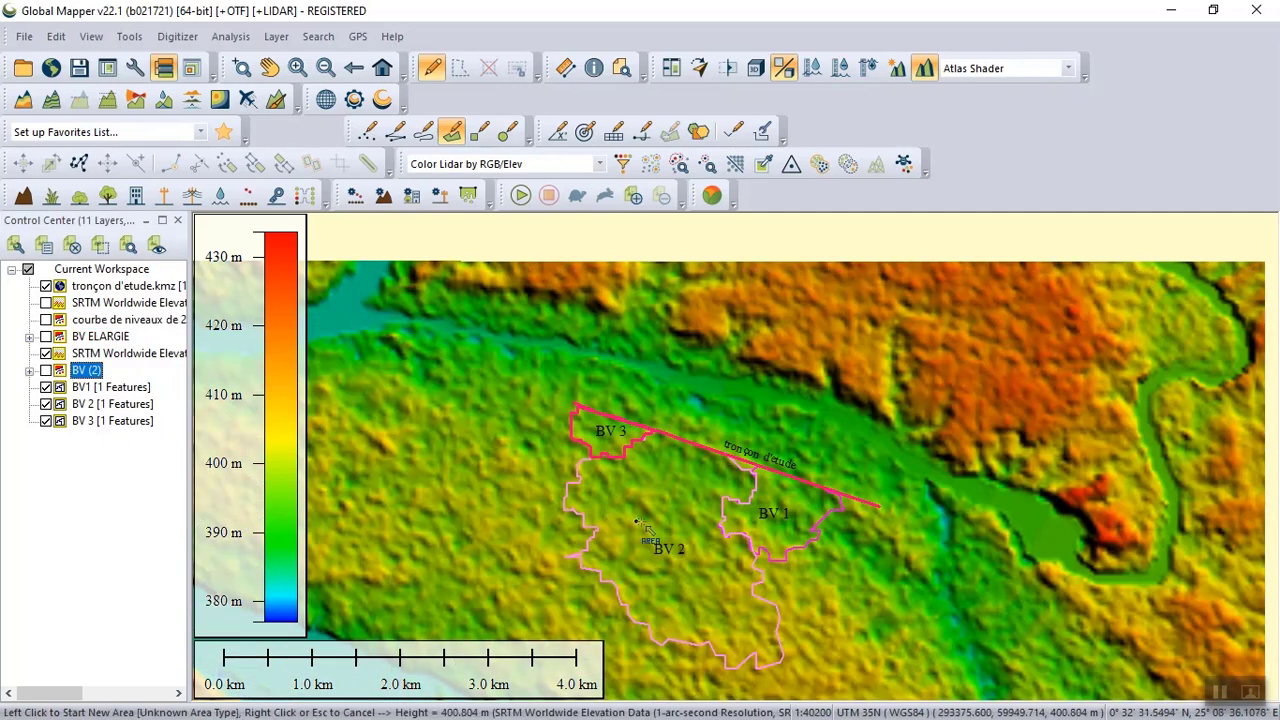
{"action": "key", "text": "Escape"}
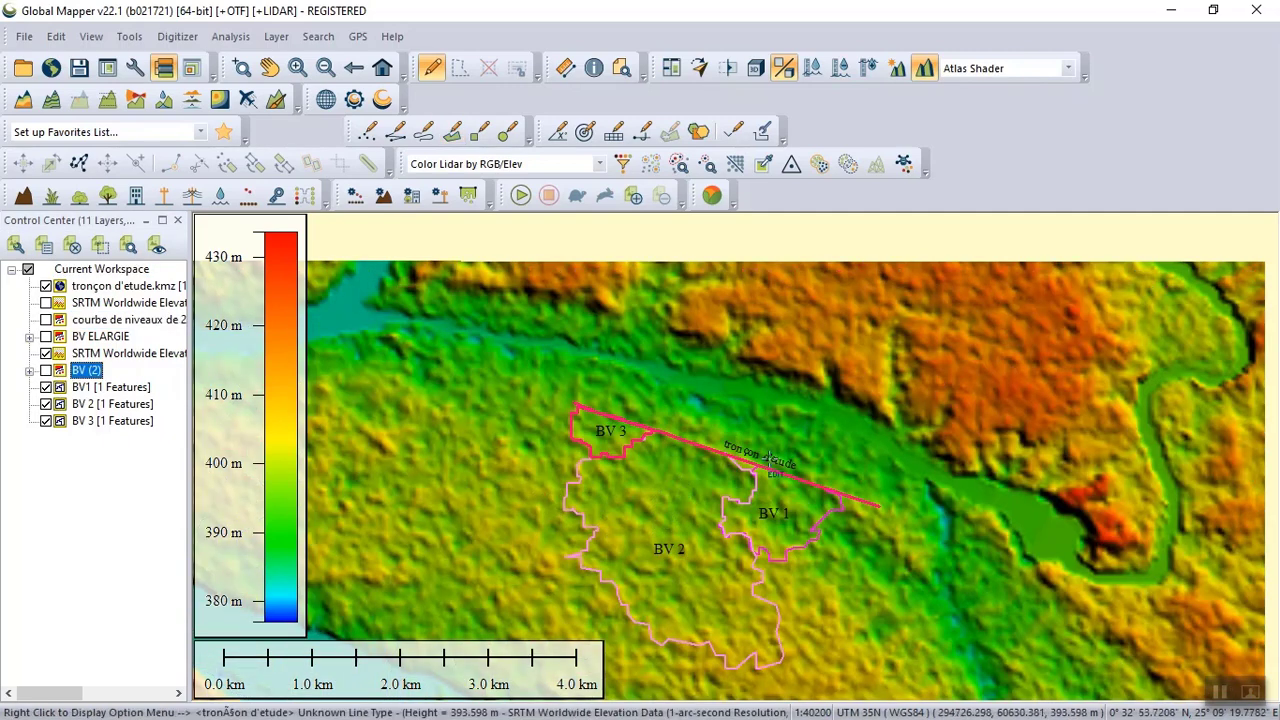
- Select the BV 1, BV 2 and BV 3 areas together
{"action": "left_click", "coordinate": [826, 513]}
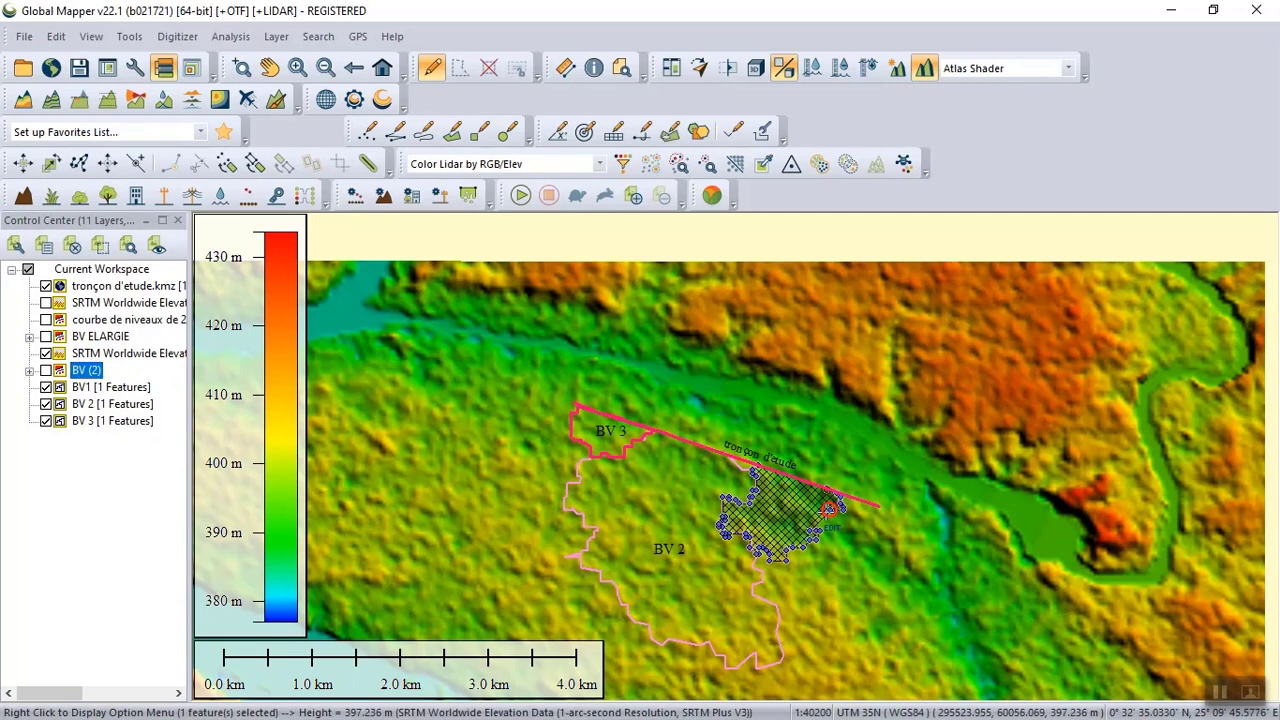
{"action": "left_click", "coordinate": [753, 585]}
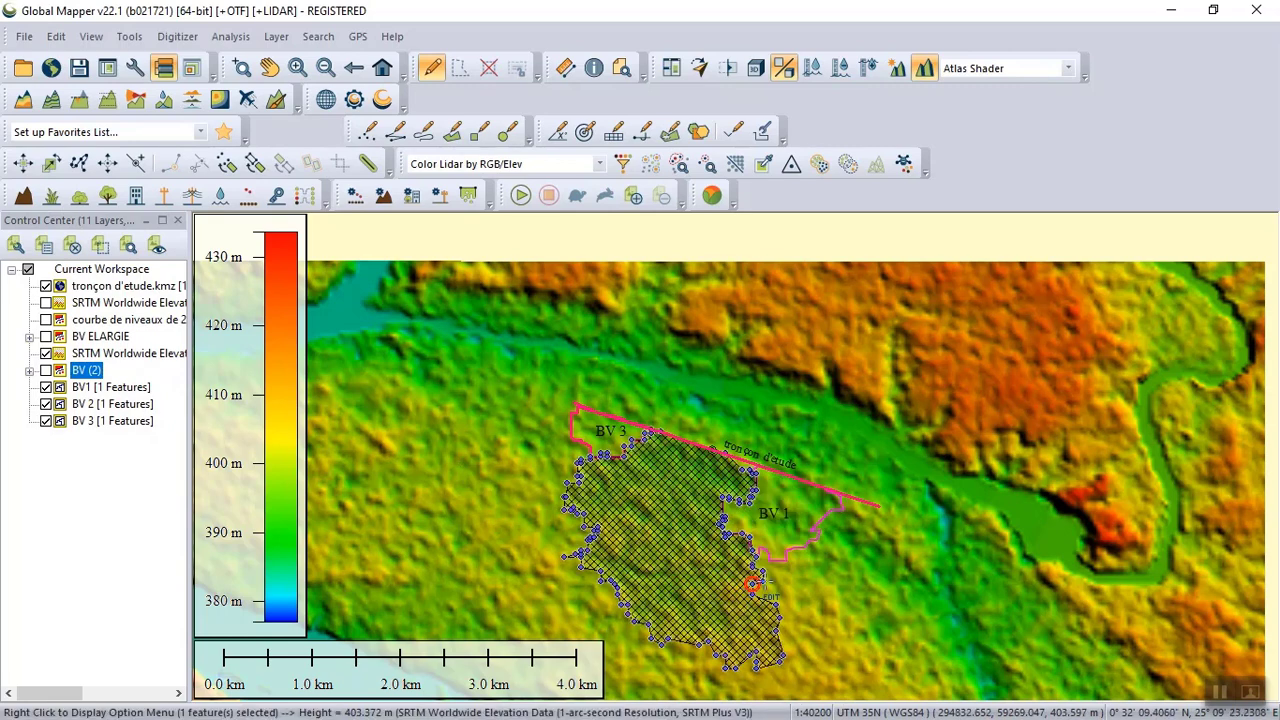
{"action": "left_click", "coordinate": [785, 560], "text": "ctrl"}
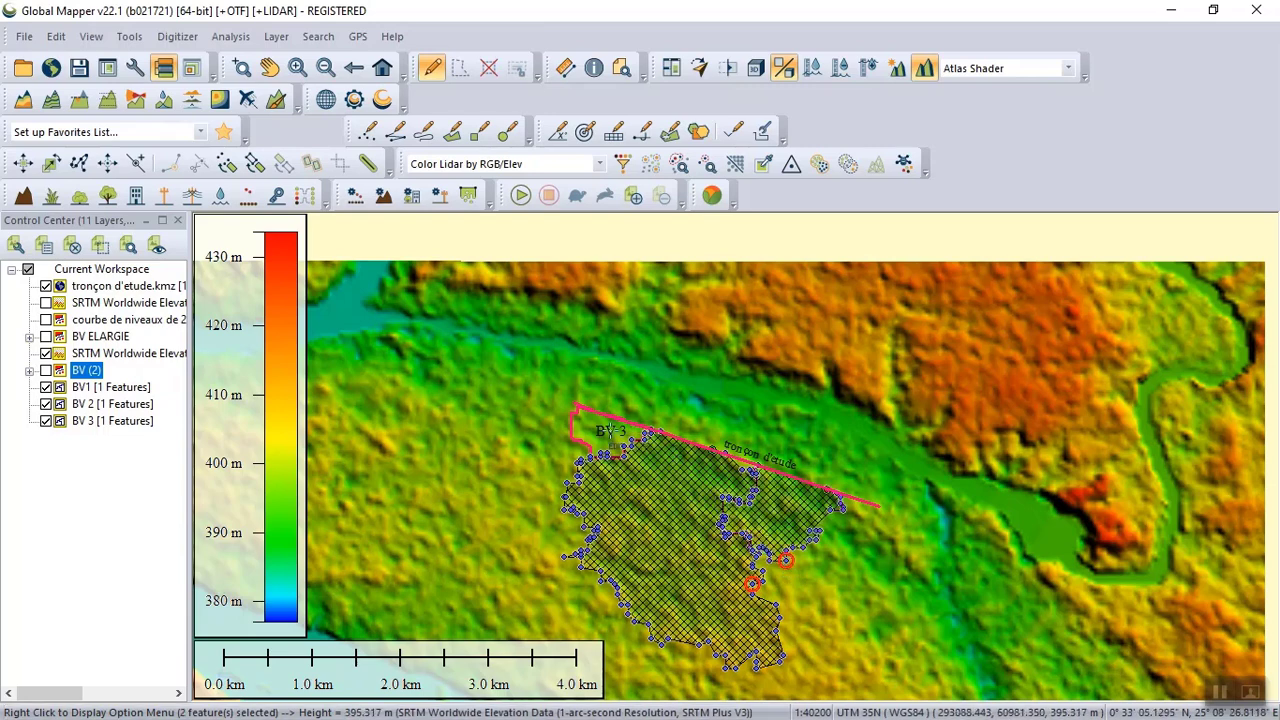
{"action": "left_click", "coordinate": [573, 418], "text": "ctrl"}
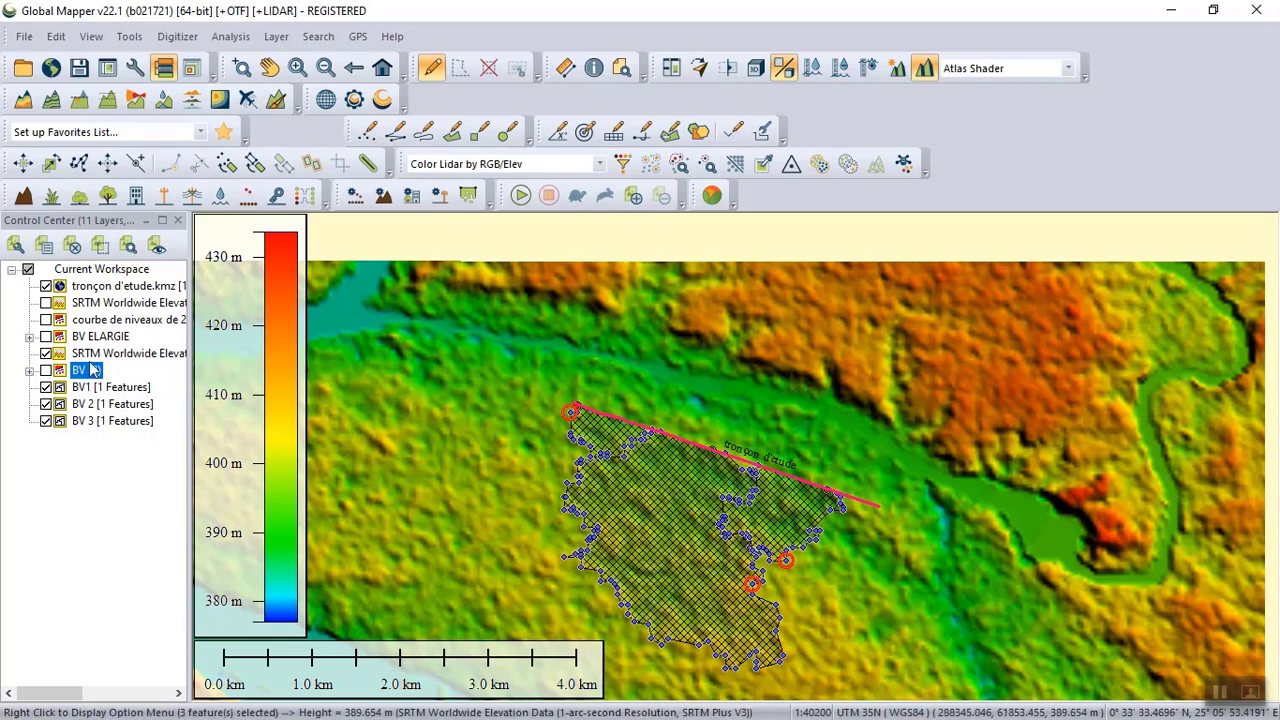
- Turn the BV (2) watershed layer back on and briefly display the courbe de niveaux contour layer over the selected basins
{"action": "left_click", "coordinate": [46, 371]}
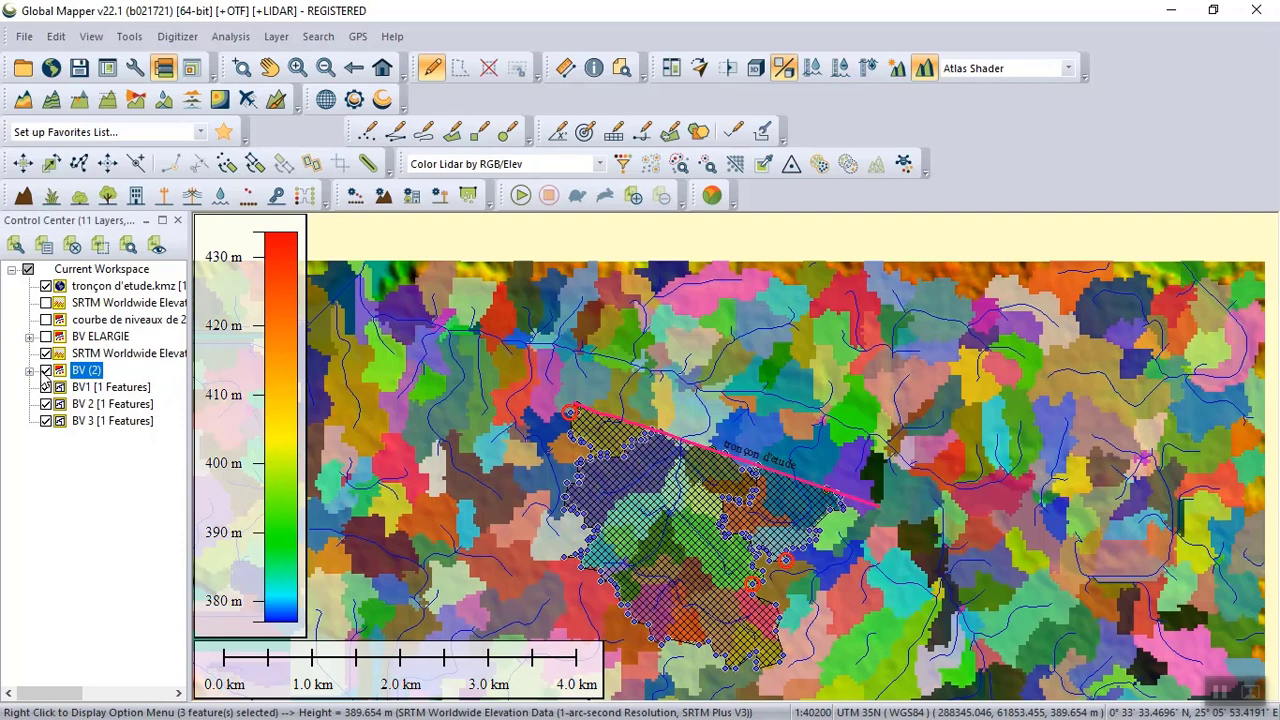
{"action": "left_click", "coordinate": [46, 320]}
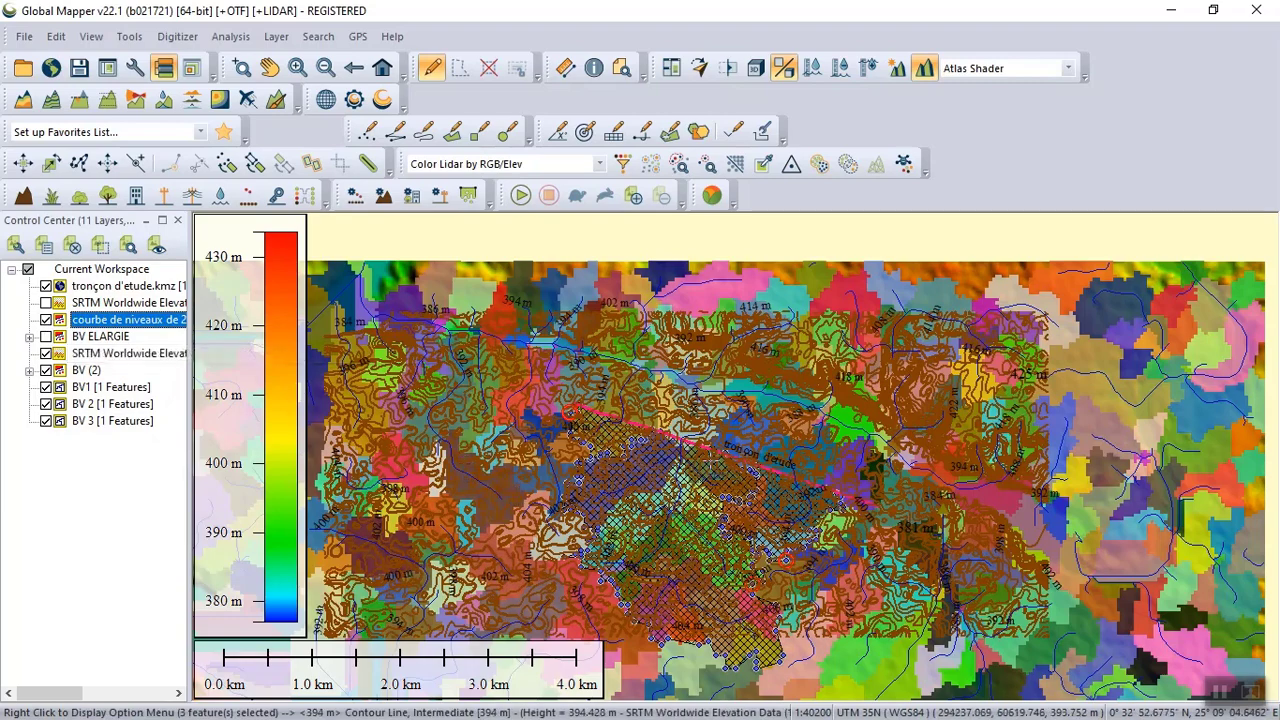
{"action": "left_click", "coordinate": [46, 321]}
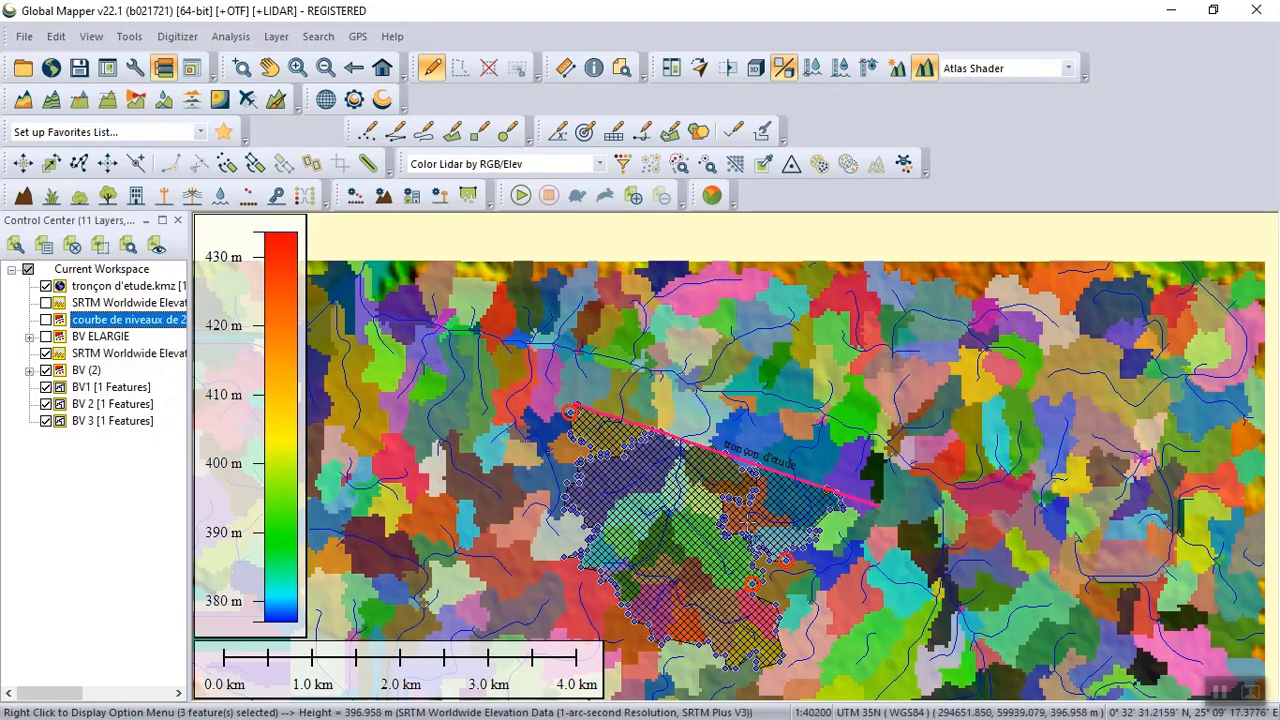
- Calculate elevation and slope statistics for the three selected basins, creating point features at their minimum and maximum elevations
{"action": "right_click", "coordinate": [697, 497]}
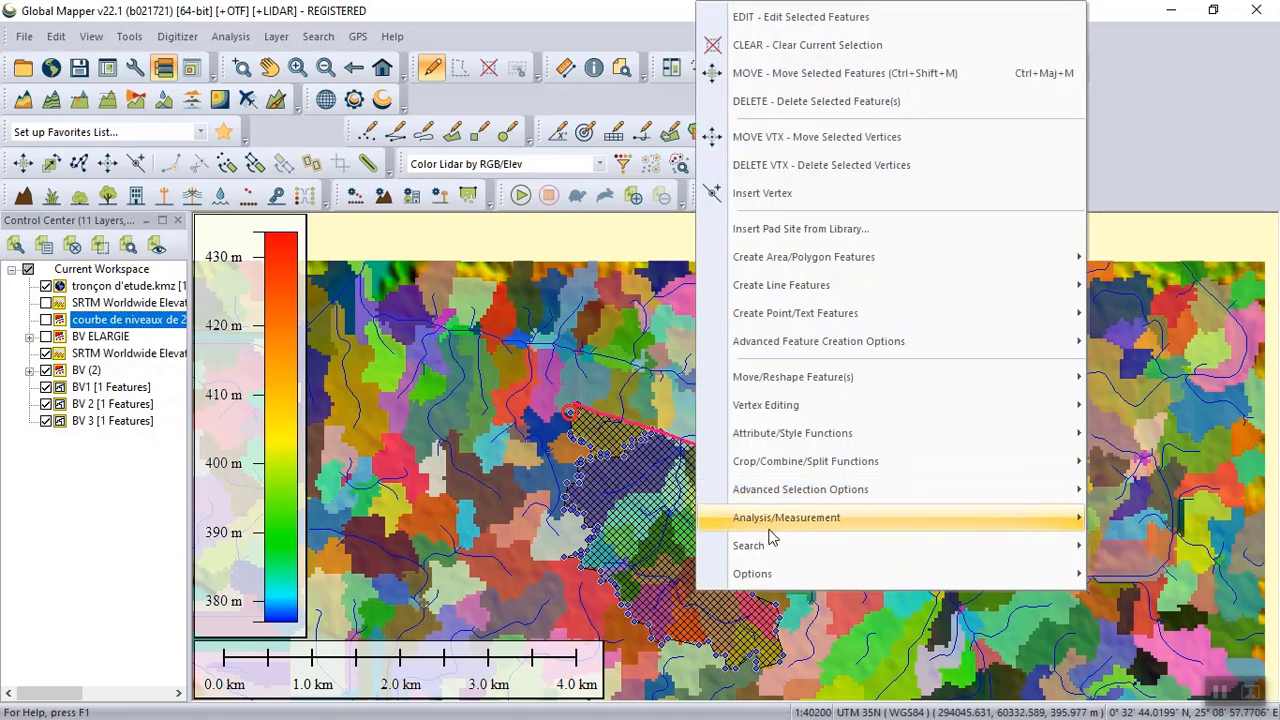
{"action": "mouse_move", "coordinate": [775, 537]}
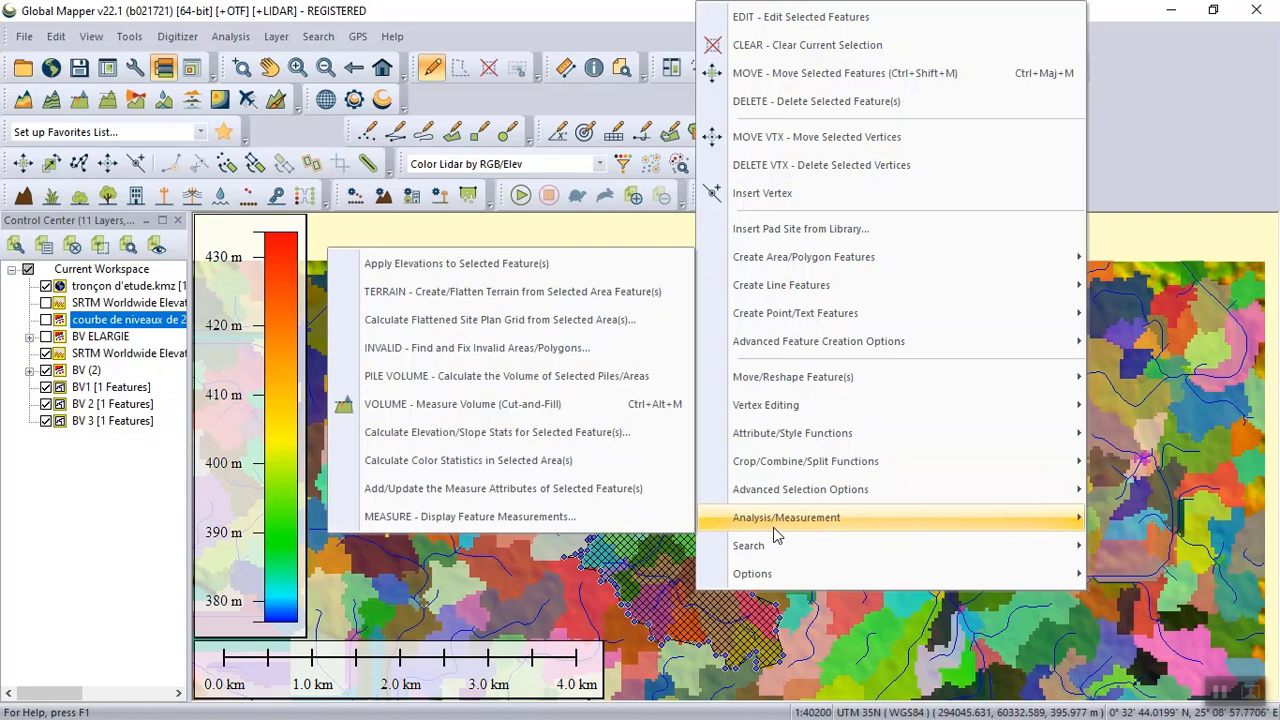
{"action": "left_click", "coordinate": [516, 434]}
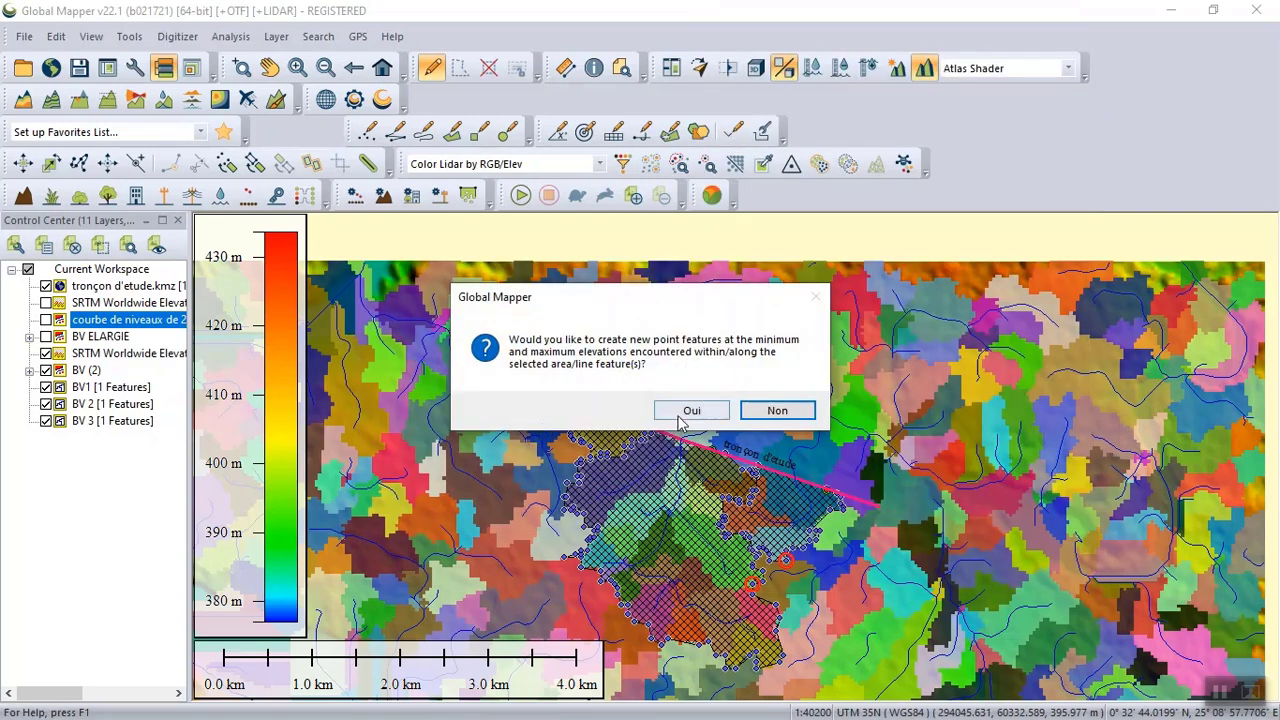
{"action": "left_click", "coordinate": [678, 413]}
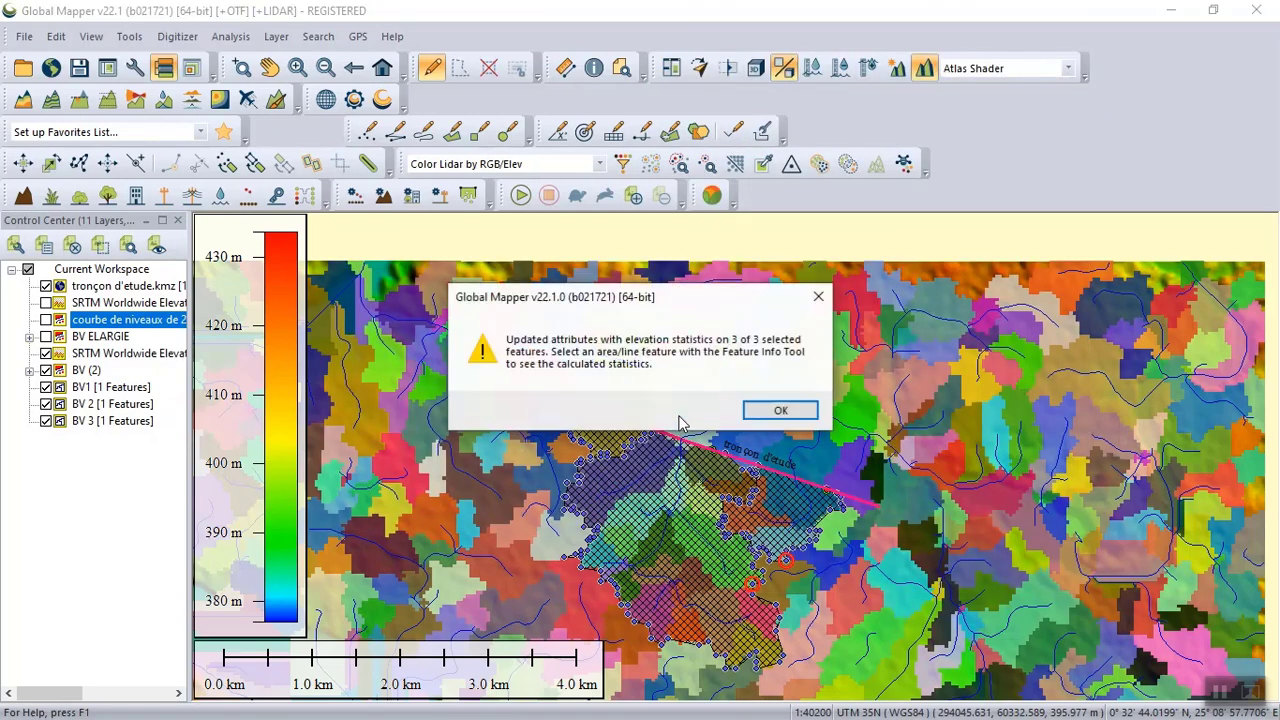
{"action": "left_click", "coordinate": [757, 417]}
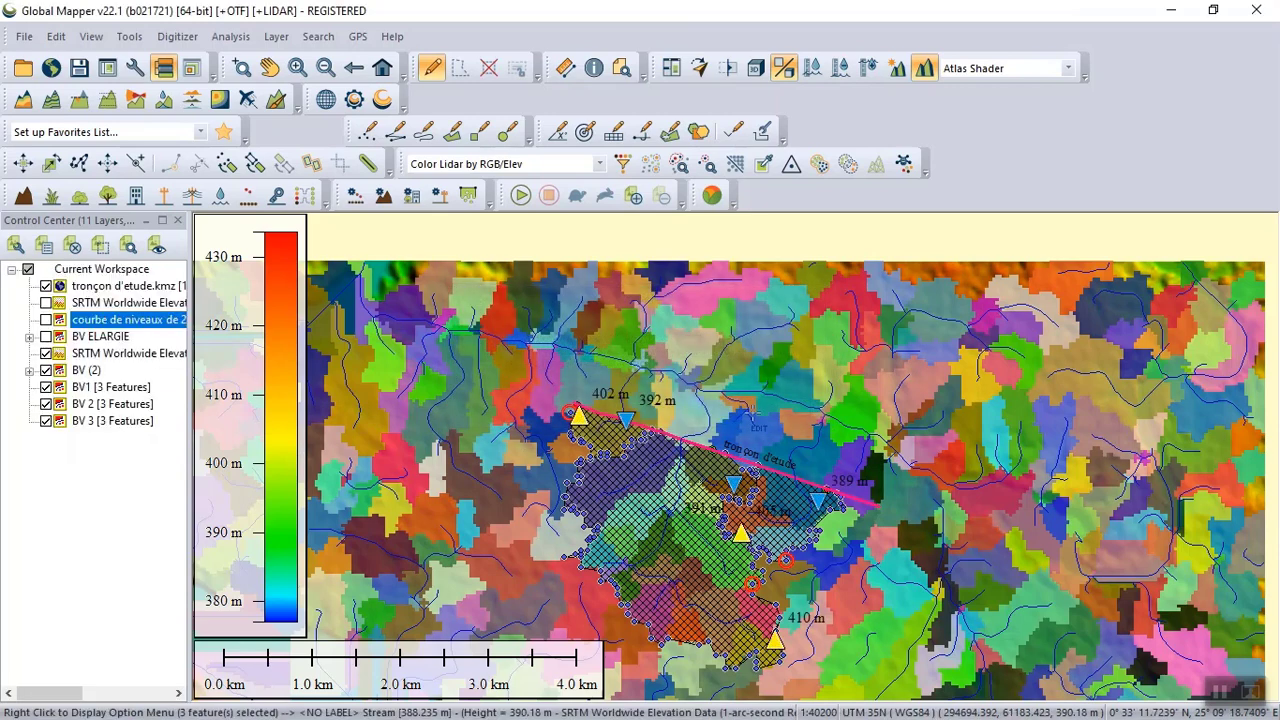
- Display the feature measurements of the three selected basins and examine their area, perimeter, elevation and slope columns
{"action": "right_click", "coordinate": [800, 505]}
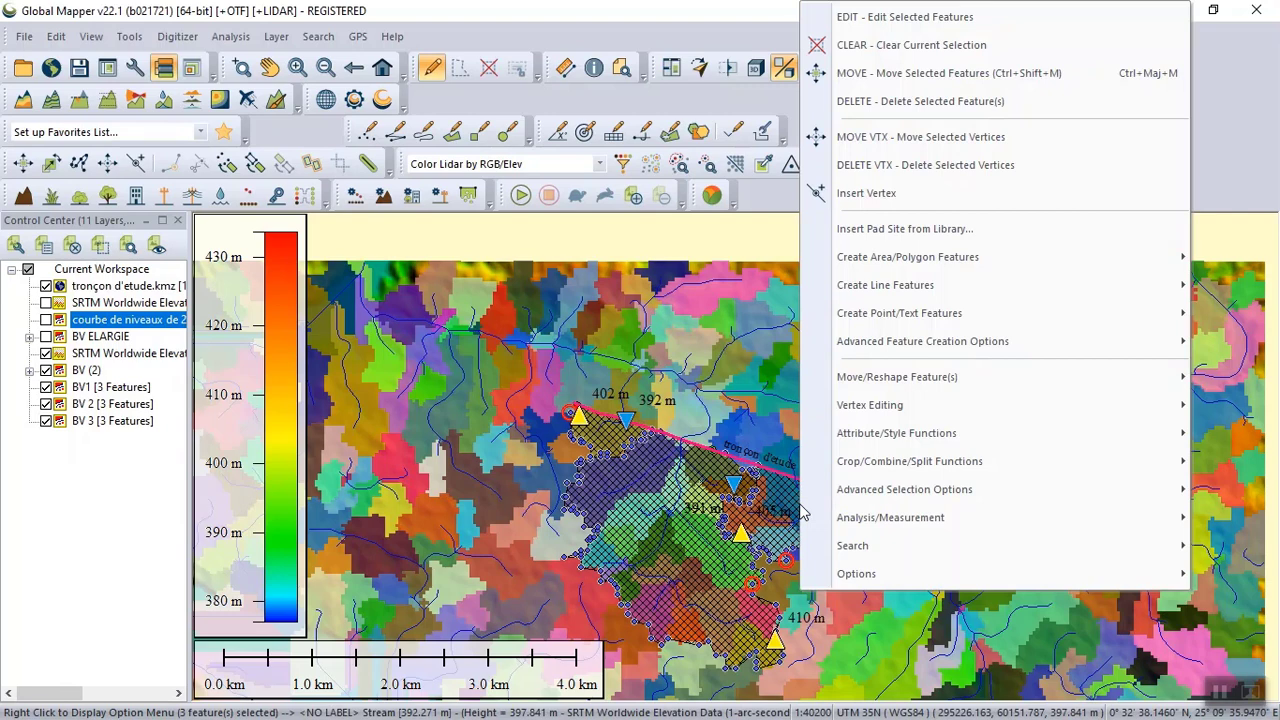
{"action": "mouse_move", "coordinate": [868, 517]}
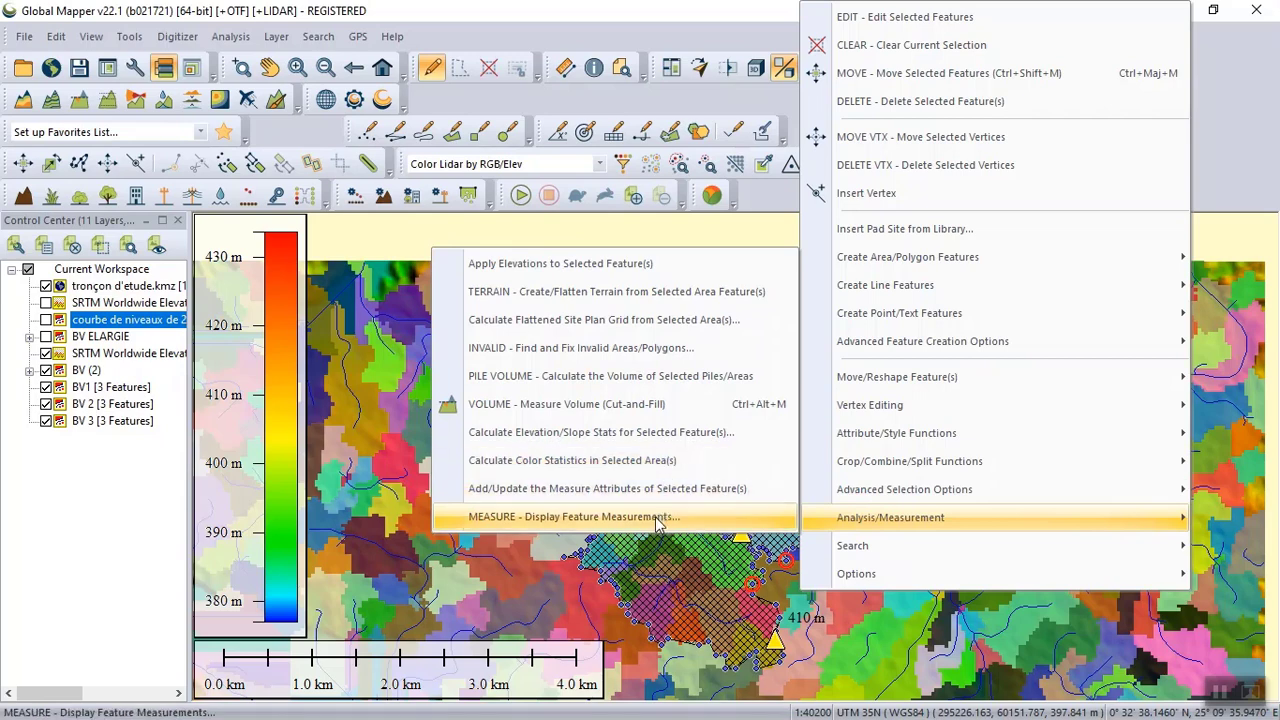
{"action": "left_click", "coordinate": [593, 522]}
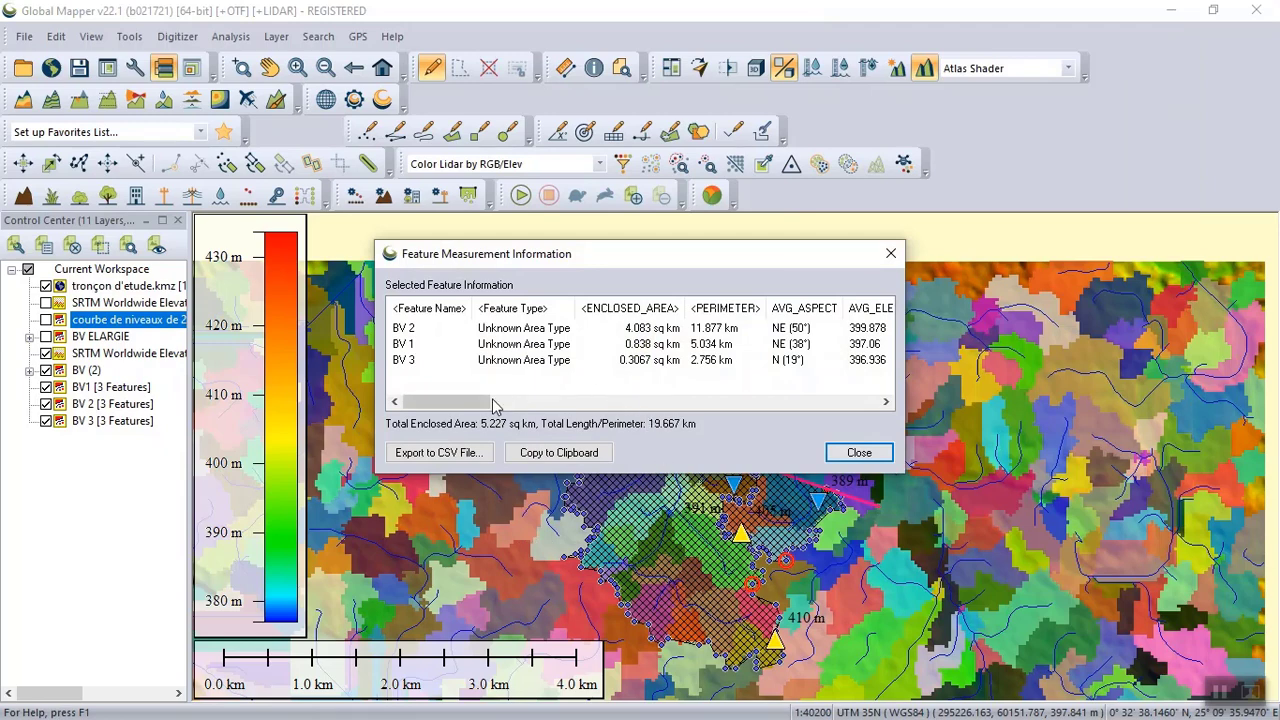
{"action": "mouse_move", "coordinate": [488, 401]}
{"action": "left_mouse_down"}
{"action": "mouse_move", "coordinate": [883, 432]}
{"action": "mouse_move", "coordinate": [405, 402]}
{"action": "mouse_move", "coordinate": [477, 401]}
{"action": "left_mouse_up"}
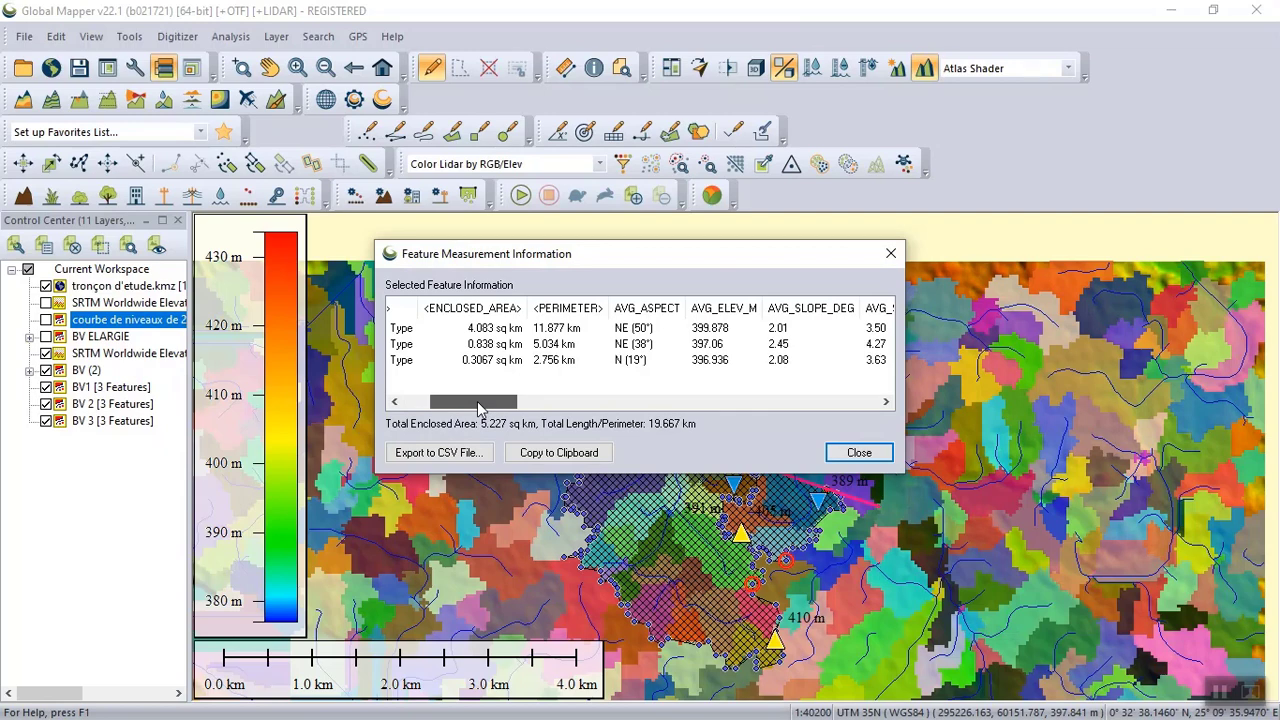
{"action": "left_click_drag", "start_coordinate": [478, 408], "coordinate": [519, 405]}
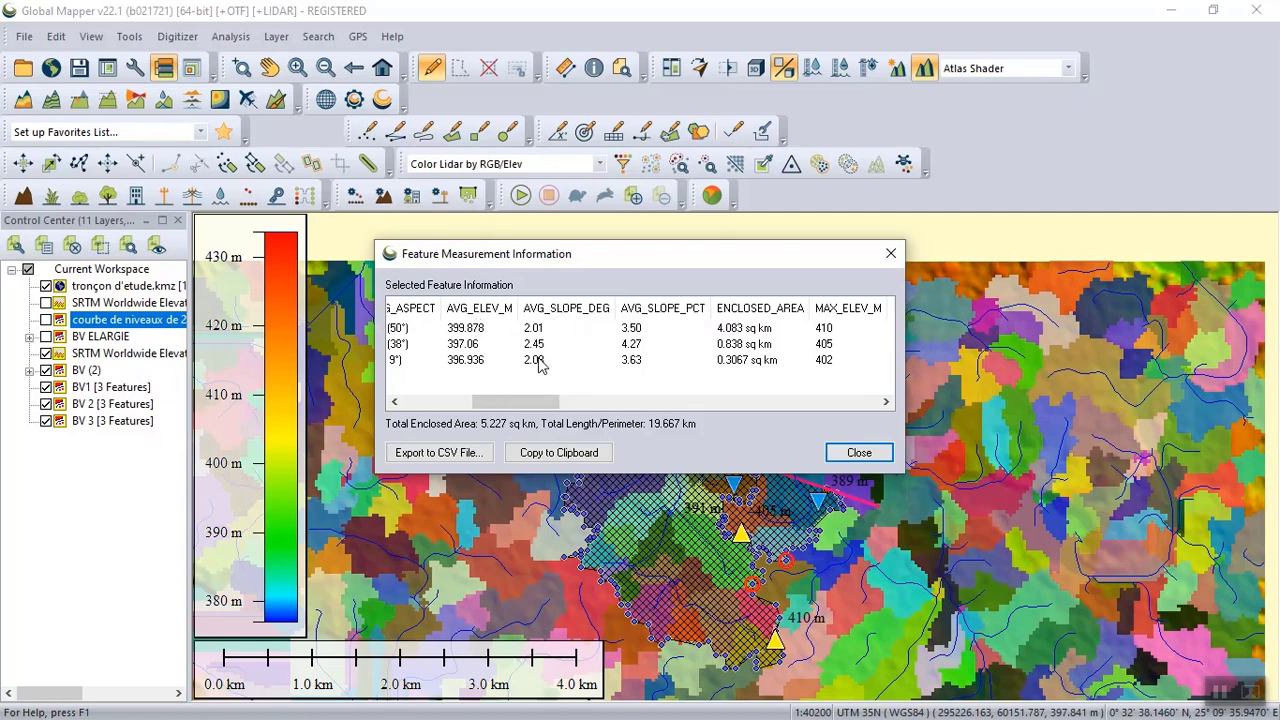
{"action": "left_click_drag", "start_coordinate": [533, 411], "coordinate": [560, 411]}
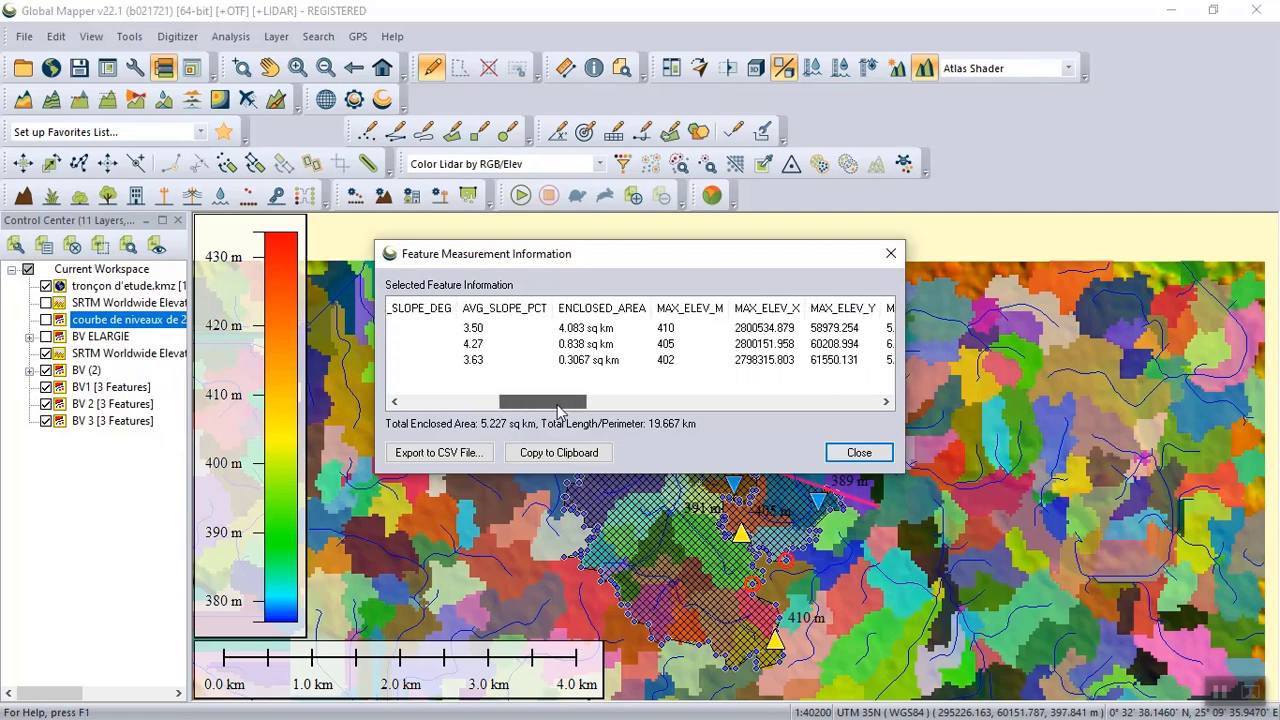
{"action": "left_click_drag", "start_coordinate": [566, 402], "coordinate": [581, 401]}
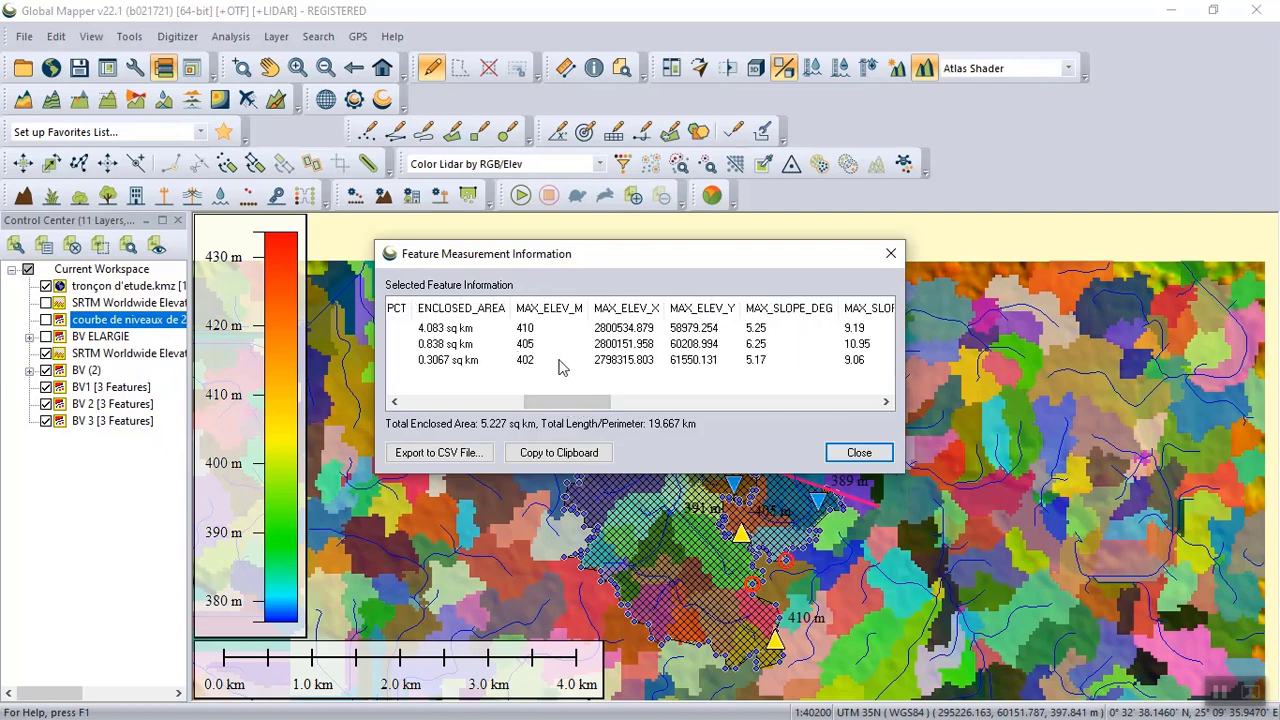
{"action": "left_click_drag", "start_coordinate": [582, 398], "coordinate": [820, 416]}
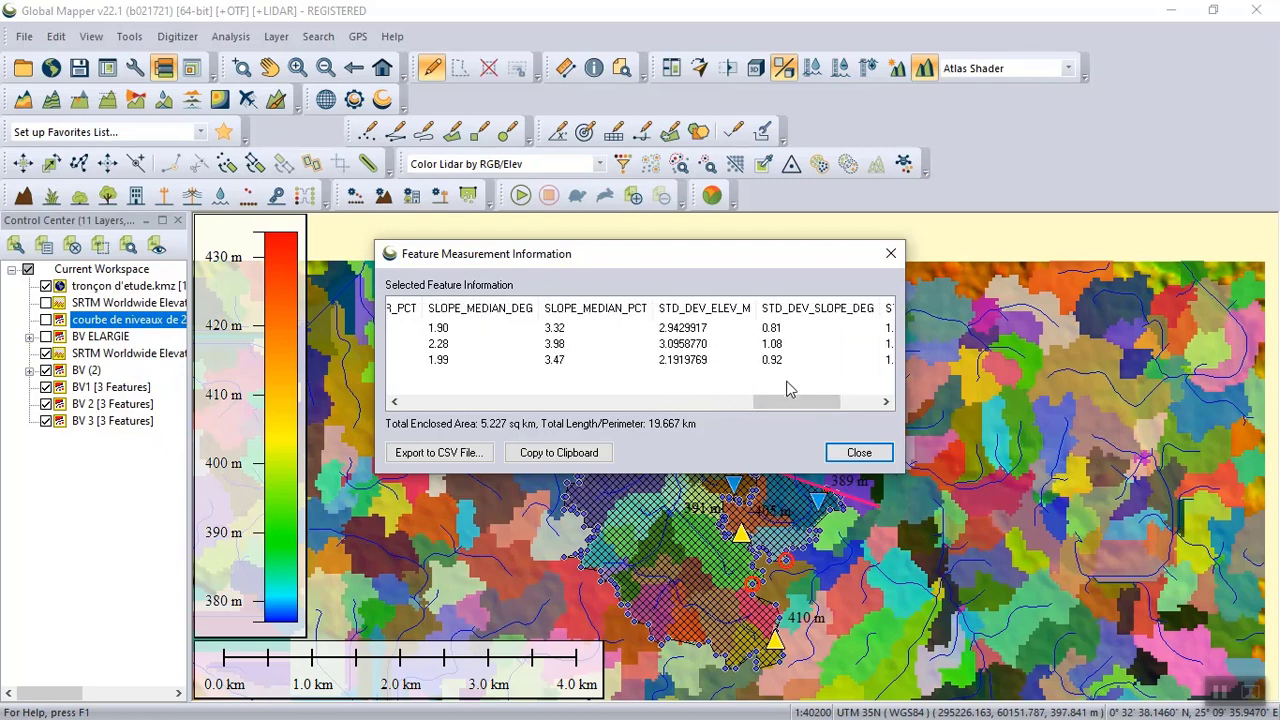
{"action": "left_click_drag", "start_coordinate": [796, 398], "coordinate": [850, 399]}
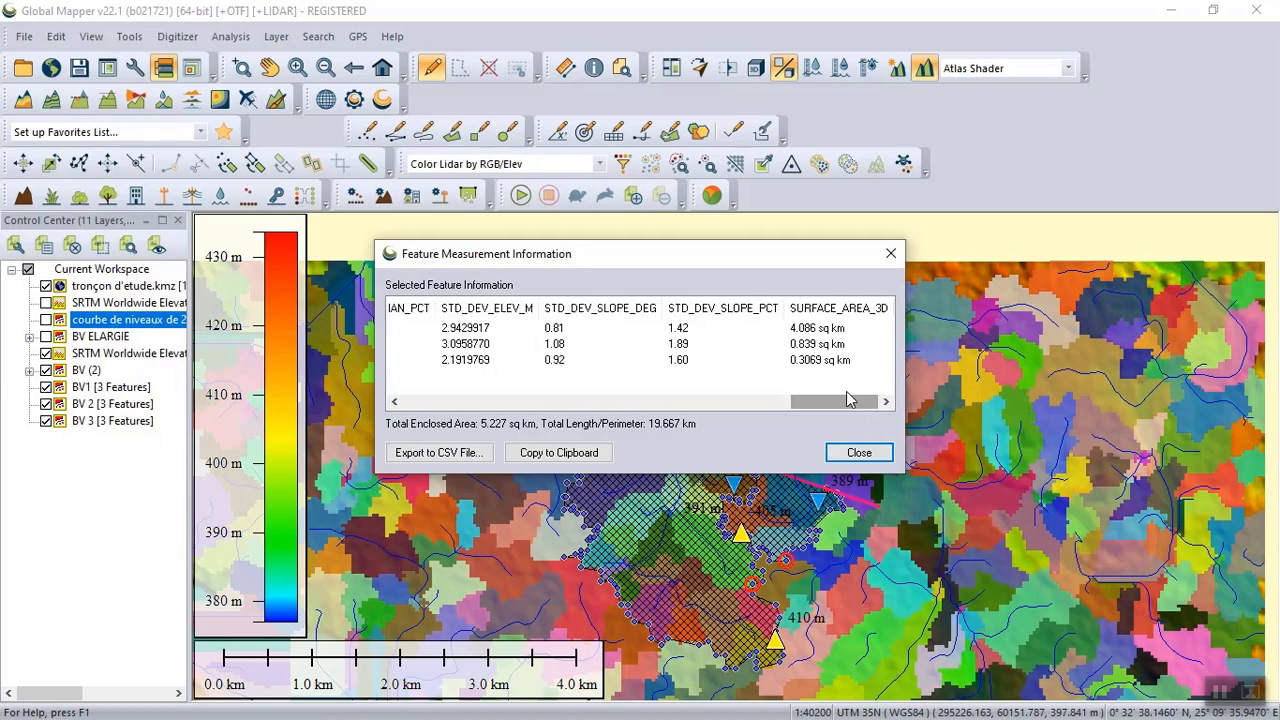
- Export the basin measurements as a CSV file named CARACTERISTIQUE DU BASSINVERSANT in the HYDRAULIQUE folder under Images
{"action": "left_click", "coordinate": [455, 455]}
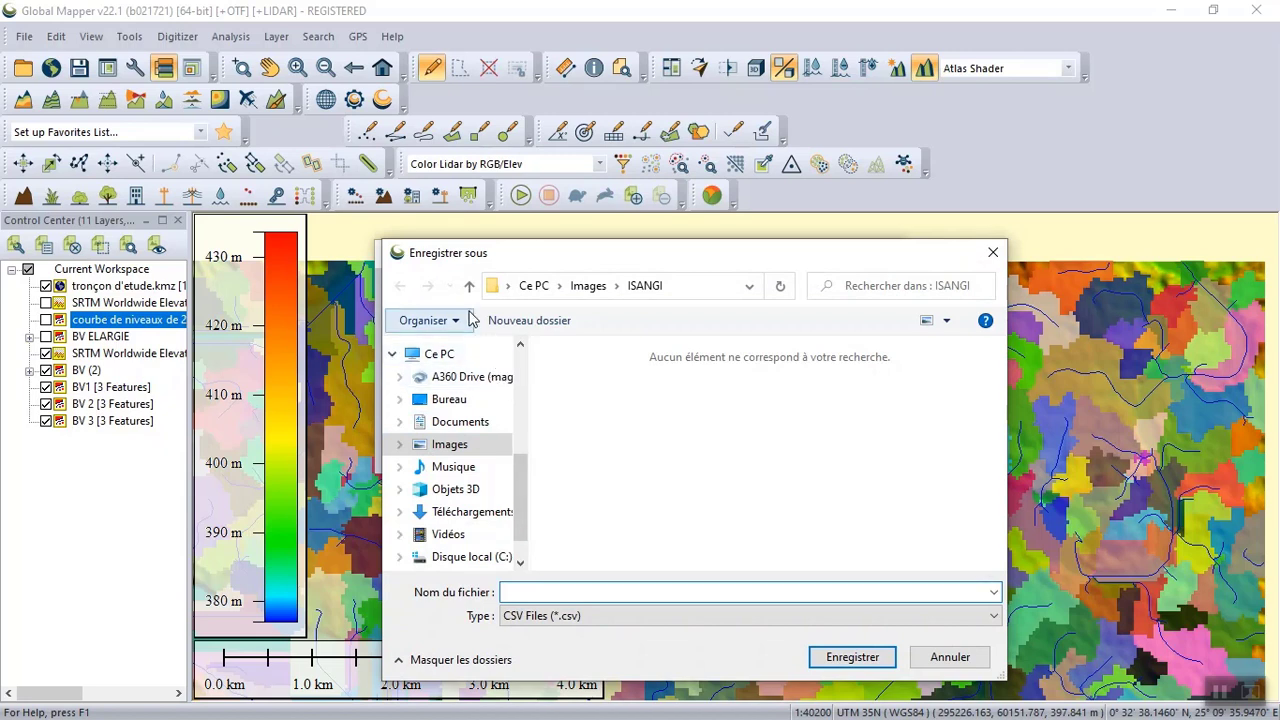
{"action": "left_click", "coordinate": [469, 287]}
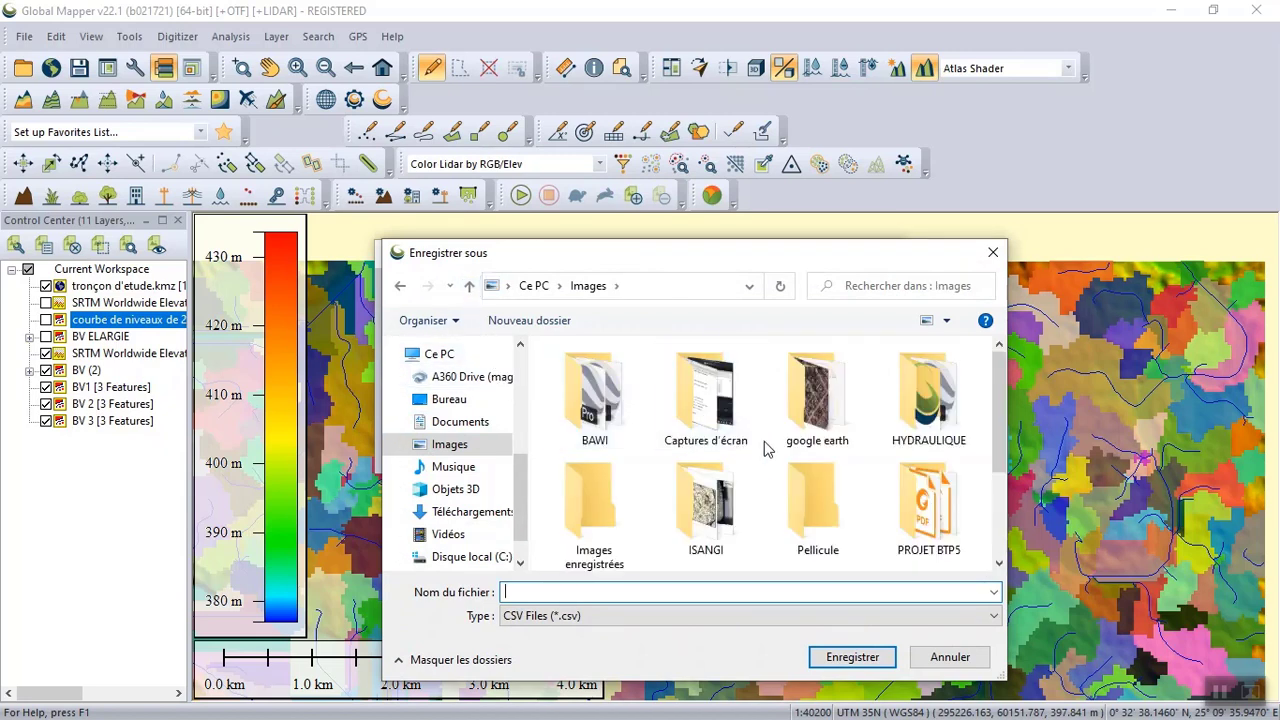
{"action": "left_click", "coordinate": [928, 425]}
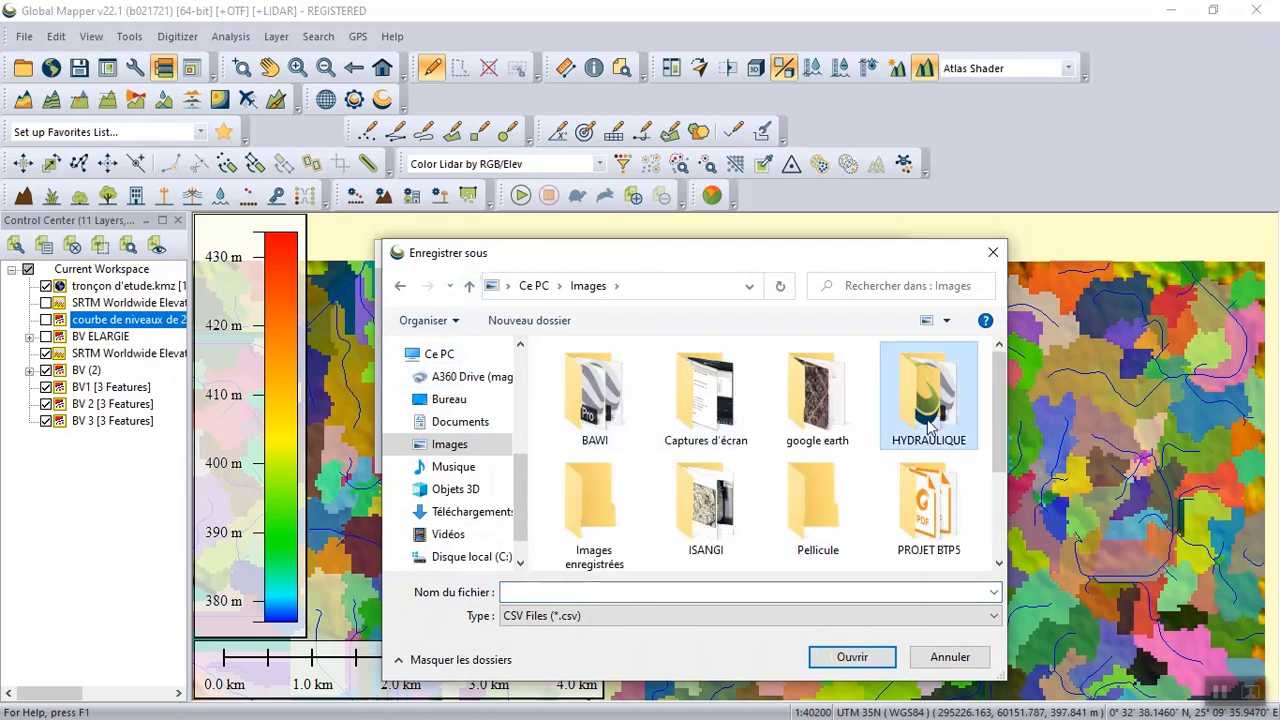
{"action": "double_click", "coordinate": [928, 425]}
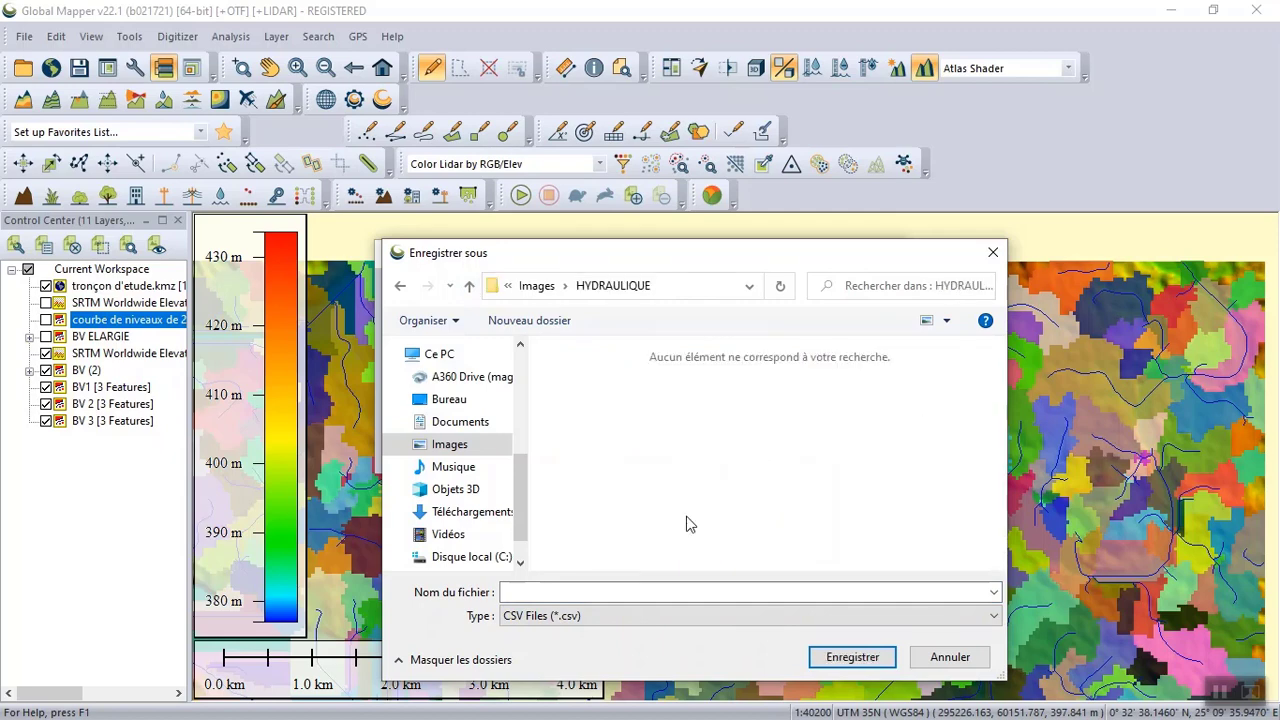
{"action": "left_click", "coordinate": [612, 590]}
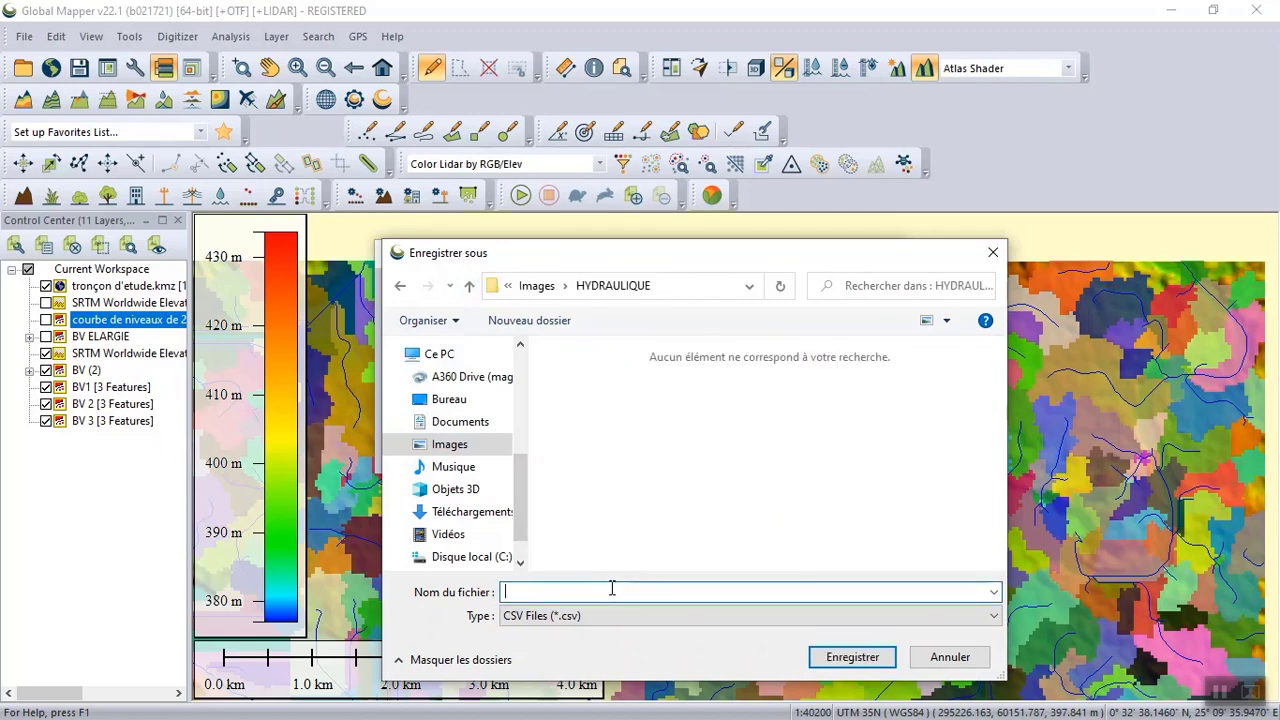
{"action": "type", "text": "CARA"}
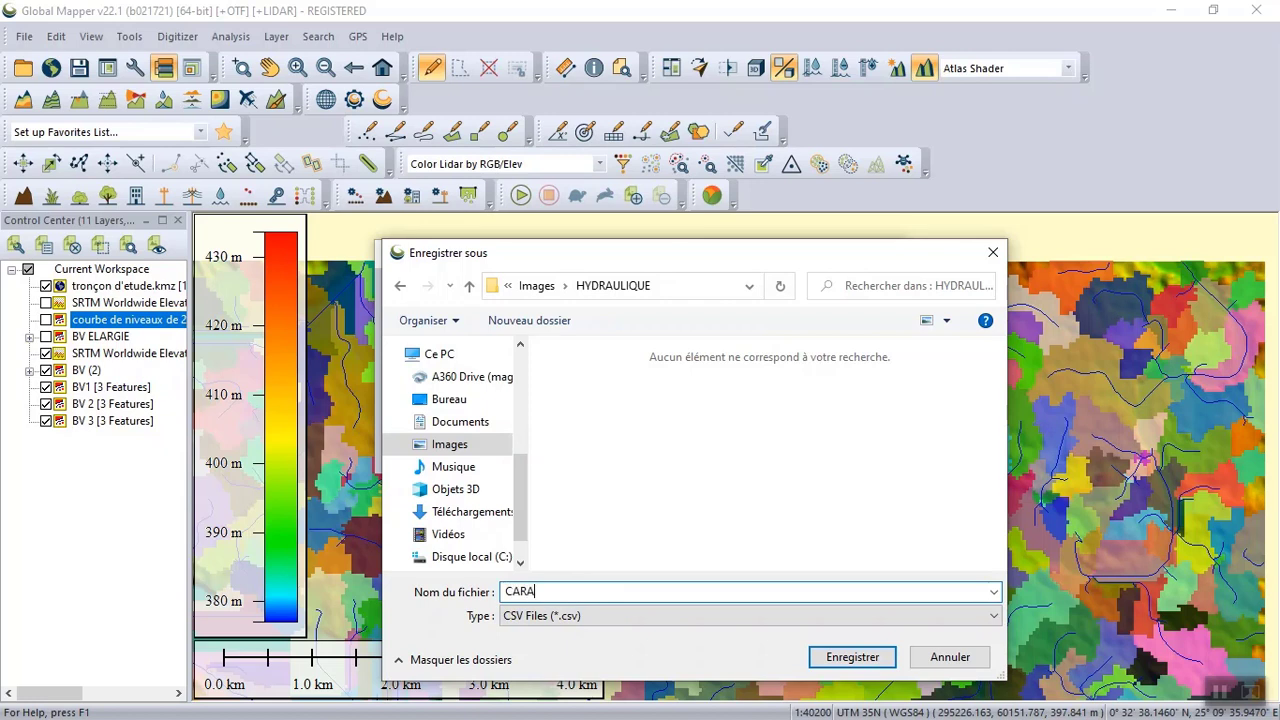
{"action": "type", "text": "CTERISTIQUE DU BASSINVERSANT"}
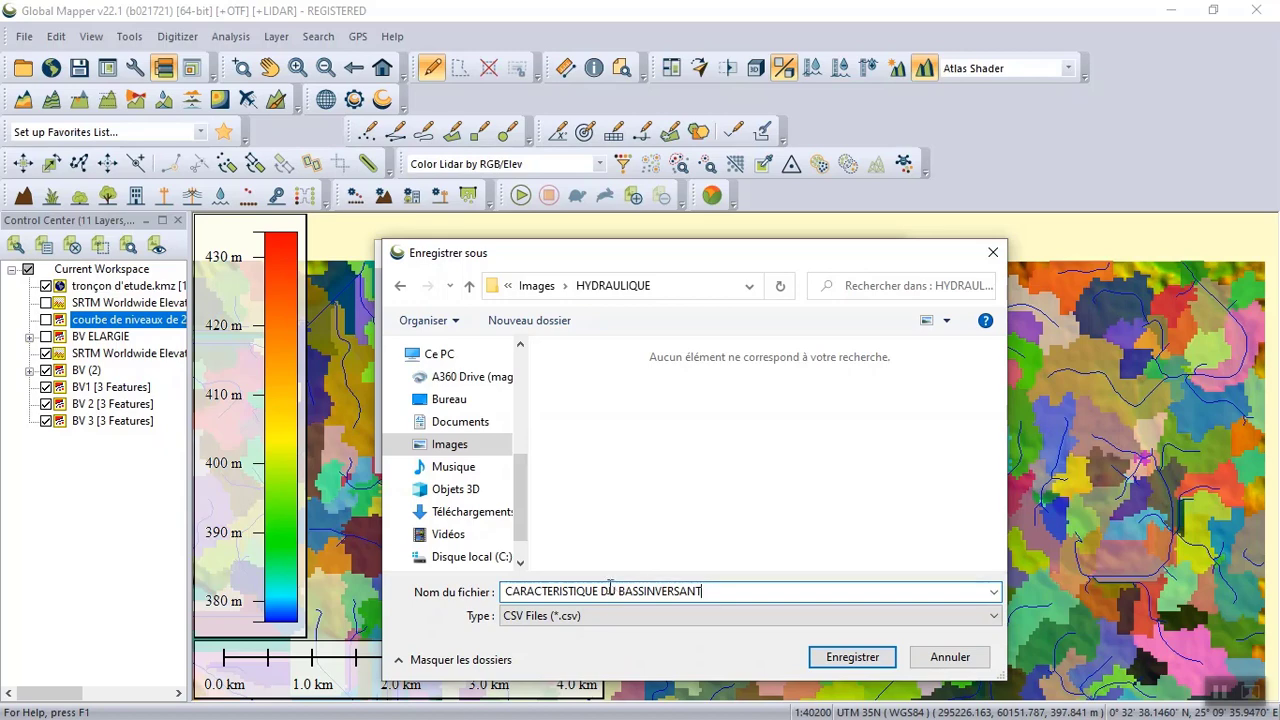
{"action": "left_click", "coordinate": [846, 657]}
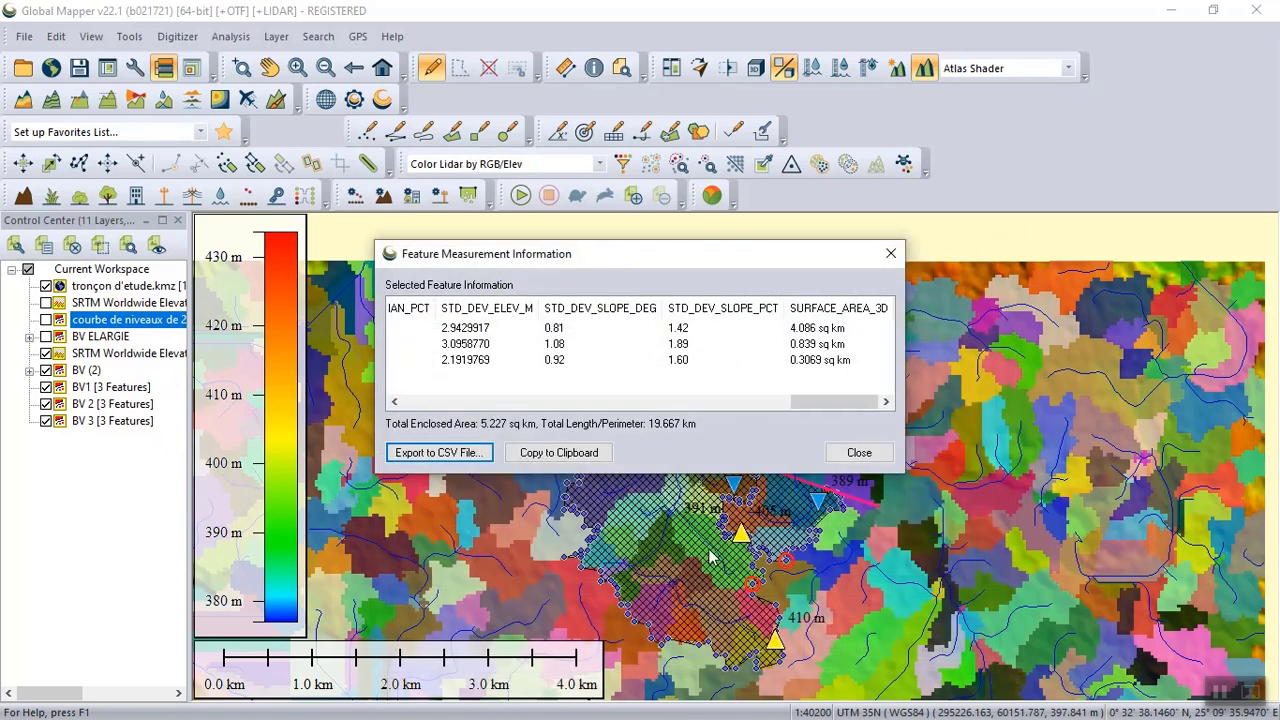
- Copy the basin measurement table to the clipboard and acknowledge the message
{"action": "left_click", "coordinate": [545, 456]}
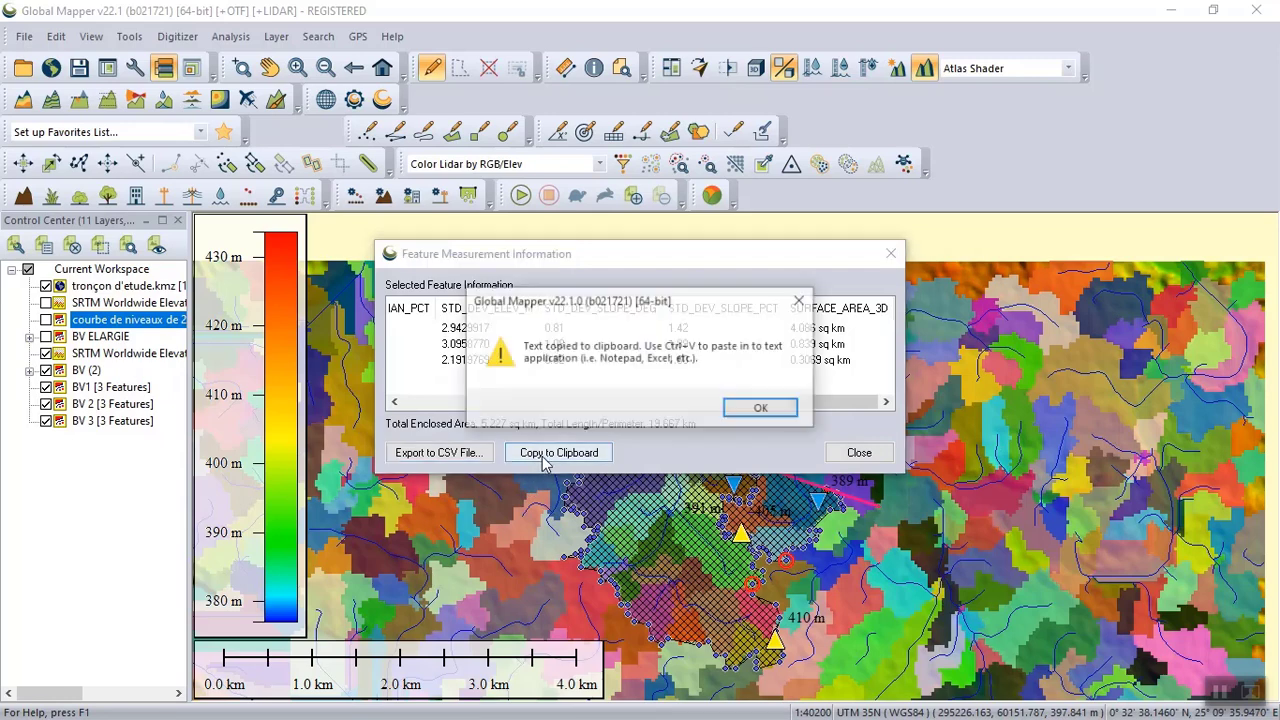
{"action": "left_click", "coordinate": [757, 408]}
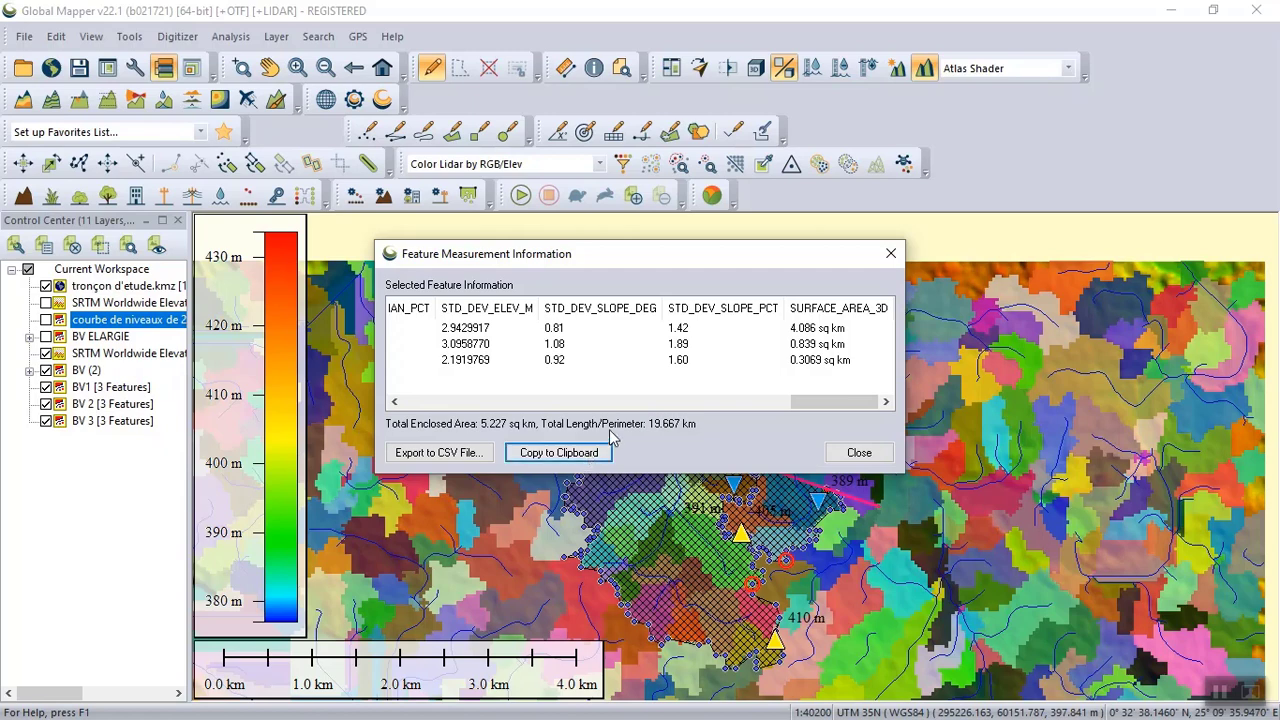
{"action": "left_click", "coordinate": [557, 453]}
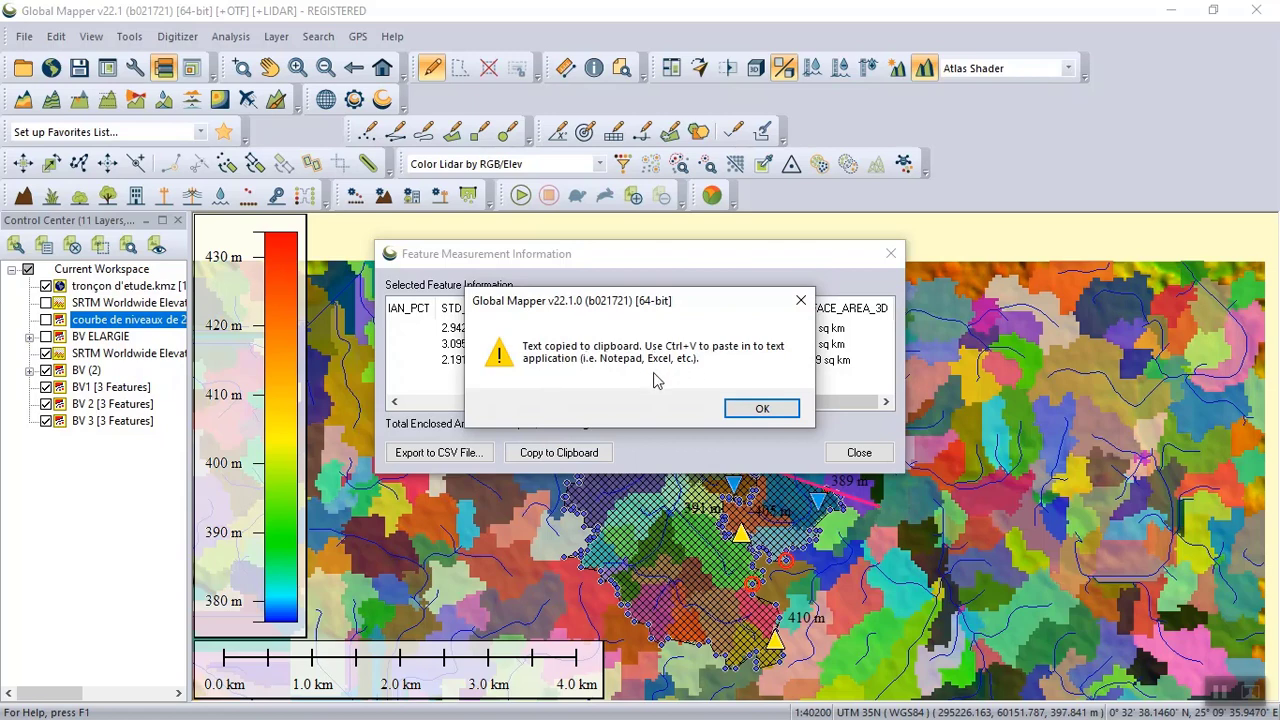
{"action": "left_click", "coordinate": [778, 414]}
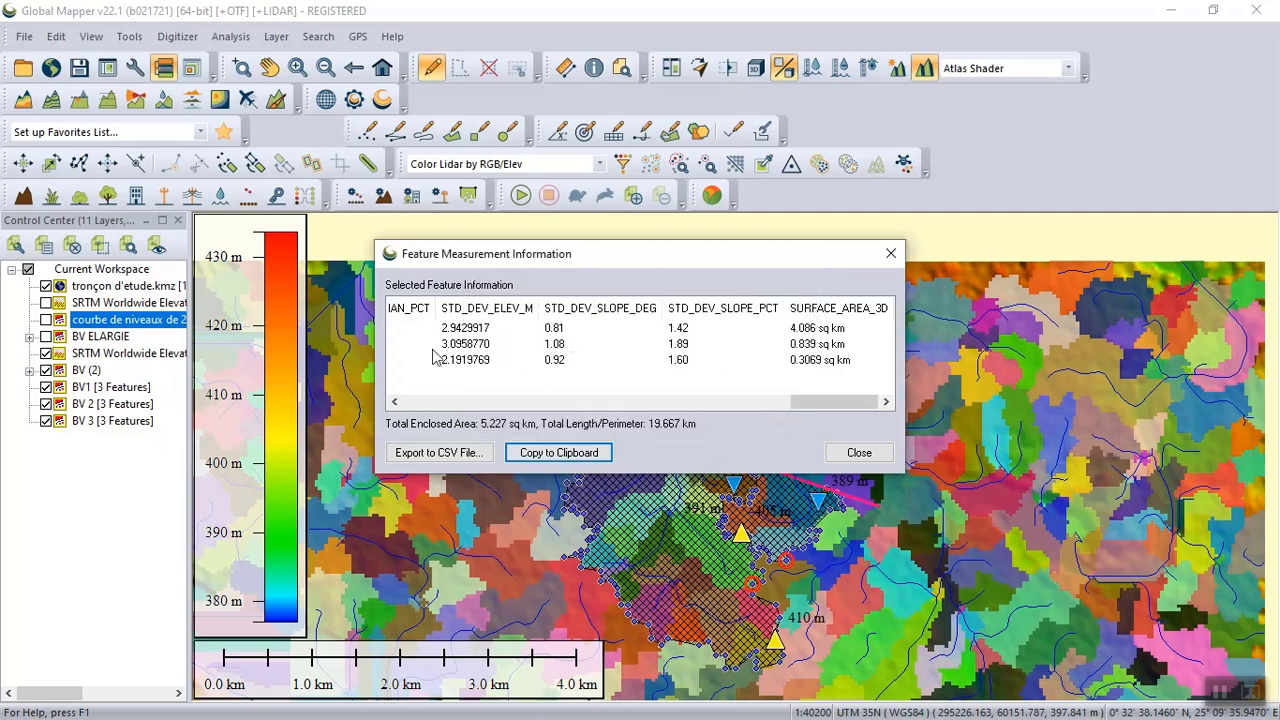
- Review the names, enclosed areas and perimeters of BV 1, BV 2 and BV 3 in the measurement table
{"action": "left_click_drag", "start_coordinate": [785, 401], "coordinate": [397, 420]}
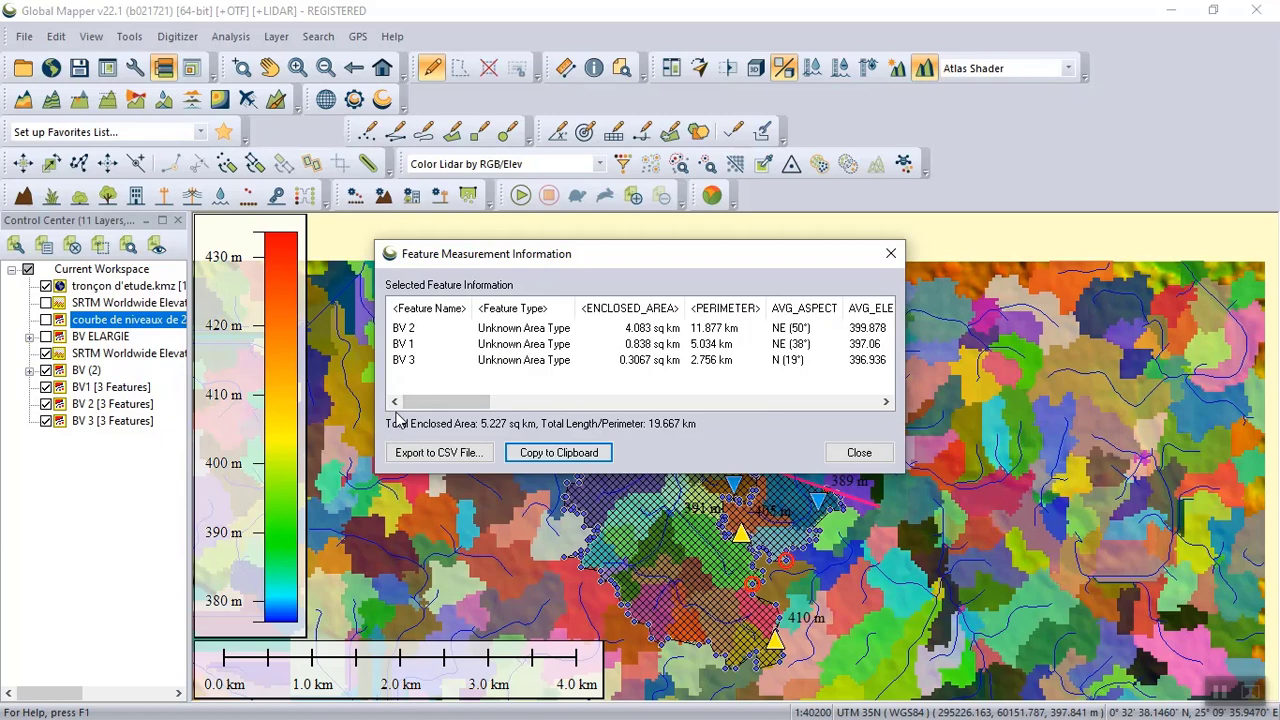
{"action": "left_click", "coordinate": [410, 314]}
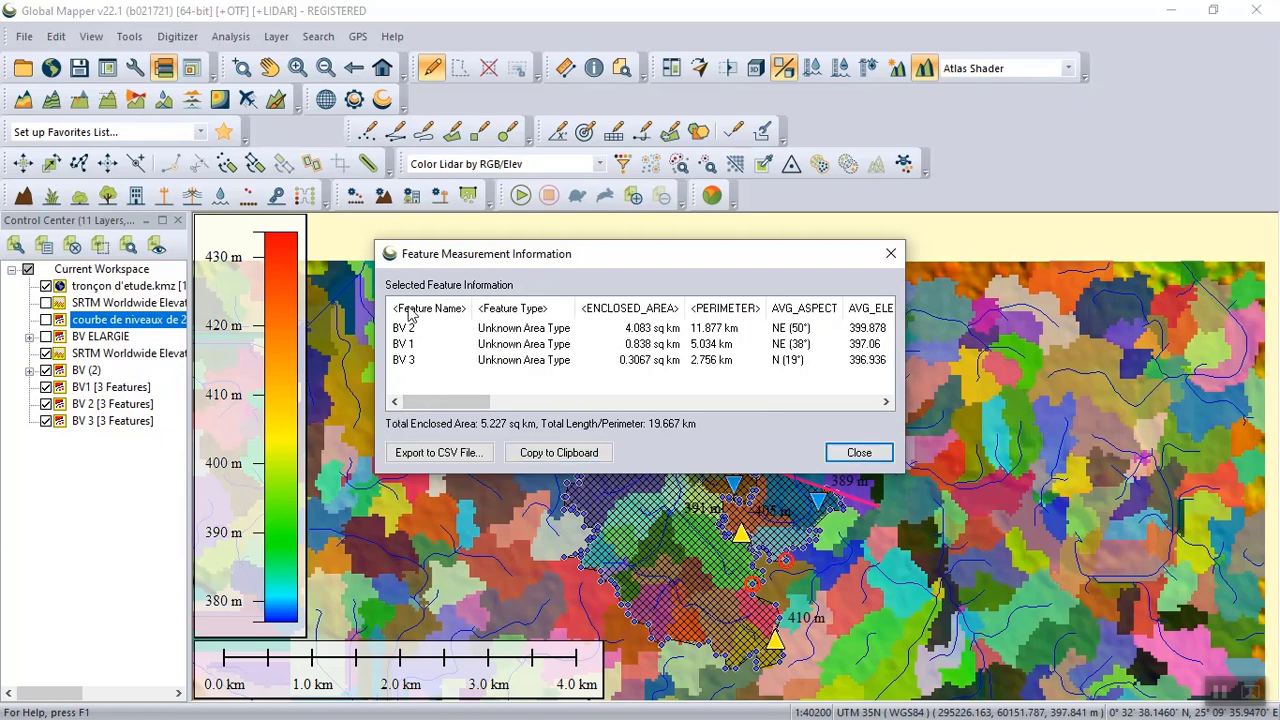
{"action": "left_click", "coordinate": [409, 362]}
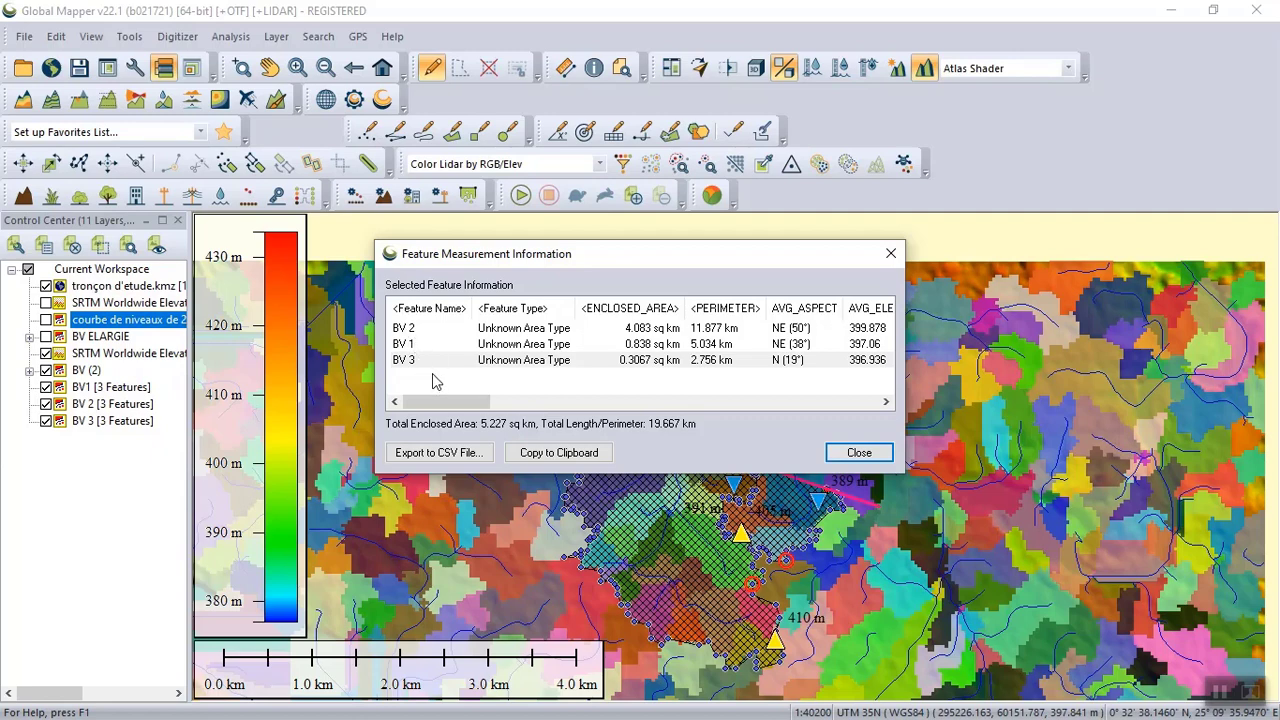
{"action": "left_click", "coordinate": [429, 343]}
{"action": "left_click", "coordinate": [427, 362]}
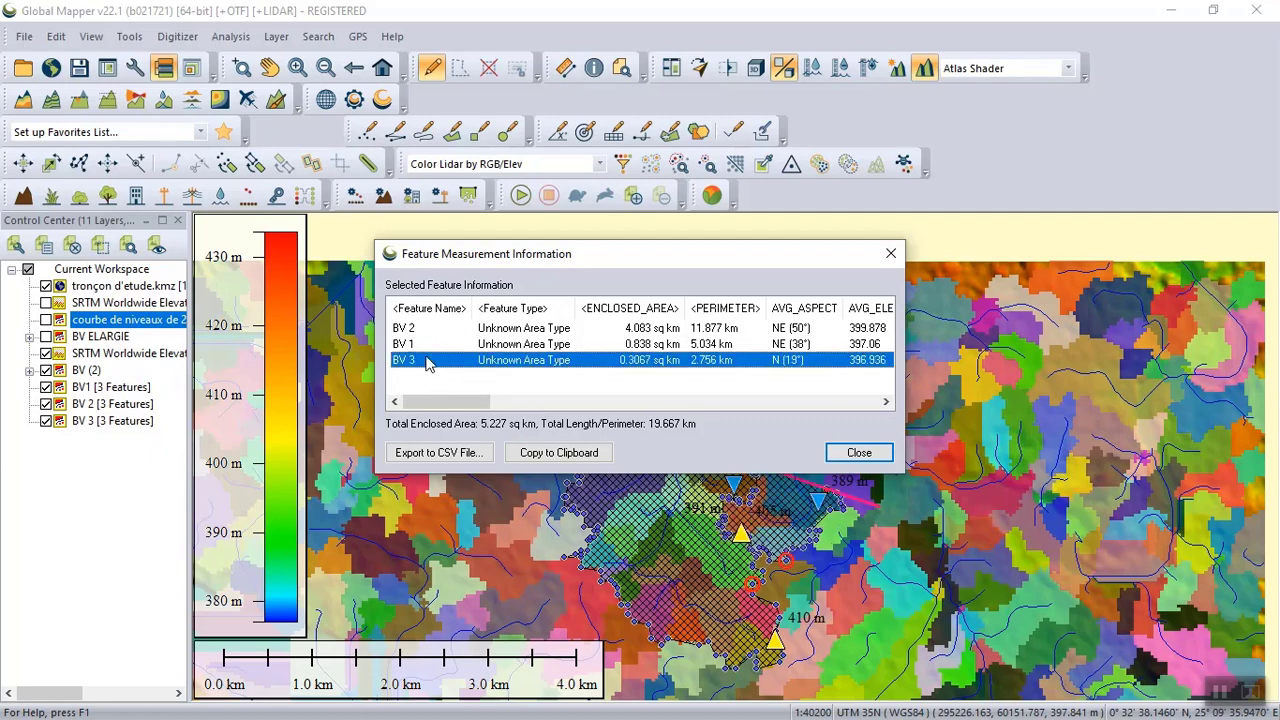
{"action": "left_click_drag", "start_coordinate": [440, 400], "coordinate": [390, 432]}
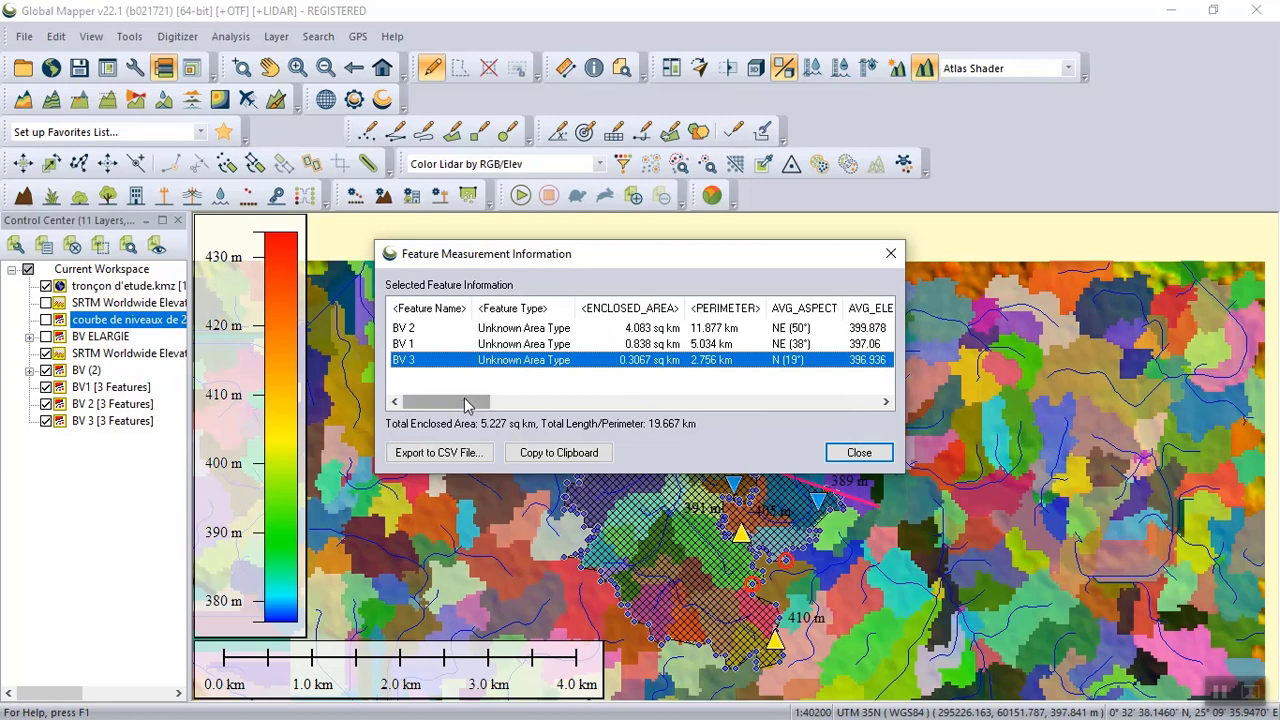
{"action": "left_click_drag", "start_coordinate": [470, 405], "coordinate": [385, 430]}
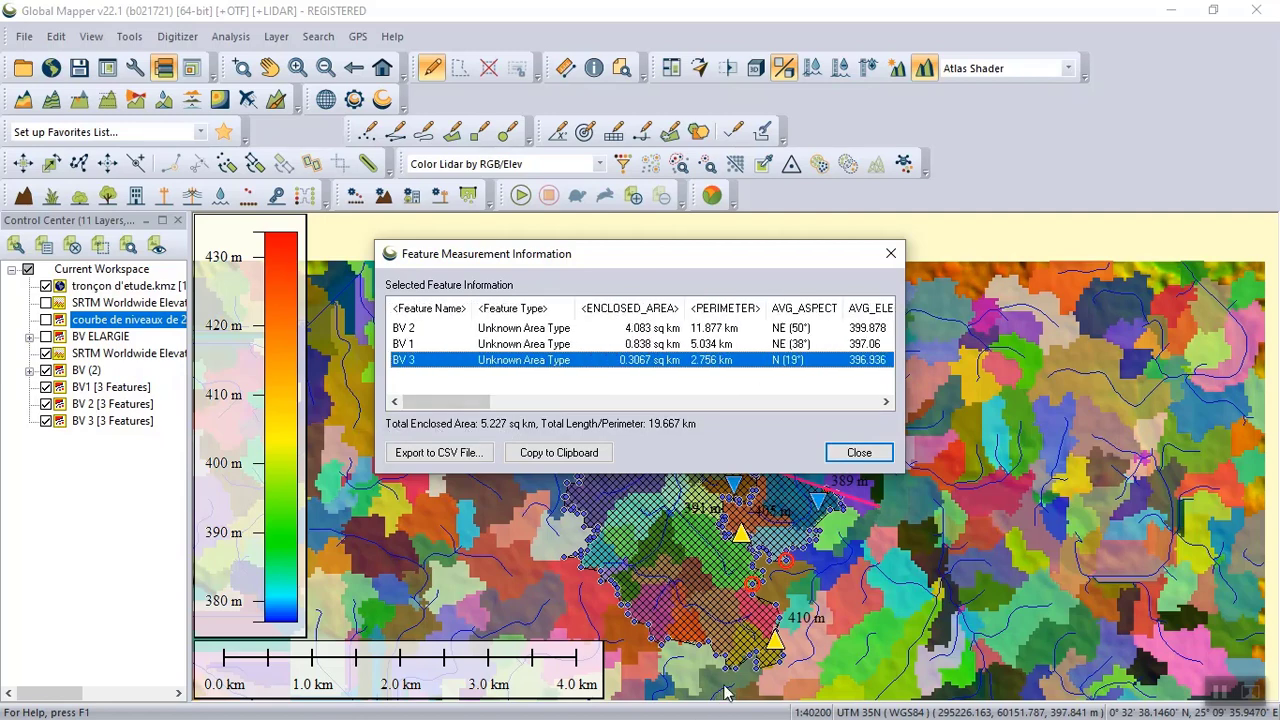
- Switch to the Classeur1 workbook in Excel and add a new blank worksheet after Feuil1
{"action": "key", "text": "alt+Tab"}
{"action": "key", "text": "alt+Tab"}
{"action": "key", "text": "alt+Tab"}
{"action": "key", "text": "alt+Tab"}
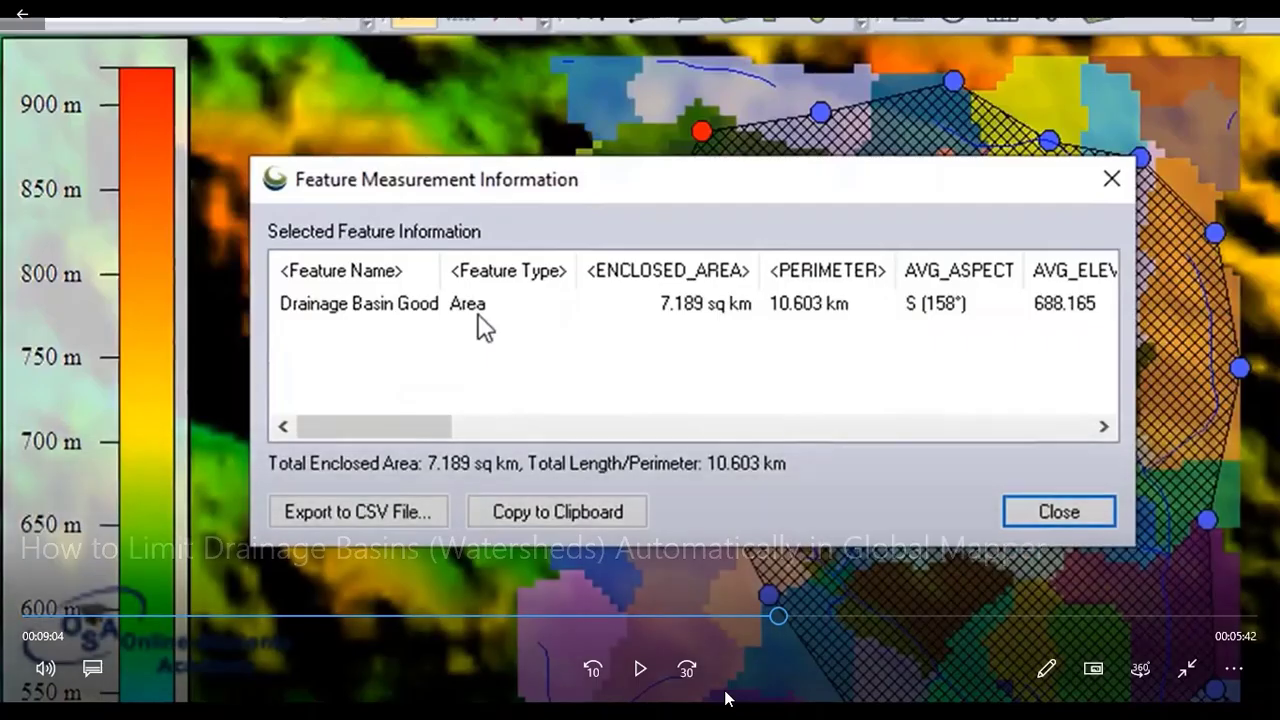
{"action": "key", "text": "alt+Tab"}
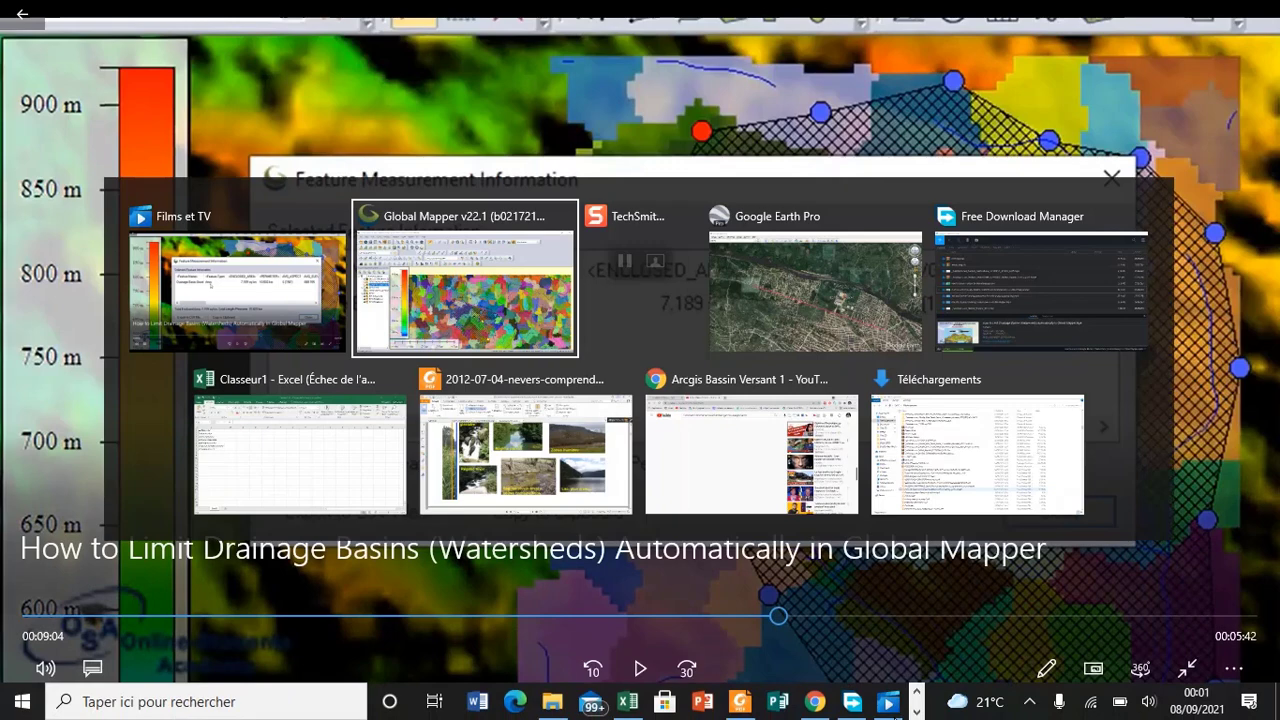
{"action": "key", "text": "Tab"}
{"action": "key", "text": "Tab"}
{"action": "key", "text": "Tab"}
{"action": "key", "text": "Tab"}
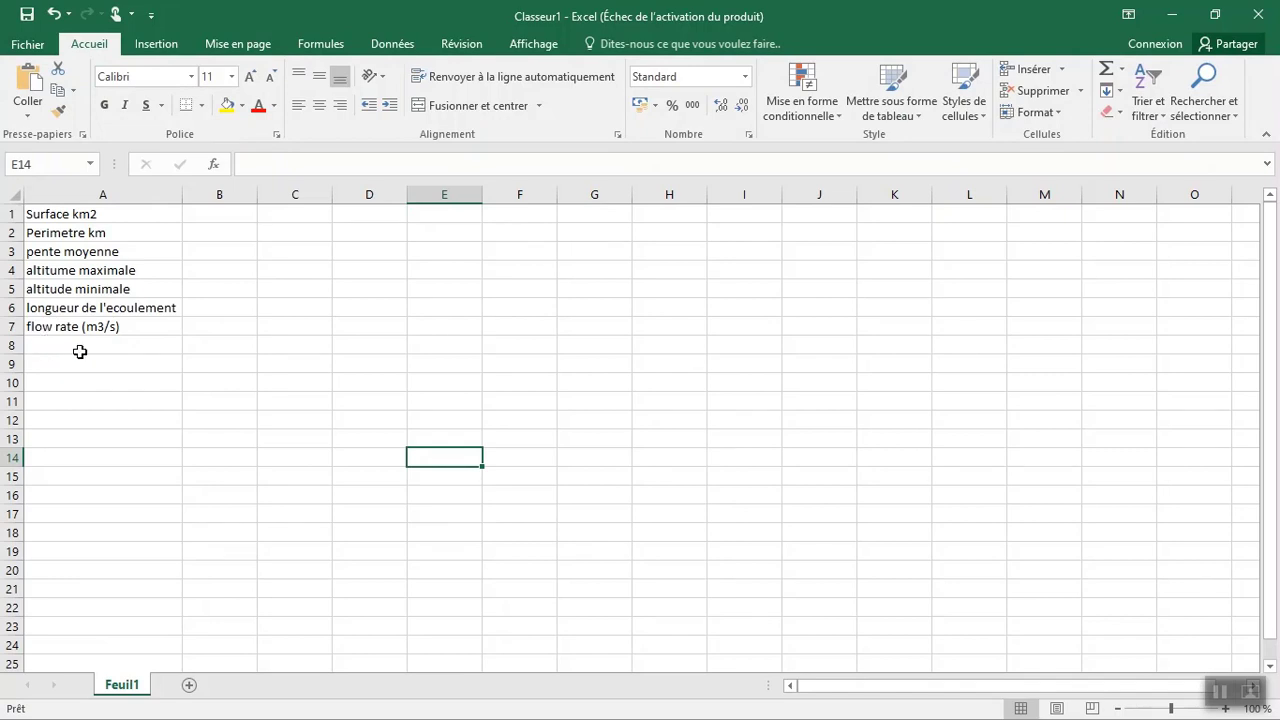
{"action": "left_click", "coordinate": [190, 685]}
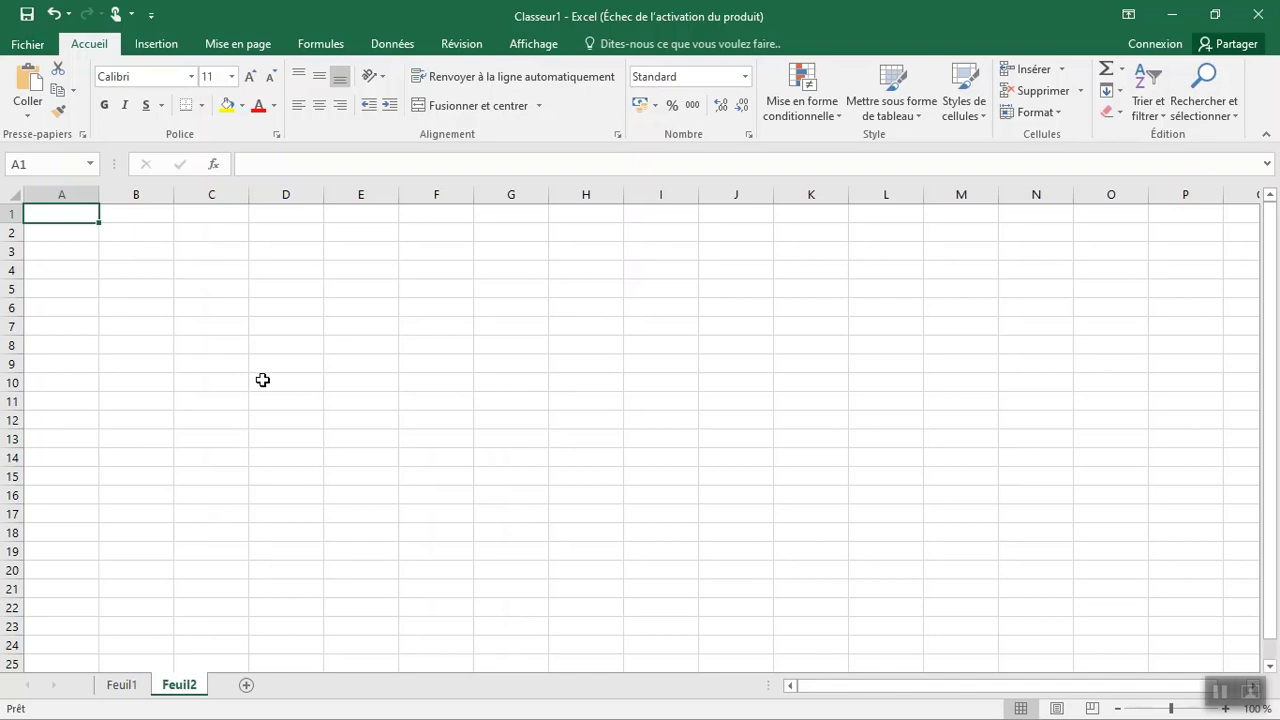
- Try opening CARACTERISTIQUE DU BASSIN VERSANT.csv directly from the HYDRAULIQUE folder under Images with all file types shown, and close it
{"action": "left_click", "coordinate": [30, 44]}
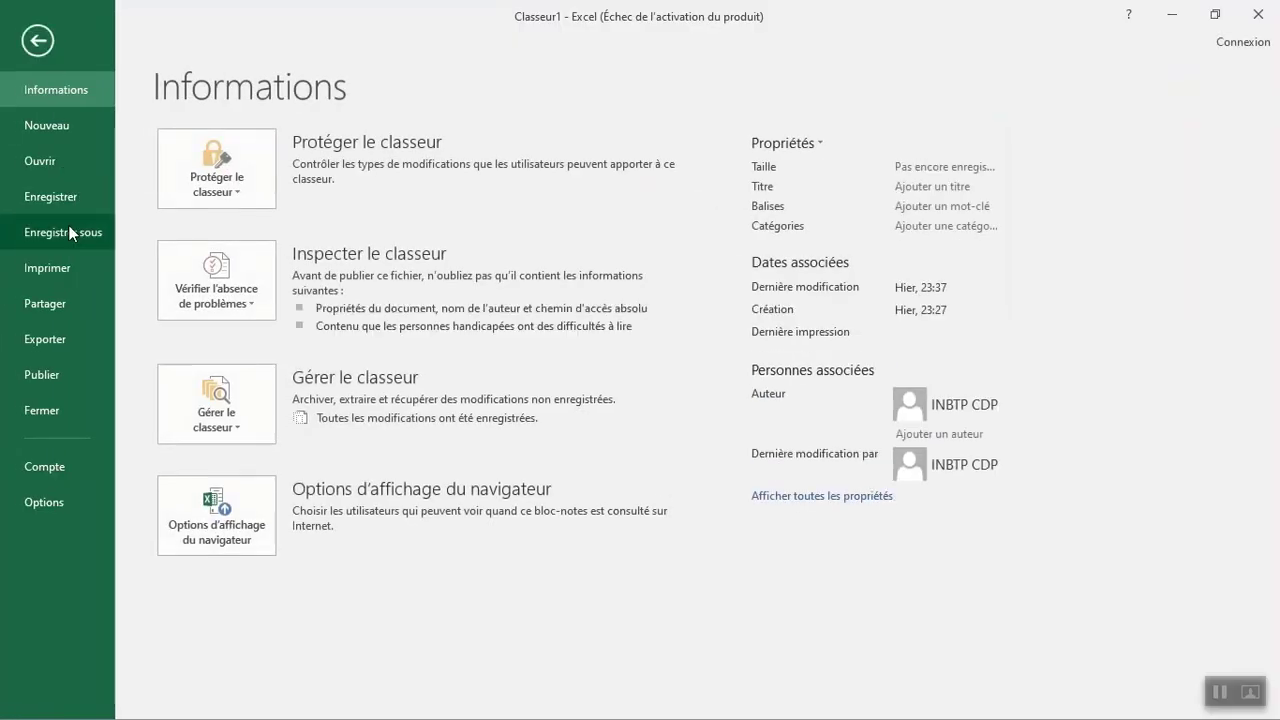
{"action": "left_click", "coordinate": [71, 161]}
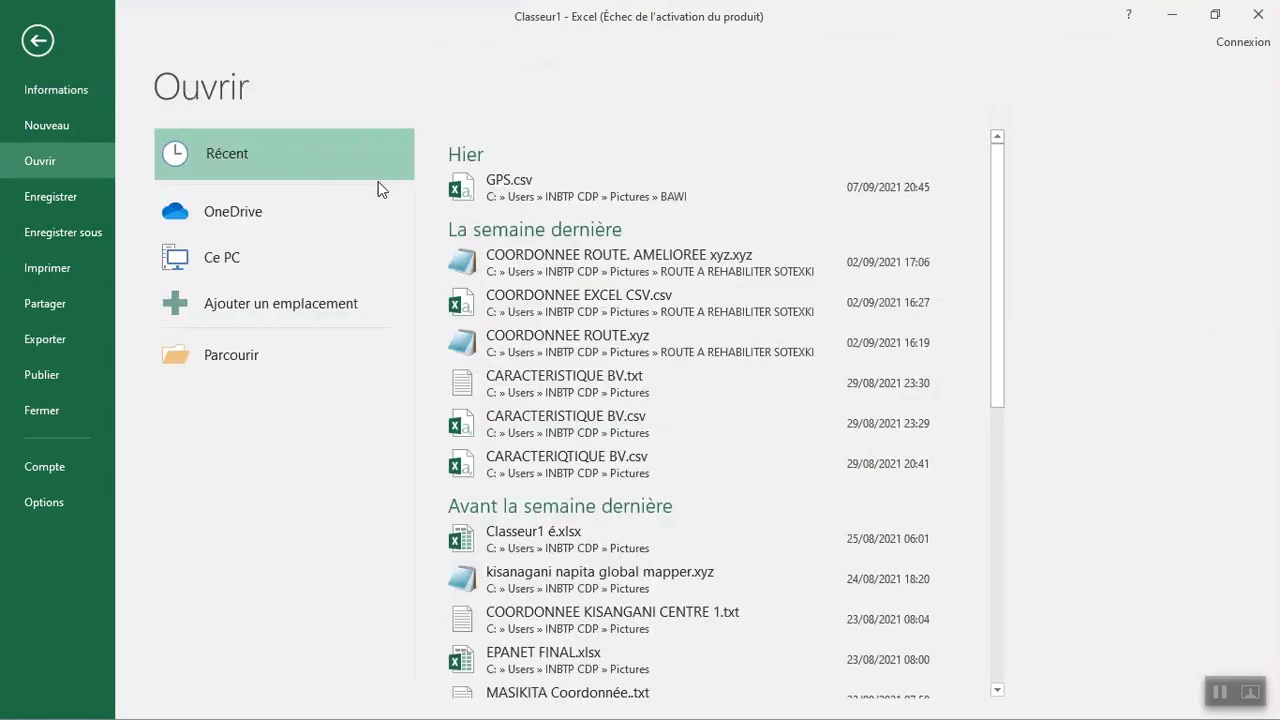
{"action": "left_click", "coordinate": [355, 350]}
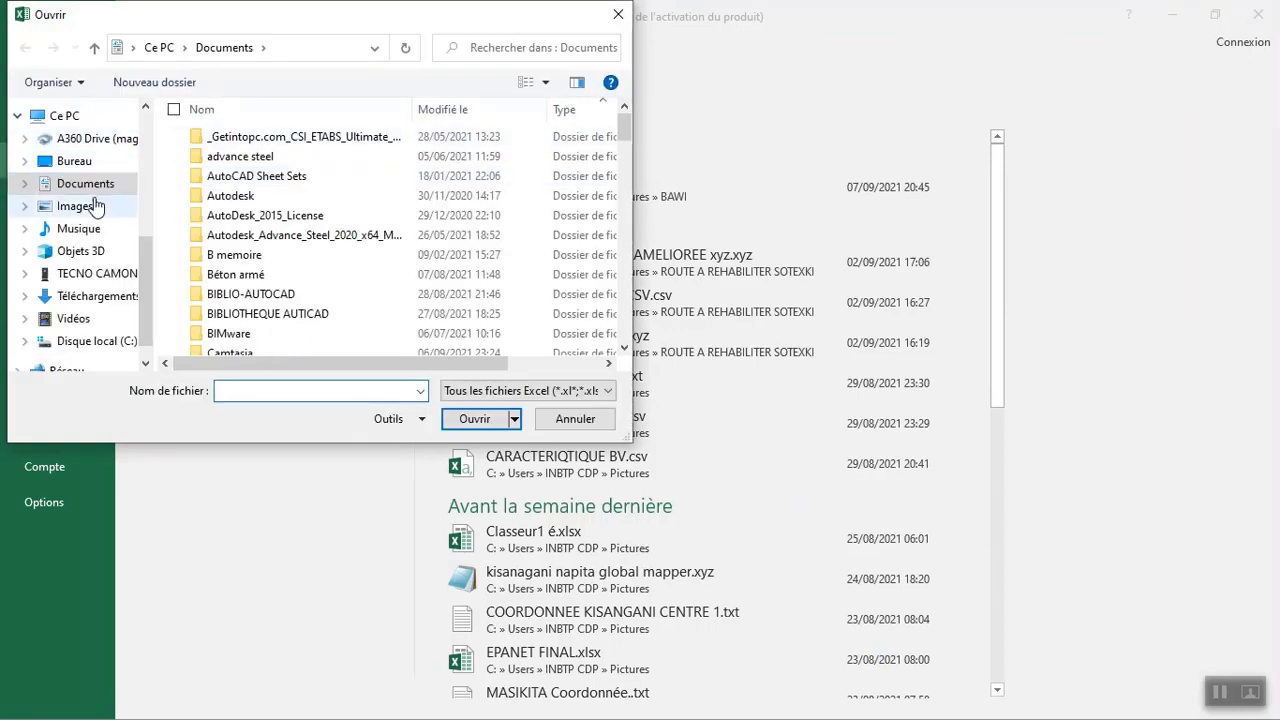
{"action": "left_click", "coordinate": [96, 205]}
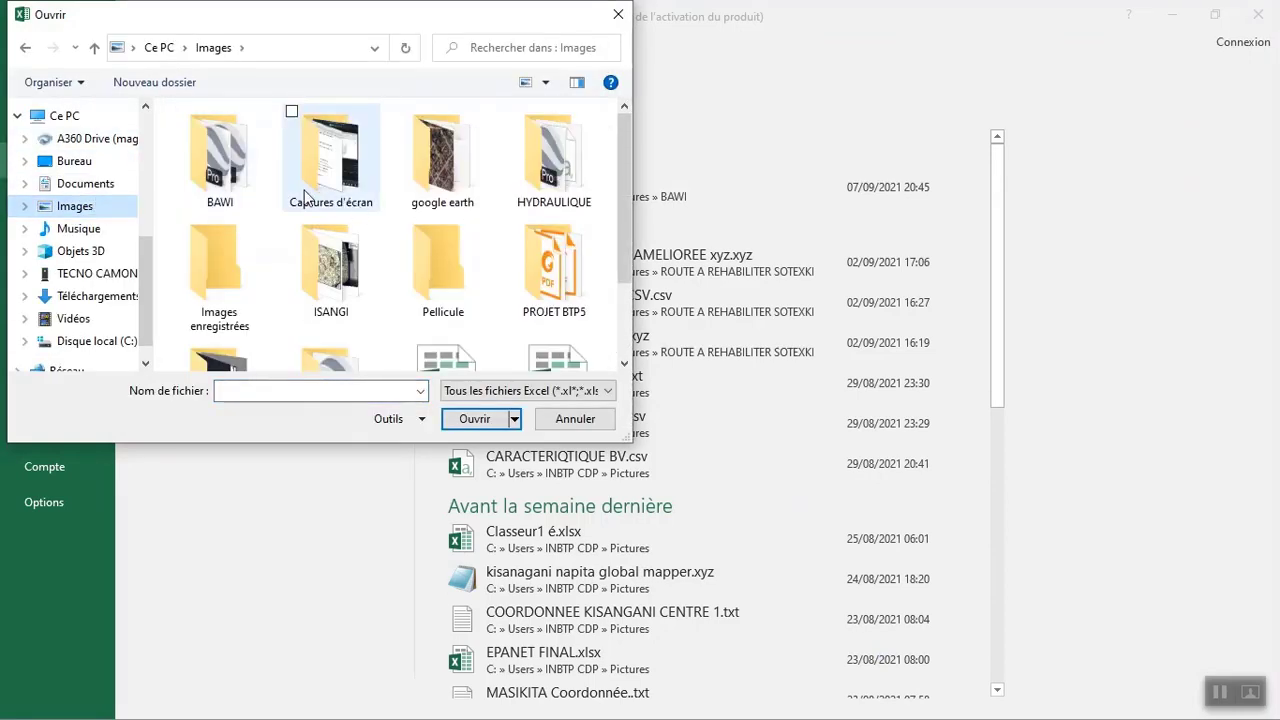
{"action": "double_click", "coordinate": [535, 150]}
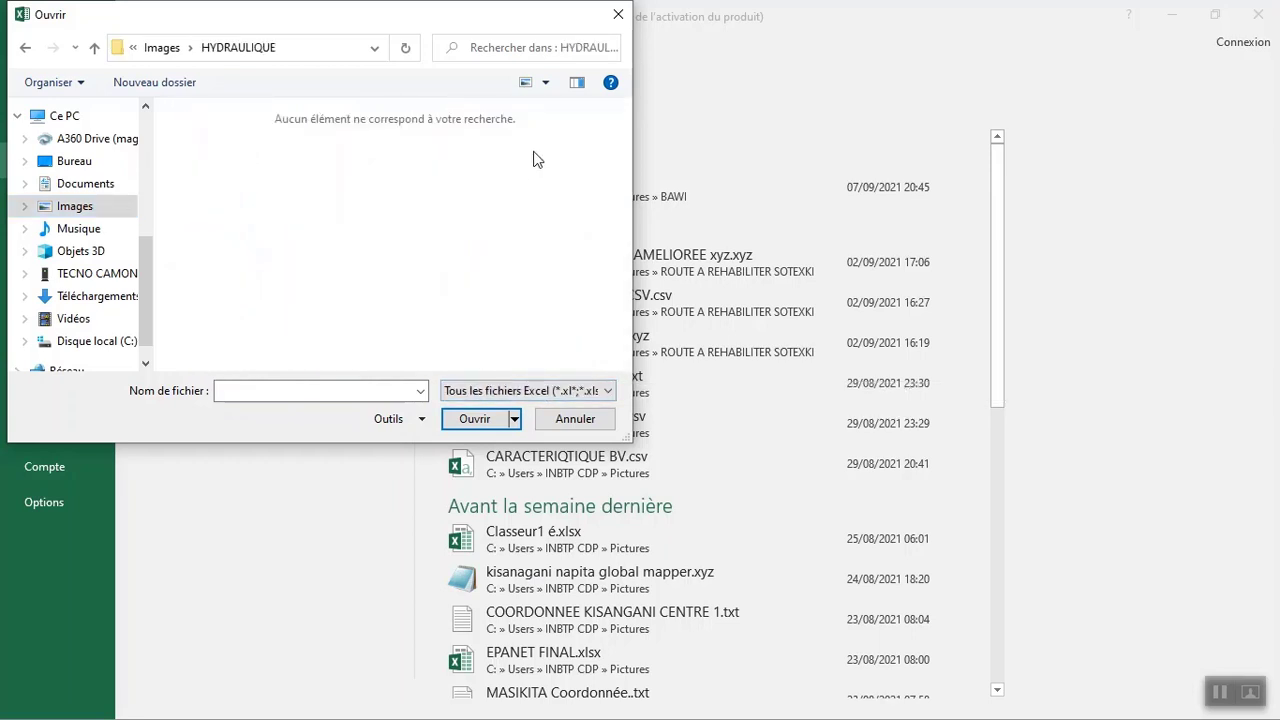
{"action": "left_click", "coordinate": [566, 390]}
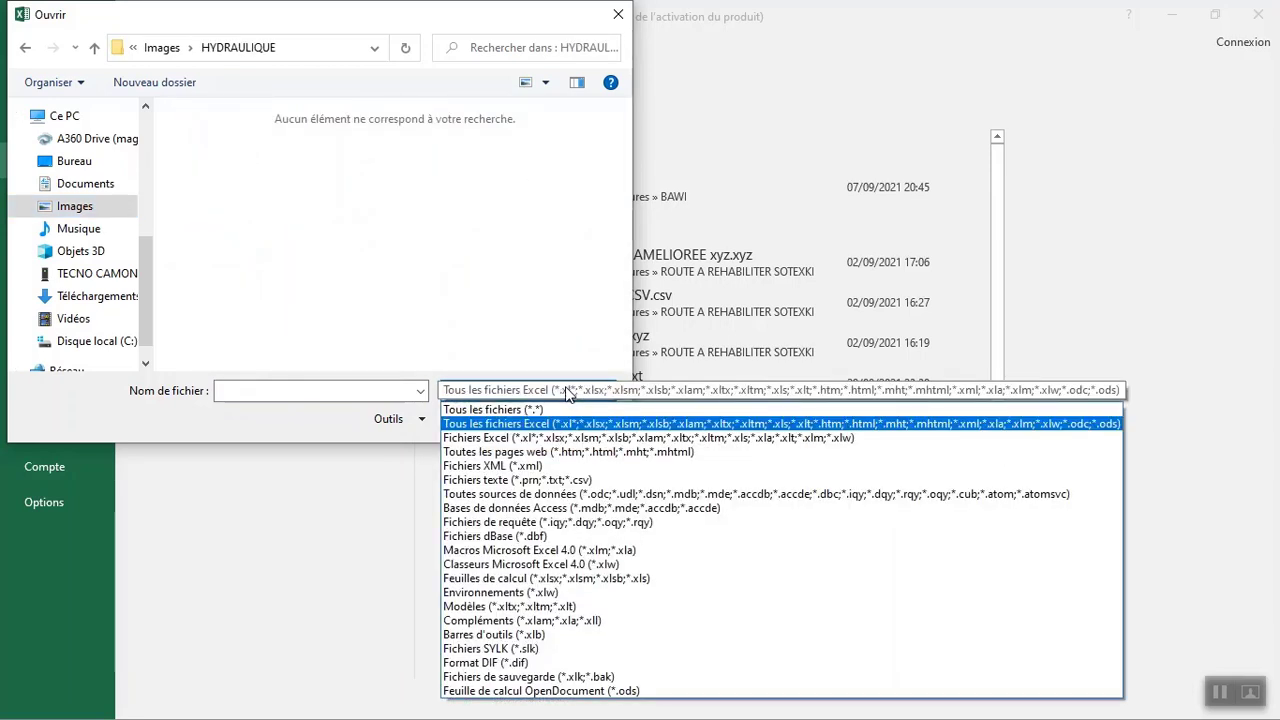
{"action": "left_click", "coordinate": [500, 409]}
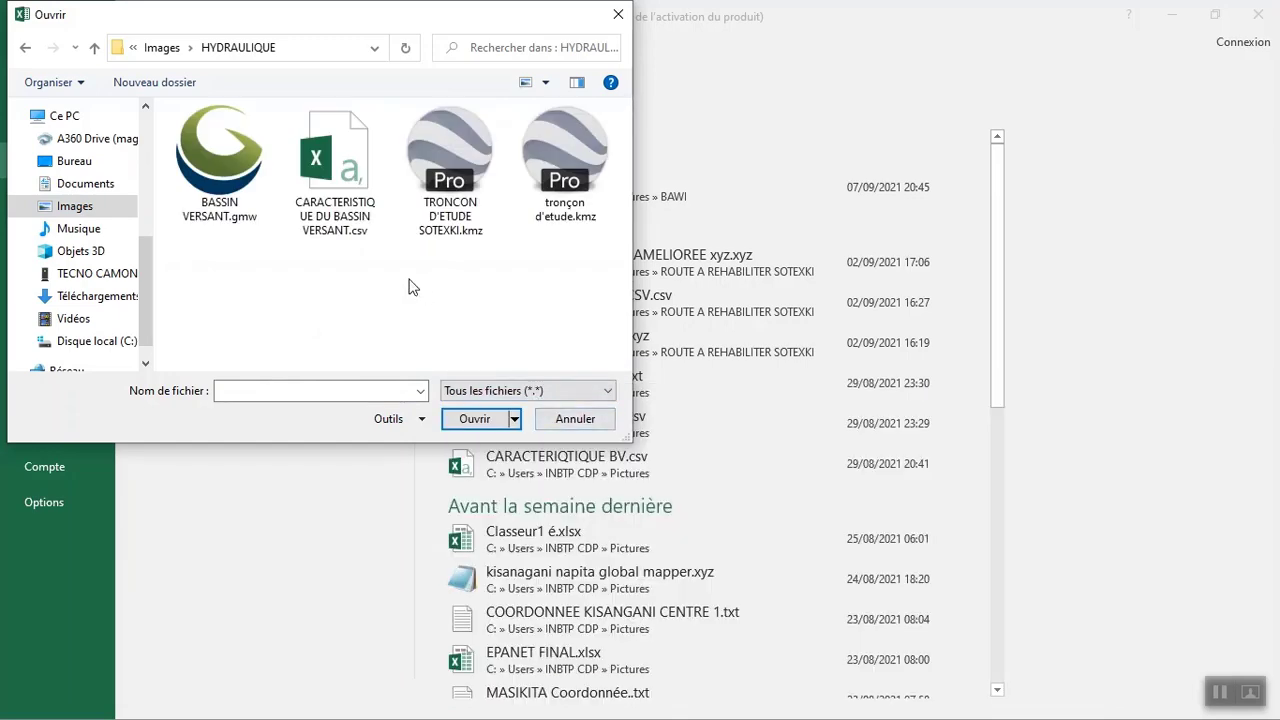
{"action": "left_click", "coordinate": [341, 176]}
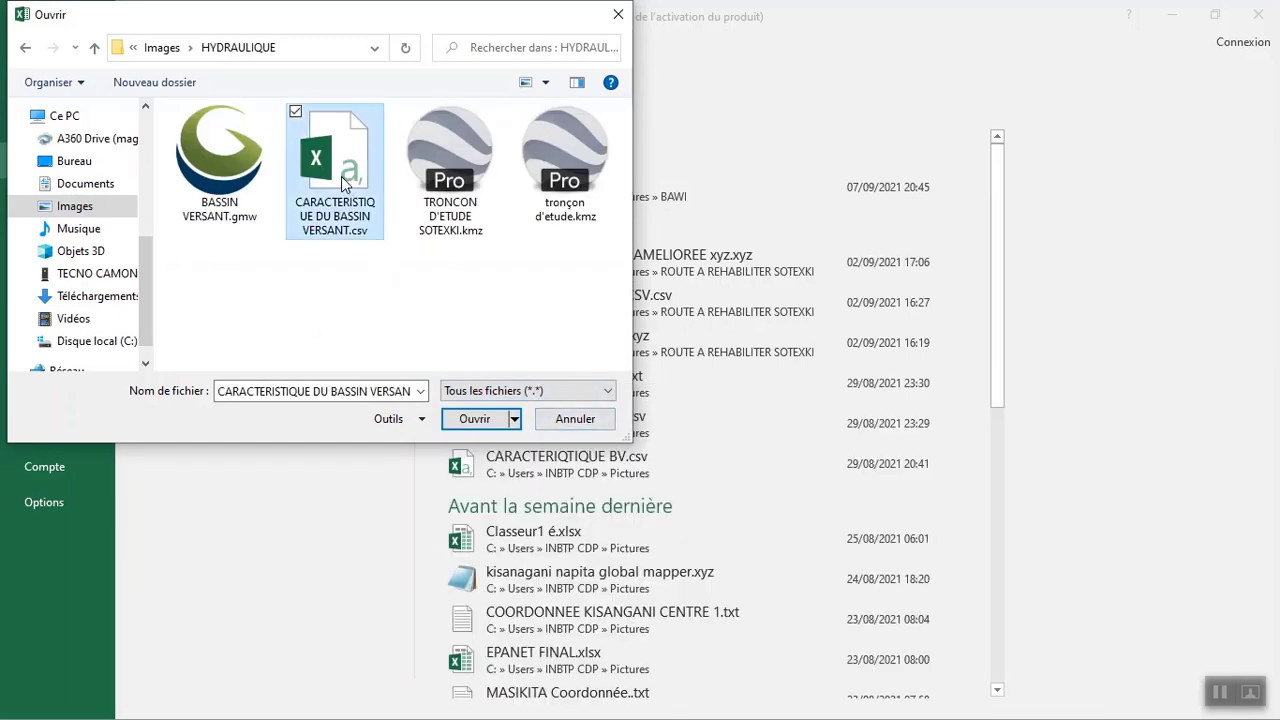
{"action": "left_click", "coordinate": [474, 419]}
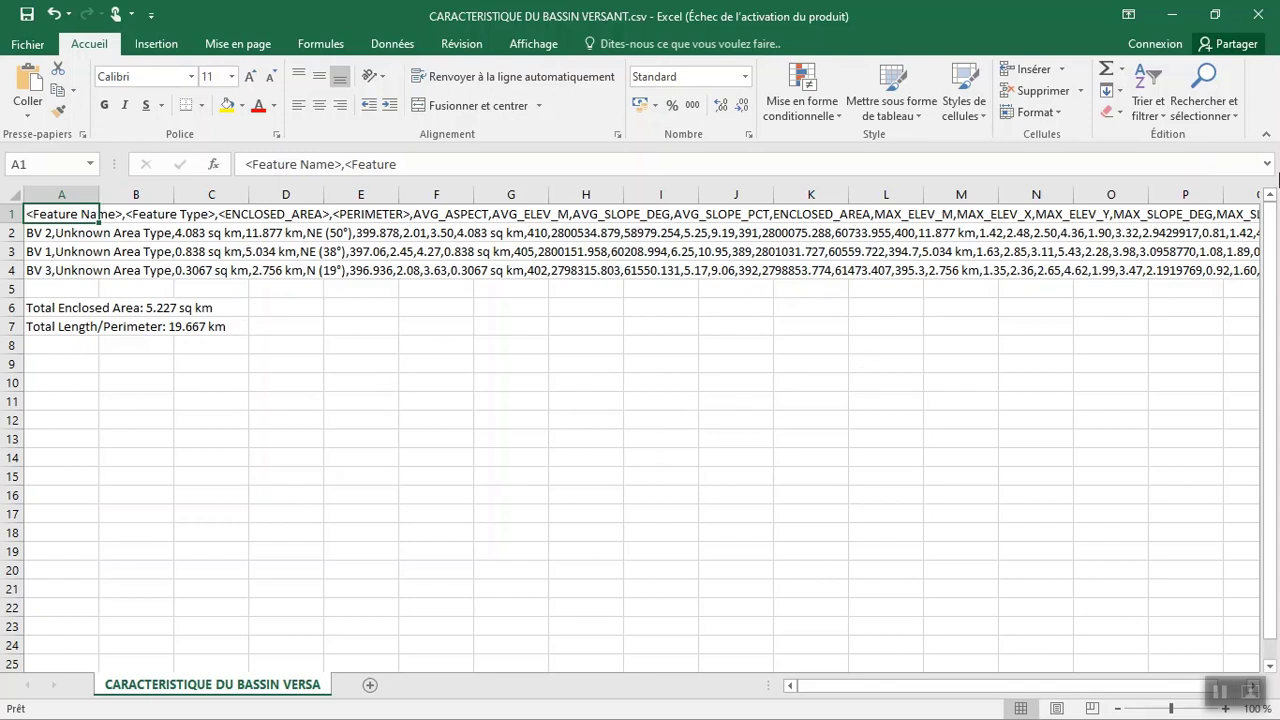
{"action": "left_click", "coordinate": [1258, 16]}
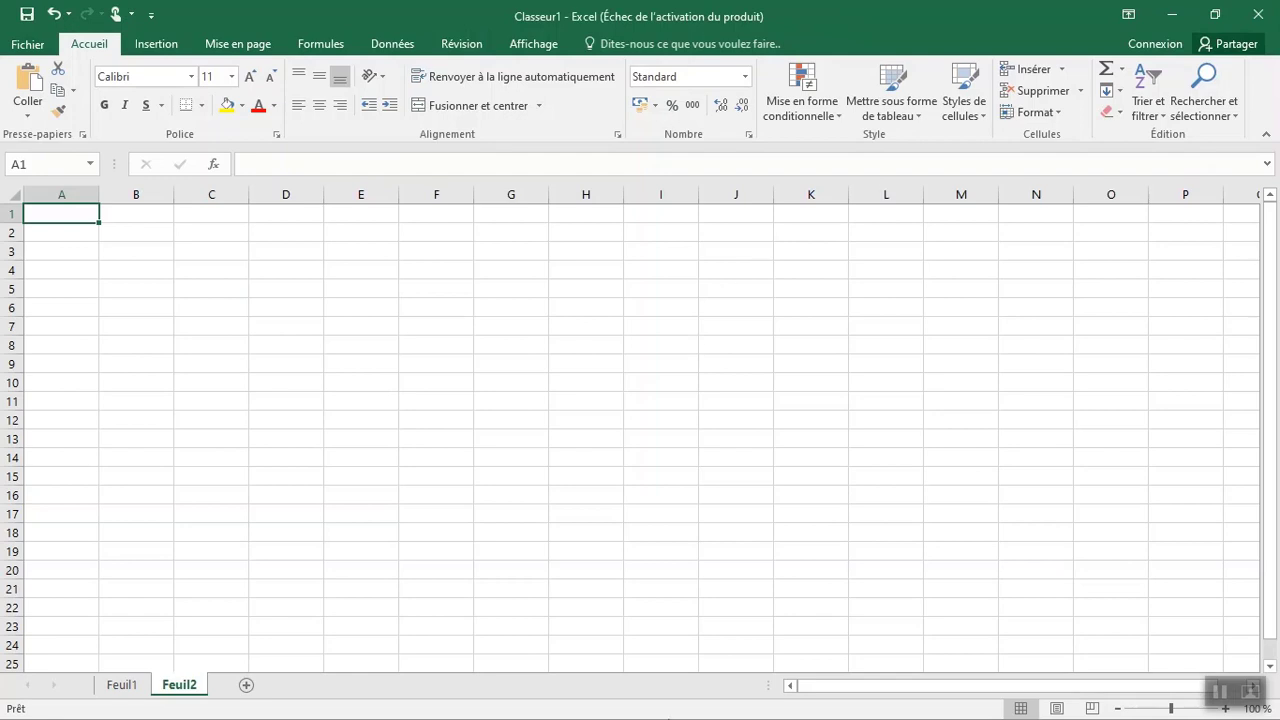
- Switch to the File Explorer window and open the HYDRAULIQUE folder under Images
{"action": "key", "text": "alt+Tab"}
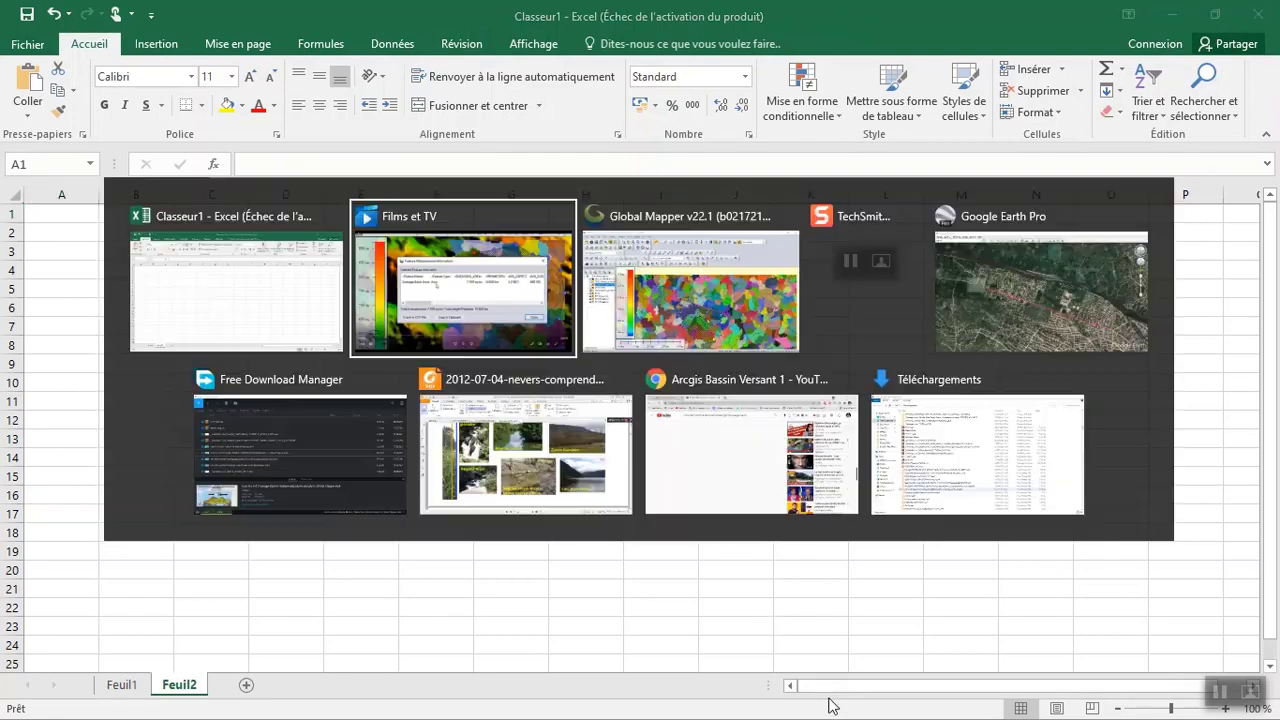
{"action": "key", "text": "Tab"}
{"action": "key", "text": "Tab"}
{"action": "key", "text": "Tab"}
{"action": "key", "text": "Tab"}
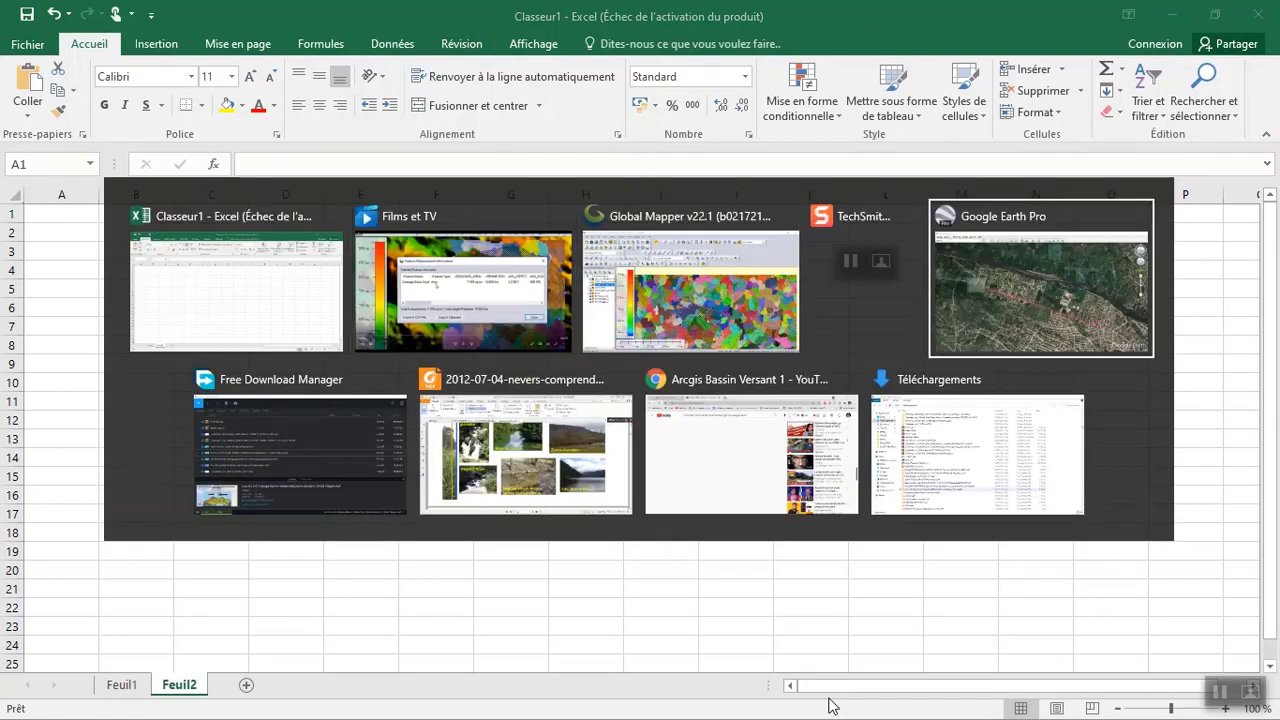
{"action": "key", "text": "Tab"}
{"action": "key", "text": "Tab"}
{"action": "key", "text": "Tab"}
{"action": "key", "text": "Tab"}
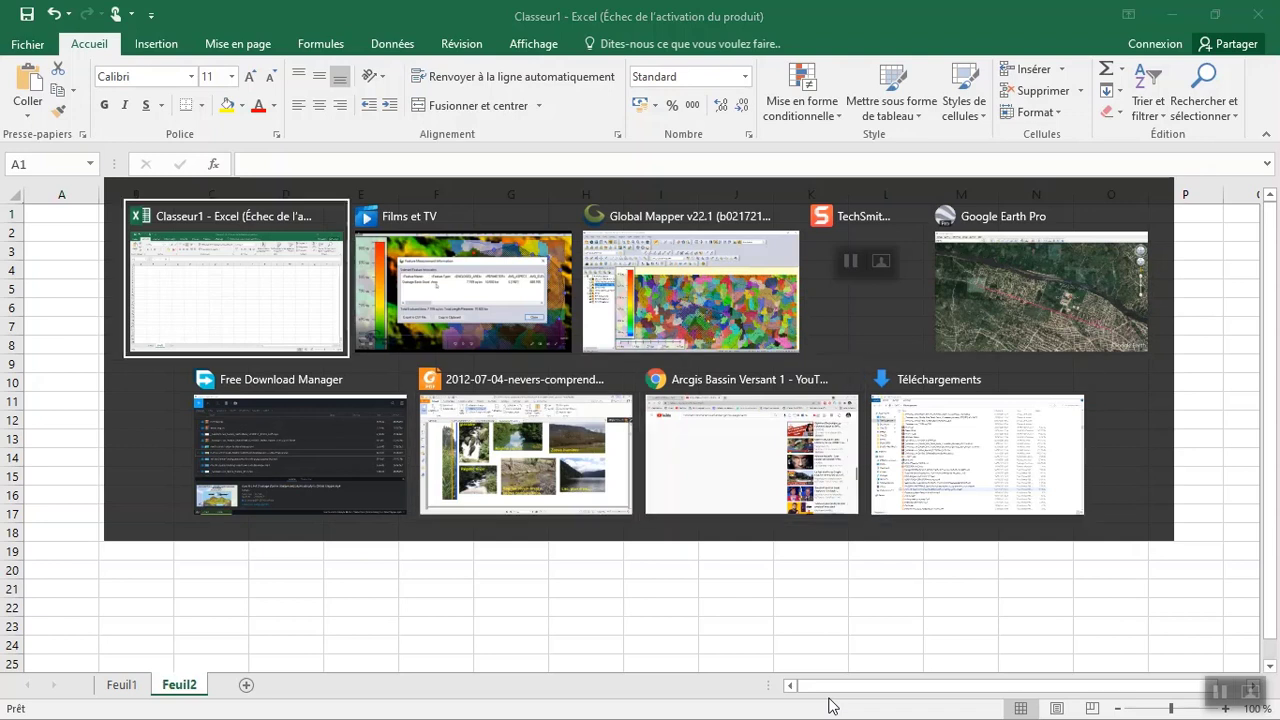
{"action": "key", "text": "Tab"}
{"action": "key", "text": "alt+Tab"}
{"action": "key", "text": "alt+Tab"}
{"action": "key", "text": "alt+Tab"}
{"action": "key", "text": "alt+Tab"}
{"action": "key", "text": "alt+Tab"}
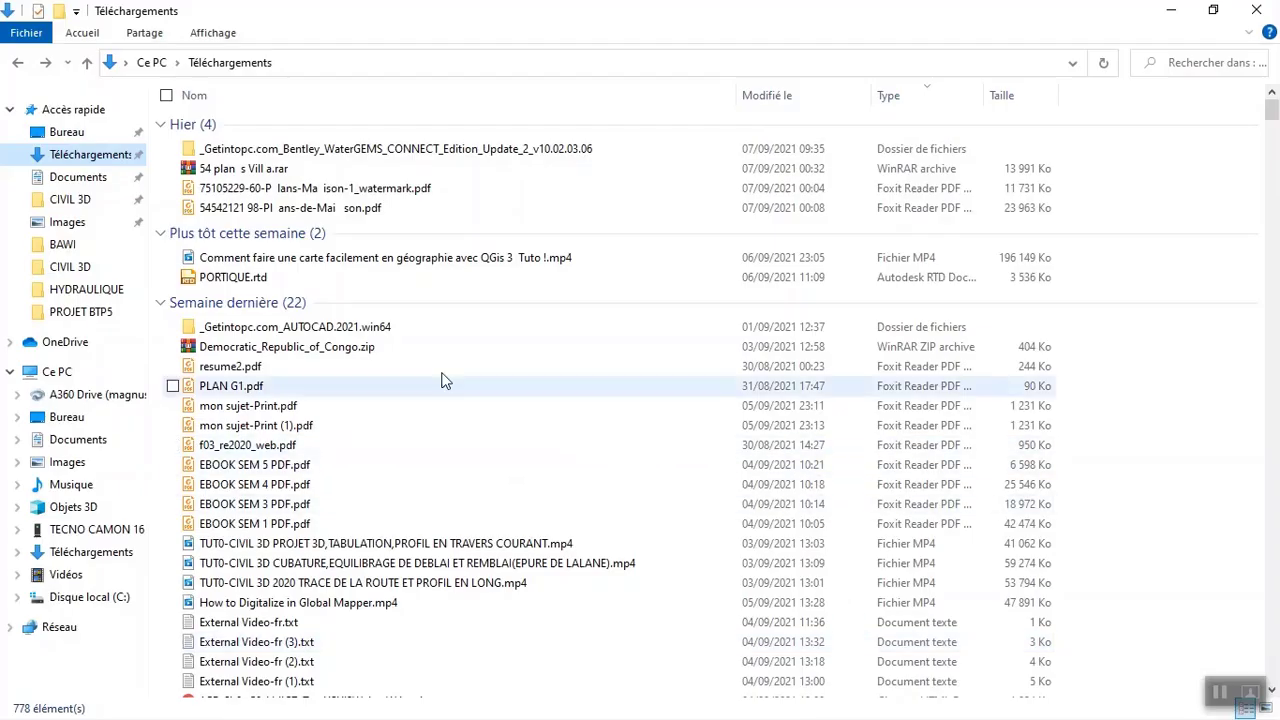
{"action": "left_click", "coordinate": [62, 222]}
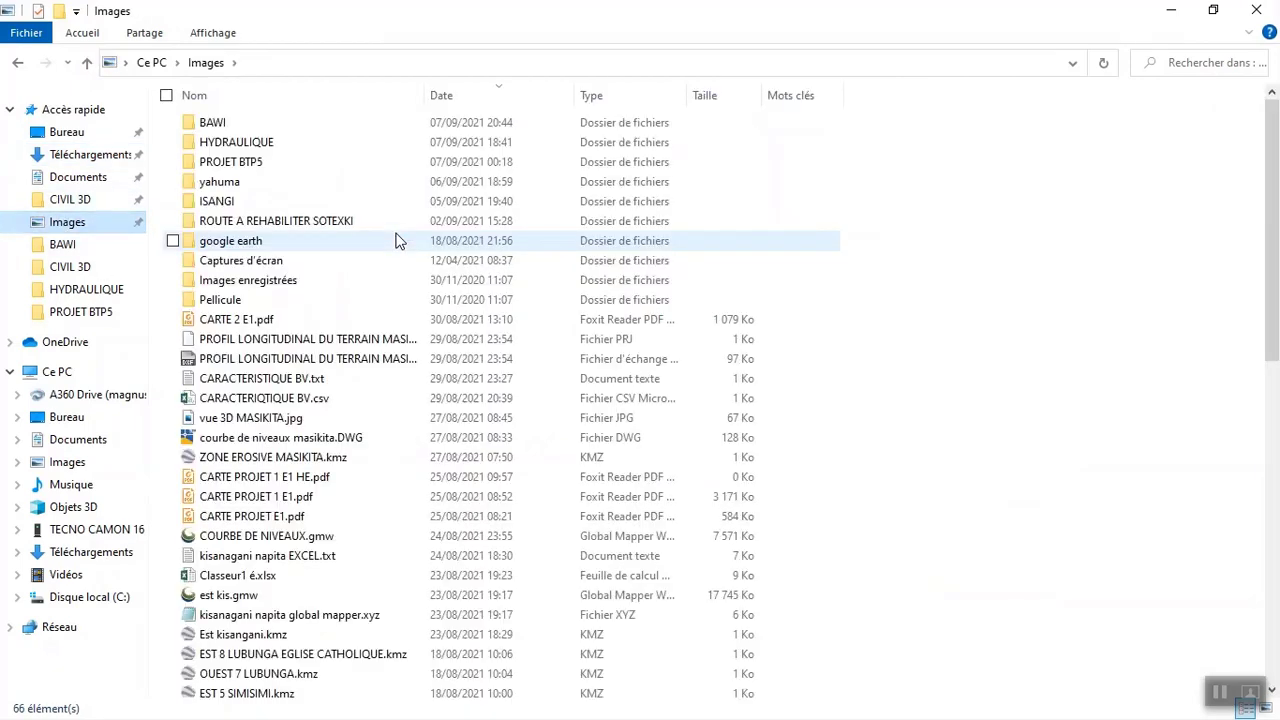
{"action": "double_click", "coordinate": [257, 142]}
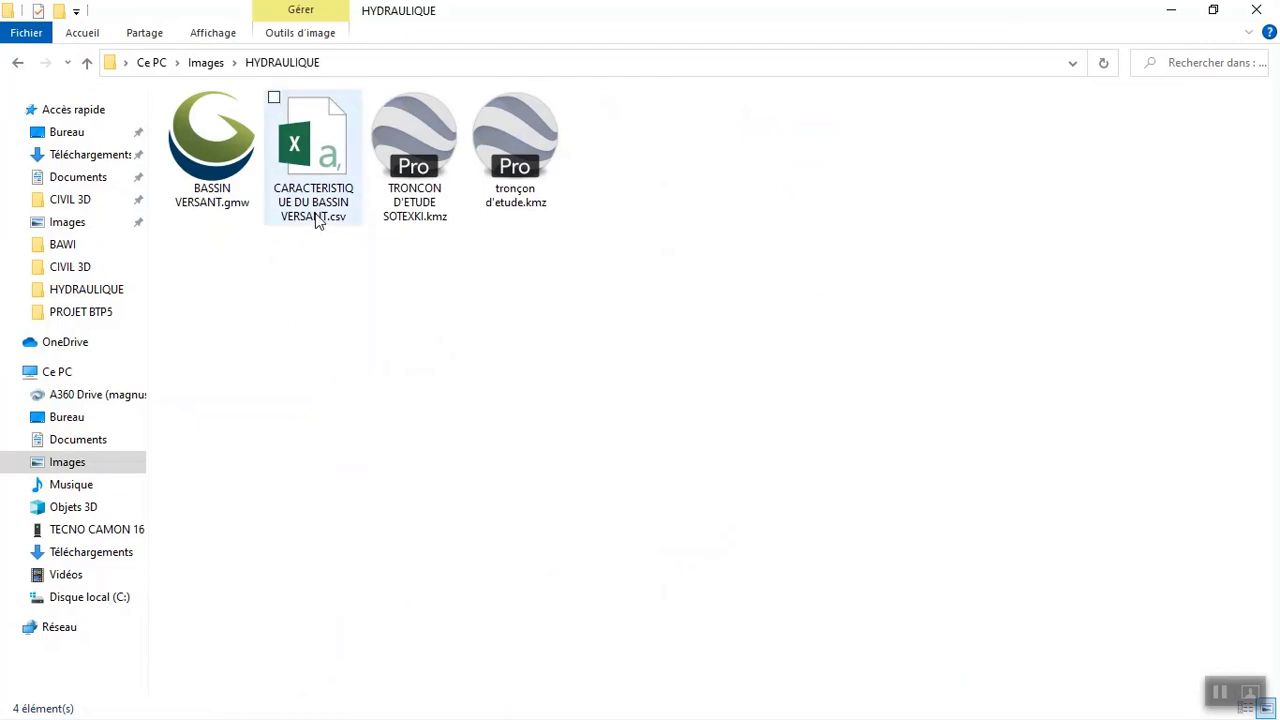
- Open CARACTERISTIQUE DU BASSIN VERSANT.csv for editing in Notepad
{"action": "left_click", "coordinate": [316, 218]}
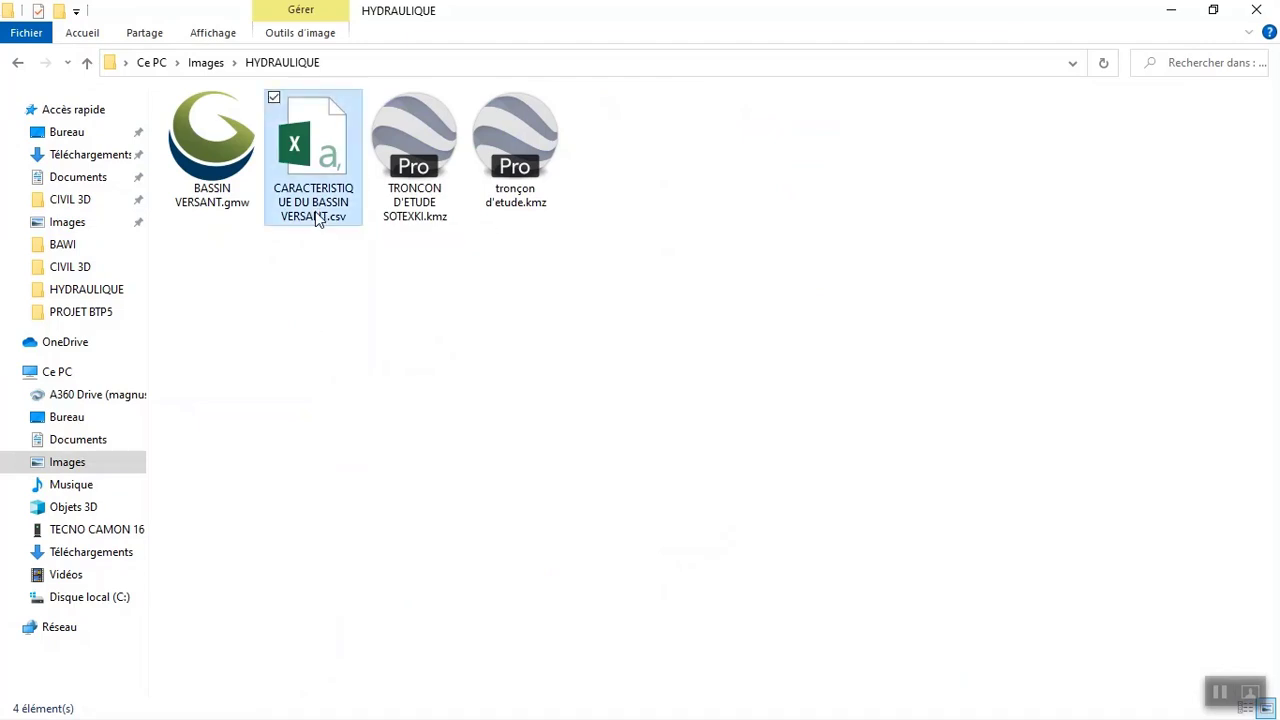
{"action": "double_click", "coordinate": [313, 211]}
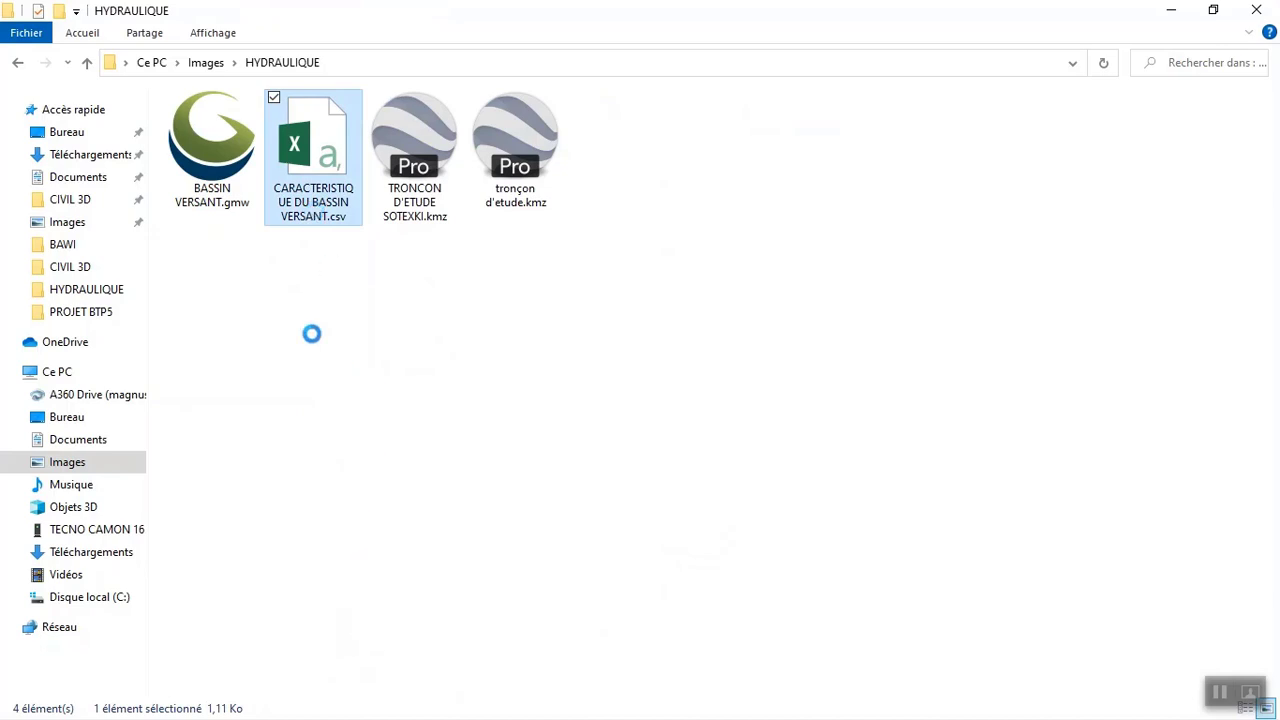
{"action": "right_click", "coordinate": [304, 273]}
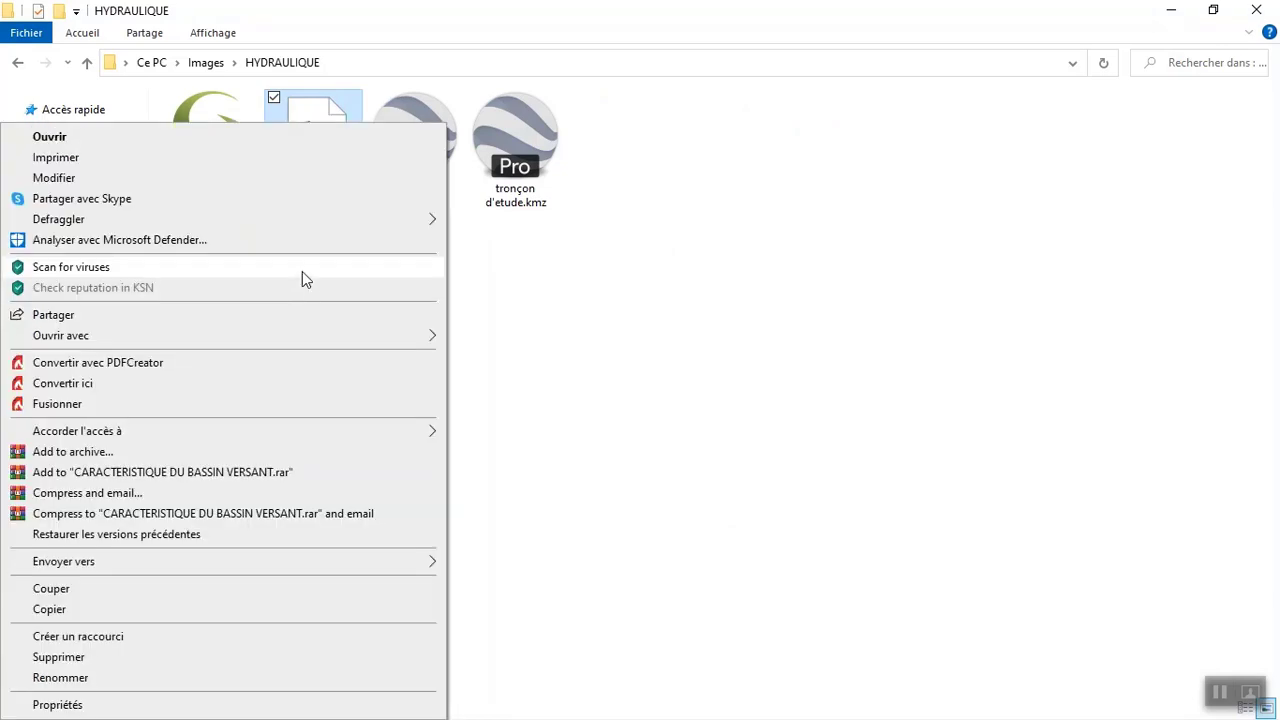
{"action": "left_click", "coordinate": [266, 178]}
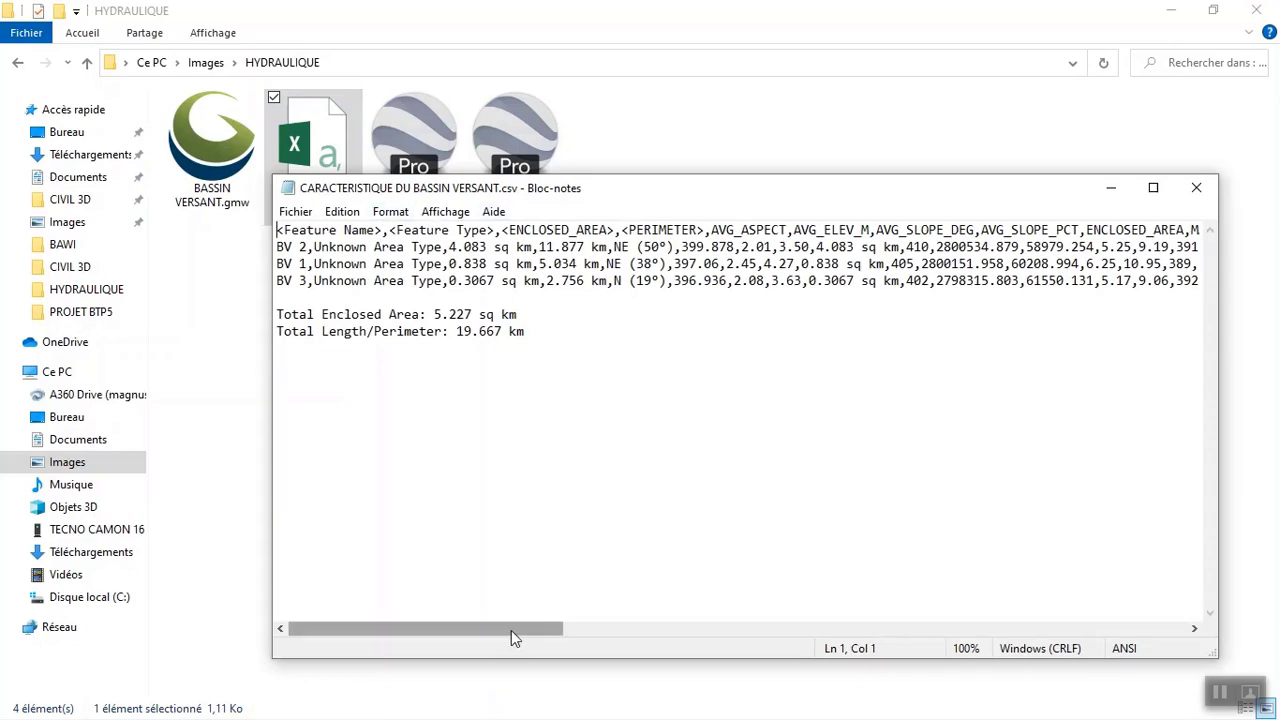
{"action": "left_click_drag", "start_coordinate": [511, 629], "coordinate": [429, 640]}
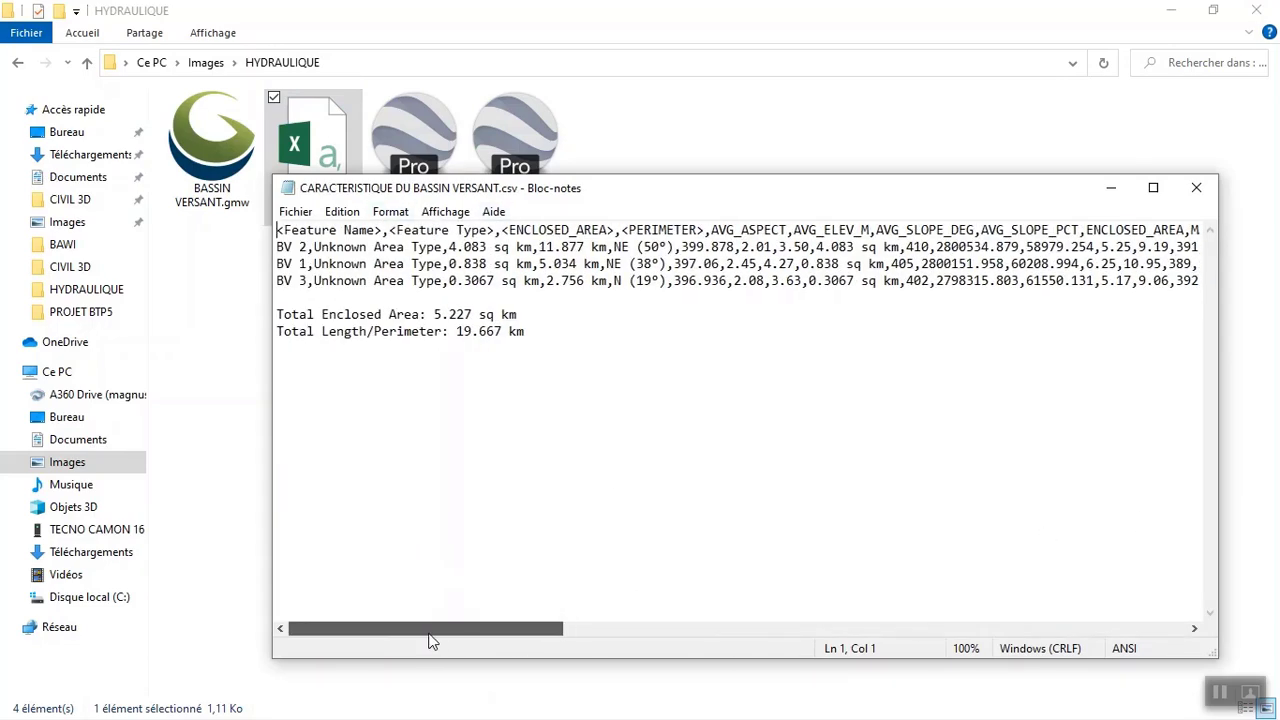
- Save the data as text file CARACTERISTIQUE DU BASSIN VERSANT 1.txt in the HYDRAULIQUE folder and close Notepad
{"action": "left_click", "coordinate": [298, 213]}
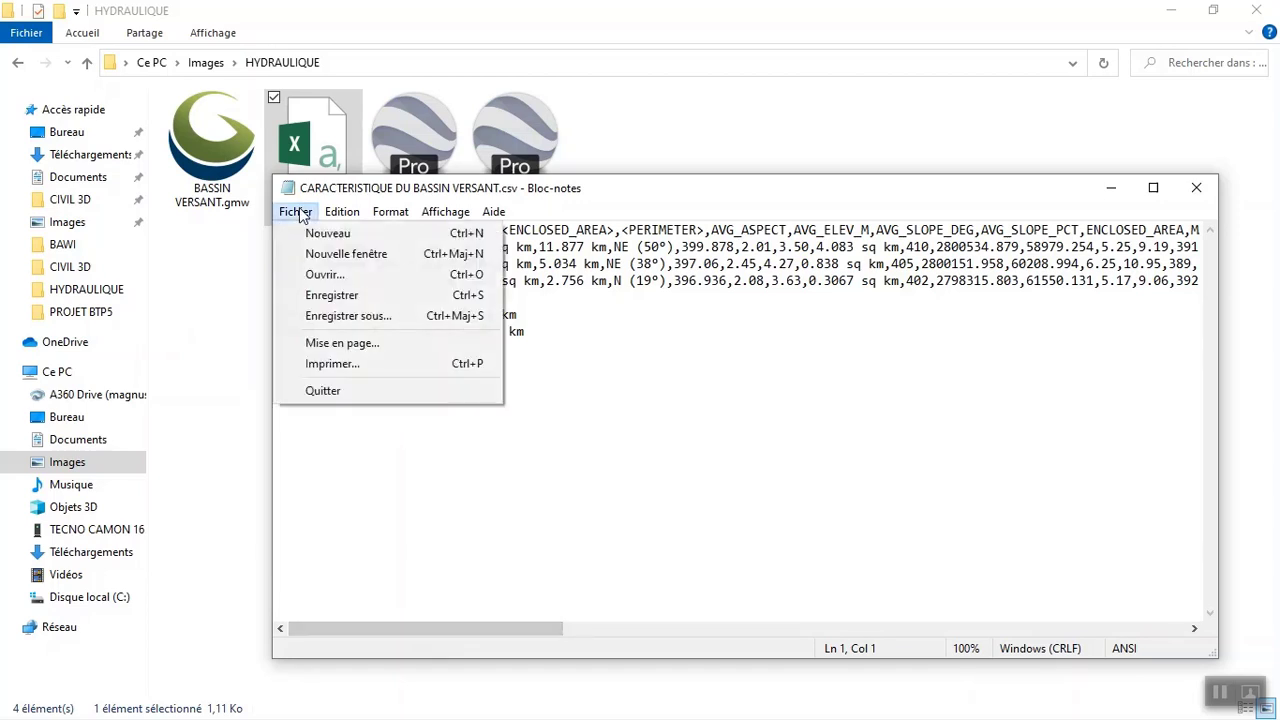
{"action": "left_click", "coordinate": [340, 316]}
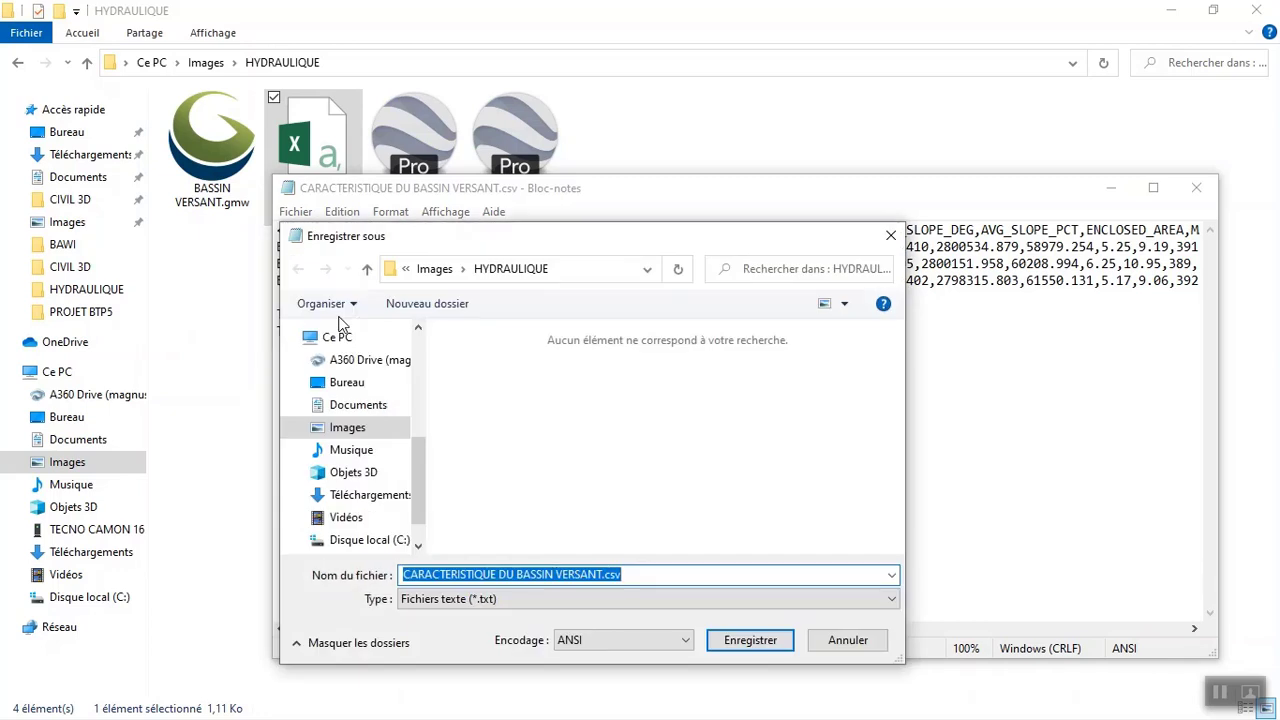
{"action": "left_click", "coordinate": [637, 568]}
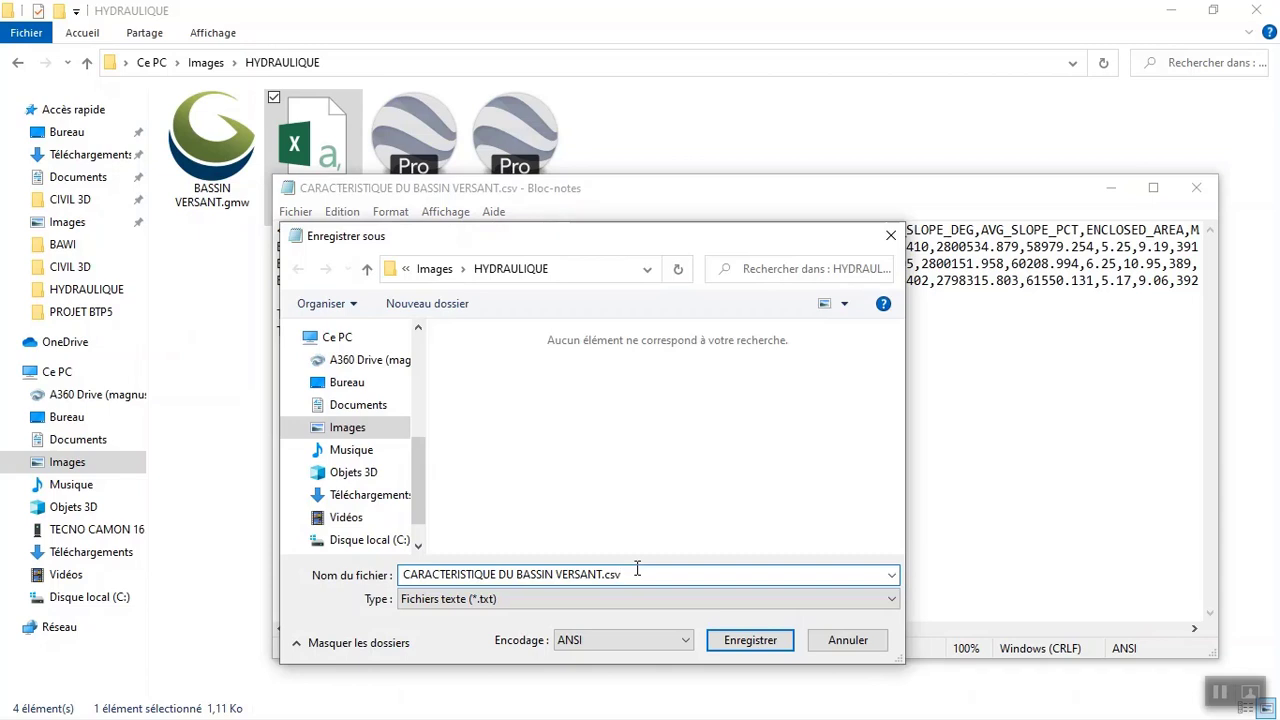
{"action": "key", "text": "BackSpace"}
{"action": "key", "text": "BackSpace"}
{"action": "key", "text": "BackSpace"}
{"action": "type", "text": "1"}
{"action": "left_click", "coordinate": [740, 640]}
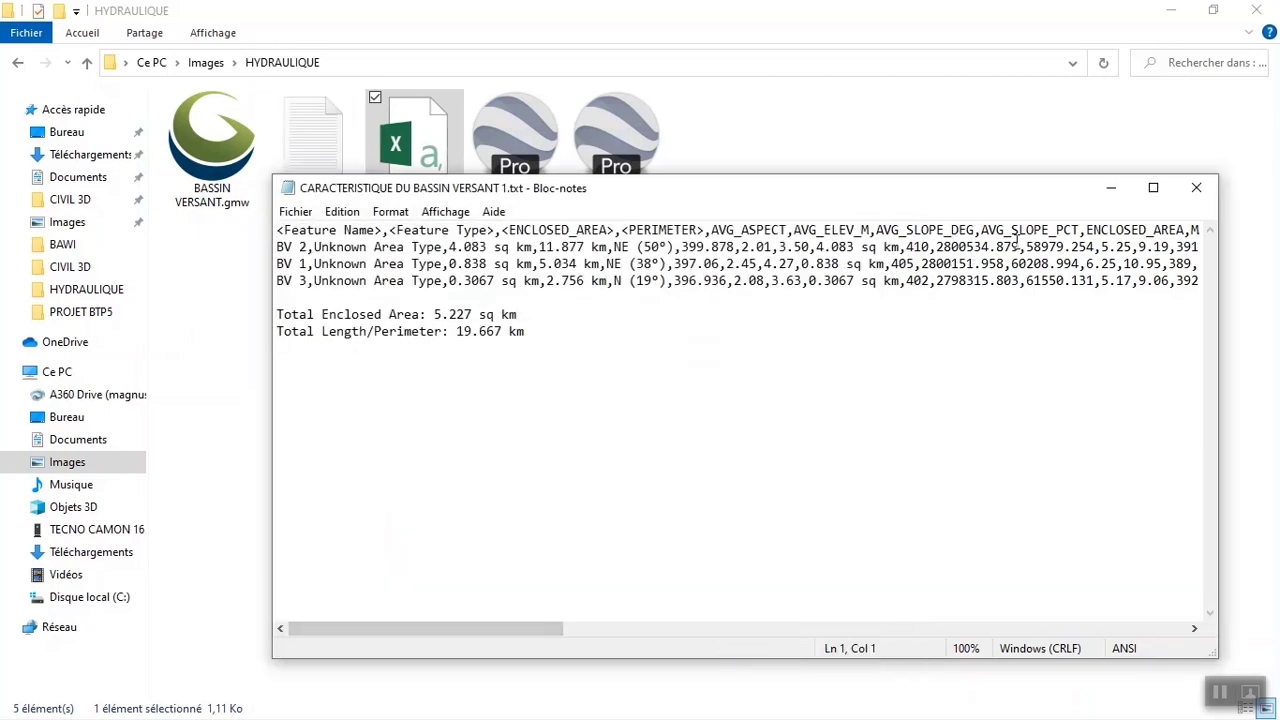
{"action": "left_click", "coordinate": [1196, 196]}
{"action": "left_click", "coordinate": [711, 337]}
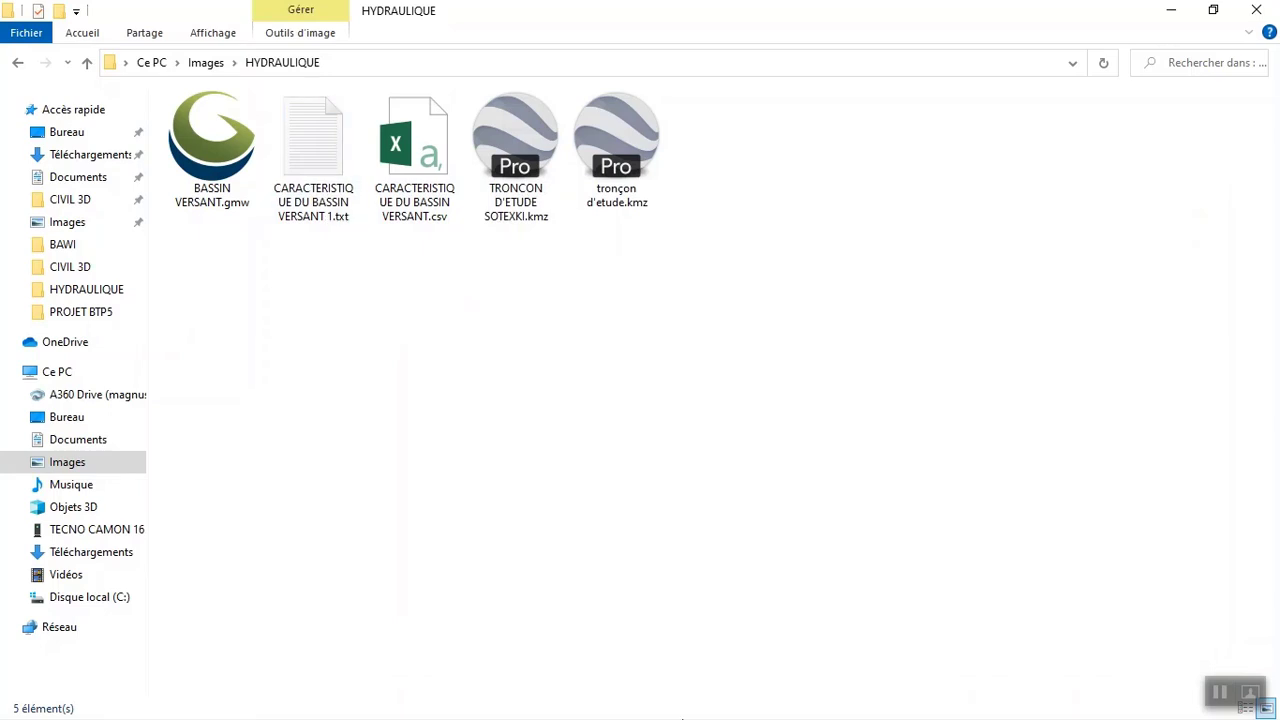
- Switch back to Excel and open CARACTERISTIQUE DU BASSIN VERSANT 1.txt from the HYDRAULIQUE folder
{"action": "key", "text": "alt+Tab"}
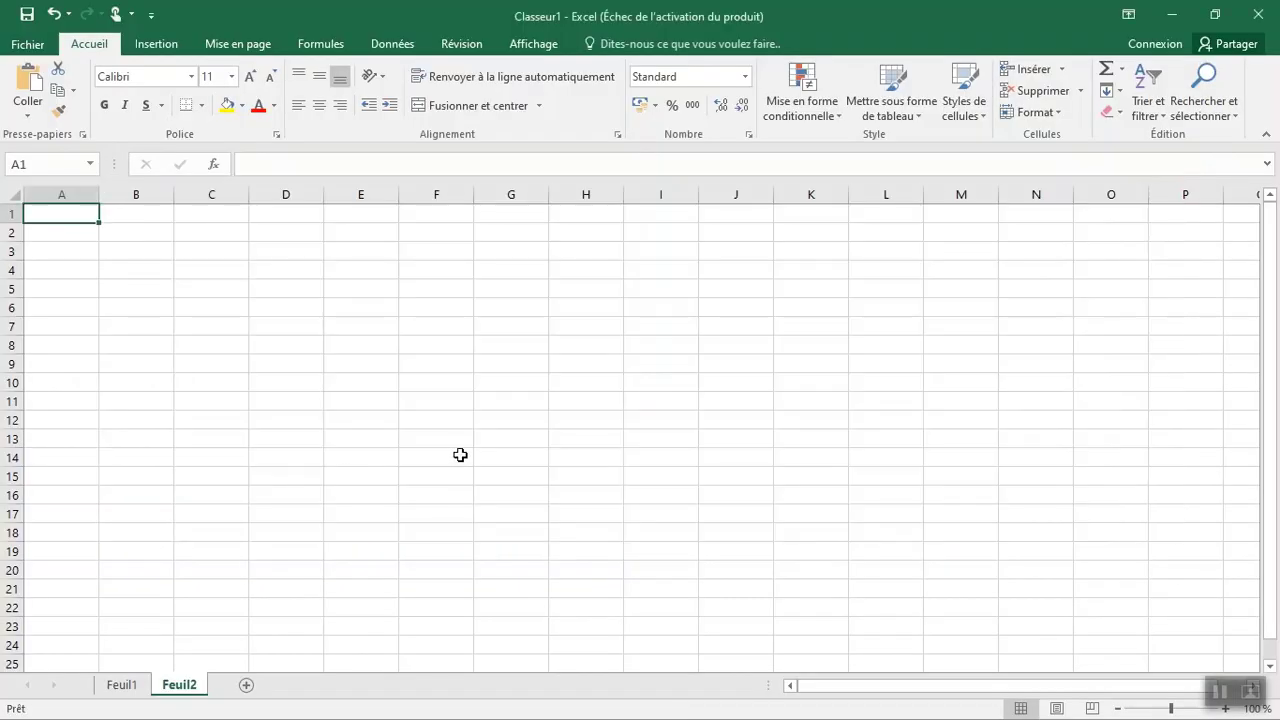
{"action": "left_click", "coordinate": [26, 44]}
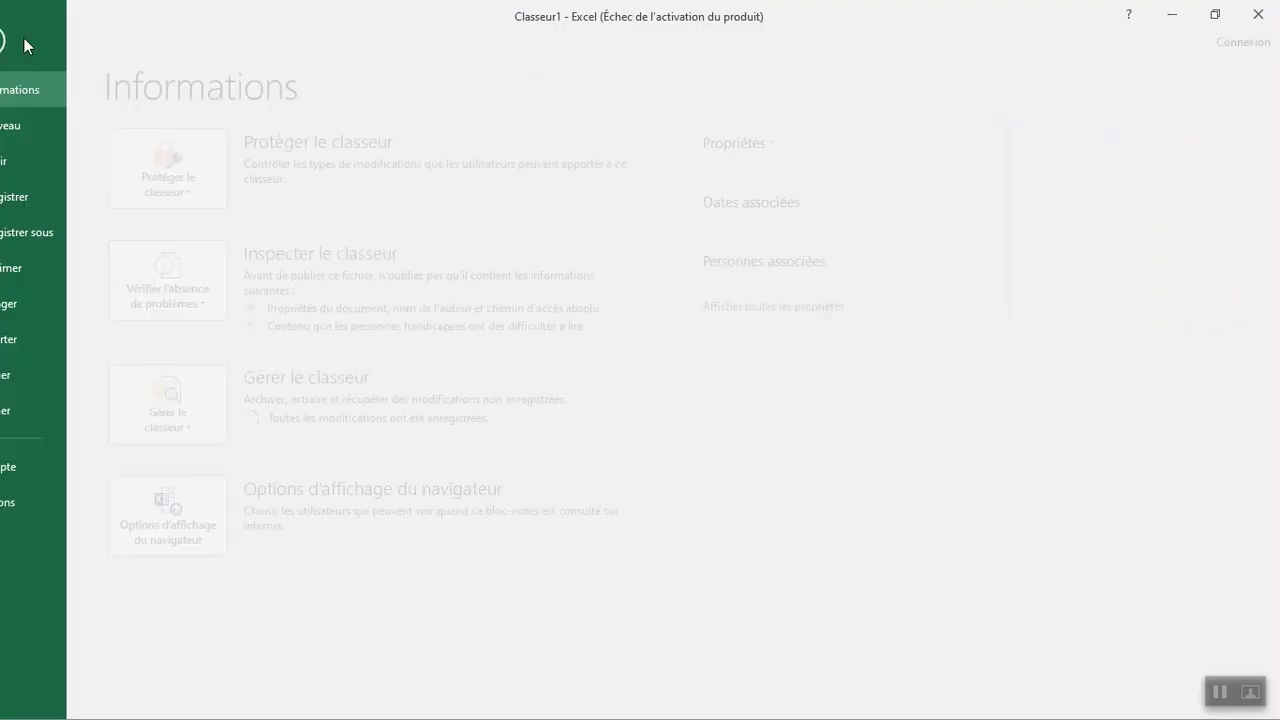
{"action": "left_click", "coordinate": [53, 164]}
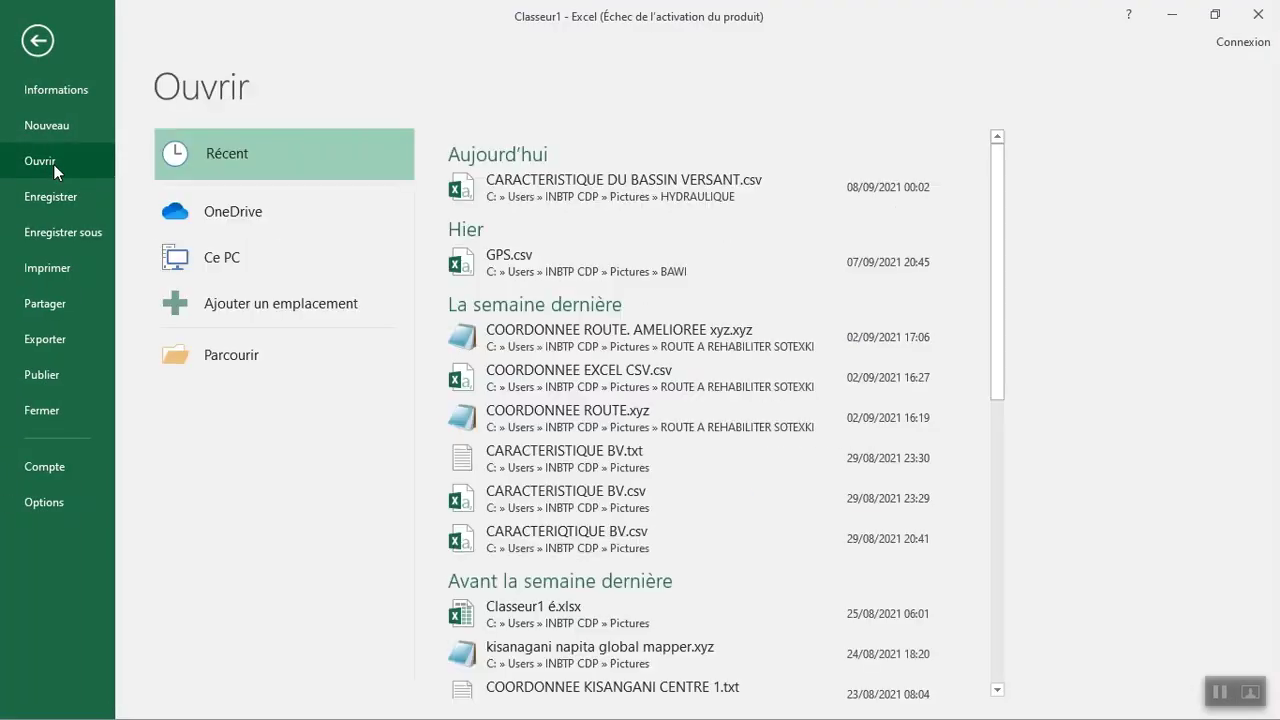
{"action": "left_click", "coordinate": [249, 362]}
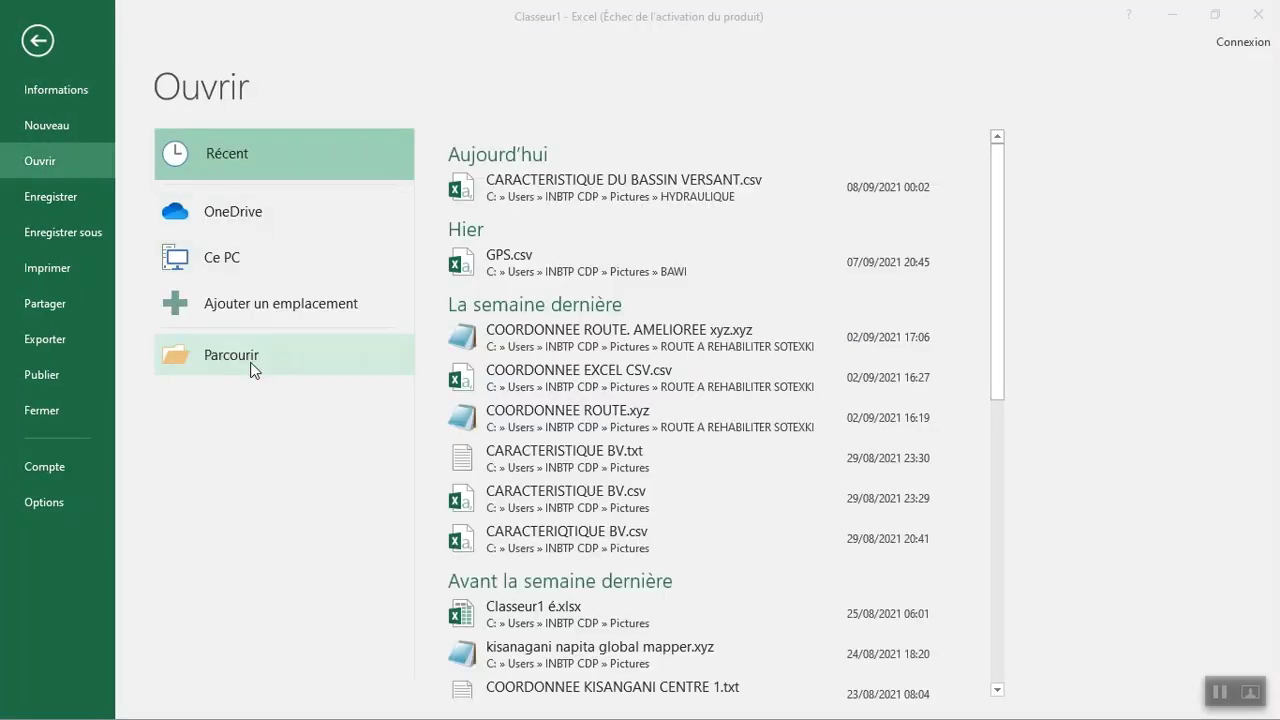
{"action": "left_click", "coordinate": [335, 198]}
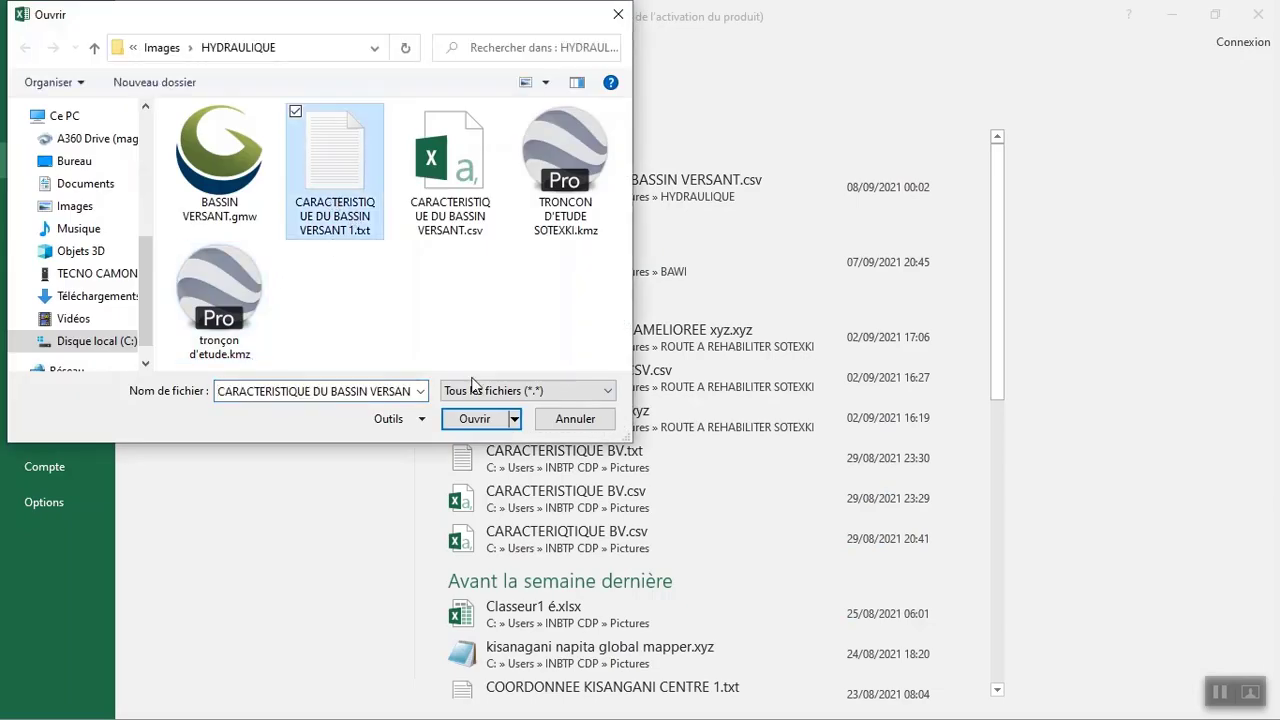
{"action": "left_click", "coordinate": [479, 417]}
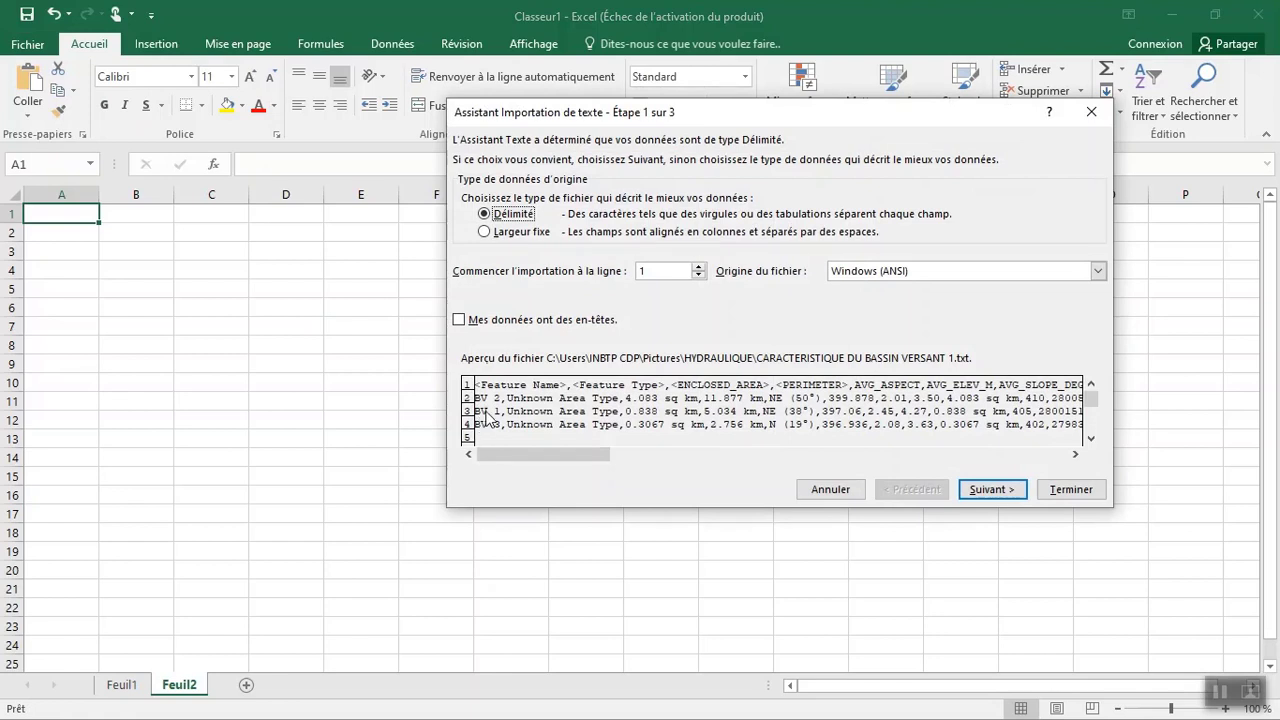
- Keep the delimited data type for the text import and use only the comma (Virgule) as separator instead of Tabulation
{"action": "left_click", "coordinate": [1010, 489]}
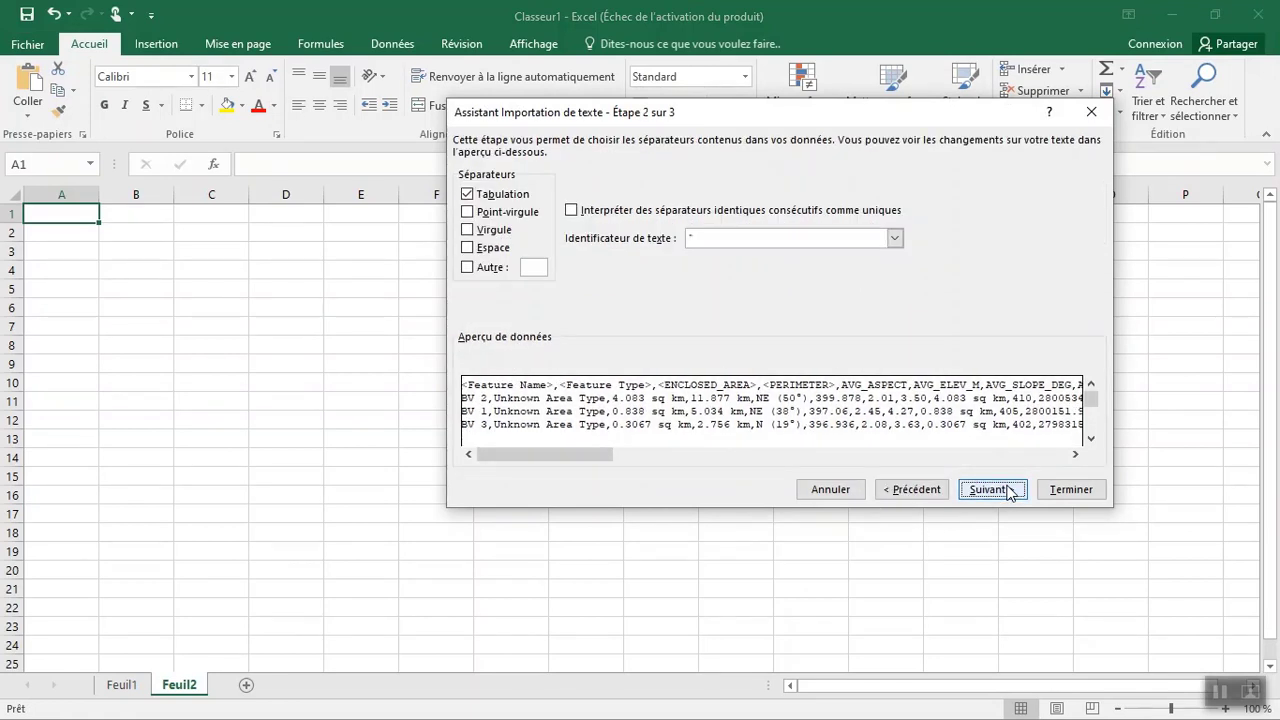
{"action": "left_click", "coordinate": [467, 230]}
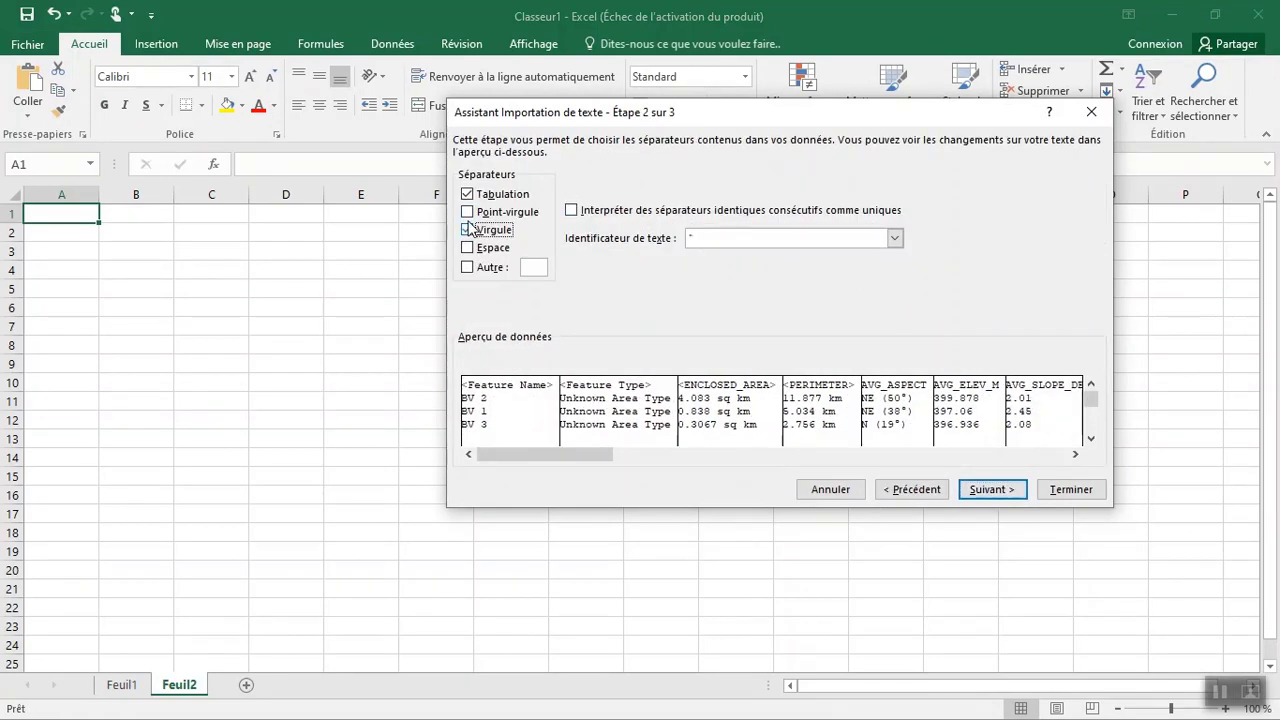
{"action": "left_click", "coordinate": [467, 194]}
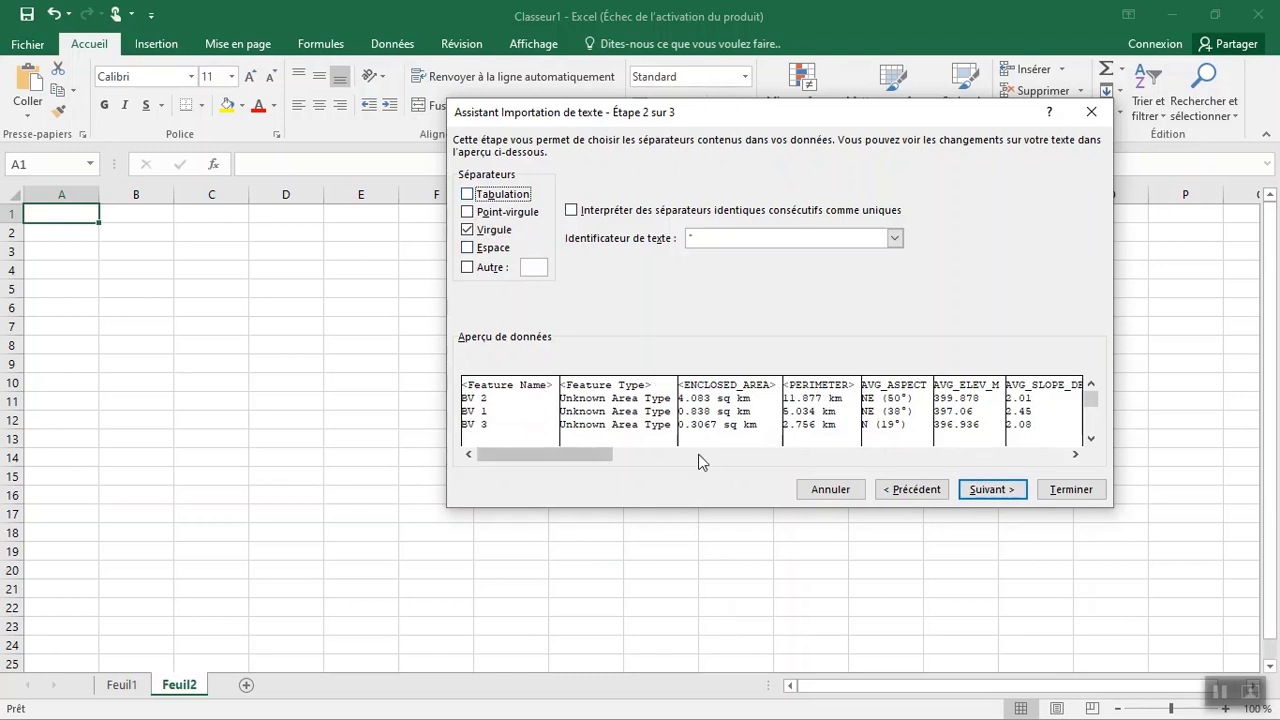
- Finish the text import, keeping the Standard data format for the columns
{"action": "left_click_drag", "start_coordinate": [563, 456], "coordinate": [974, 491]}
{"action": "left_click", "coordinate": [1003, 491]}
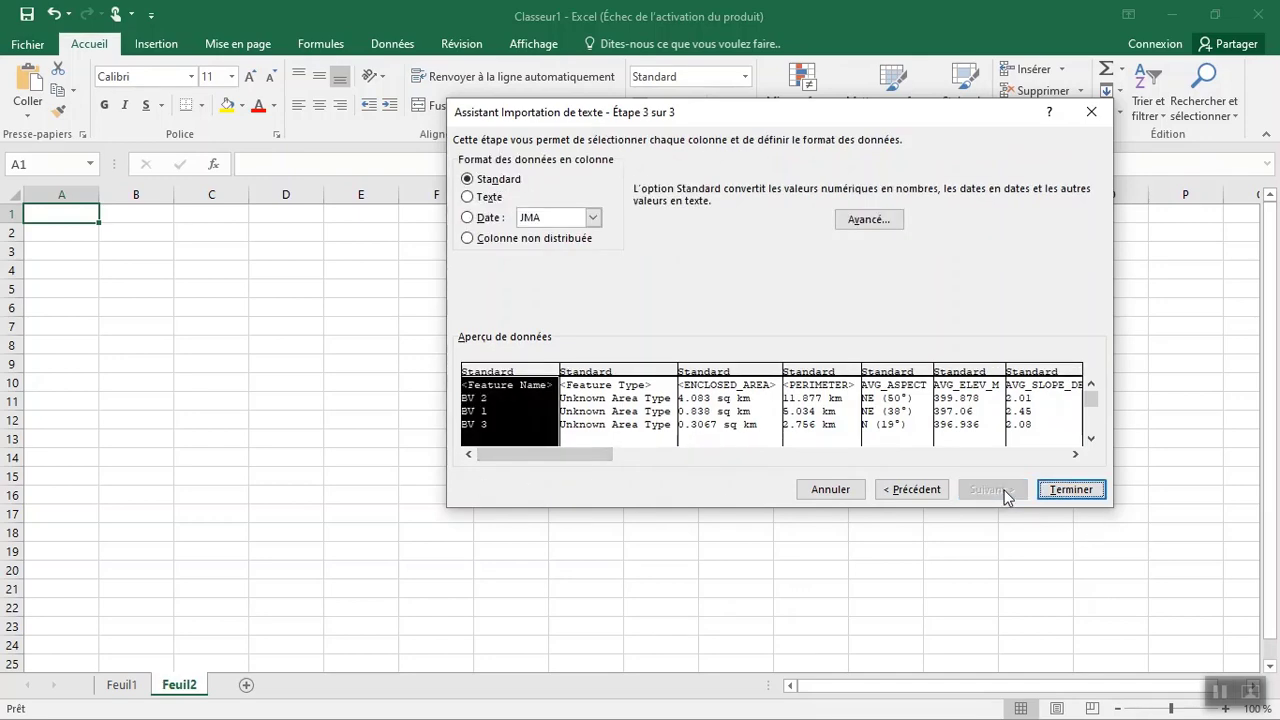
{"action": "left_click", "coordinate": [1058, 490]}
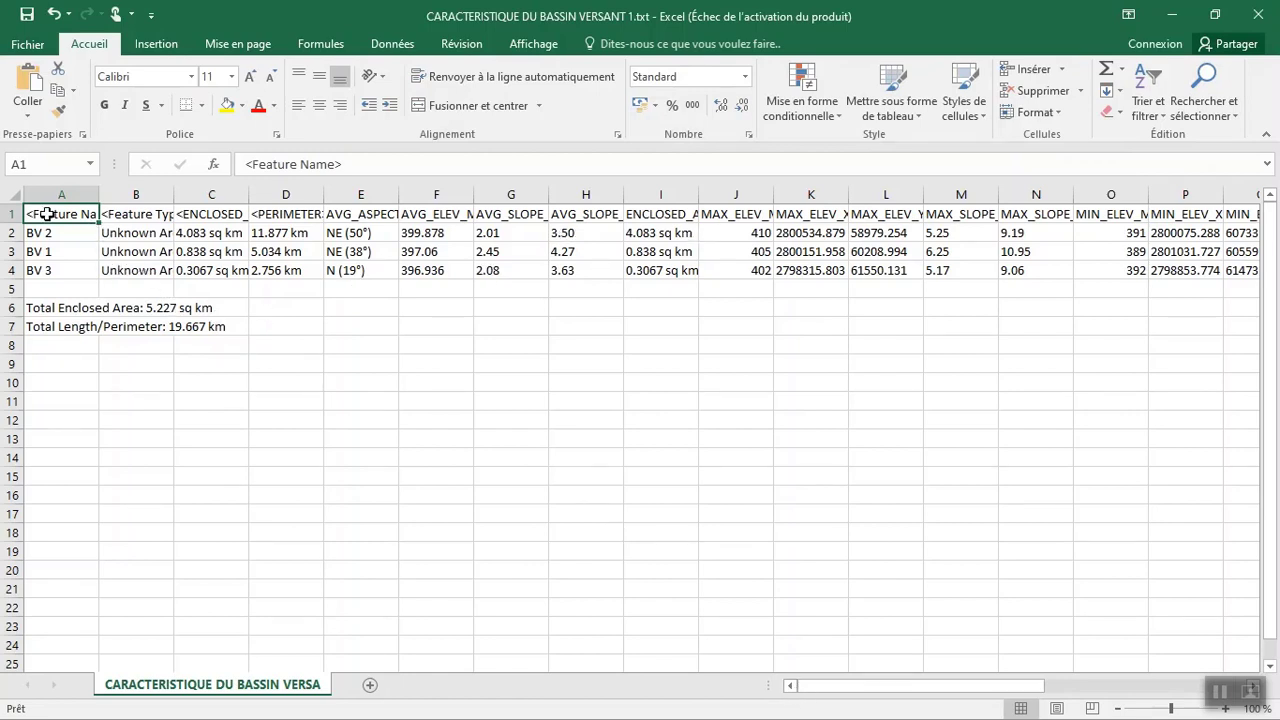
- Rename the header in cell A1 as NOM and give column A a white background fill
{"action": "type", "text": "NOM"}
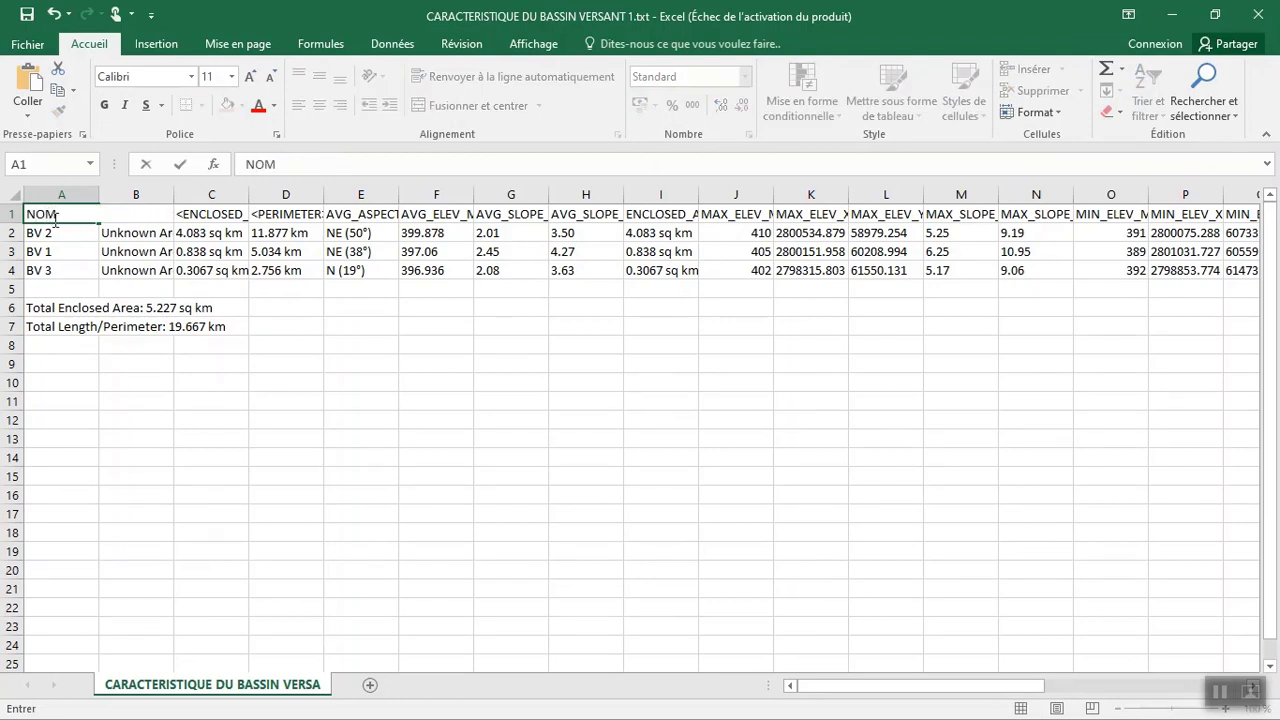
{"action": "left_click", "coordinate": [178, 350]}
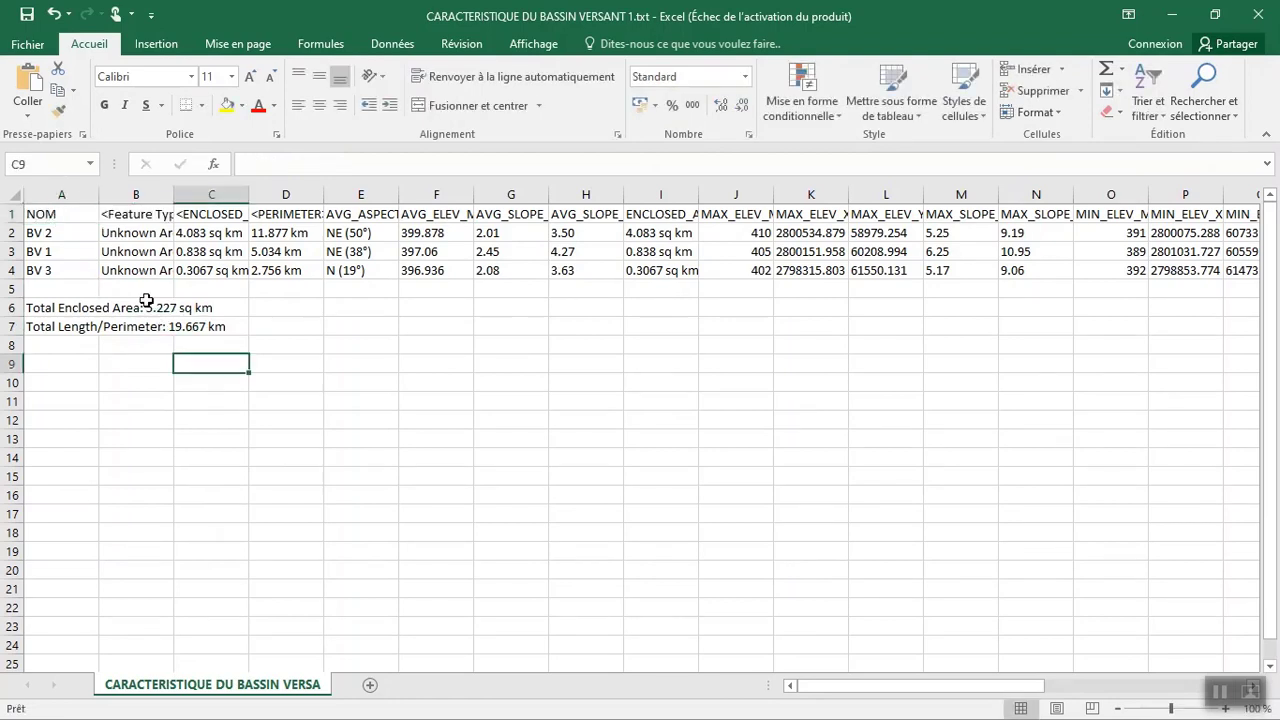
{"action": "left_click", "coordinate": [61, 194]}
{"action": "left_click", "coordinate": [226, 107]}
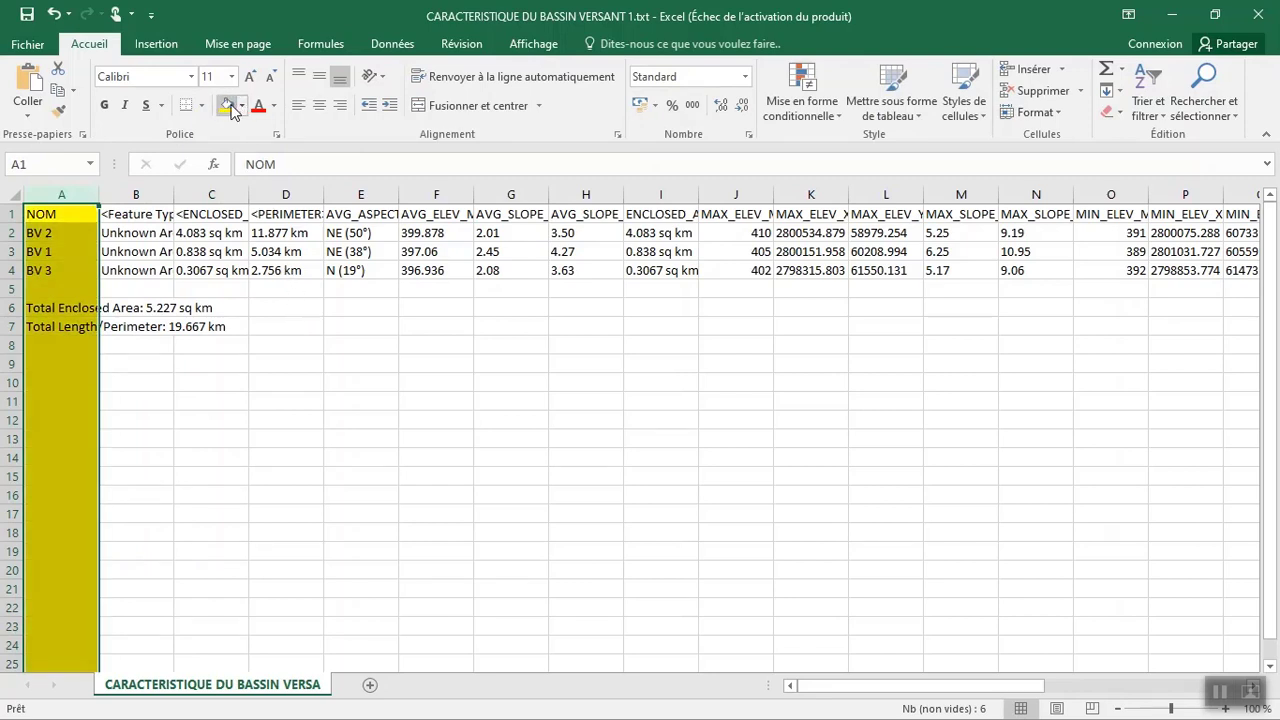
{"action": "left_click", "coordinate": [241, 106]}
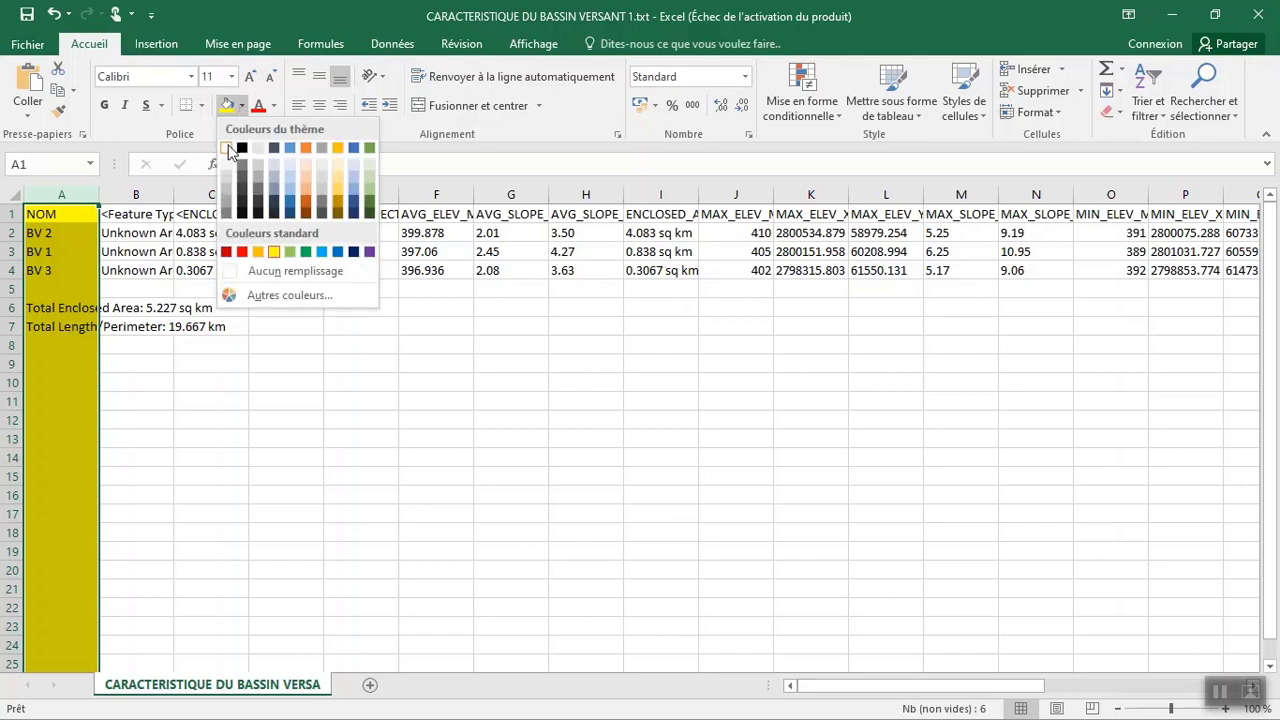
{"action": "left_click", "coordinate": [228, 148]}
{"action": "left_click", "coordinate": [189, 268]}
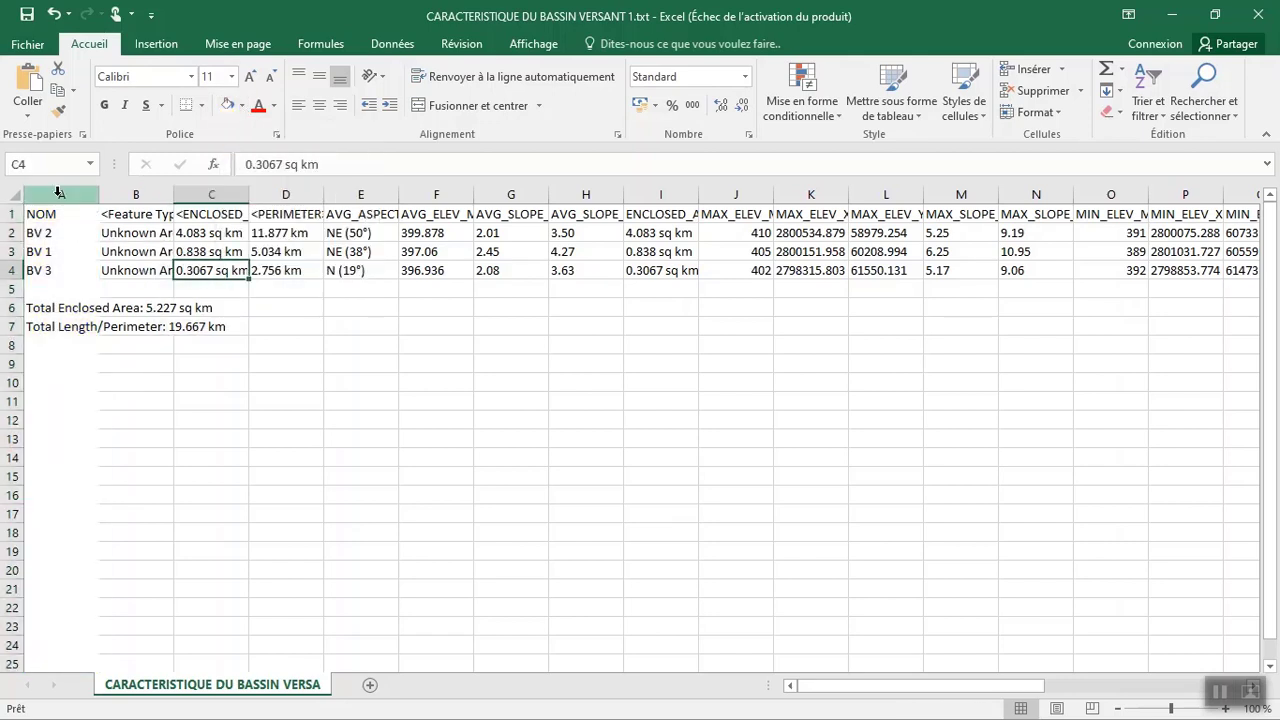
- Colour the text of the NOM header and the basin names in A1:A4 red
{"action": "left_click_drag", "start_coordinate": [57, 214], "coordinate": [63, 271]}
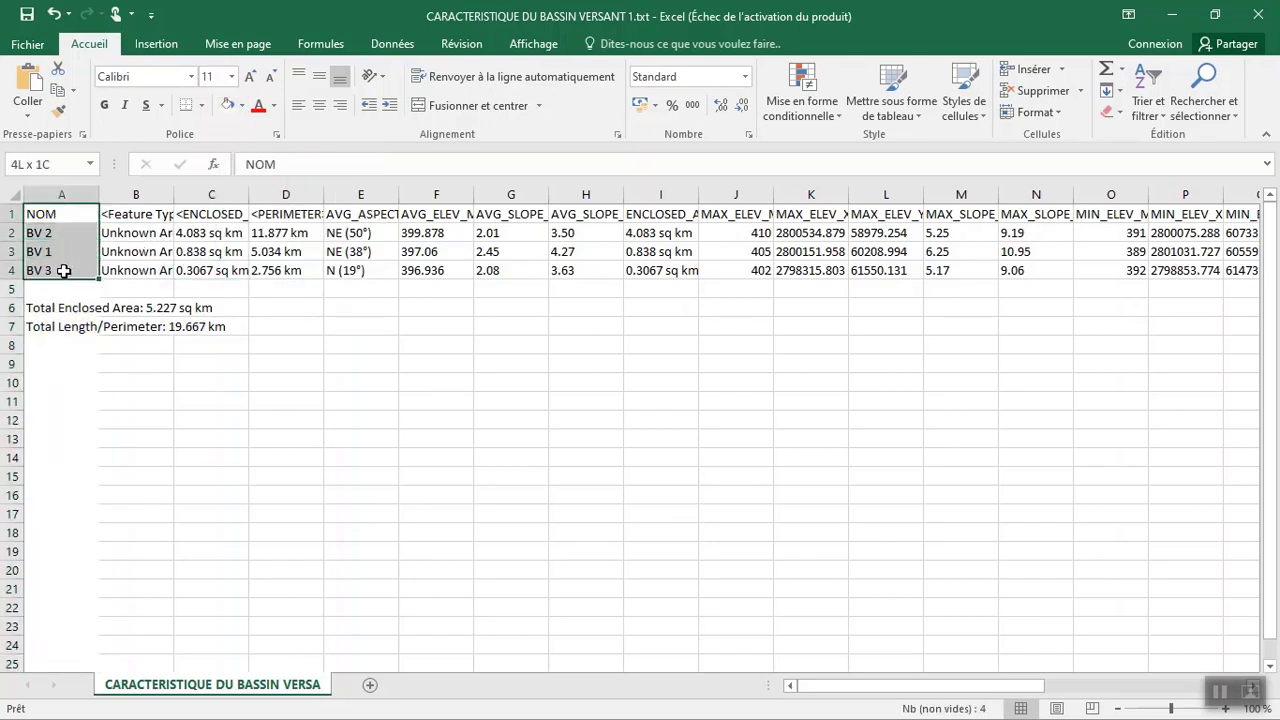
{"action": "left_click", "coordinate": [258, 106]}
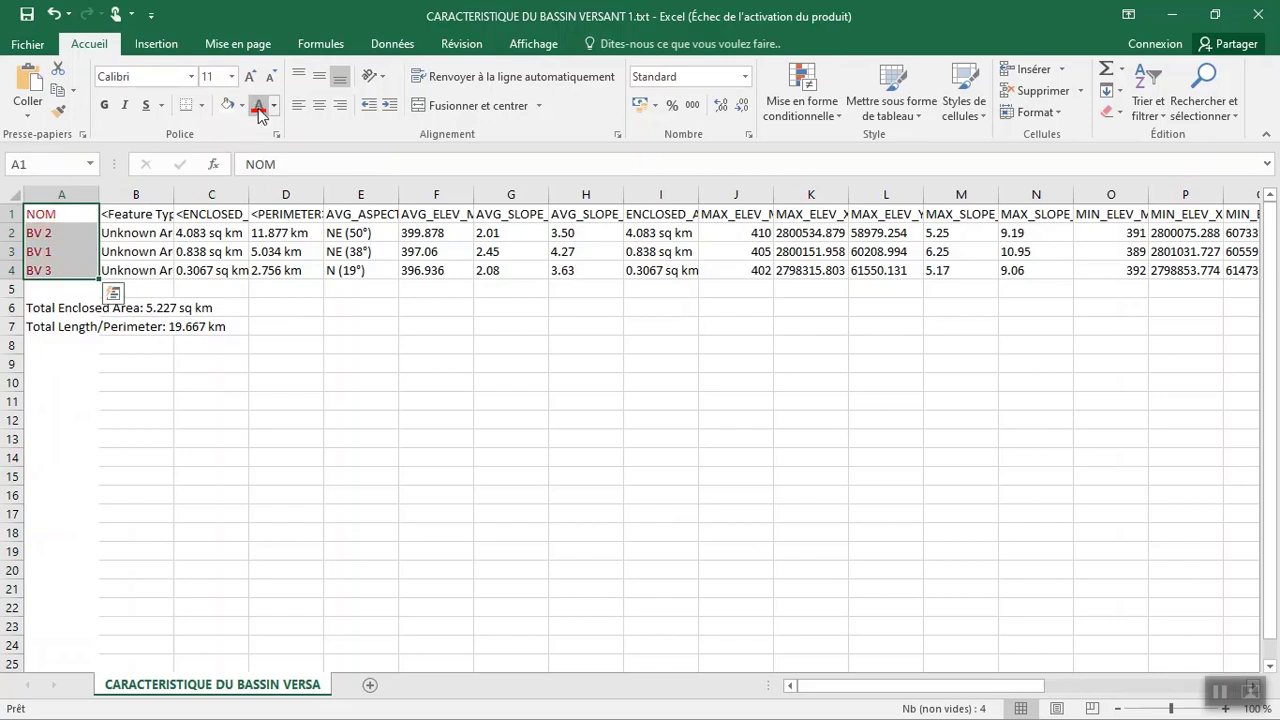
{"action": "left_click", "coordinate": [277, 345]}
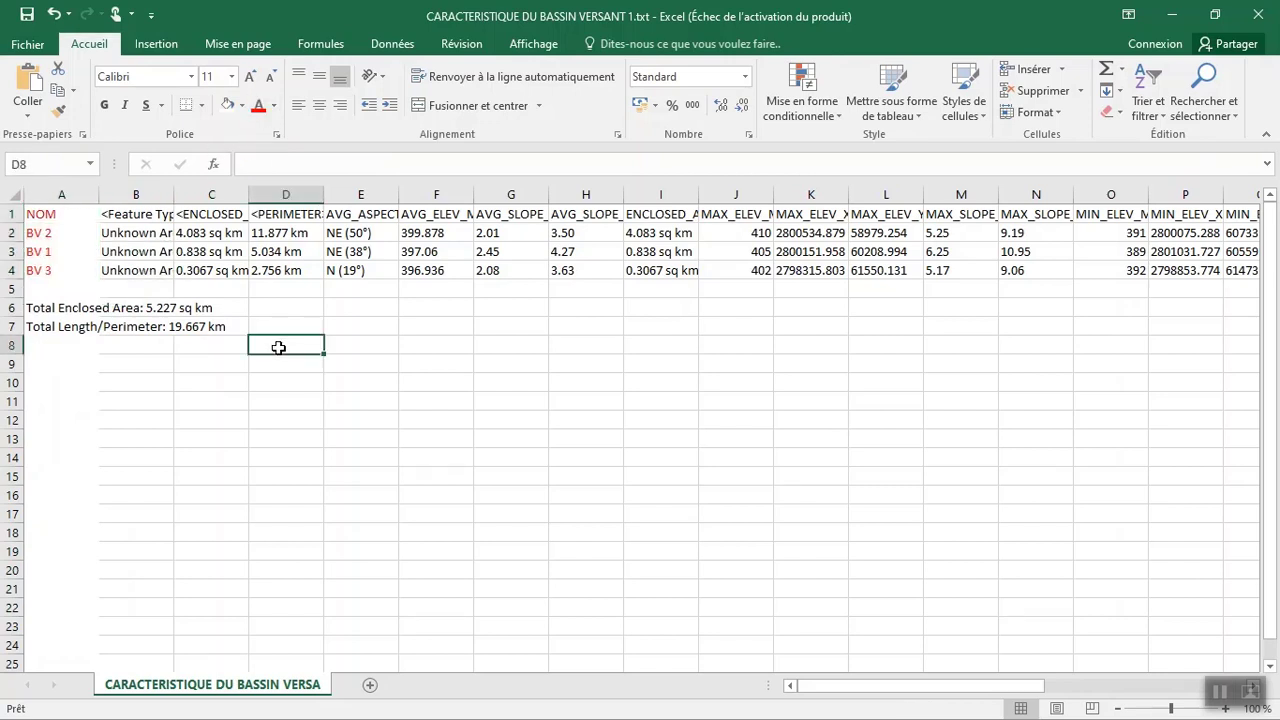
- Delete column B, the Feature Type column
{"action": "left_click", "coordinate": [146, 192]}
{"action": "right_click", "coordinate": [148, 196]}
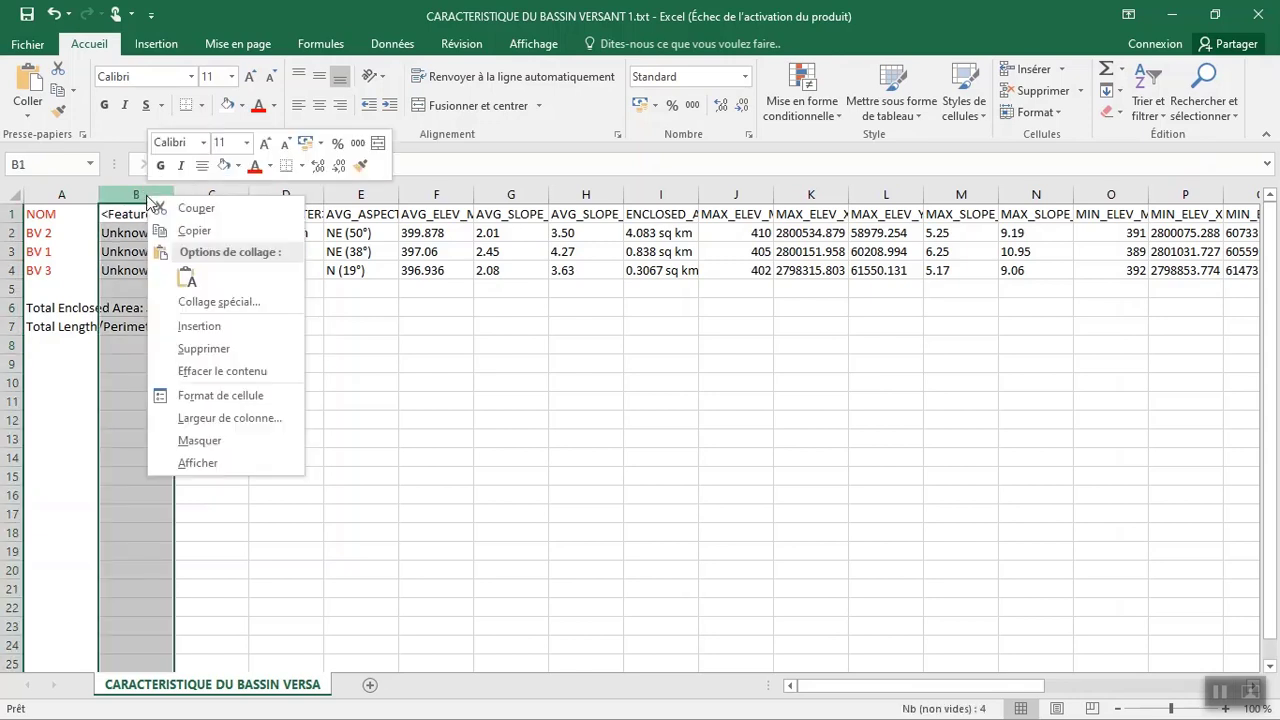
{"action": "left_click", "coordinate": [224, 345]}
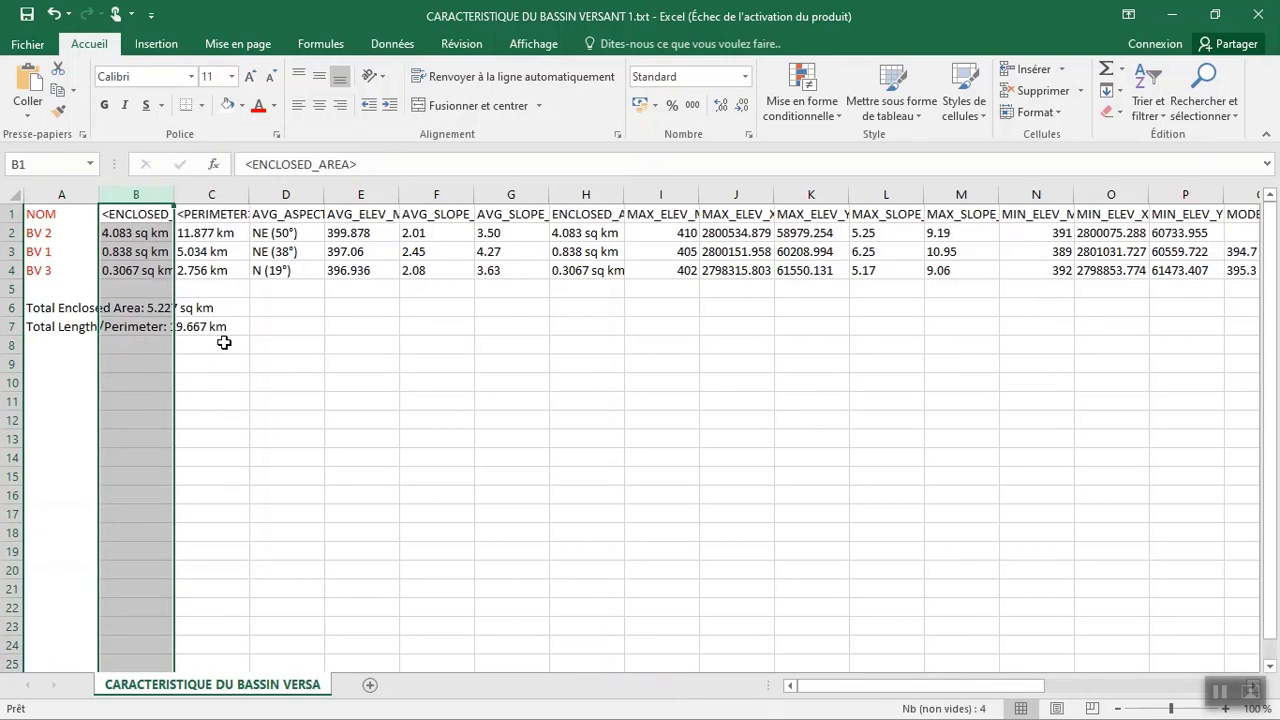
{"action": "left_click", "coordinate": [306, 364]}
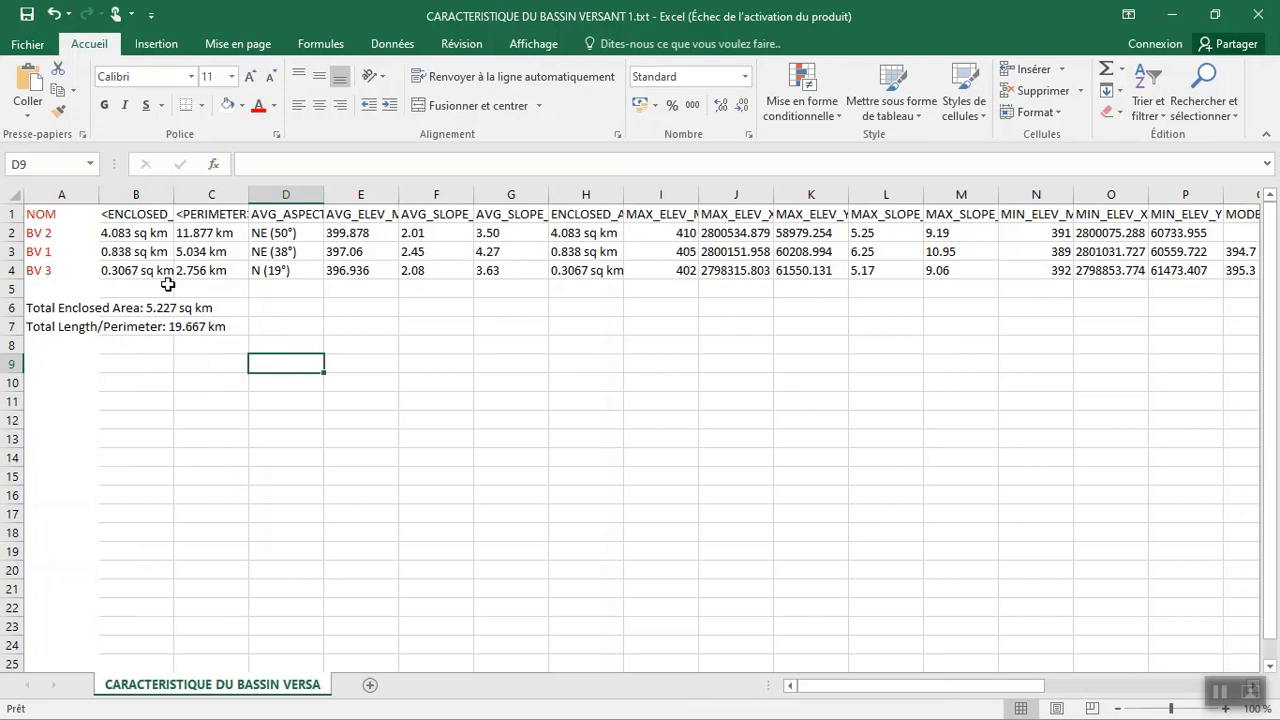
- Rename the enclosed area header in cell B1 as Surface
{"action": "left_click", "coordinate": [145, 214]}
{"action": "type", "text": "SU"}
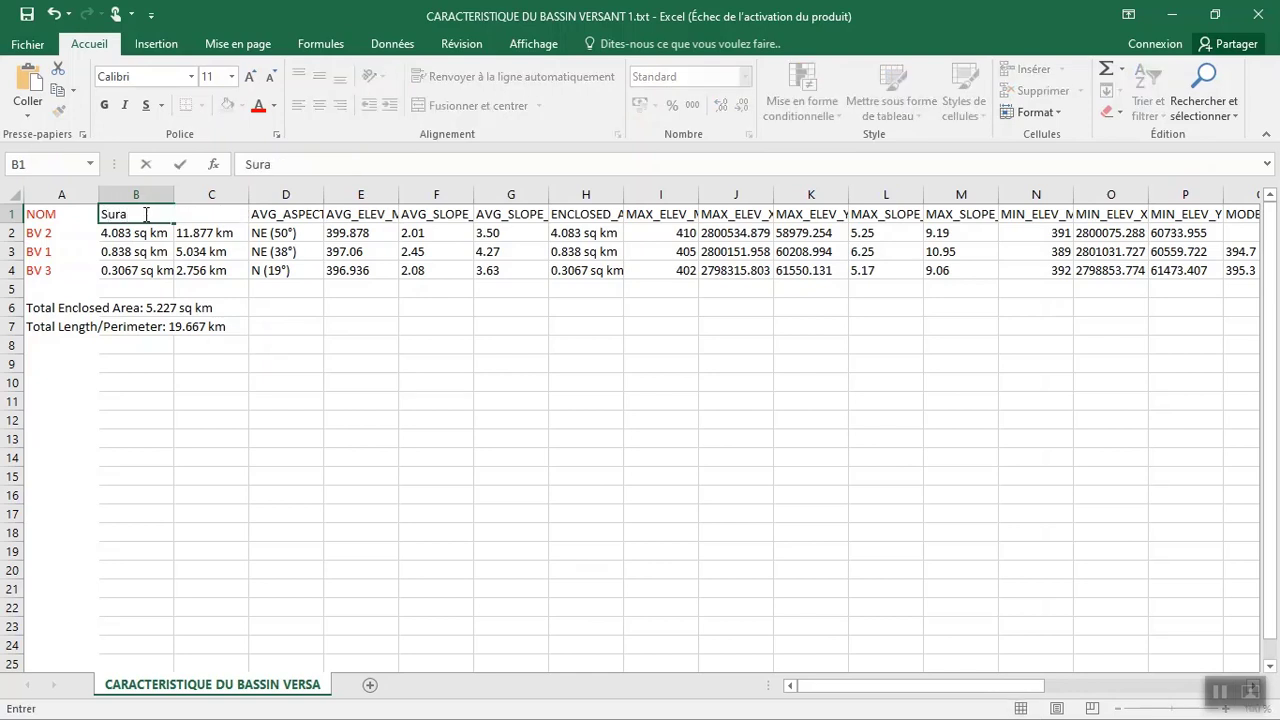
{"action": "type", "text": "rface"}
{"action": "left_click", "coordinate": [355, 331]}
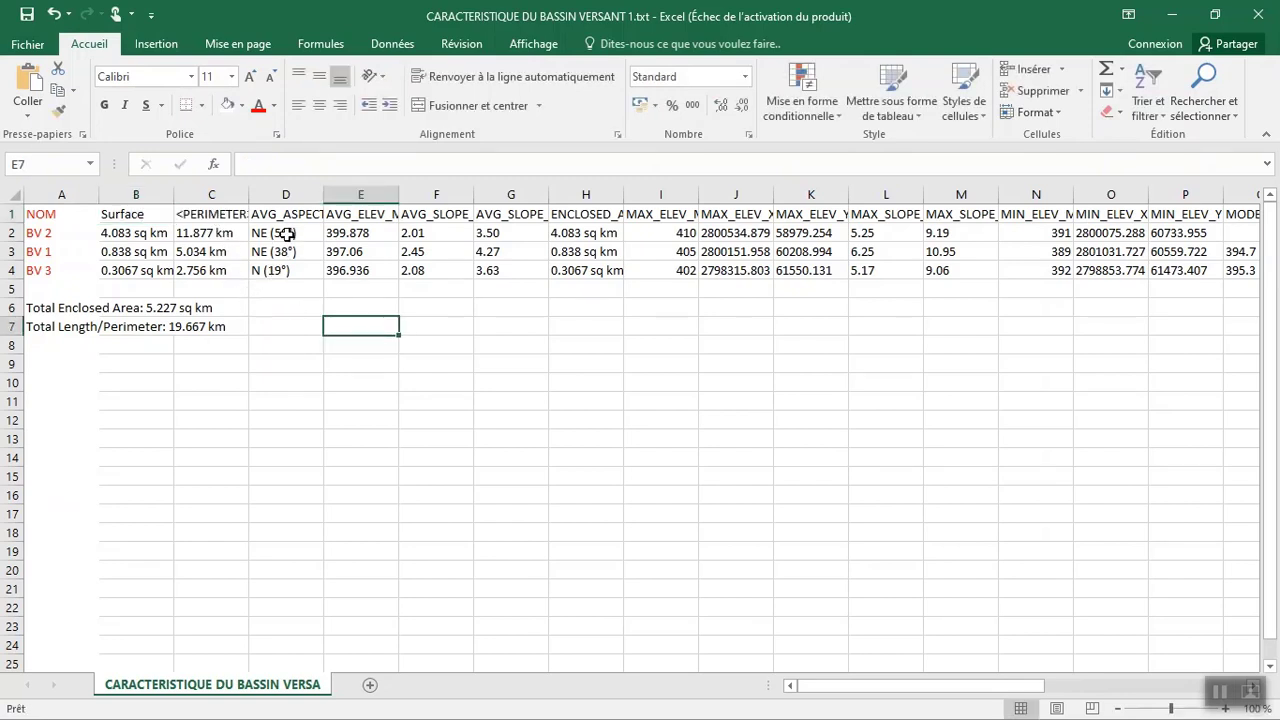
- Delete columns D to H, from AVG_ASPECT through the duplicate enclosed area column
{"action": "left_click", "coordinate": [286, 197]}
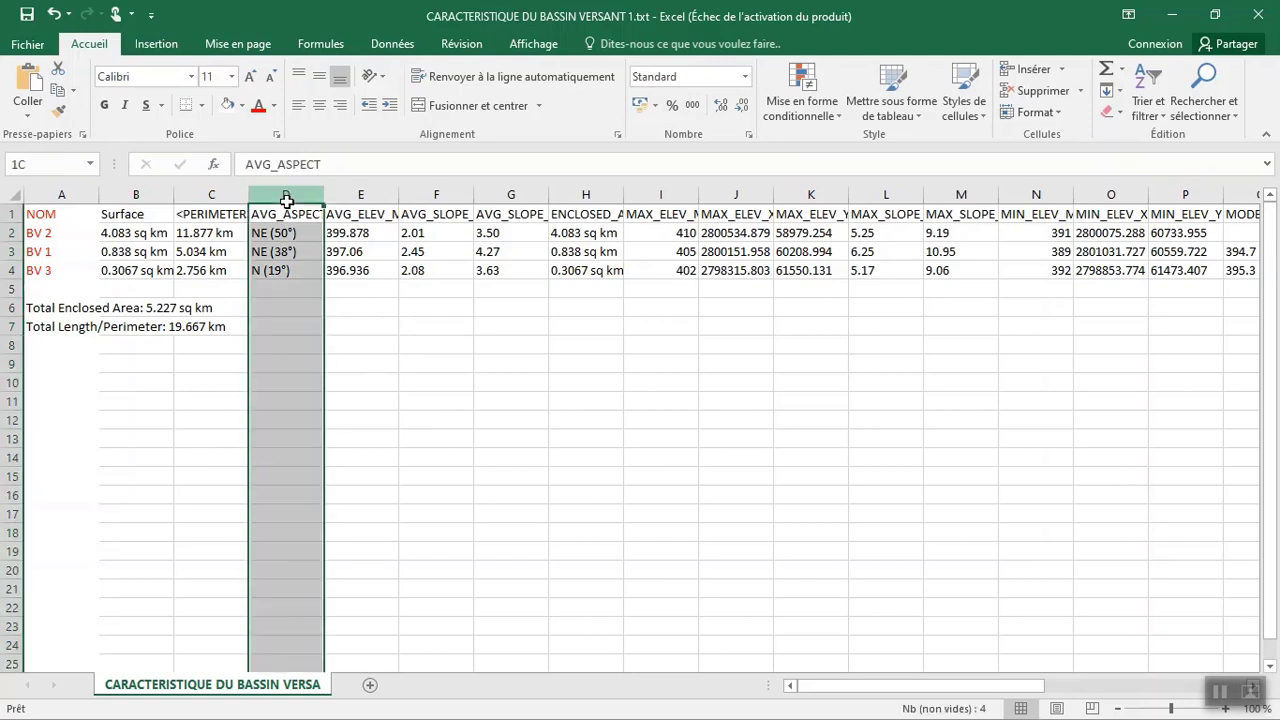
{"action": "left_click_drag", "start_coordinate": [286, 200], "coordinate": [577, 187]}
{"action": "right_click", "coordinate": [582, 191]}
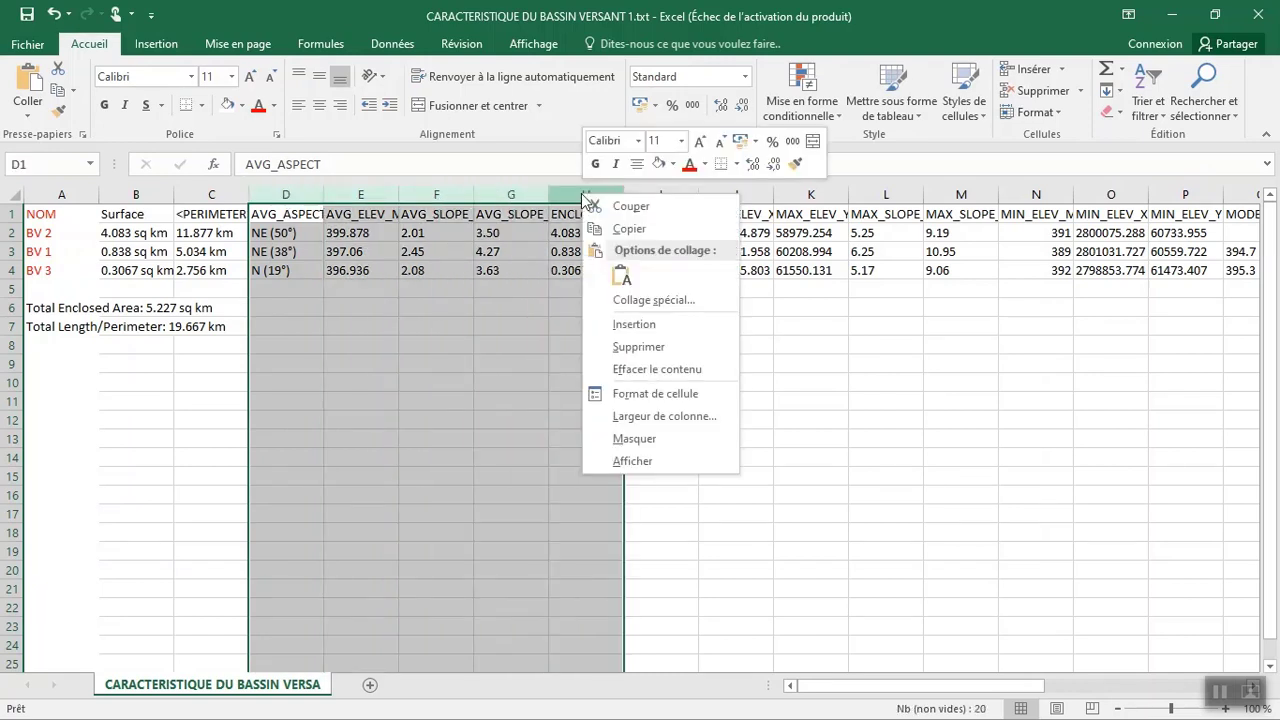
{"action": "left_click", "coordinate": [637, 347]}
{"action": "left_click", "coordinate": [718, 358]}
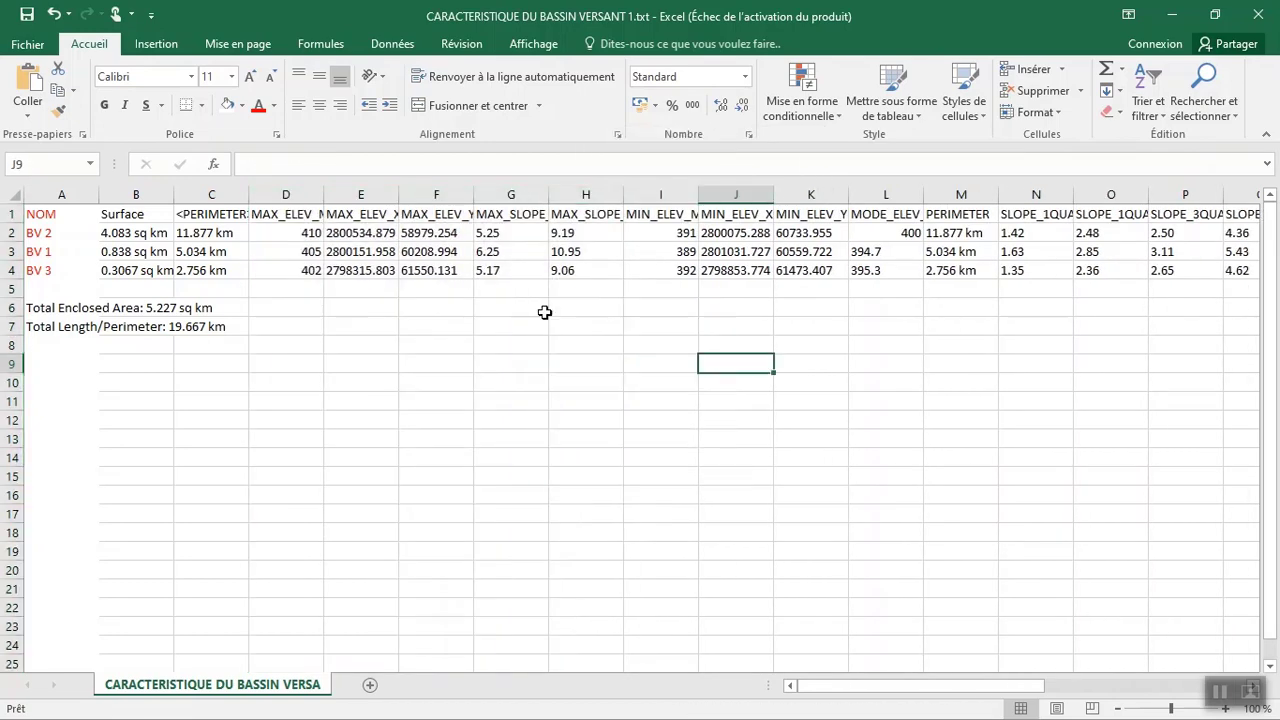
- Fit the MAX_ELEV_M column's width to its content and delete columns E to H, from MAX_ELEV_X through the second MAX_SLOPE column
{"action": "double_click", "coordinate": [323, 196]}
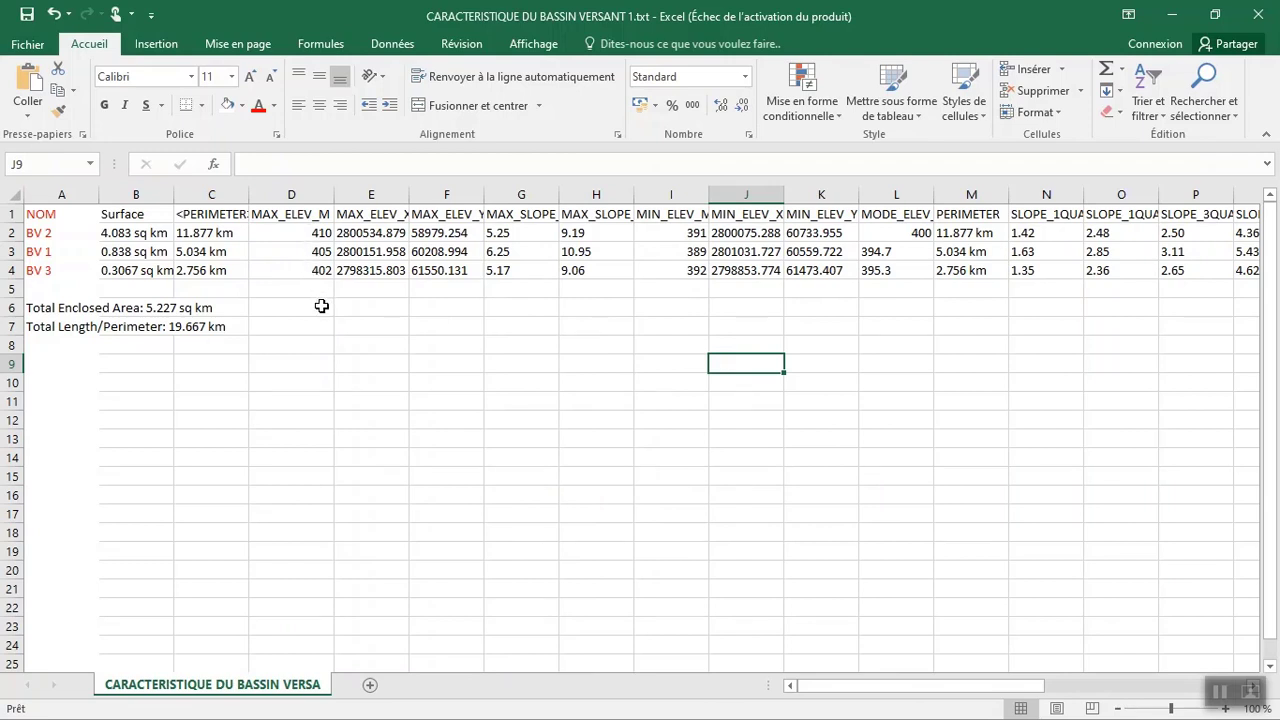
{"action": "left_click", "coordinate": [374, 192]}
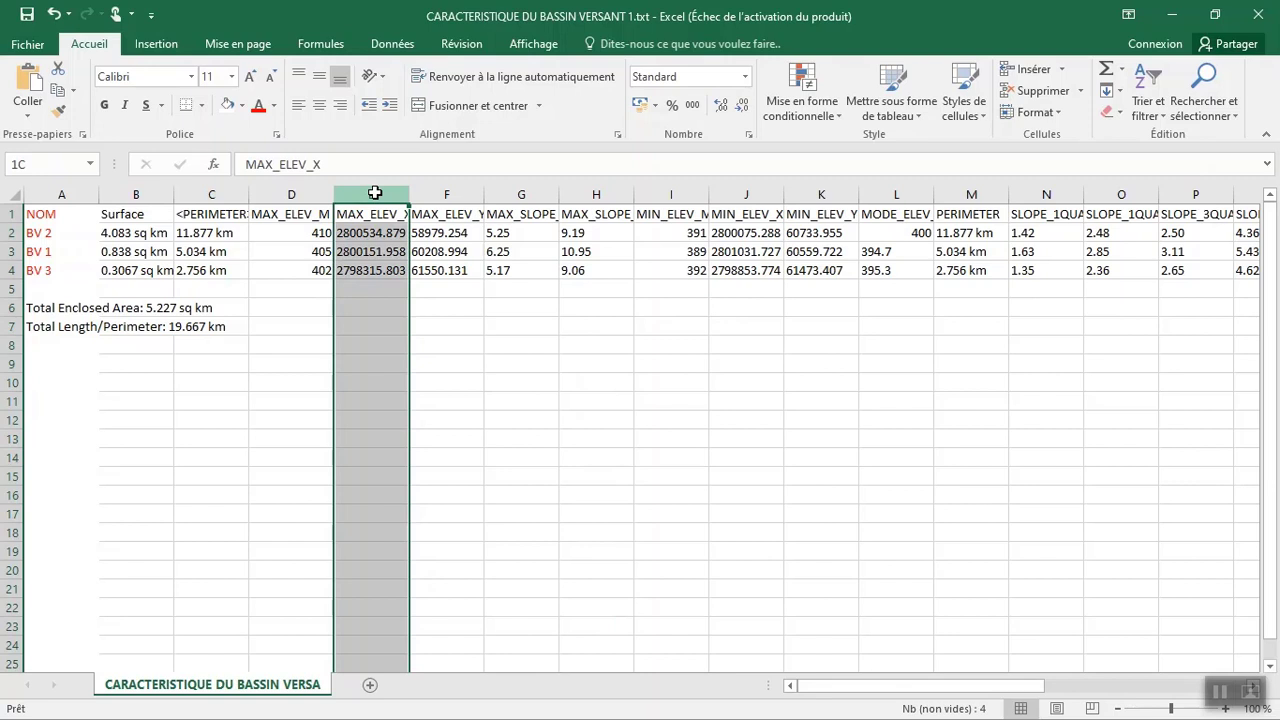
{"action": "left_click_drag", "start_coordinate": [374, 192], "coordinate": [580, 182]}
{"action": "right_click", "coordinate": [583, 190]}
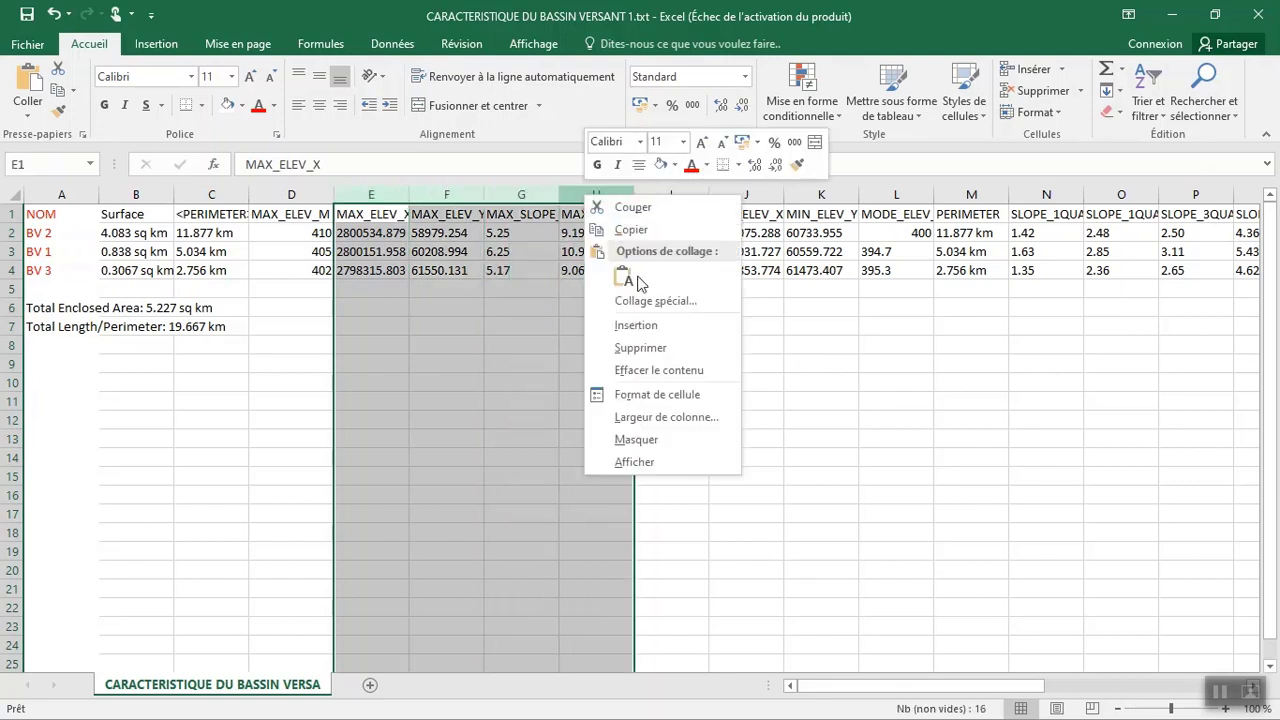
{"action": "left_click", "coordinate": [652, 346]}
{"action": "left_click", "coordinate": [552, 362]}
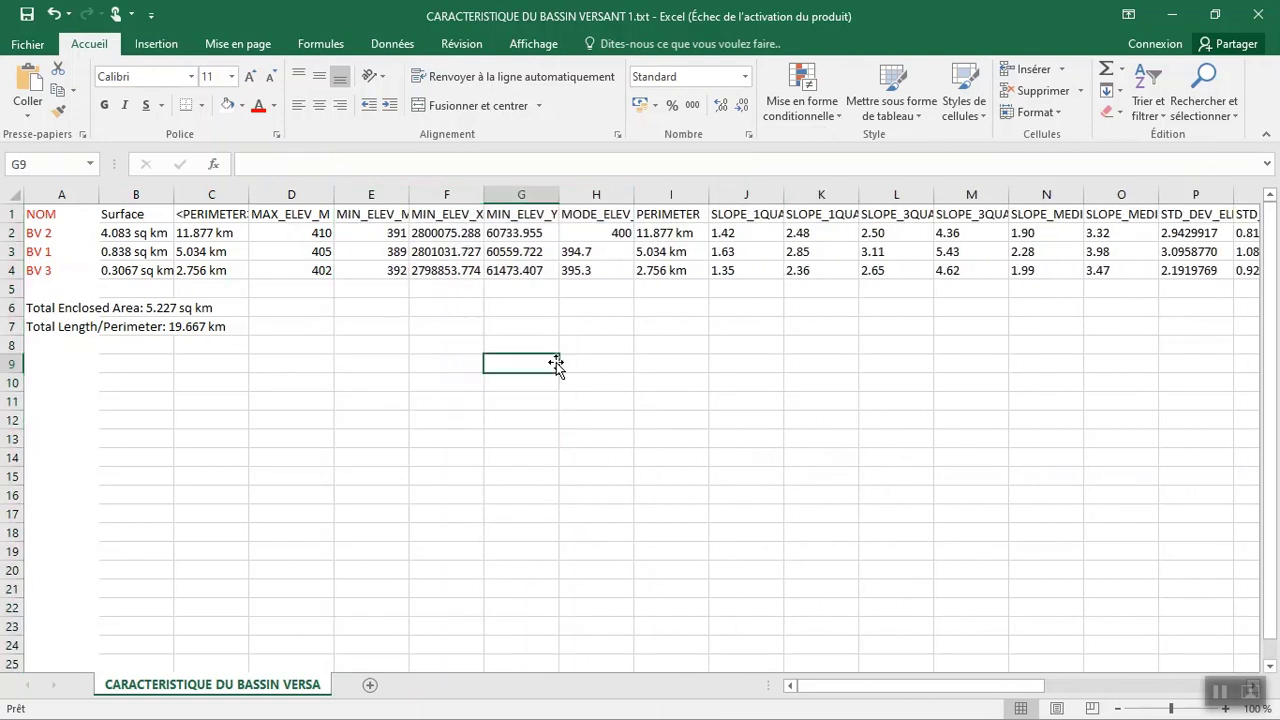
- Delete columns F to I, from MIN_ELEV_X through the duplicate PERIMETER column
{"action": "left_click", "coordinate": [438, 197]}
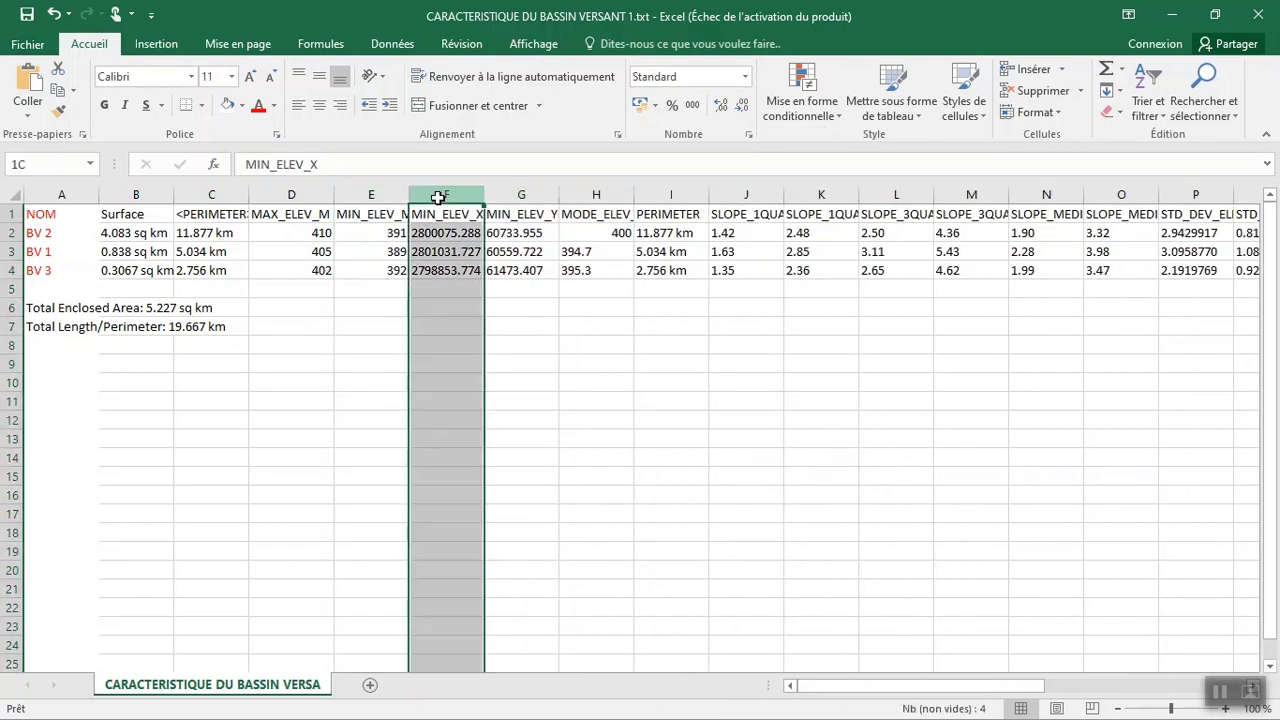
{"action": "left_click_drag", "start_coordinate": [438, 197], "coordinate": [640, 205]}
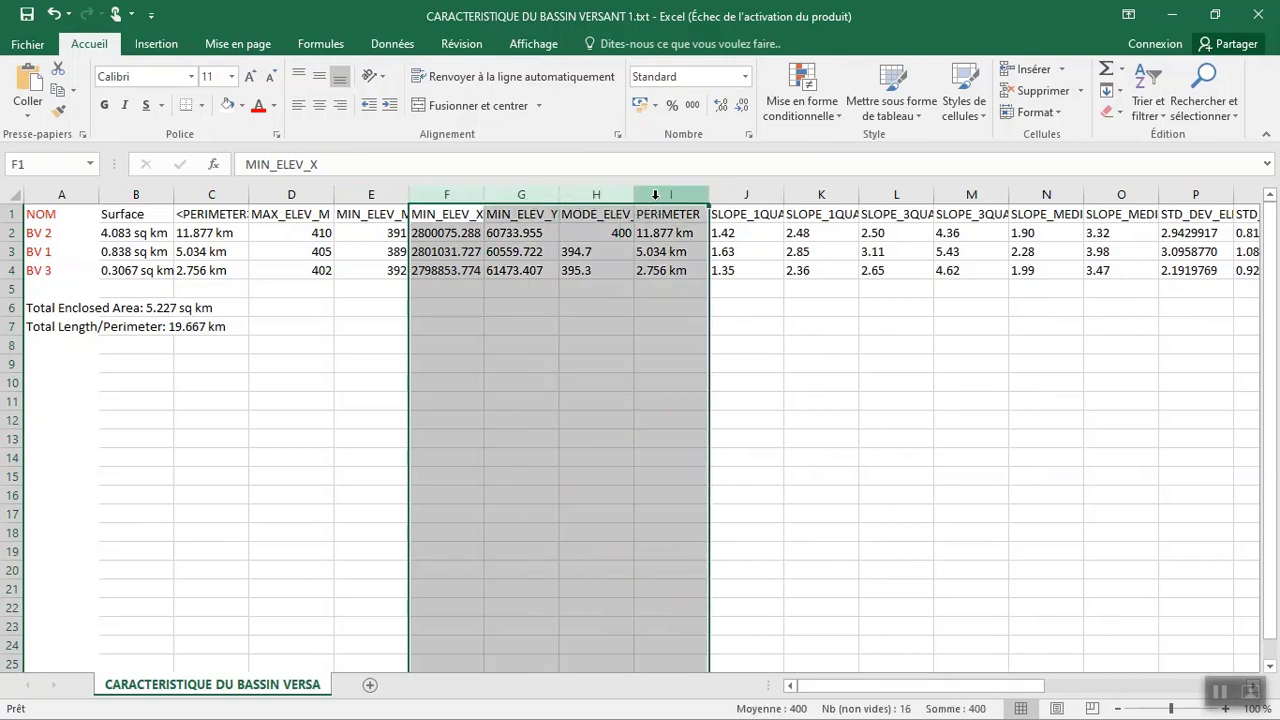
{"action": "right_click", "coordinate": [657, 200]}
{"action": "left_click", "coordinate": [750, 351]}
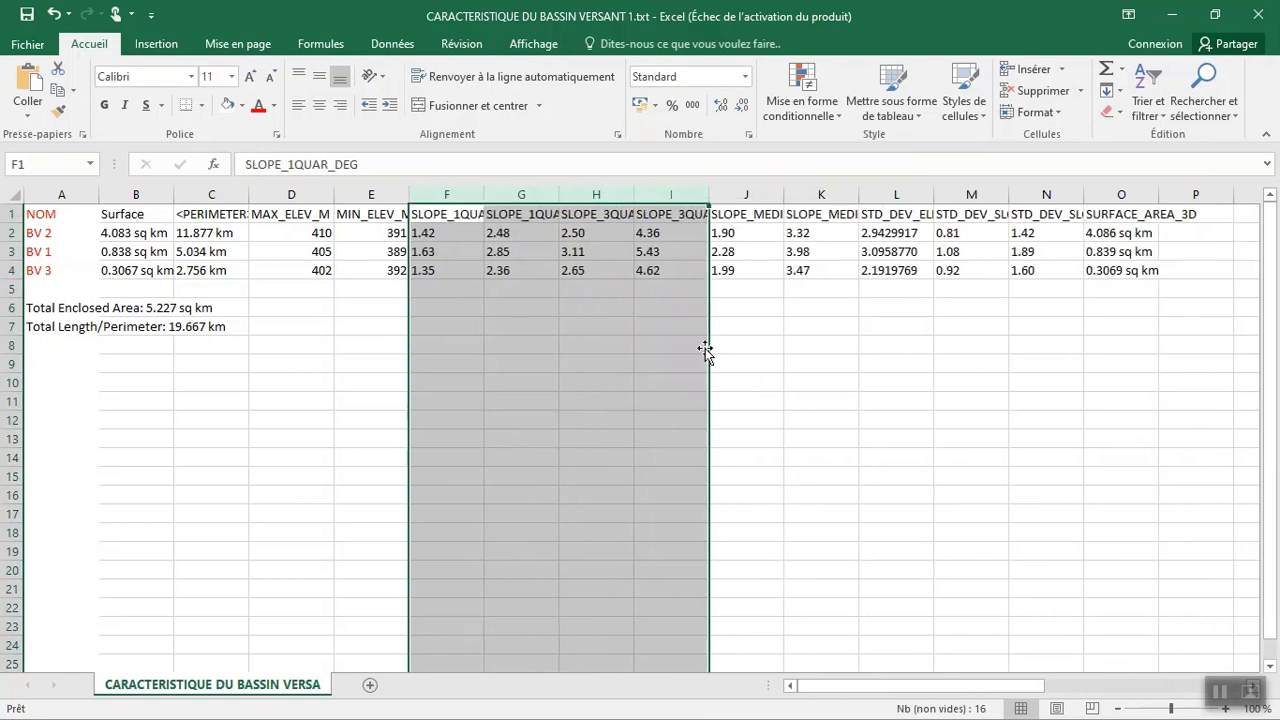
{"action": "left_click", "coordinate": [760, 398]}
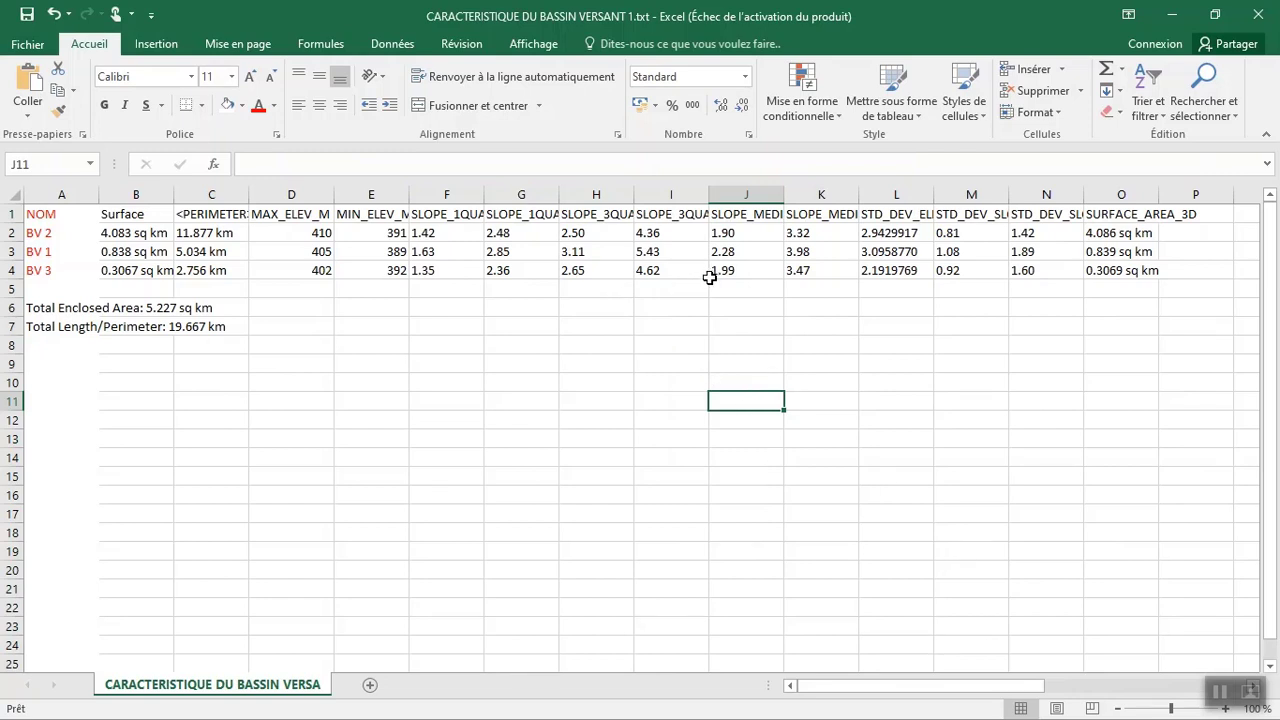
- Fit the widths of the SLOPE_MEDIAN_DEG, SLOPE_MEDIAN_PCT and STD_DEV_ELEV_M columns to their content
{"action": "double_click", "coordinate": [786, 193]}
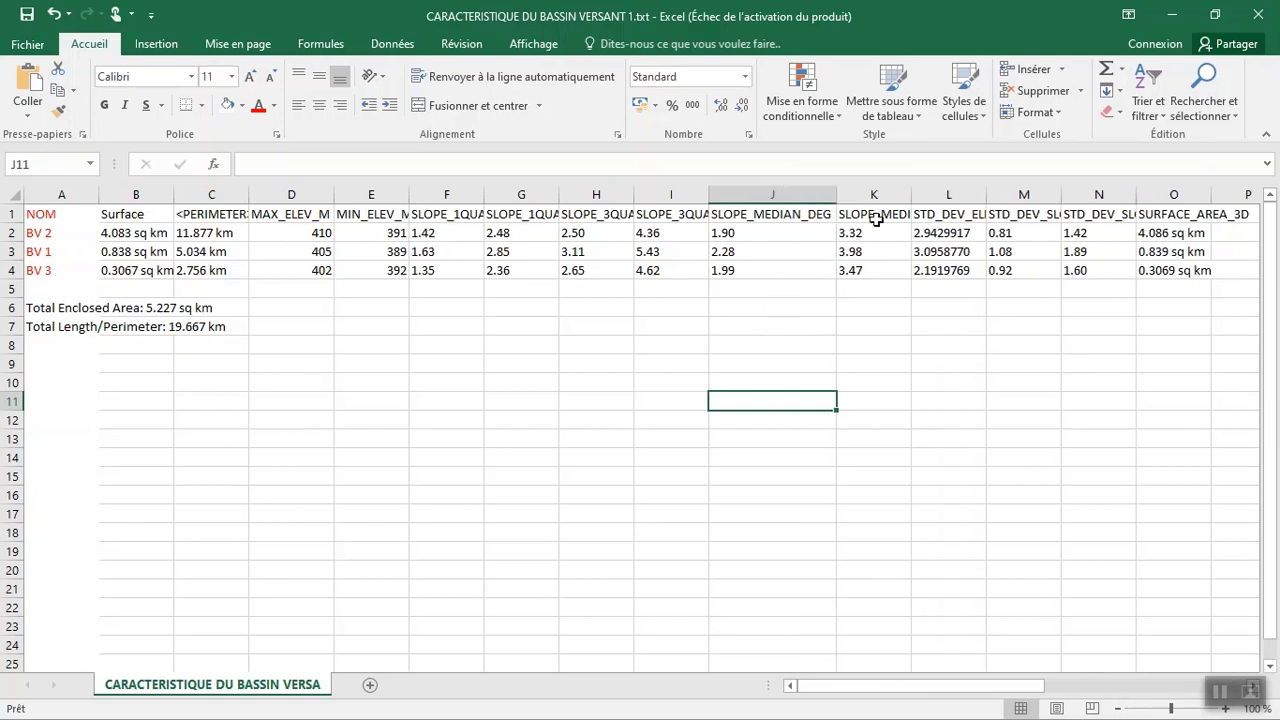
{"action": "double_click", "coordinate": [911, 192]}
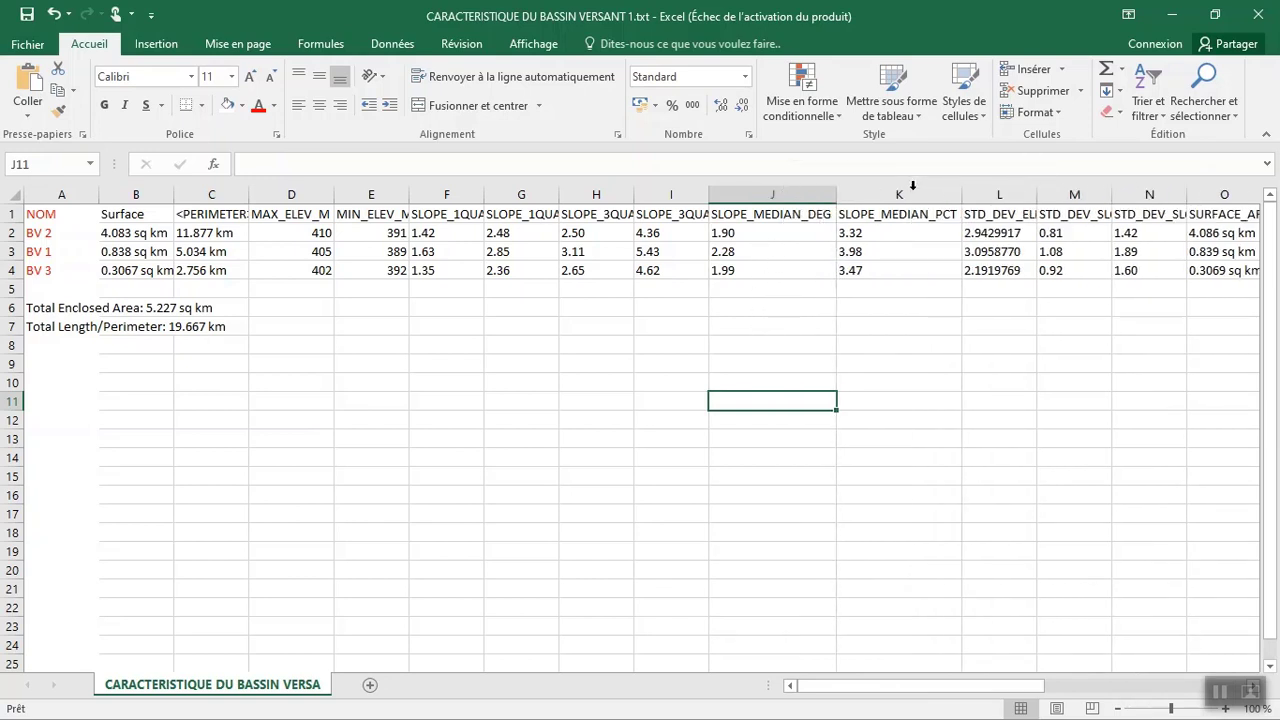
{"action": "double_click", "coordinate": [1034, 190]}
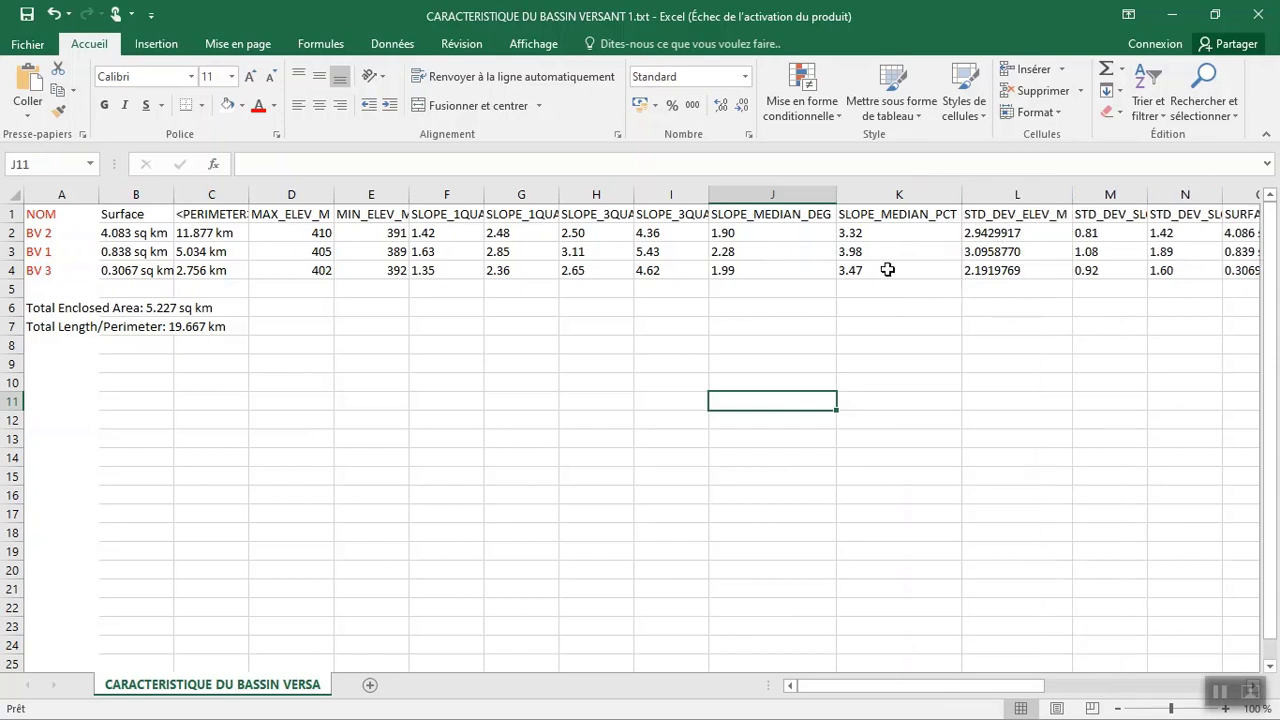
- Colour the three SLOPE_MEDIAN_DEG values in J2:J4 red
{"action": "left_click_drag", "start_coordinate": [756, 230], "coordinate": [759, 269]}
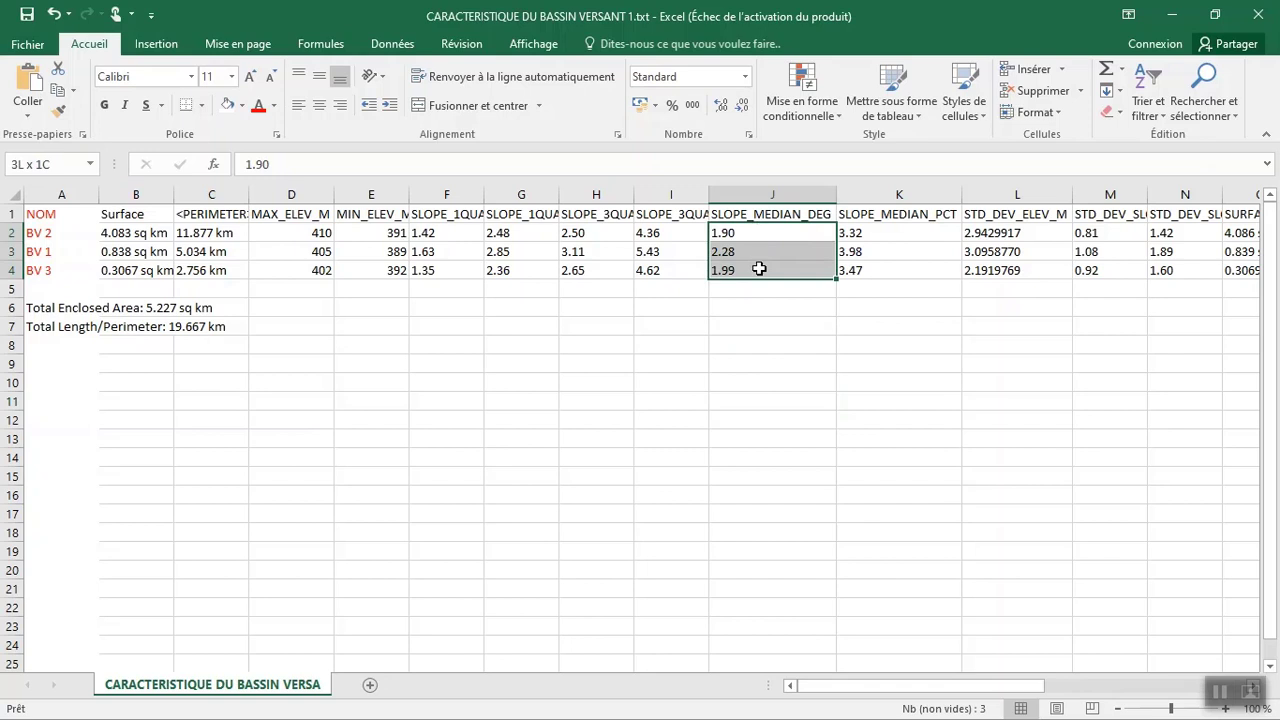
{"action": "left_click", "coordinate": [258, 105]}
{"action": "left_click", "coordinate": [503, 389]}
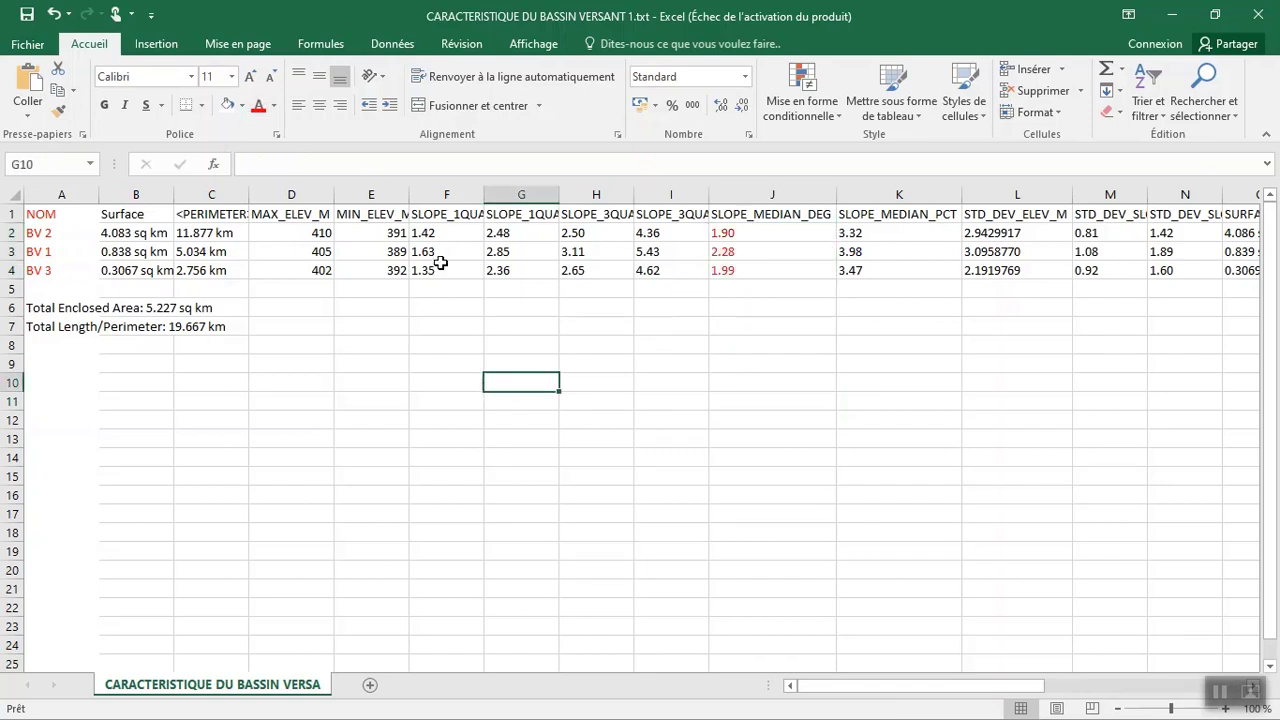
- Delete columns F to I, which hold the first and third quartile slopes
{"action": "left_click", "coordinate": [454, 197]}
{"action": "left_click_drag", "start_coordinate": [454, 197], "coordinate": [668, 197]}
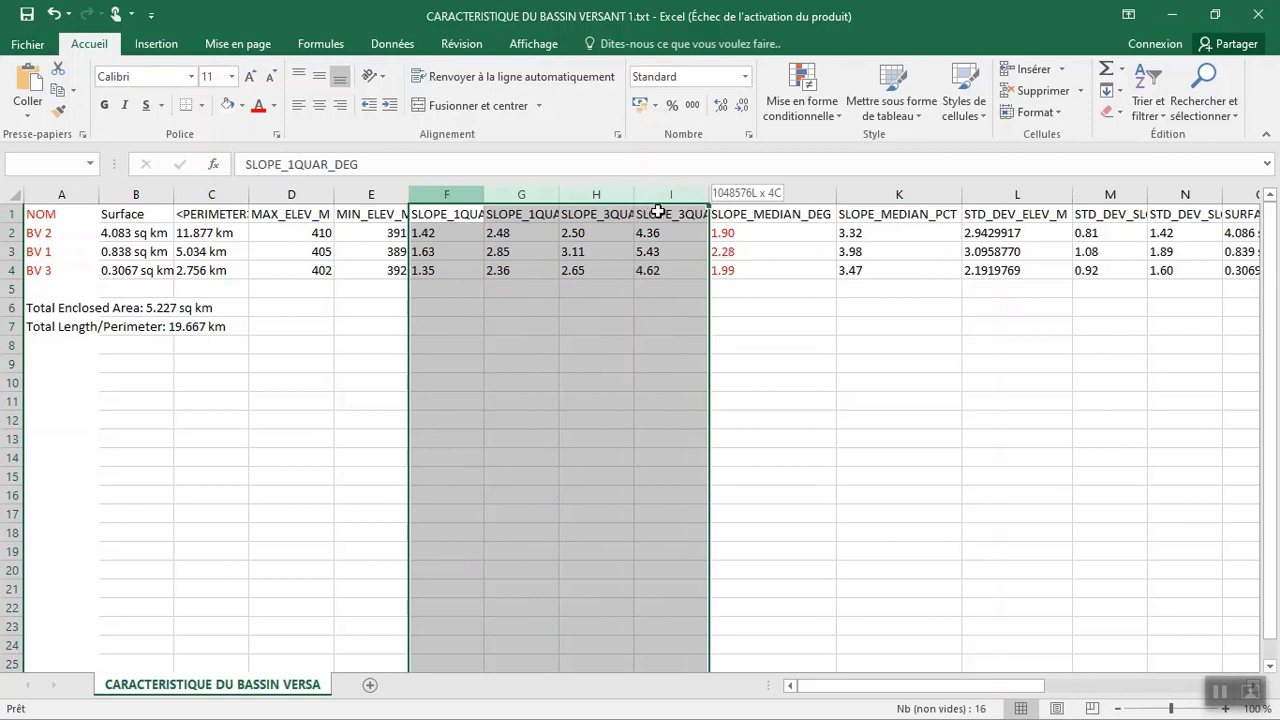
{"action": "right_click", "coordinate": [672, 200]}
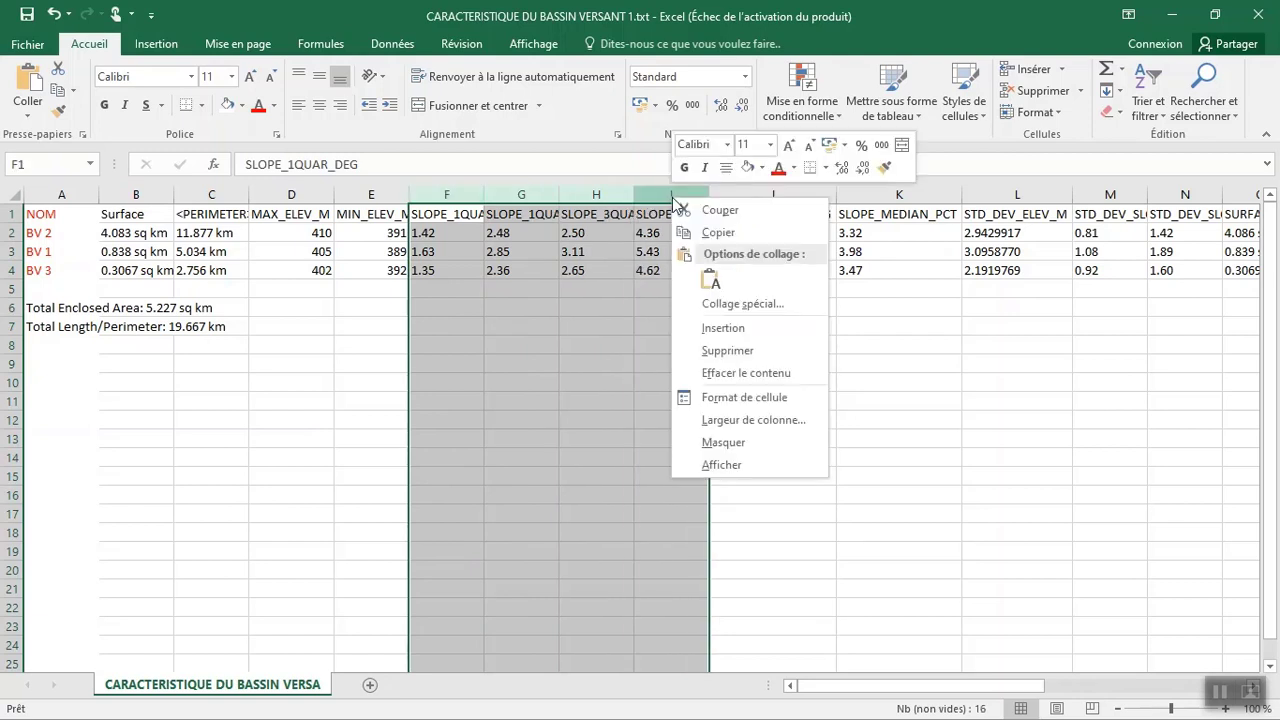
{"action": "left_click", "coordinate": [745, 350]}
{"action": "left_click", "coordinate": [652, 350]}
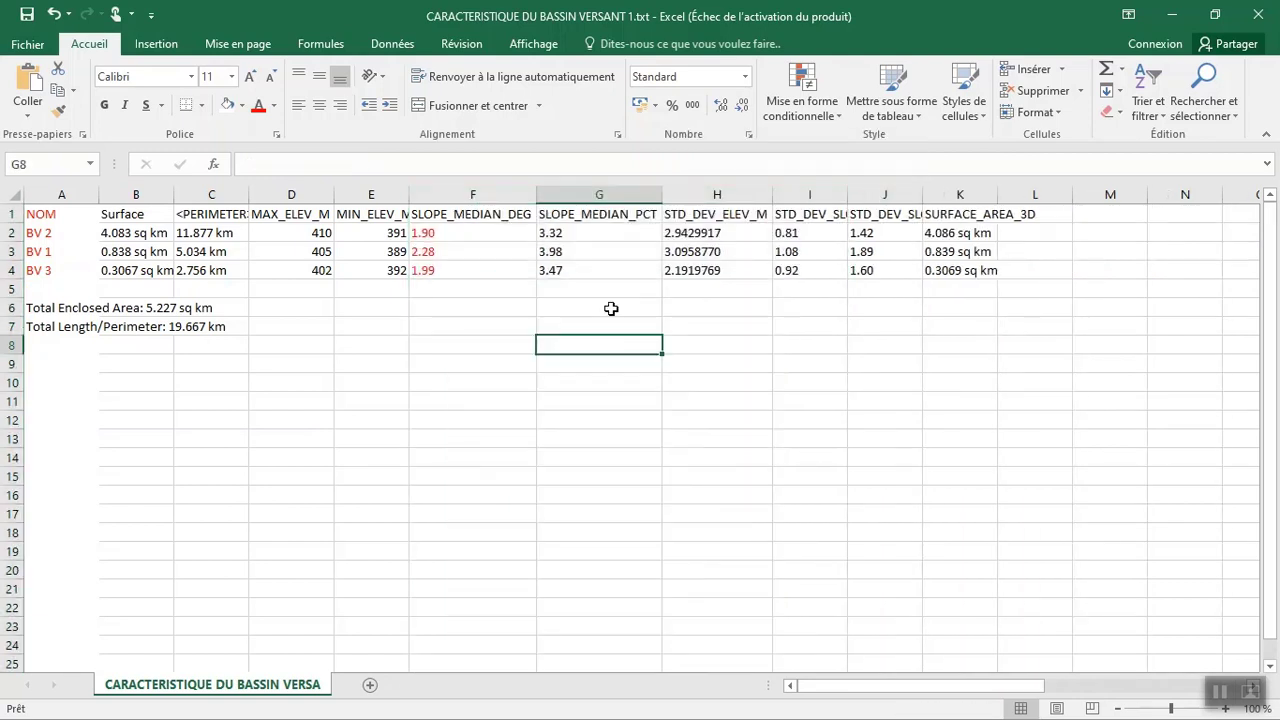
- Delete the five columns G to K, from SLOPE_MEDIAN_PCT through SURFACE_AREA_3D
{"action": "left_click", "coordinate": [585, 192]}
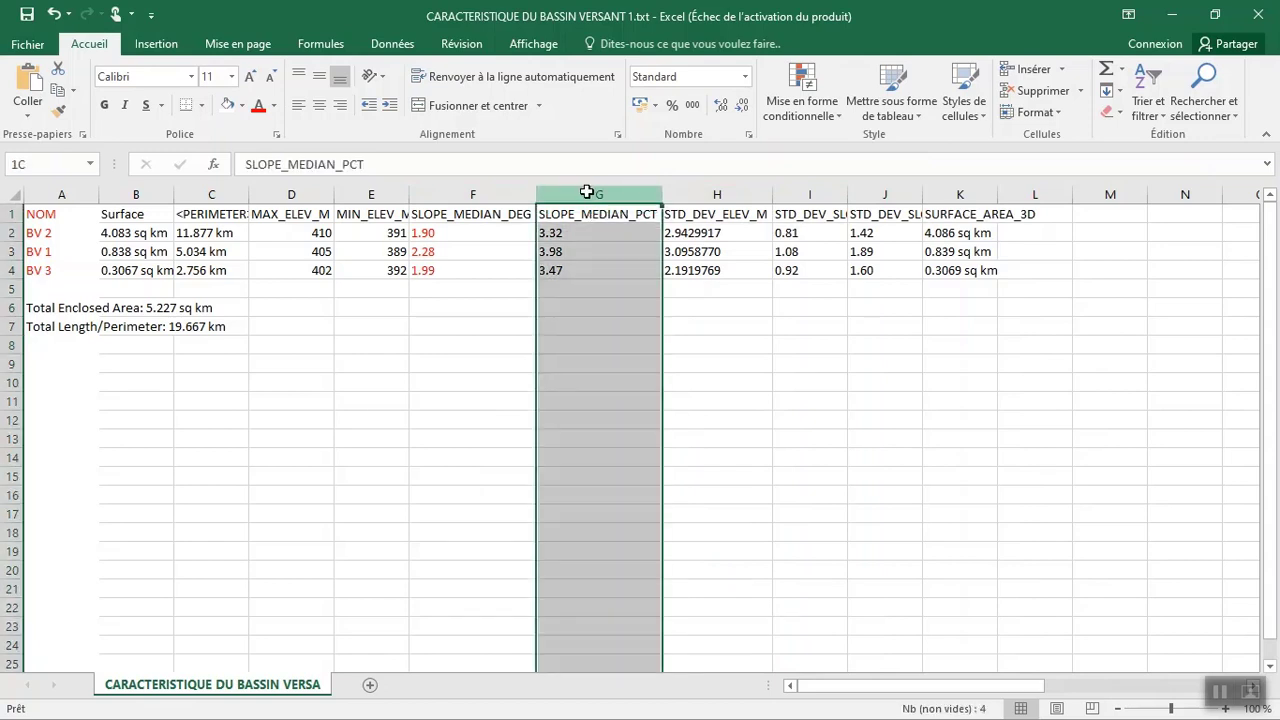
{"action": "left_click_drag", "start_coordinate": [587, 192], "coordinate": [884, 183]}
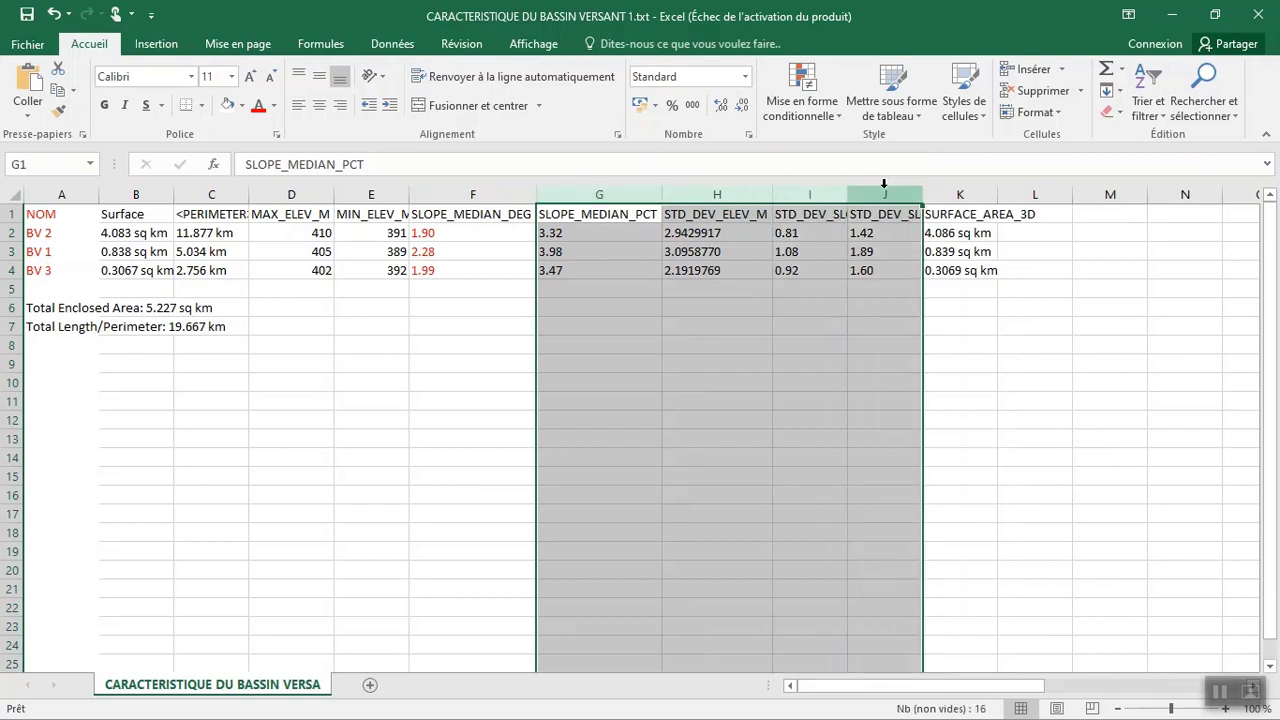
{"action": "right_click", "coordinate": [888, 194]}
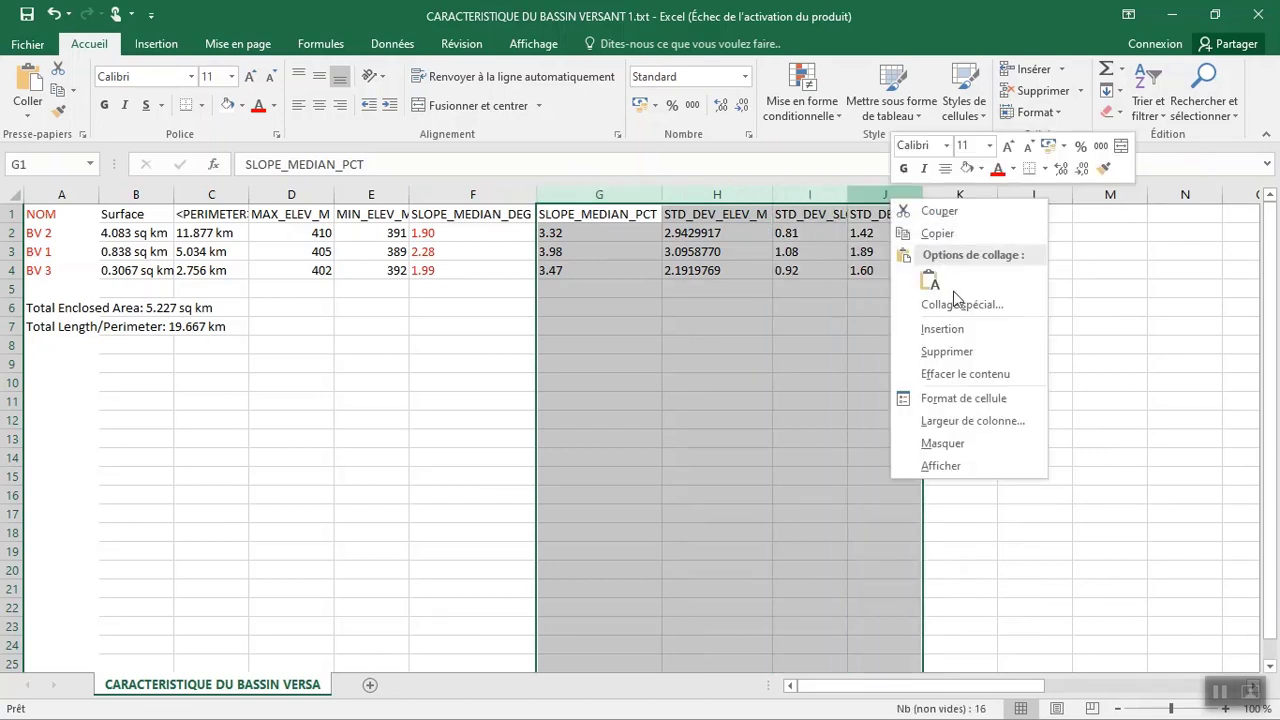
{"action": "left_click", "coordinate": [962, 360]}
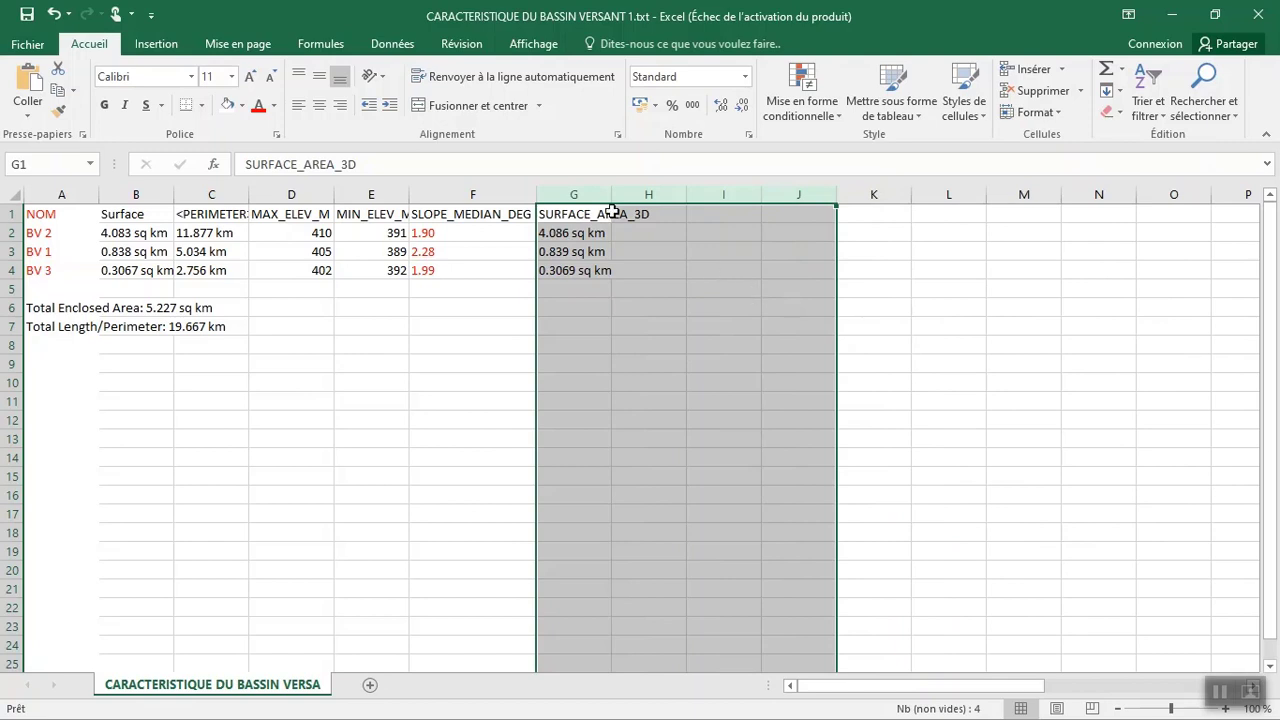
{"action": "left_click", "coordinate": [574, 194]}
{"action": "right_click", "coordinate": [574, 194]}
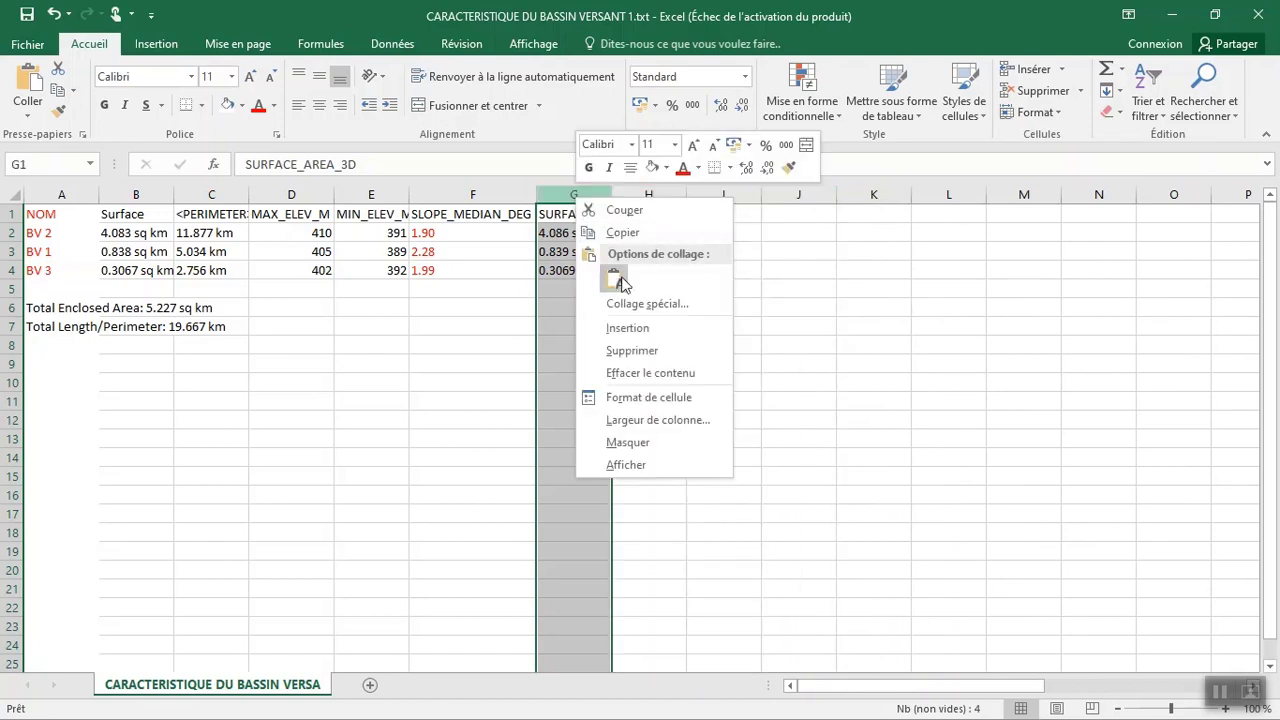
{"action": "left_click", "coordinate": [641, 351]}
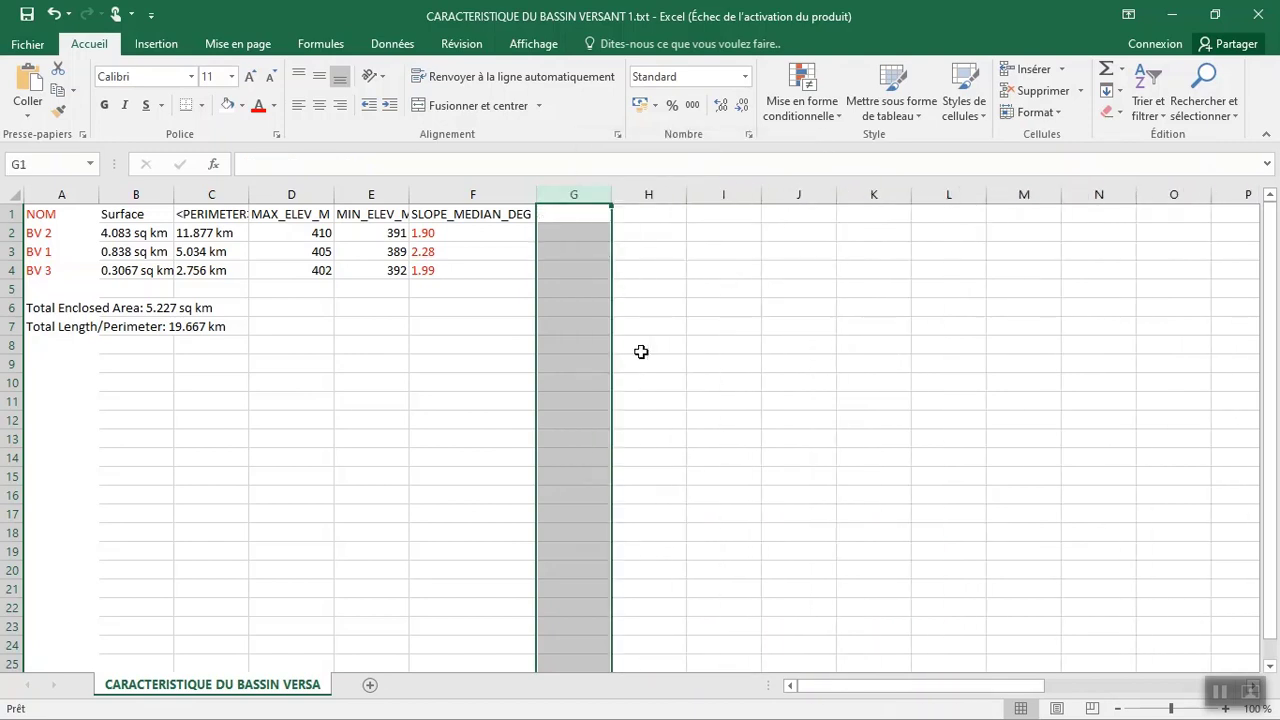
{"action": "left_click", "coordinate": [641, 351]}
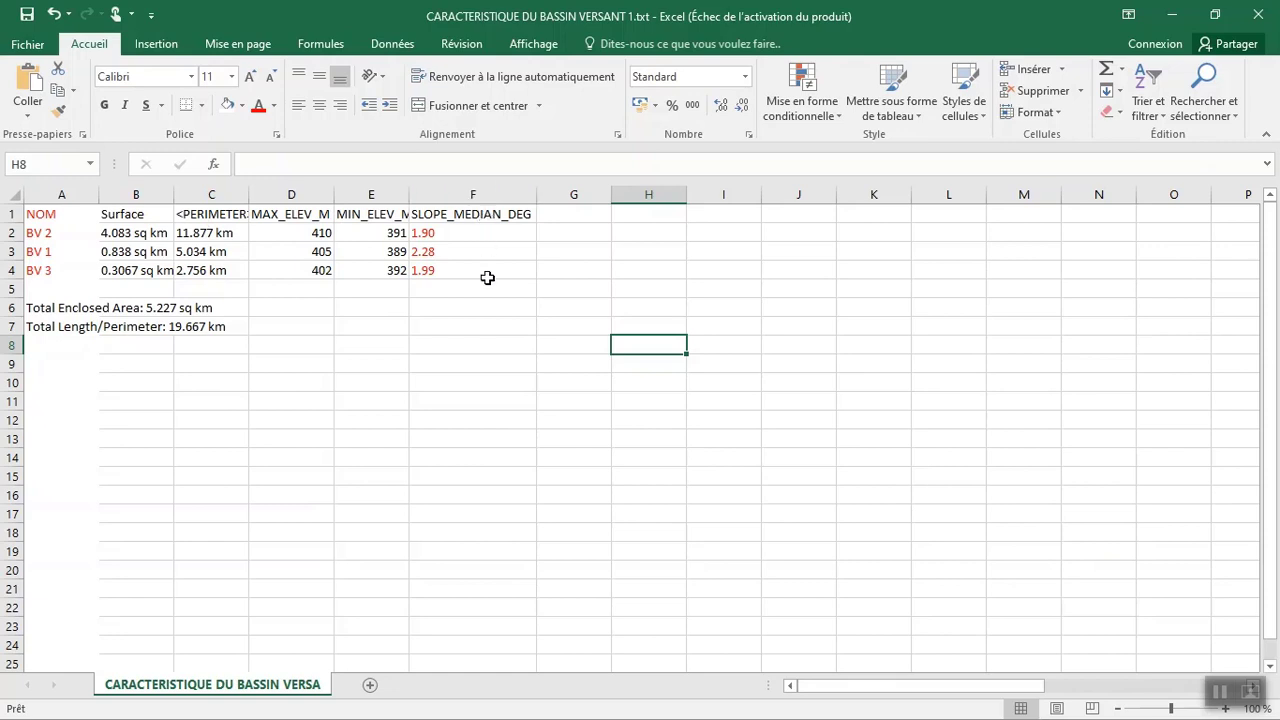
- Rename the <PERIMETER> header in C1 as perimetre
{"action": "left_click", "coordinate": [195, 217]}
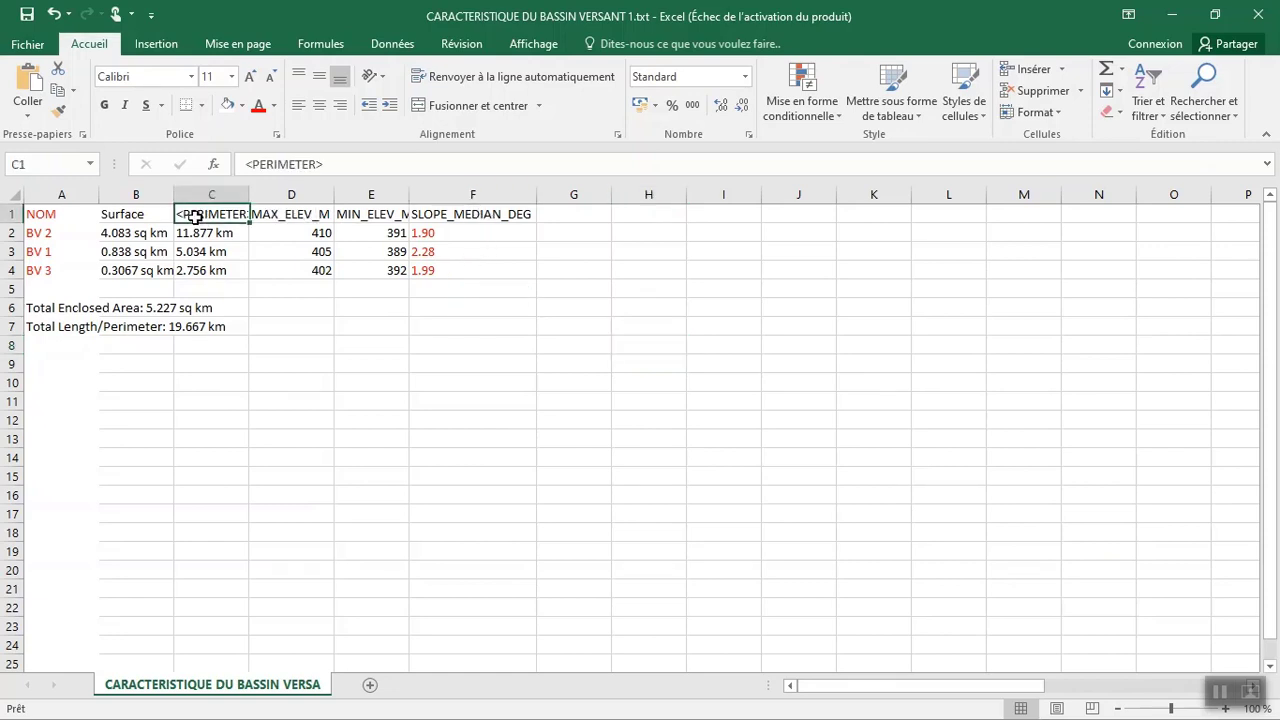
{"action": "type", "text": "per"}
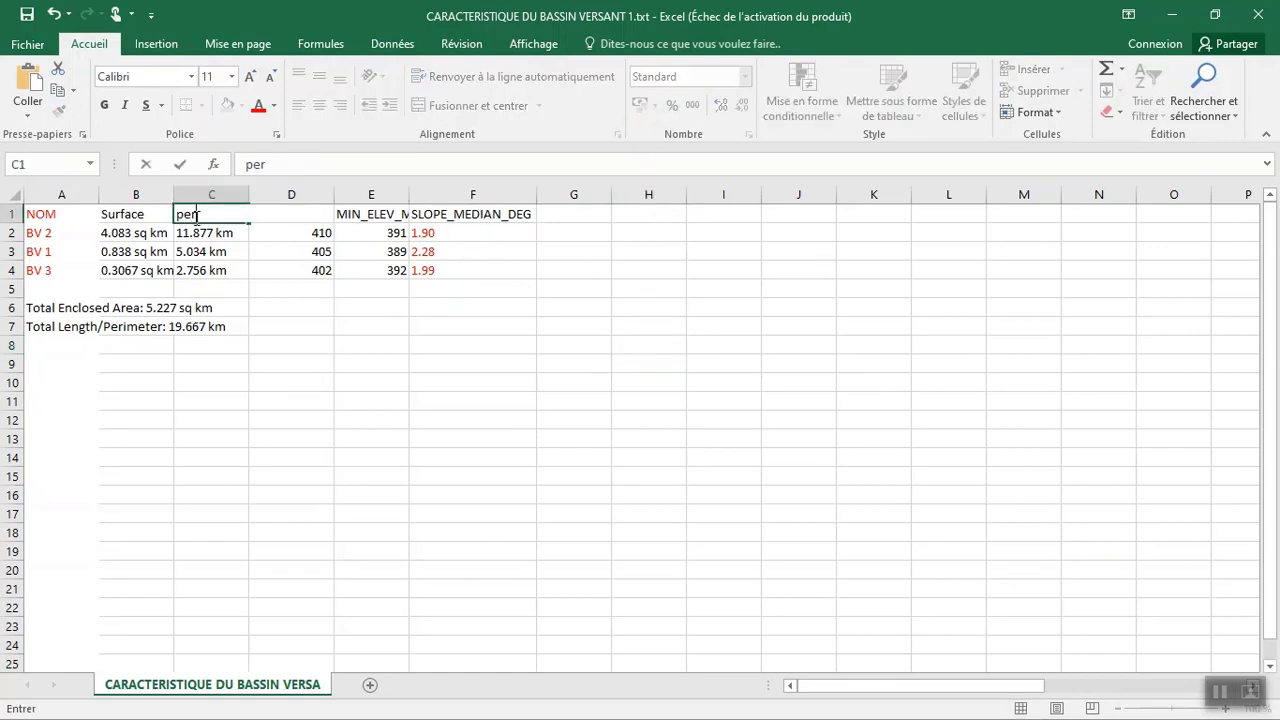
{"action": "type", "text": "imetre"}
{"action": "key", "text": "Tab"}
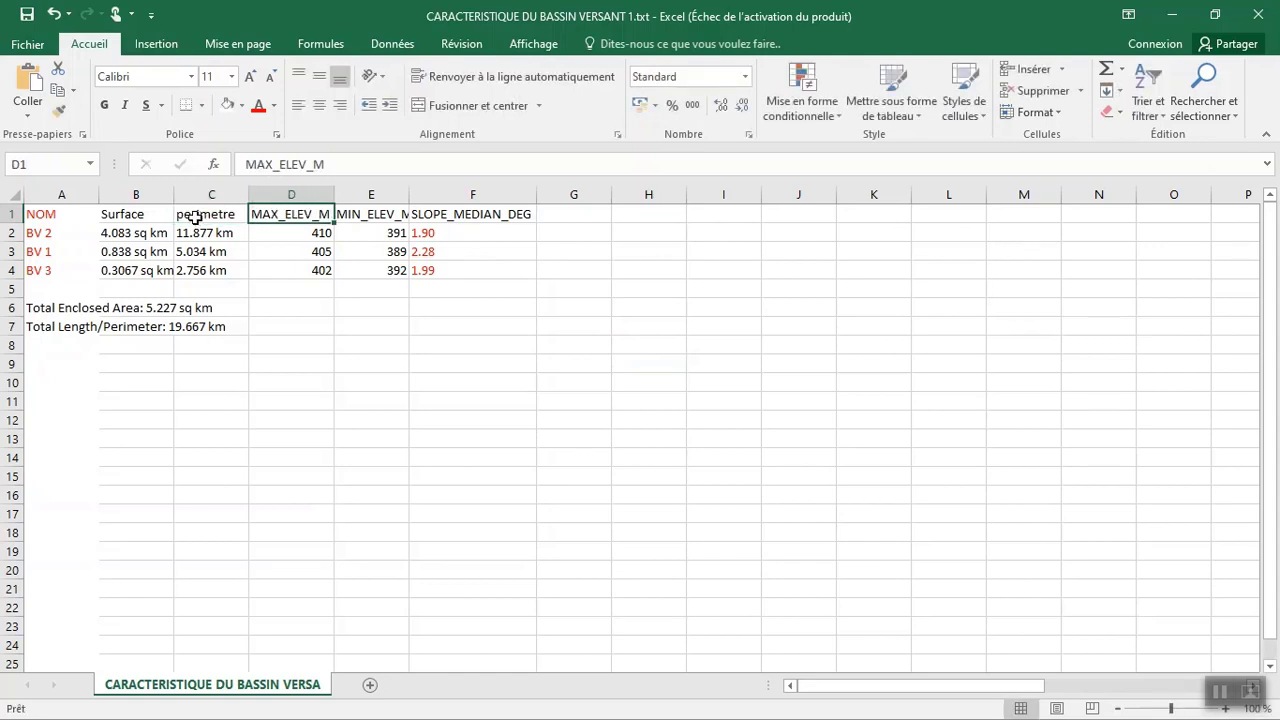
- Enter the header in C1 in capitals as PERIMETRE
{"action": "left_click", "coordinate": [195, 217]}
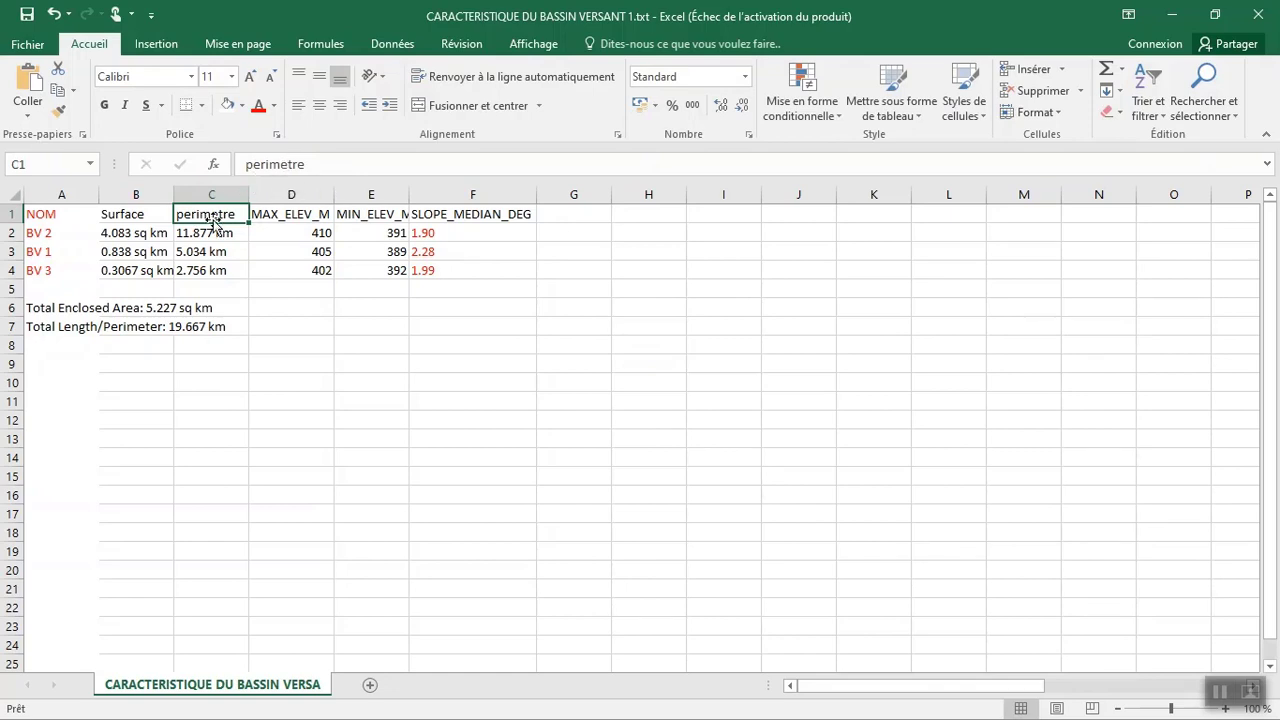
{"action": "type", "text": "PER"}
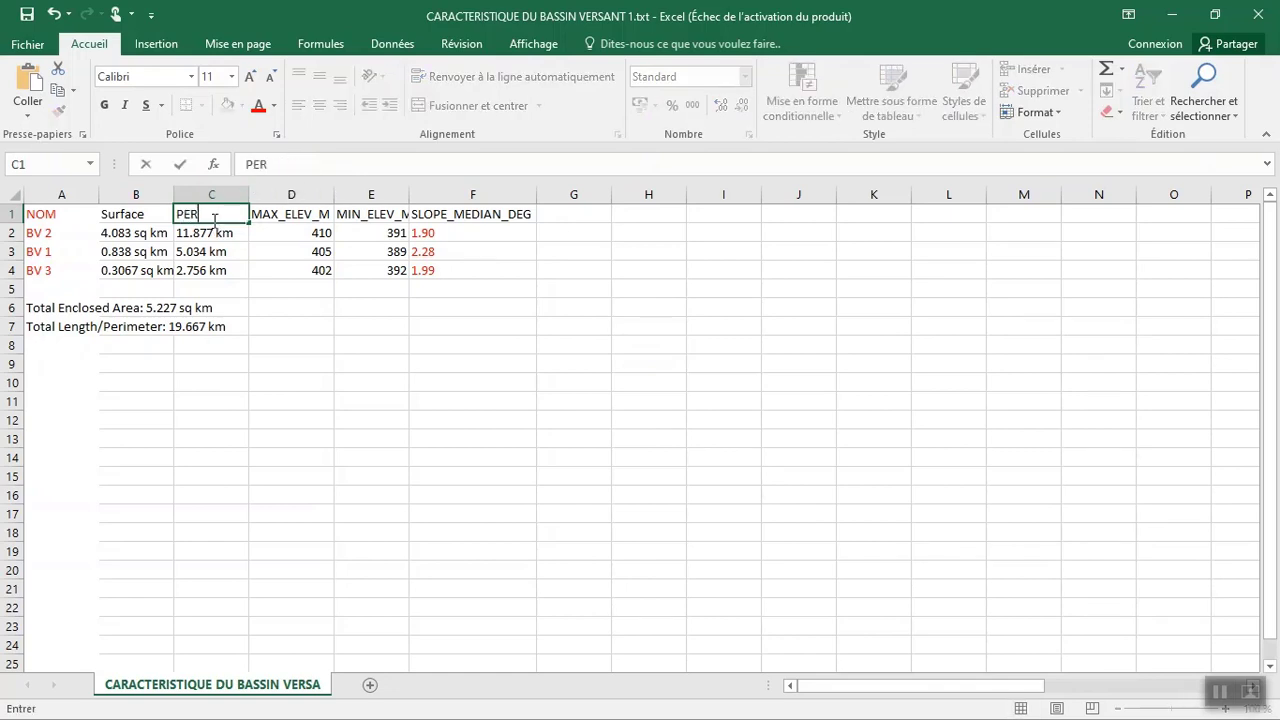
{"action": "type", "text": "IMETRE"}
{"action": "key", "text": "Tab"}
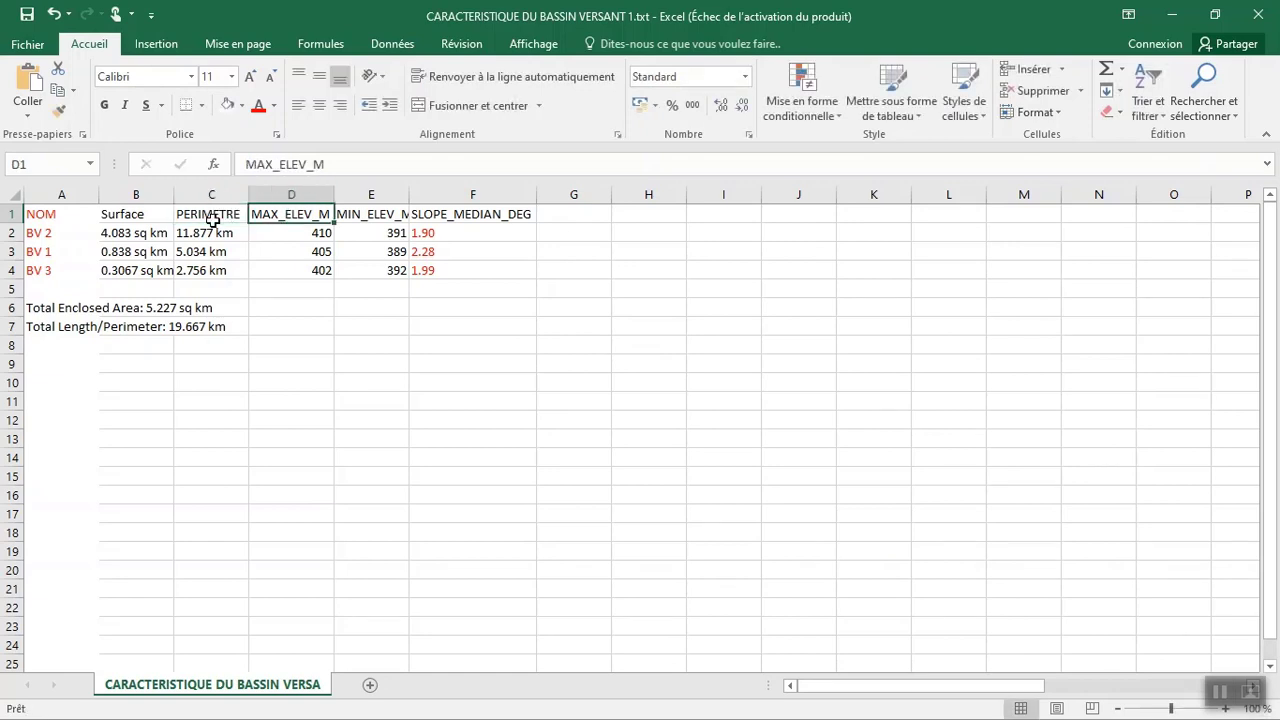
- Rename the headers in D1, E1 and F1 as ALTITUDE MAX, ALTITUDE MIN and PENTE MOYENNE
{"action": "type", "text": "A"}
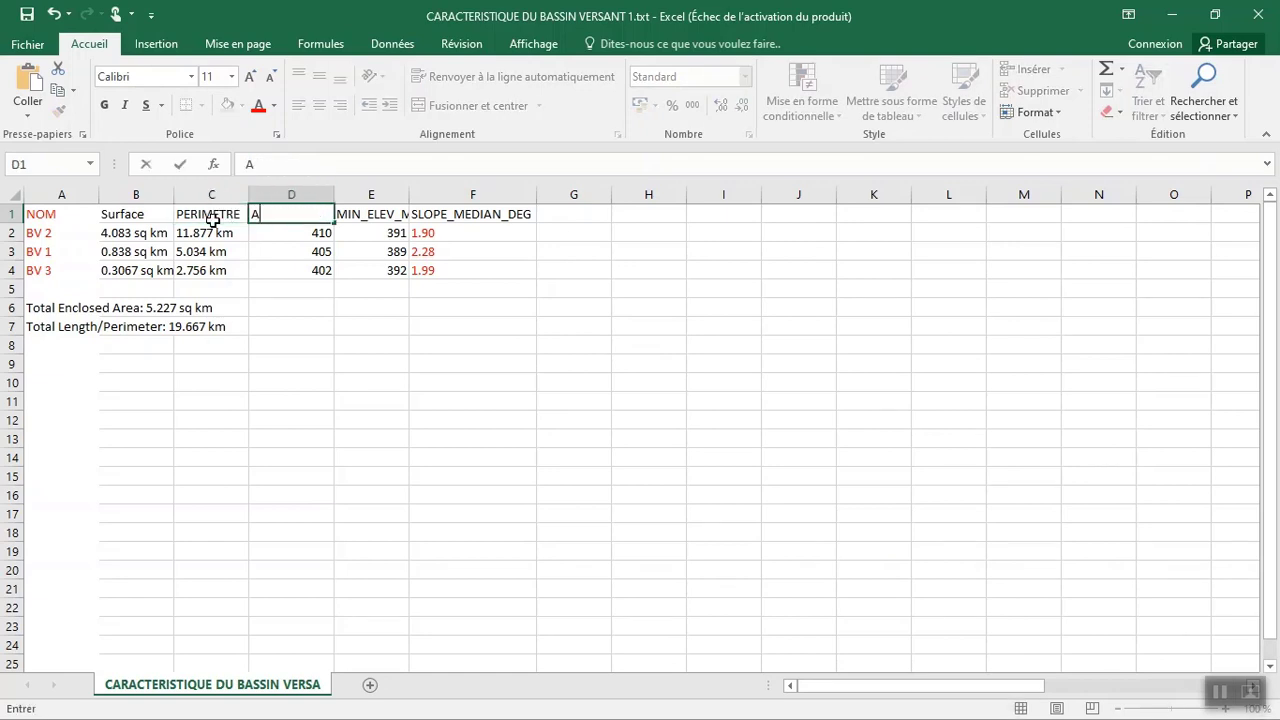
{"action": "type", "text": "LTITUM"}
{"action": "type", "text": "E MAX"}
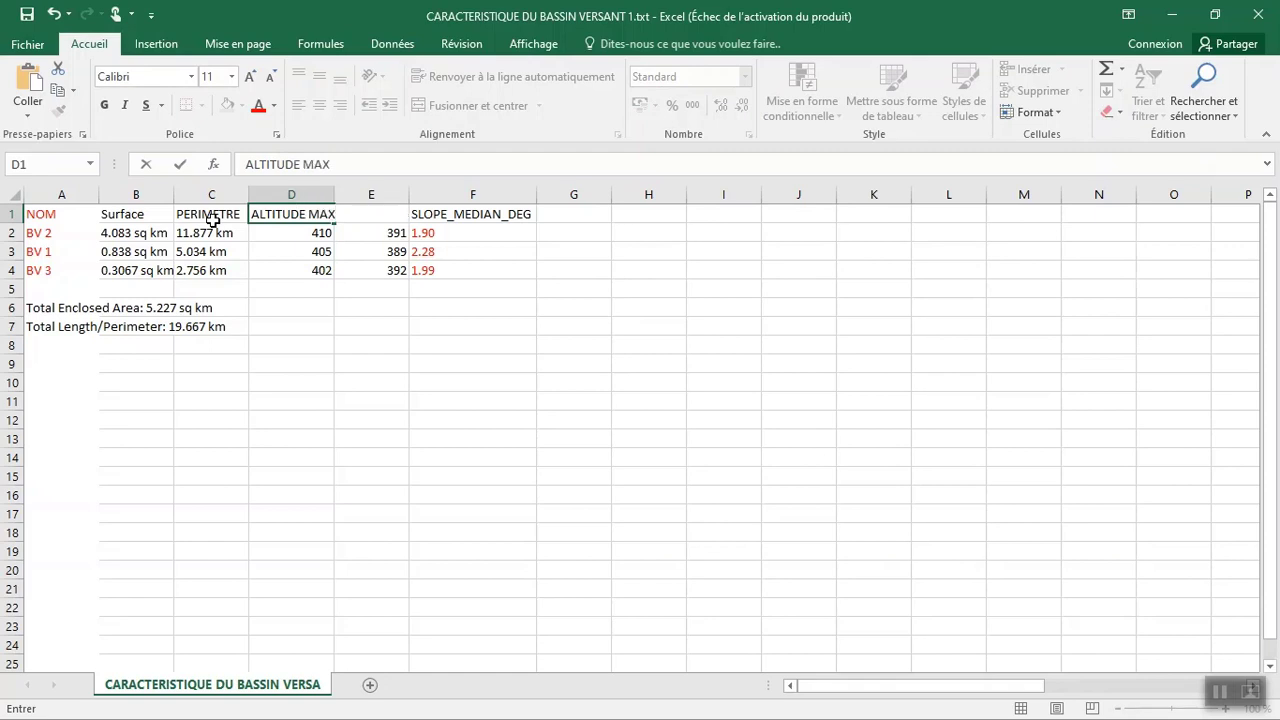
{"action": "key", "text": "Tab"}
{"action": "type", "text": "A"}
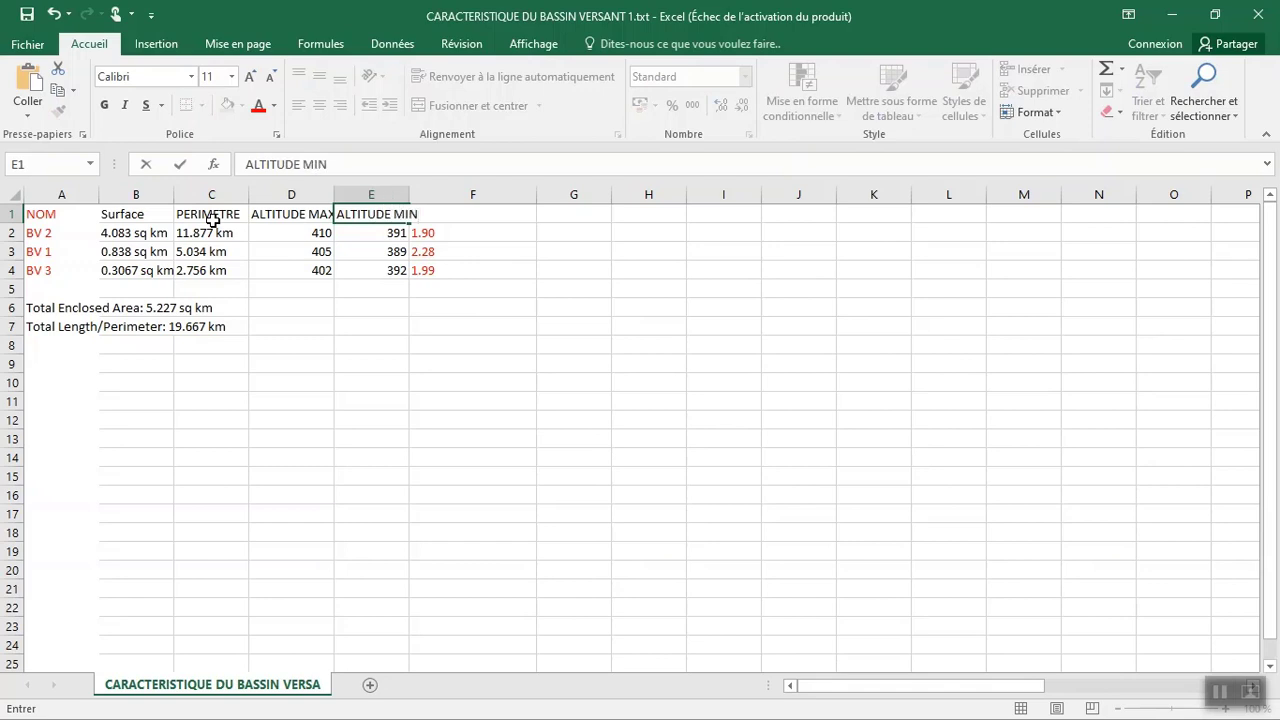
{"action": "key", "text": "Tab"}
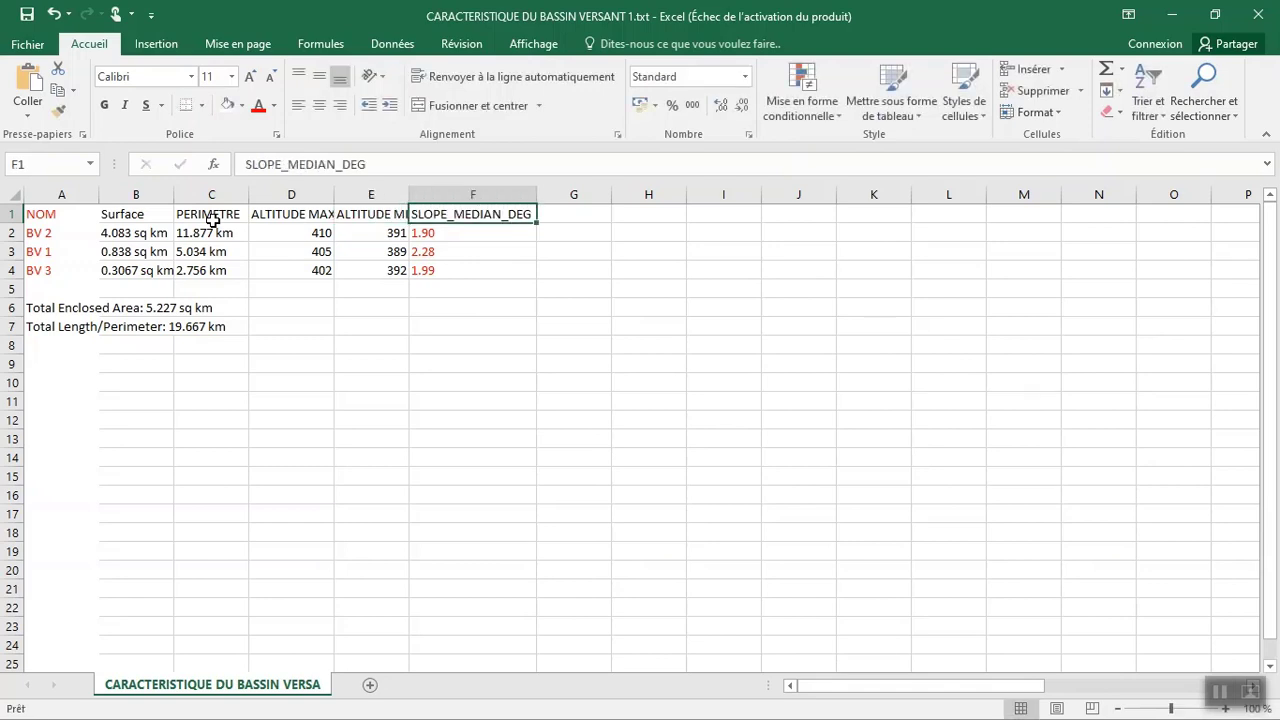
{"action": "type", "text": "PEN"}
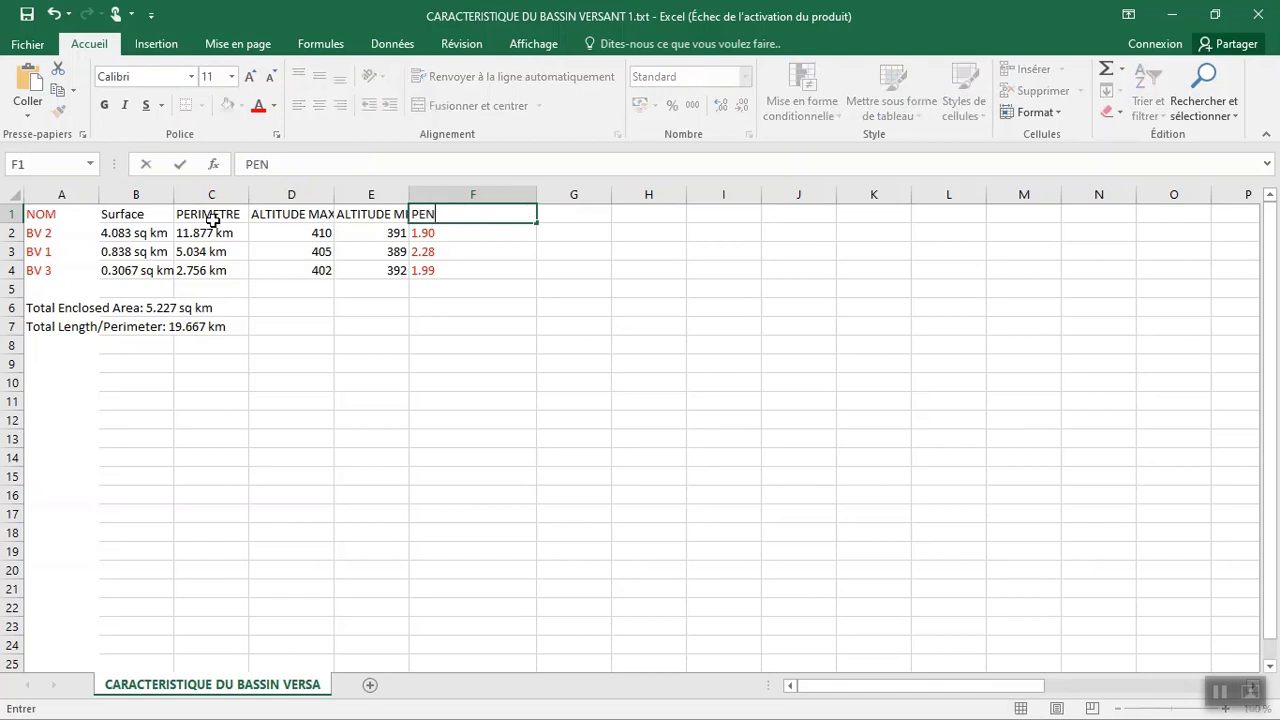
{"action": "type", "text": "TE MOYENNE"}
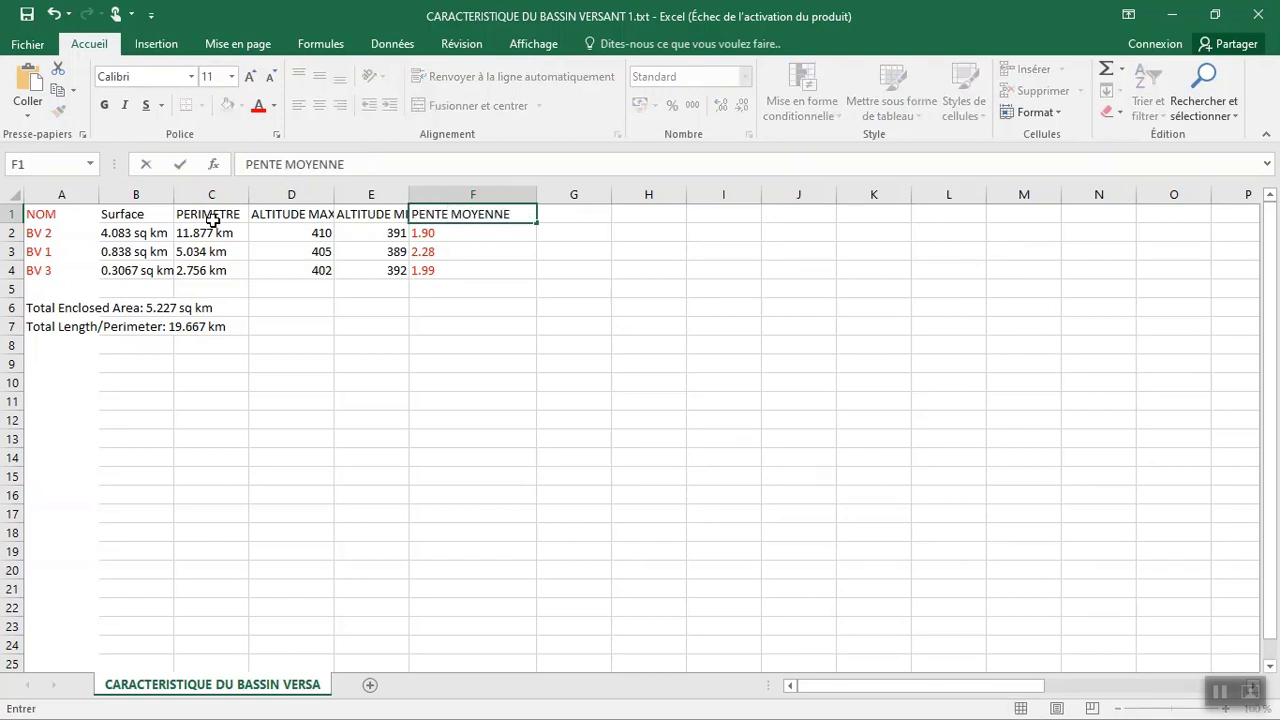
{"action": "left_click", "coordinate": [625, 405]}
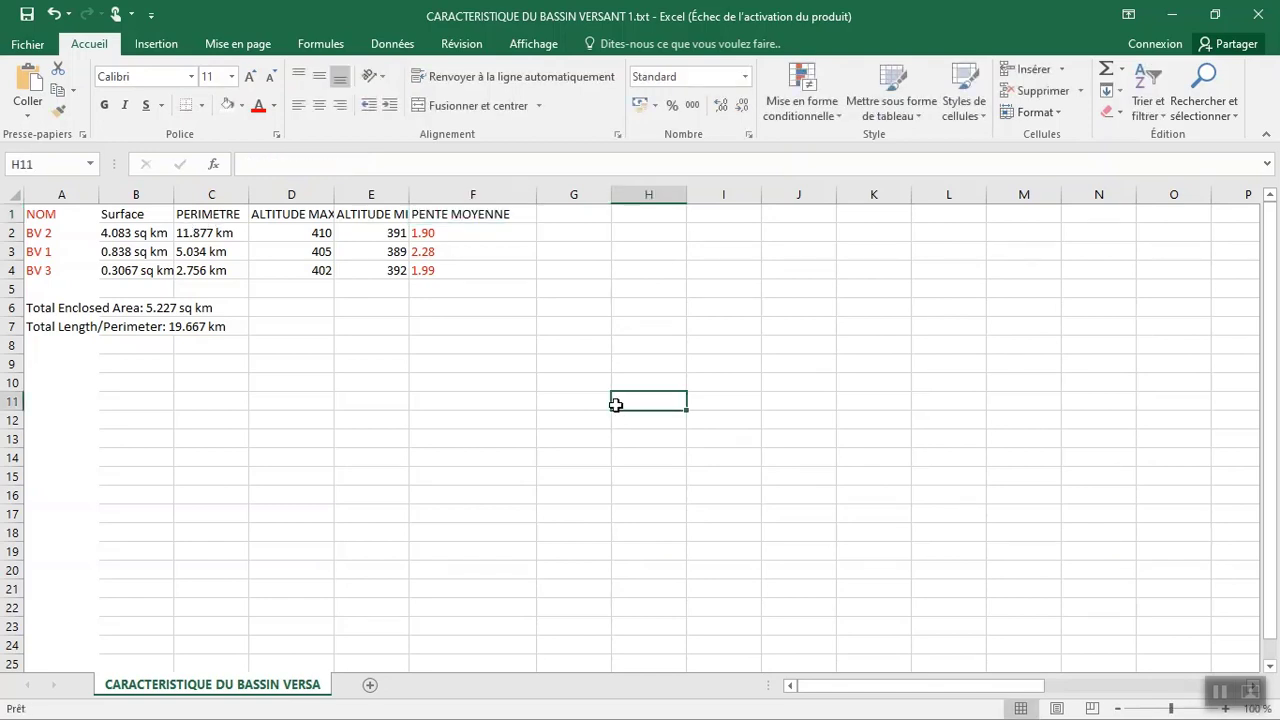
- Fit the ALTITUDE MAX and ALTITUDE MIN columns to their content and apply all borders to A1:F4
{"action": "double_click", "coordinate": [334, 194]}
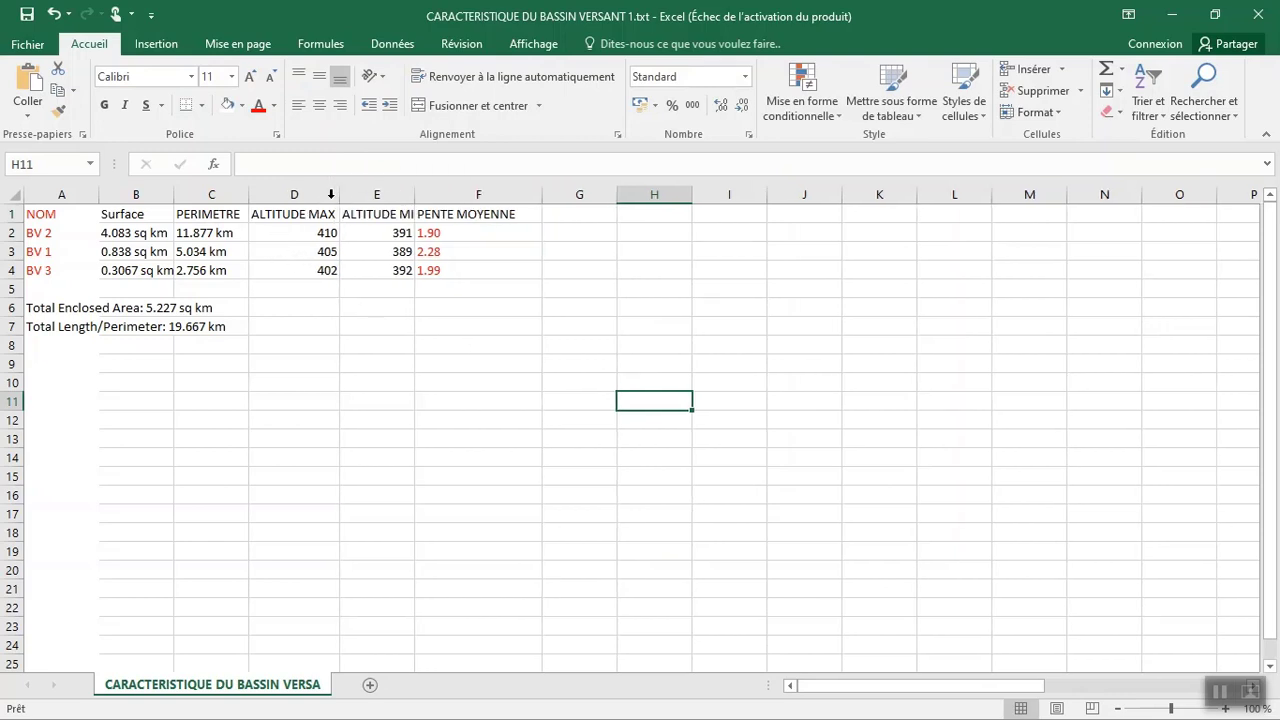
{"action": "double_click", "coordinate": [415, 190]}
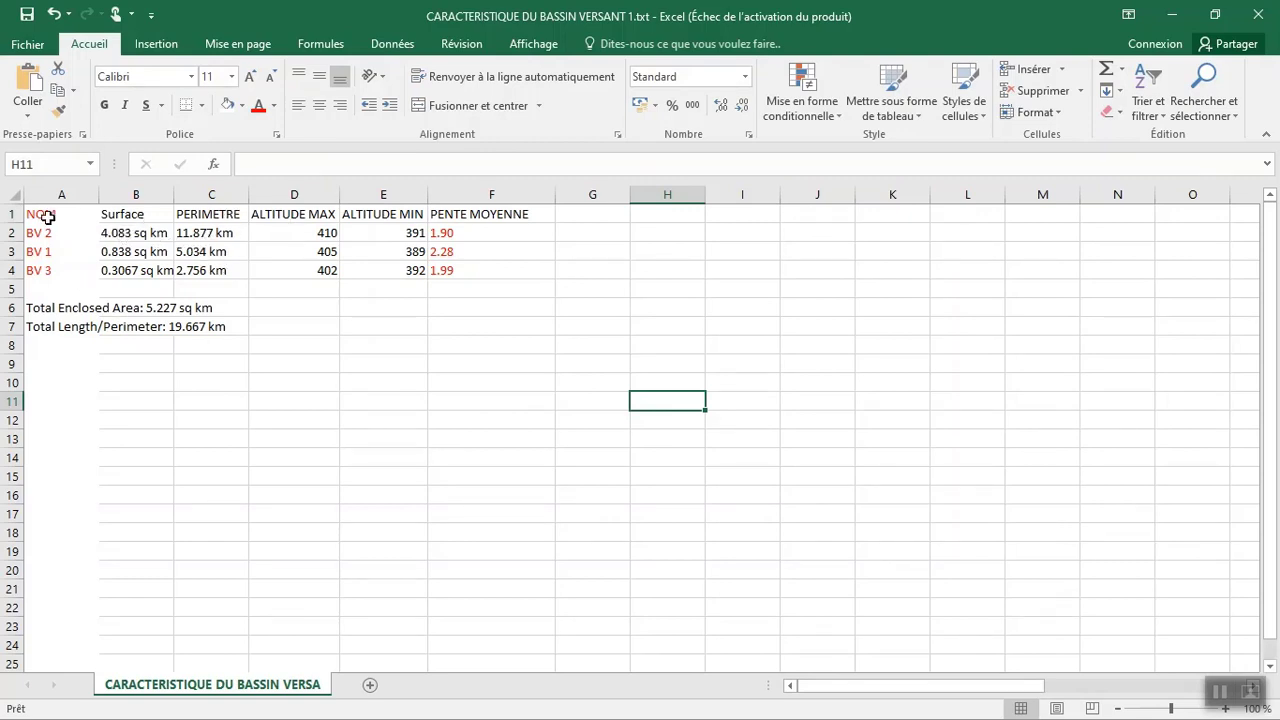
{"action": "left_click_drag", "start_coordinate": [48, 213], "coordinate": [537, 270]}
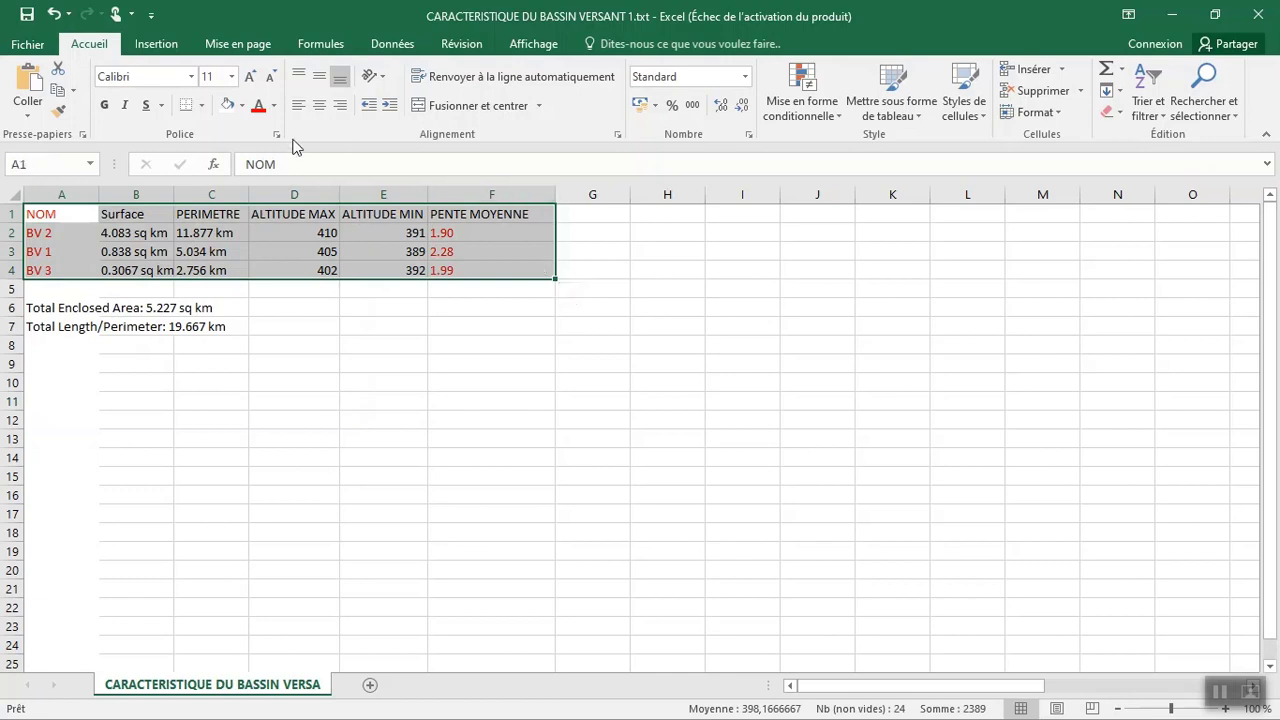
{"action": "left_click", "coordinate": [202, 106]}
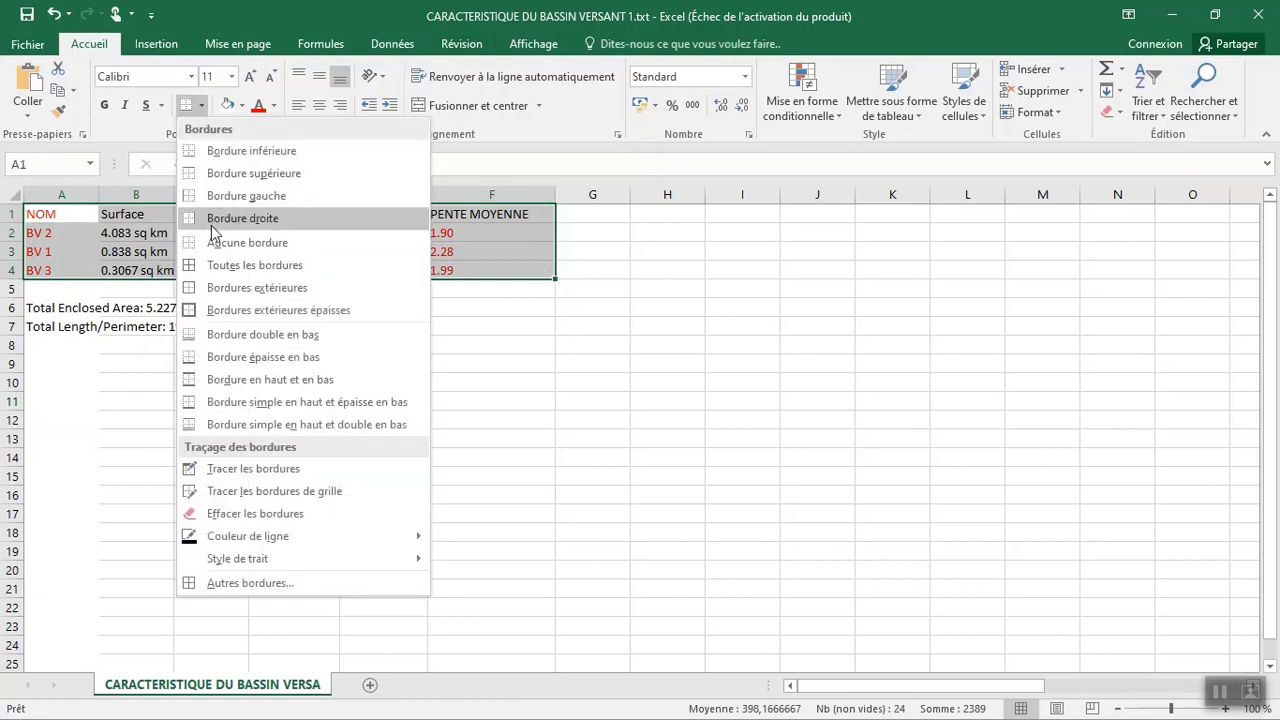
{"action": "left_click", "coordinate": [256, 264]}
{"action": "left_click", "coordinate": [321, 351]}
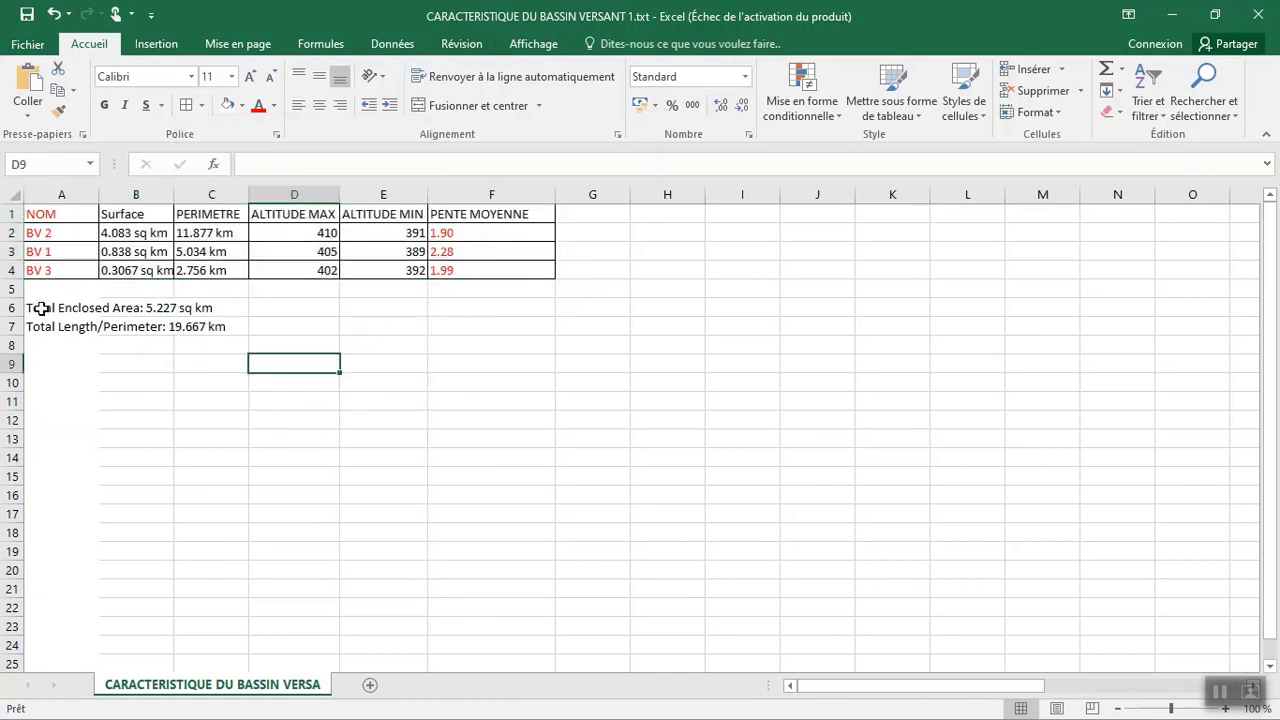
- Delete rows 6 and 7, which hold the total enclosed area and total perimeter
{"action": "left_click_drag", "start_coordinate": [11, 308], "coordinate": [11, 318]}
{"action": "right_click", "coordinate": [11, 318]}
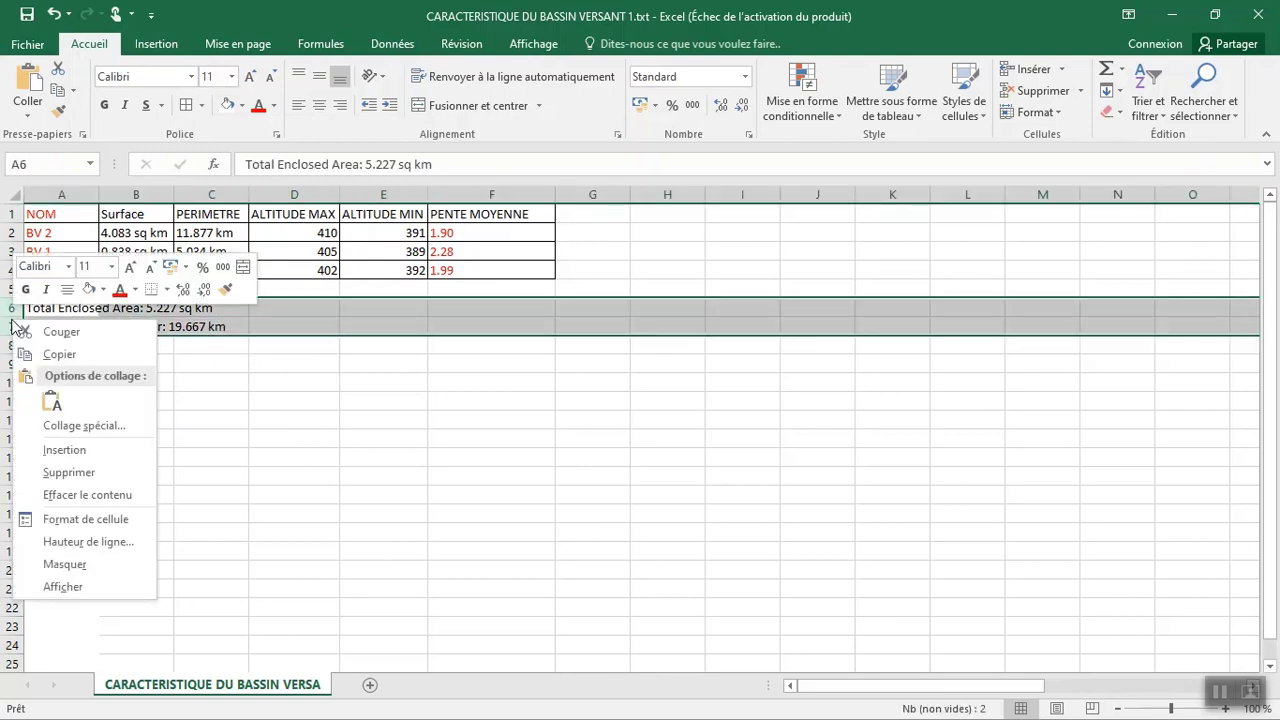
{"action": "left_click", "coordinate": [90, 478]}
{"action": "left_click", "coordinate": [220, 400]}
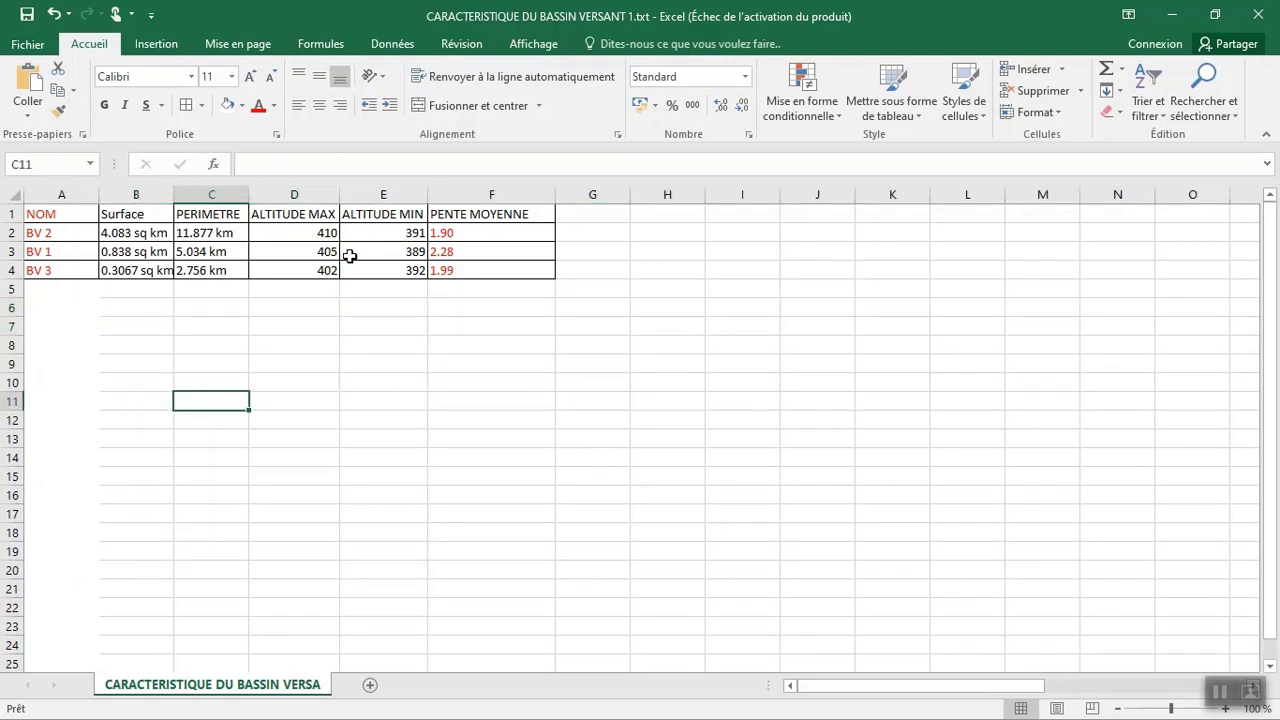
- Set the font colour of the names in A1:A4 and the slope values in F2:F4 to black
{"action": "left_click", "coordinate": [55, 212]}
{"action": "left_click_drag", "start_coordinate": [55, 212], "coordinate": [50, 270]}
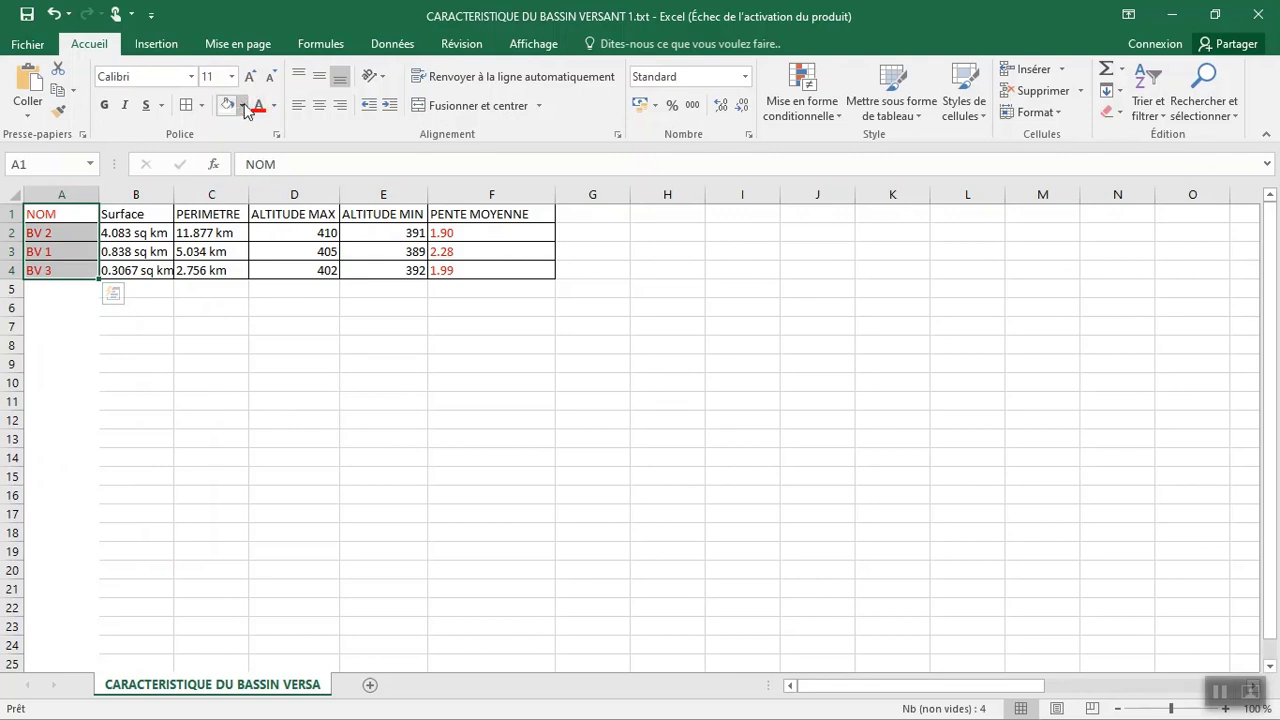
{"action": "left_click", "coordinate": [275, 106]}
{"action": "left_click", "coordinate": [265, 127]}
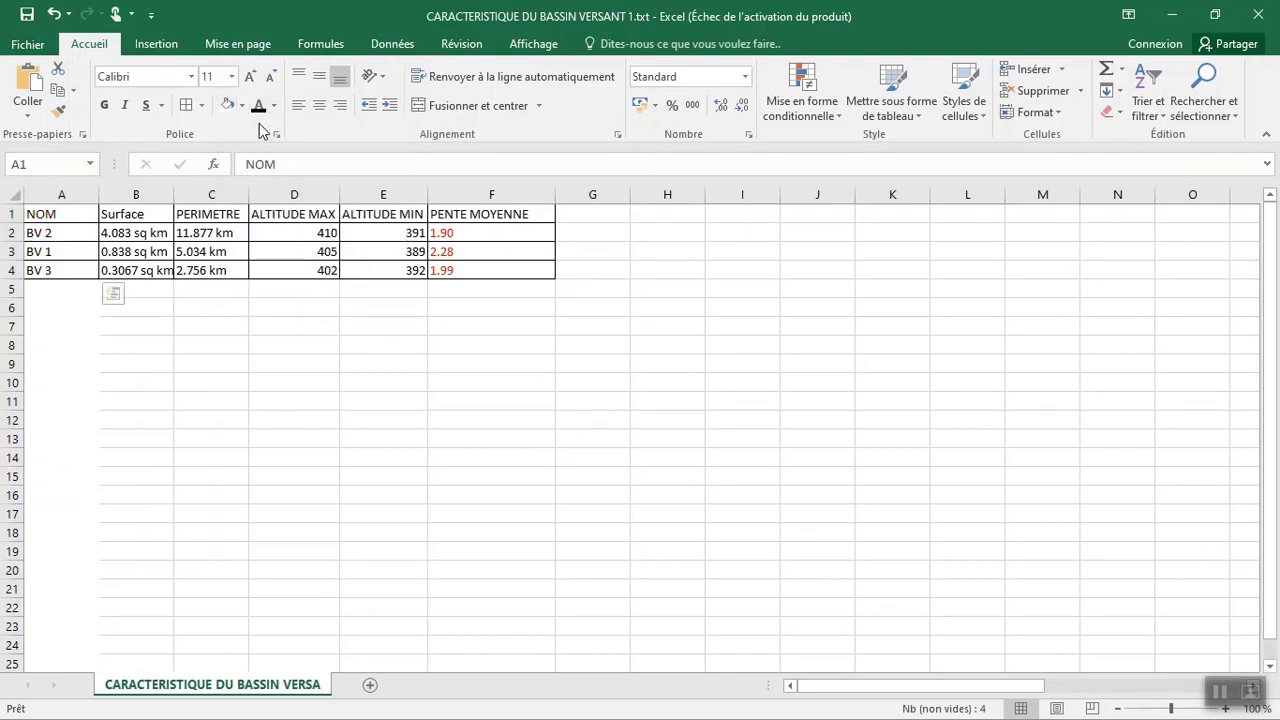
{"action": "left_click", "coordinate": [458, 233]}
{"action": "left_click_drag", "start_coordinate": [458, 233], "coordinate": [460, 266]}
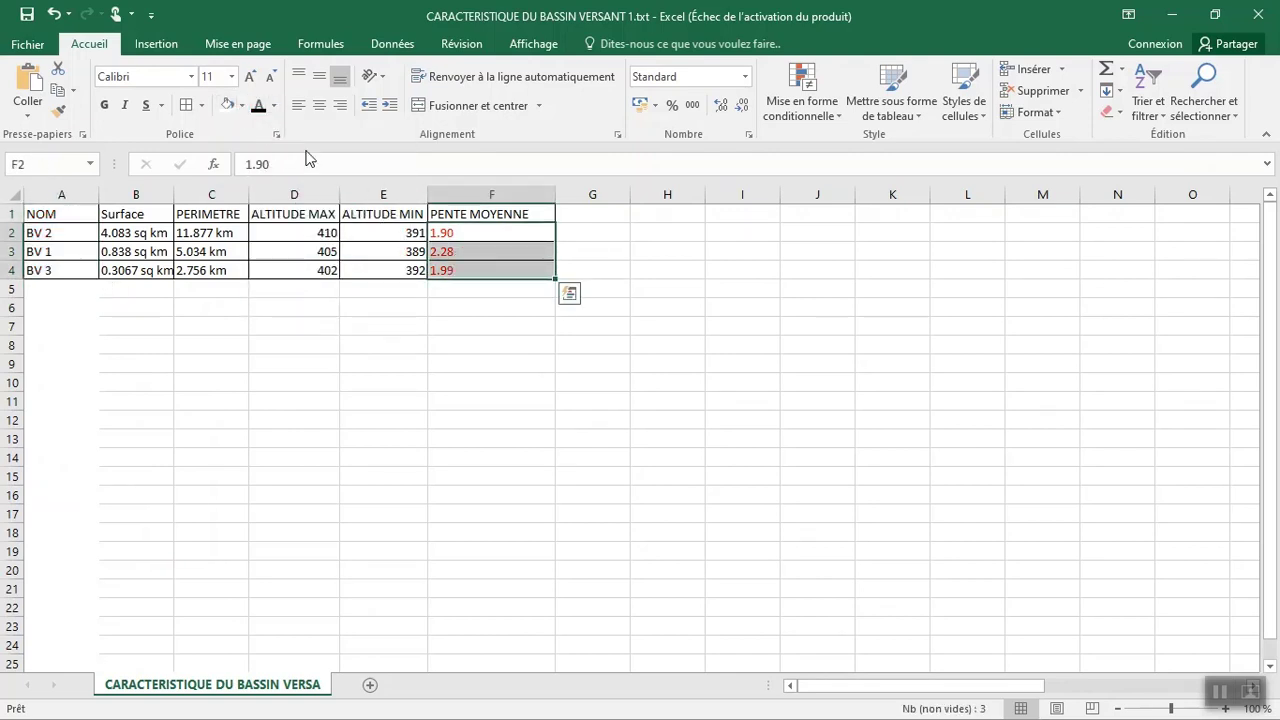
{"action": "left_click", "coordinate": [259, 105]}
{"action": "left_click", "coordinate": [471, 361]}
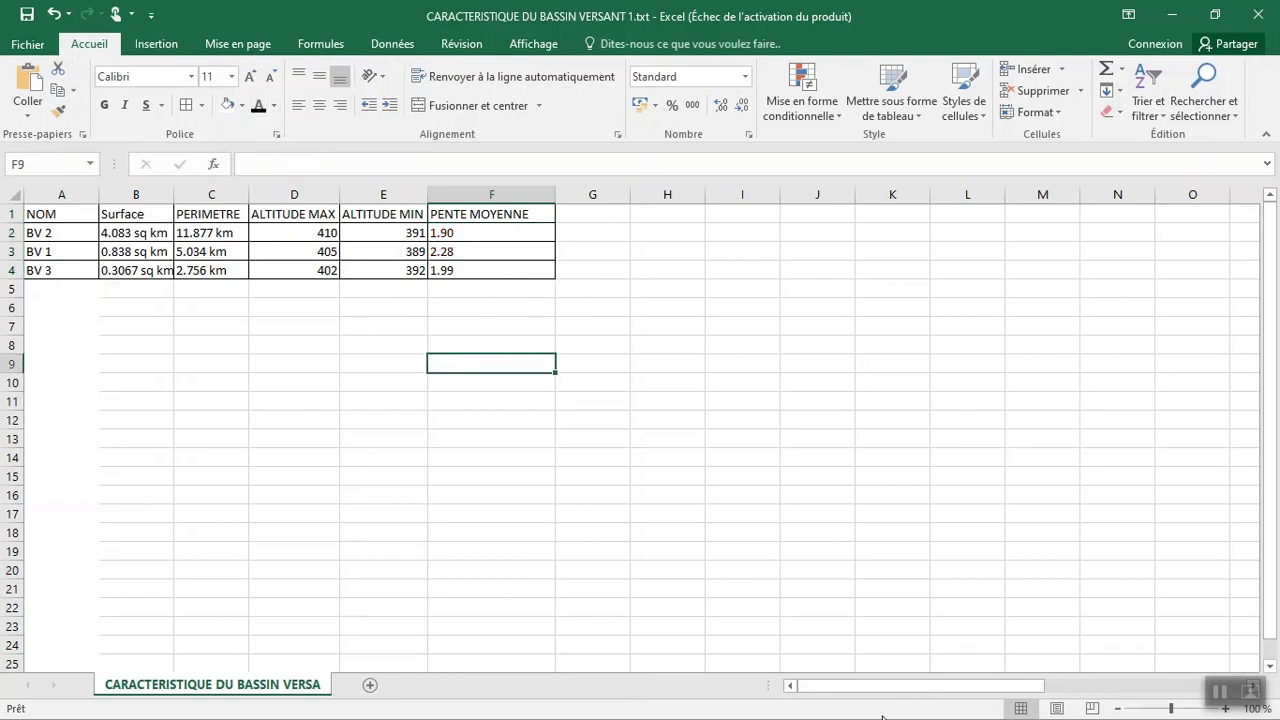
- Switch to Global Mapper, where the Feature Measurement Information for the three basins is open
{"action": "key", "text": "alt+Tab"}
{"action": "key", "text": "alt+Tab"}
{"action": "key", "text": "alt+Tab"}
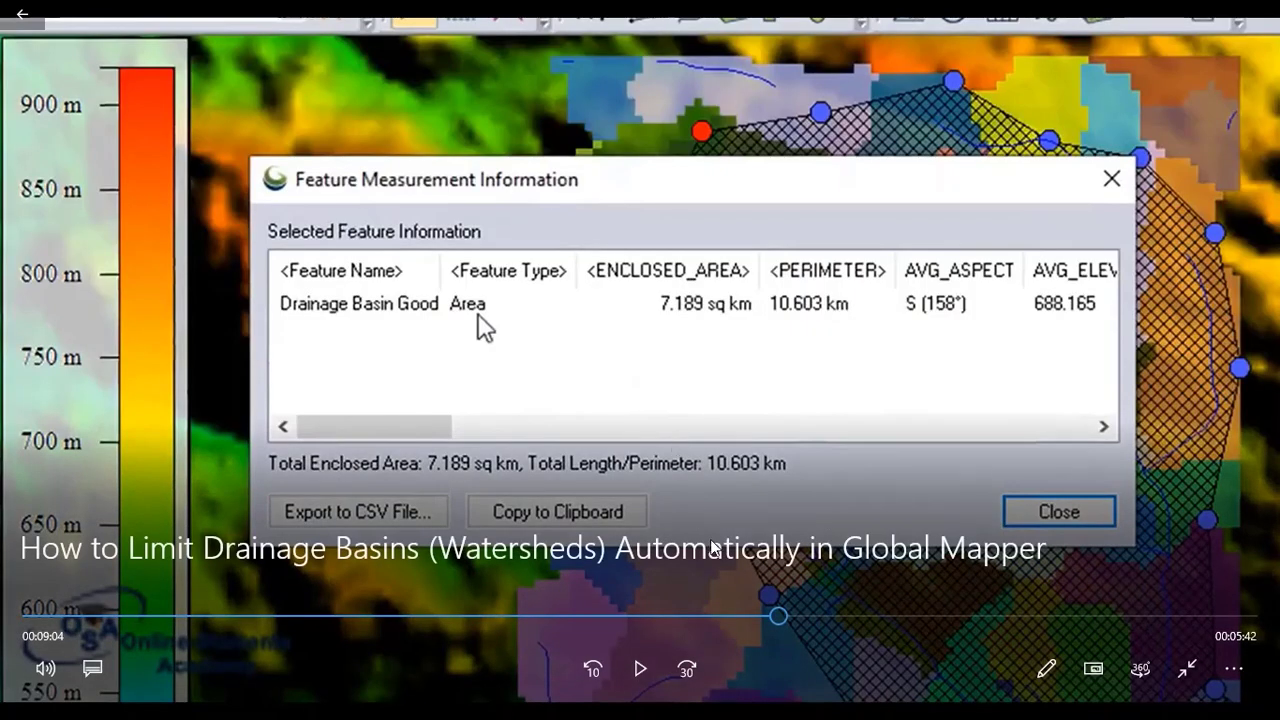
{"action": "key", "text": "alt+Tab"}
{"action": "key", "text": "alt+Tab"}
{"action": "key", "text": "alt+Tab"}
{"action": "key", "text": "alt+Tab"}
{"action": "key", "text": "alt+Tab"}
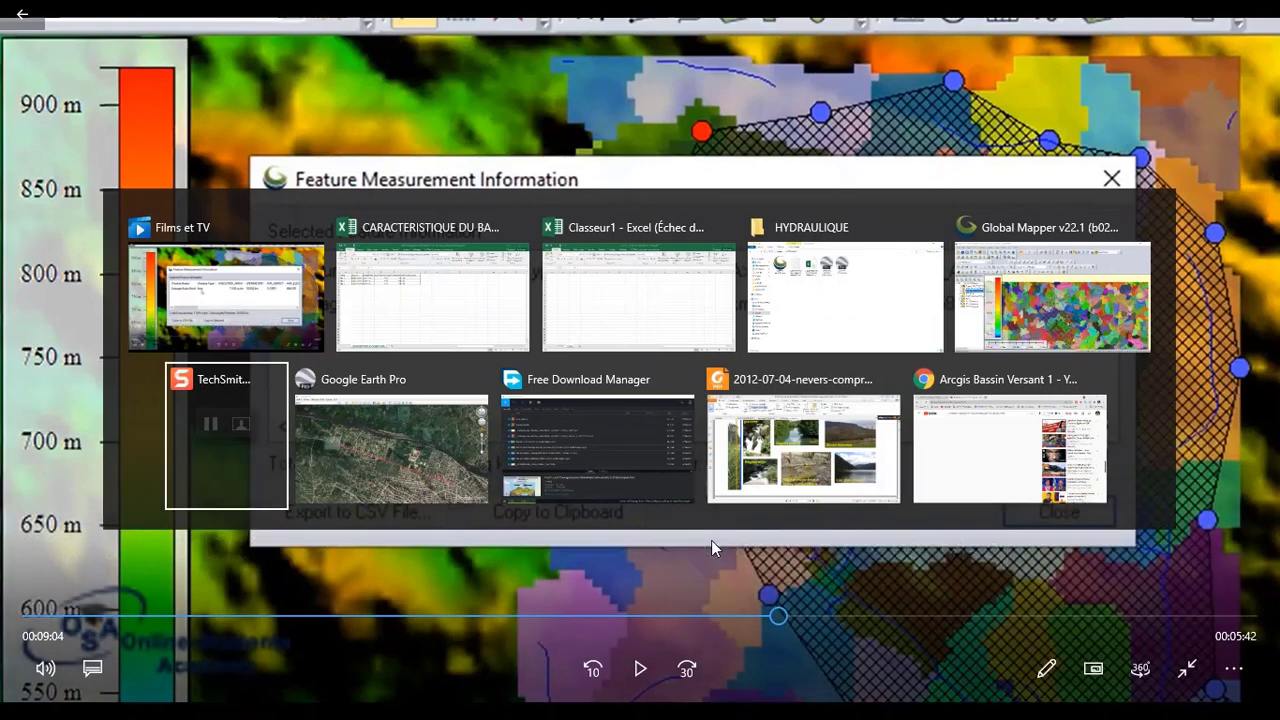
{"action": "key", "text": "alt+Tab"}
{"action": "key", "text": "alt+Tab"}
{"action": "key", "text": "alt+Tab"}
{"action": "key", "text": "alt+Tab"}
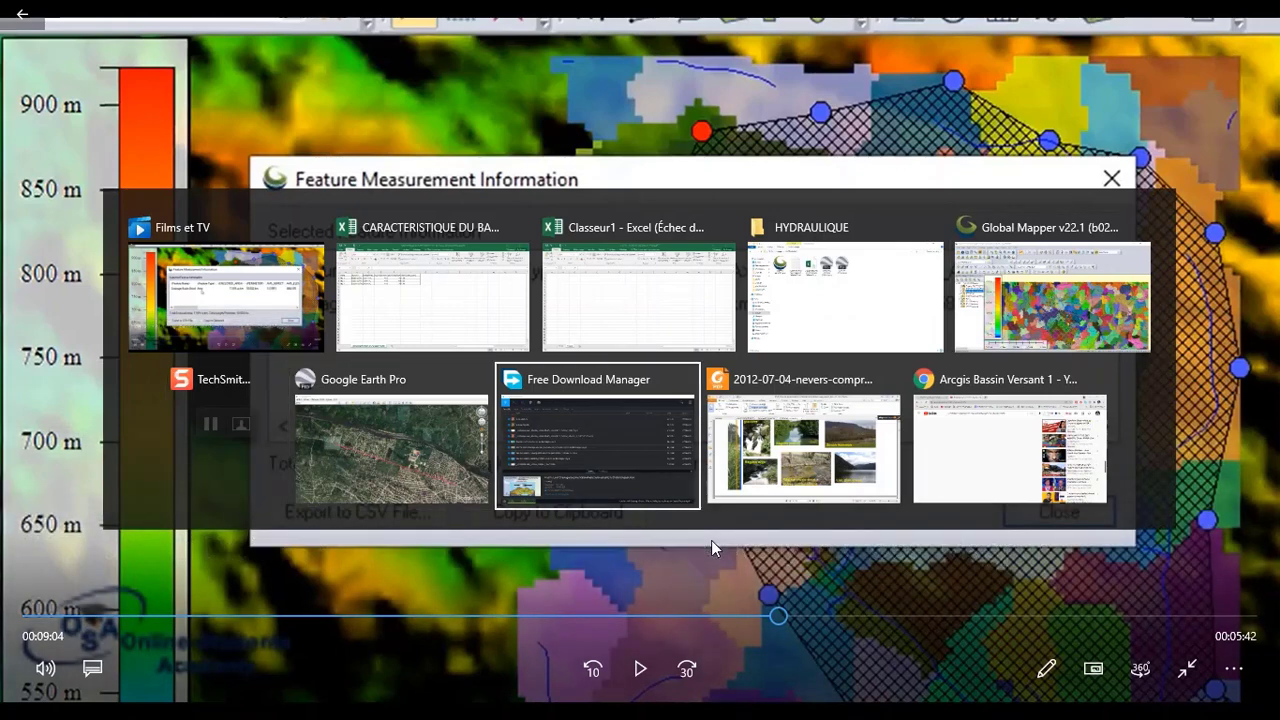
{"action": "key", "text": "alt+Tab"}
{"action": "key", "text": "alt+Tab"}
{"action": "key", "text": "alt+Tab"}
{"action": "key", "text": "alt+Tab"}
{"action": "key", "text": "alt+Tab"}
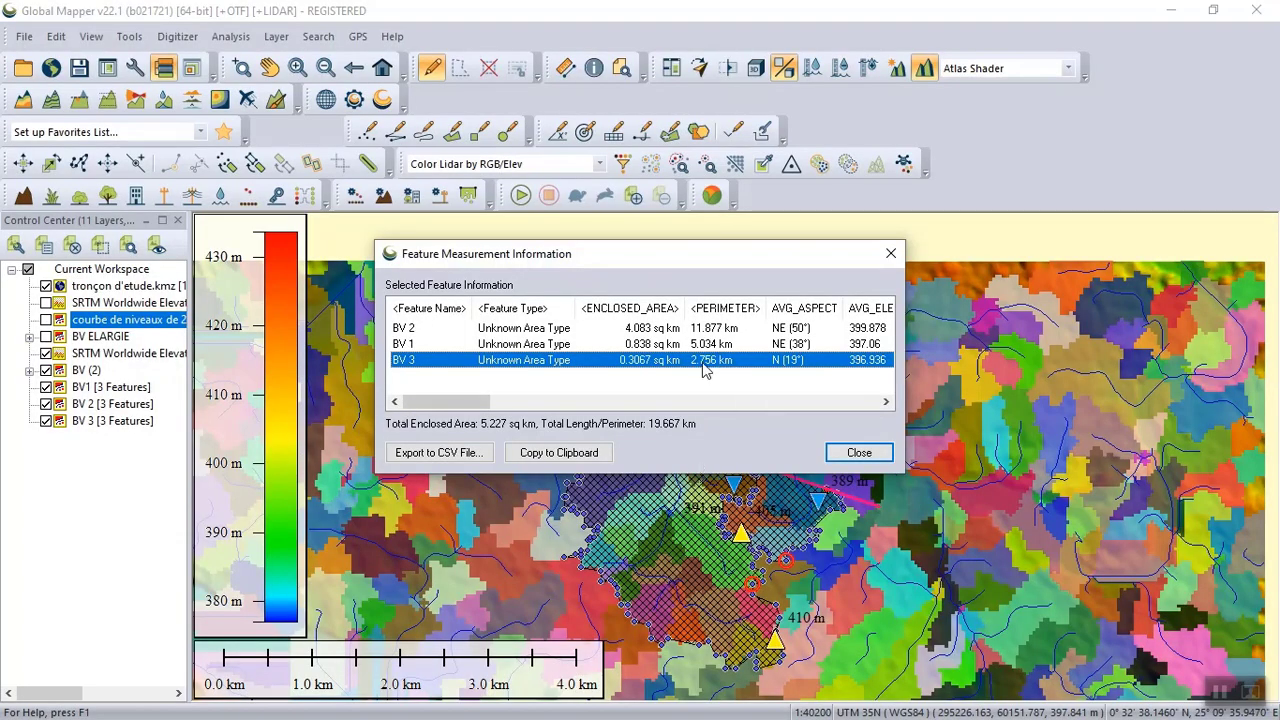
- Close the measurement information and deselect the three basins
{"action": "left_click", "coordinate": [840, 455]}
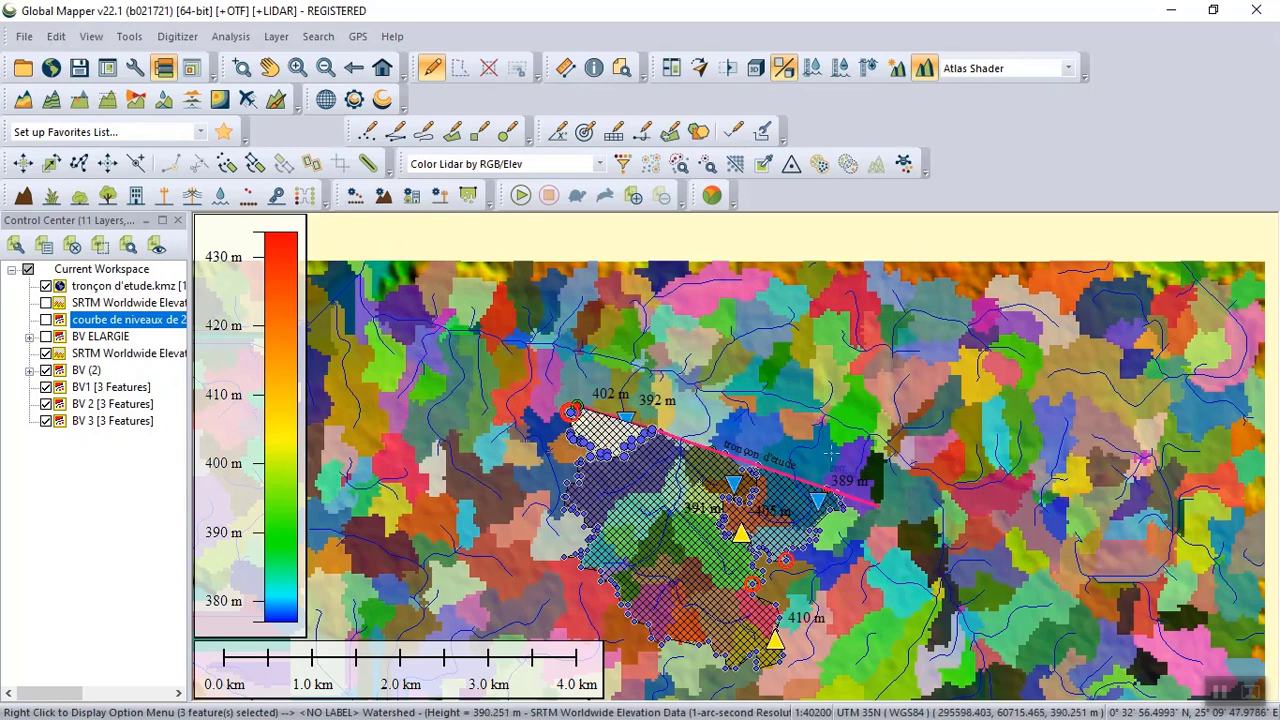
{"action": "left_click", "coordinate": [820, 444]}
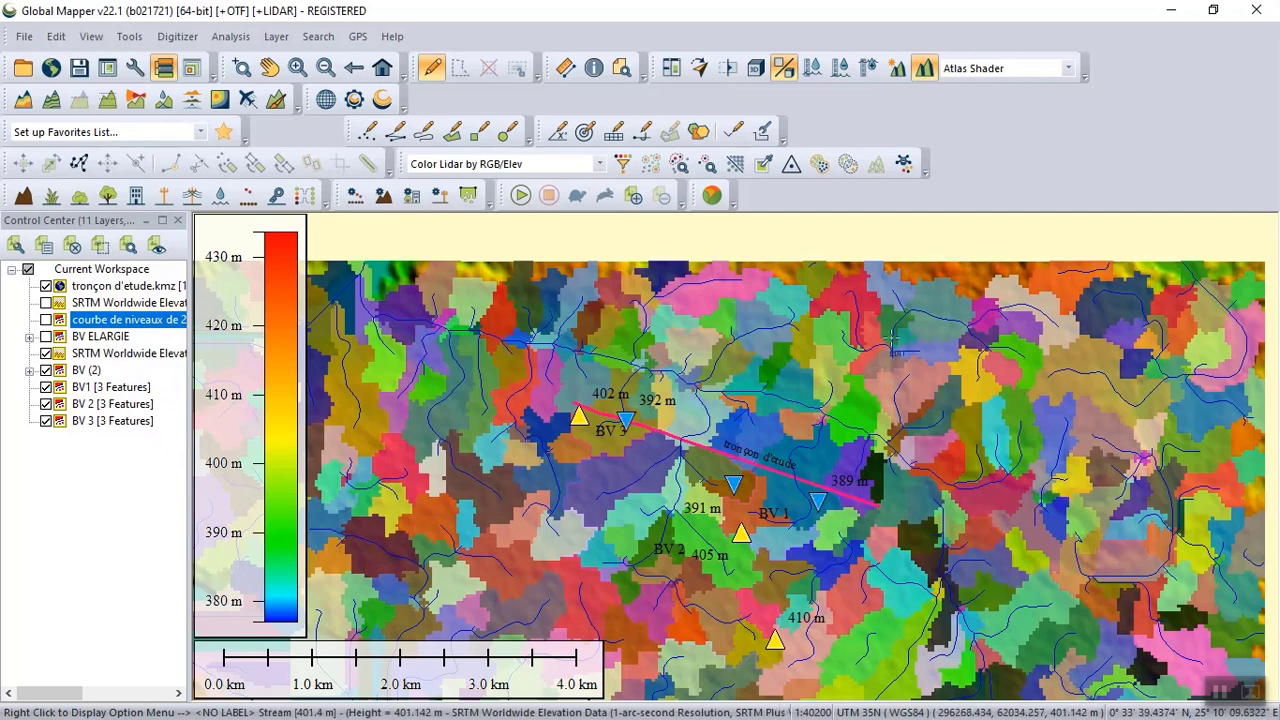
- Trace the main stream of BV 1 as a line about 1.209 km long, from its upstream end to the tronçon d'etude line
{"action": "scroll", "coordinate": [805, 516], "scroll_direction": "up", "scroll_amount": 3}
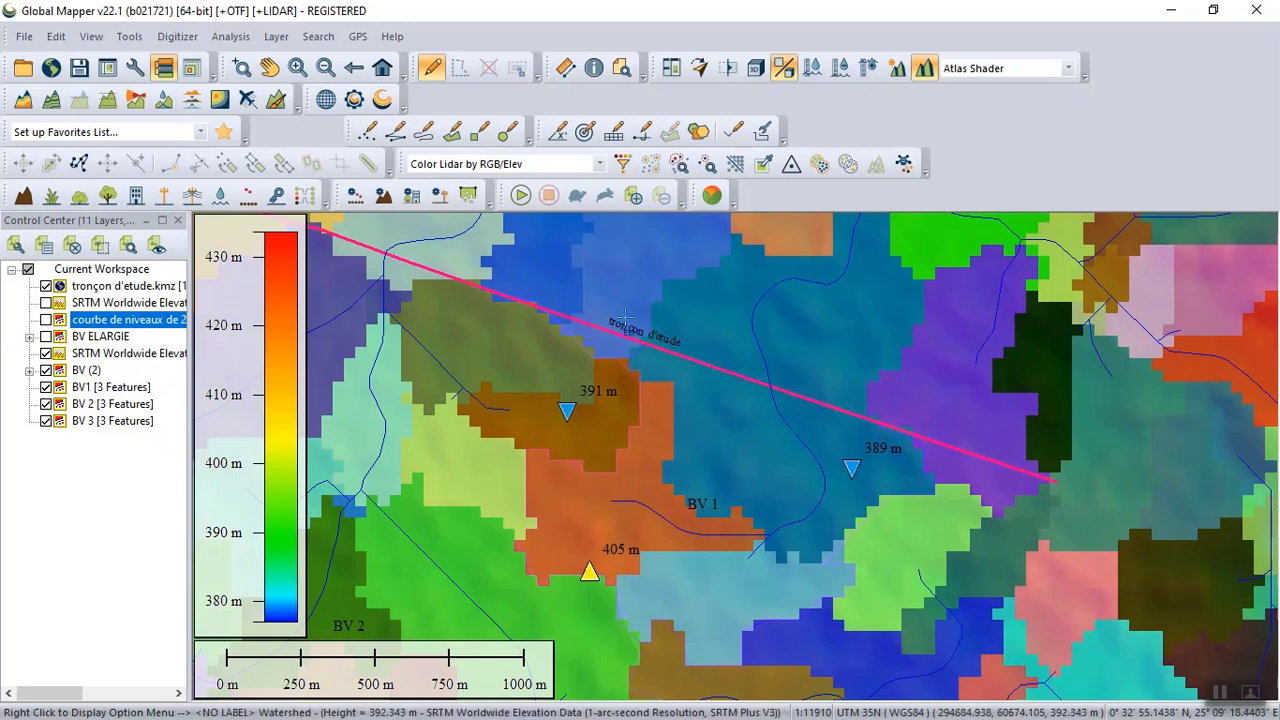
{"action": "left_click", "coordinate": [394, 137]}
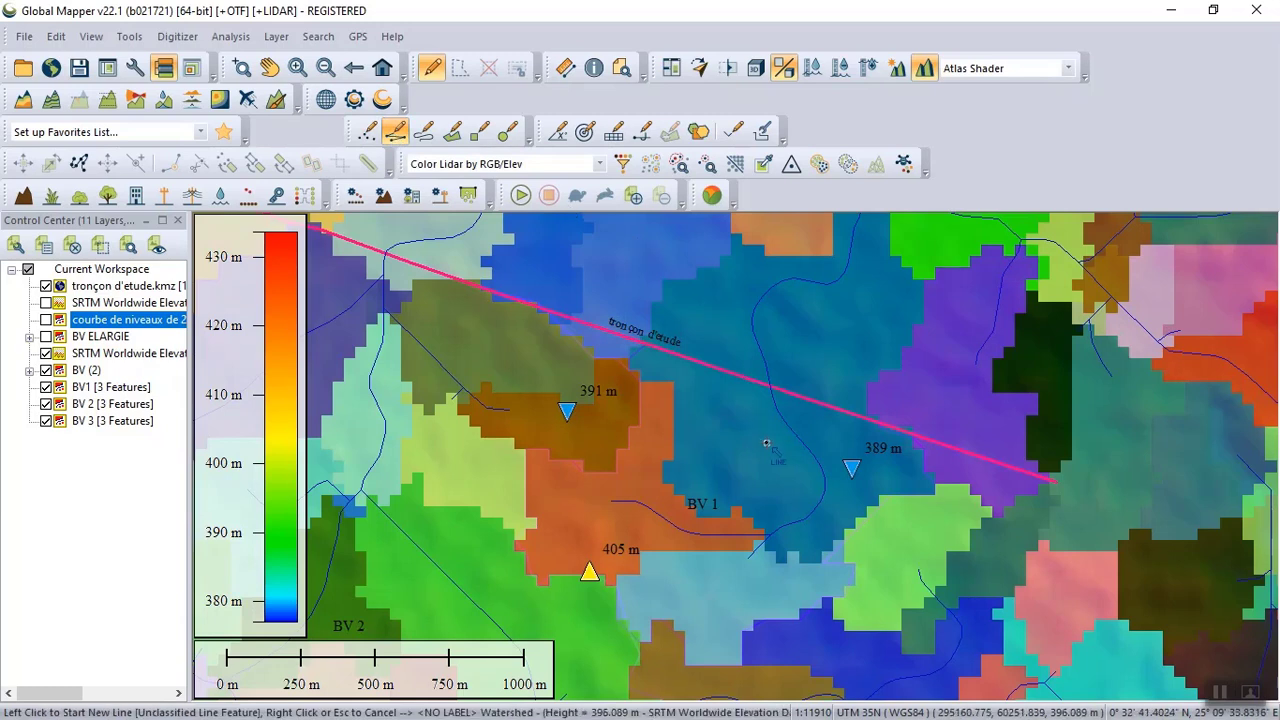
{"action": "left_click", "coordinate": [611, 501]}
{"action": "left_click", "coordinate": [634, 502]}
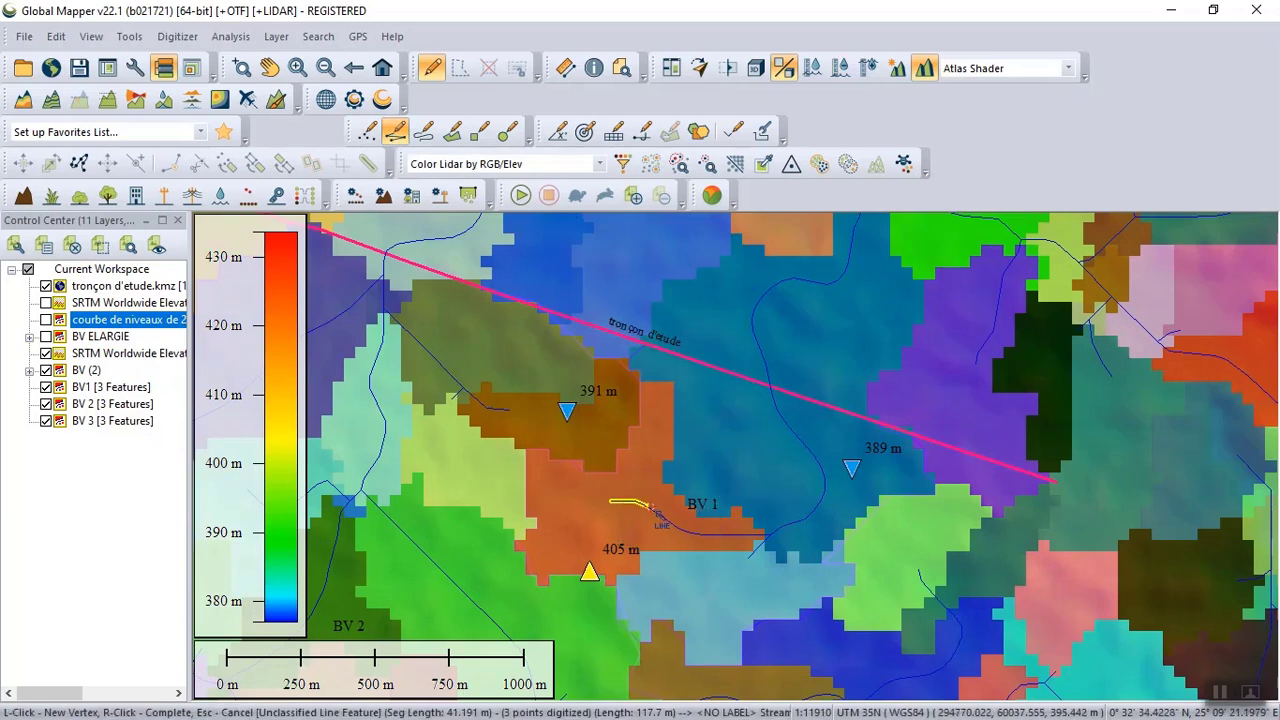
{"action": "left_click", "coordinate": [682, 526]}
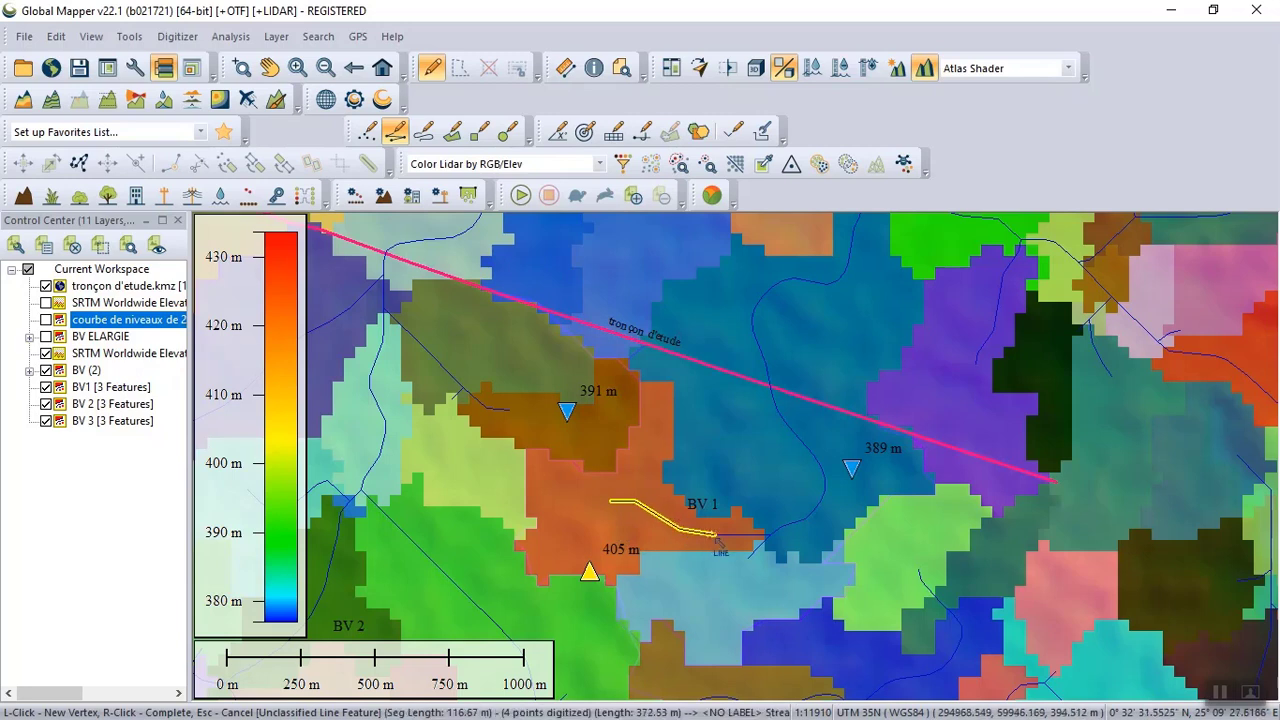
{"action": "left_click", "coordinate": [762, 535]}
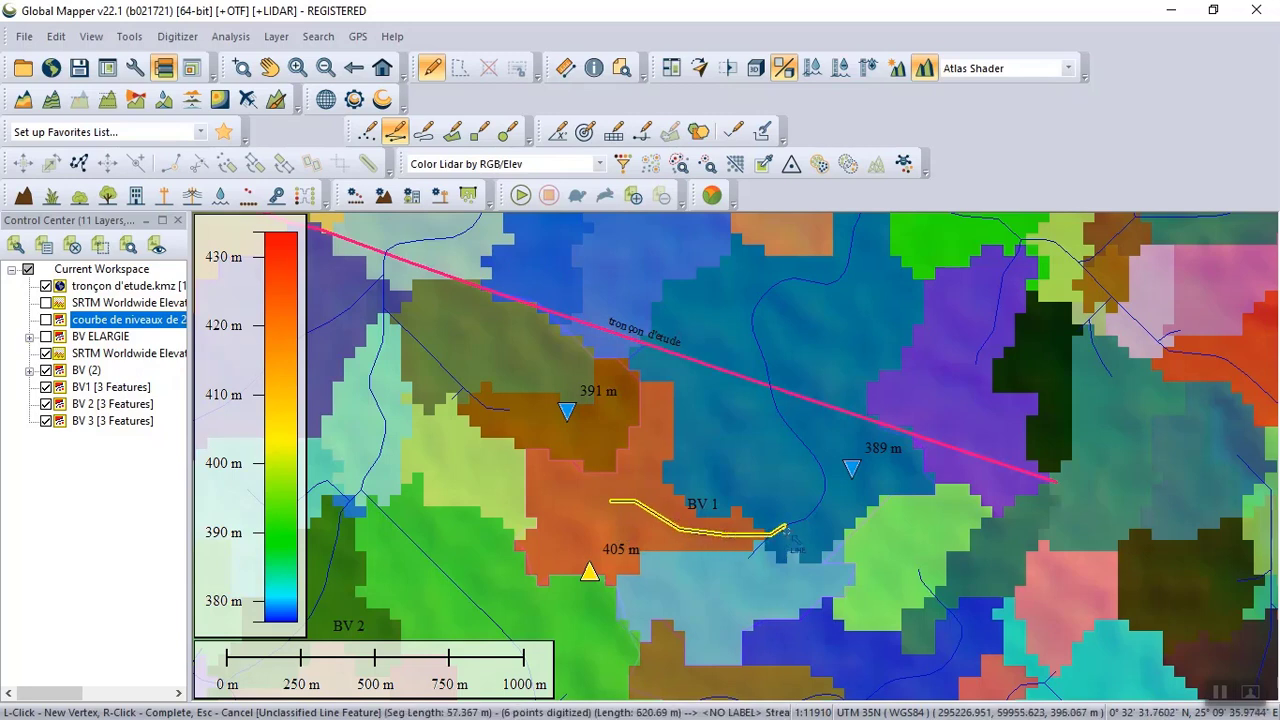
{"action": "left_click", "coordinate": [773, 533]}
{"action": "left_click", "coordinate": [803, 517]}
{"action": "left_click", "coordinate": [813, 510]}
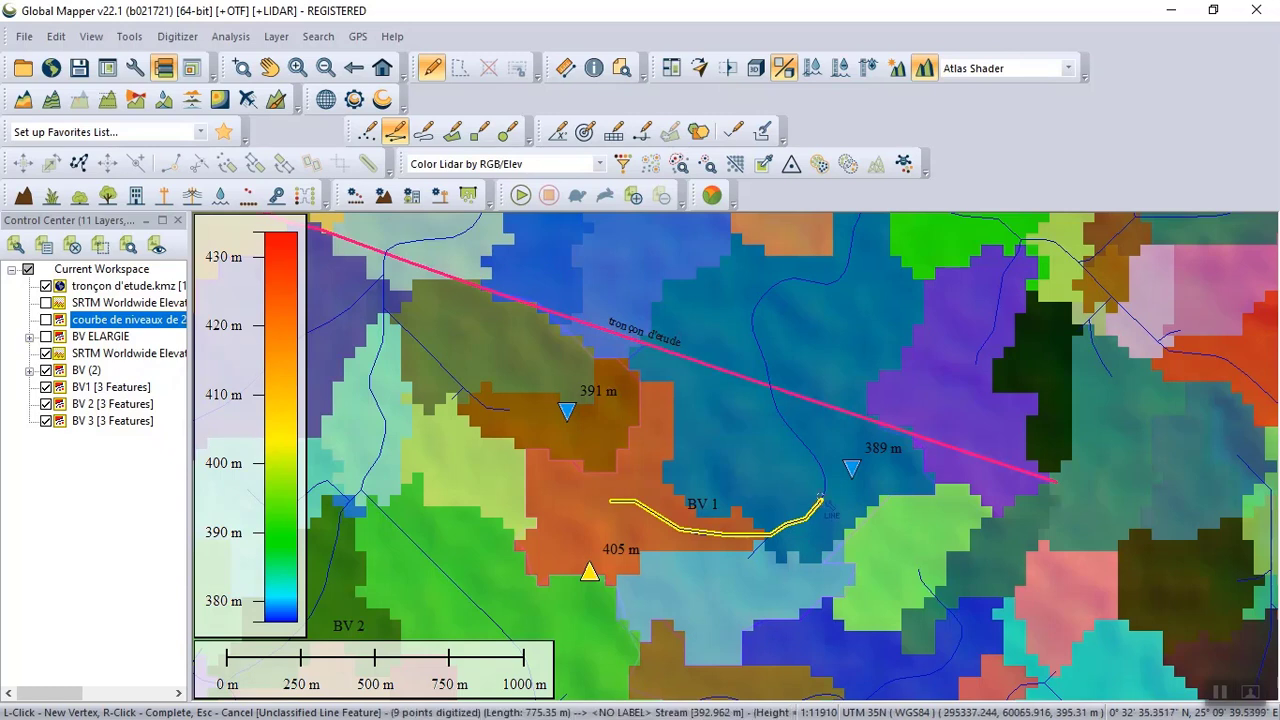
{"action": "left_click", "coordinate": [823, 484]}
{"action": "left_click", "coordinate": [815, 456]}
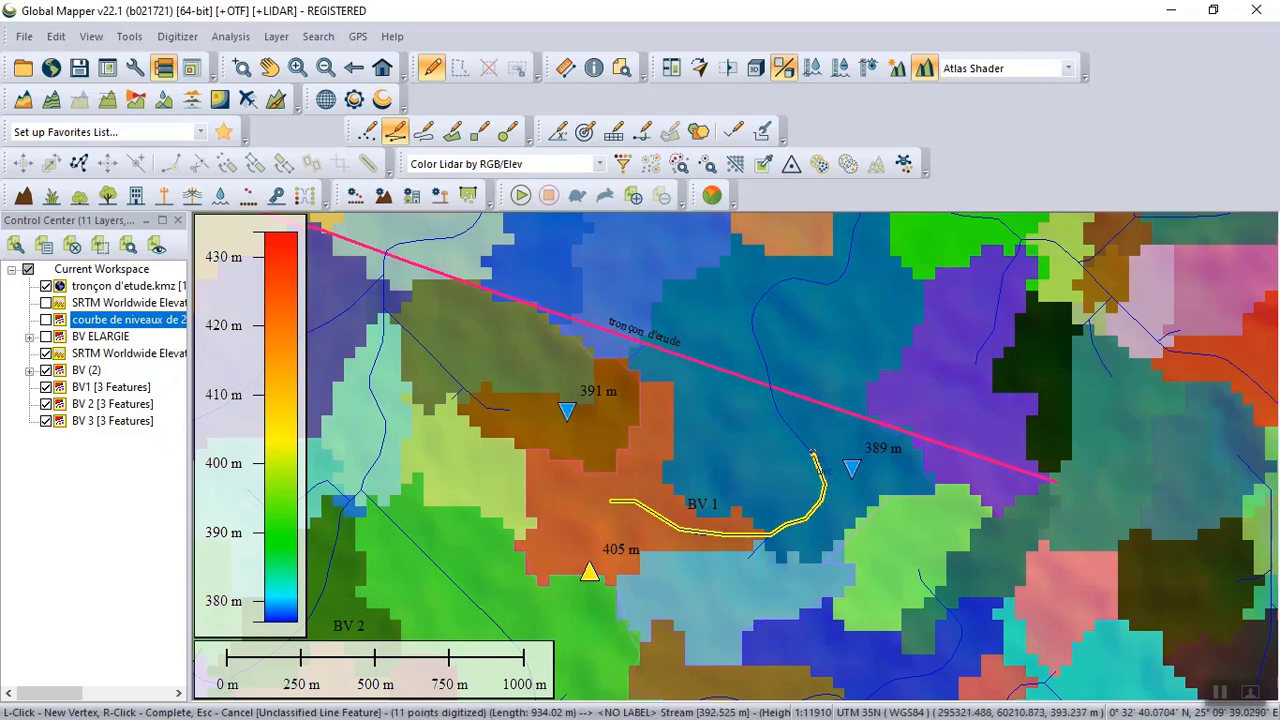
{"action": "left_click", "coordinate": [800, 434]}
{"action": "left_click", "coordinate": [786, 418]}
{"action": "left_click", "coordinate": [773, 401]}
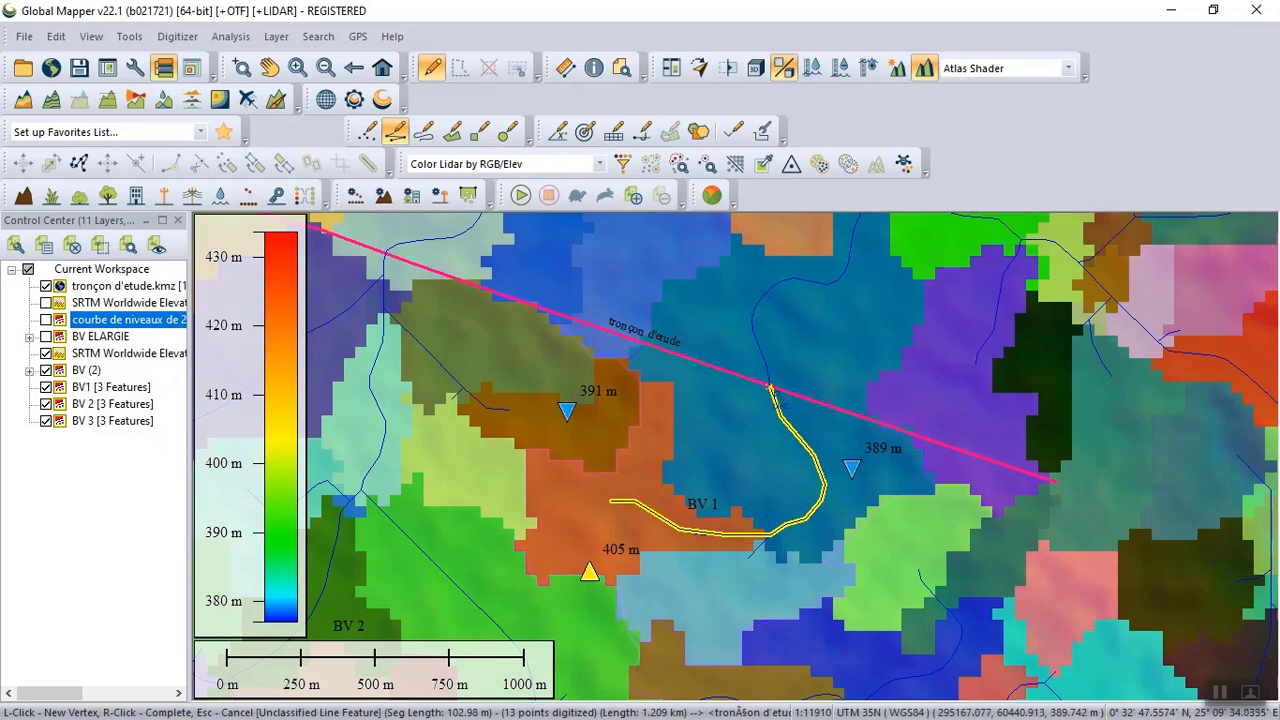
{"action": "right_click", "coordinate": [771, 388]}
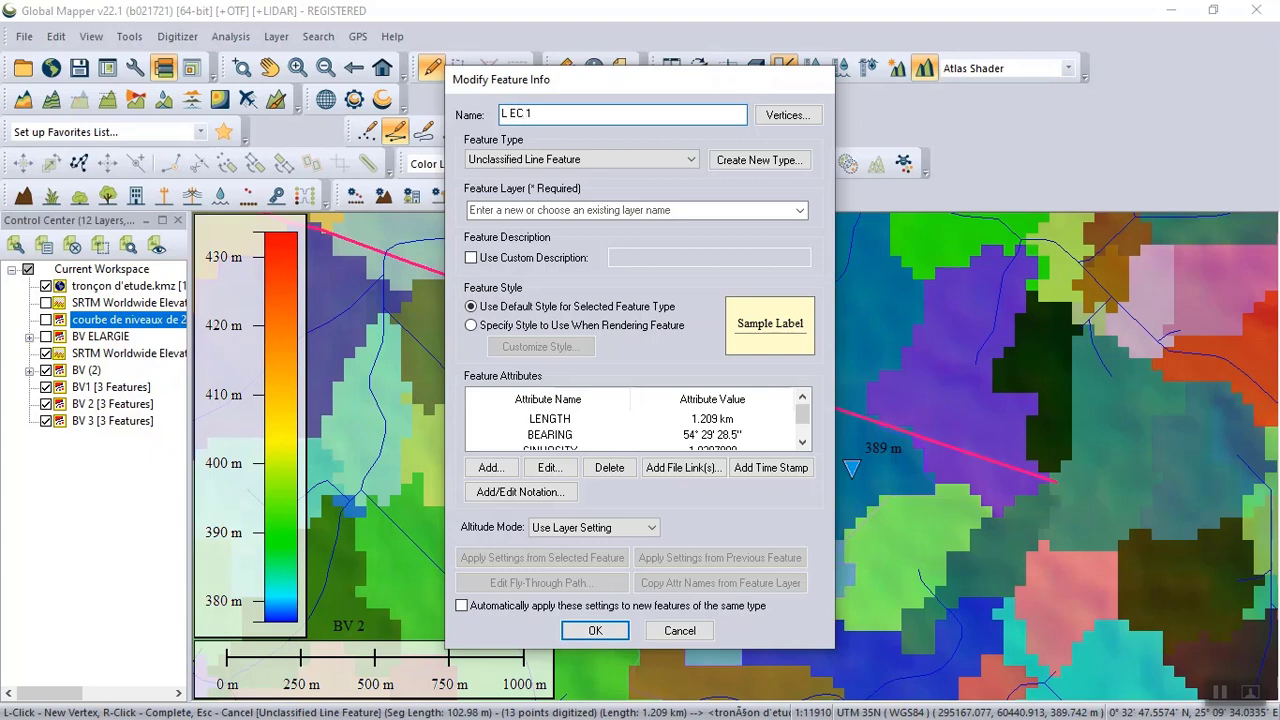
- Name the traced stream line L EC 1 on a new layer LC 1 and give it a custom blue line style
{"action": "left_click", "coordinate": [559, 209]}
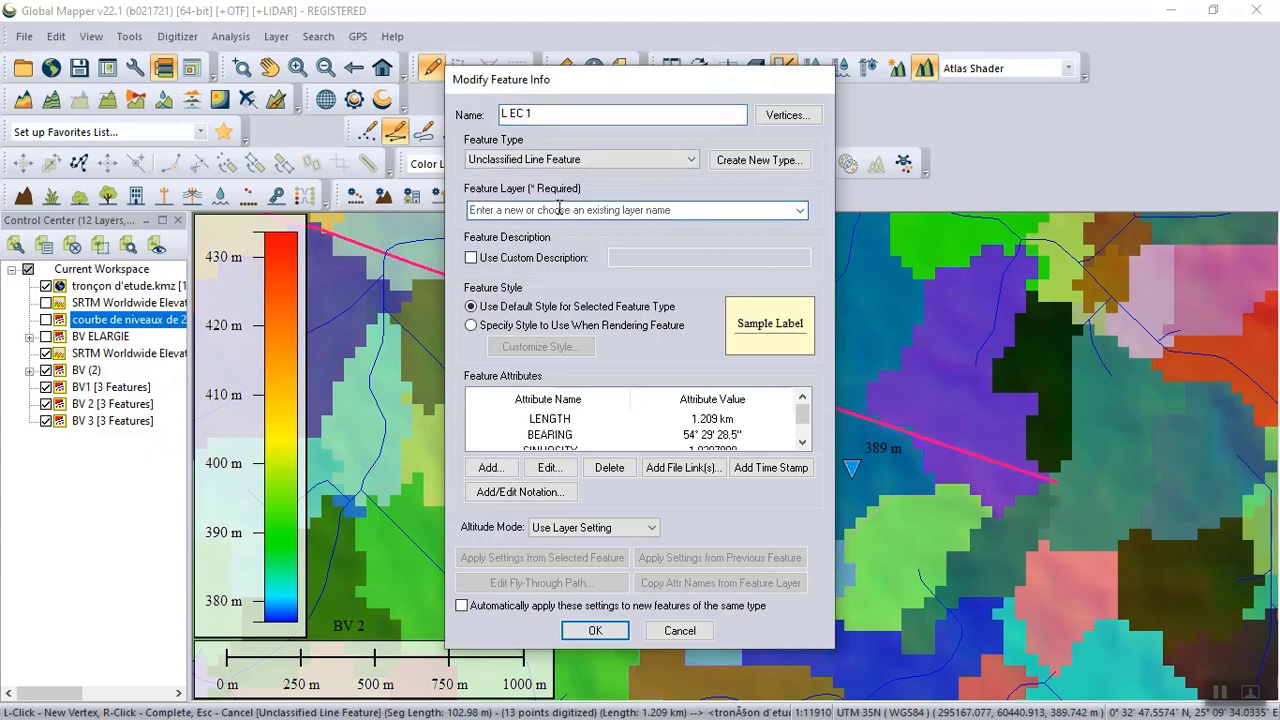
{"action": "type", "text": "LC 1"}
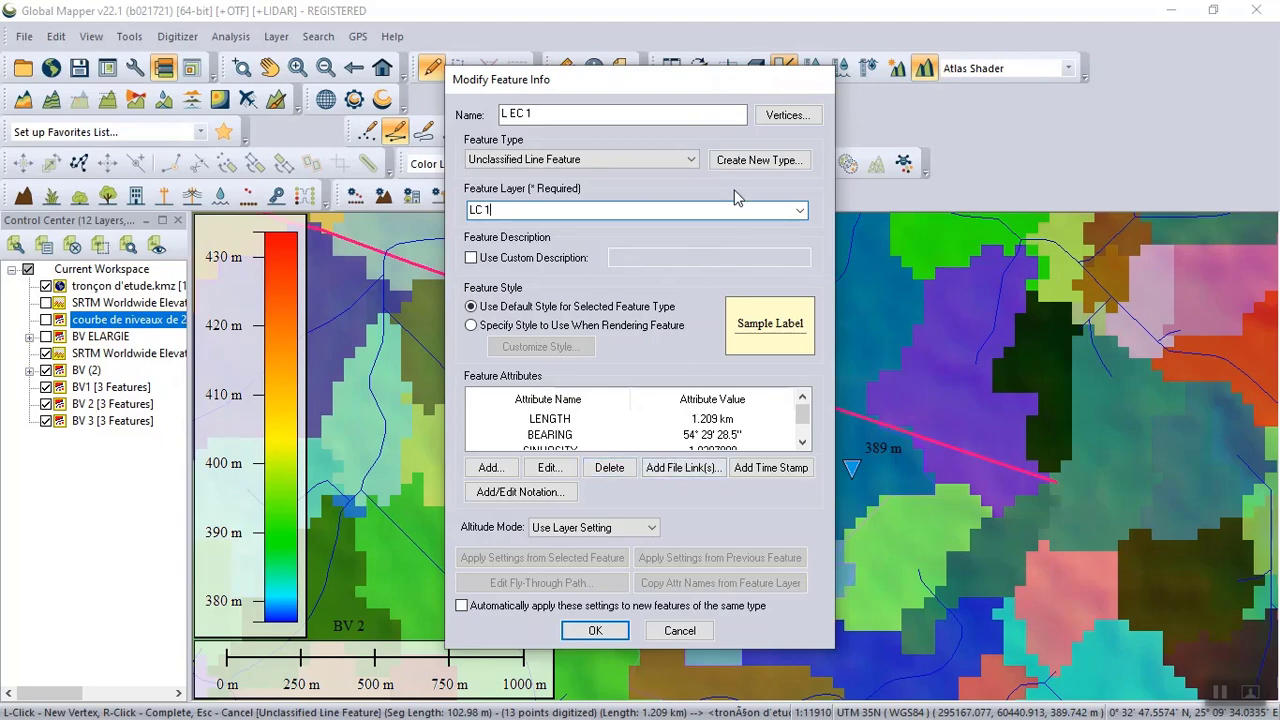
{"action": "left_click", "coordinate": [477, 326]}
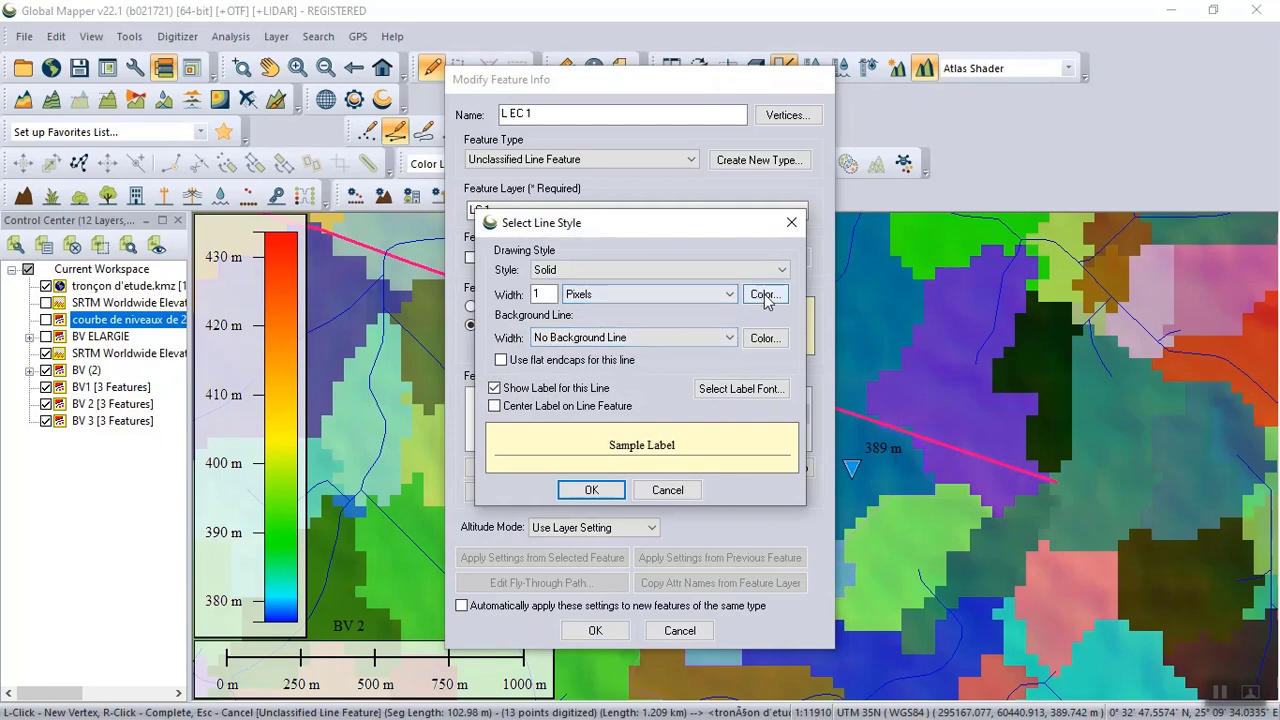
{"action": "left_click", "coordinate": [765, 297]}
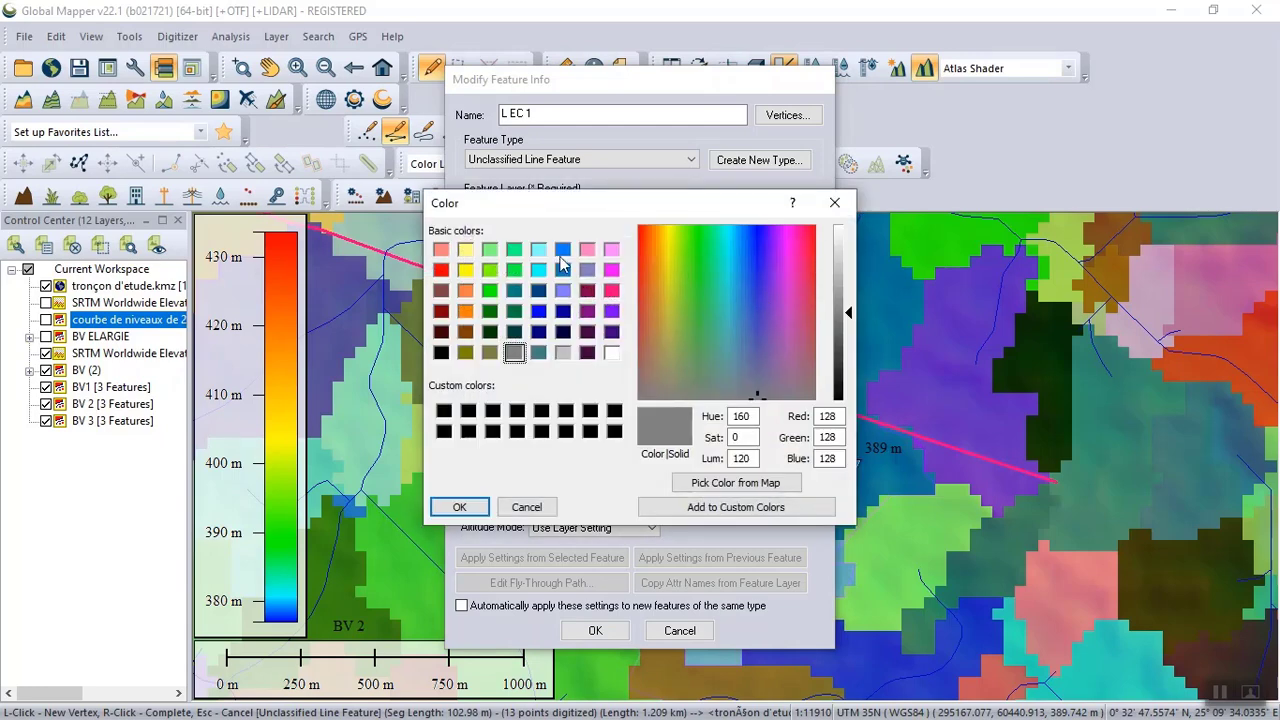
{"action": "left_click", "coordinate": [539, 312]}
{"action": "left_click", "coordinate": [484, 500]}
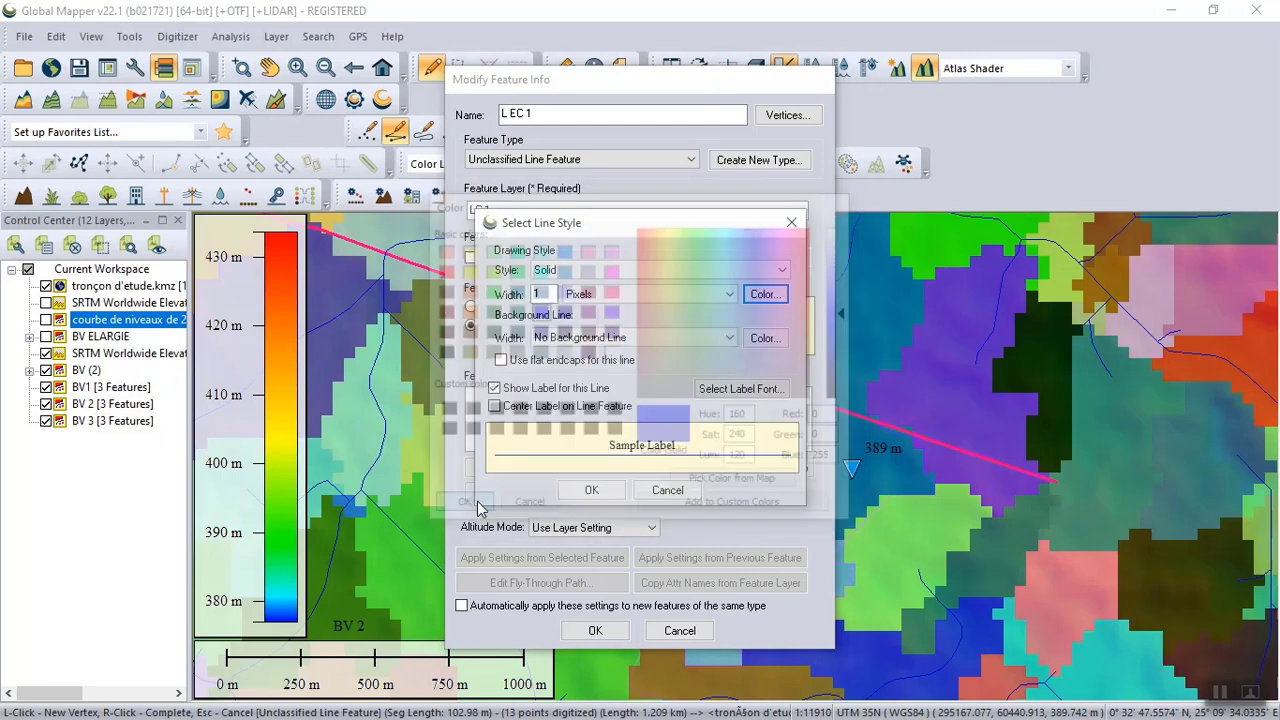
{"action": "left_click", "coordinate": [589, 492]}
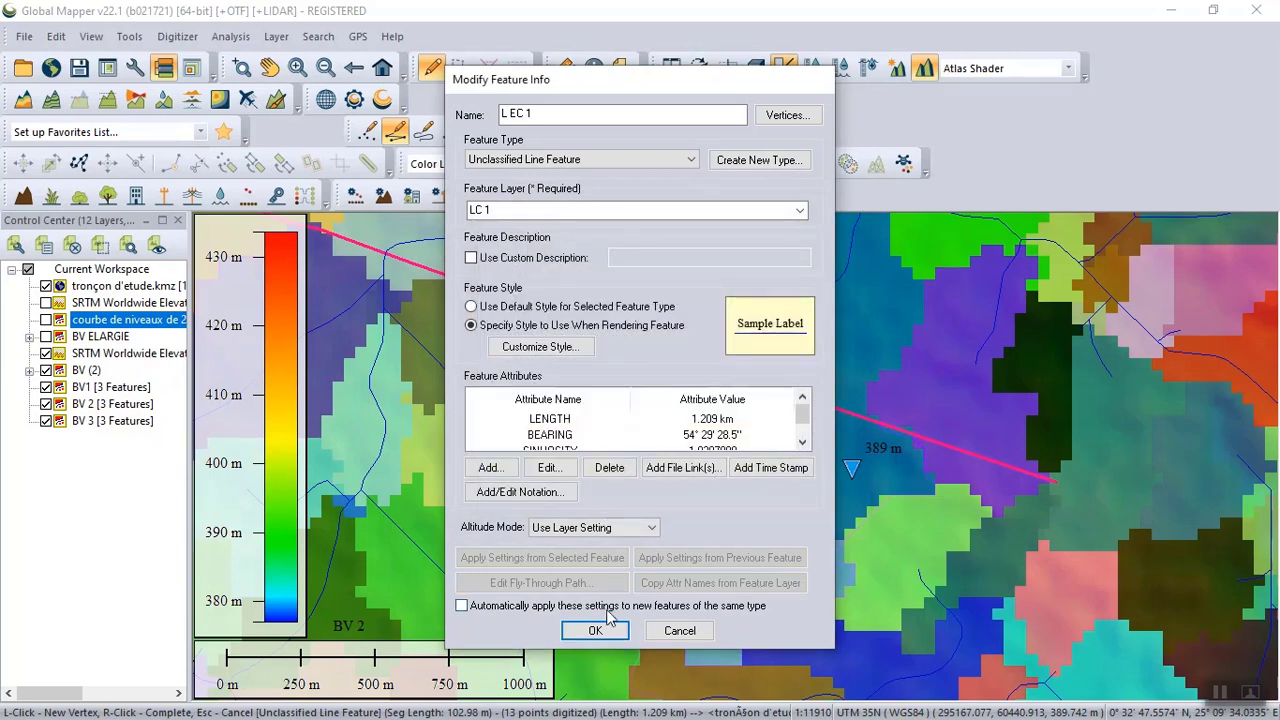
- Examine the feature attributes of the L EC 1 line and select its LENGTH entry
{"action": "left_click", "coordinate": [800, 434]}
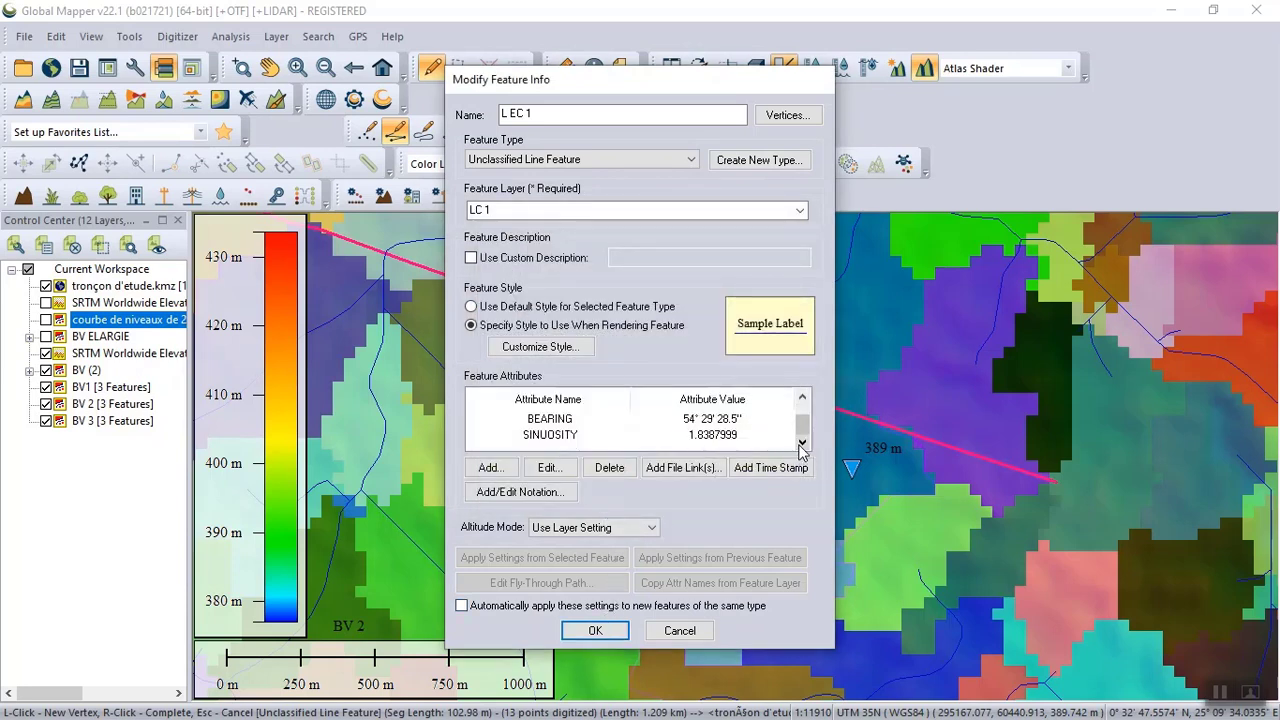
{"action": "left_click_drag", "start_coordinate": [800, 434], "coordinate": [800, 418]}
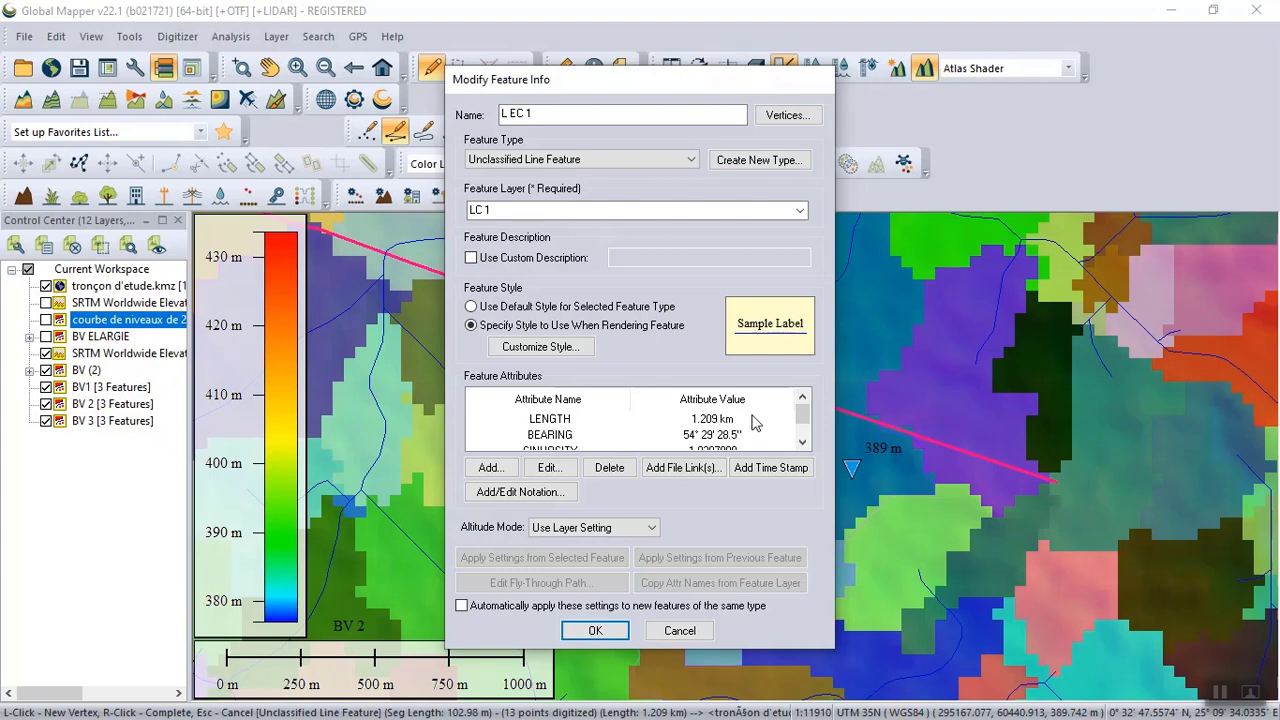
{"action": "left_click_drag", "start_coordinate": [641, 86], "coordinate": [686, 86]}
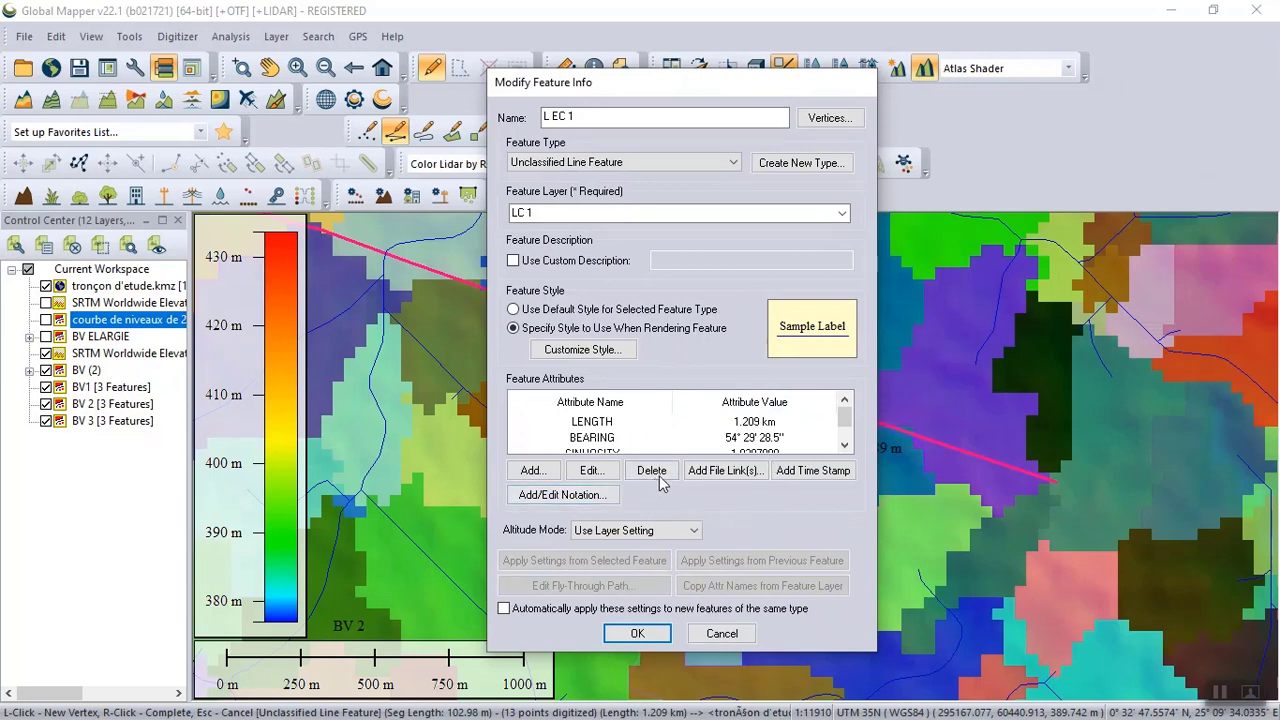
{"action": "left_click", "coordinate": [845, 447]}
{"action": "left_click", "coordinate": [845, 408]}
{"action": "left_click", "coordinate": [754, 427]}
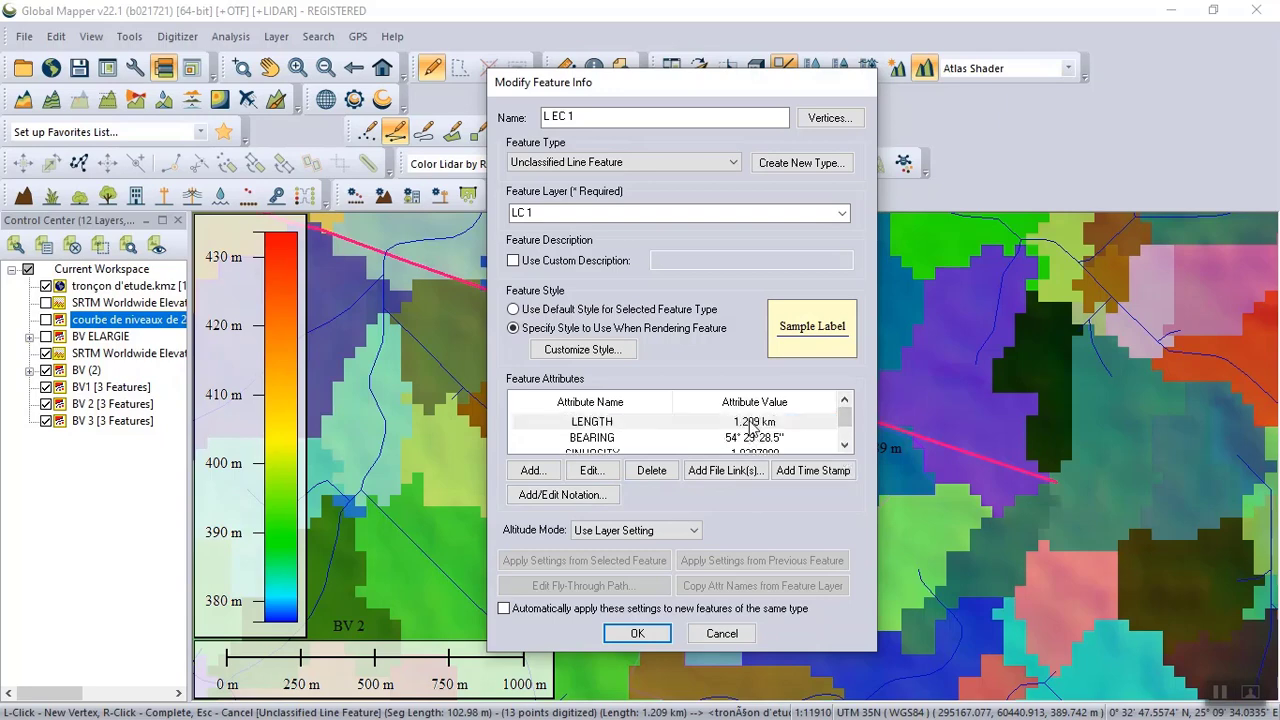
- Switch to the Excel workbook CARACTERISTIQUE DU BASSIN VERSANT 1.txt and select cell G3 in the BV 1 row
{"action": "key", "text": "alt+Tab"}
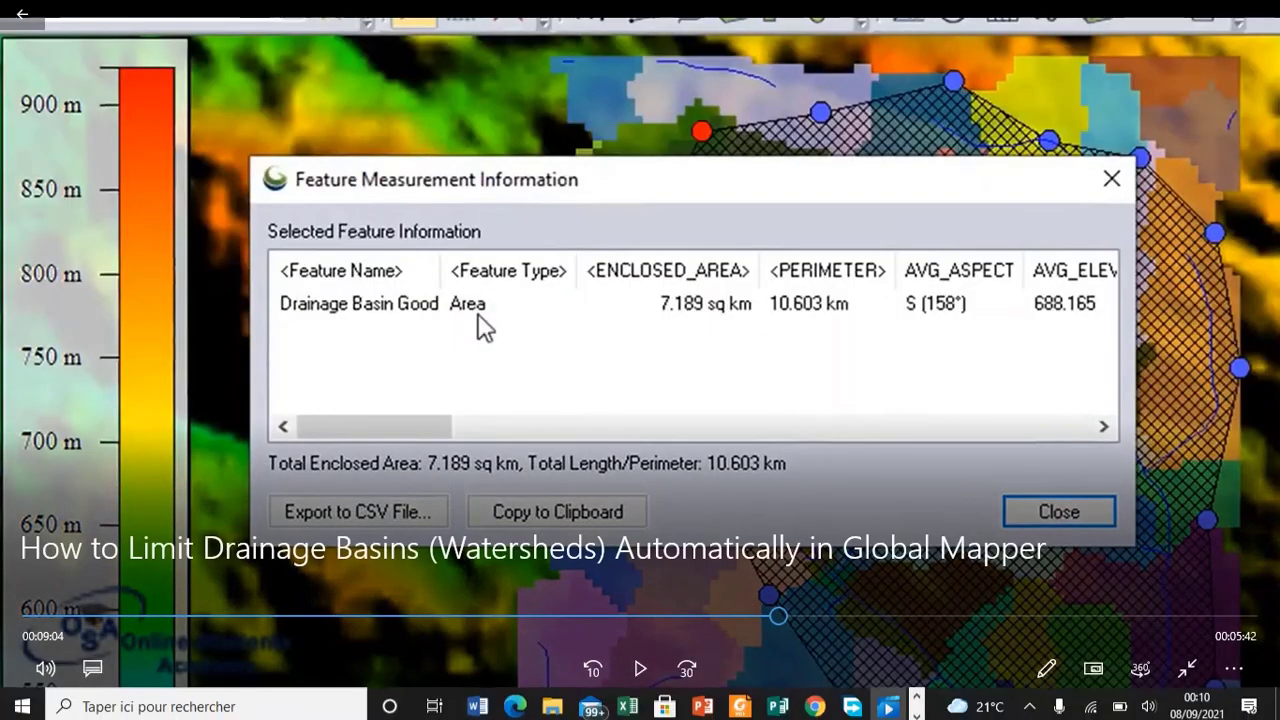
{"action": "key", "text": "alt+Tab"}
{"action": "key", "text": "alt+Tab"}
{"action": "key", "text": "alt+Tab"}
{"action": "key", "text": "alt+Tab"}
{"action": "key", "text": "alt+Tab"}
{"action": "key", "text": "alt+Tab"}
{"action": "key", "text": "alt+Tab"}
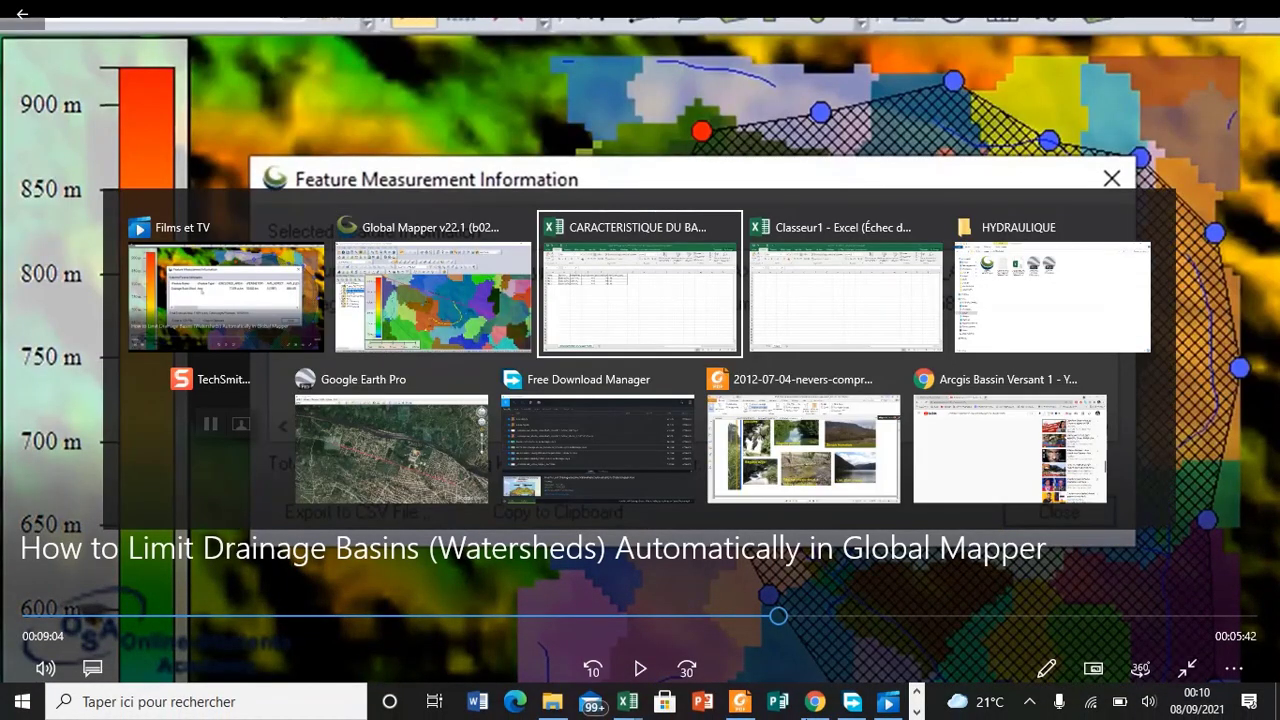
{"action": "key", "text": "alt+Tab"}
{"action": "key", "text": "alt+Tab"}
{"action": "key", "text": "alt+Tab"}
{"action": "key", "text": "alt+Tab"}
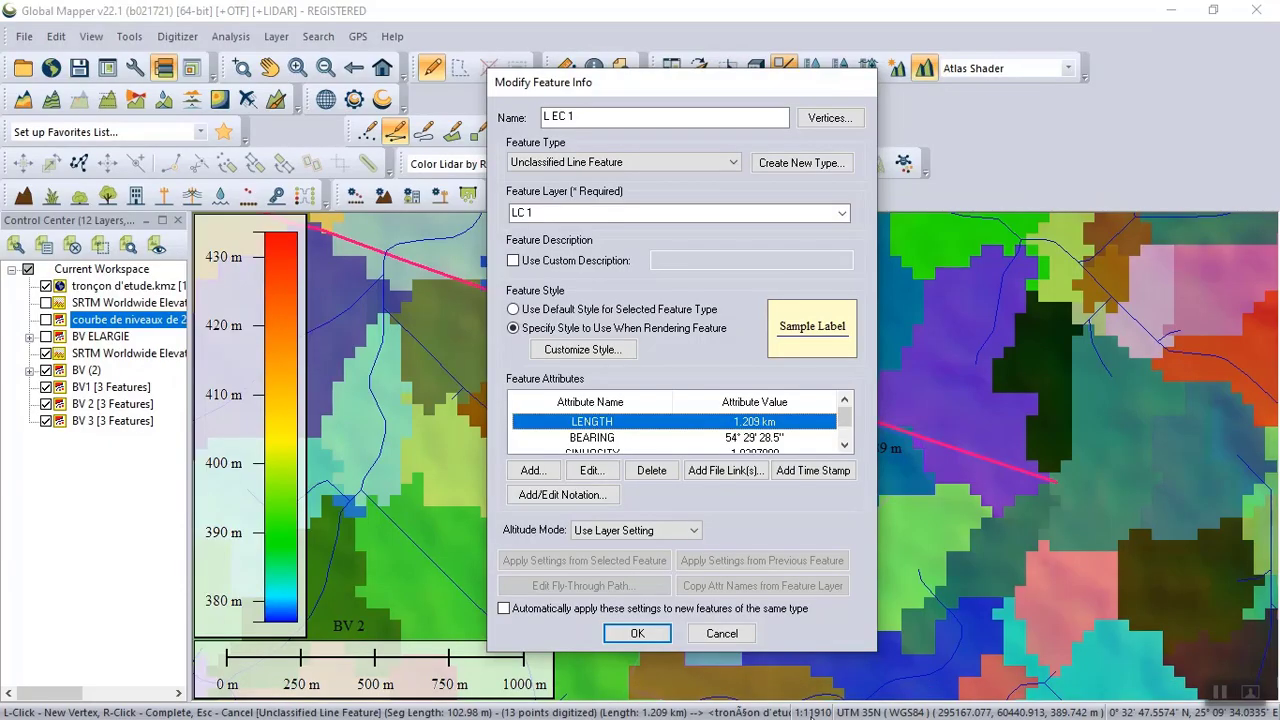
{"action": "key", "text": "alt+Tab"}
{"action": "key", "text": "alt+Tab"}
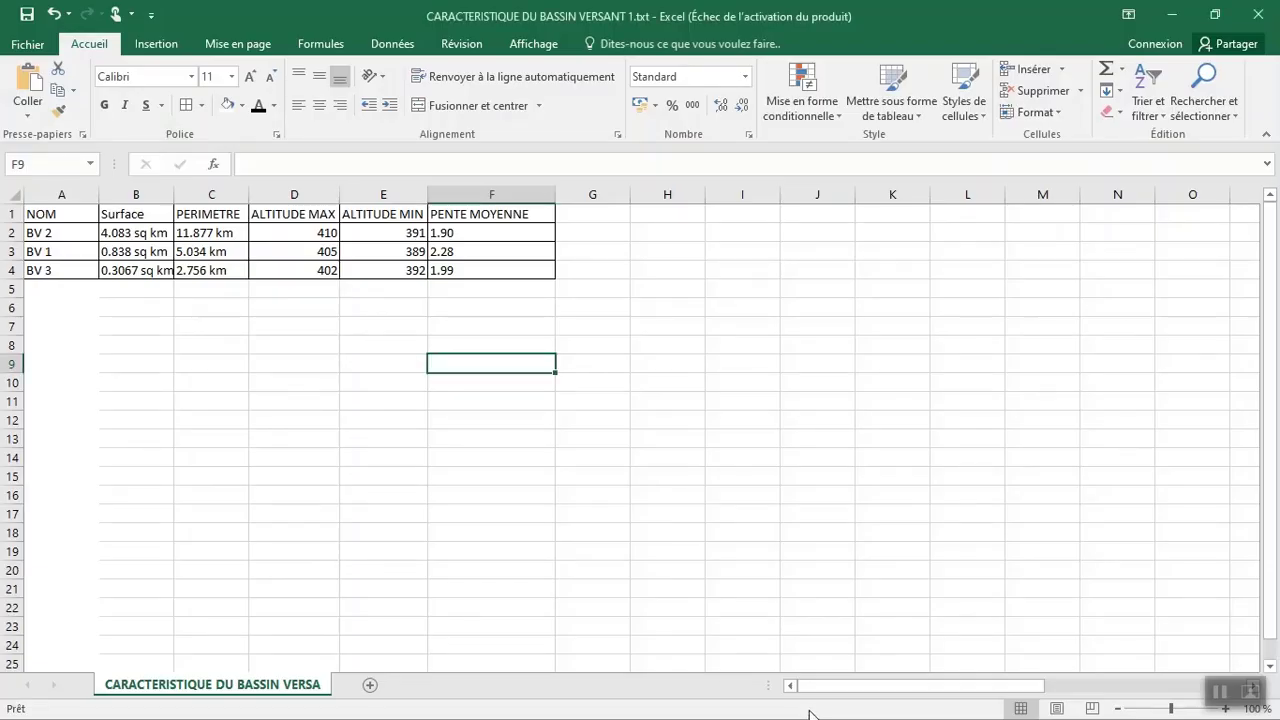
{"action": "left_click", "coordinate": [613, 254]}
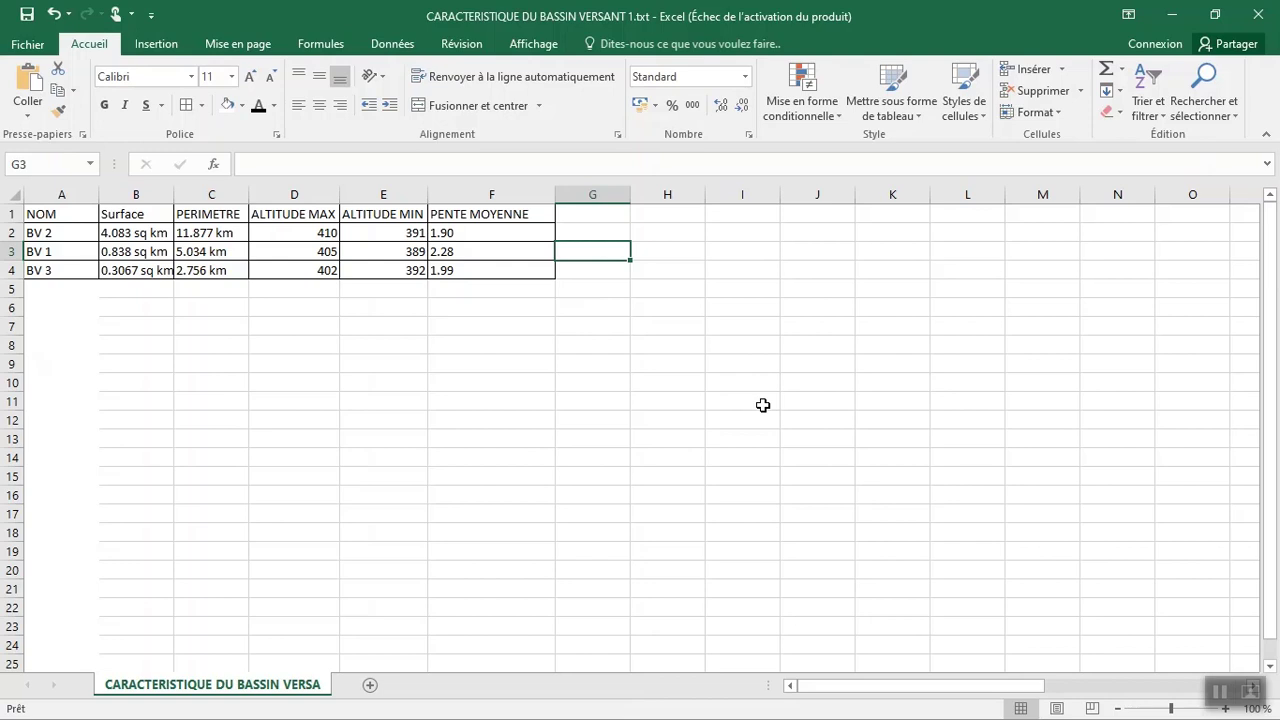
{"action": "key", "text": "ctrl+v"}
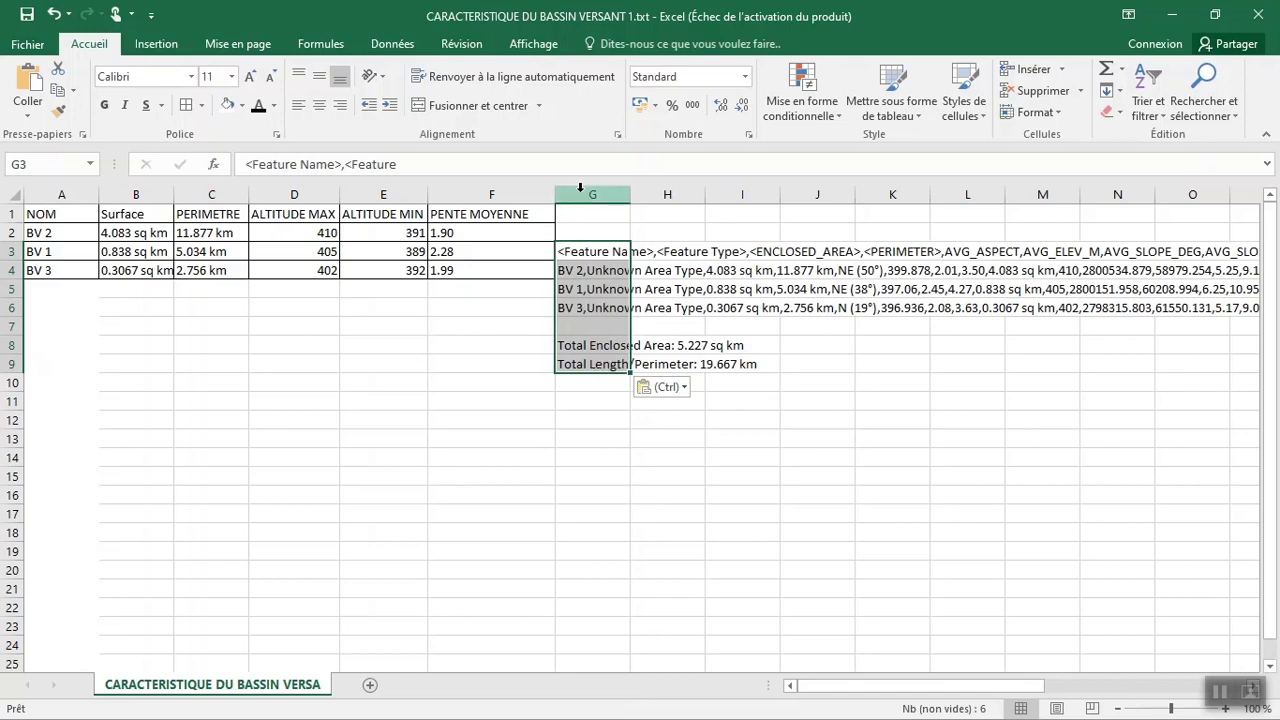
{"action": "left_click_drag", "start_coordinate": [580, 192], "coordinate": [1108, 245]}
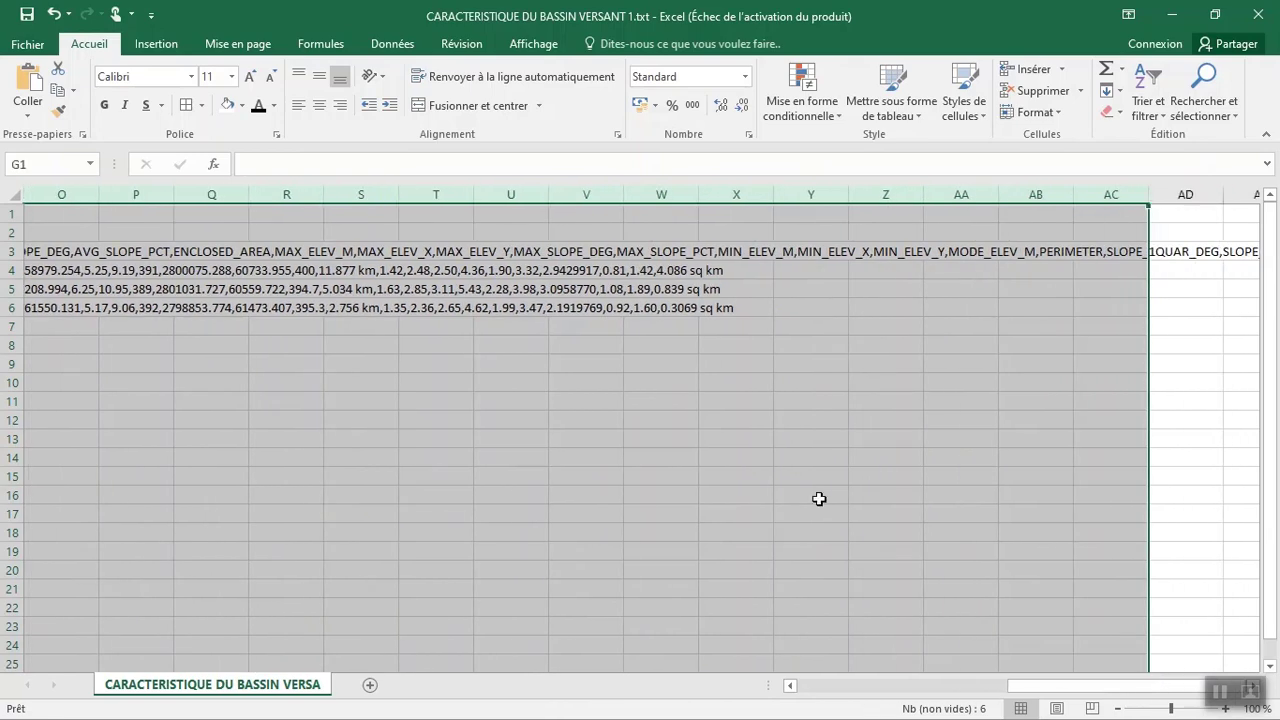
{"action": "left_click", "coordinate": [840, 685]}
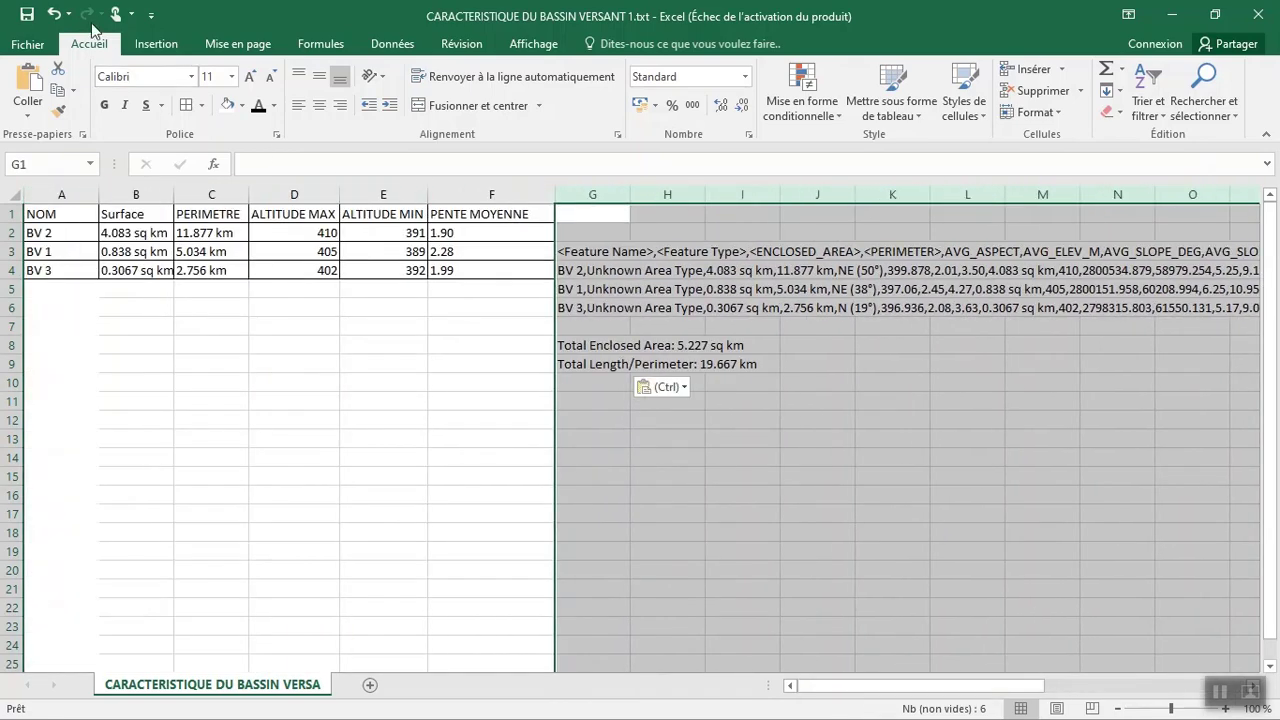
{"action": "left_click", "coordinate": [53, 14]}
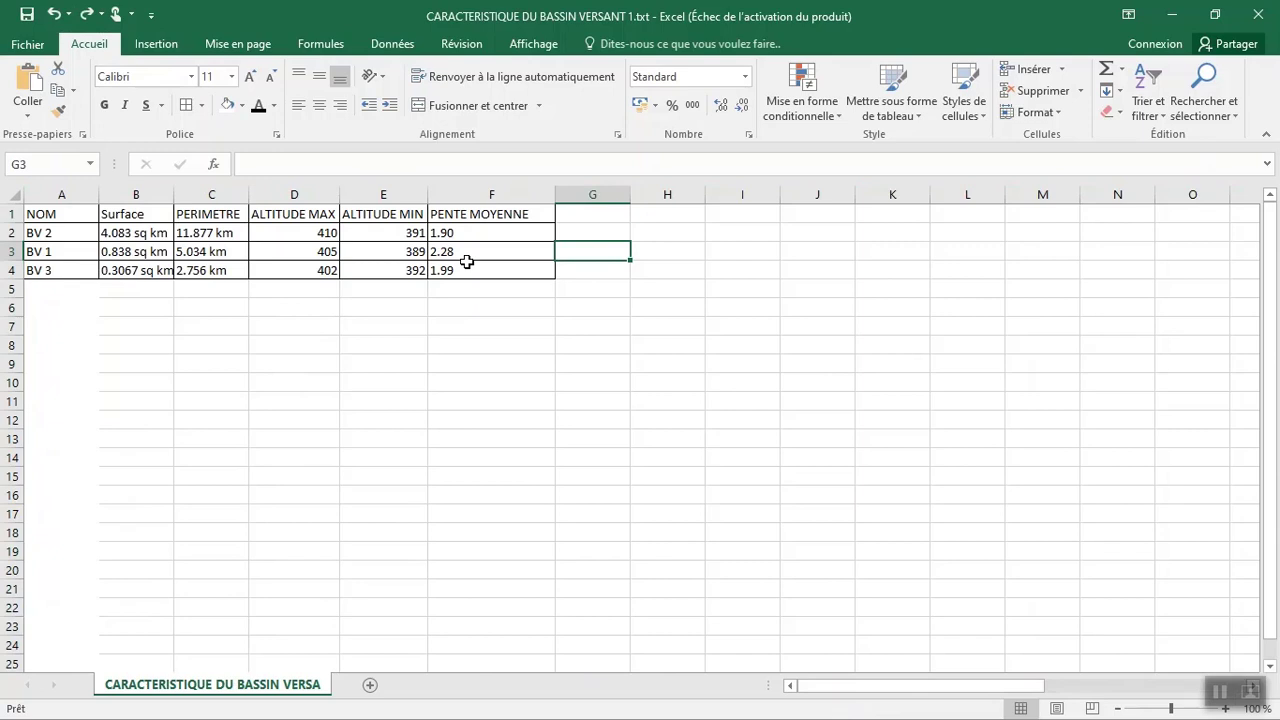
- Enter the stream length 1.209 KM for BV 1 in cell G3
{"action": "type", "text": "1.209 KM"}
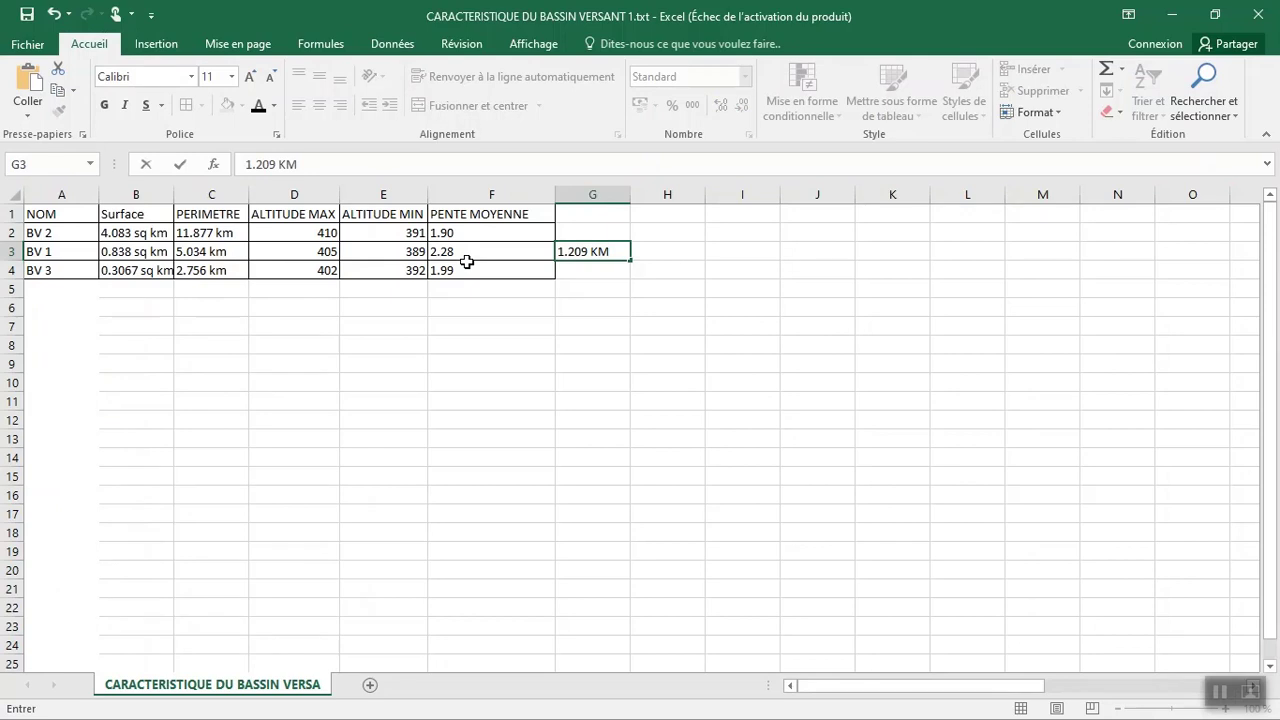
{"action": "left_click", "coordinate": [598, 338]}
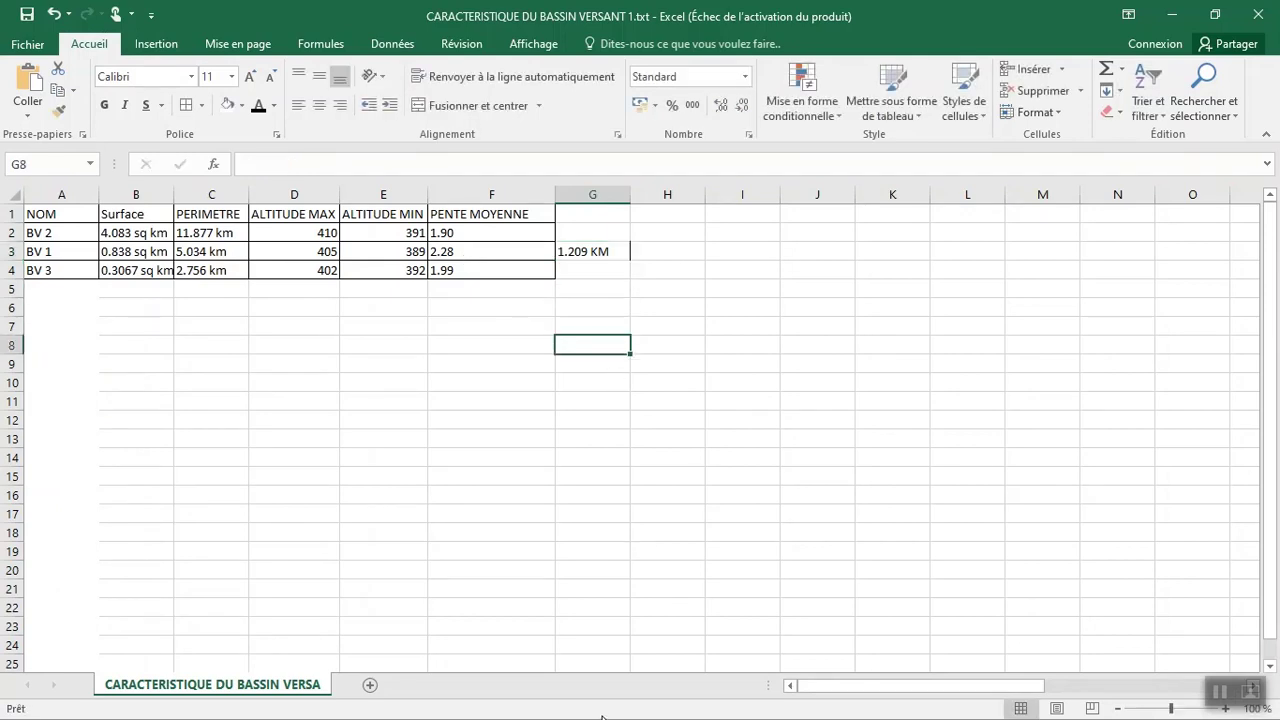
- Switch back to Global Mapper and accept the feature info so the L EC 1 line is saved to layer LC 1
{"action": "key", "text": "alt+Tab"}
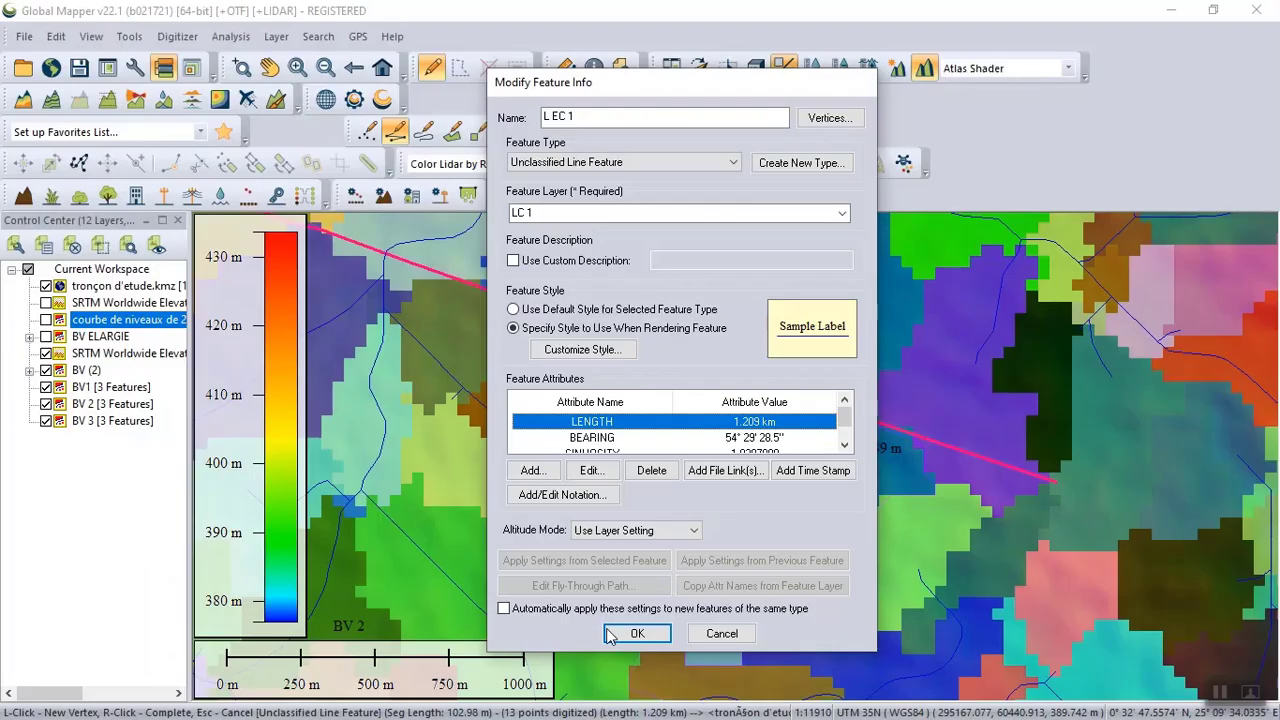
{"action": "left_click", "coordinate": [634, 634]}
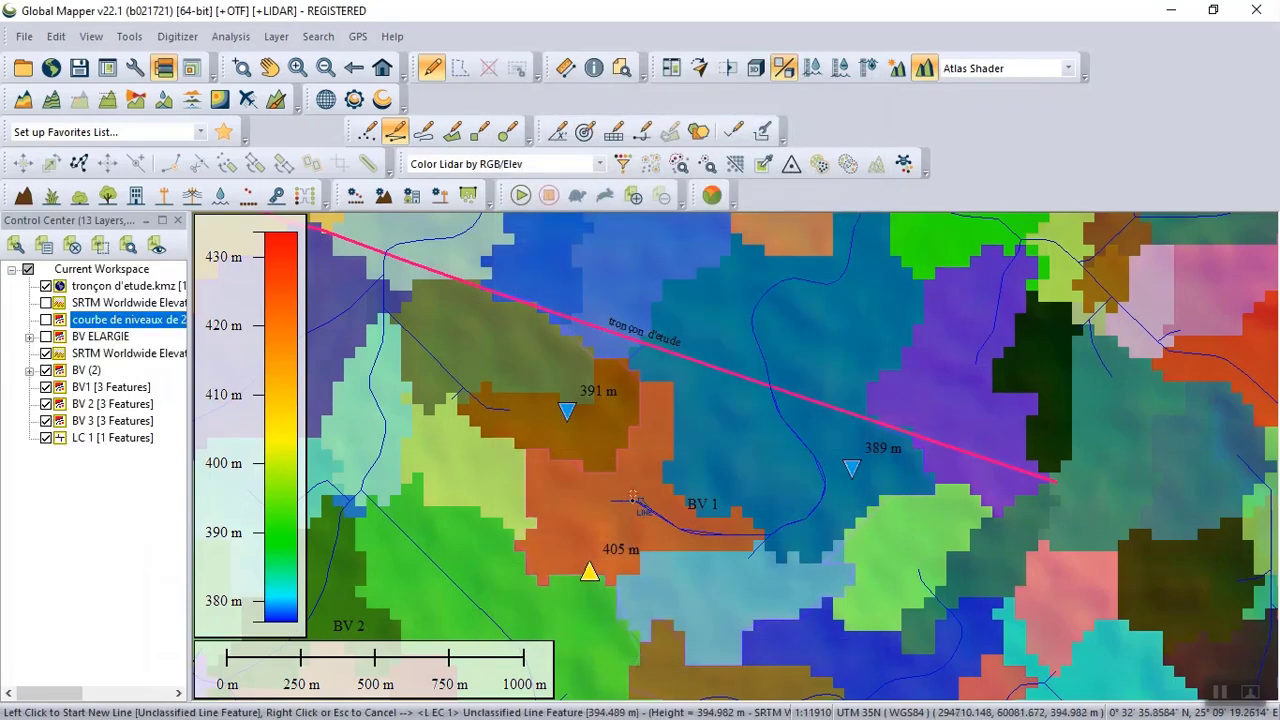
{"action": "scroll", "coordinate": [633, 497], "scroll_direction": "down", "scroll_amount": 2}
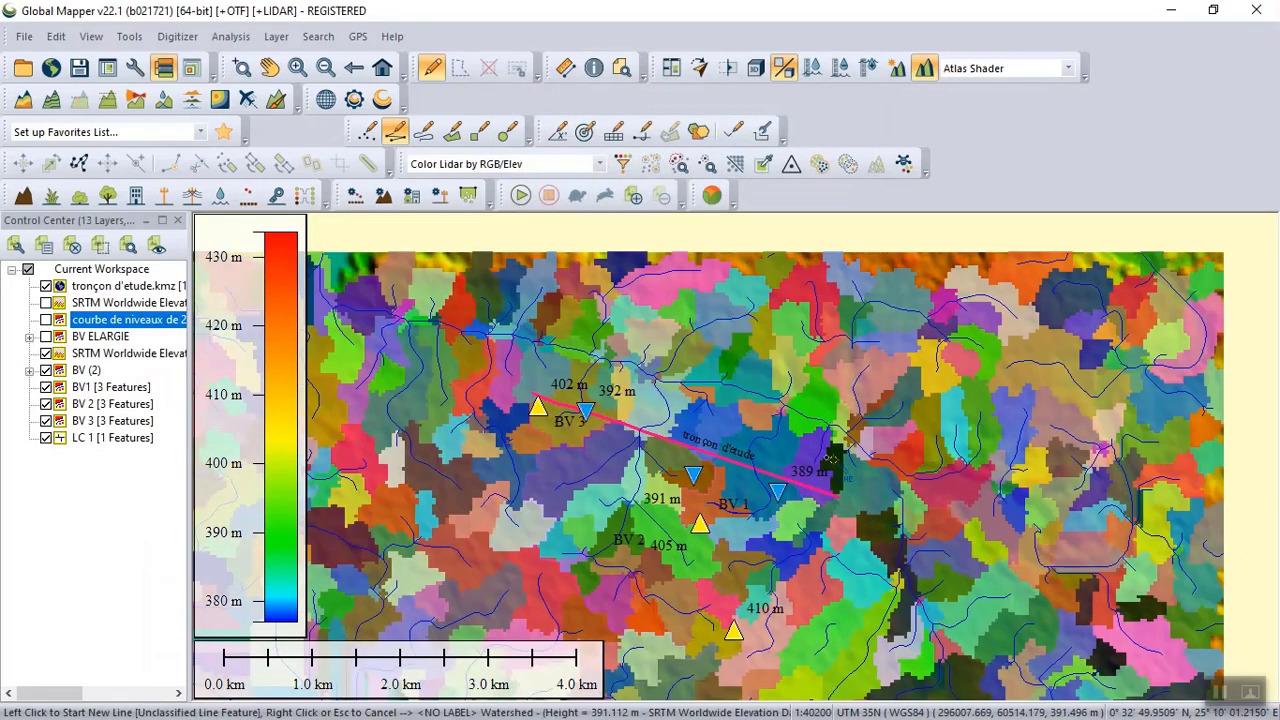
- Start a new line at the stream head near the 410 m marker and trace the stream northwest for about 1 km to its first side-stream junction
{"action": "scroll", "coordinate": [848, 452], "scroll_direction": "down", "scroll_amount": 1}
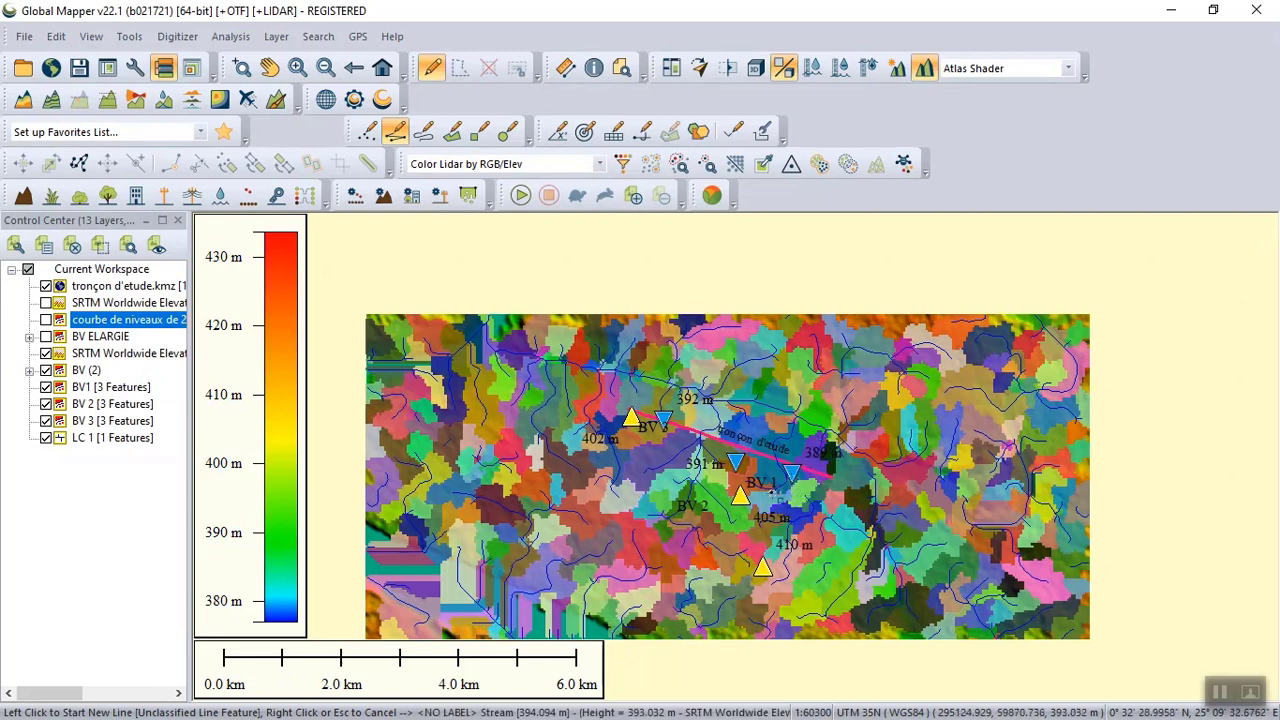
{"action": "scroll", "coordinate": [705, 535], "scroll_direction": "up", "scroll_amount": 1}
{"action": "scroll", "coordinate": [705, 535], "scroll_direction": "up", "scroll_amount": 1}
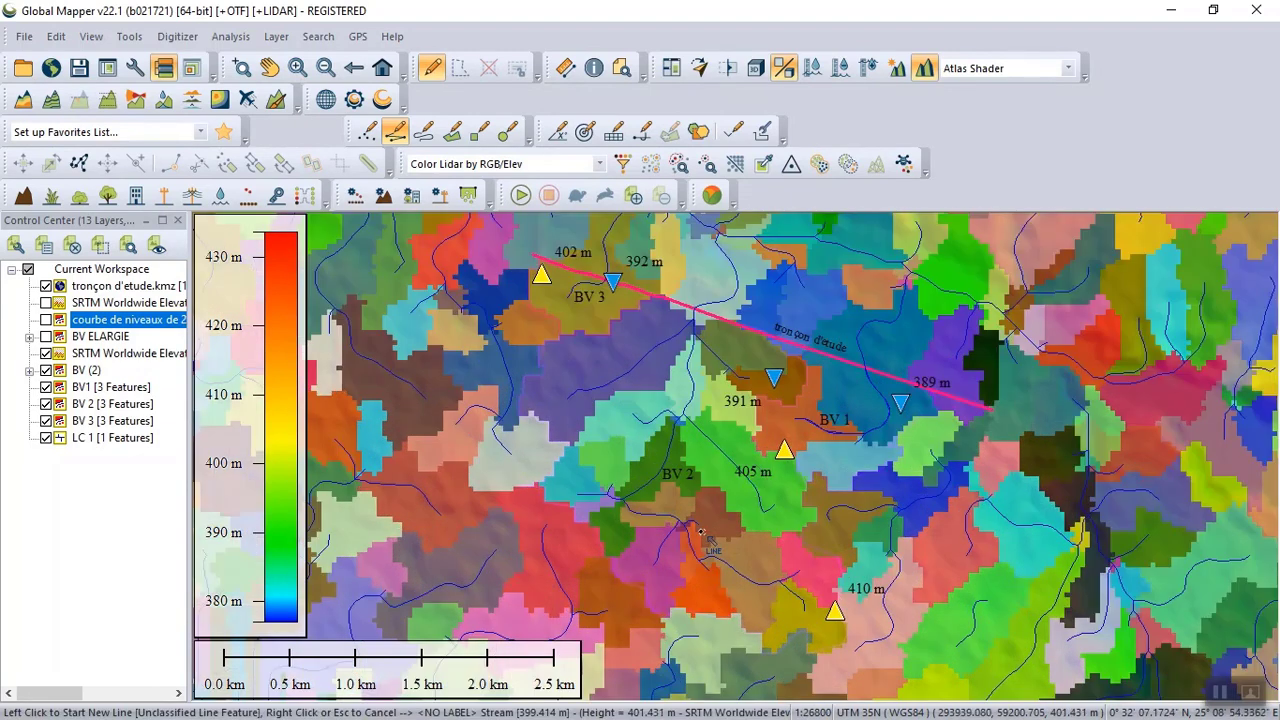
{"action": "left_click", "coordinate": [806, 609]}
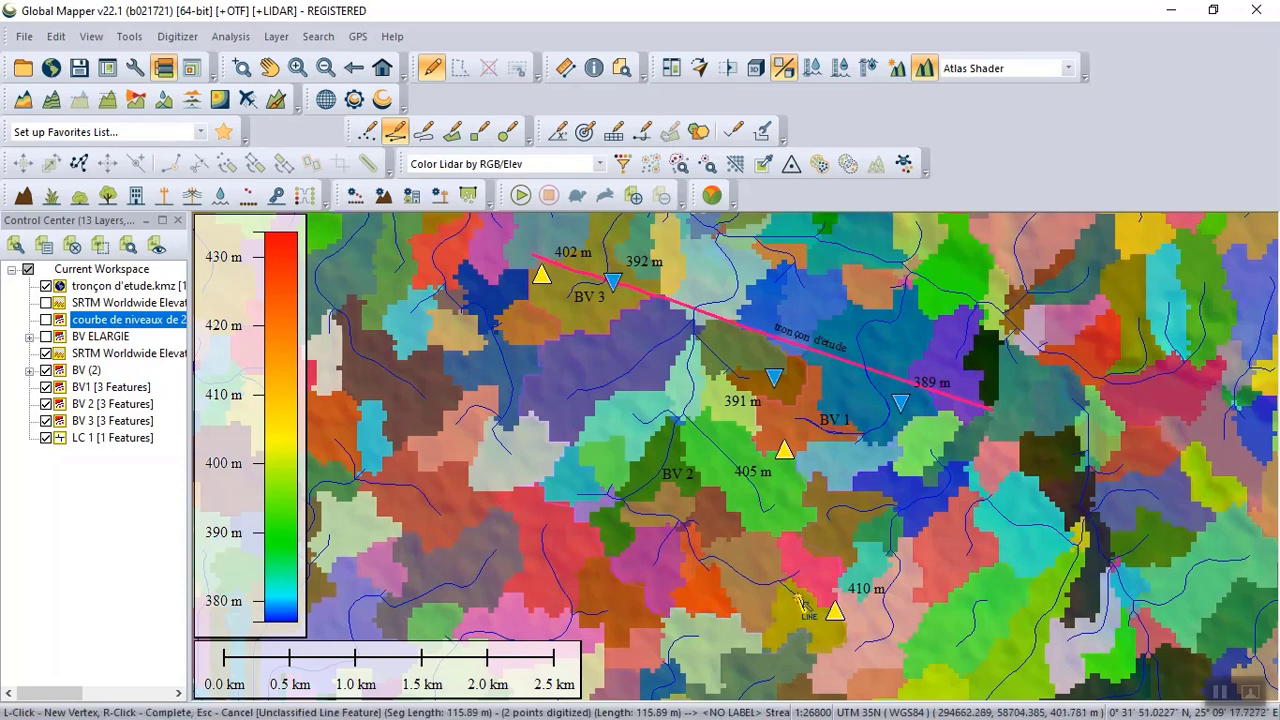
{"action": "scroll", "coordinate": [800, 598], "scroll_direction": "up", "scroll_amount": 3}
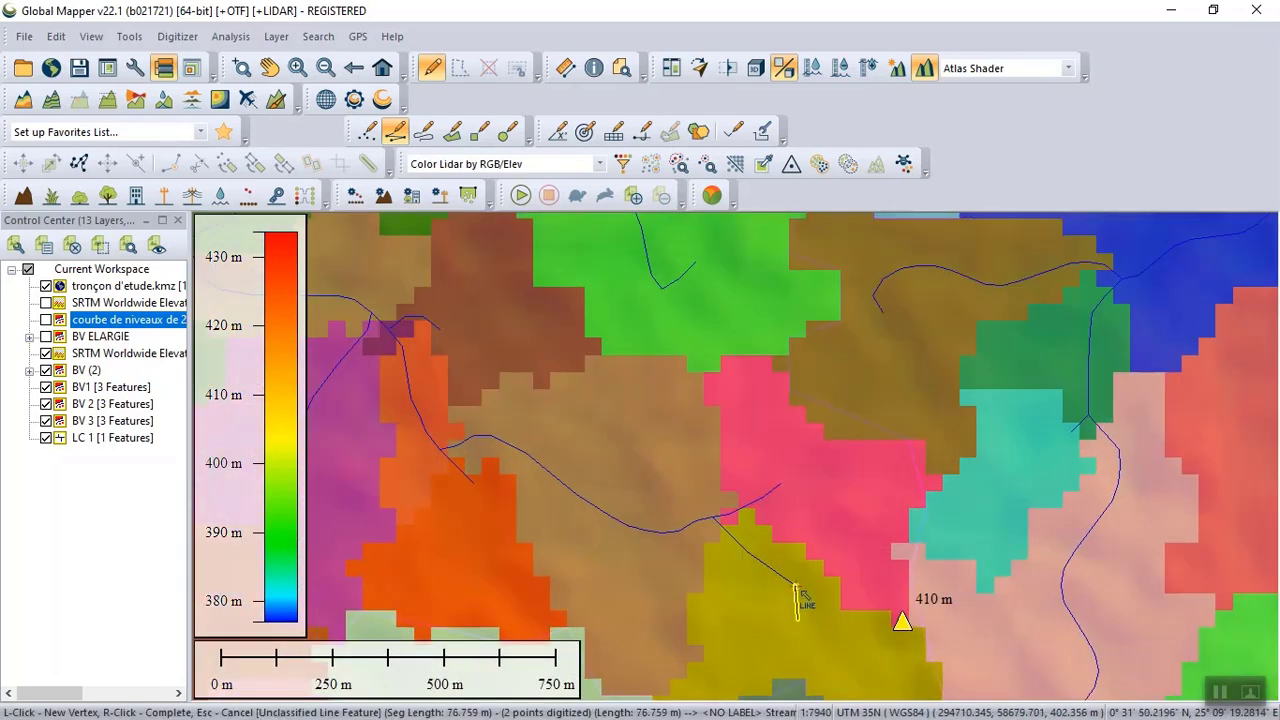
{"action": "left_click", "coordinate": [796, 586]}
{"action": "left_click", "coordinate": [753, 560]}
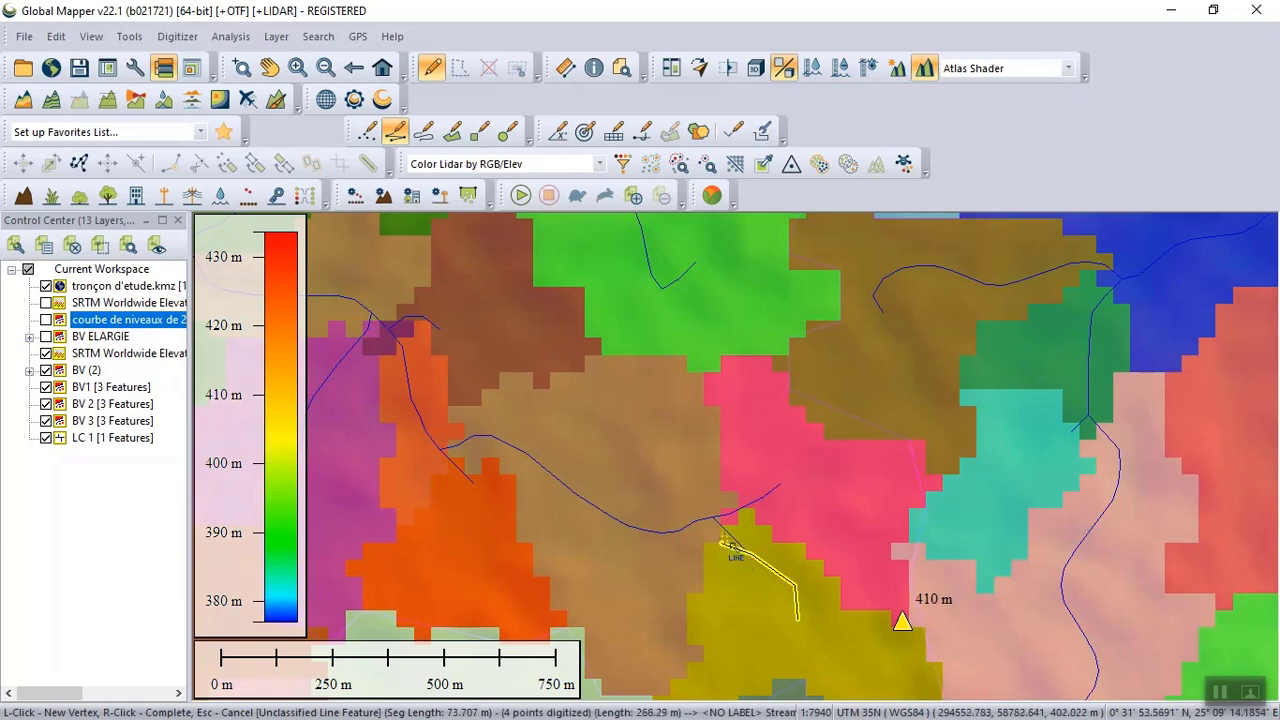
{"action": "left_click", "coordinate": [706, 521]}
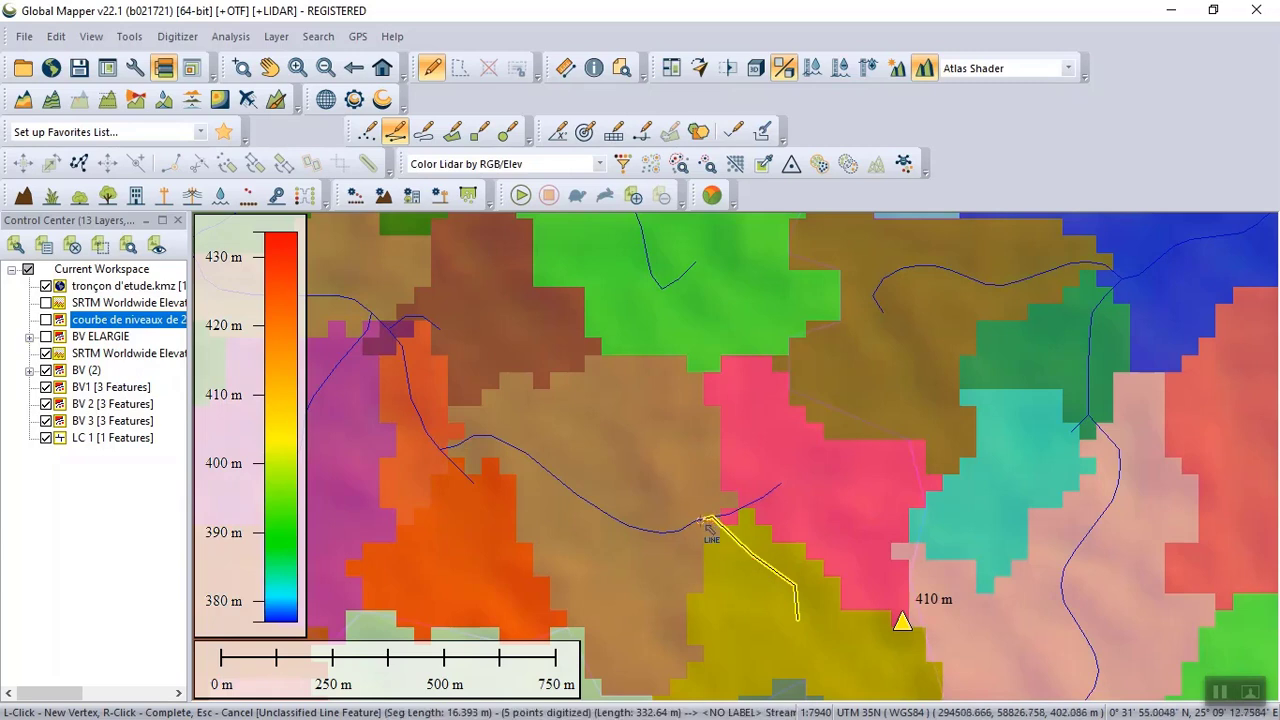
{"action": "left_click", "coordinate": [712, 516]}
{"action": "left_click", "coordinate": [662, 530]}
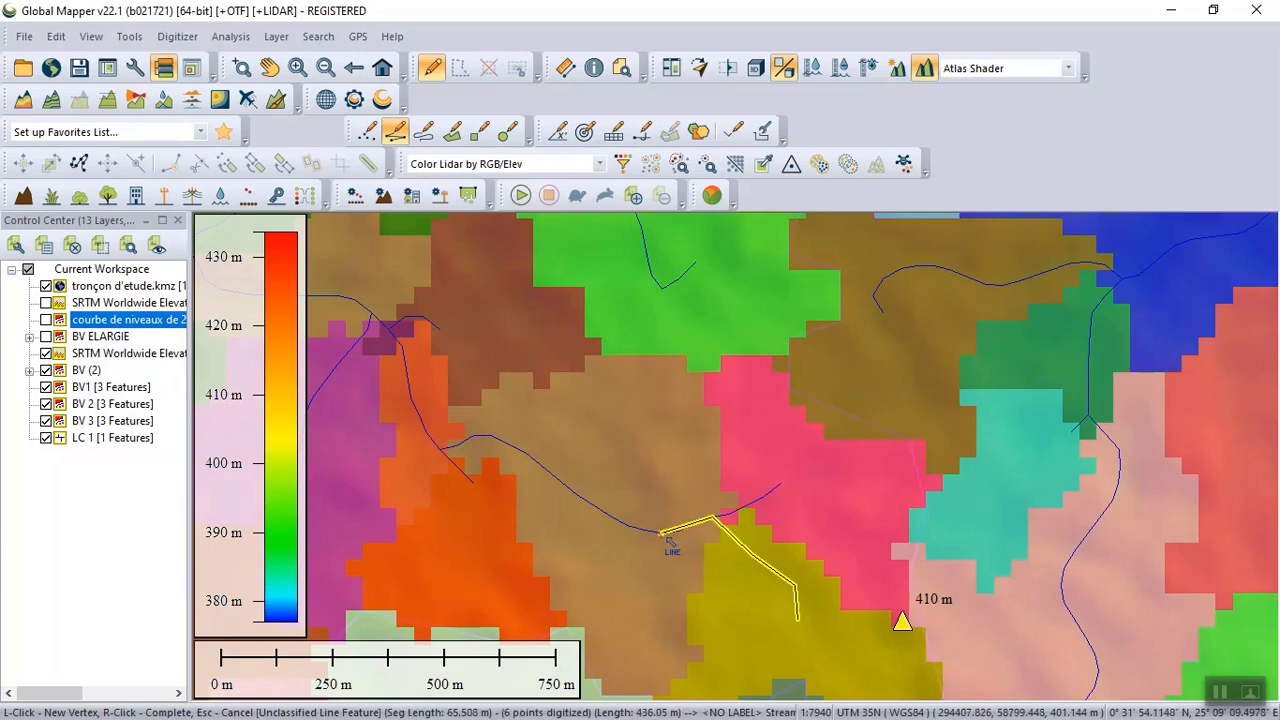
{"action": "left_click", "coordinate": [612, 516]}
{"action": "left_click", "coordinate": [577, 493]}
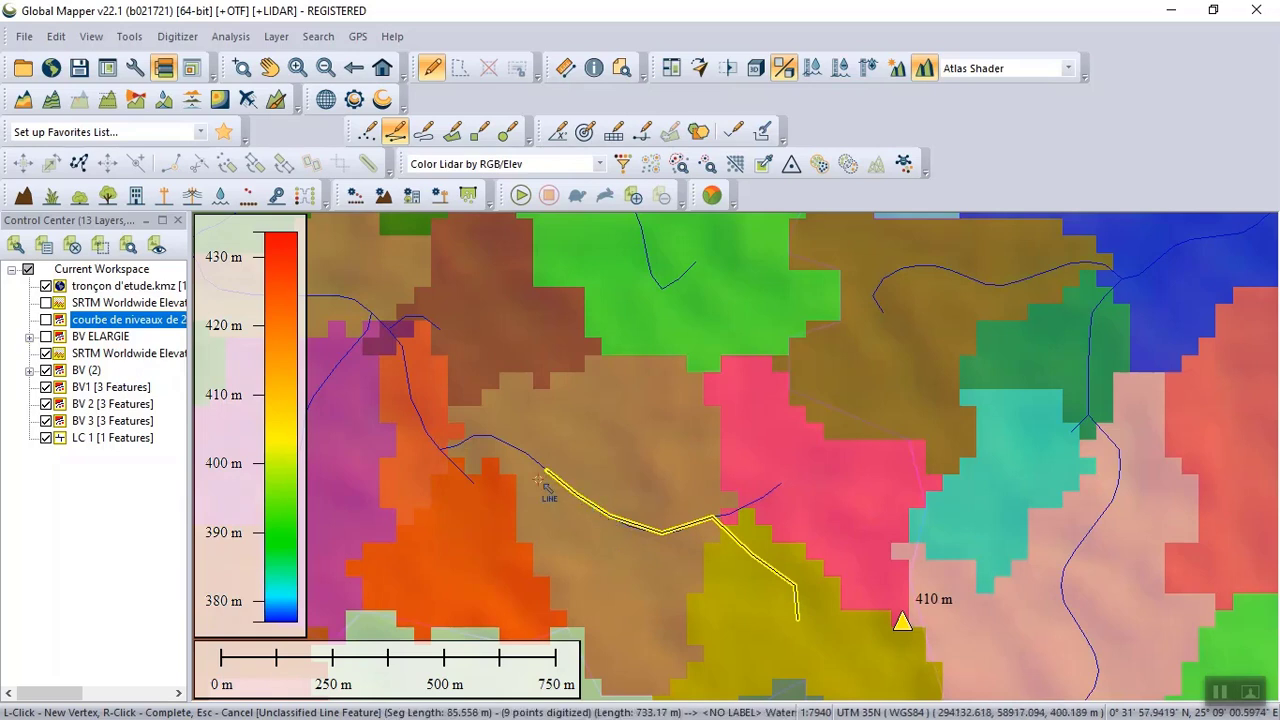
{"action": "left_click", "coordinate": [536, 467]}
{"action": "left_click", "coordinate": [498, 449]}
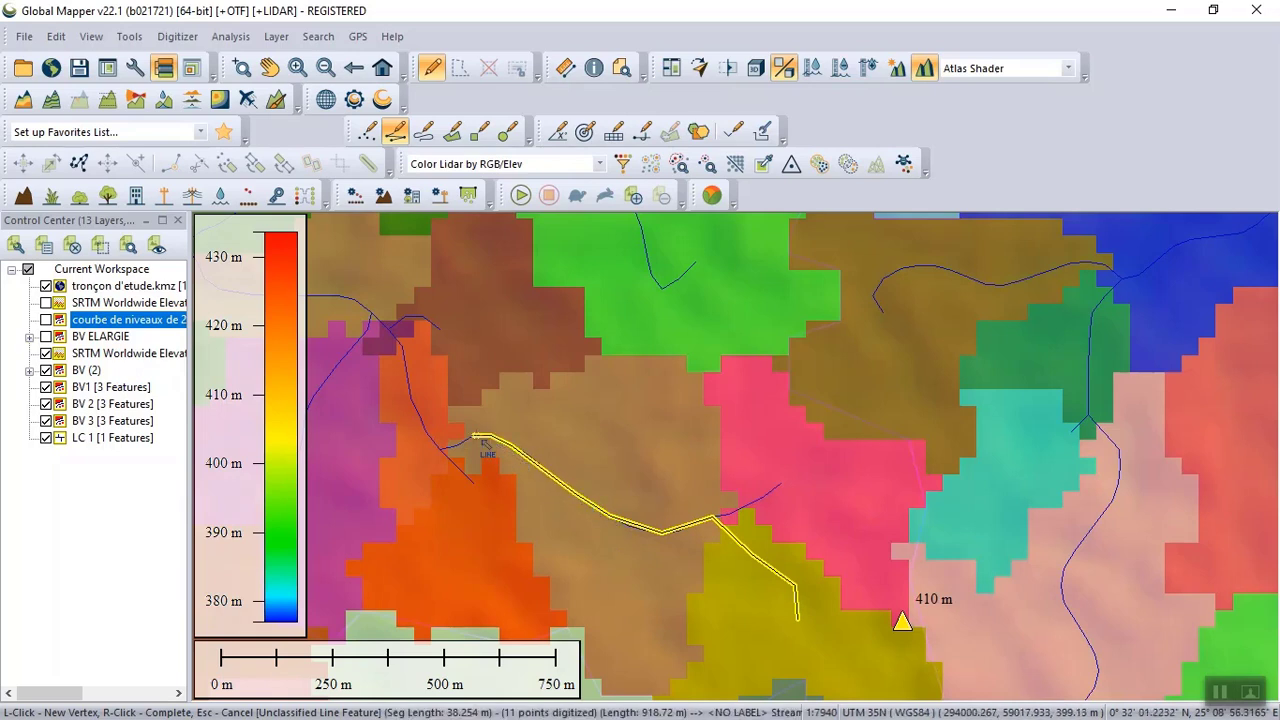
{"action": "left_click", "coordinate": [482, 439]}
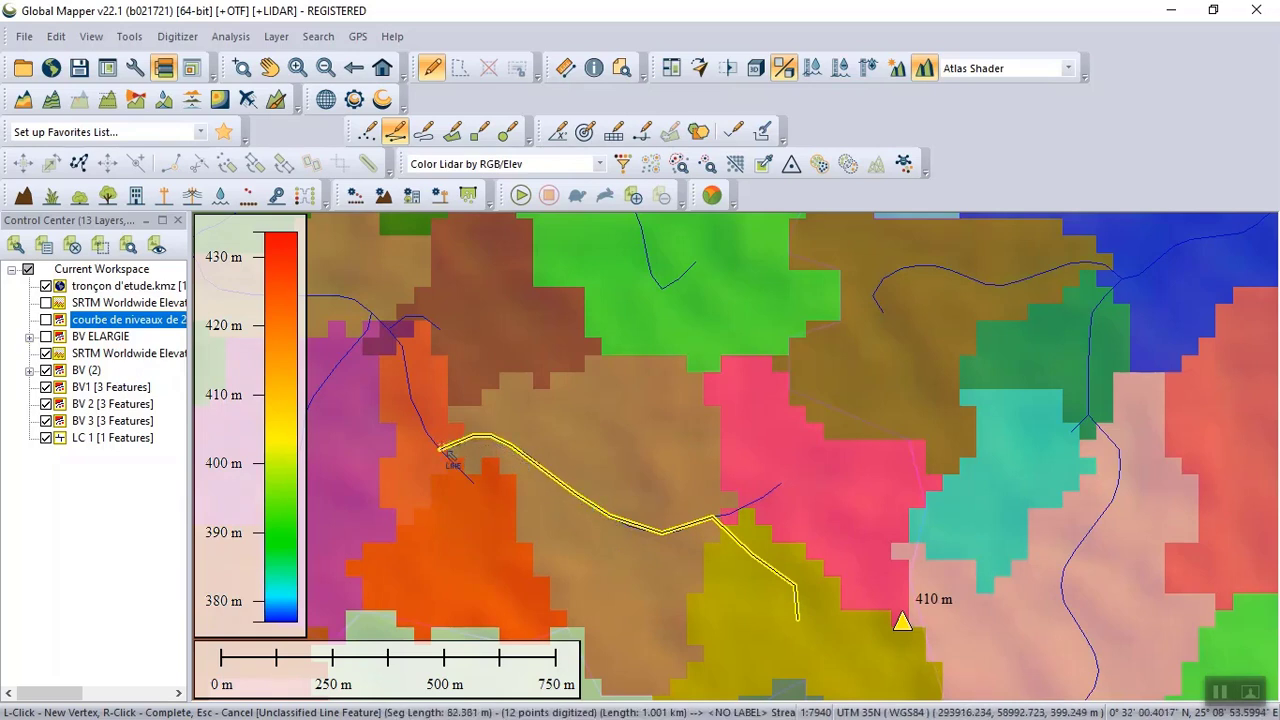
{"action": "left_click", "coordinate": [441, 448]}
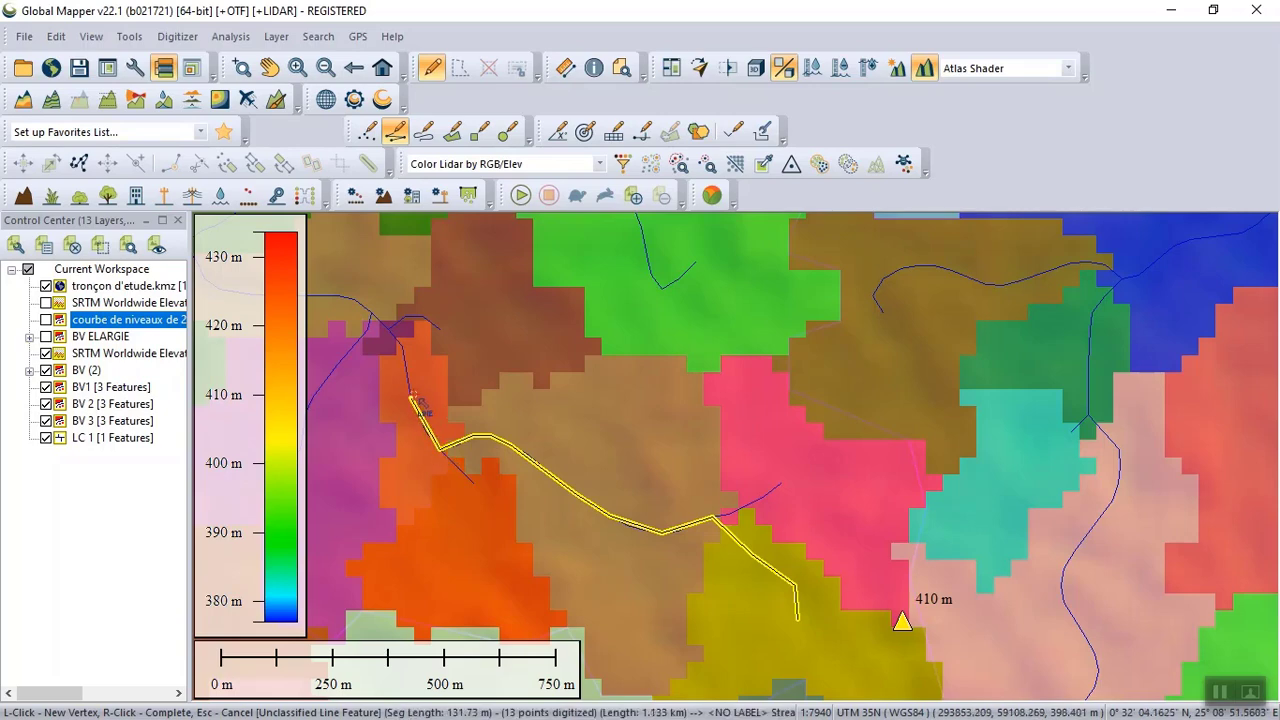
- Continue the stream line north through the orange sub-basin to the small purple confluence area, reaching about 1.35 km
{"action": "left_click", "coordinate": [411, 398]}
{"action": "scroll", "coordinate": [413, 400], "scroll_direction": "down", "scroll_amount": 3}
{"action": "scroll", "coordinate": [413, 400], "scroll_direction": "up", "scroll_amount": 3}
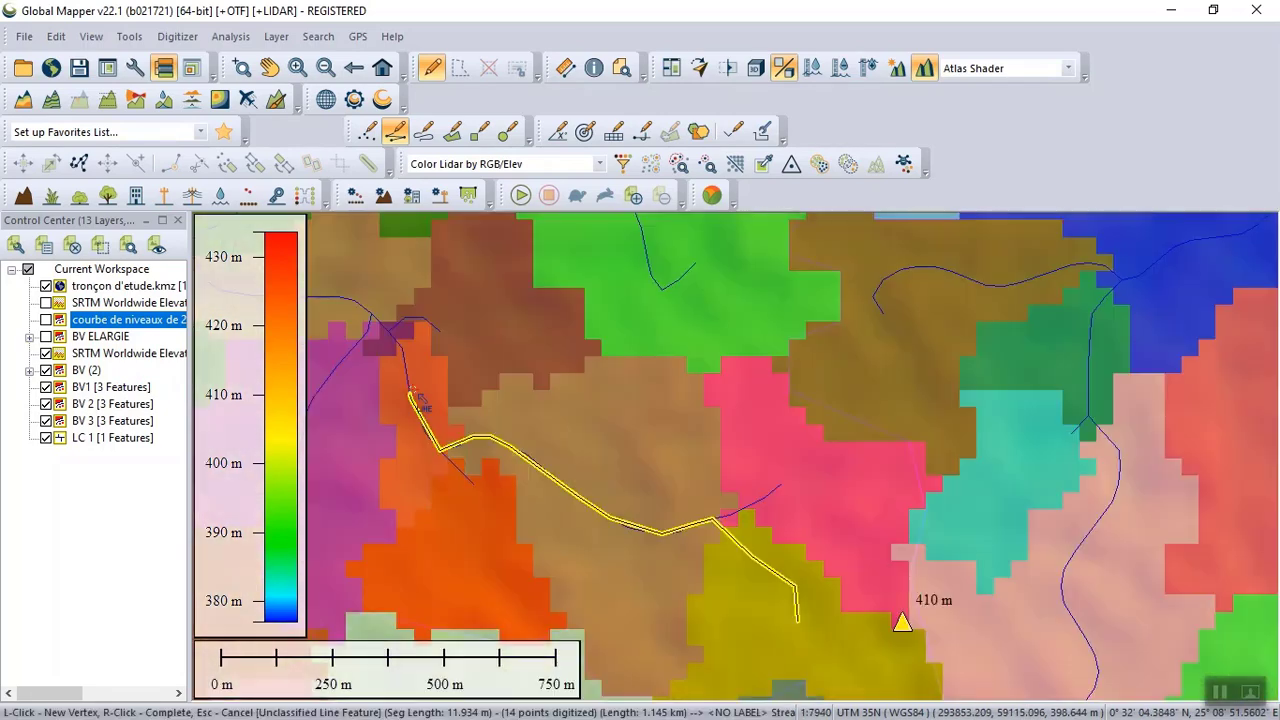
{"action": "left_click", "coordinate": [407, 372]}
{"action": "left_click", "coordinate": [398, 343]}
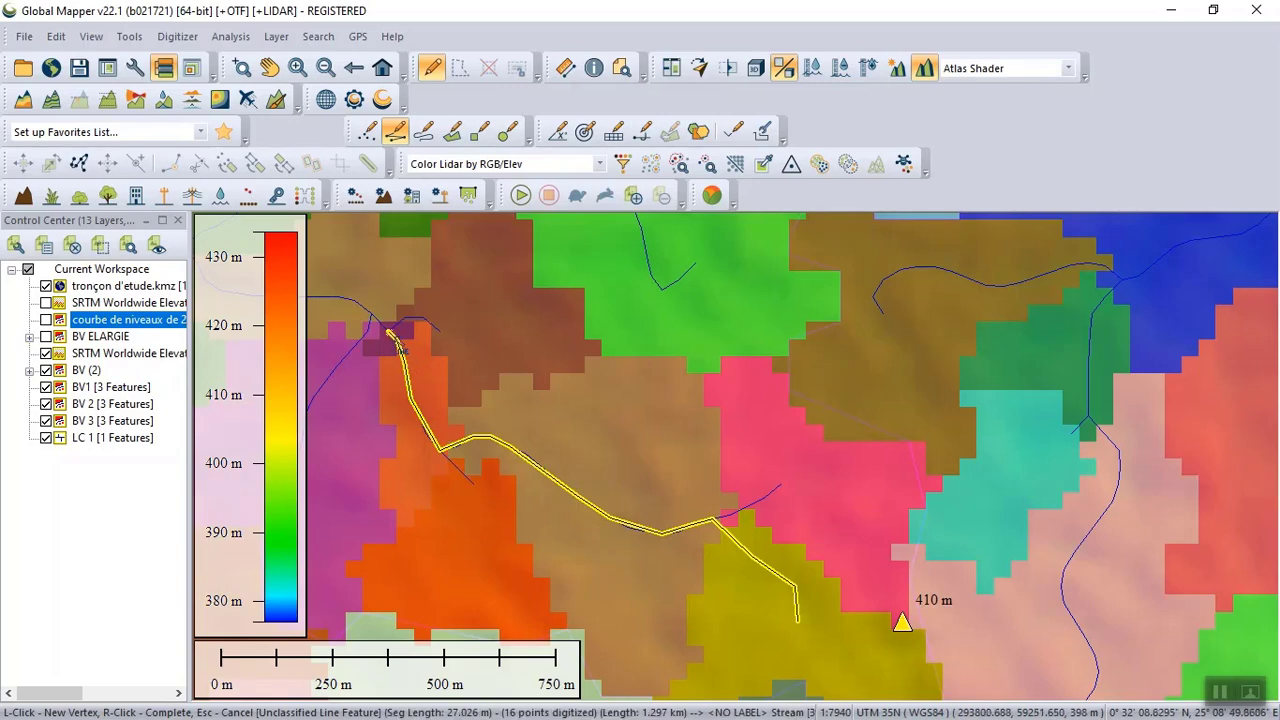
{"action": "left_click", "coordinate": [382, 324]}
{"action": "left_click", "coordinate": [363, 310]}
- Trace the stream line west along the channel to the confluence southwest of the BV 2 label, reaching about 1.84 km
{"action": "scroll", "coordinate": [658, 432], "scroll_direction": "down", "scroll_amount": 1}
{"action": "scroll", "coordinate": [658, 432], "scroll_direction": "down", "scroll_amount": 3}
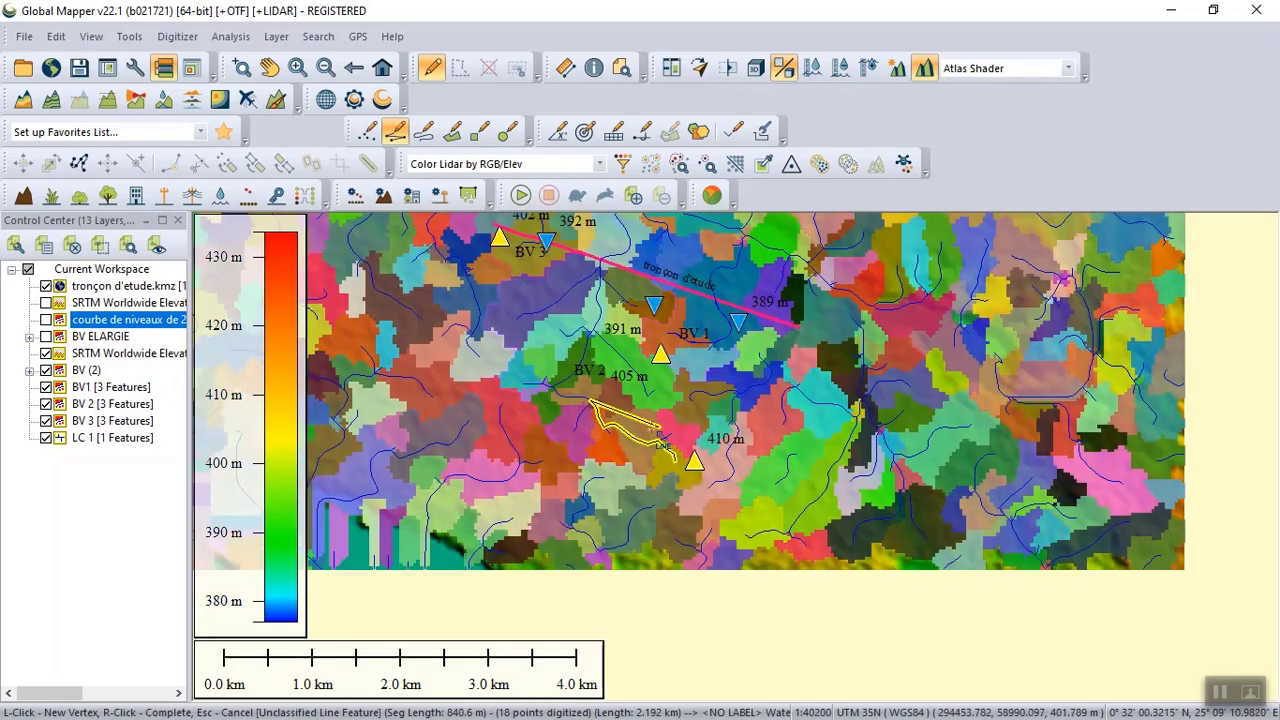
{"action": "scroll", "coordinate": [571, 398], "scroll_direction": "up", "scroll_amount": 3}
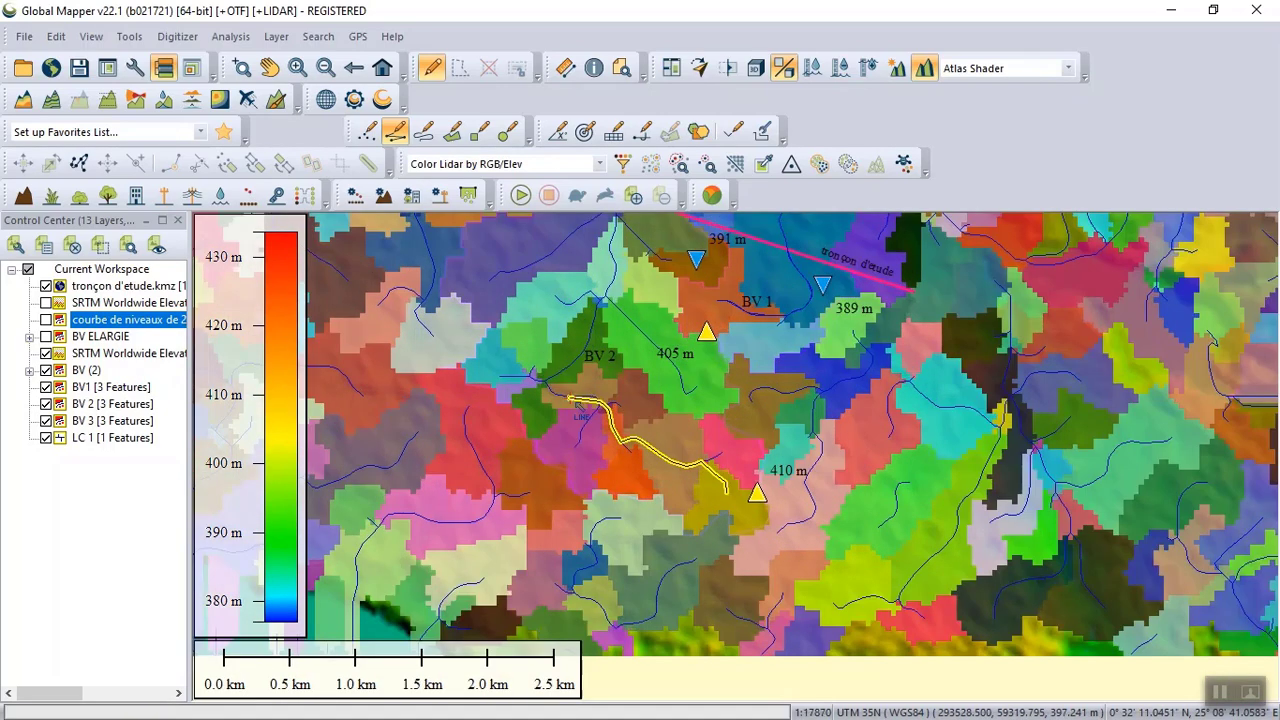
{"action": "left_click", "coordinate": [630, 402]}
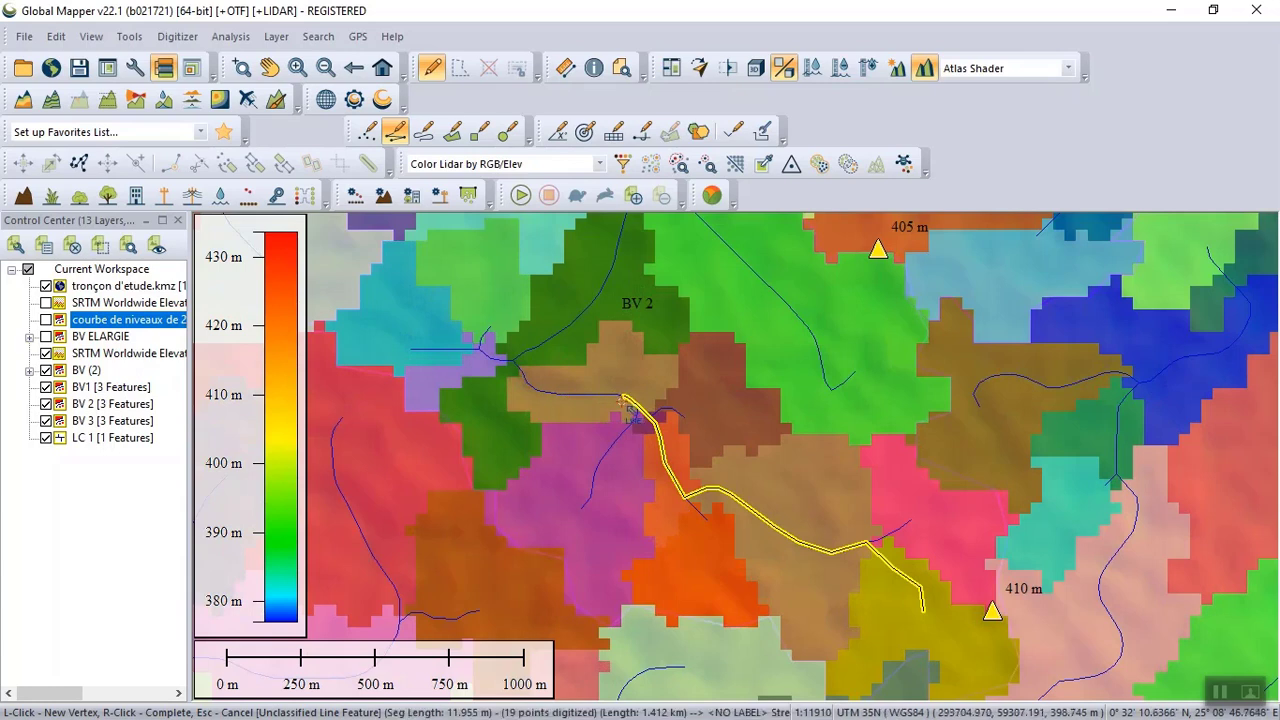
{"action": "left_click", "coordinate": [584, 397]}
{"action": "left_click", "coordinate": [572, 396]}
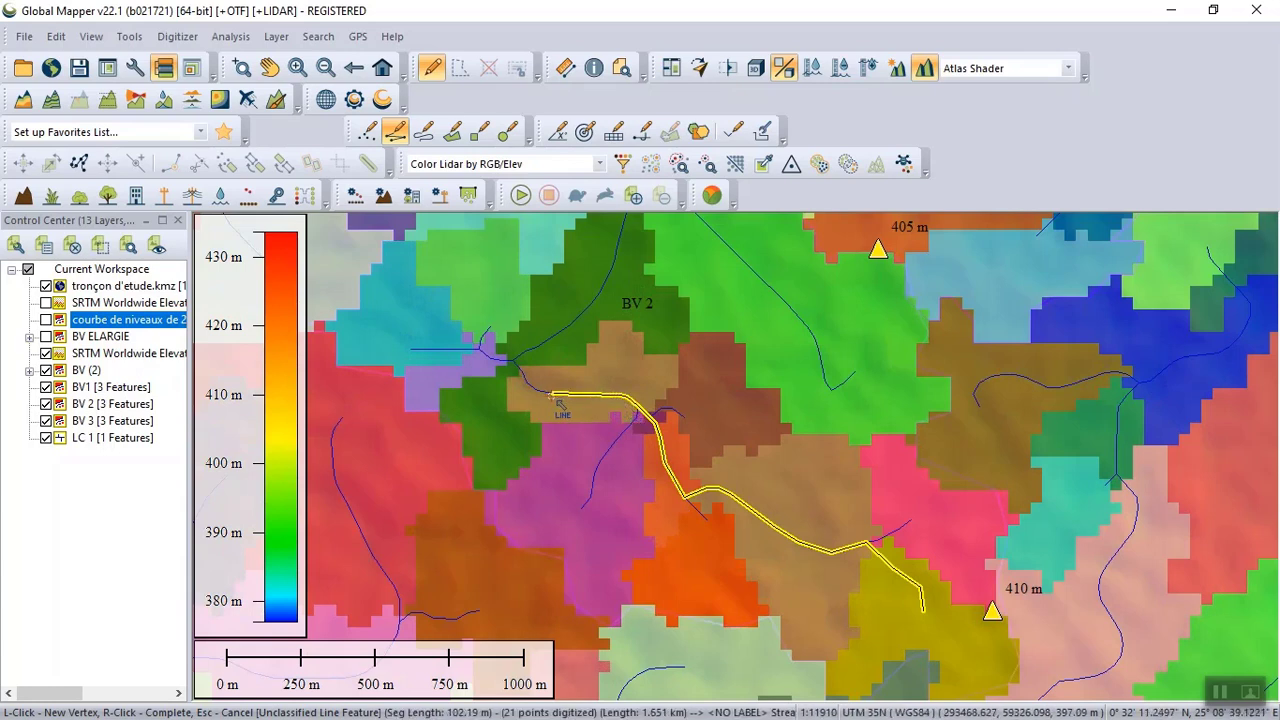
{"action": "left_click", "coordinate": [555, 393]}
{"action": "left_click", "coordinate": [537, 390]}
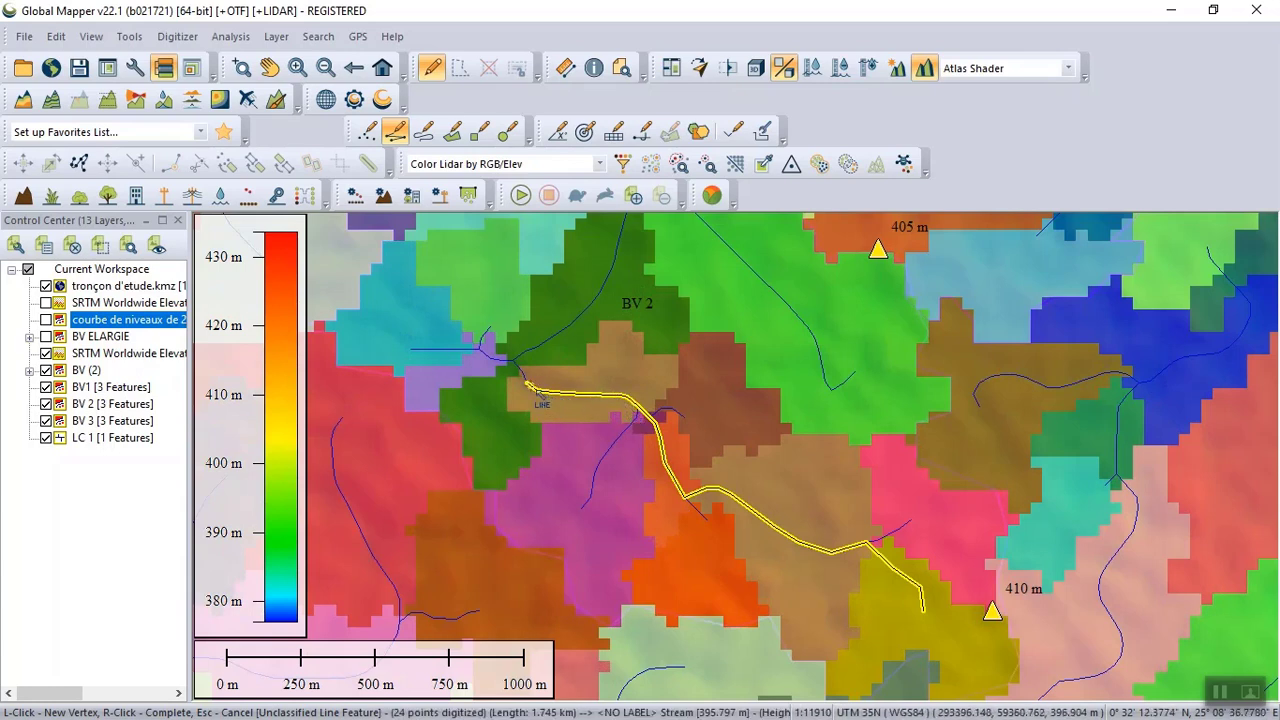
{"action": "left_click", "coordinate": [528, 377]}
{"action": "left_click", "coordinate": [518, 364]}
{"action": "left_click", "coordinate": [522, 370]}
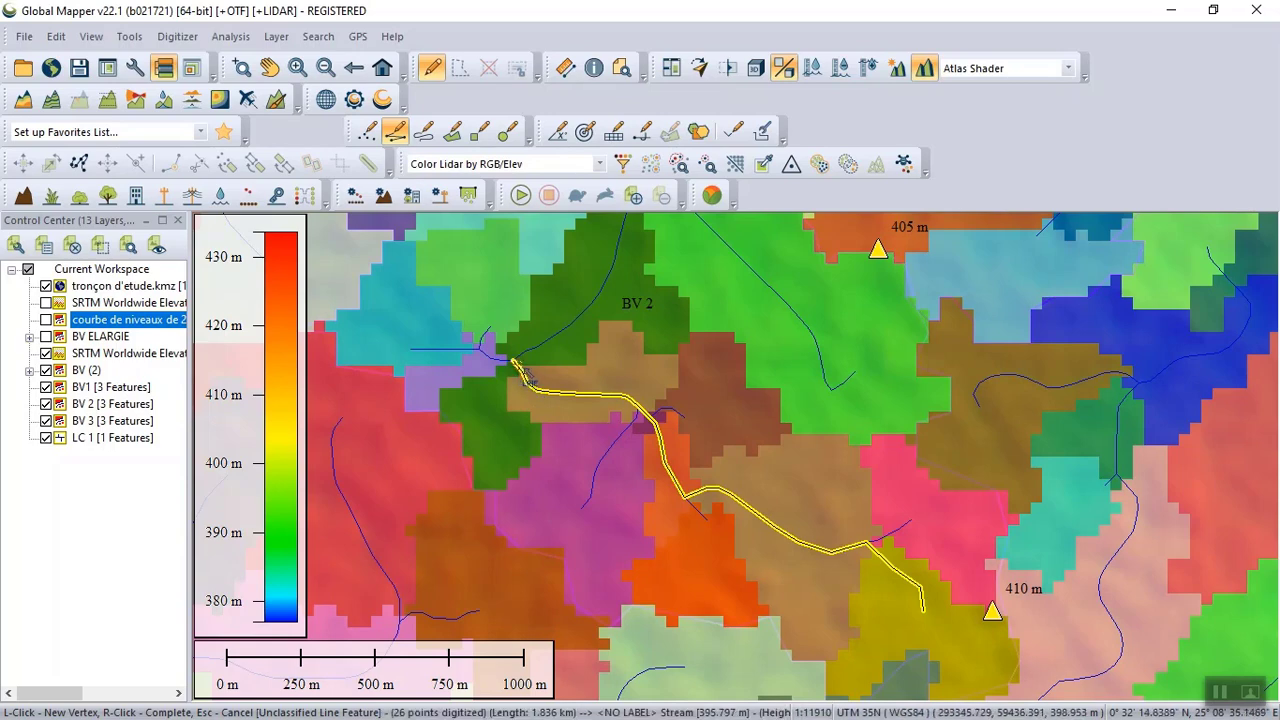
- Extend the stream line northeast through the dark green BV 2 sub-basin to its northern tip, reaching about 2.57 km
{"action": "scroll", "coordinate": [539, 380], "scroll_direction": "down", "scroll_amount": 2}
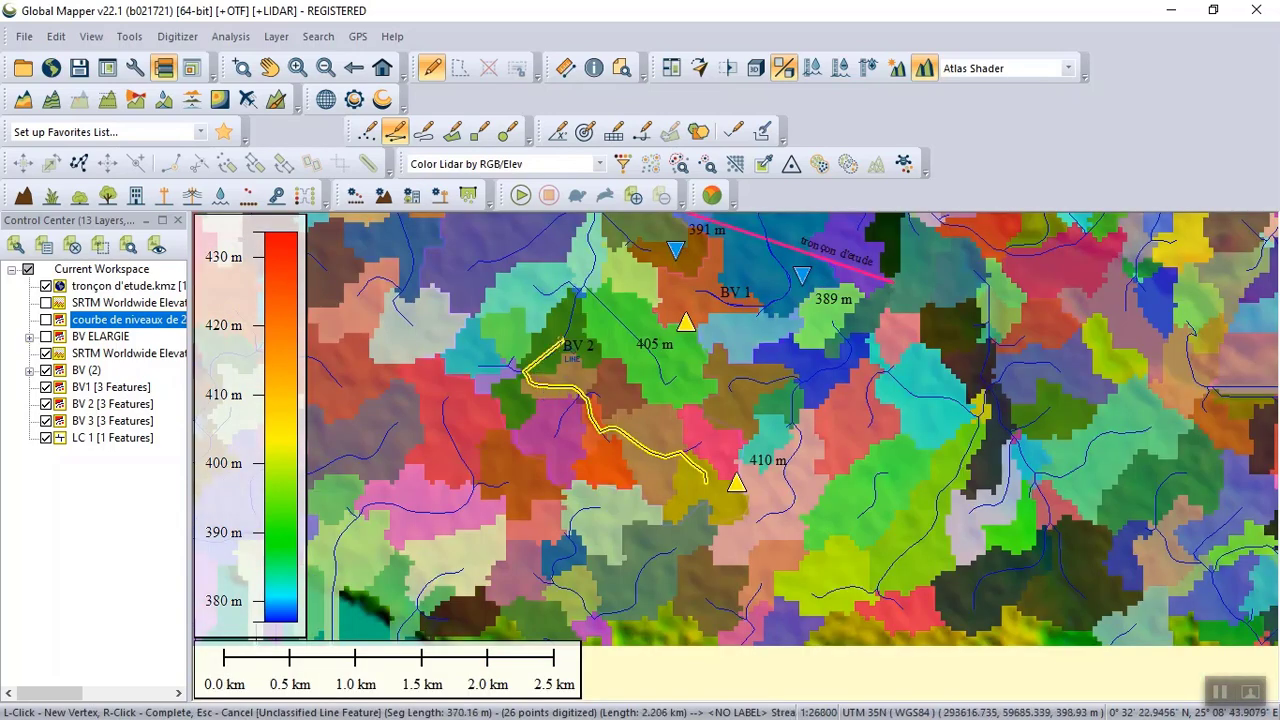
{"action": "scroll", "coordinate": [566, 377], "scroll_direction": "up", "scroll_amount": 3}
{"action": "left_click", "coordinate": [470, 441]}
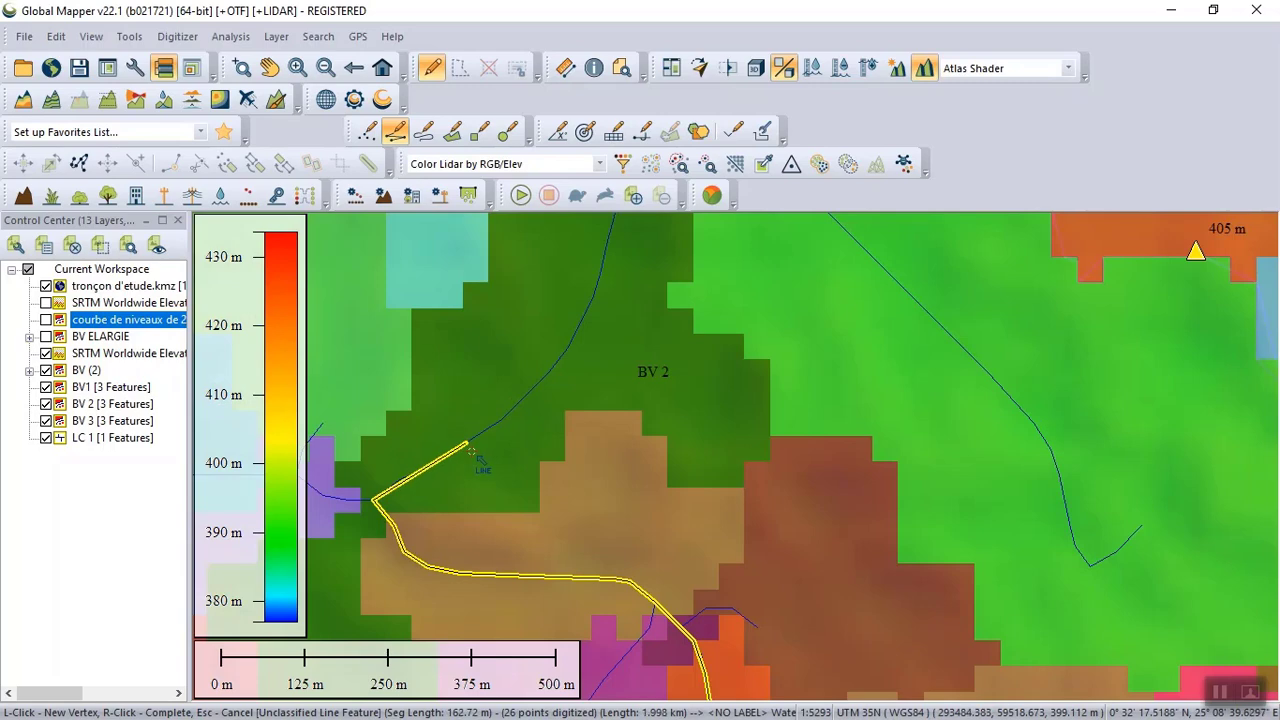
{"action": "left_click", "coordinate": [542, 379]}
{"action": "scroll", "coordinate": [604, 422], "scroll_direction": "down", "scroll_amount": 3}
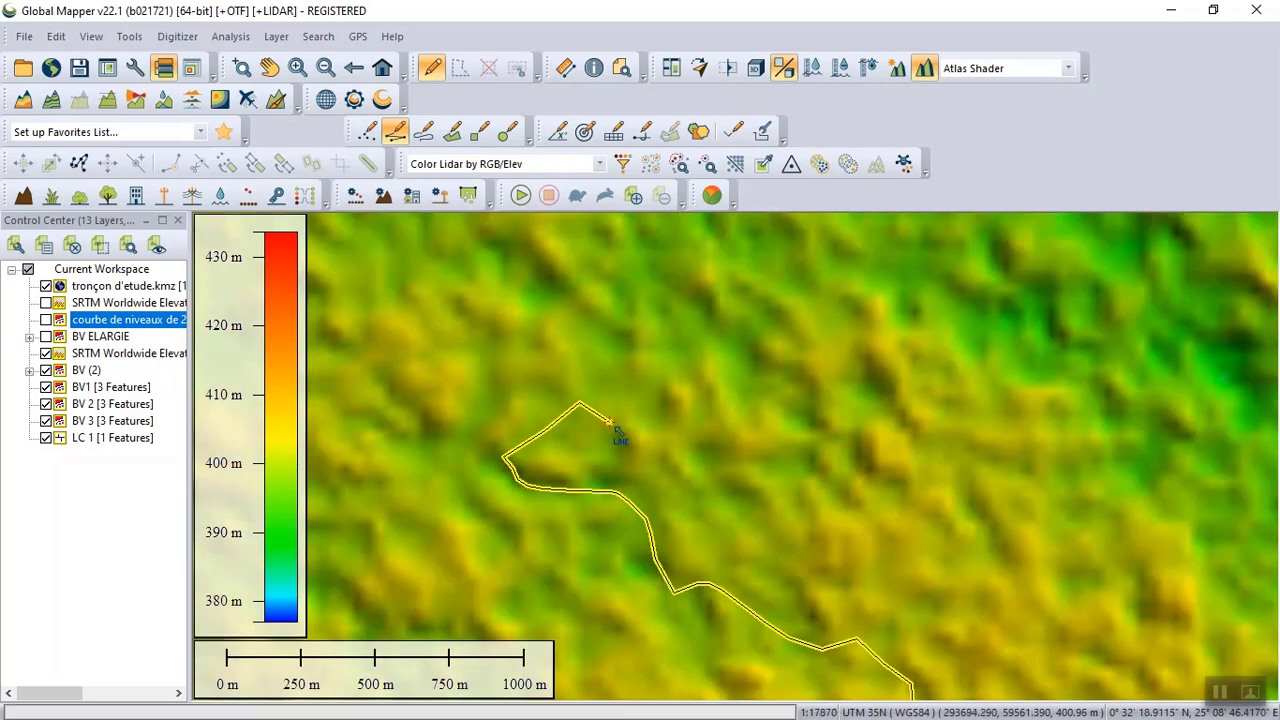
{"action": "left_click", "coordinate": [607, 366]}
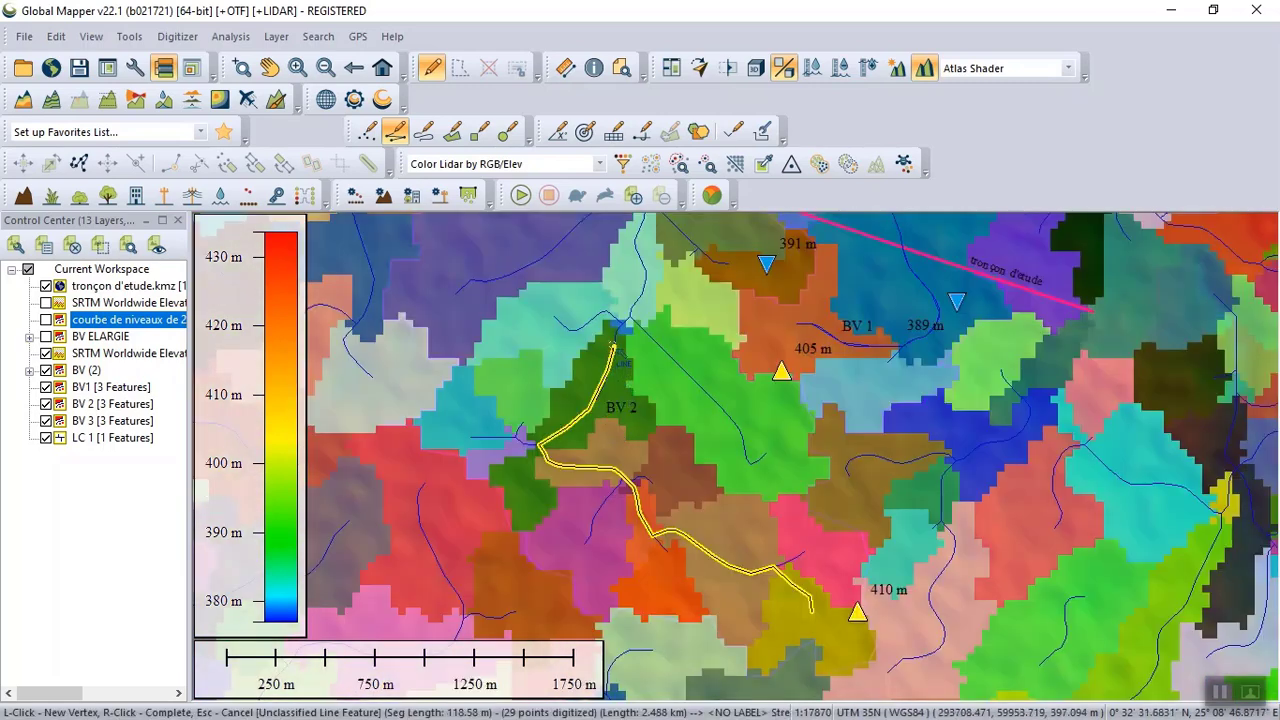
{"action": "left_click", "coordinate": [615, 340]}
{"action": "left_click", "coordinate": [636, 355]}
- Carry the stream line north across the small blue confluence area into the pale green sub-basin, reaching about 2.9 km
{"action": "scroll", "coordinate": [640, 356], "scroll_direction": "down", "scroll_amount": 2}
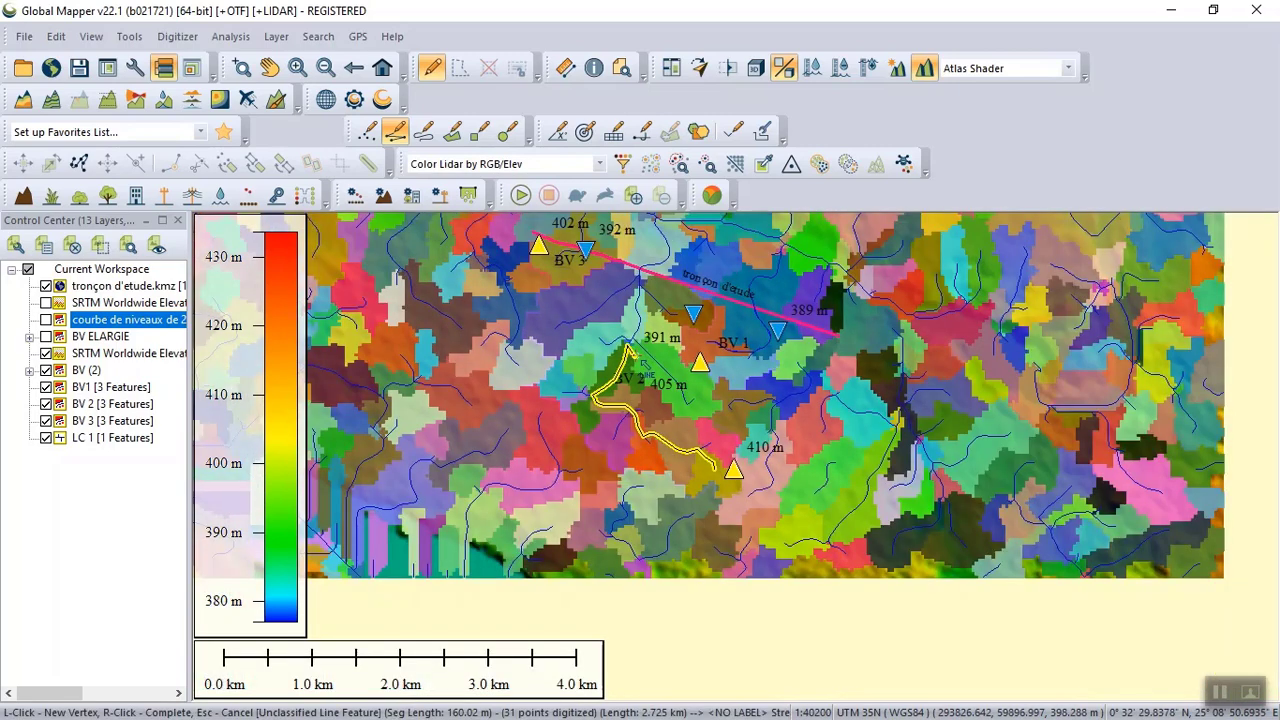
{"action": "scroll", "coordinate": [645, 330], "scroll_direction": "up", "scroll_amount": 4}
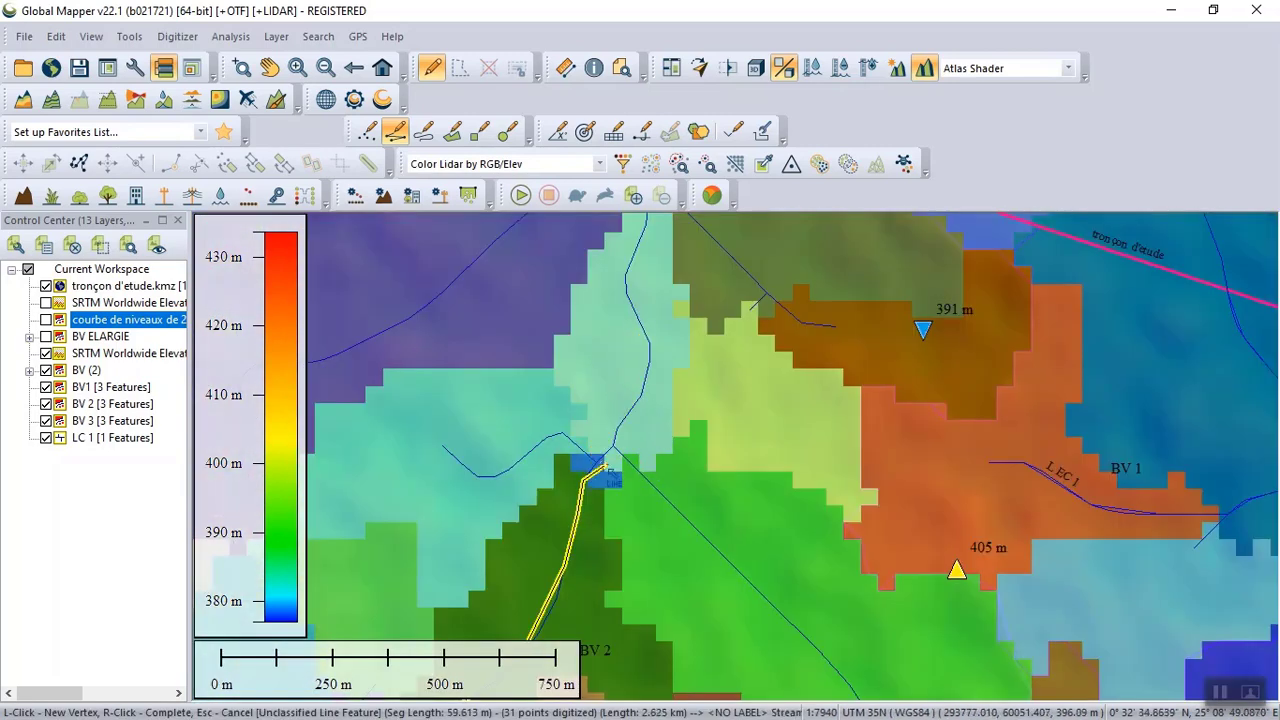
{"action": "left_click", "coordinate": [608, 452]}
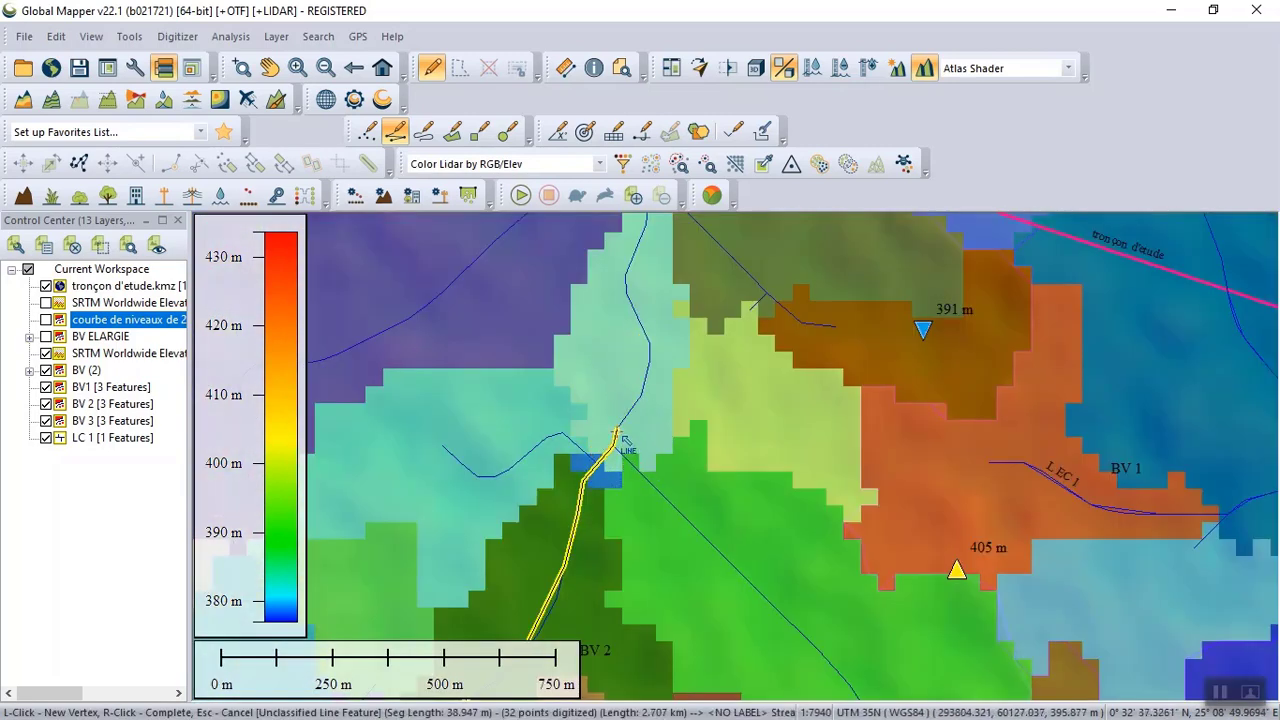
{"action": "left_click", "coordinate": [632, 418]}
{"action": "left_click", "coordinate": [644, 398]}
{"action": "left_click", "coordinate": [652, 347]}
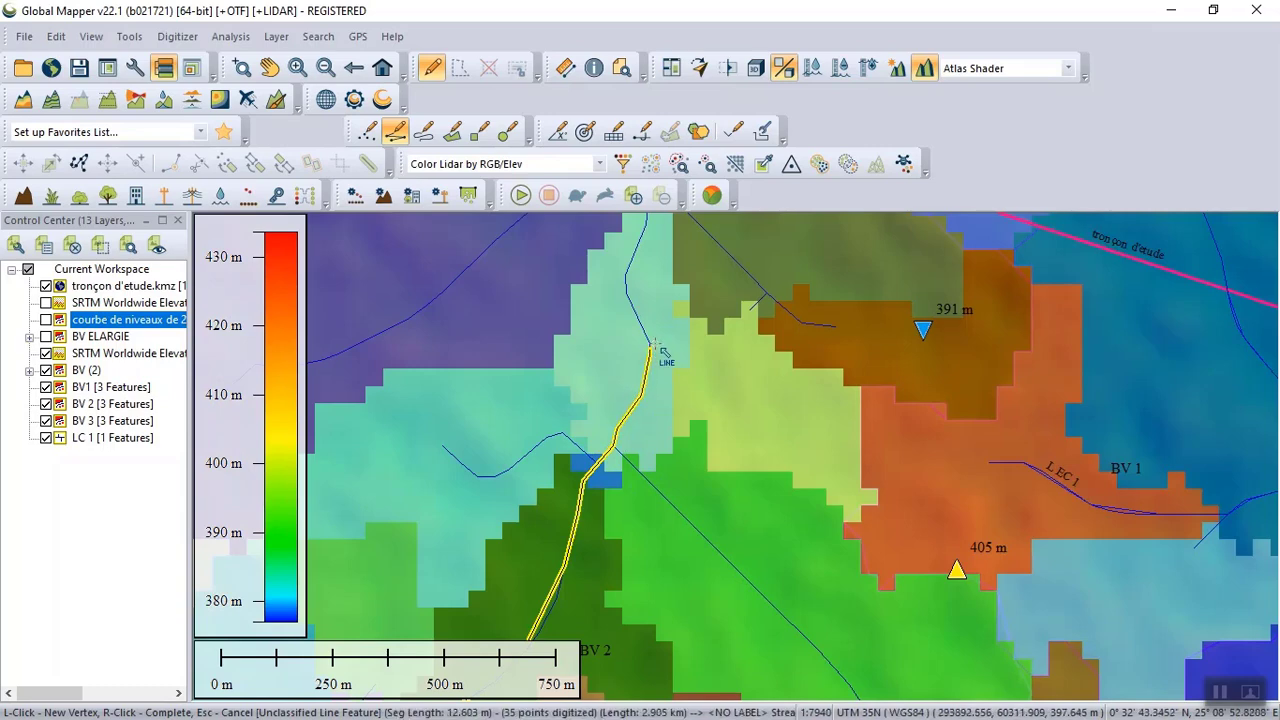
{"action": "left_click", "coordinate": [656, 341]}
- Trace the last stretch of stream north to where it crosses the tronçon d'étude and complete the line at about 3.5 km
{"action": "scroll", "coordinate": [660, 345], "scroll_direction": "down", "scroll_amount": 3}
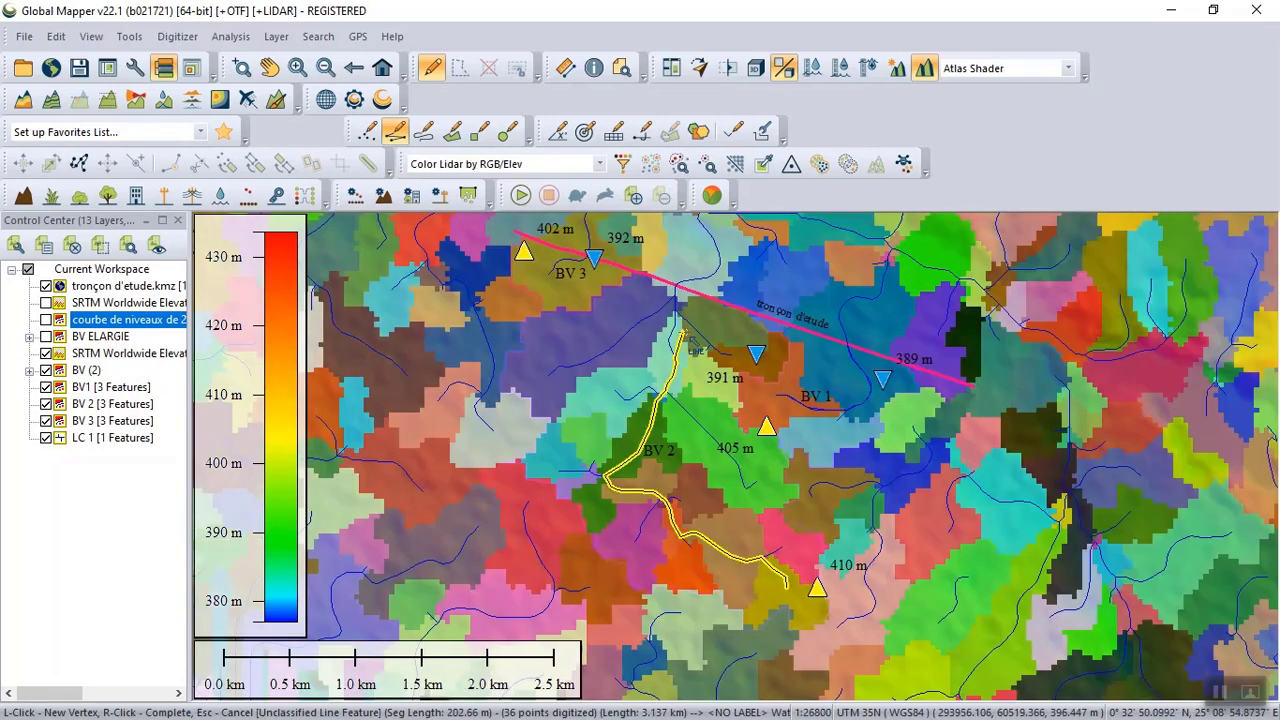
{"action": "scroll", "coordinate": [684, 333], "scroll_direction": "up", "scroll_amount": 4}
{"action": "left_click", "coordinate": [628, 409]}
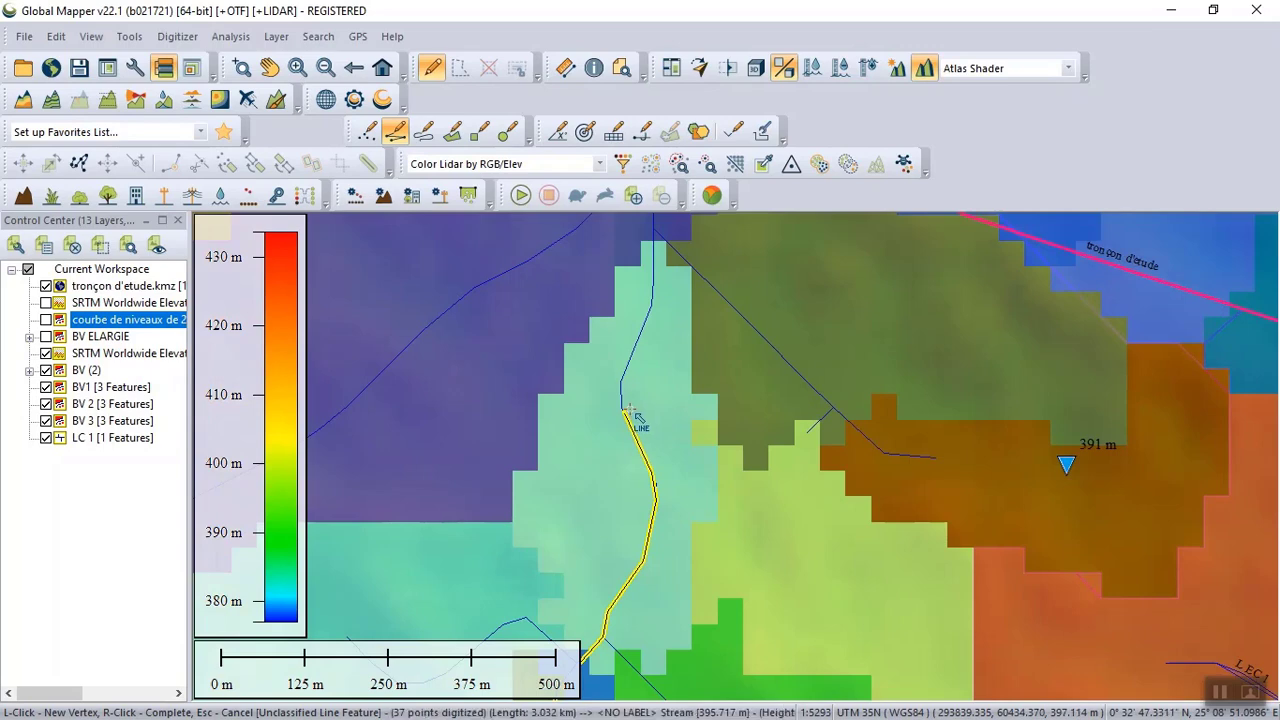
{"action": "scroll", "coordinate": [640, 390], "scroll_direction": "down", "scroll_amount": 3}
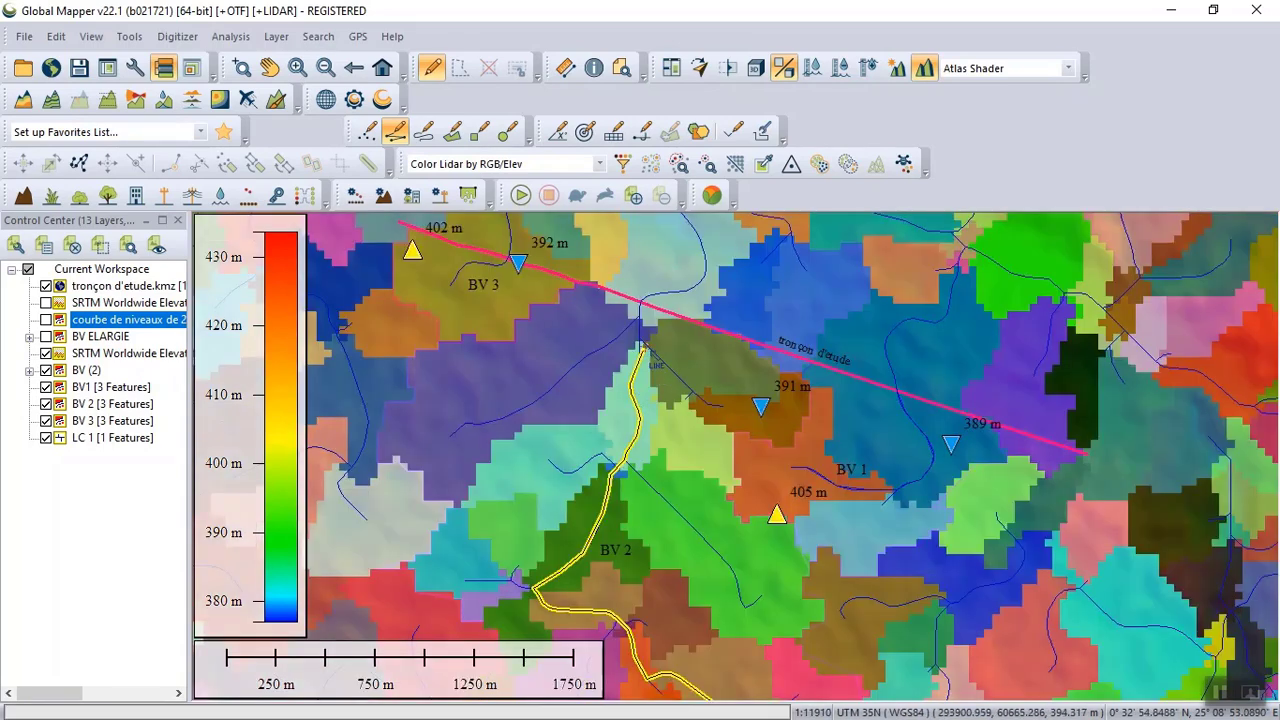
{"action": "scroll", "coordinate": [641, 345], "scroll_direction": "up", "scroll_amount": 5}
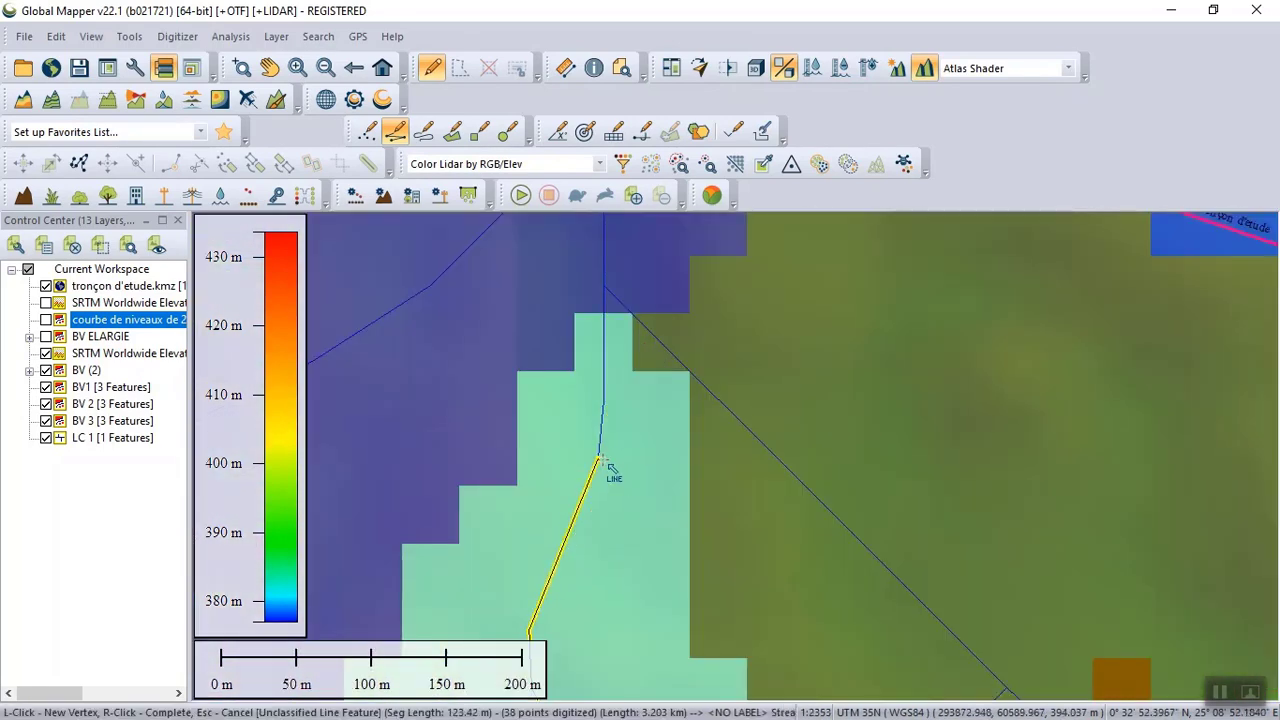
{"action": "left_click", "coordinate": [599, 459]}
{"action": "scroll", "coordinate": [674, 478], "scroll_direction": "down", "scroll_amount": 3}
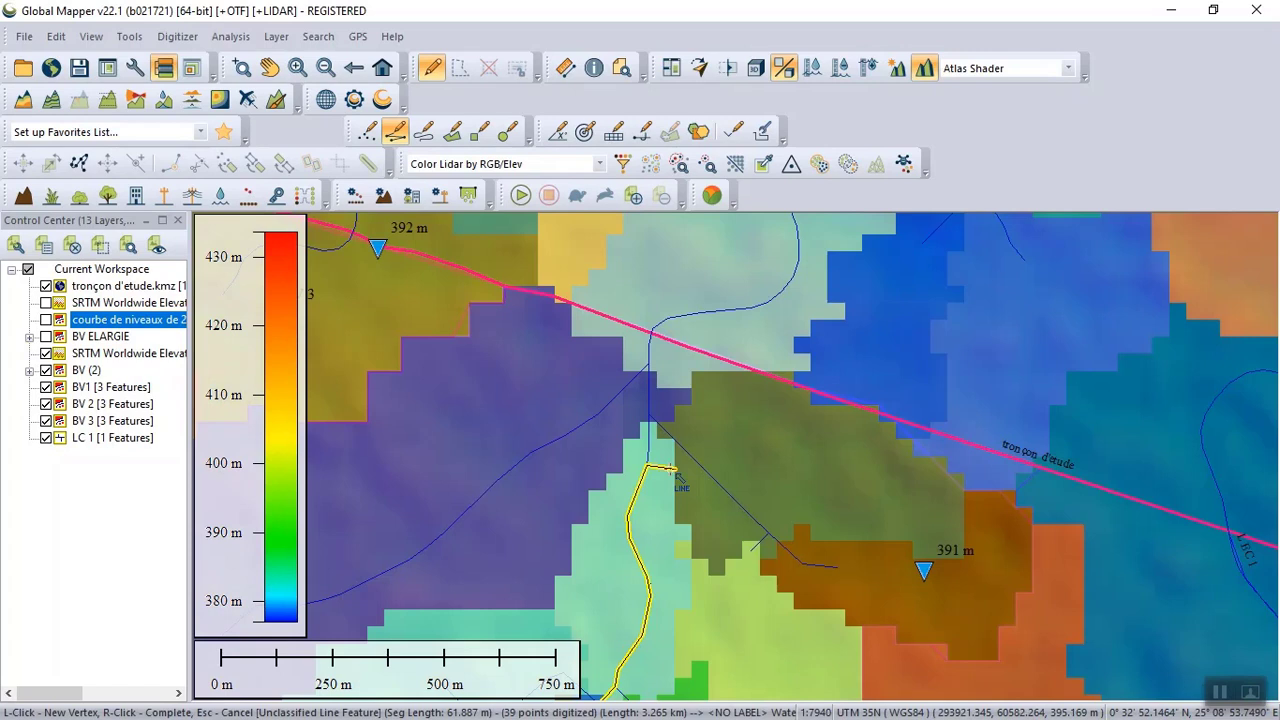
{"action": "left_click", "coordinate": [652, 333]}
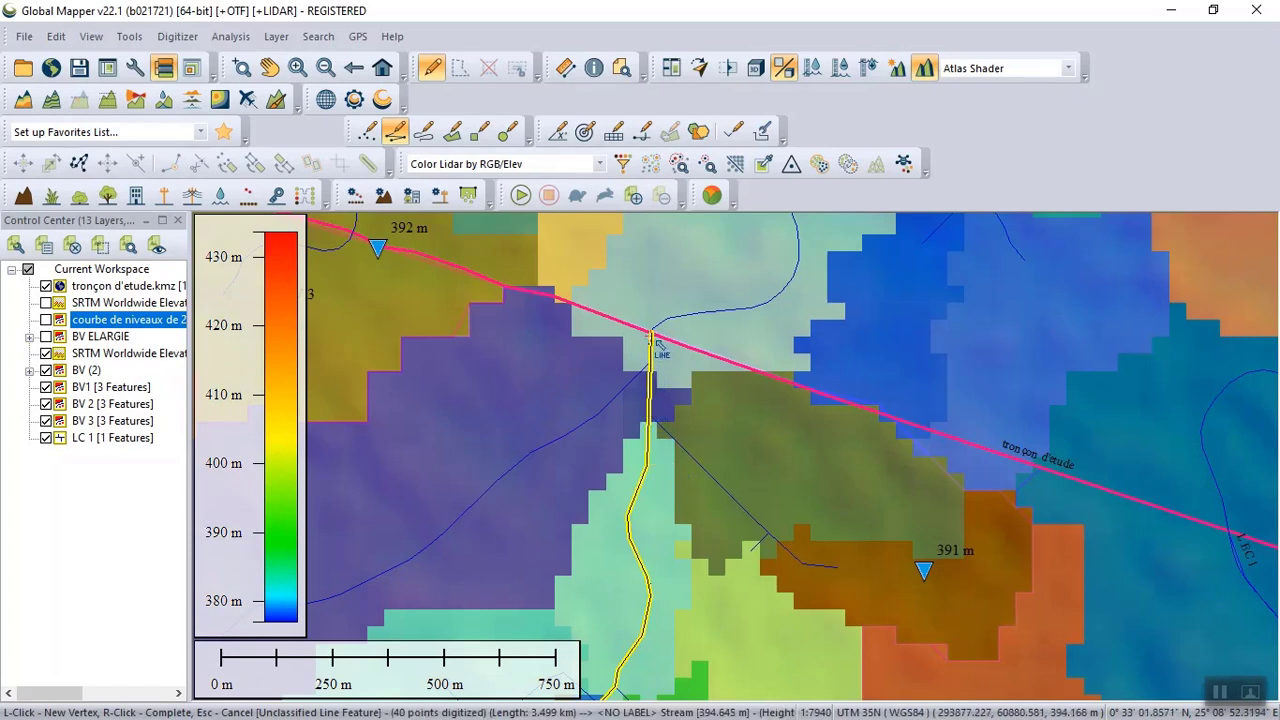
{"action": "right_click", "coordinate": [656, 344]}
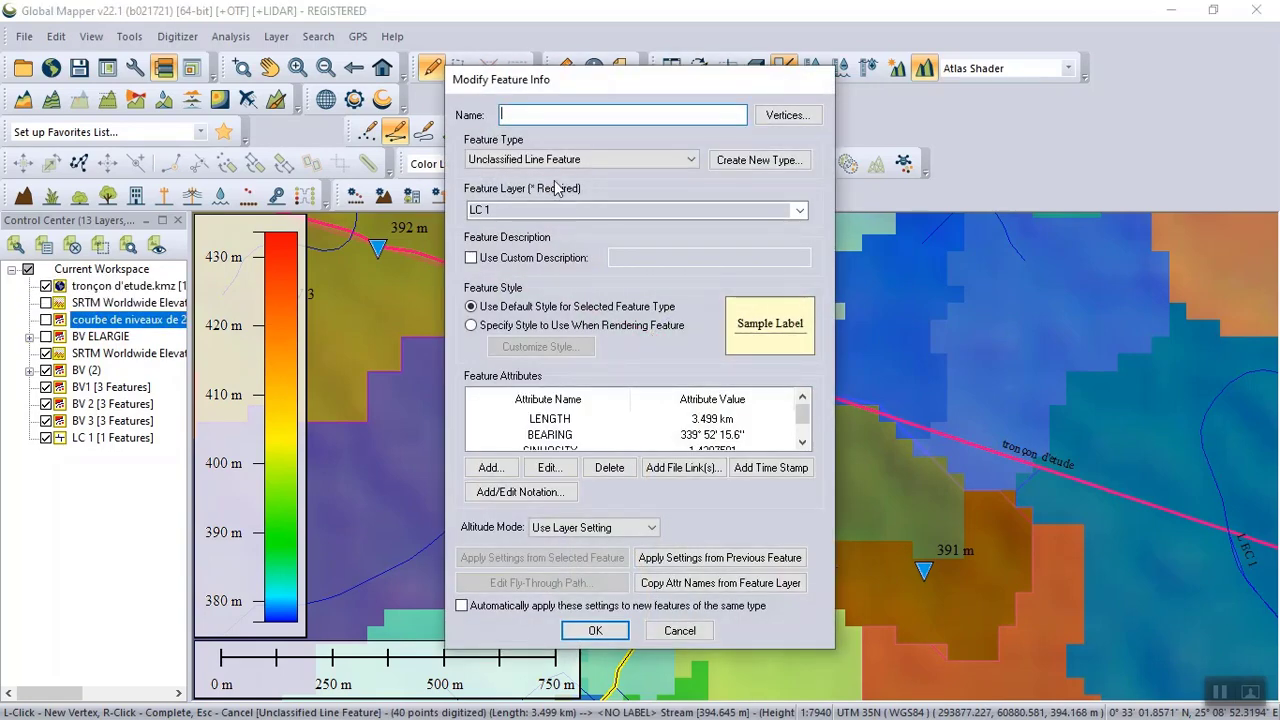
- Name the traced stream line L EC 2 and assign it to a new layer called LC 2
{"action": "type", "text": "K"}
{"action": "left_click", "coordinate": [800, 209]}
{"action": "left_click", "coordinate": [731, 228]}
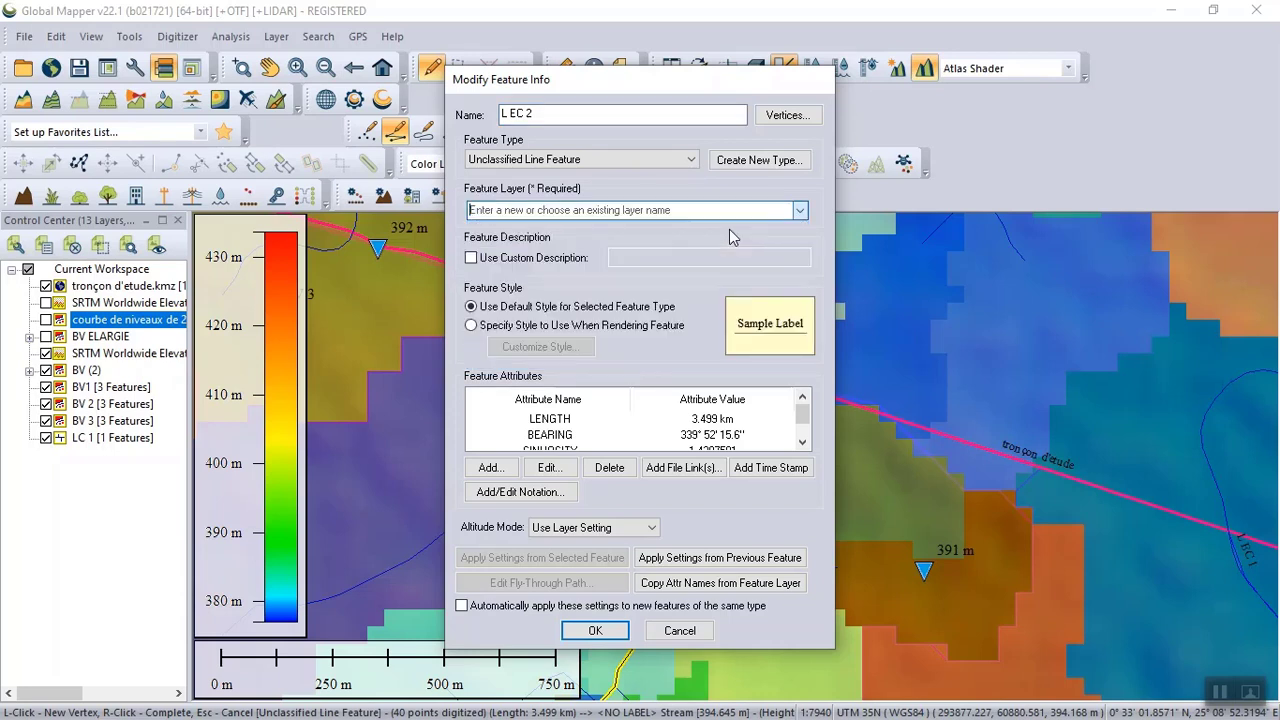
{"action": "type", "text": "LC 2"}
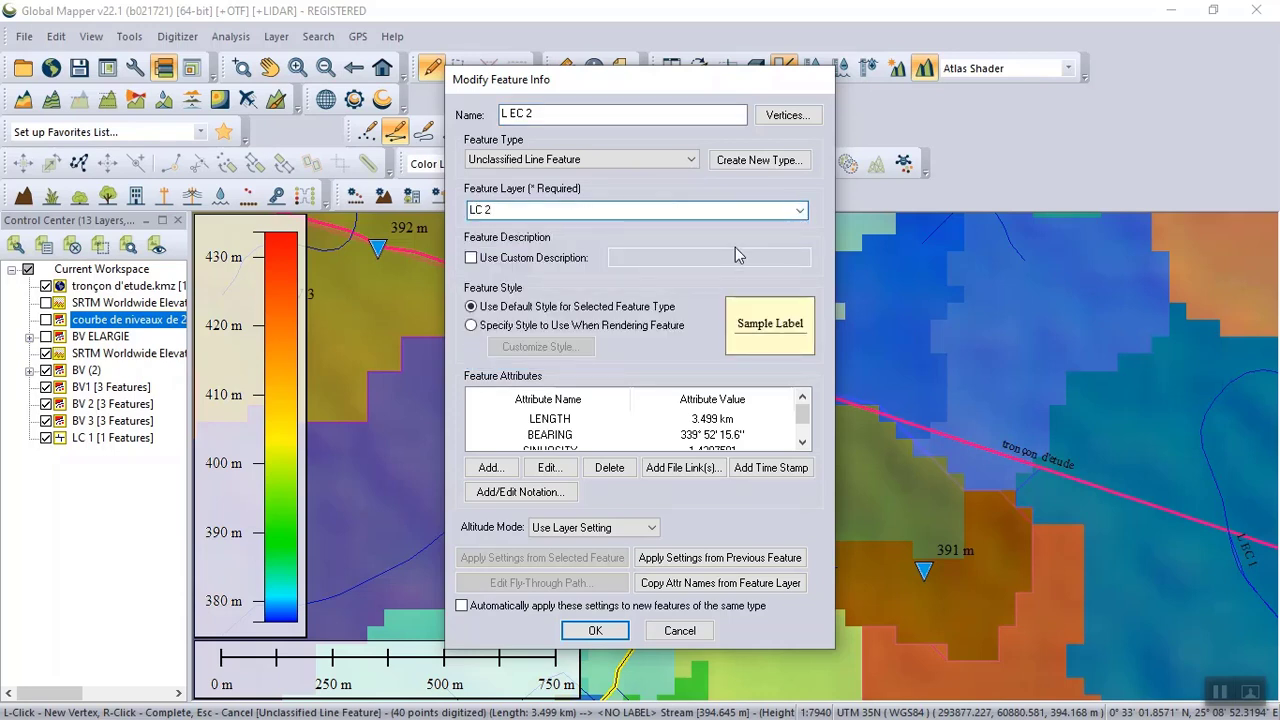
- Give the L EC 2 line a custom solid 1-pixel style in blue and save the feature
{"action": "left_click", "coordinate": [471, 328]}
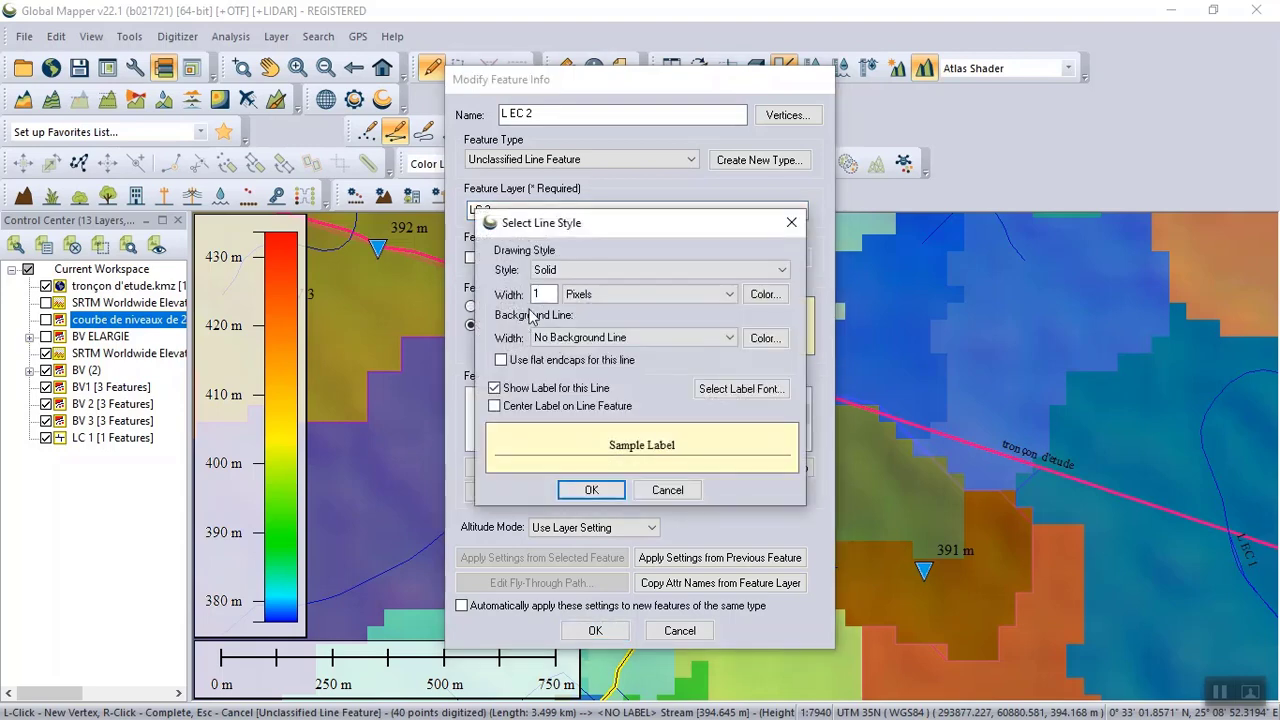
{"action": "left_click", "coordinate": [764, 294]}
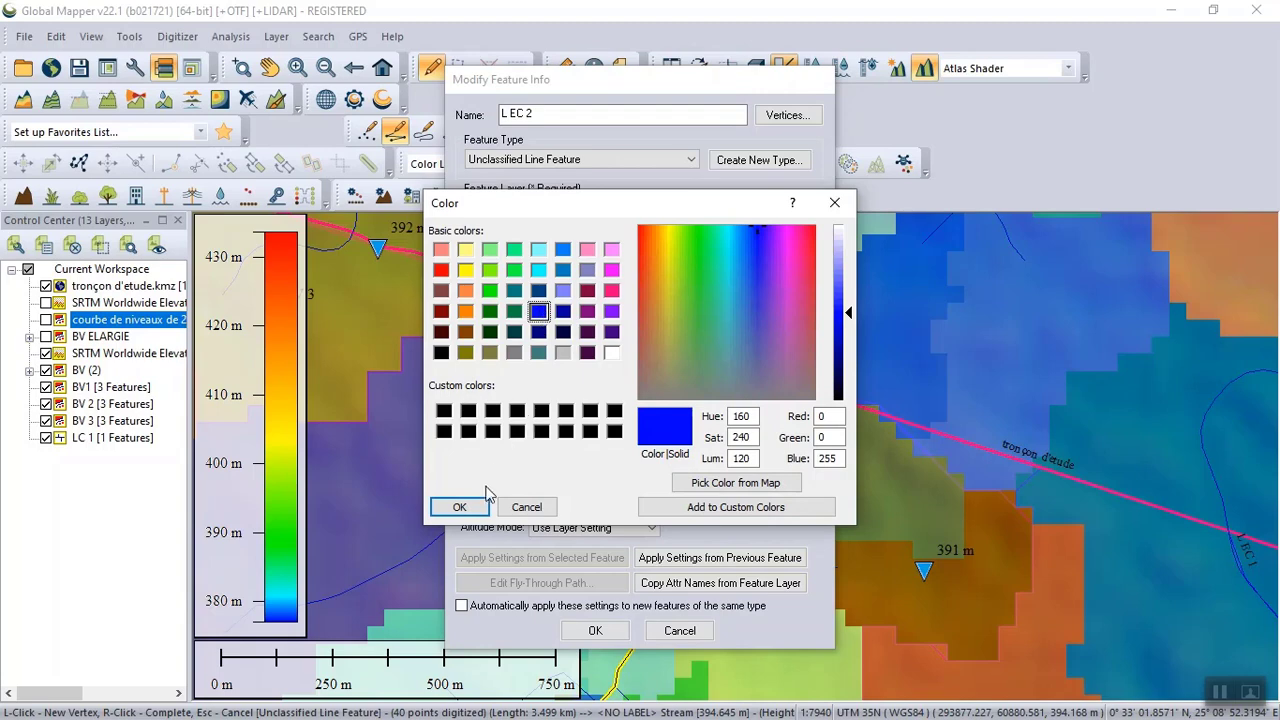
{"action": "left_click", "coordinate": [459, 507]}
{"action": "left_click", "coordinate": [589, 490]}
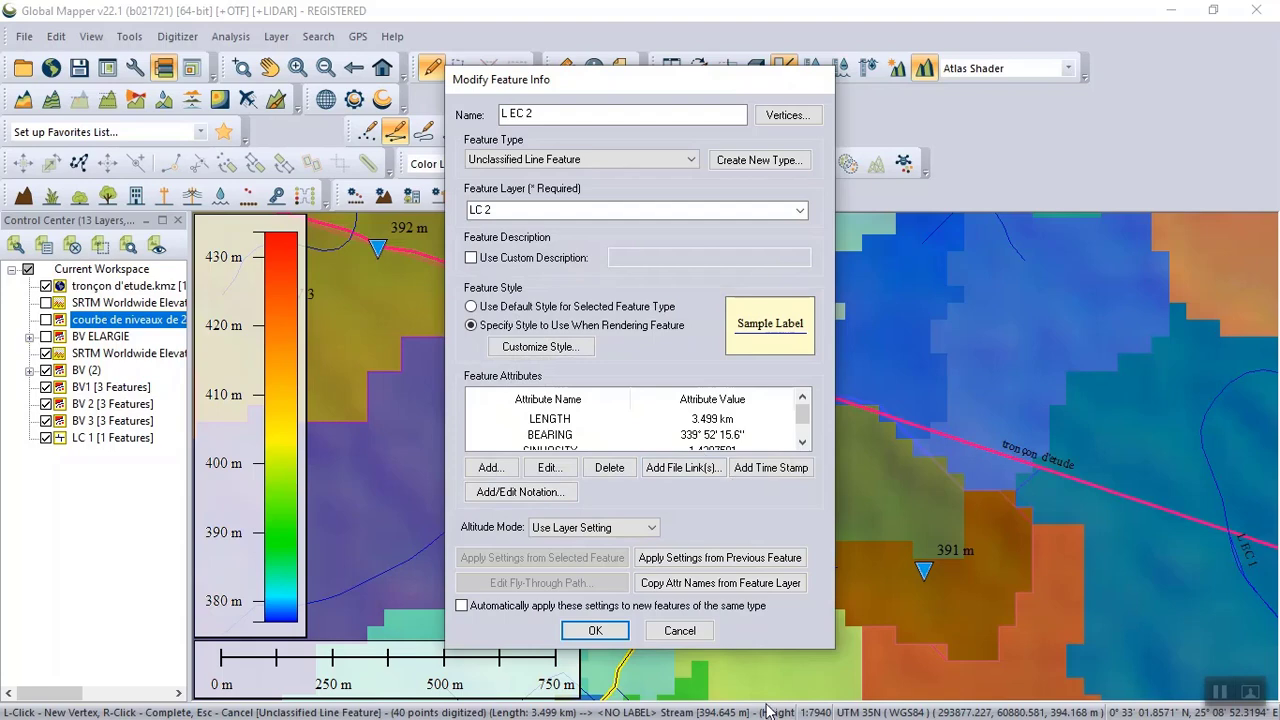
{"action": "left_click", "coordinate": [596, 631]}
- Switch to the Excel table of basin characteristics and enter 3.499KM in G2 as the stream length of BV 2
{"action": "key", "text": "alt+Tab"}
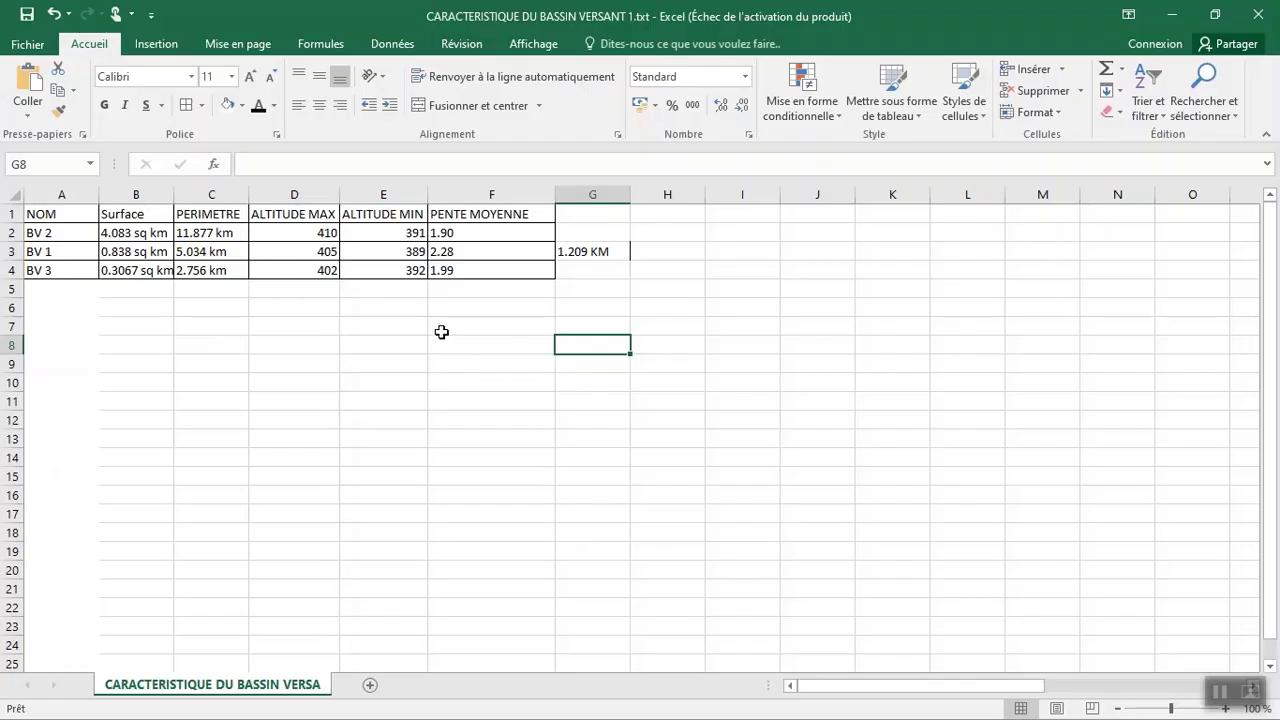
{"action": "left_click", "coordinate": [571, 237]}
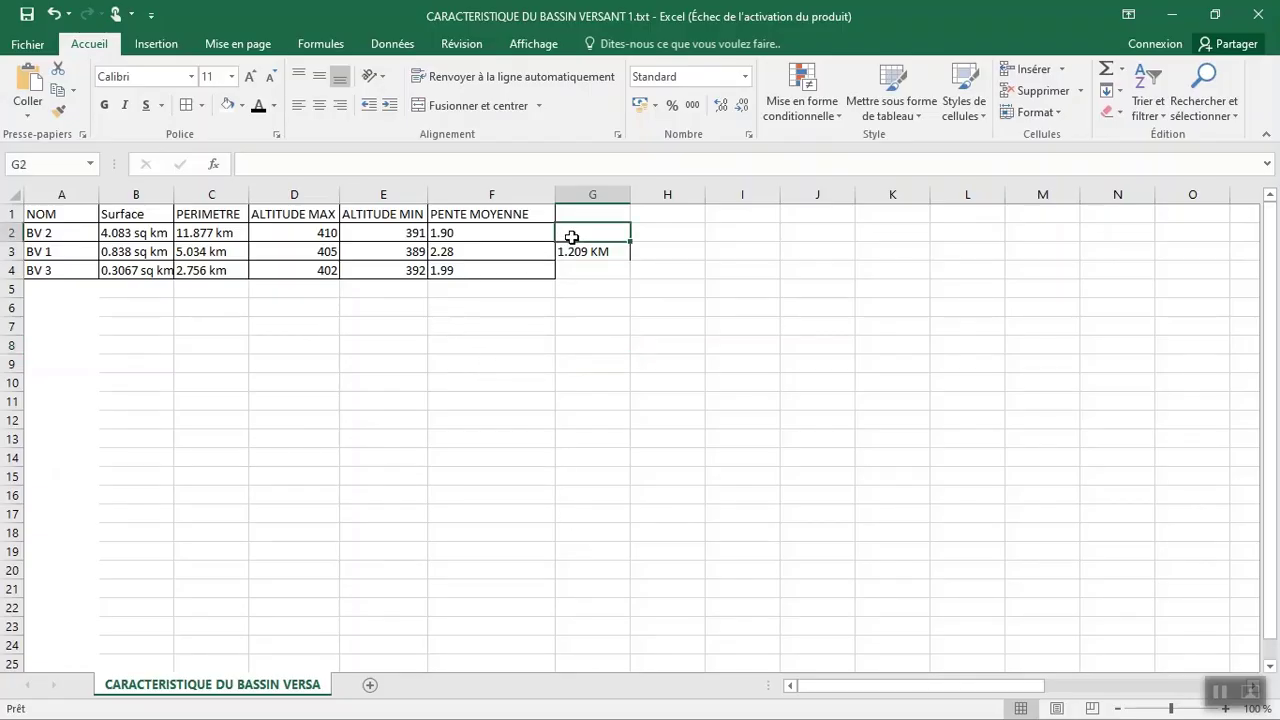
{"action": "type", "text": "2"}
{"action": "key", "text": "BackSpace"}
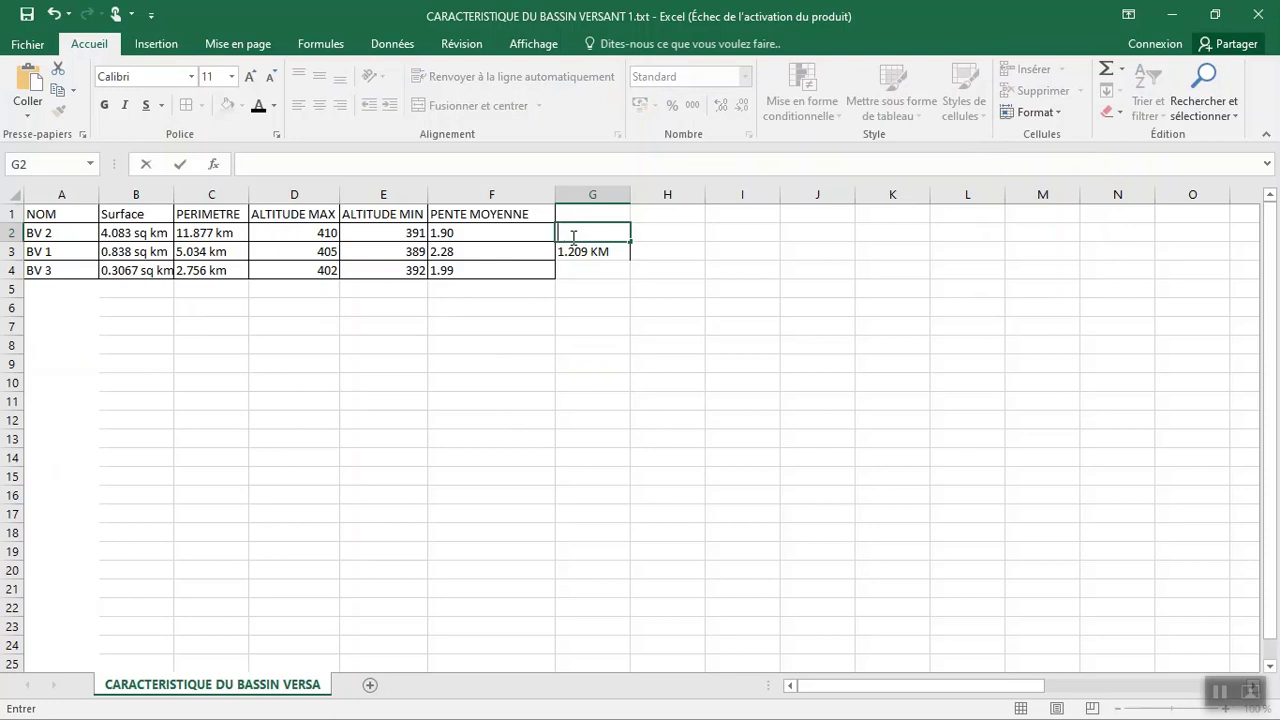
{"action": "type", "text": "3/"}
{"action": "type", "text": "4"}
{"action": "key", "text": "BackSpace"}
{"action": "key", "text": "BackSpace"}
{"action": "type", "text": "499KM"}
{"action": "left_click", "coordinate": [591, 343]}
{"action": "left_click", "coordinate": [593, 362]}
{"action": "left_click", "coordinate": [594, 271]}
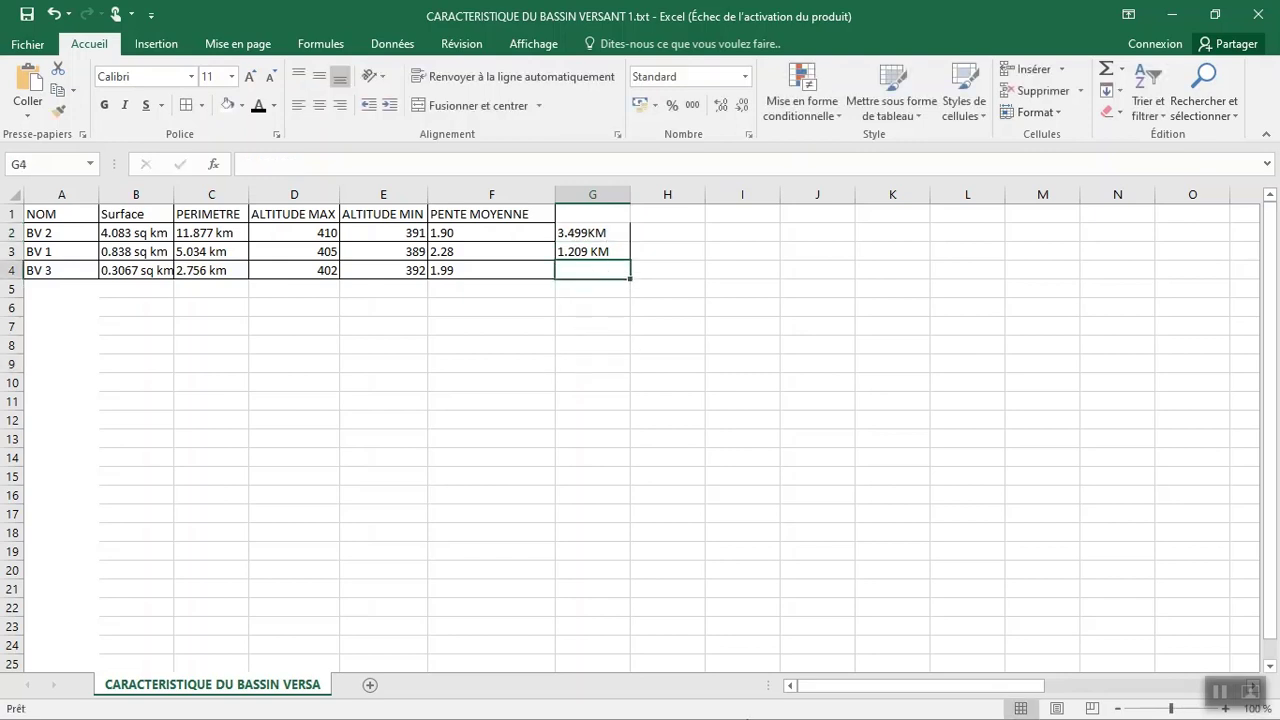
- Switch to Global Mapper and trace the western part of the BV 3 stream from its southwest head around the bend north of the label
{"action": "key", "text": "alt+Tab"}
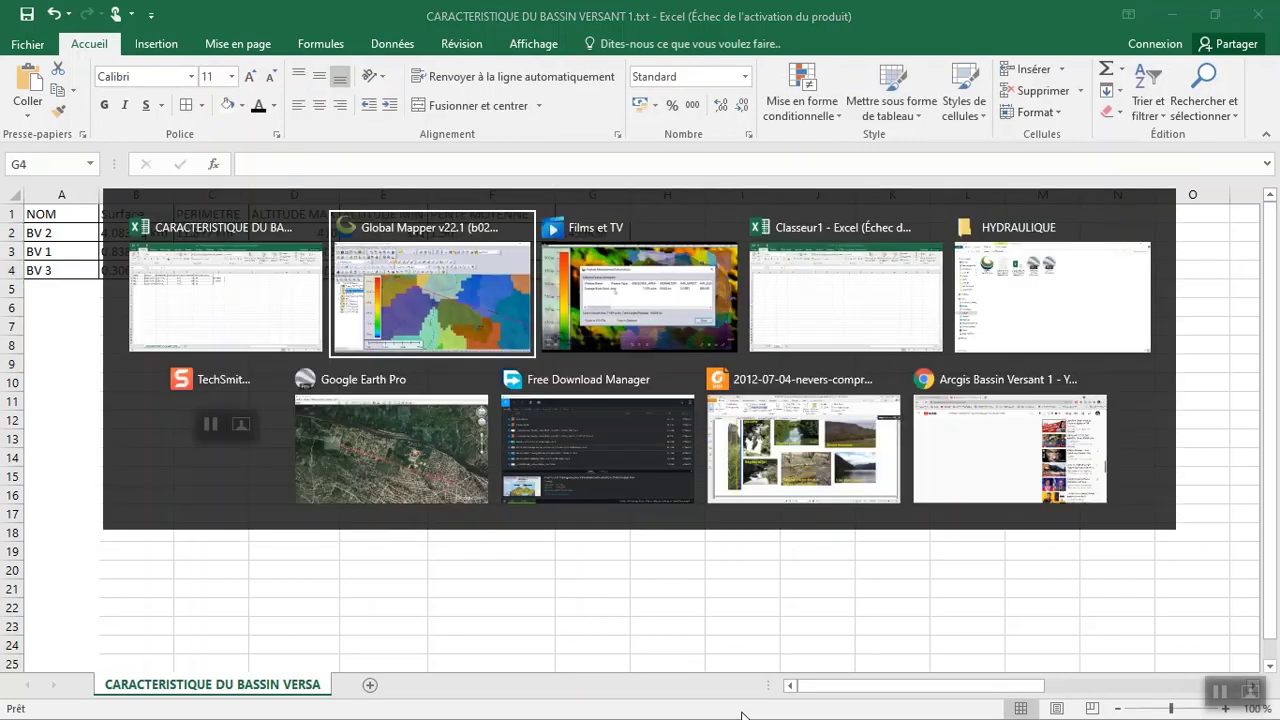
{"action": "key", "text": "alt+Tab"}
{"action": "key", "text": "alt+Tab"}
{"action": "key", "text": "alt+Tab"}
{"action": "key", "text": "alt+Tab"}
{"action": "key", "text": "alt+Tab"}
{"action": "key", "text": "alt+Tab"}
{"action": "key", "text": "alt+Tab"}
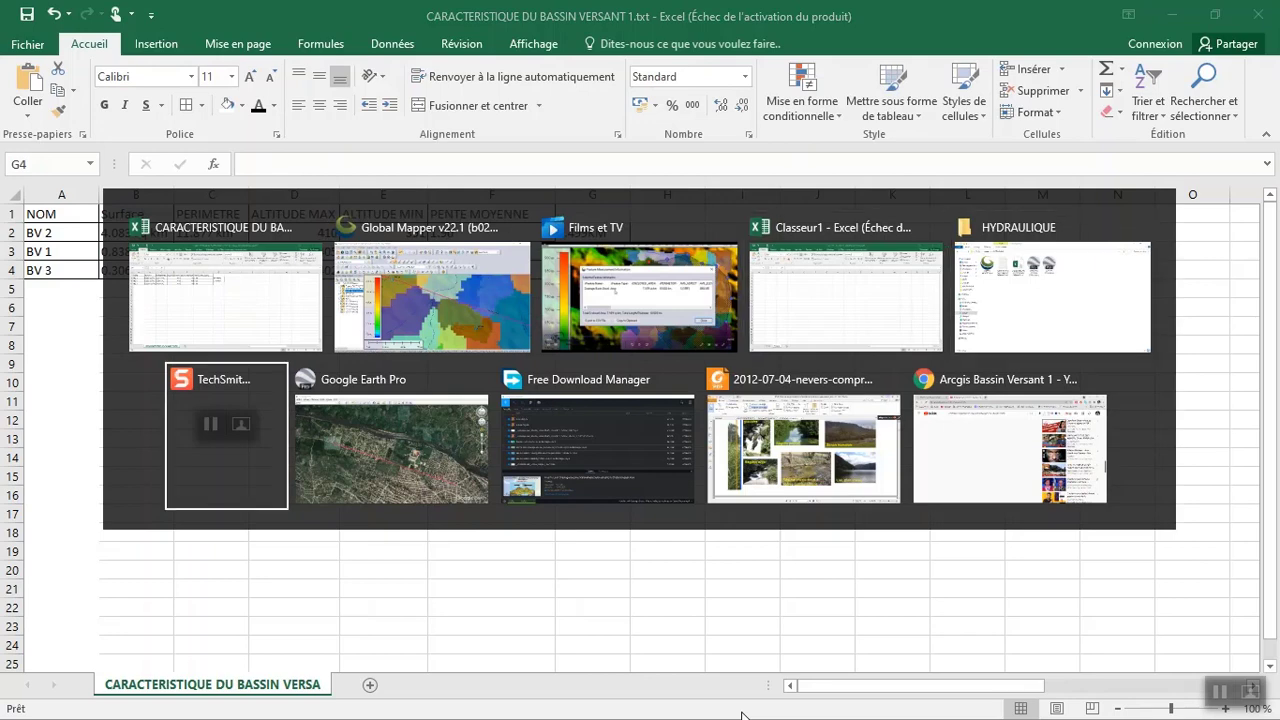
{"action": "key", "text": "alt+Tab"}
{"action": "key", "text": "alt+Tab"}
{"action": "key", "text": "alt+Tab"}
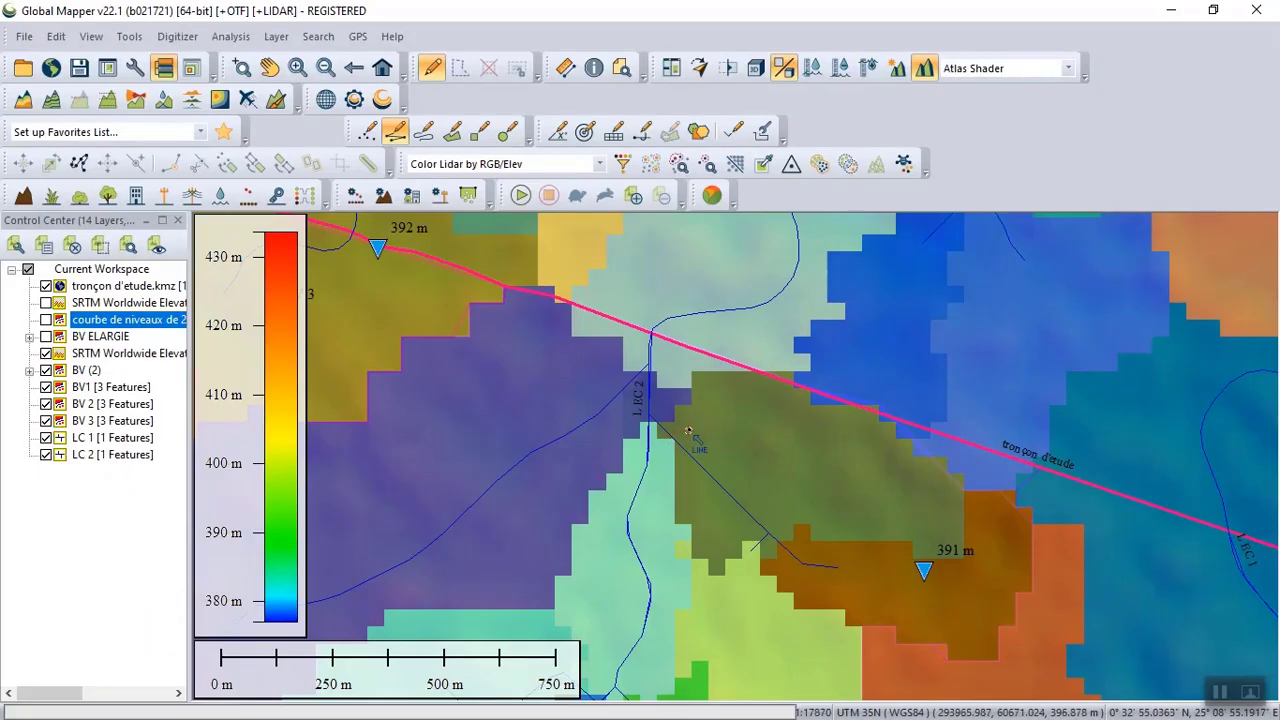
{"action": "scroll", "coordinate": [690, 445], "scroll_direction": "down", "scroll_amount": 4}
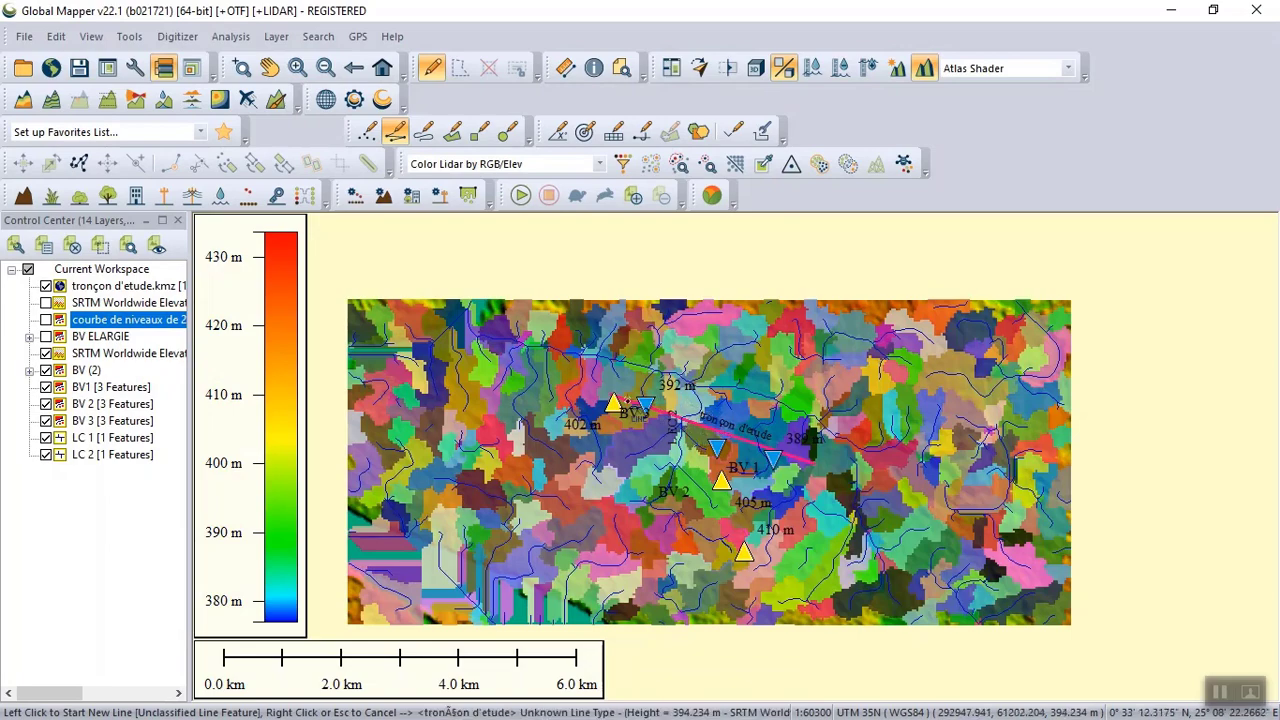
{"action": "scroll", "coordinate": [628, 400], "scroll_direction": "up", "scroll_amount": 3}
{"action": "scroll", "coordinate": [700, 420], "scroll_direction": "up", "scroll_amount": 1}
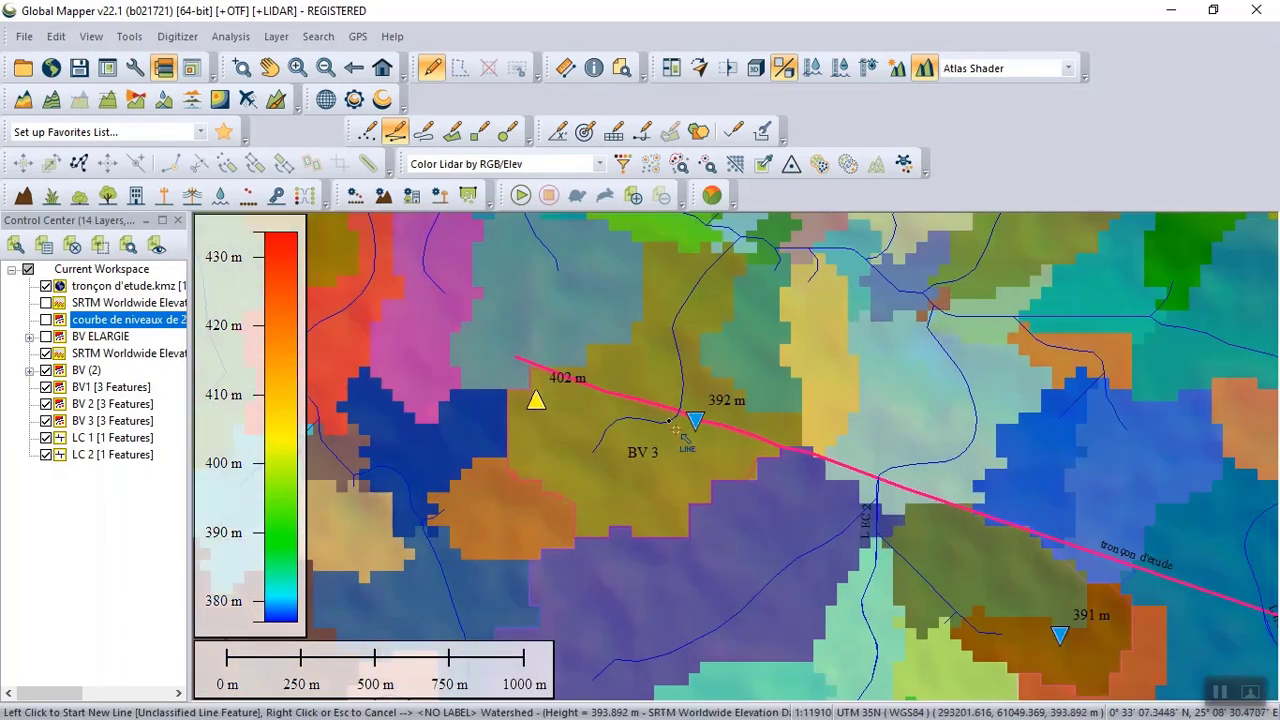
{"action": "left_click", "coordinate": [592, 452]}
{"action": "left_click", "coordinate": [605, 432]}
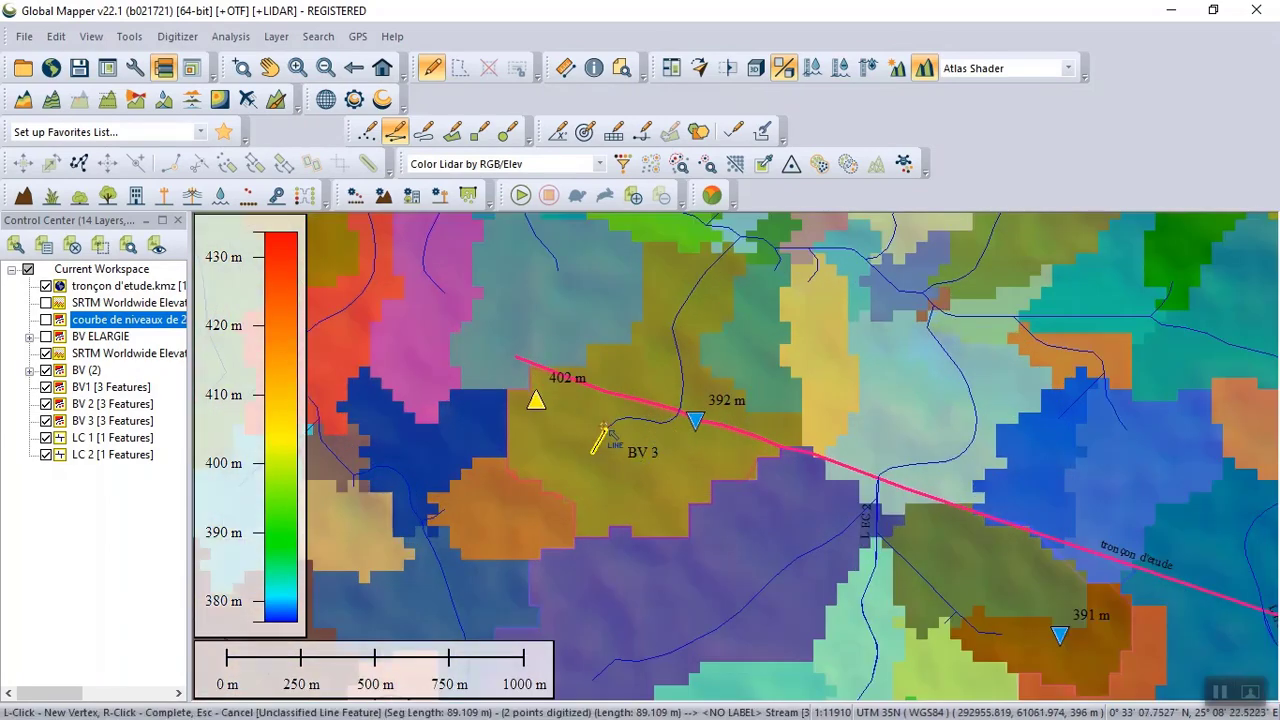
{"action": "left_click", "coordinate": [620, 418]}
{"action": "scroll", "coordinate": [643, 422], "scroll_direction": "up", "scroll_amount": 2}
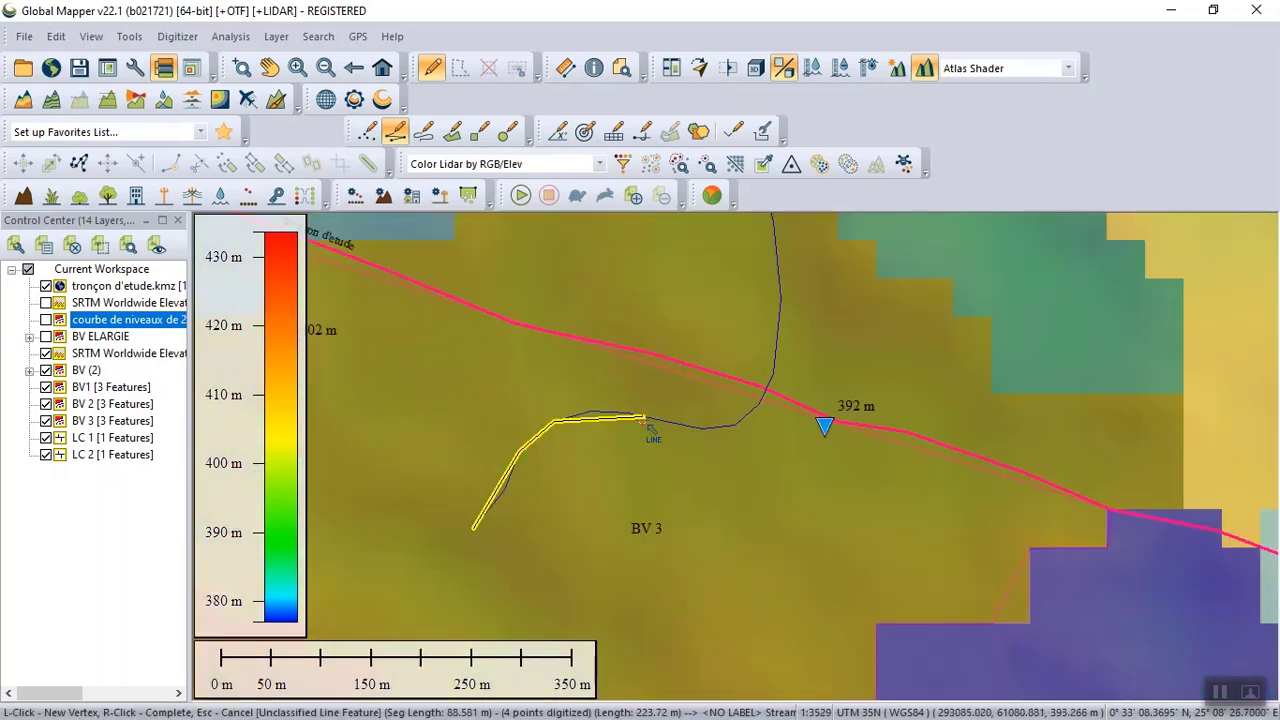
{"action": "left_click", "coordinate": [591, 414]}
{"action": "left_click", "coordinate": [621, 413]}
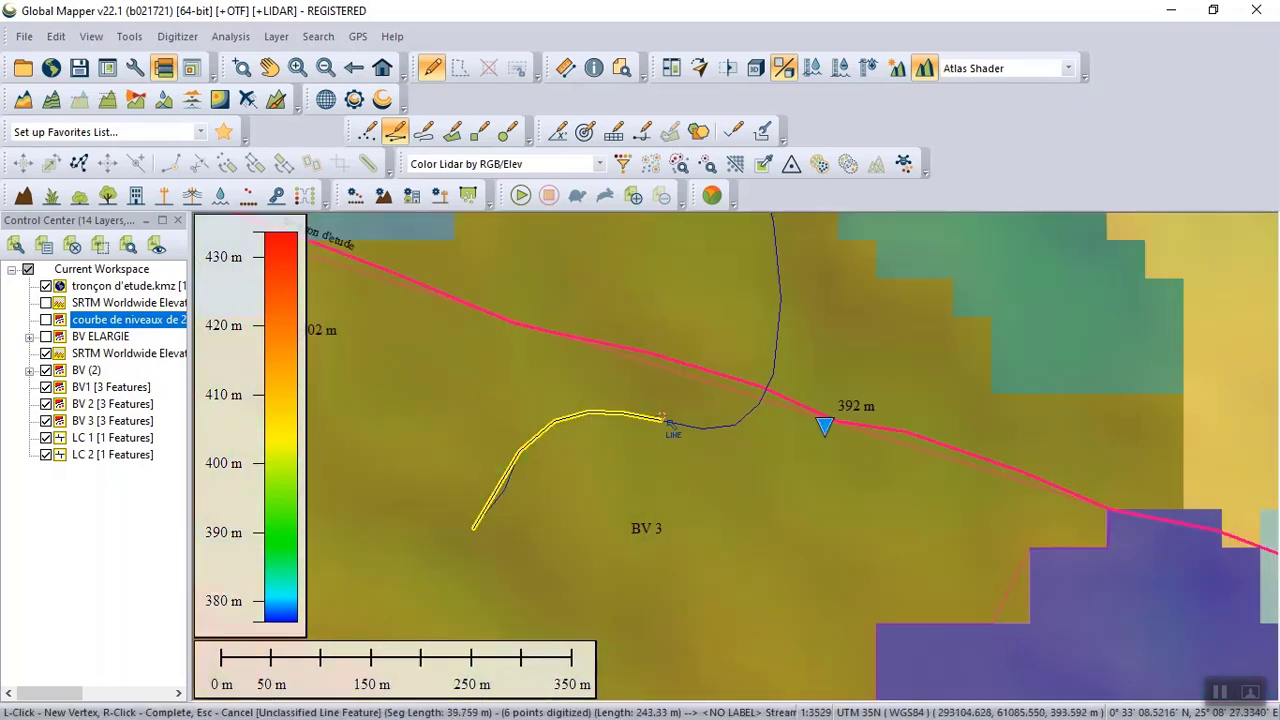
- Continue the BV 3 stream line east and northeast to the tronçon d'étude and complete it at about 365 m
{"action": "left_click", "coordinate": [688, 425]}
{"action": "left_click", "coordinate": [727, 425]}
{"action": "left_click", "coordinate": [753, 411]}
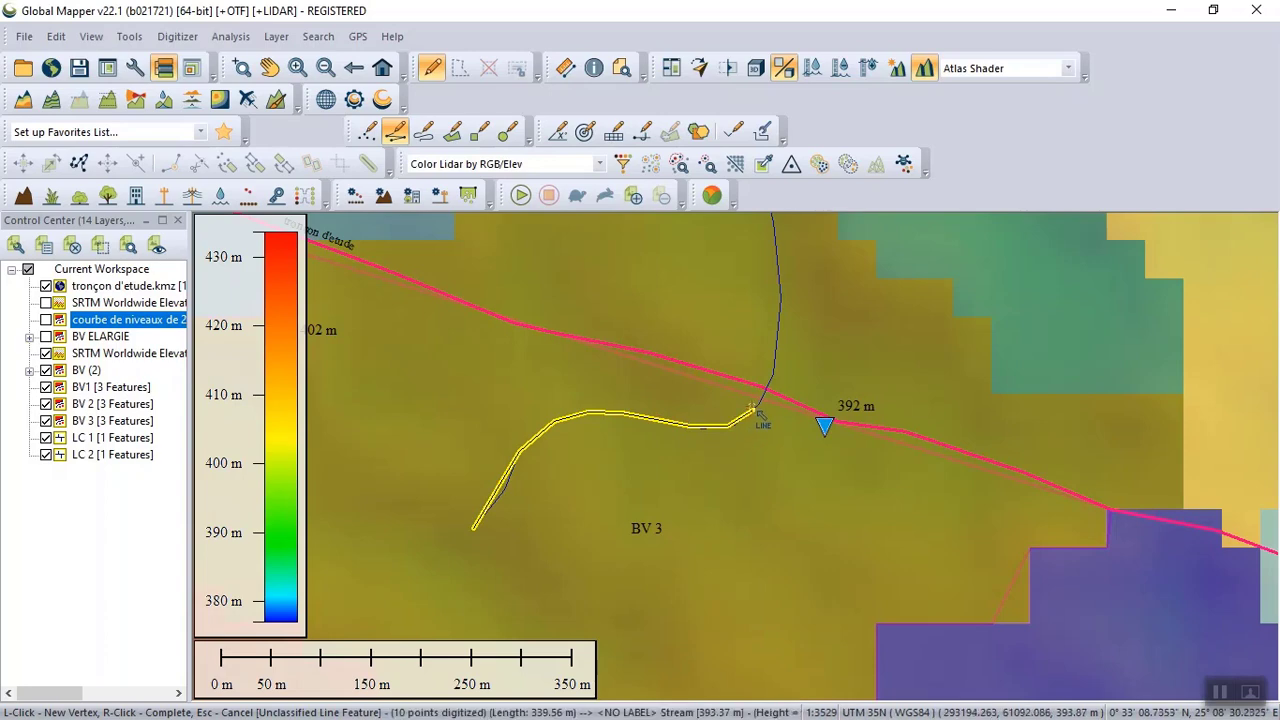
{"action": "left_click", "coordinate": [765, 387]}
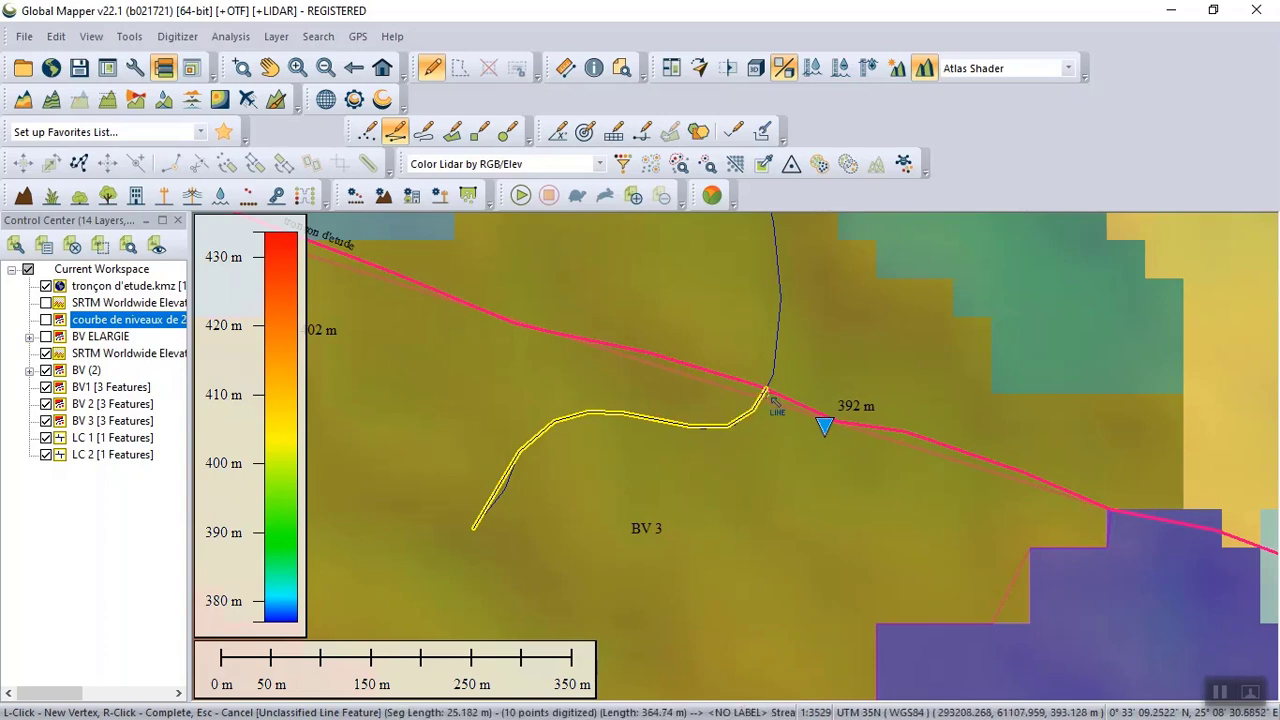
{"action": "left_click", "coordinate": [771, 397]}
{"action": "right_click", "coordinate": [766, 394]}
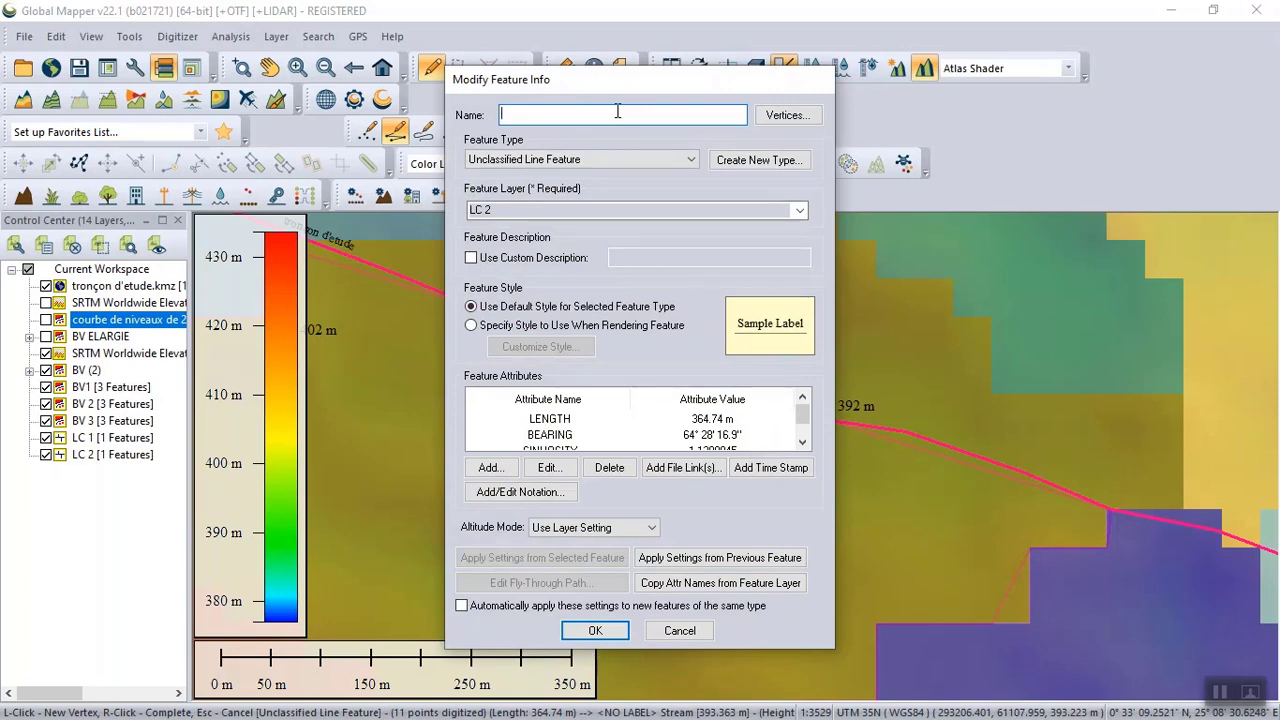
- Name the traced stream line L EC 3 and assign it to a new layer called LC 3
{"action": "type", "text": "L EC 3"}
{"action": "left_click", "coordinate": [800, 210]}
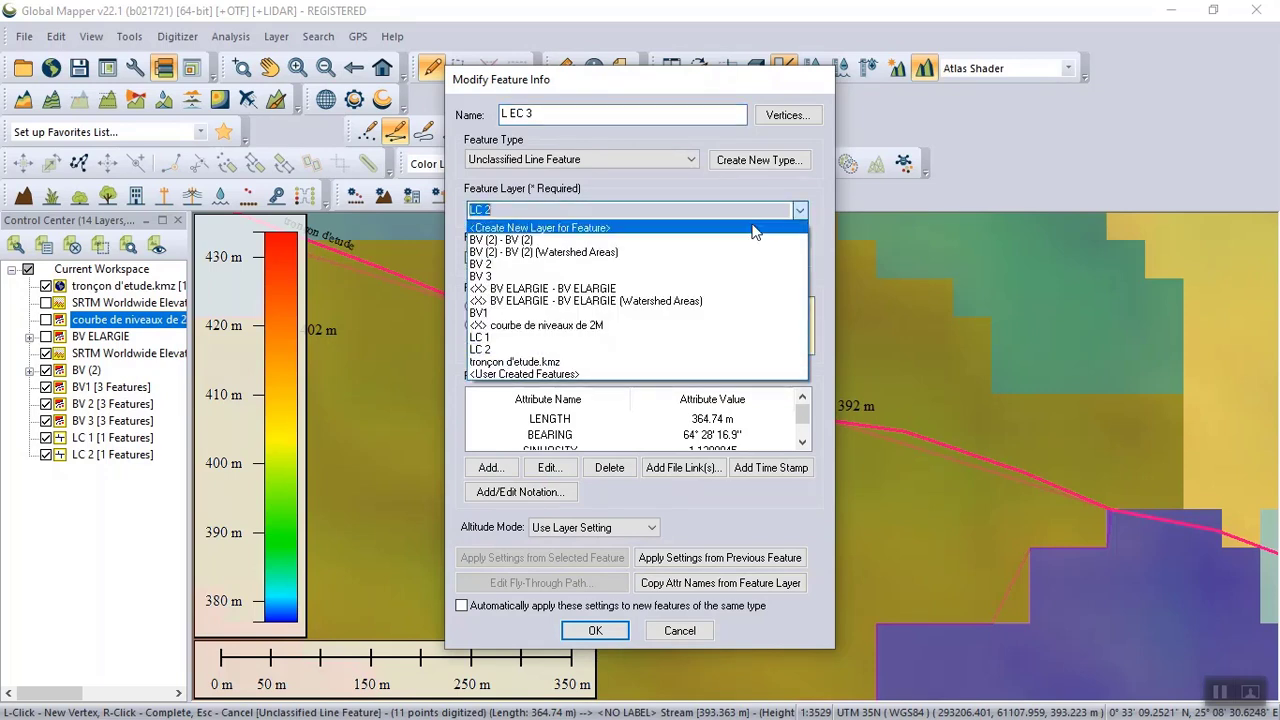
{"action": "left_click", "coordinate": [704, 226]}
{"action": "key", "text": "BackSpace"}
{"action": "type", "text": "LC 3"}
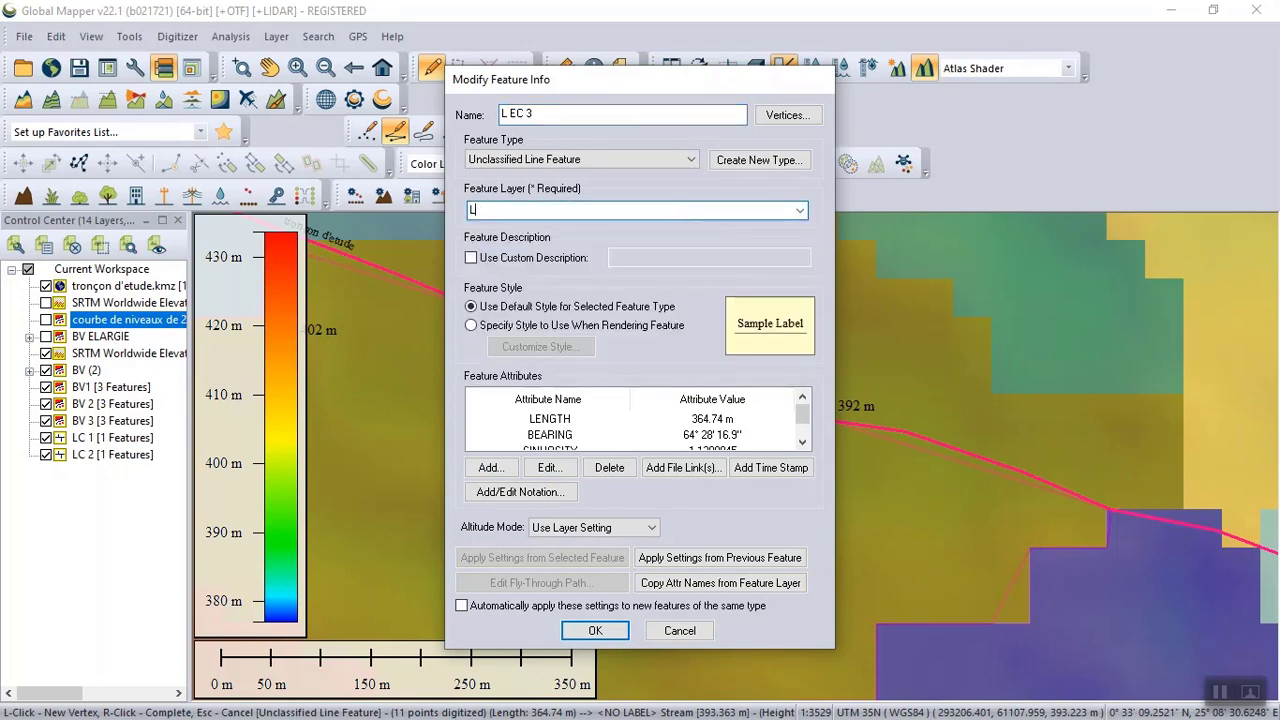
- Give the L EC 3 line a custom solid 1-pixel style in blue
{"action": "left_click", "coordinate": [474, 330]}
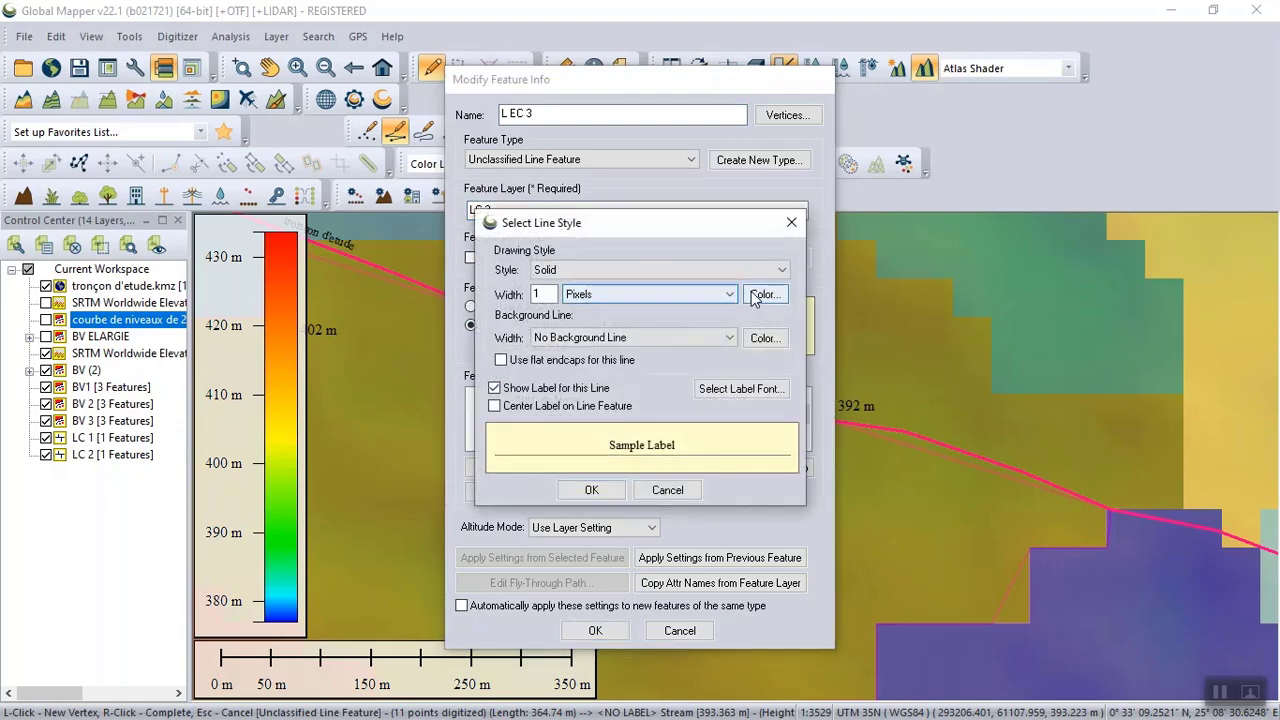
{"action": "left_click", "coordinate": [764, 294]}
{"action": "left_click", "coordinate": [612, 313]}
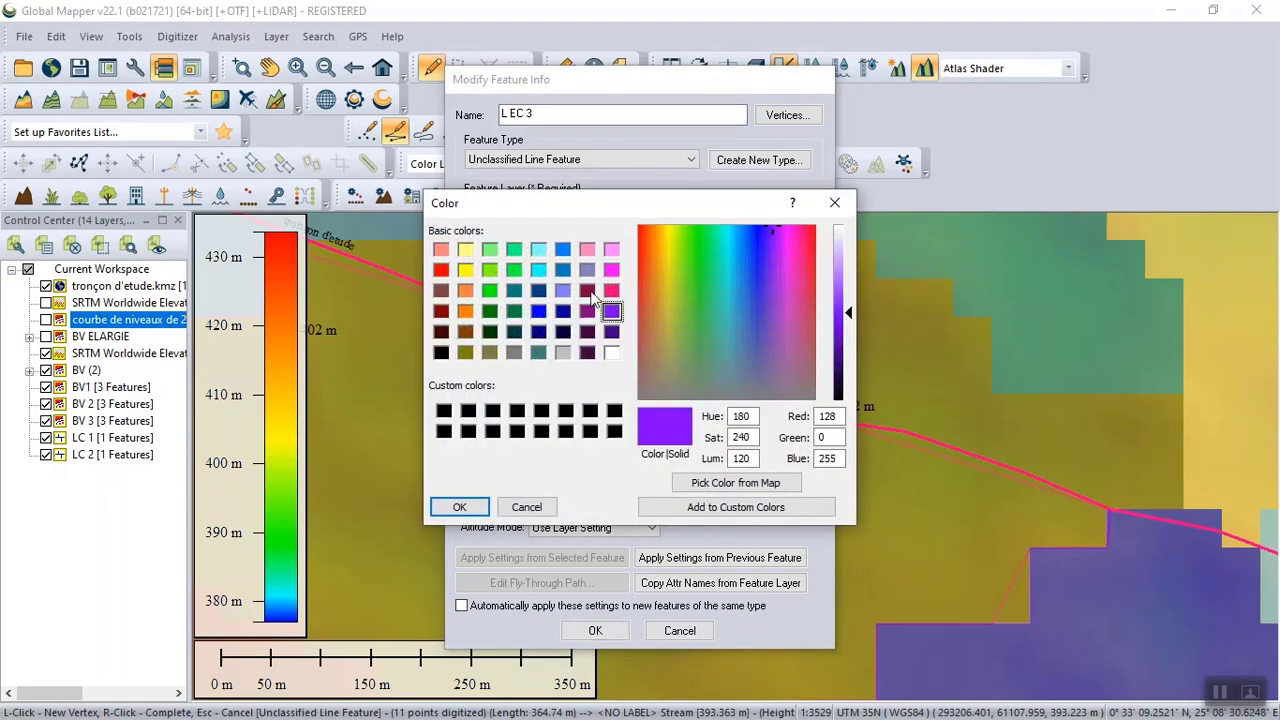
{"action": "left_click", "coordinate": [540, 315]}
{"action": "left_click", "coordinate": [462, 507]}
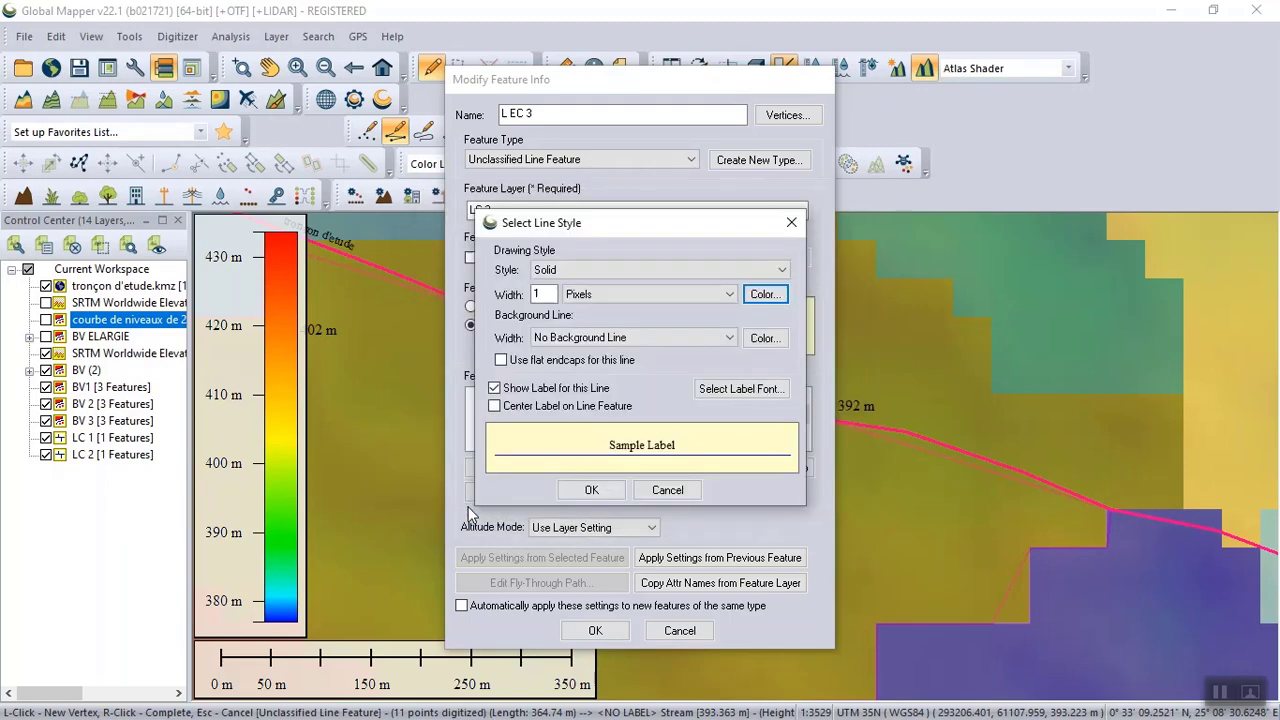
{"action": "left_click", "coordinate": [570, 493]}
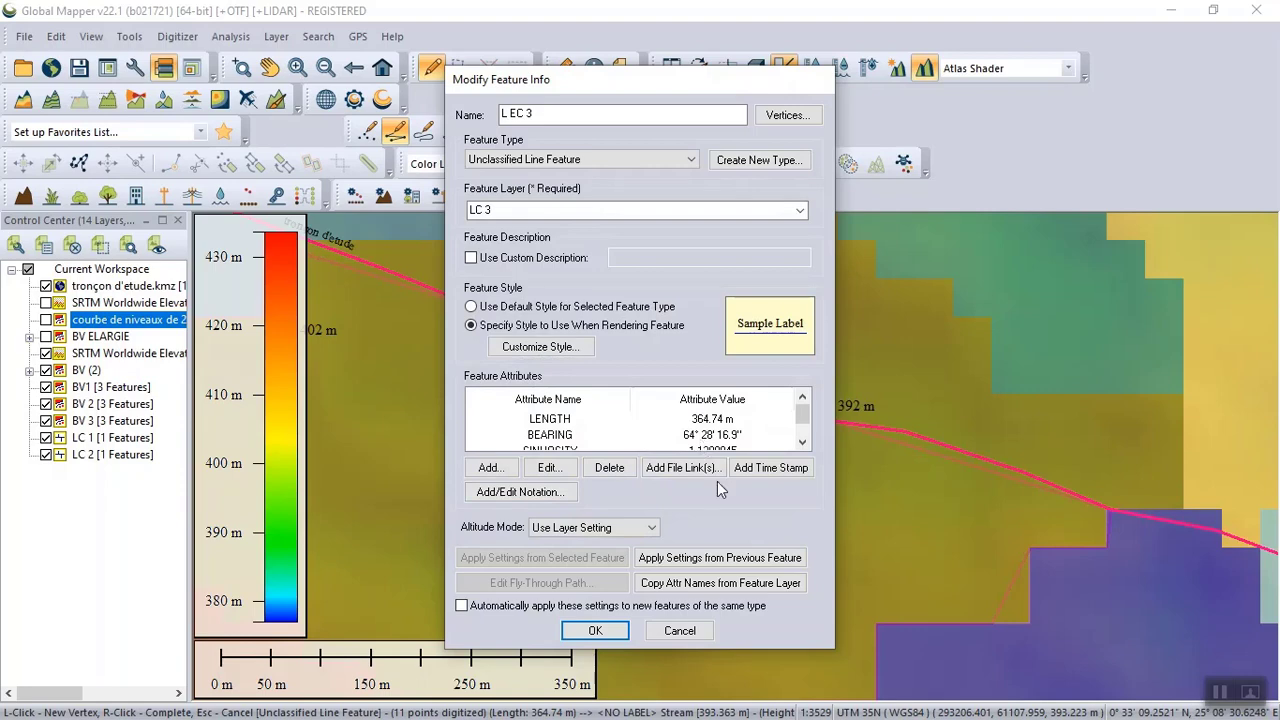
- Switch to the Excel table and enter 364.74m in G4 as the stream length of BV 3
{"action": "key", "text": "alt+Tab"}
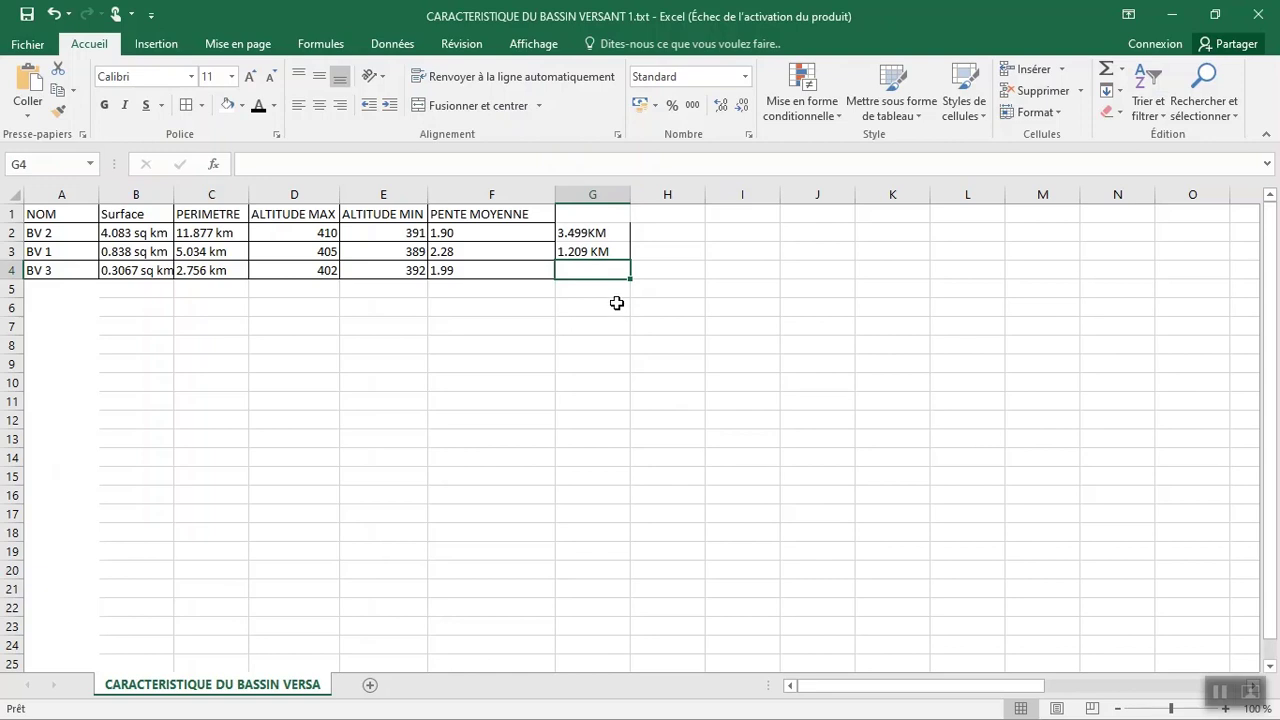
{"action": "type", "text": "36"}
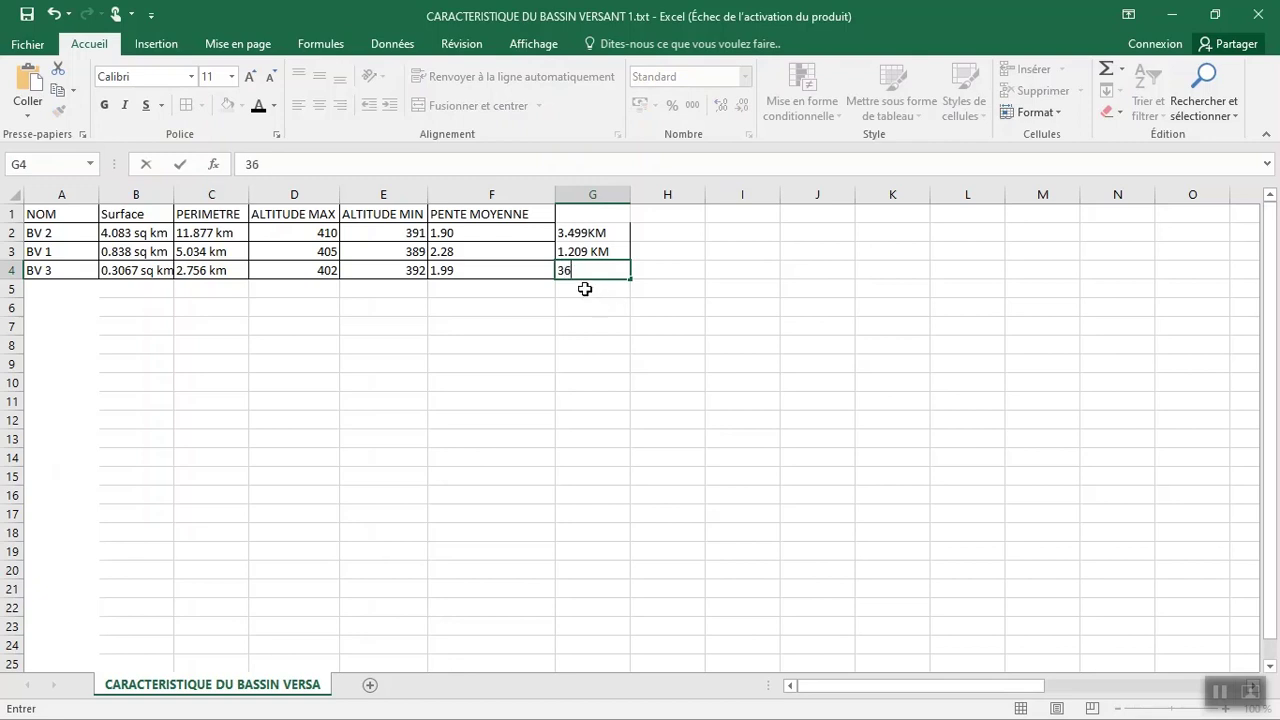
{"action": "type", "text": "4.74m"}
{"action": "left_click", "coordinate": [652, 270]}
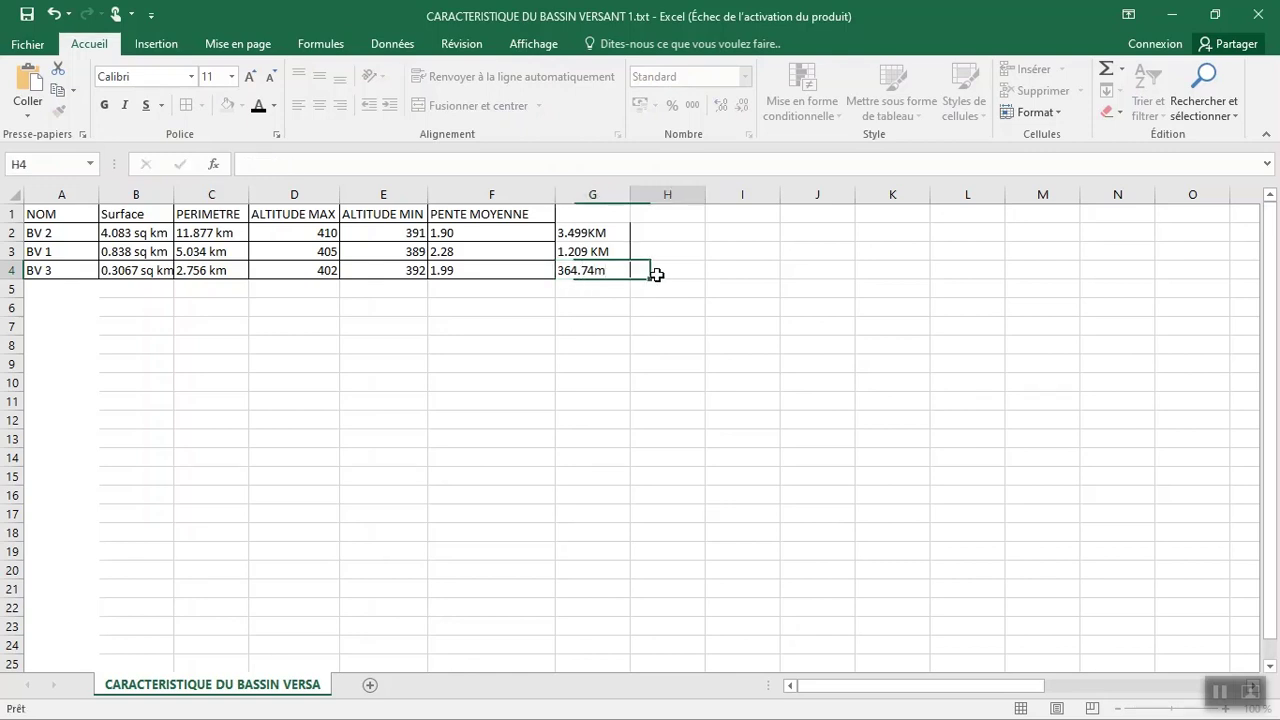
- Head column G with LONGUEUR ECOULEMENT and fit the column width to its text
{"action": "left_click", "coordinate": [615, 210]}
{"action": "type", "text": "LO"}
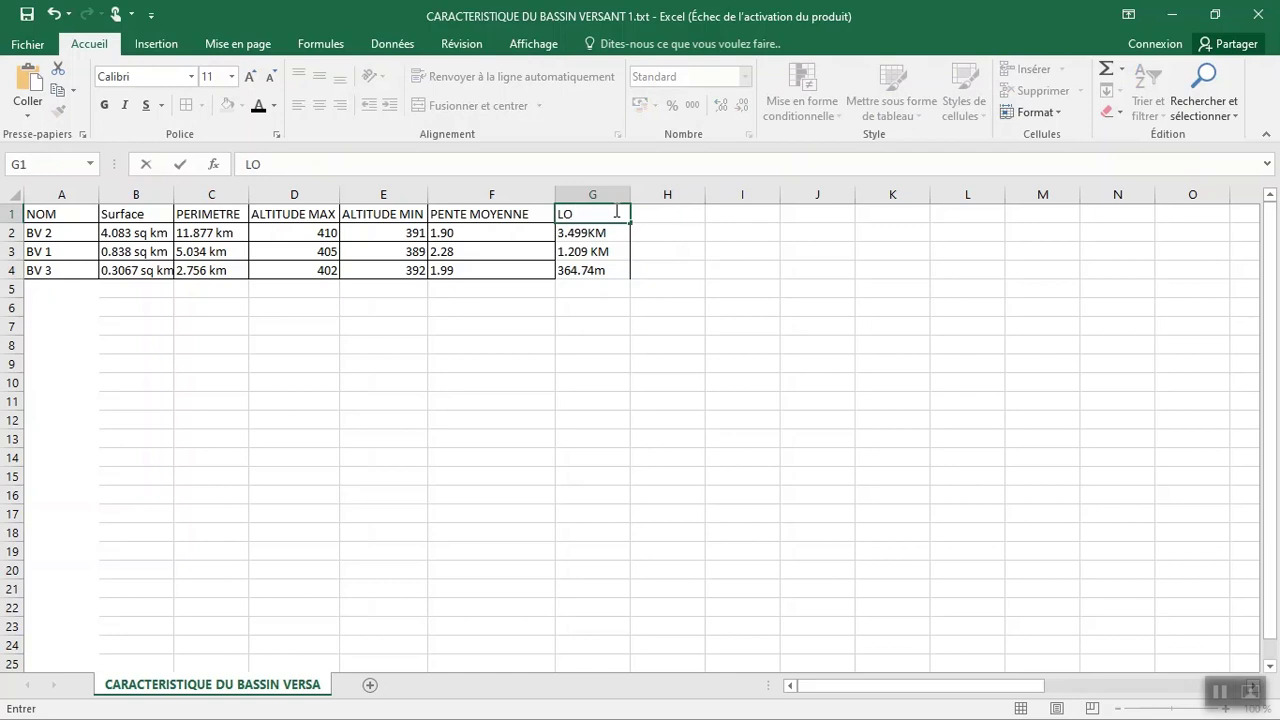
{"action": "type", "text": "NGUE"}
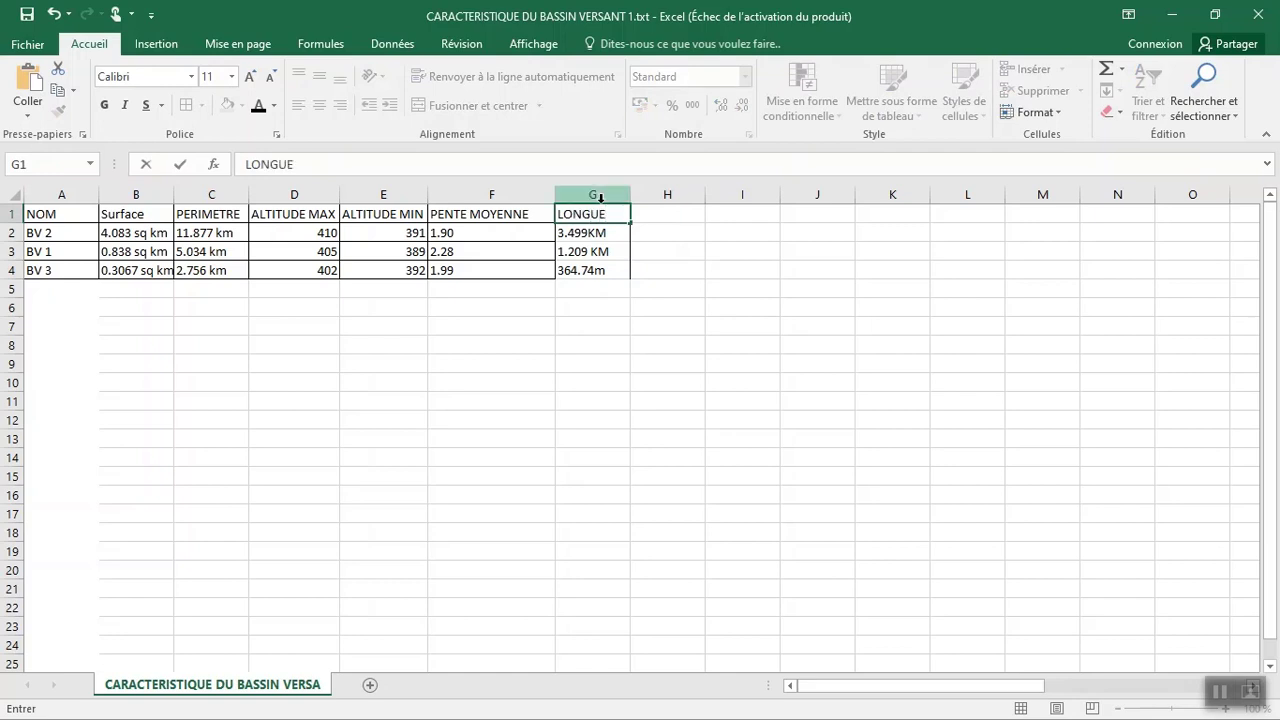
{"action": "type", "text": "UR ECOUL"}
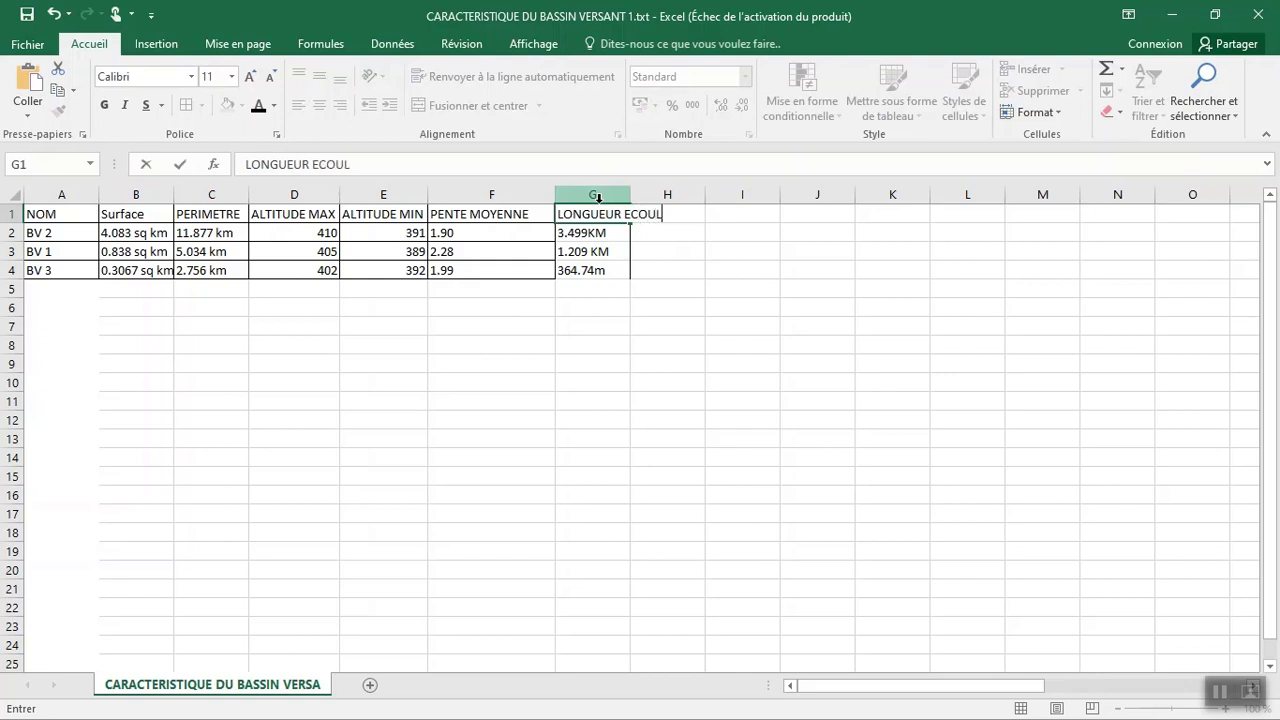
{"action": "type", "text": "EMENT"}
{"action": "left_click", "coordinate": [803, 337]}
{"action": "double_click", "coordinate": [630, 194]}
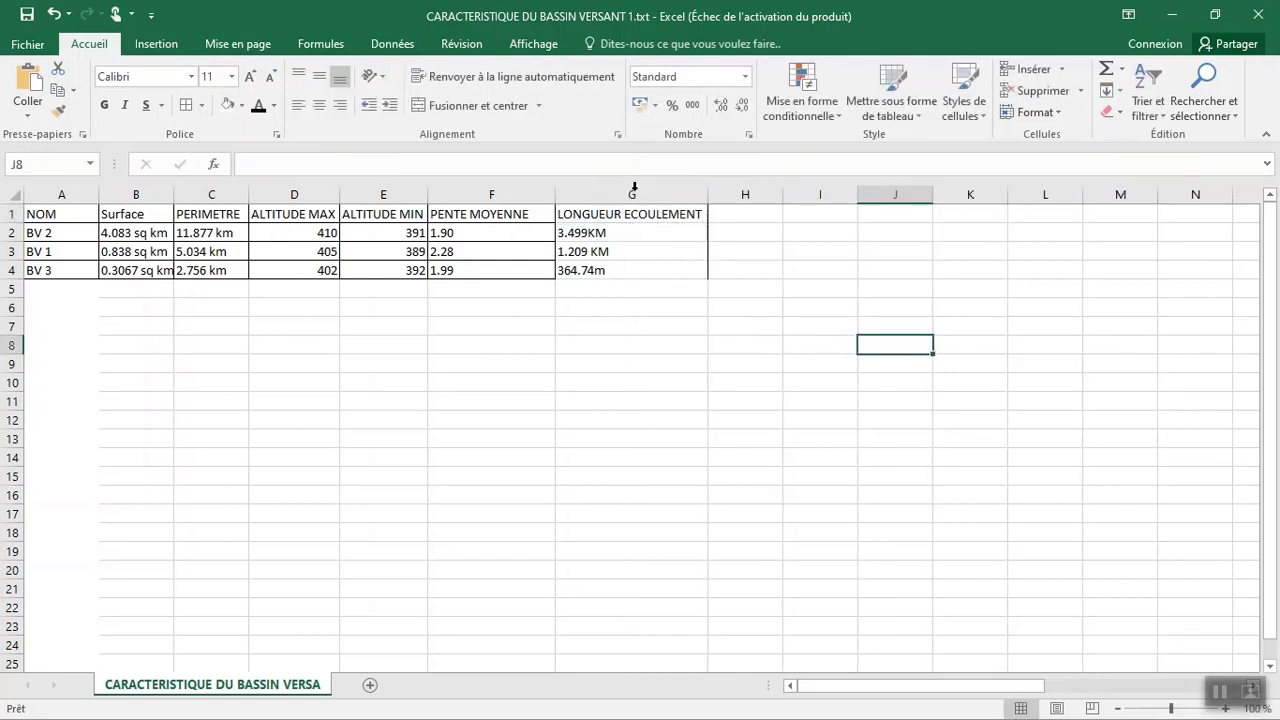
- Apply borders to all cells of the basin characteristics table, A1:G4
{"action": "left_click_drag", "start_coordinate": [60, 210], "coordinate": [686, 274]}
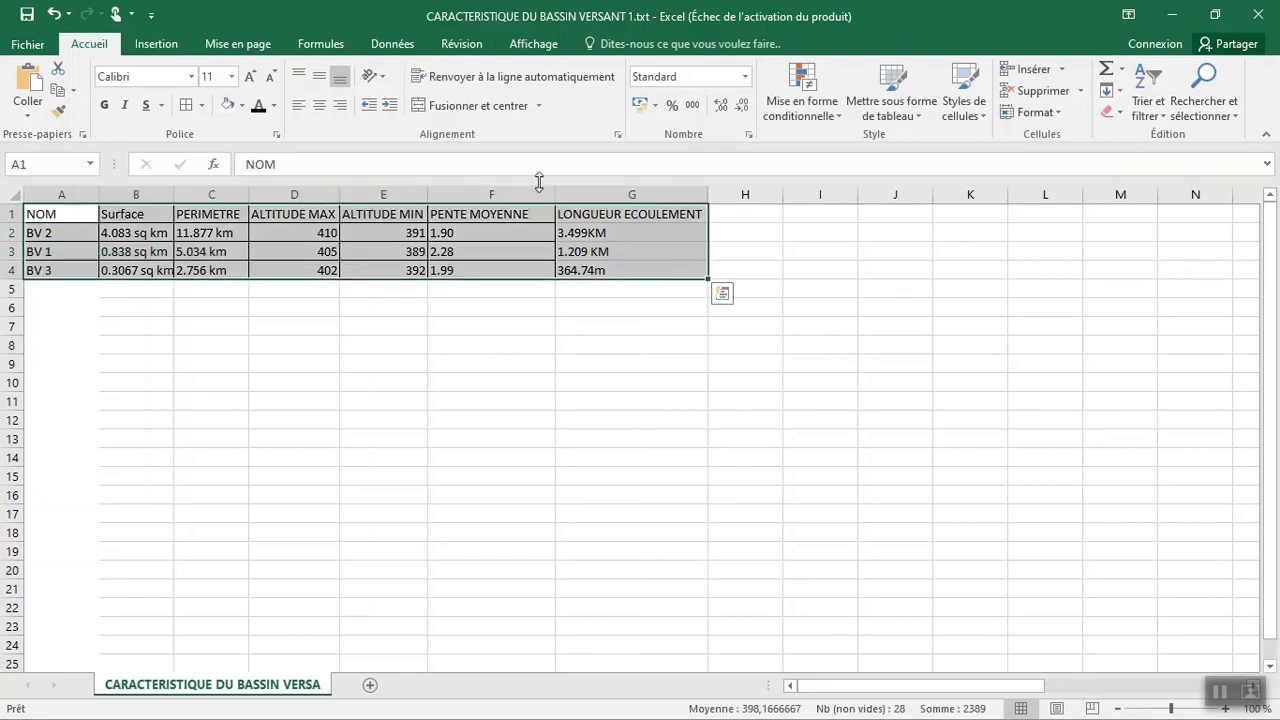
{"action": "left_click", "coordinate": [186, 105]}
{"action": "left_click", "coordinate": [507, 380]}
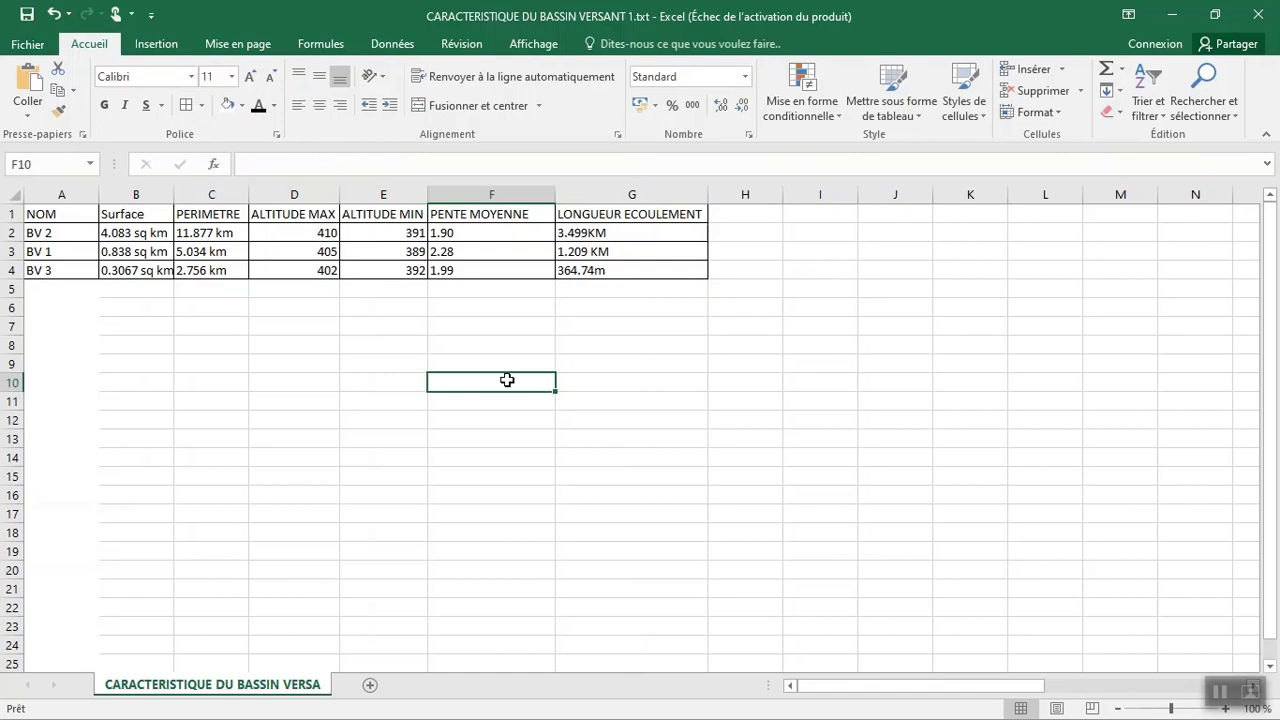